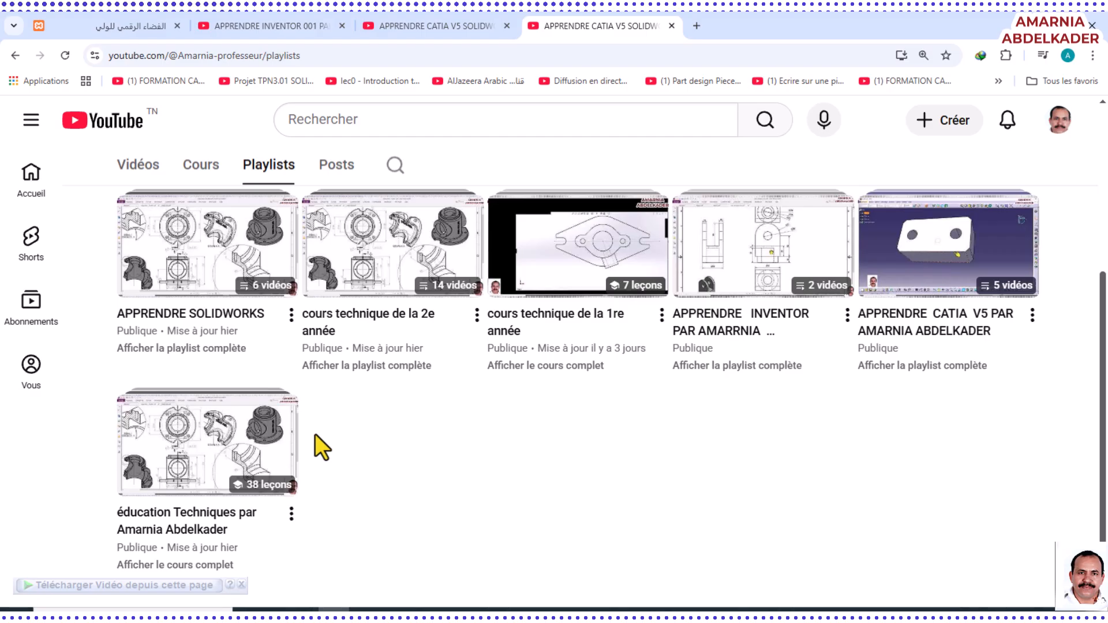
Switch to Foxit PhantomPDF and examine the valve body drawing's section, front, side, top and isometric views
{"action": "mouse_move", "coordinate": [248, 444]}
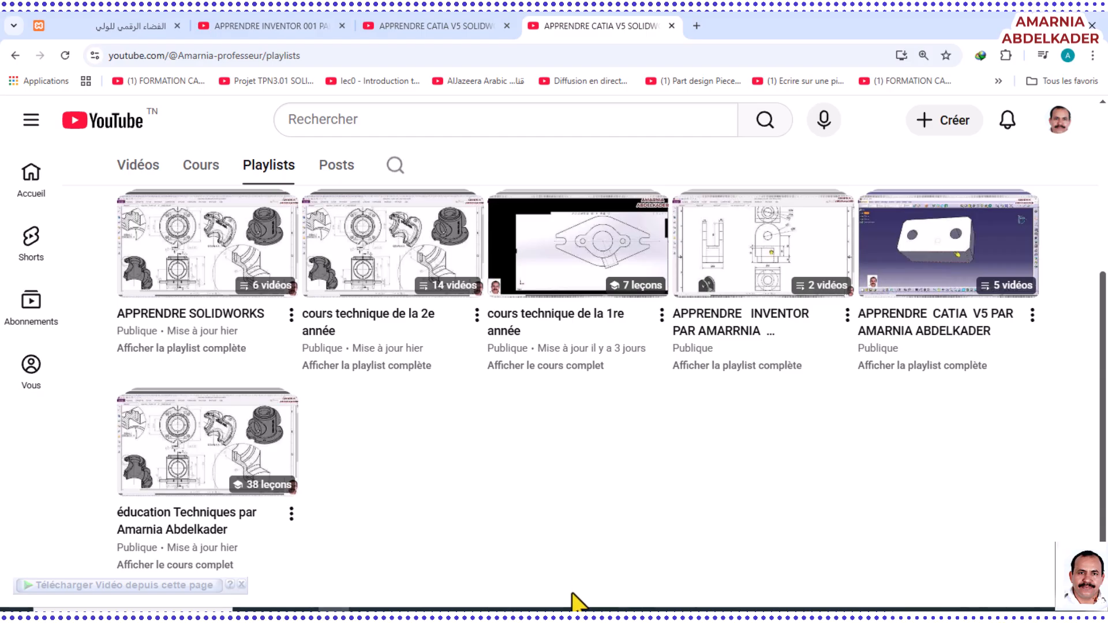
{"action": "left_click", "coordinate": [720, 615]}
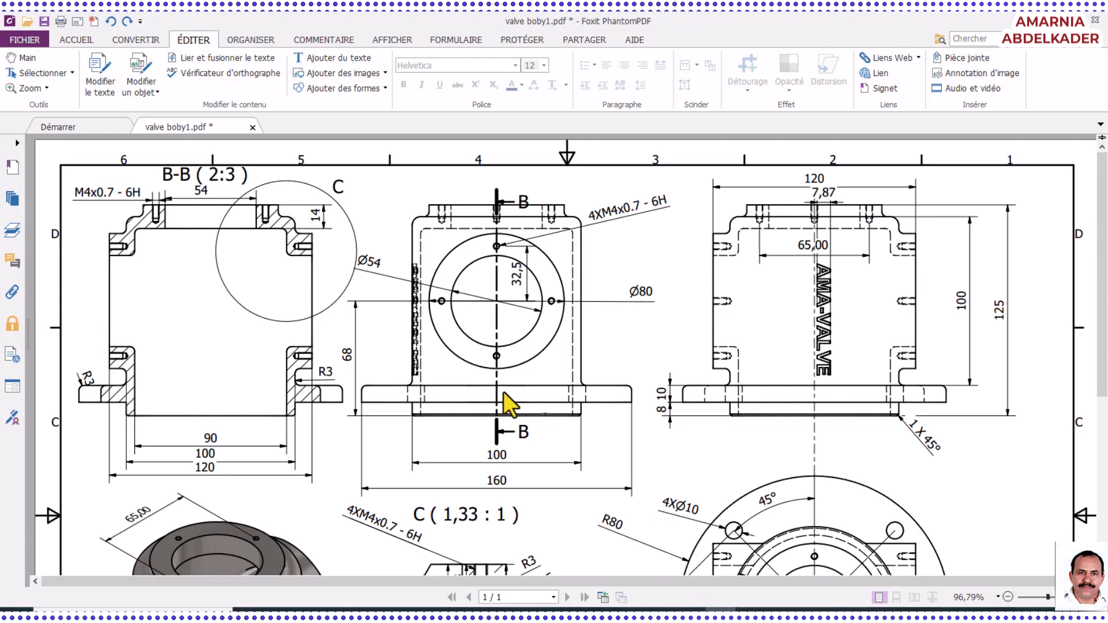
{"action": "scroll", "coordinate": [496, 404], "scroll_direction": "down", "scroll_amount": 5}
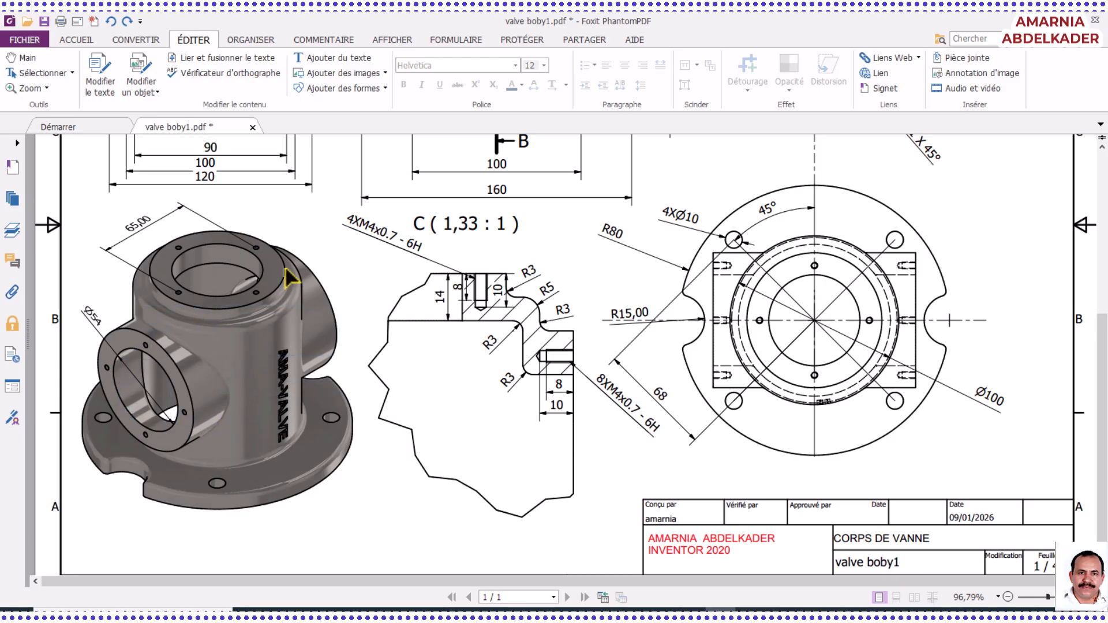
{"action": "scroll", "coordinate": [291, 279], "scroll_direction": "up", "scroll_amount": 1}
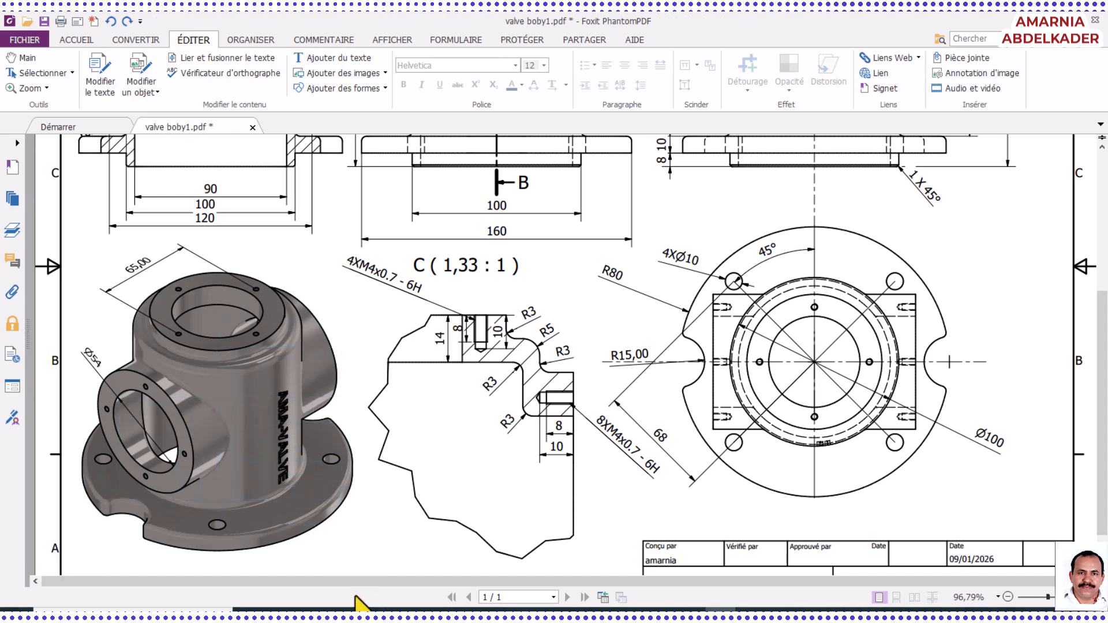
Switch to the Google Images results for "CORPS DE VANNE VALVE BODY" in Chrome and look through the valve body pictures
{"action": "mouse_move", "coordinate": [364, 614]}
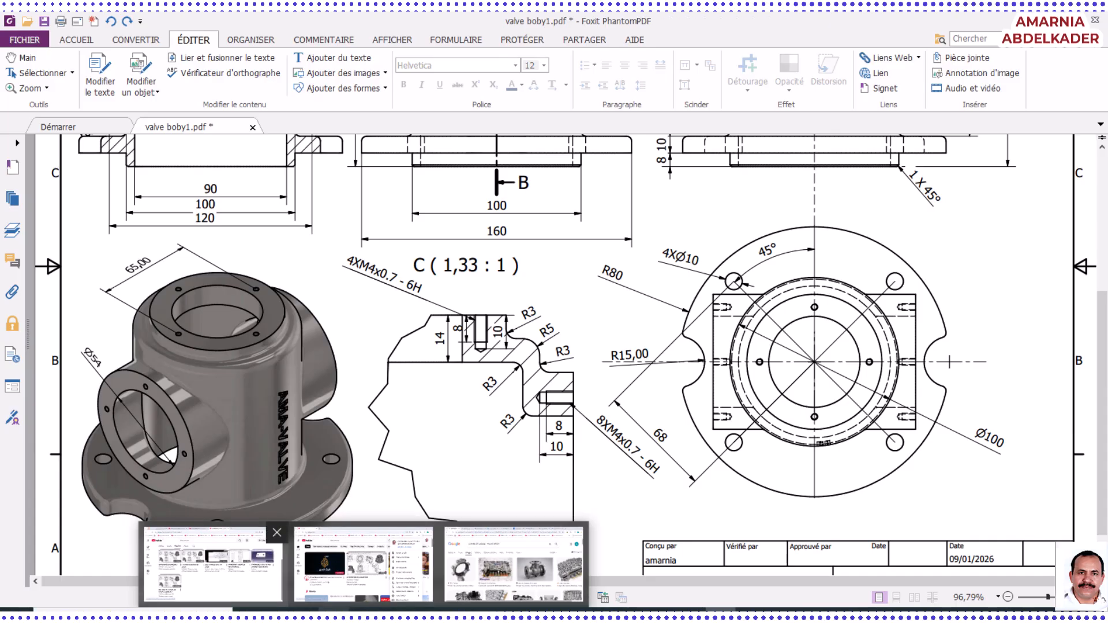
{"action": "left_click", "coordinate": [503, 590]}
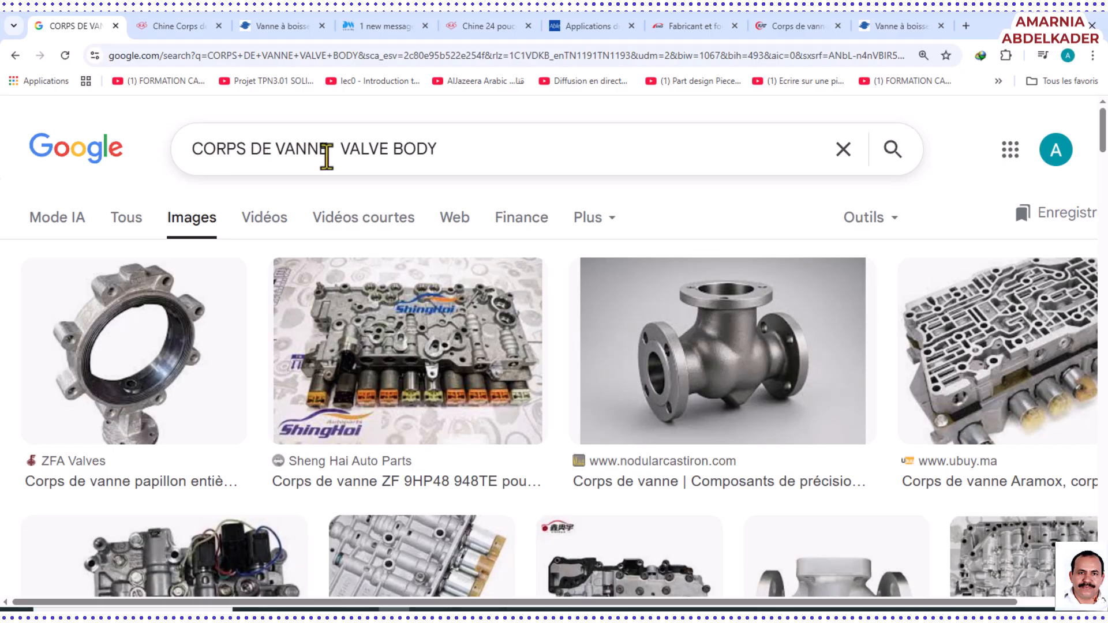
{"action": "scroll", "coordinate": [252, 311], "scroll_direction": "down", "scroll_amount": 2}
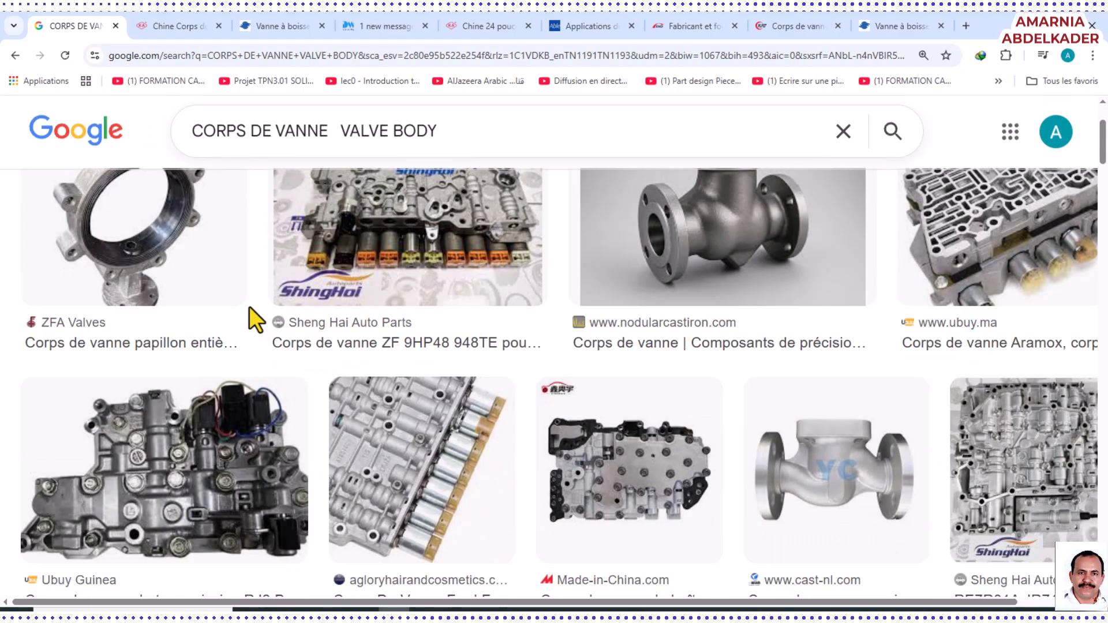
{"action": "scroll", "coordinate": [623, 432], "scroll_direction": "up", "scroll_amount": 1}
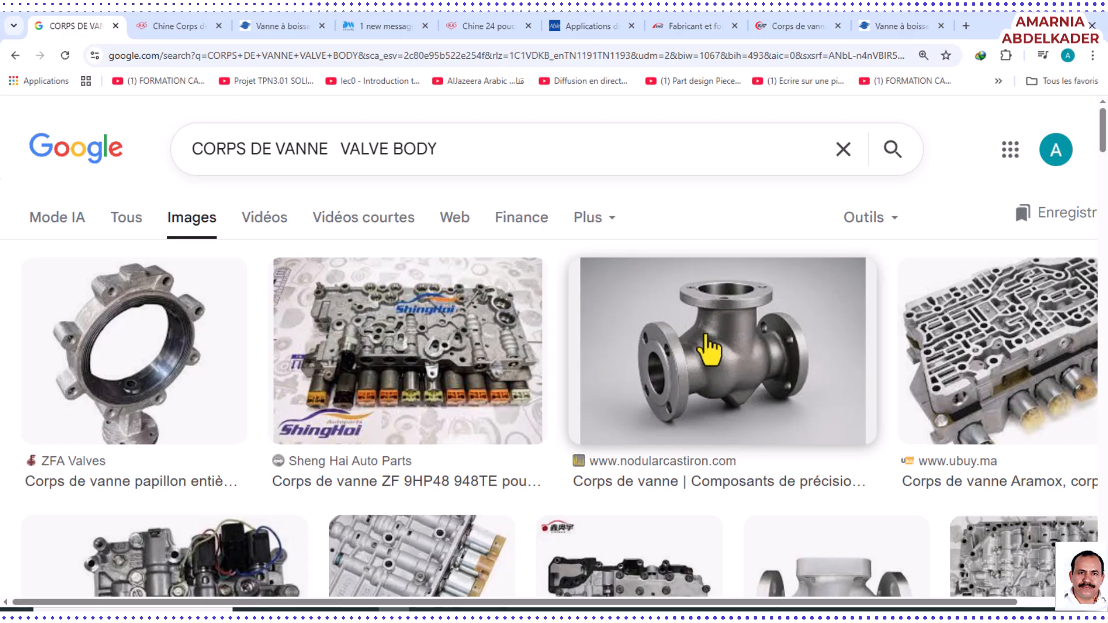
{"action": "scroll", "coordinate": [733, 369], "scroll_direction": "down", "scroll_amount": 11}
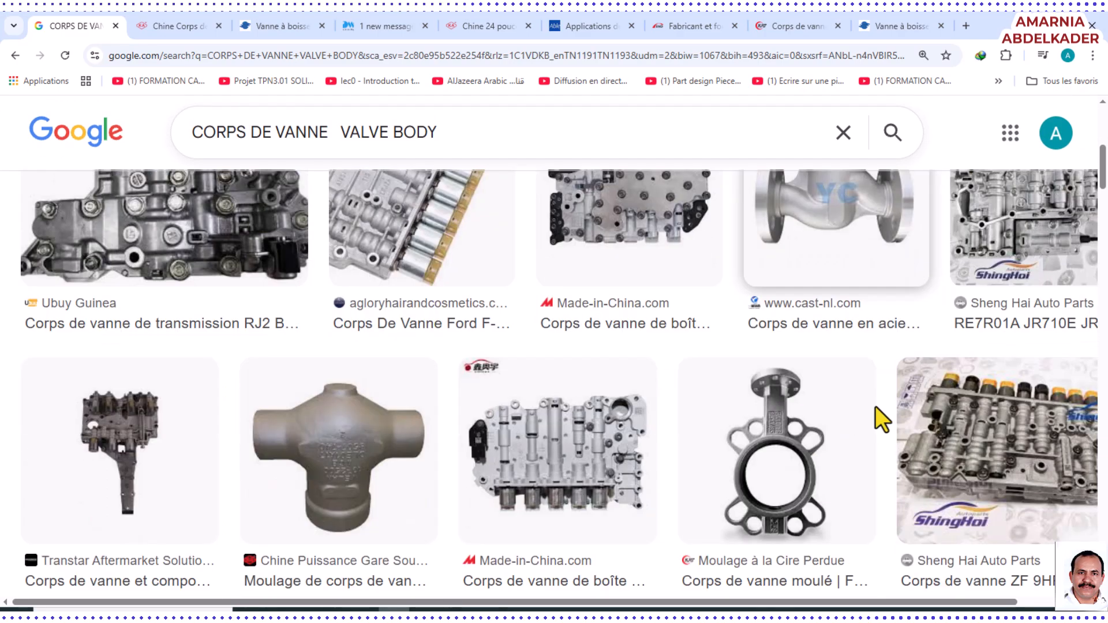
{"action": "scroll", "coordinate": [352, 413], "scroll_direction": "down", "scroll_amount": 2}
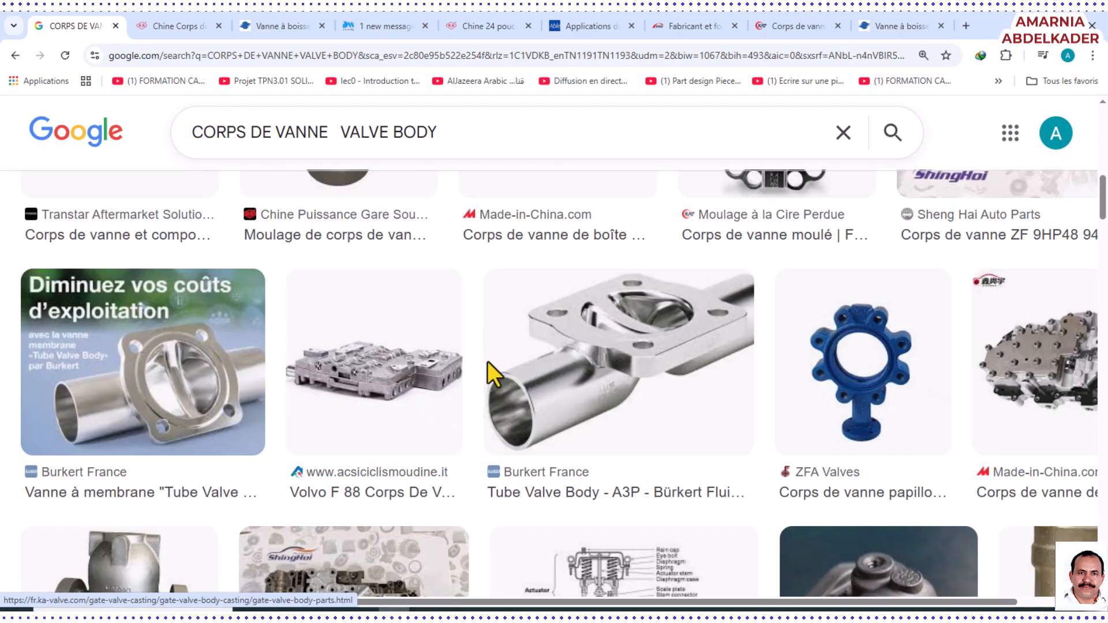
Go through the open manufacturer web pages and examine the real valve bodies pictured on each one
{"action": "left_click", "coordinate": [265, 29]}
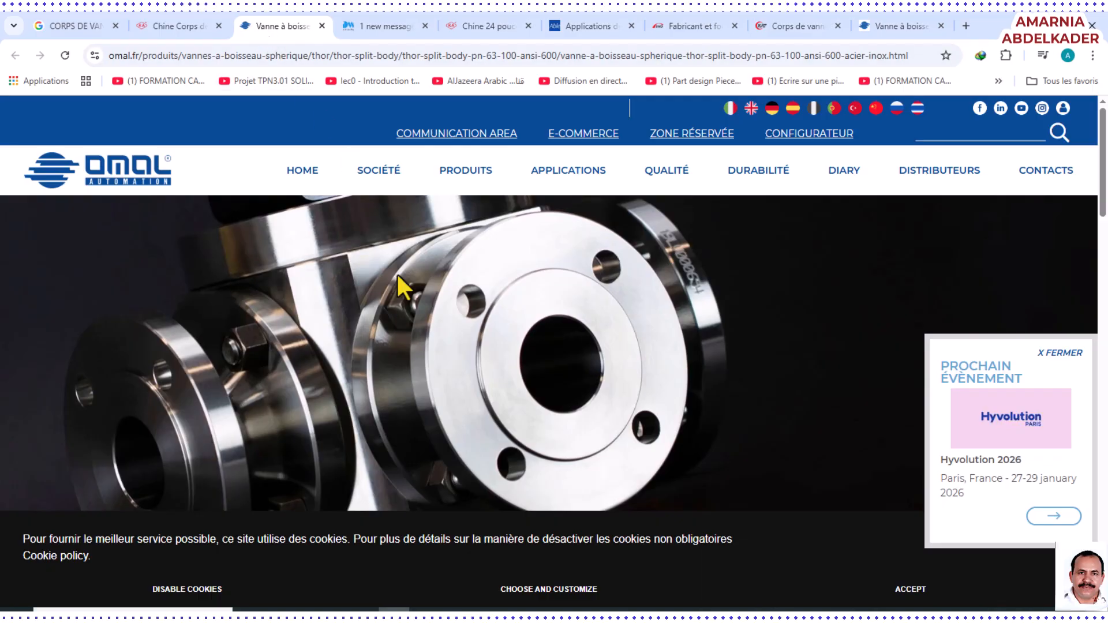
{"action": "left_click", "coordinate": [369, 26]}
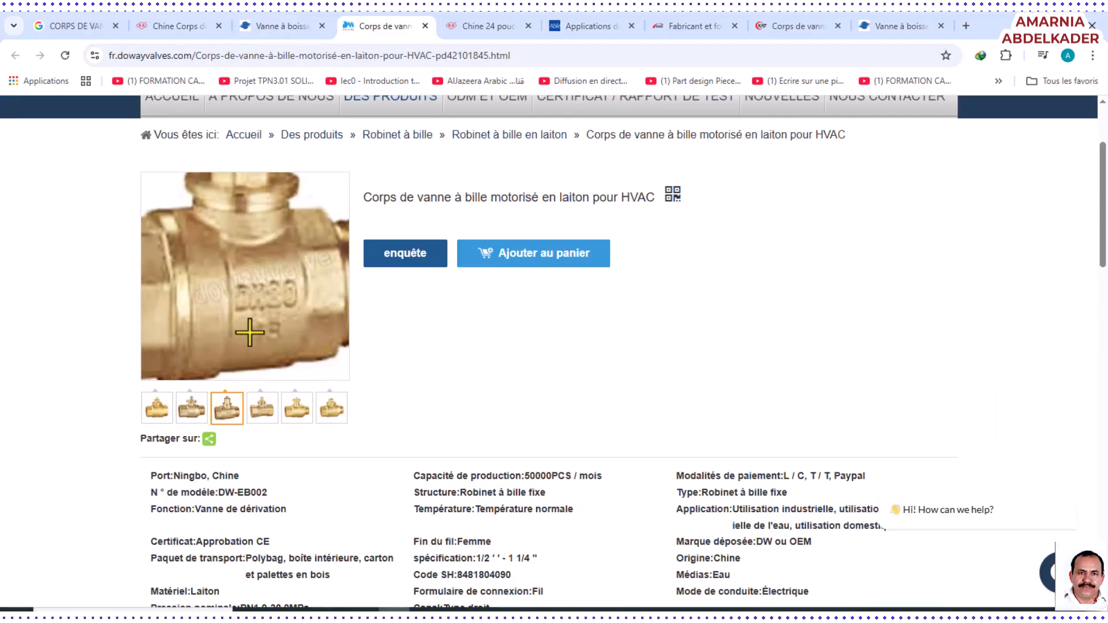
{"action": "left_click", "coordinate": [483, 27]}
{"action": "mouse_move", "coordinate": [499, 136]}
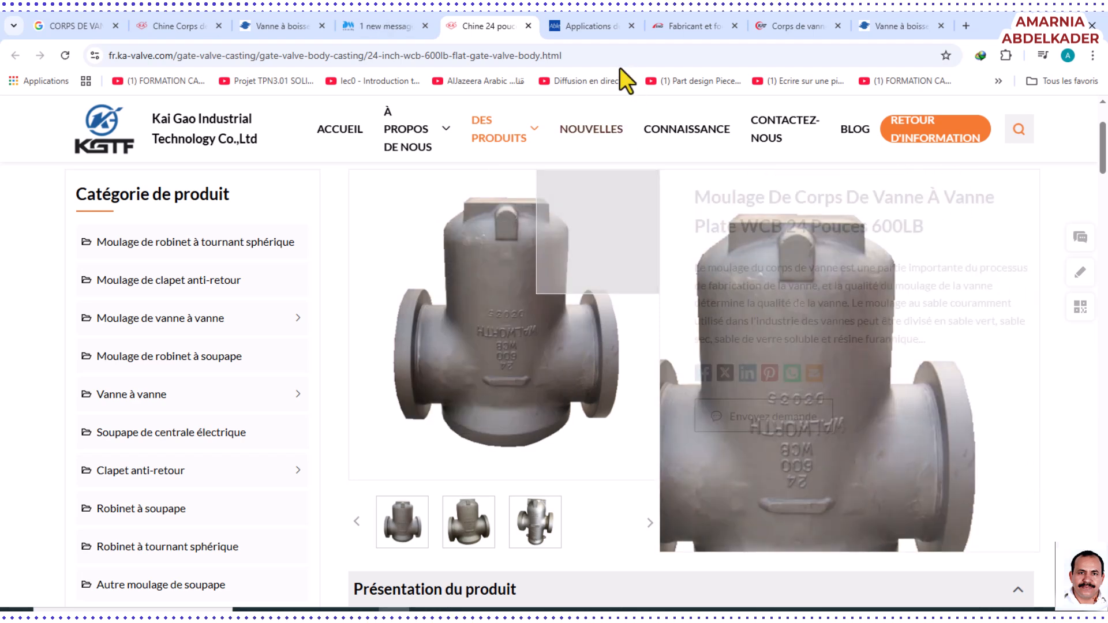
{"action": "left_click", "coordinate": [579, 35]}
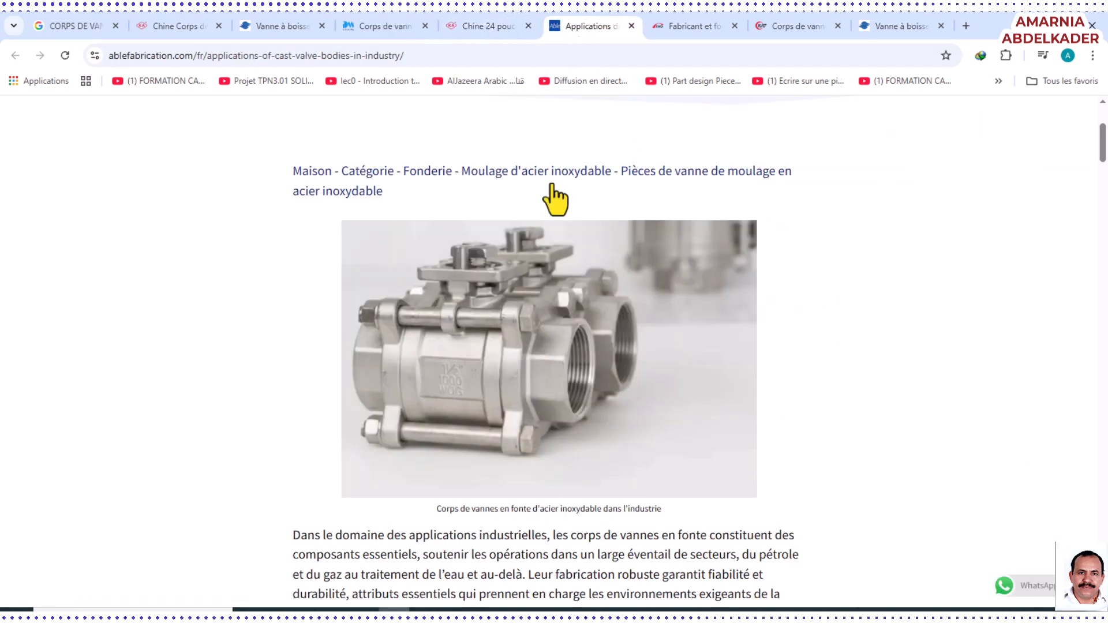
{"action": "left_click", "coordinate": [694, 27]}
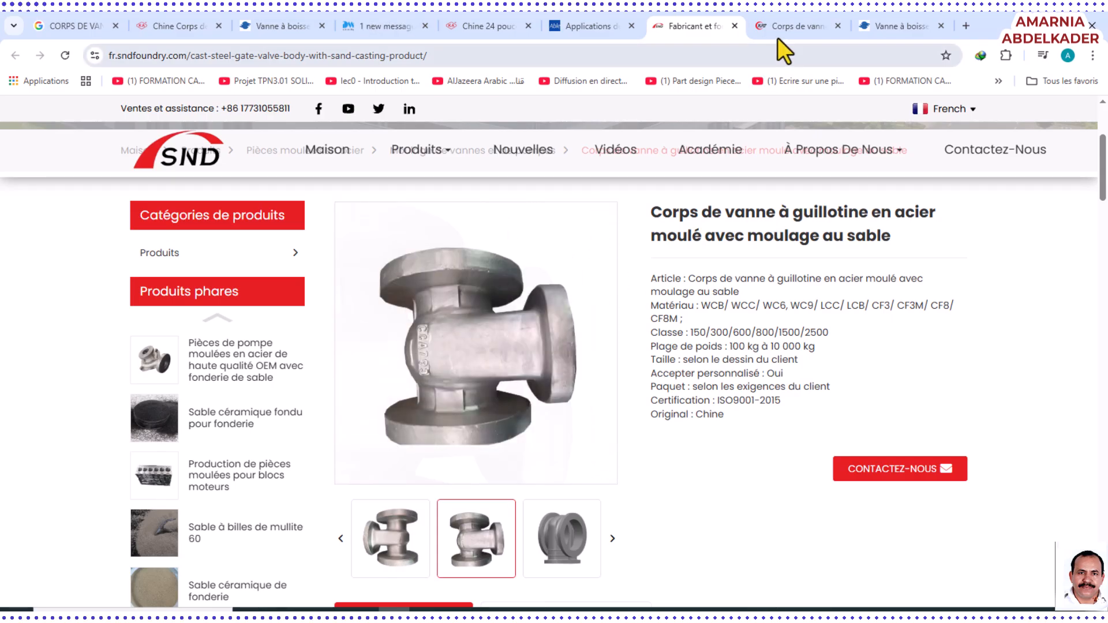
{"action": "left_click", "coordinate": [786, 27]}
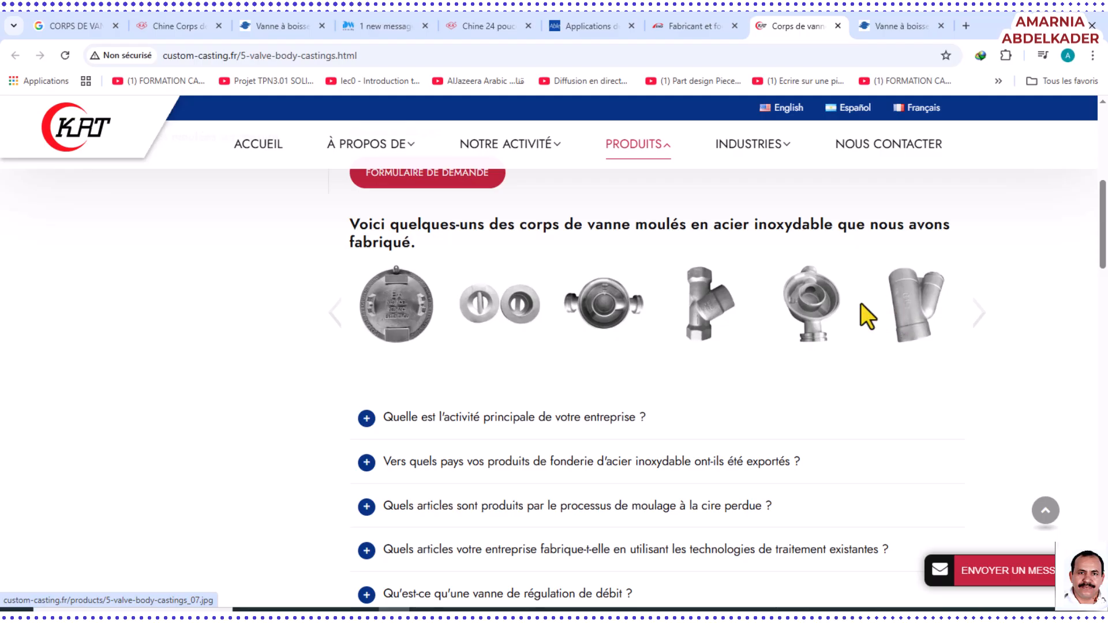
{"action": "left_click", "coordinate": [895, 28]}
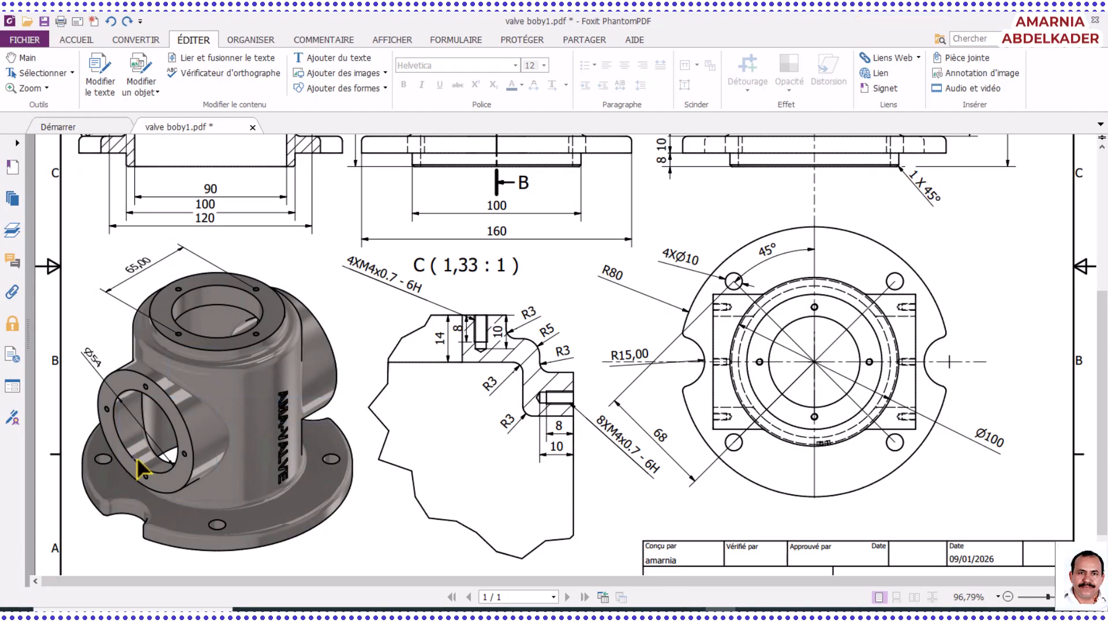
Return to the valve boby1 PDF and study the isometric view, detail C and the dimensioned orthographic views
{"action": "scroll", "coordinate": [153, 465], "scroll_direction": "down", "scroll_amount": 1}
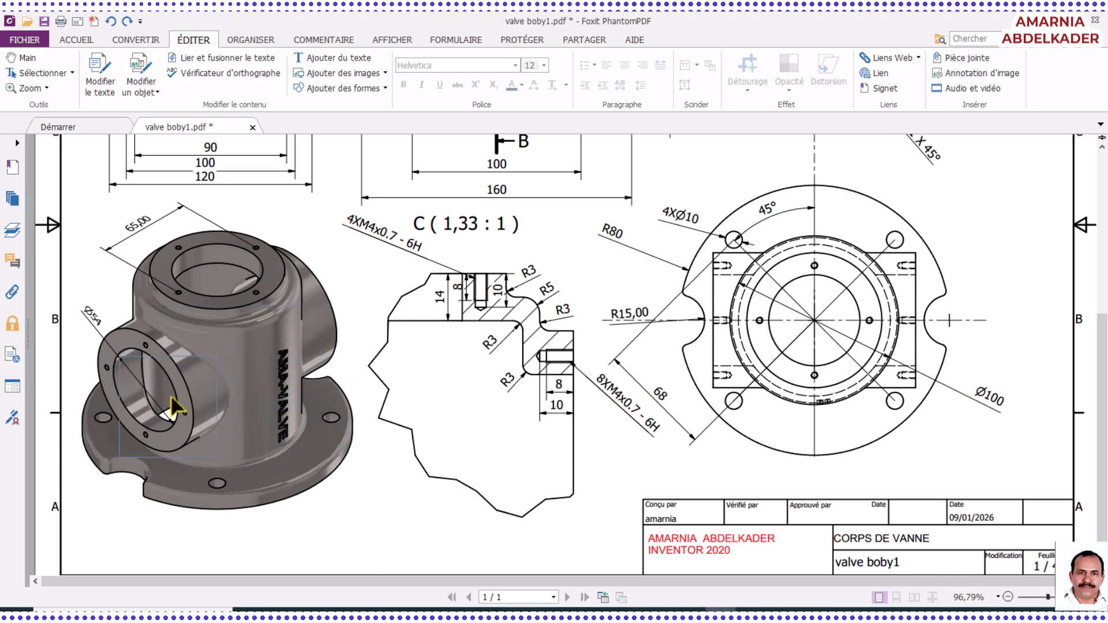
{"action": "scroll", "coordinate": [172, 346], "scroll_direction": "up", "scroll_amount": 1}
{"action": "scroll", "coordinate": [172, 355], "scroll_direction": "up", "scroll_amount": 2}
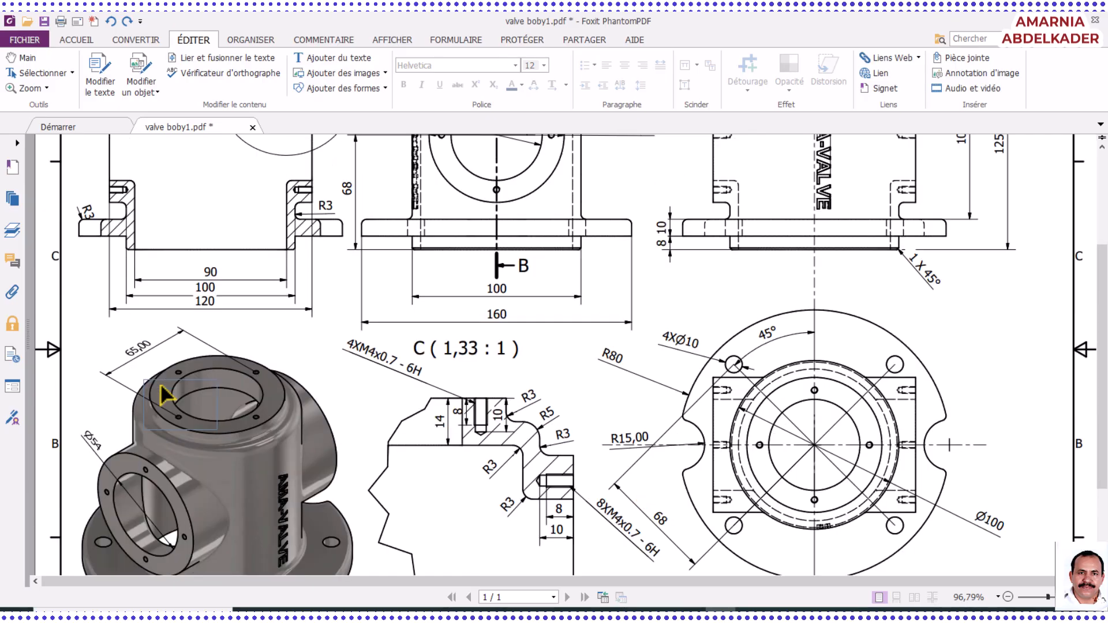
{"action": "scroll", "coordinate": [196, 421], "scroll_direction": "down", "scroll_amount": 2}
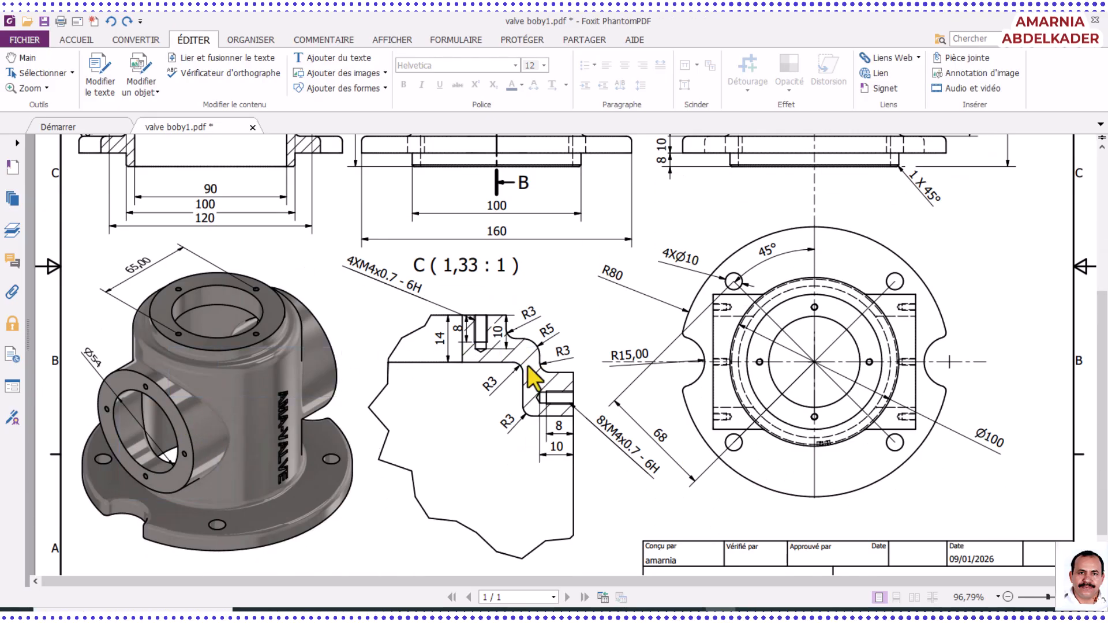
{"action": "scroll", "coordinate": [528, 366], "scroll_direction": "up", "scroll_amount": 5}
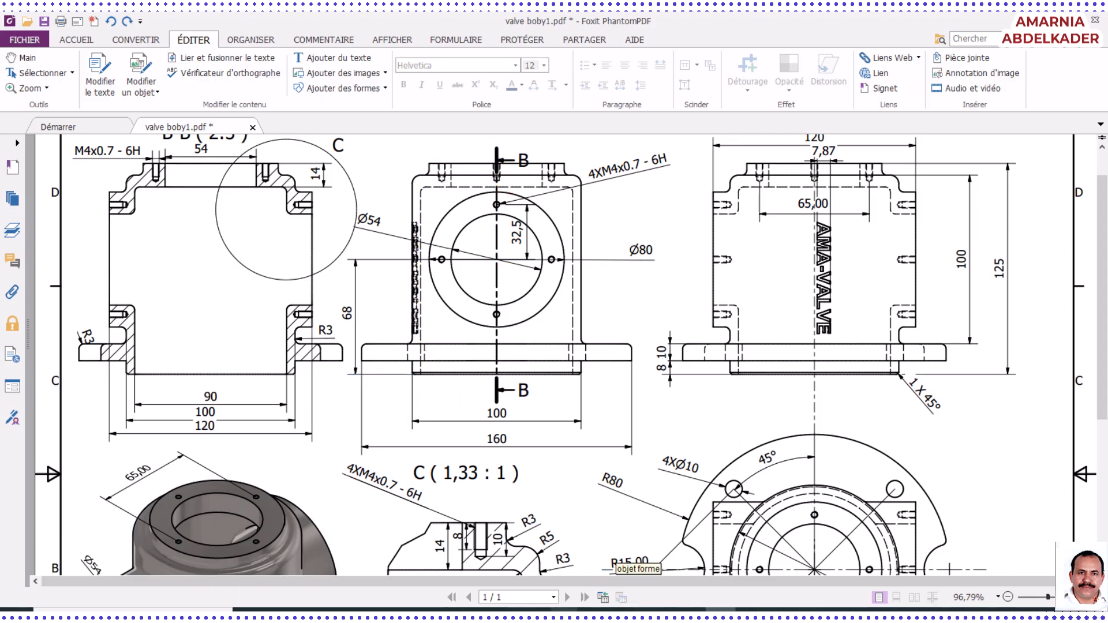
Switch to the Word document and examine the pasted profile sketch with its dimensions for the revolved body
{"action": "left_click", "coordinate": [535, 610]}
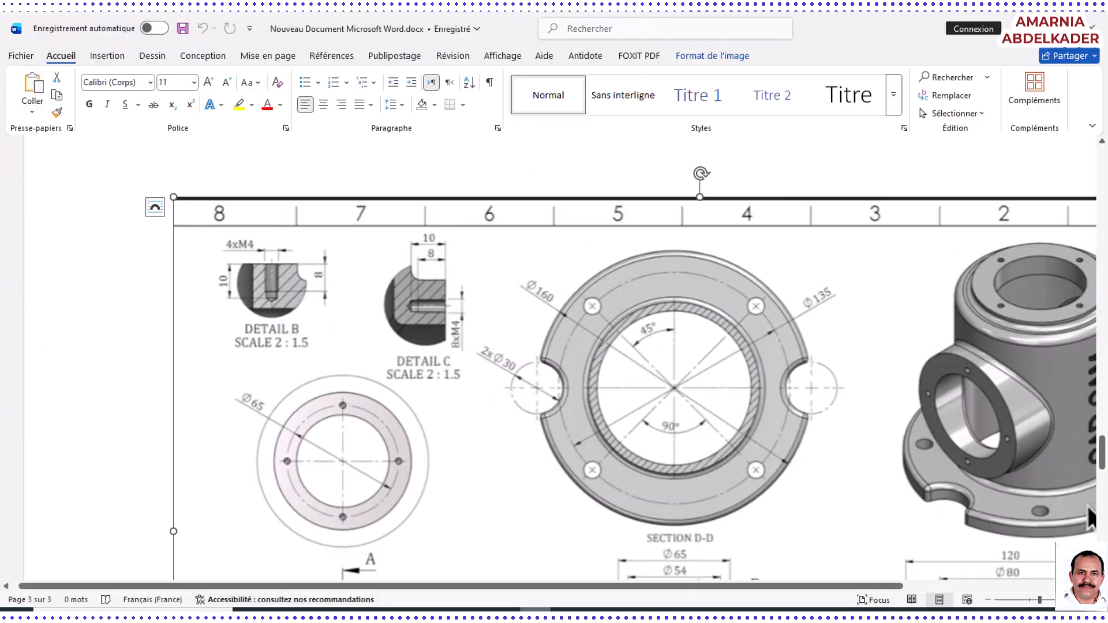
{"action": "scroll", "coordinate": [545, 502], "scroll_direction": "up", "scroll_amount": 15}
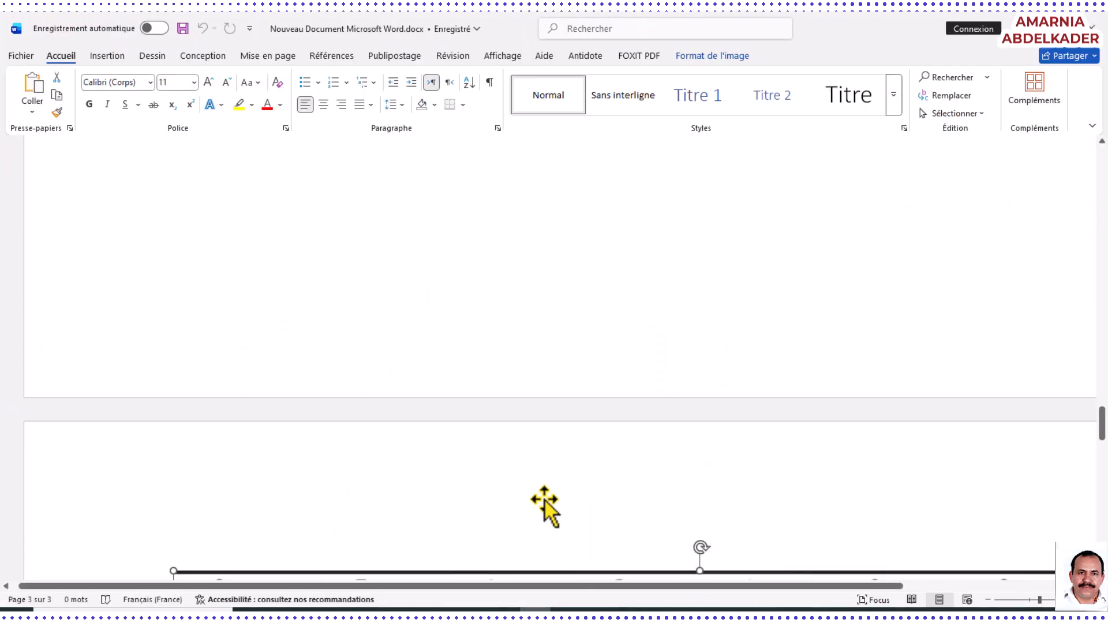
{"action": "scroll", "coordinate": [545, 495], "scroll_direction": "up", "scroll_amount": 10}
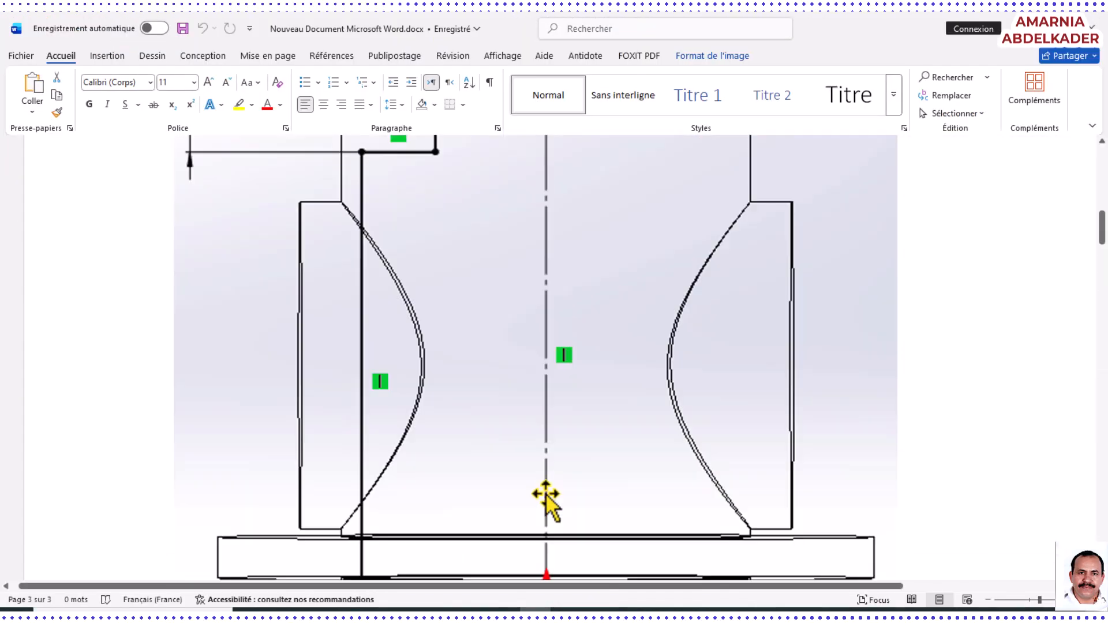
{"action": "scroll", "coordinate": [545, 496], "scroll_direction": "up", "scroll_amount": 2}
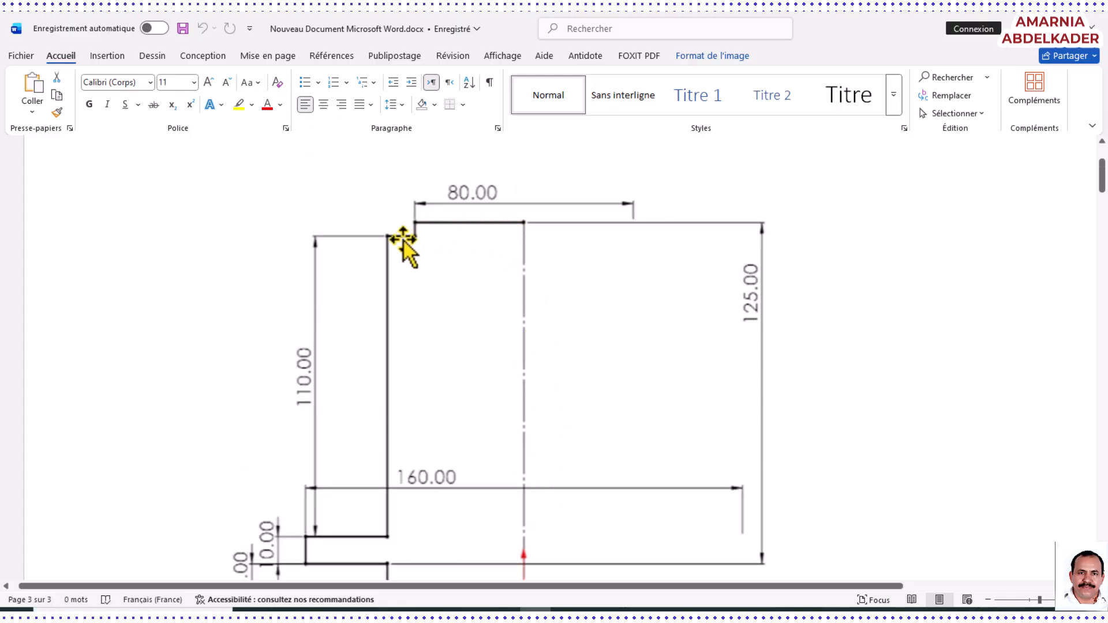
{"action": "scroll", "coordinate": [383, 462], "scroll_direction": "down", "scroll_amount": 4}
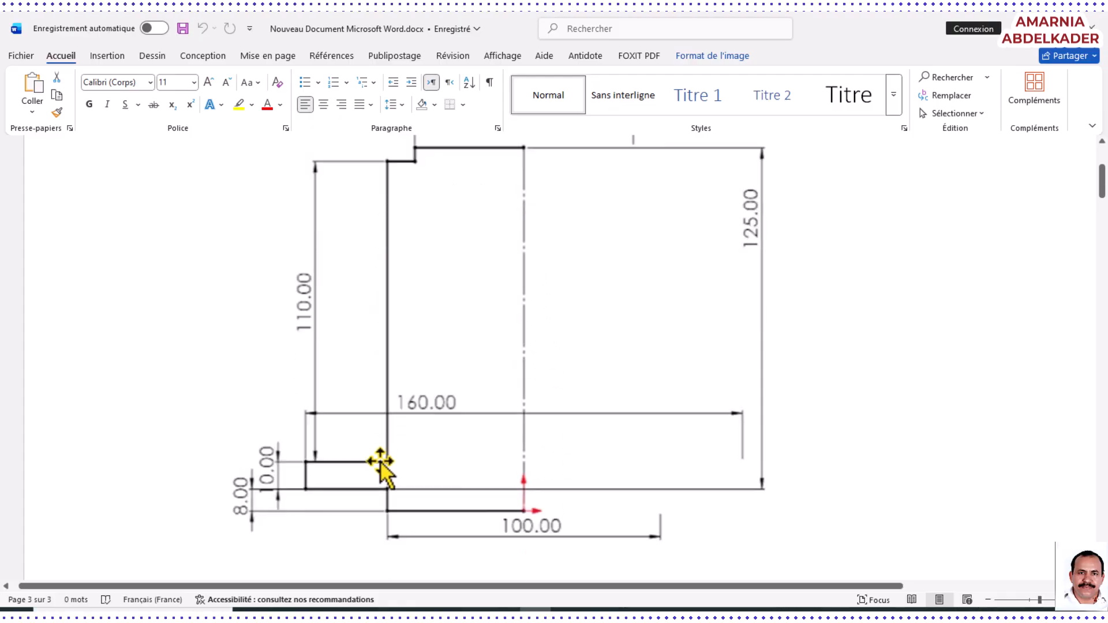
{"action": "scroll", "coordinate": [404, 463], "scroll_direction": "up", "scroll_amount": 2}
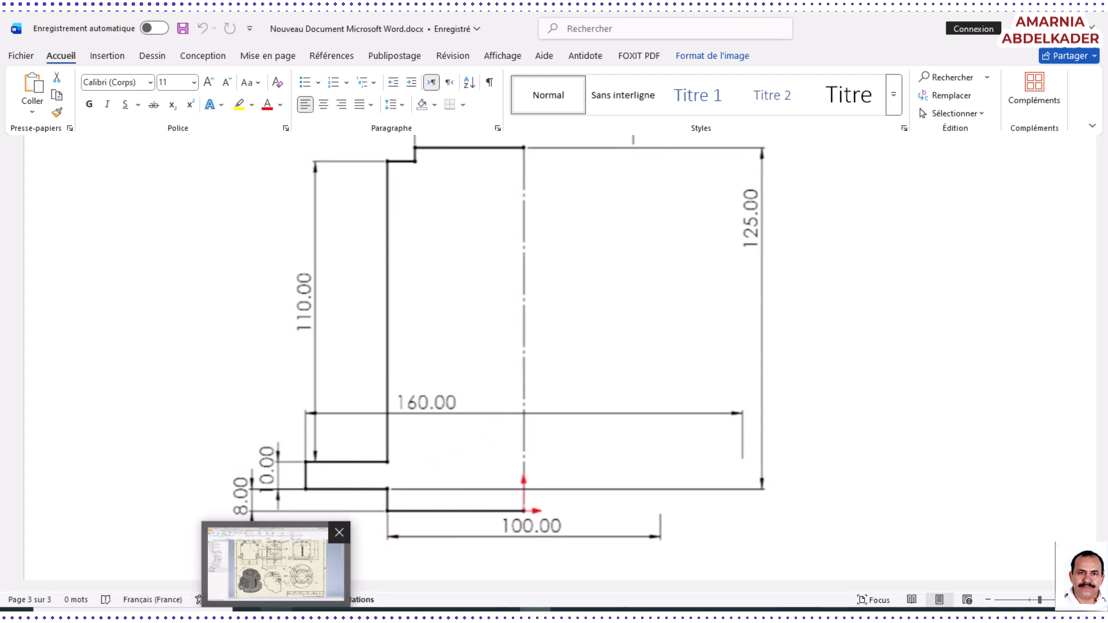
Switch to Autodesk Inventor, bring up the valve boby.ipt part and inspect the finished model from different sides
{"action": "left_click", "coordinate": [276, 616]}
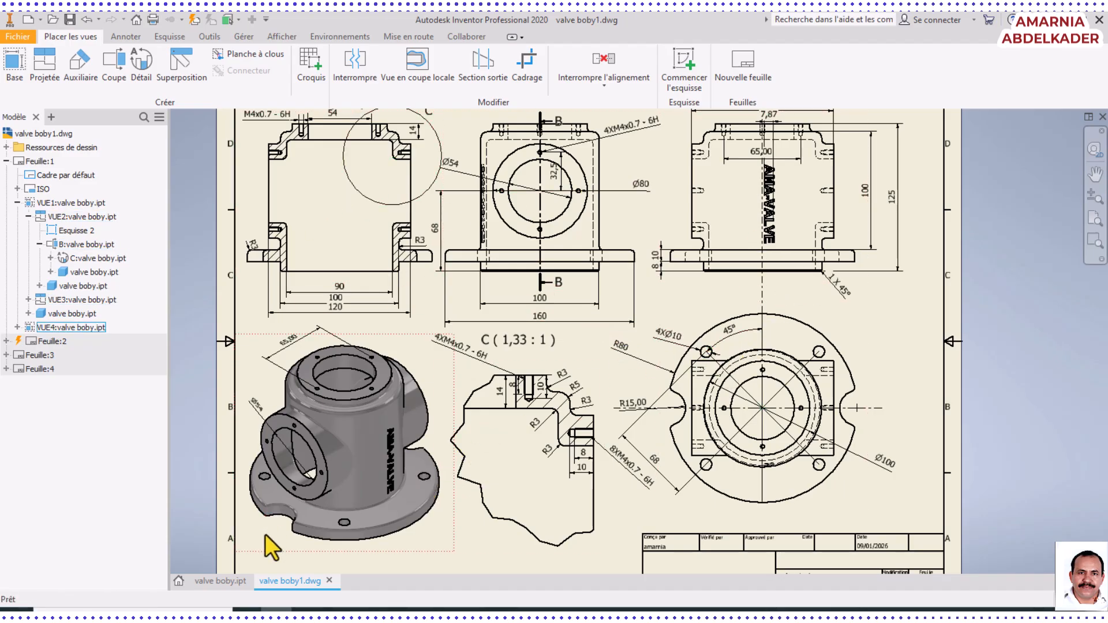
{"action": "left_click", "coordinate": [220, 578]}
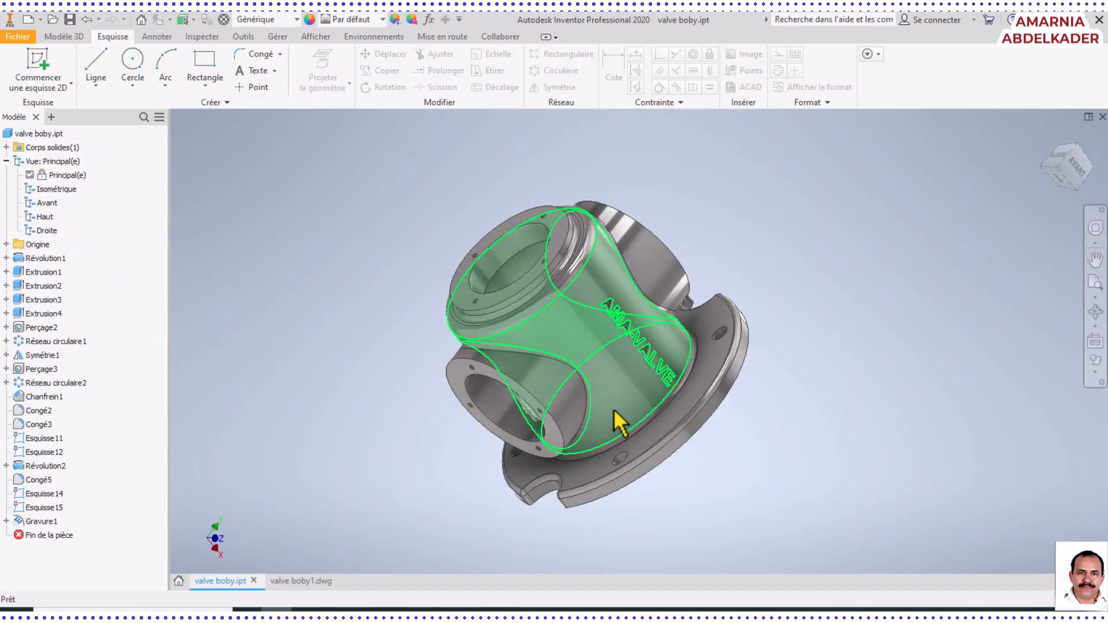
{"action": "left_click", "coordinate": [1095, 311]}
{"action": "left_click_drag", "start_coordinate": [497, 440], "coordinate": [850, 312]}
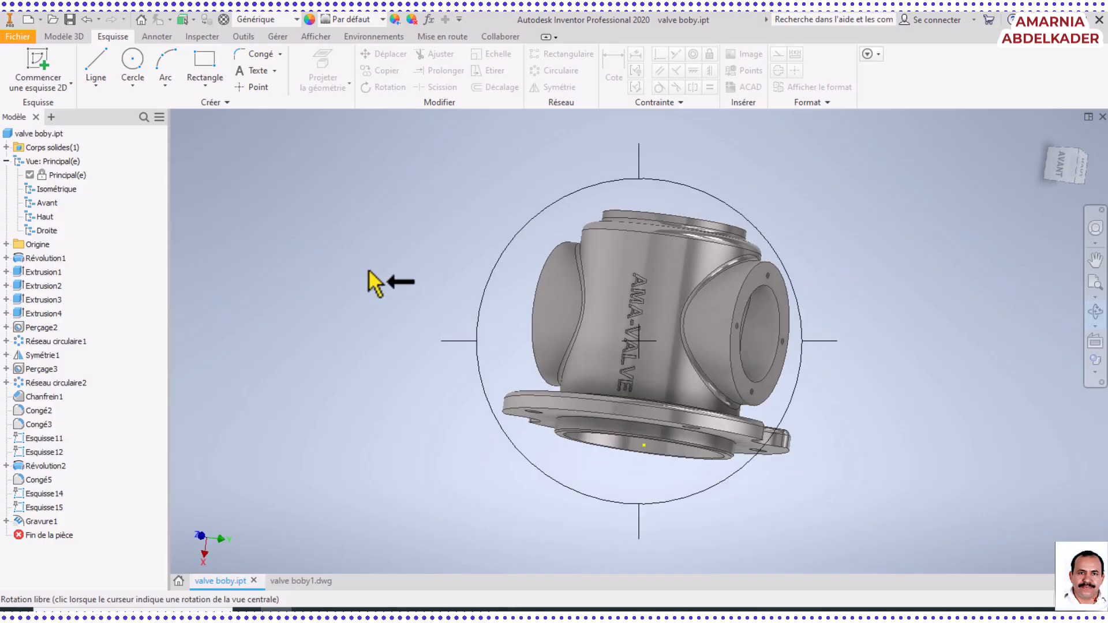
{"action": "left_click", "coordinate": [26, 20]}
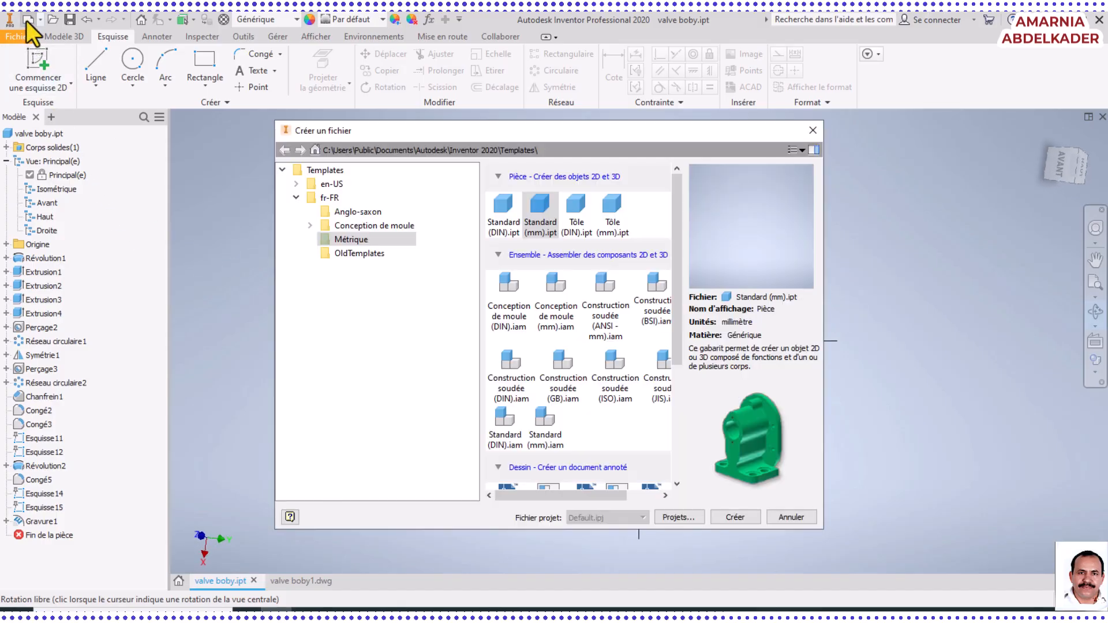
{"action": "left_click", "coordinate": [812, 132]}
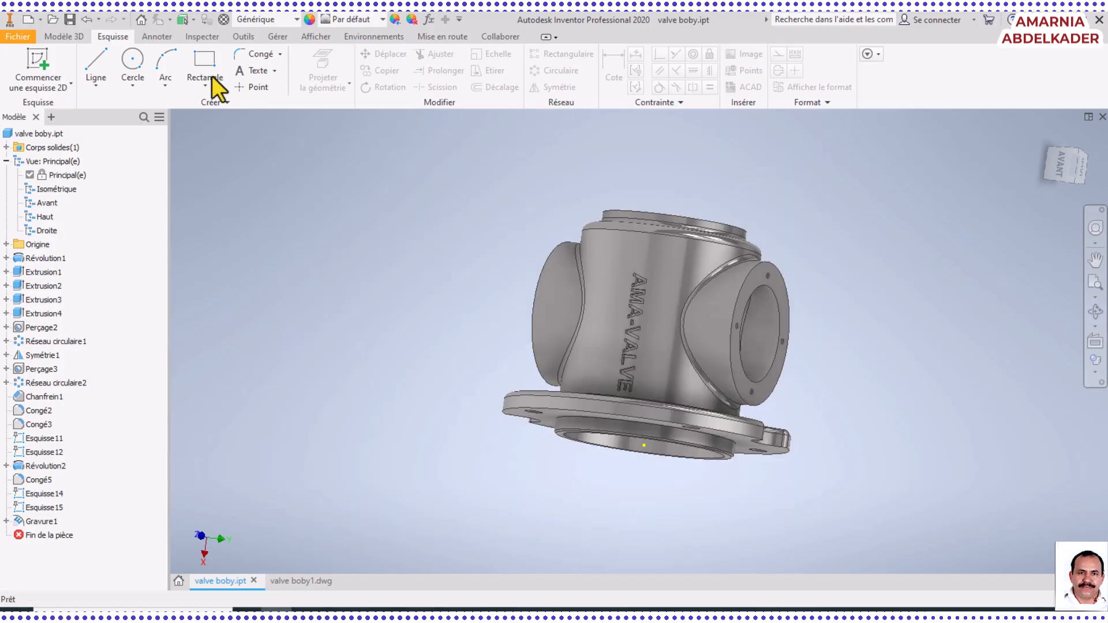
{"action": "left_click", "coordinate": [16, 38]}
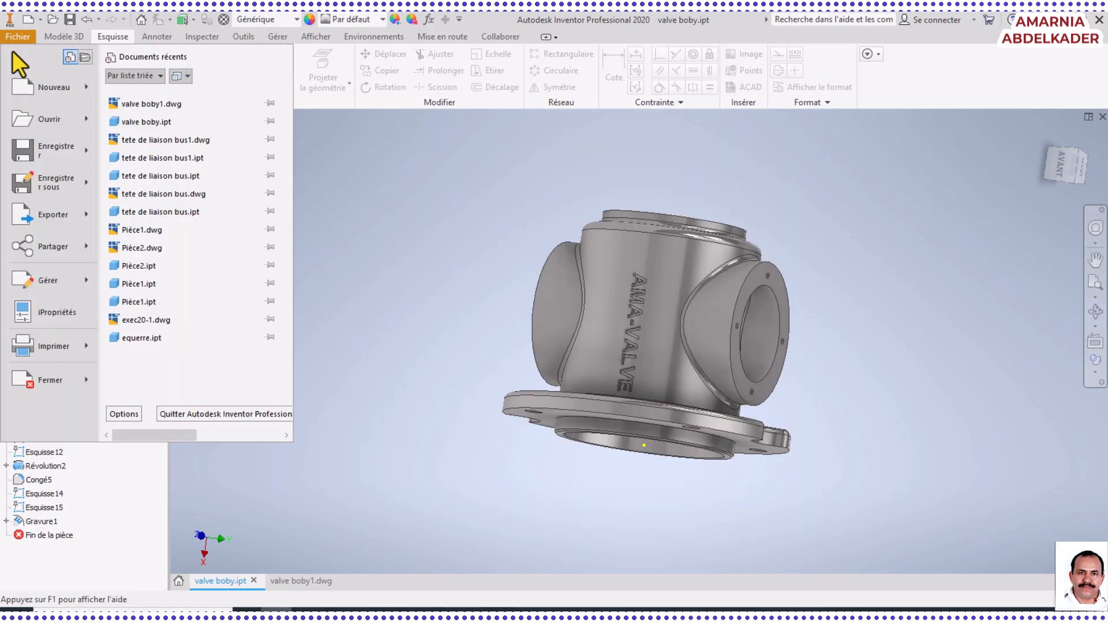
{"action": "left_click", "coordinate": [34, 88]}
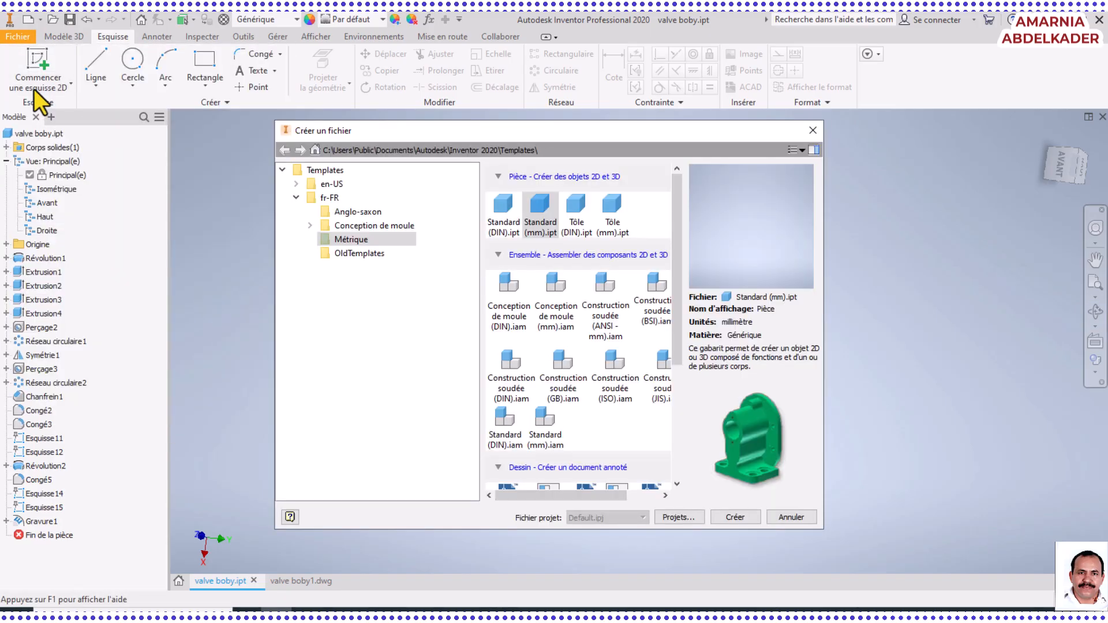
{"action": "left_click", "coordinate": [813, 130]}
Create a new, empty part document for the valve body
{"action": "left_click", "coordinate": [21, 39]}
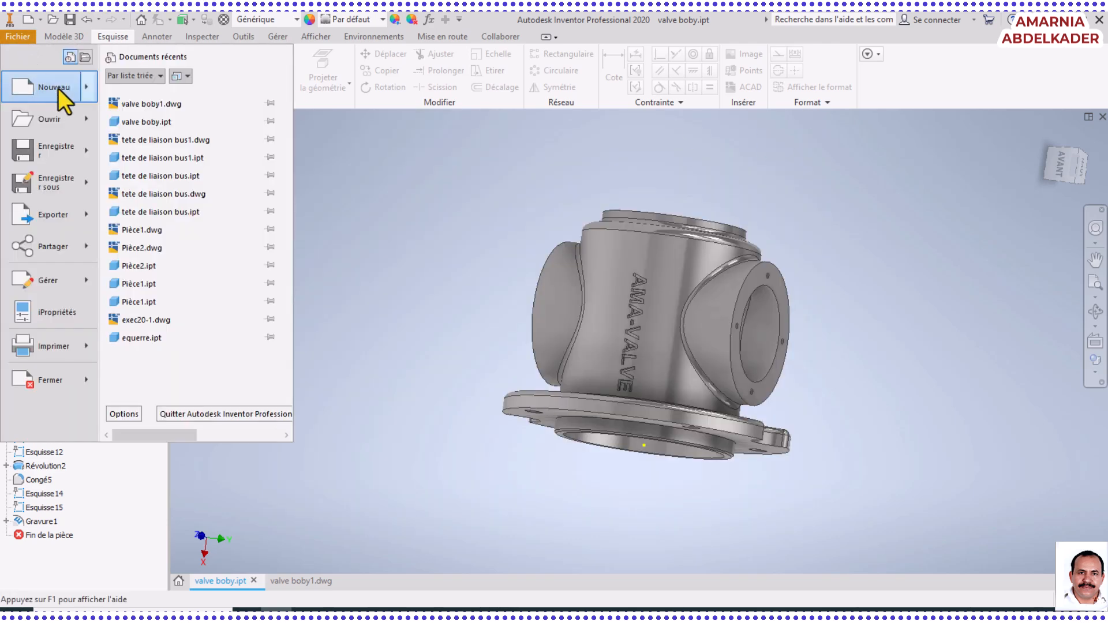
{"action": "mouse_move", "coordinate": [89, 92]}
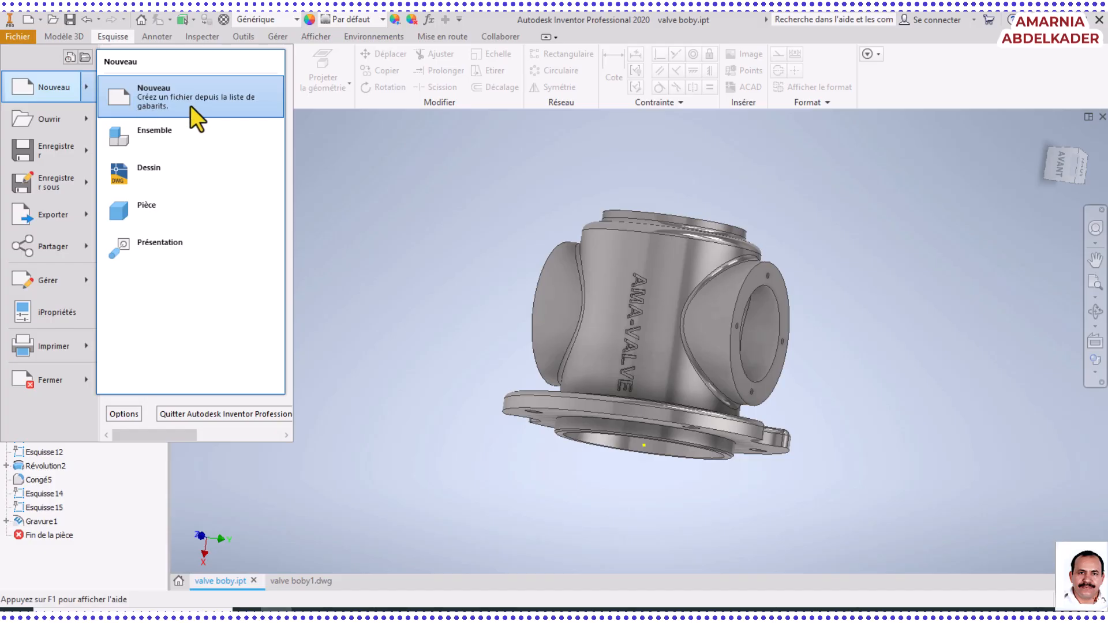
{"action": "left_click", "coordinate": [175, 212]}
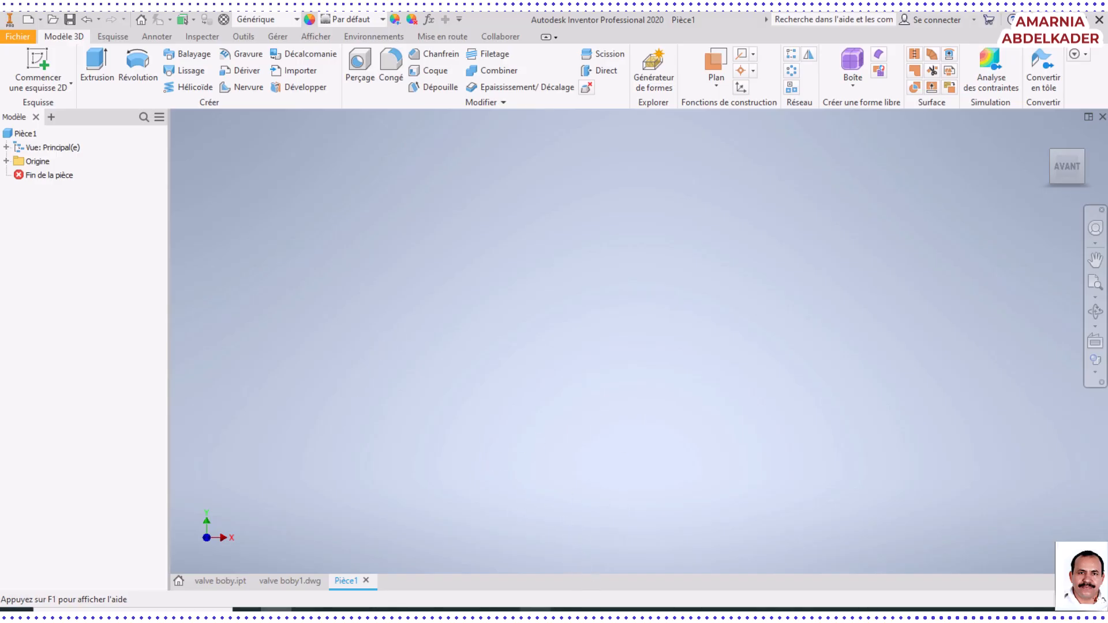
Consult the profile drawing in the Word document, return to Inventor and start a 2D sketch on the XY plane
{"action": "left_click", "coordinate": [535, 615]}
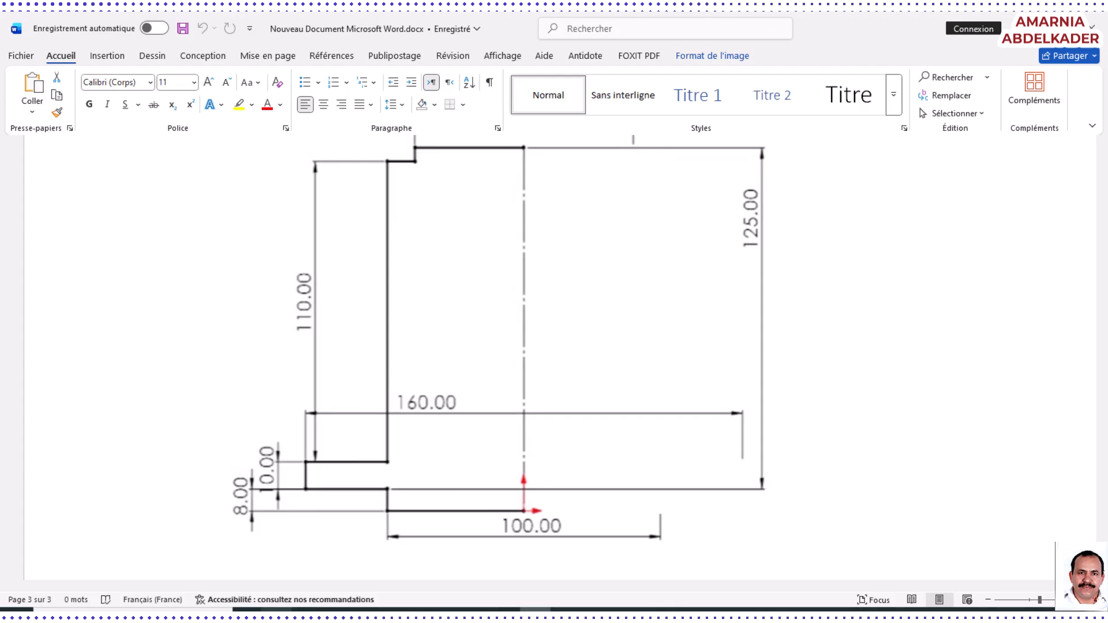
{"action": "left_click", "coordinate": [276, 613]}
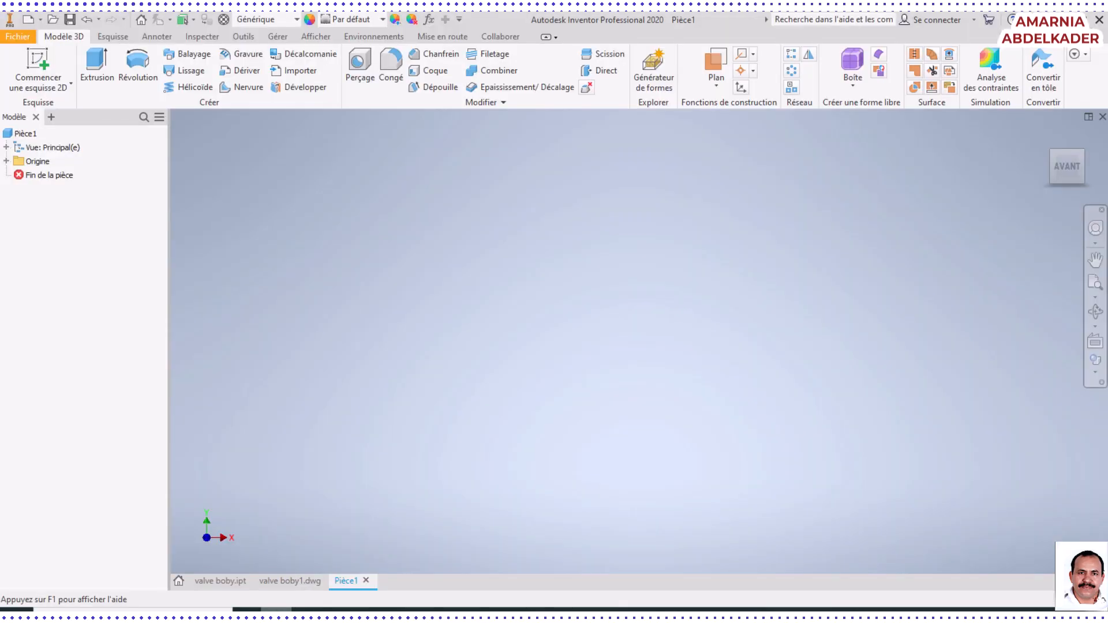
{"action": "left_click", "coordinate": [36, 60]}
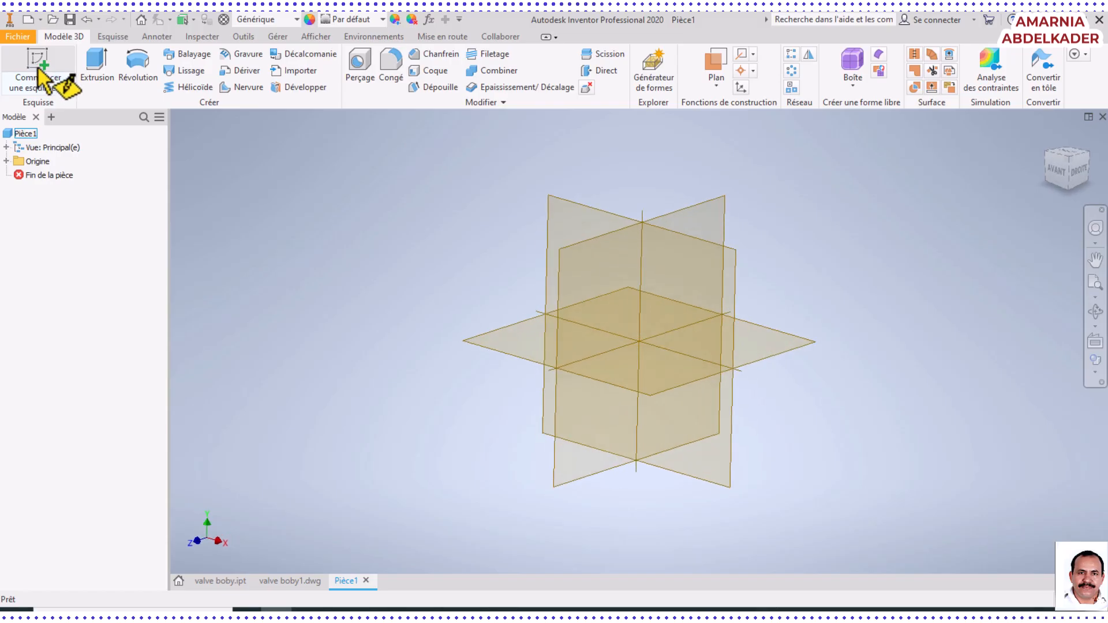
{"action": "left_click", "coordinate": [580, 212]}
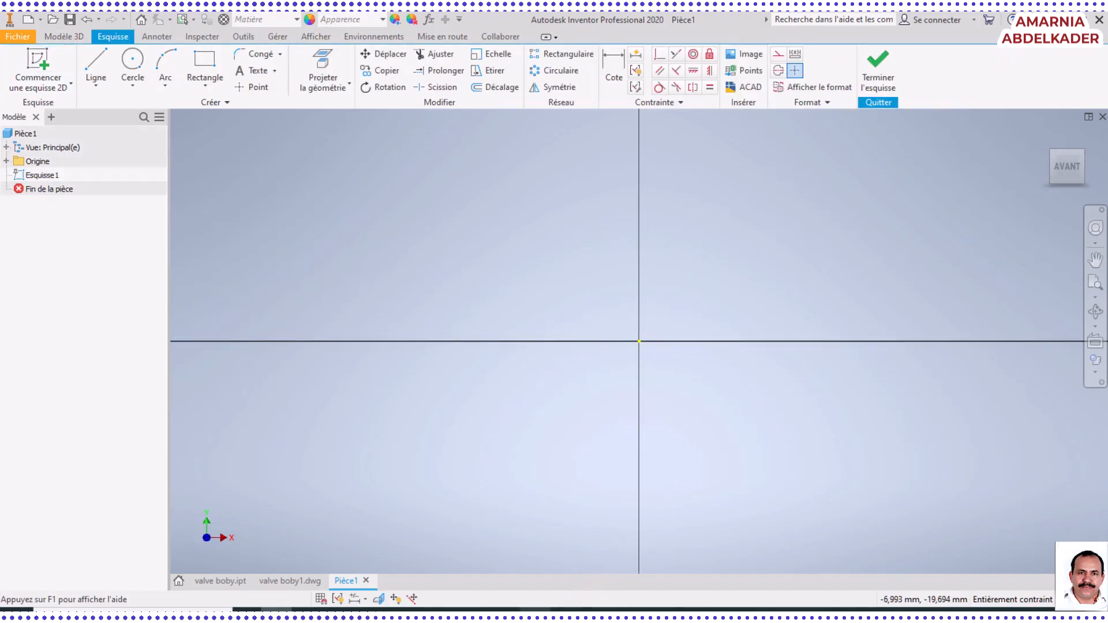
Switch to the Word document, examine the dimensioned half profile from its upper end down to the origin, and return to Inventor
{"action": "mouse_move", "coordinate": [537, 611]}
{"action": "left_click", "coordinate": [540, 554]}
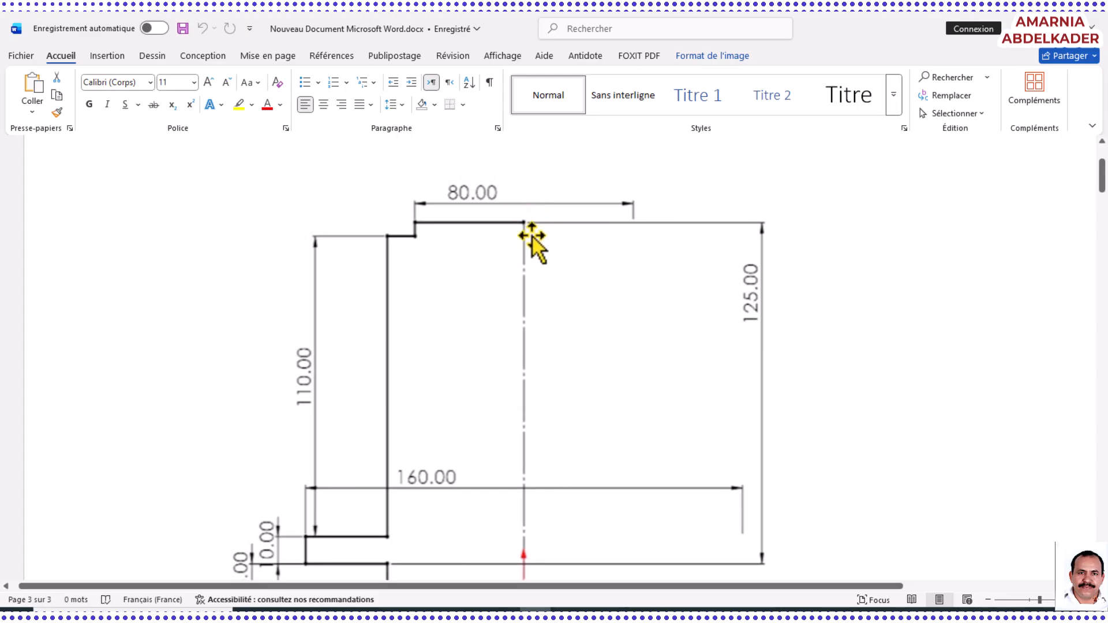
{"action": "scroll", "coordinate": [532, 239], "scroll_direction": "down", "scroll_amount": 2}
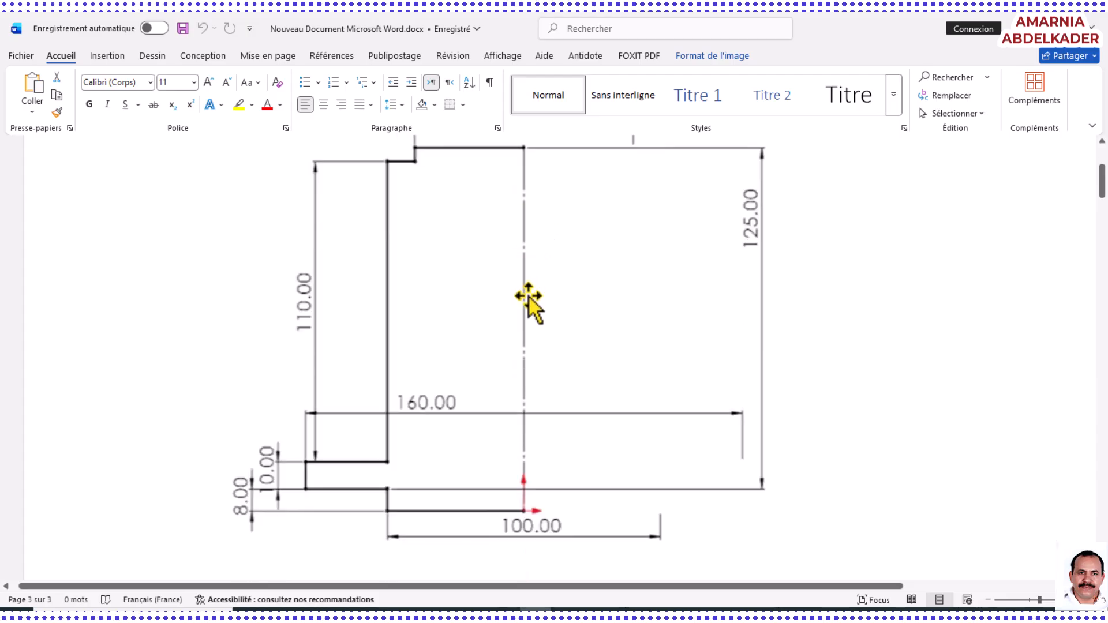
{"action": "scroll", "coordinate": [528, 300], "scroll_direction": "up", "scroll_amount": 2}
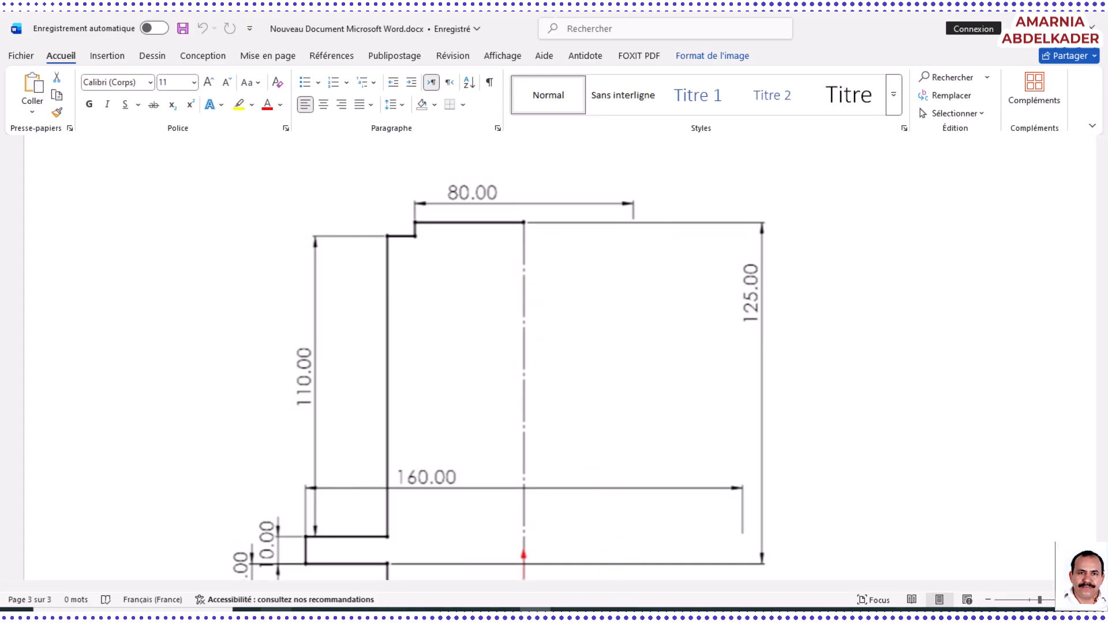
{"action": "left_click", "coordinate": [276, 616]}
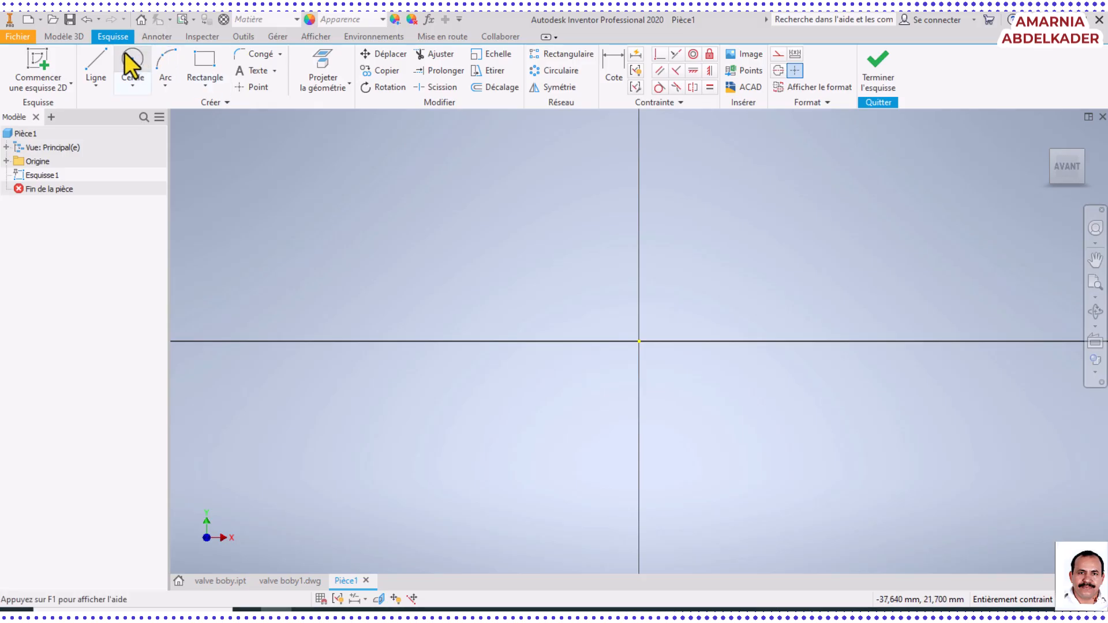
Sketch connected lines from the origin: about 2.2 mm left, 0.4 mm up, 0.8 mm left, 0.5 mm up and 1.2 mm right
{"action": "left_click", "coordinate": [98, 57]}
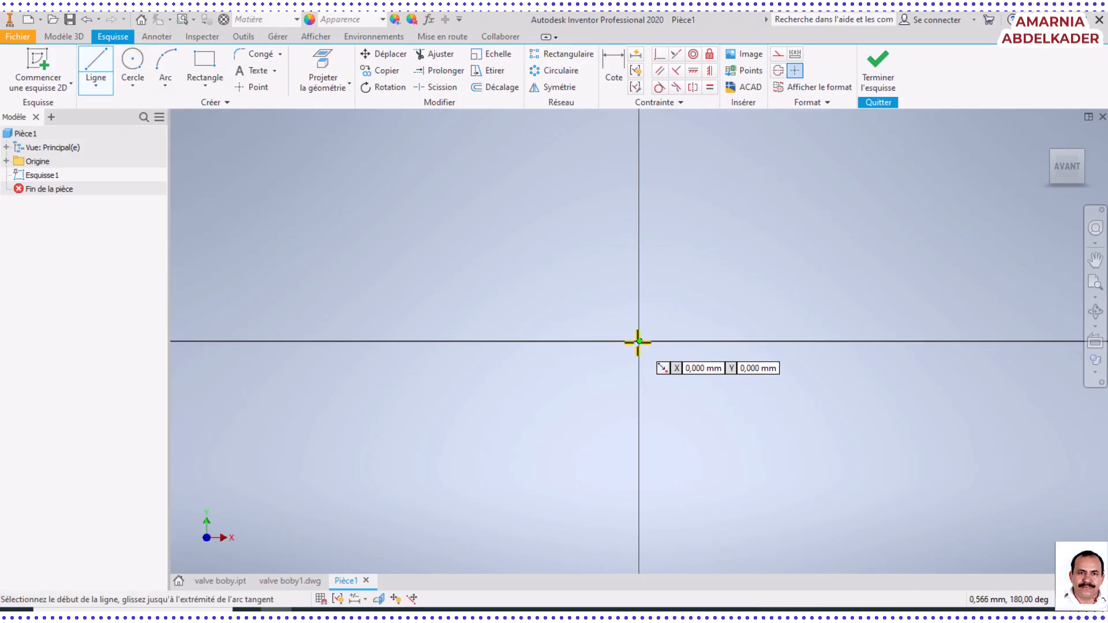
{"action": "scroll", "coordinate": [641, 343], "scroll_direction": "down", "scroll_amount": 7}
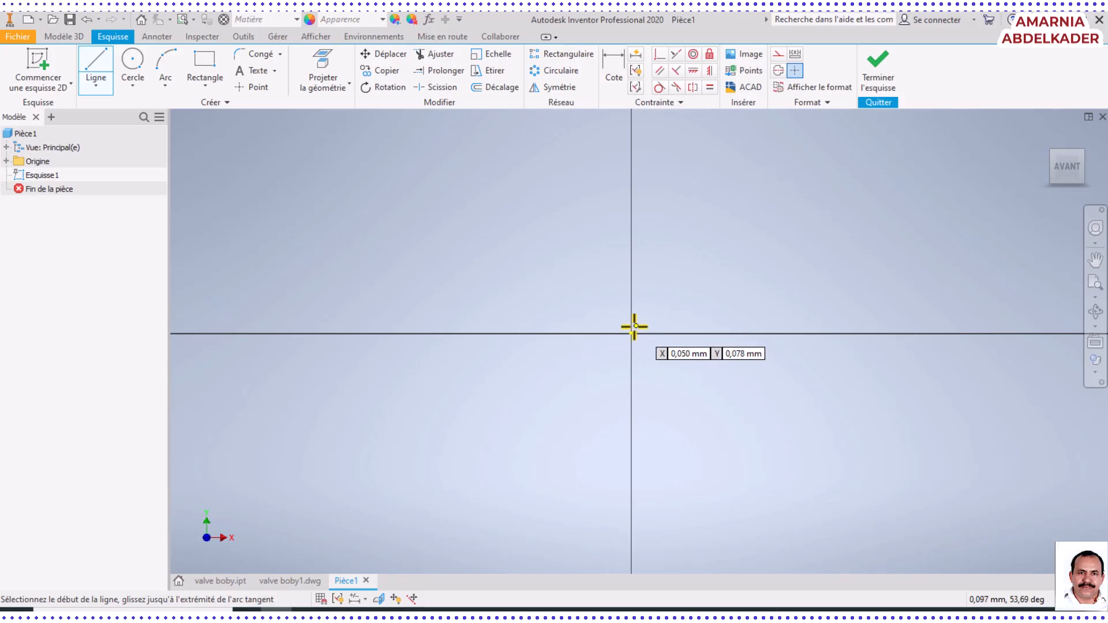
{"action": "left_click", "coordinate": [632, 333]}
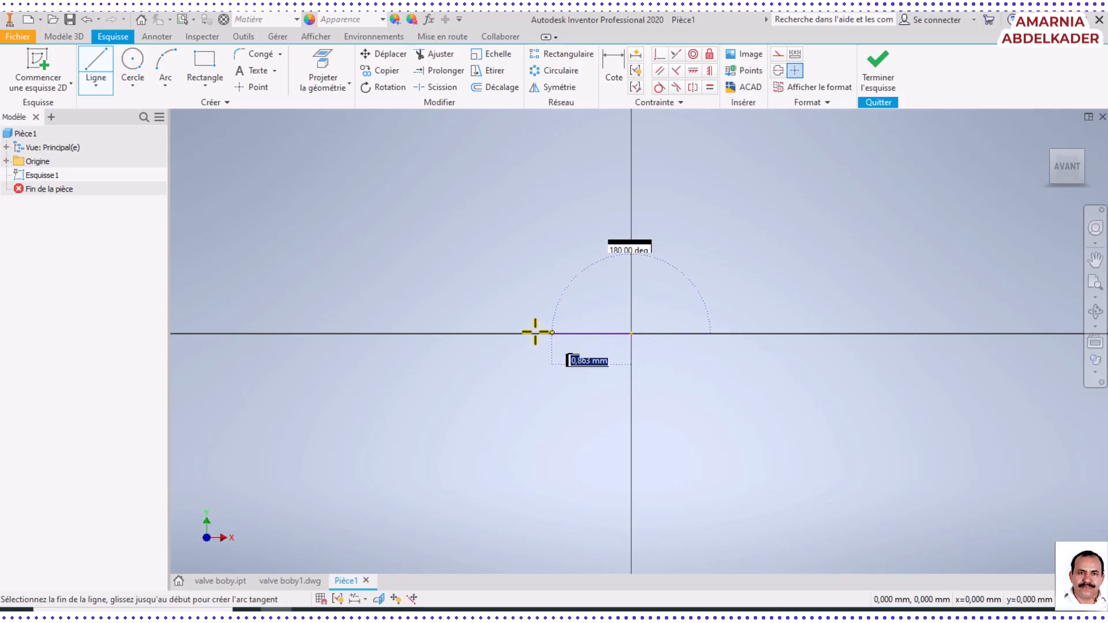
{"action": "left_click", "coordinate": [428, 333]}
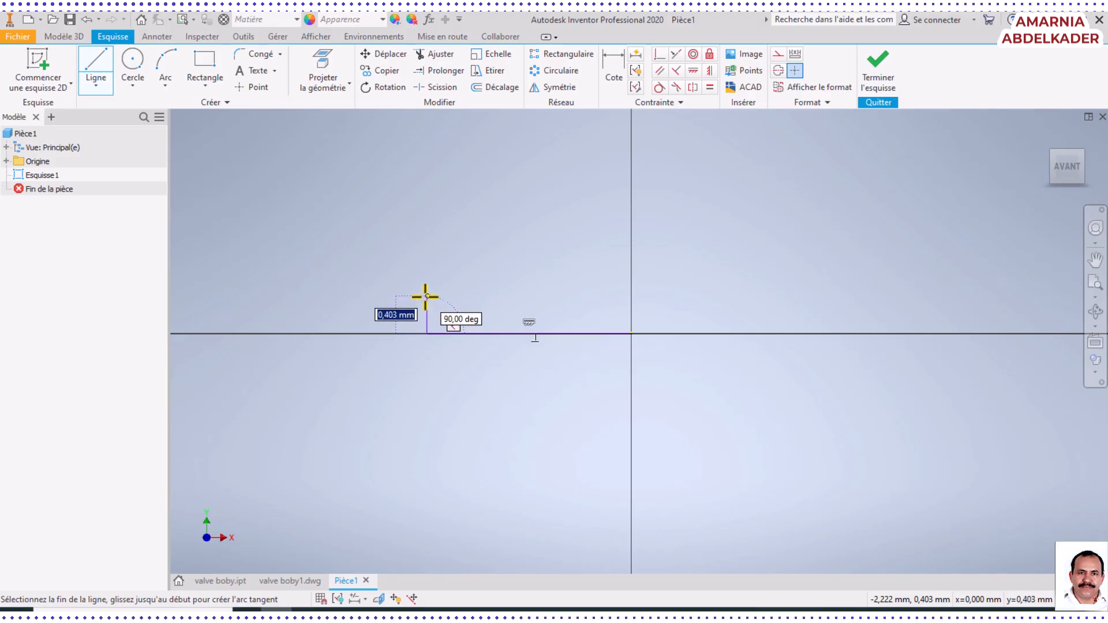
{"action": "left_click", "coordinate": [426, 296]}
{"action": "left_click", "coordinate": [350, 296]}
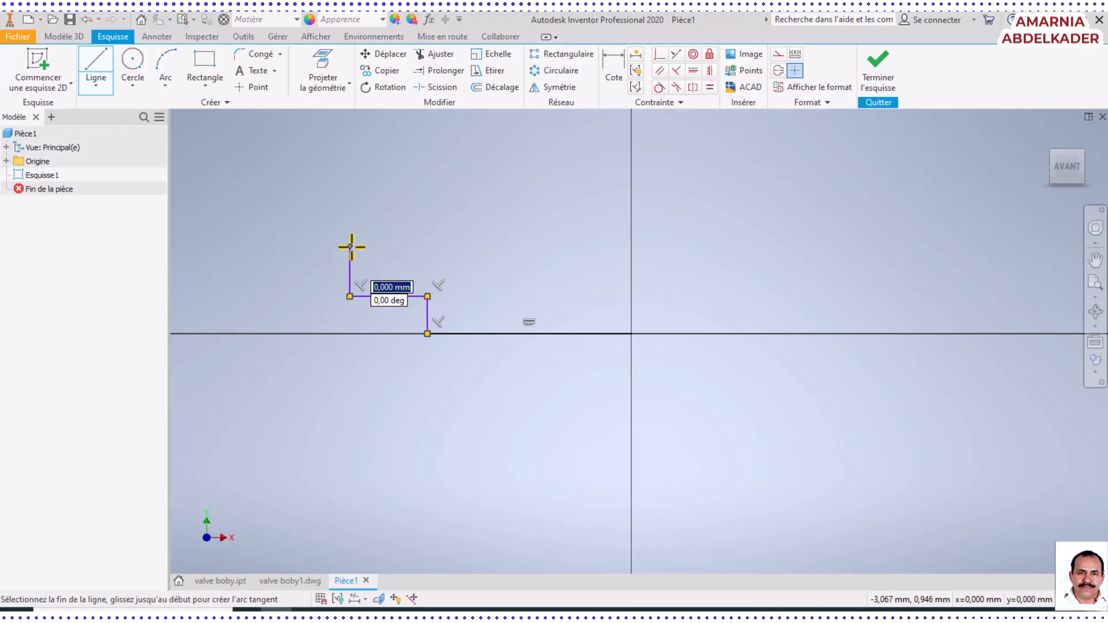
{"action": "left_click", "coordinate": [350, 246]}
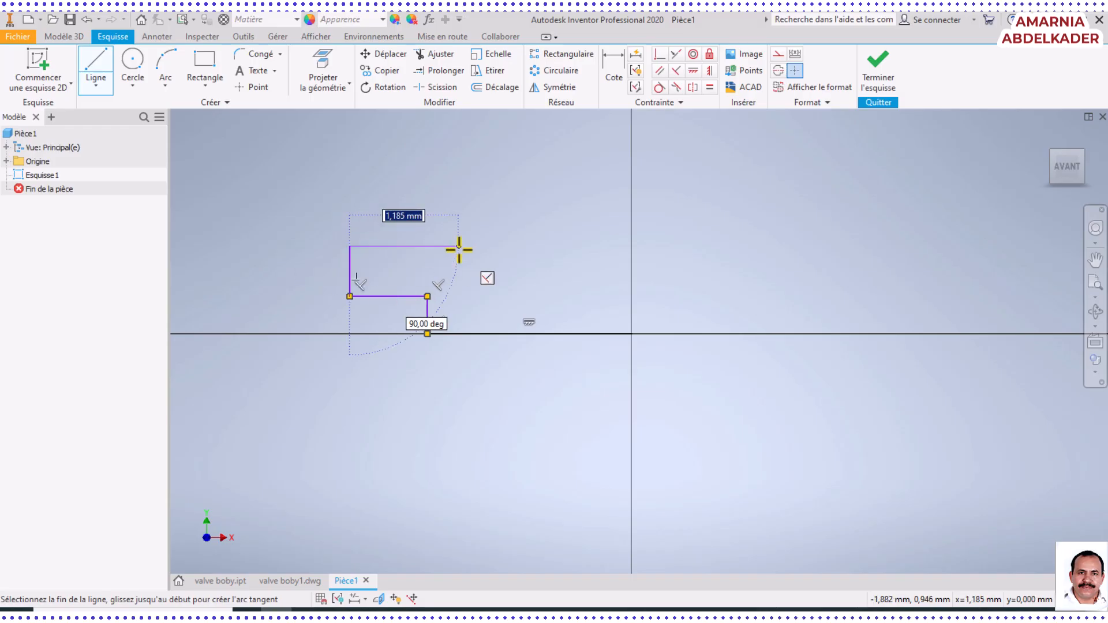
{"action": "left_click", "coordinate": [459, 248]}
Continue the outline about 1.4 mm up, 1.1 mm right, 0.8 mm down and 0.7 mm right to the vertical axis, and close it at the origin
{"action": "scroll", "coordinate": [456, 247], "scroll_direction": "down", "scroll_amount": 4}
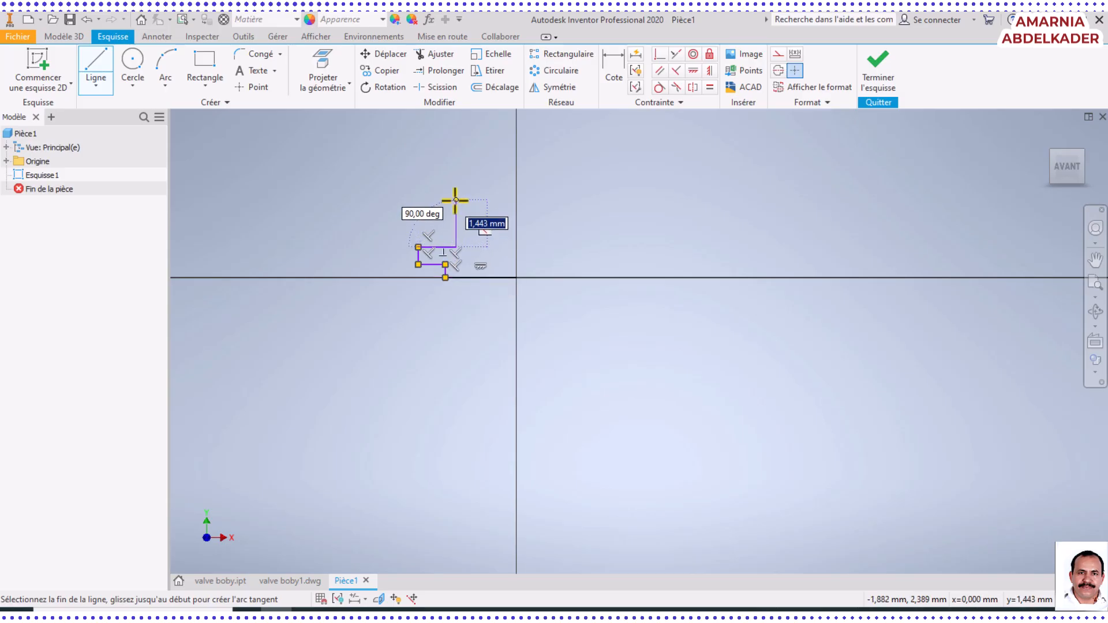
{"action": "left_click", "coordinate": [457, 199]}
{"action": "left_click", "coordinate": [493, 199]}
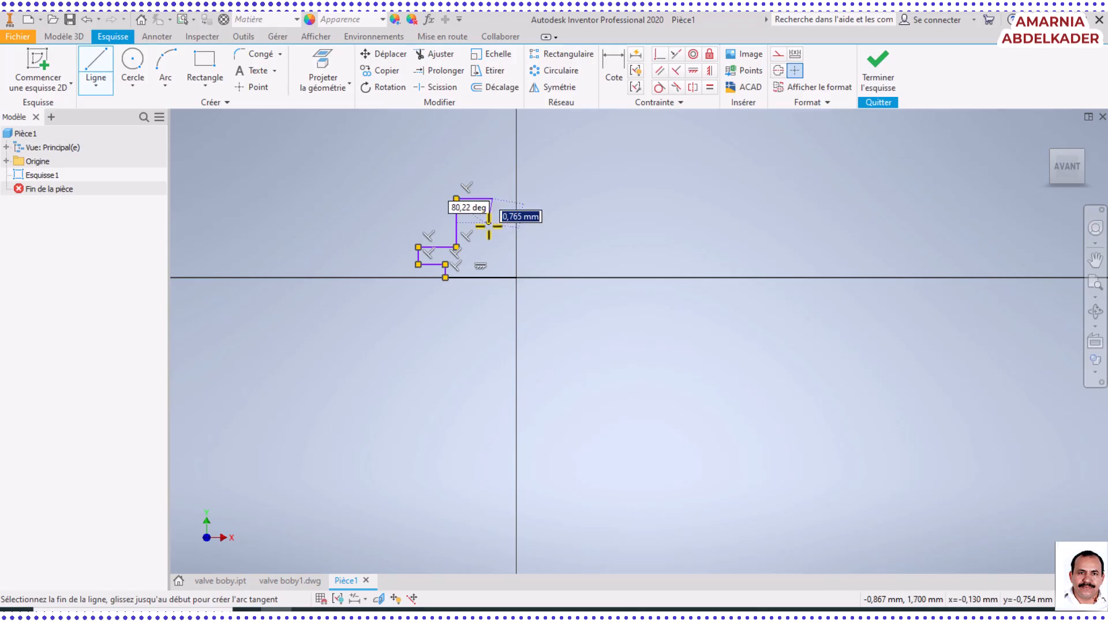
{"action": "left_click", "coordinate": [493, 226]}
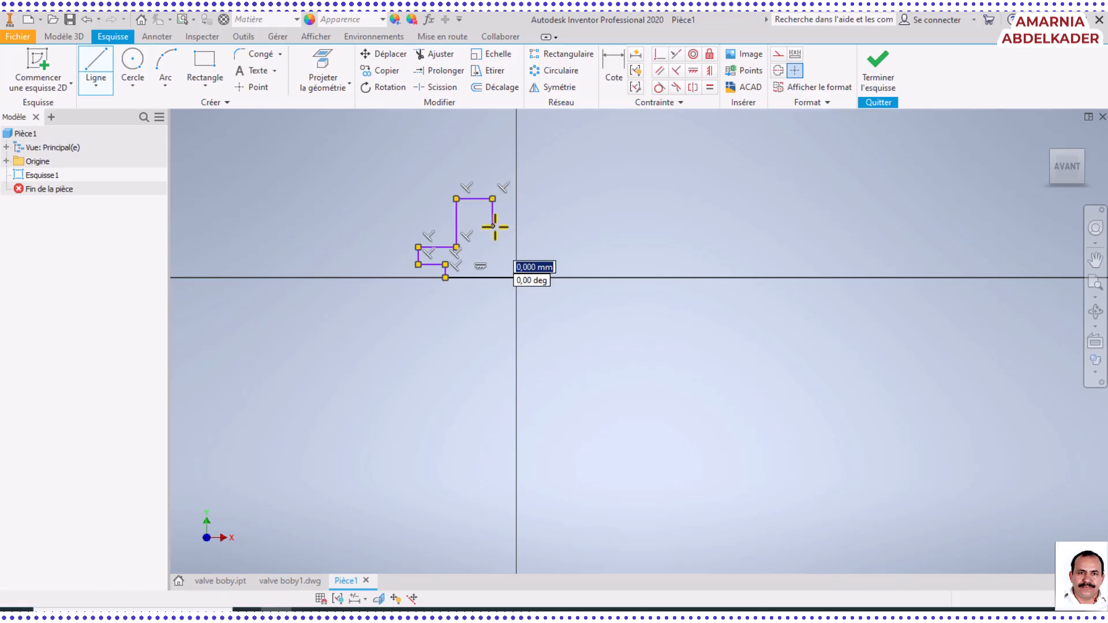
{"action": "scroll", "coordinate": [515, 226], "scroll_direction": "down", "scroll_amount": 3}
{"action": "scroll", "coordinate": [515, 226], "scroll_direction": "down", "scroll_amount": 3}
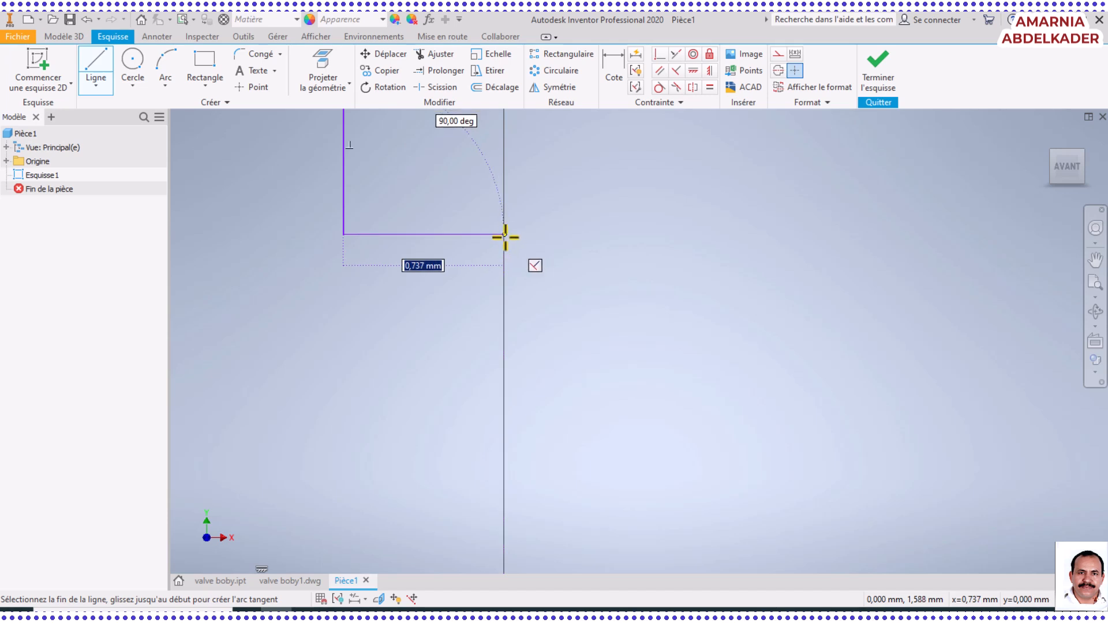
{"action": "scroll", "coordinate": [504, 237], "scroll_direction": "down", "scroll_amount": 1}
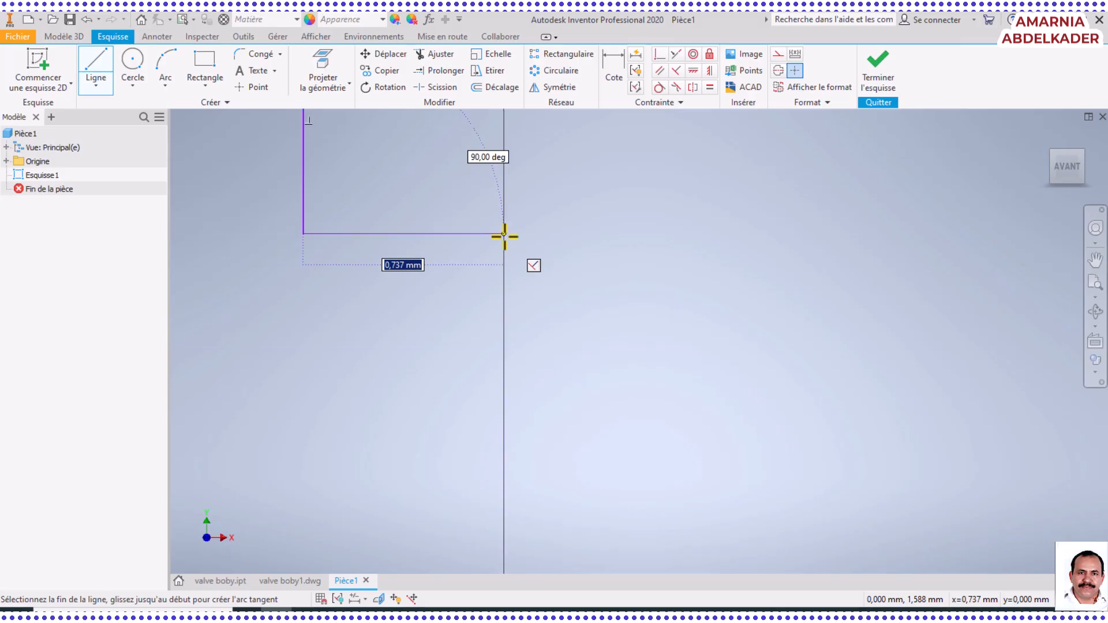
{"action": "scroll", "coordinate": [504, 236], "scroll_direction": "down", "scroll_amount": 2}
{"action": "scroll", "coordinate": [505, 236], "scroll_direction": "up", "scroll_amount": 8}
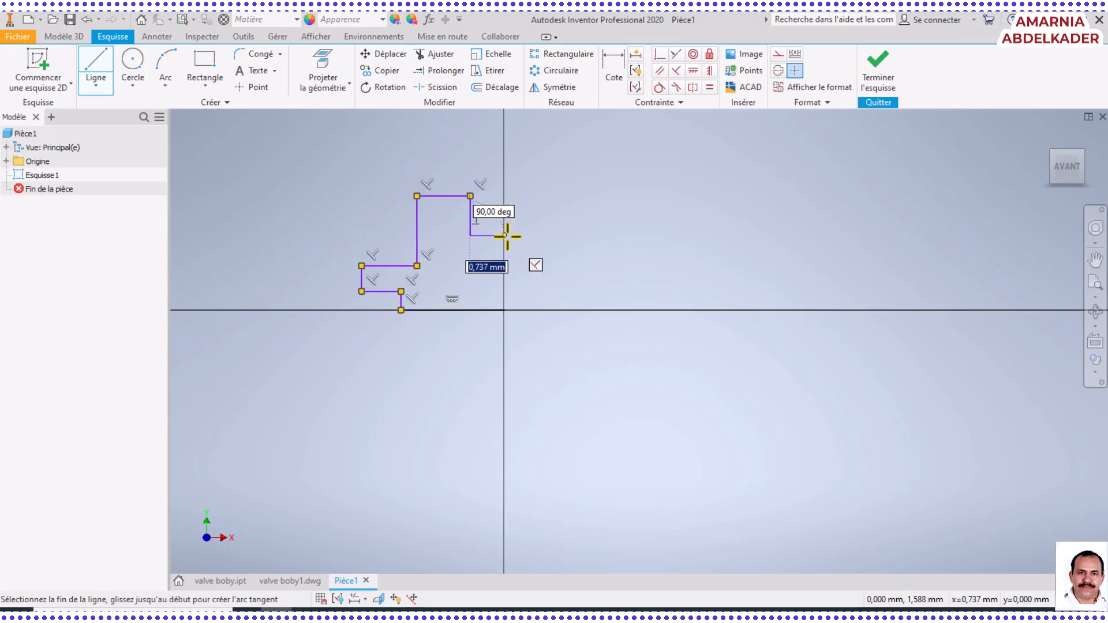
{"action": "left_click", "coordinate": [505, 236]}
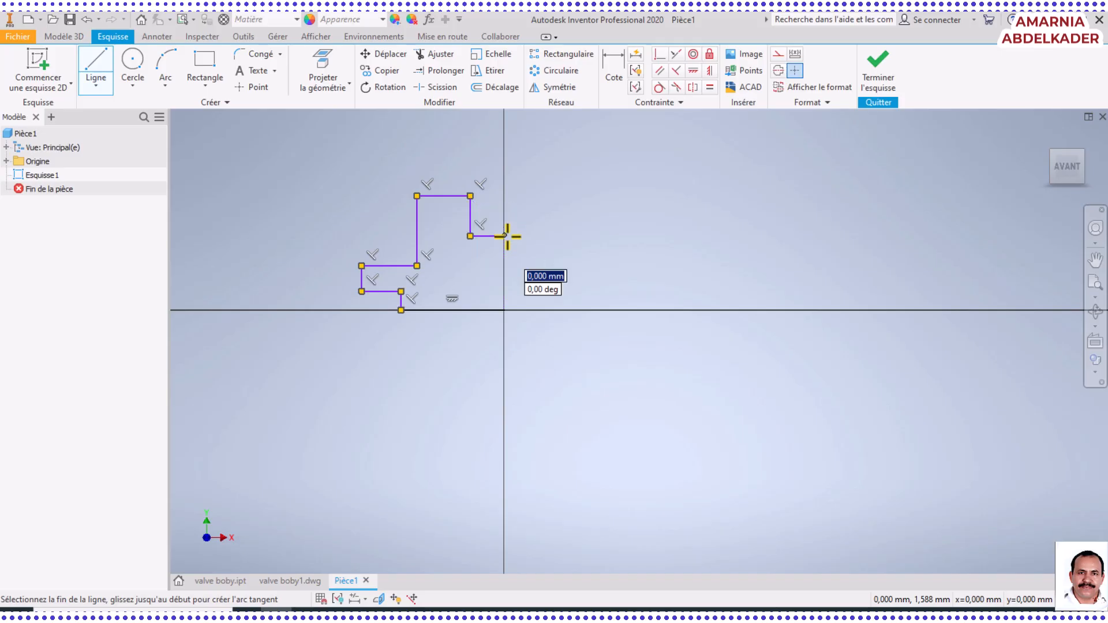
{"action": "left_click", "coordinate": [505, 310]}
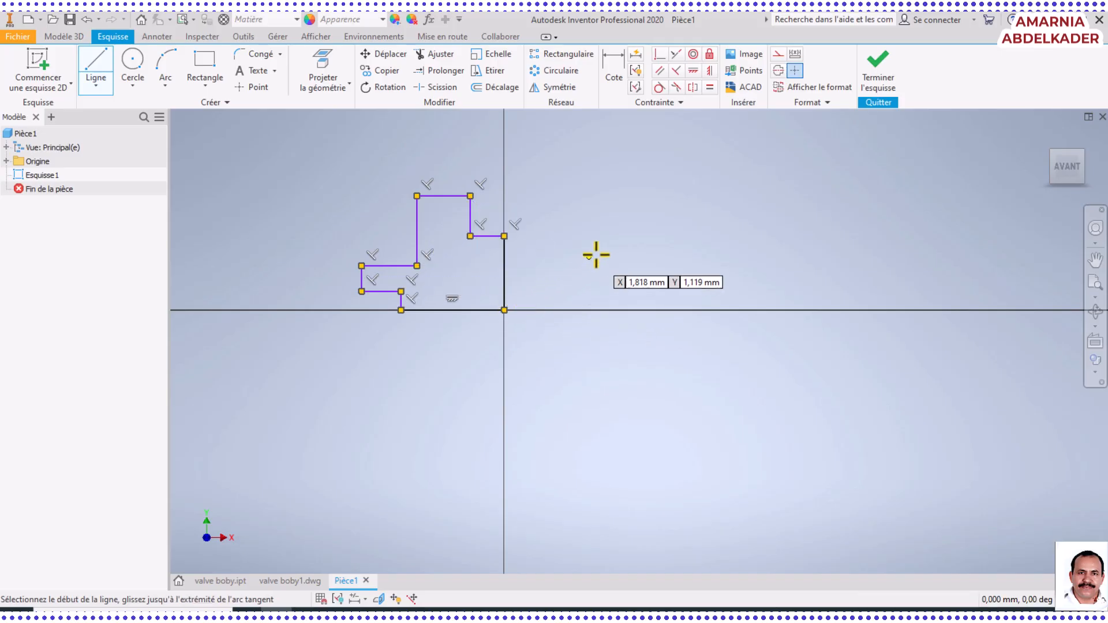
{"action": "scroll", "coordinate": [519, 276], "scroll_direction": "up", "scroll_amount": 5}
{"action": "scroll", "coordinate": [520, 275], "scroll_direction": "down", "scroll_amount": 3}
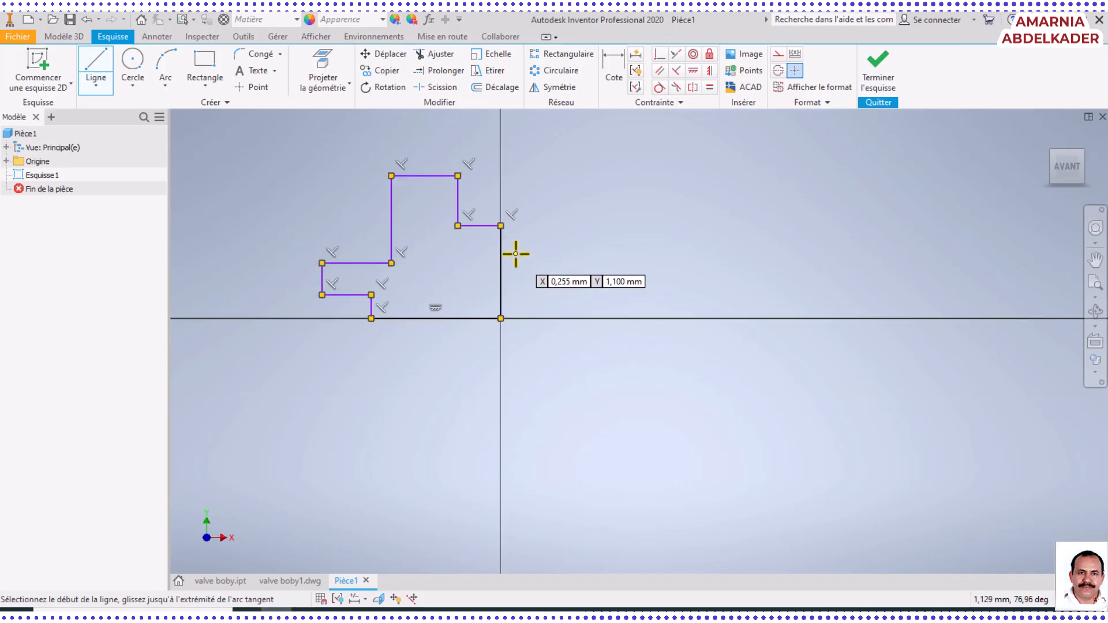
Compare the closed outline with the Word document's profile, checking its dash-dot axis line, and return to Inventor
{"action": "left_click", "coordinate": [535, 610]}
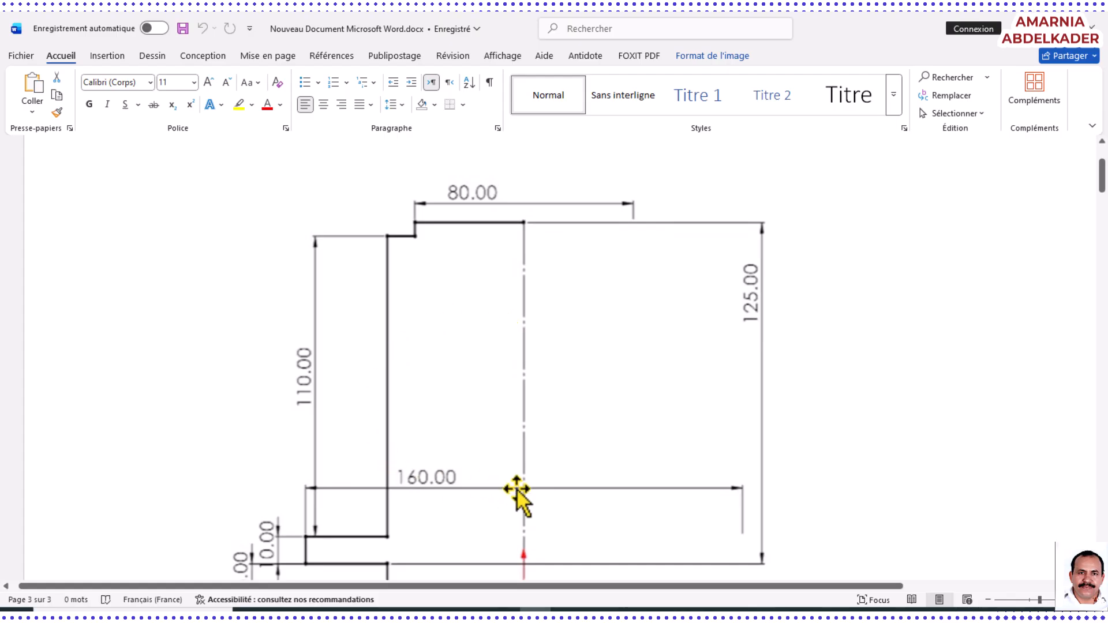
{"action": "scroll", "coordinate": [525, 490], "scroll_direction": "down", "scroll_amount": 2}
{"action": "scroll", "coordinate": [526, 491], "scroll_direction": "up", "scroll_amount": 1}
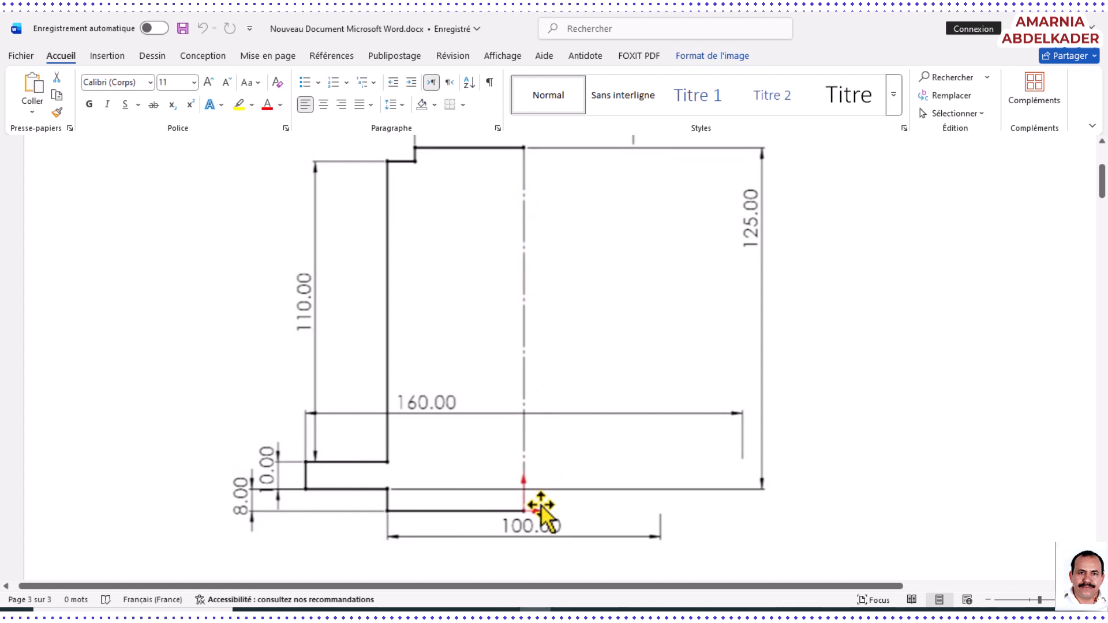
{"action": "left_click", "coordinate": [276, 610]}
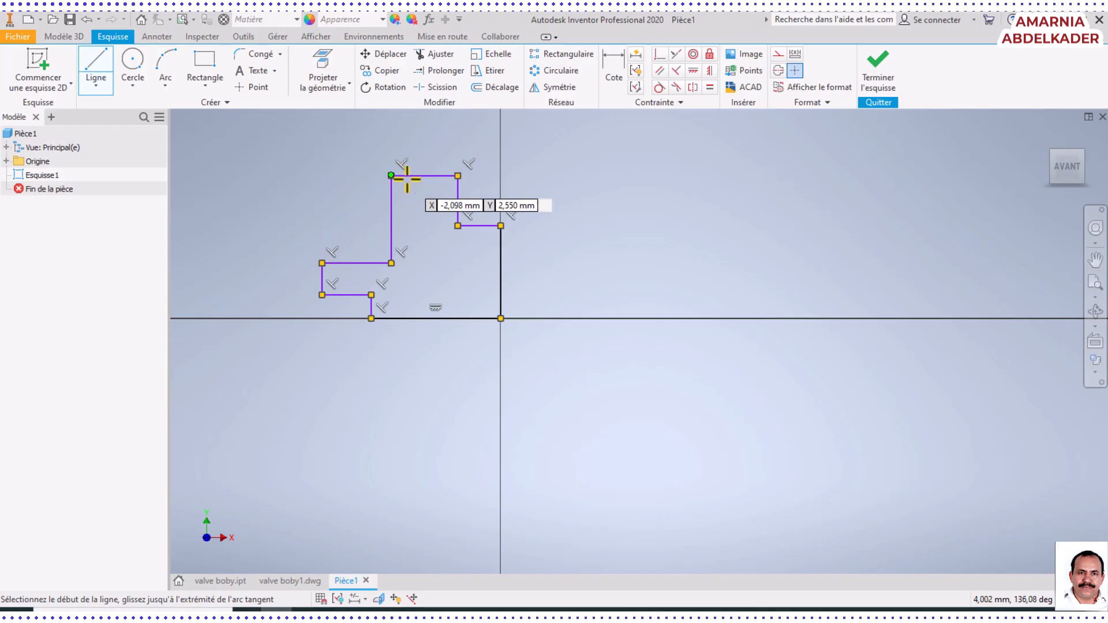
End the Line command and convert the profile's vertical closing line on the Y axis into a centreline
{"action": "key", "text": "Escape"}
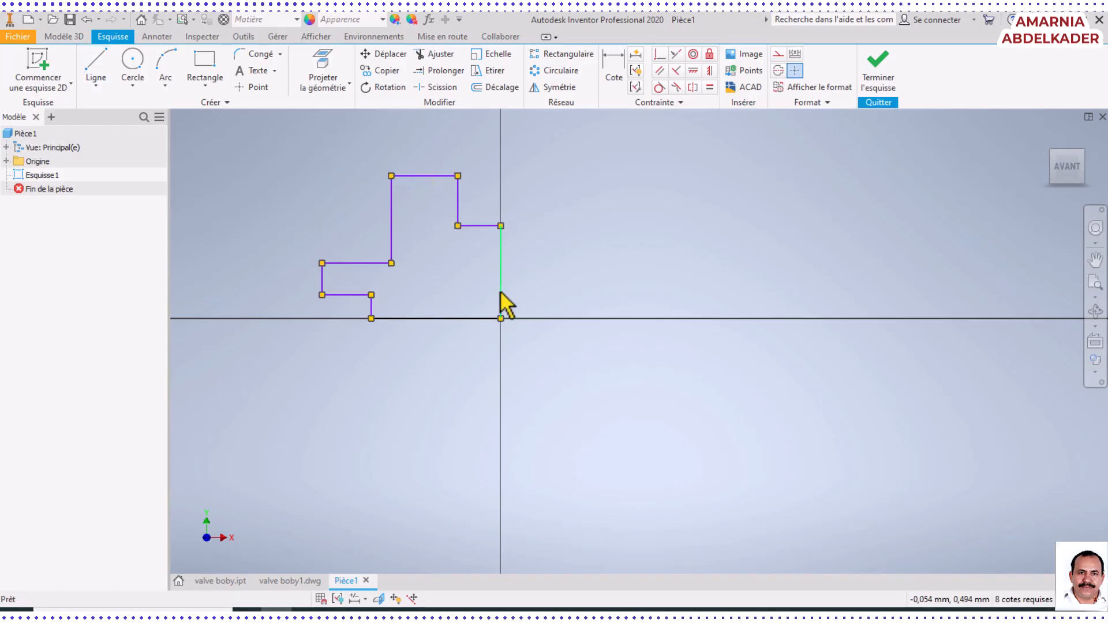
{"action": "left_click", "coordinate": [501, 293]}
{"action": "right_click", "coordinate": [501, 293]}
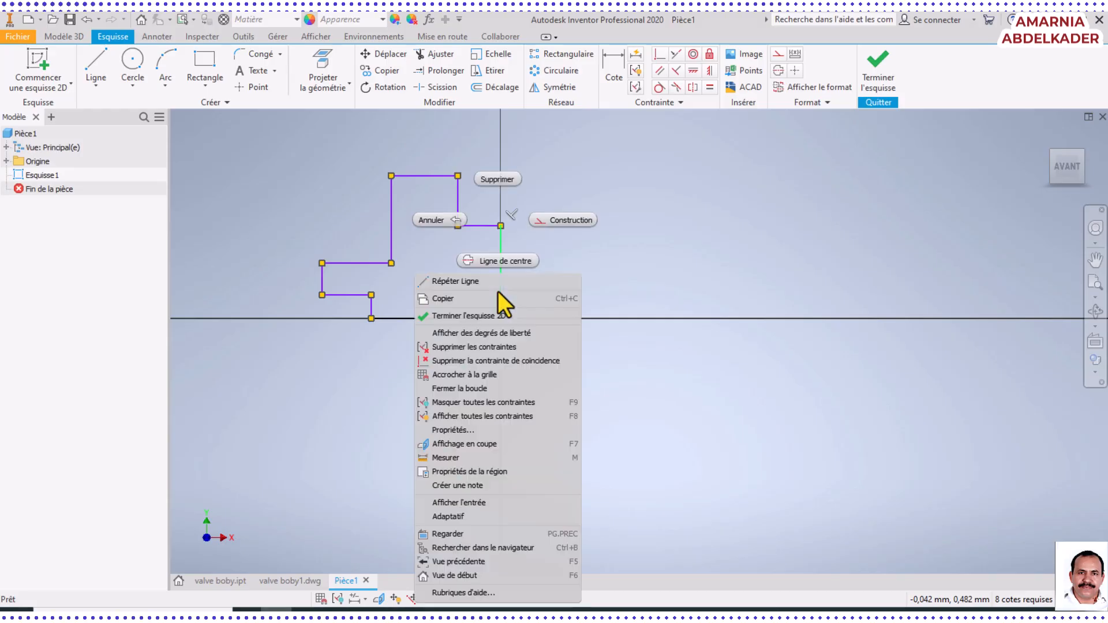
{"action": "key", "text": "Escape"}
{"action": "right_click", "coordinate": [501, 292]}
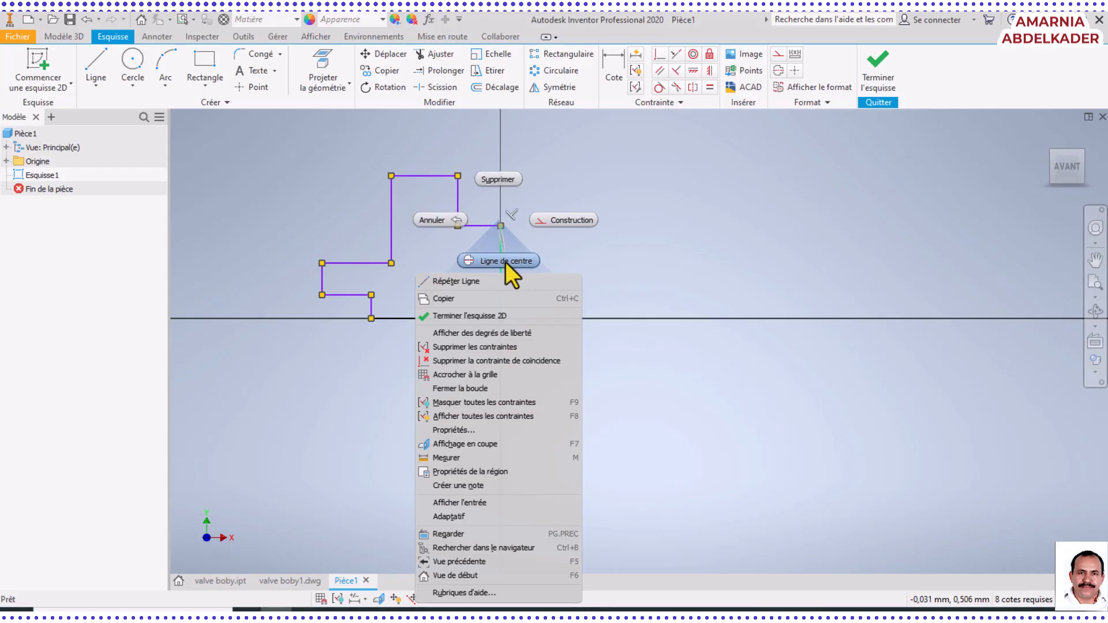
{"action": "left_click", "coordinate": [505, 262]}
{"action": "scroll", "coordinate": [507, 277], "scroll_direction": "up", "scroll_amount": 5}
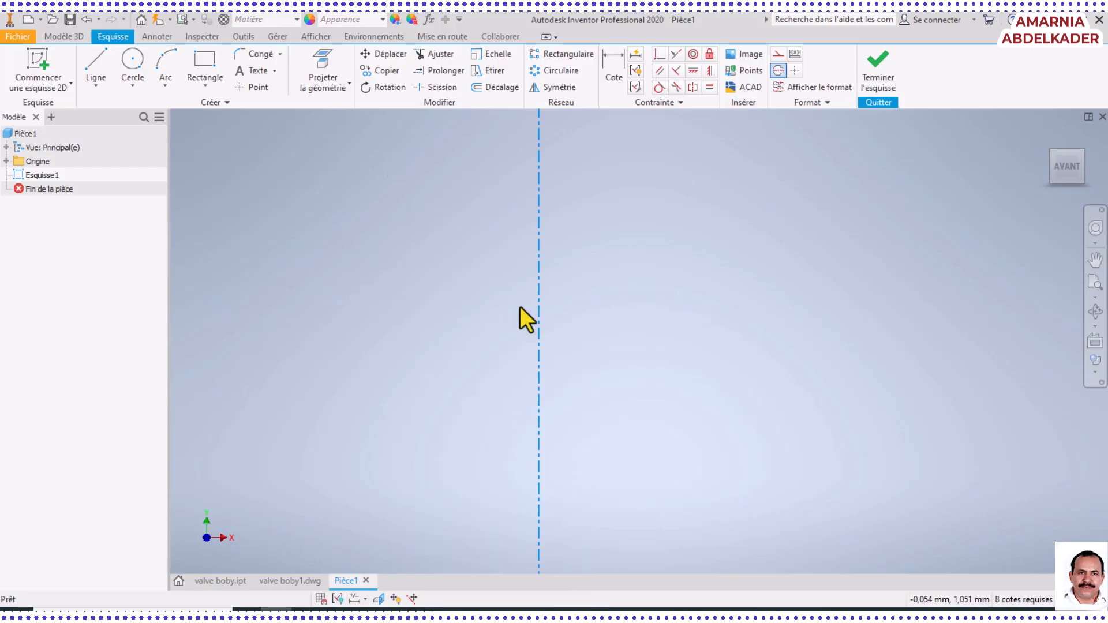
{"action": "scroll", "coordinate": [520, 307], "scroll_direction": "down", "scroll_amount": 3}
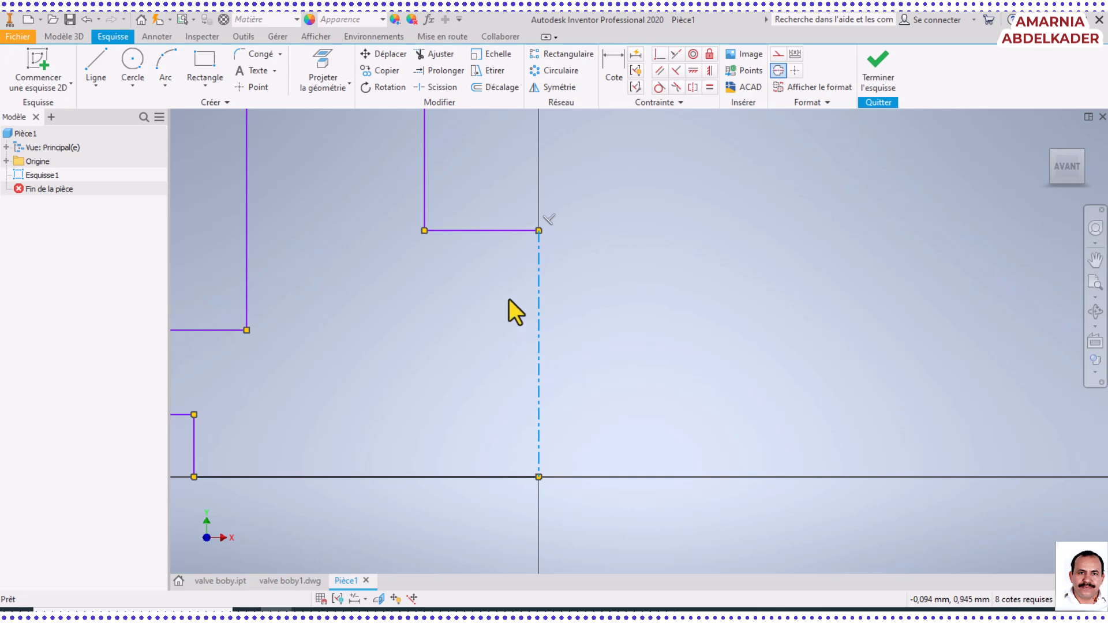
{"action": "scroll", "coordinate": [470, 350], "scroll_direction": "down", "scroll_amount": 2}
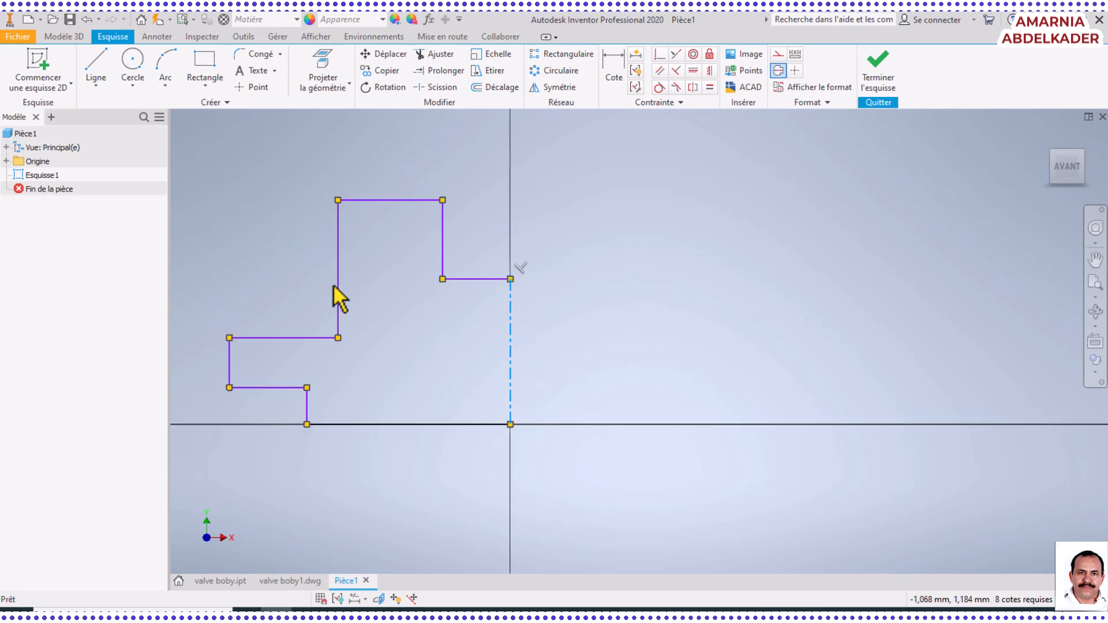
Dimension the short vertical edge at the base about the centreline as a 100 mm diameter, checking the value in the Word drawing
{"action": "left_click", "coordinate": [607, 63]}
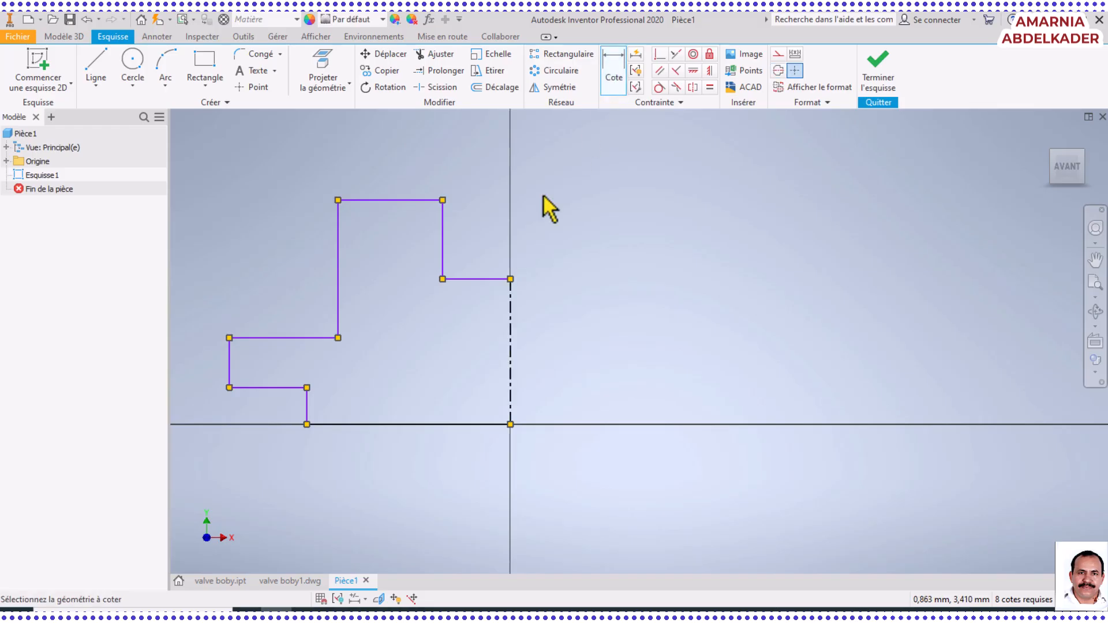
{"action": "left_click", "coordinate": [510, 401]}
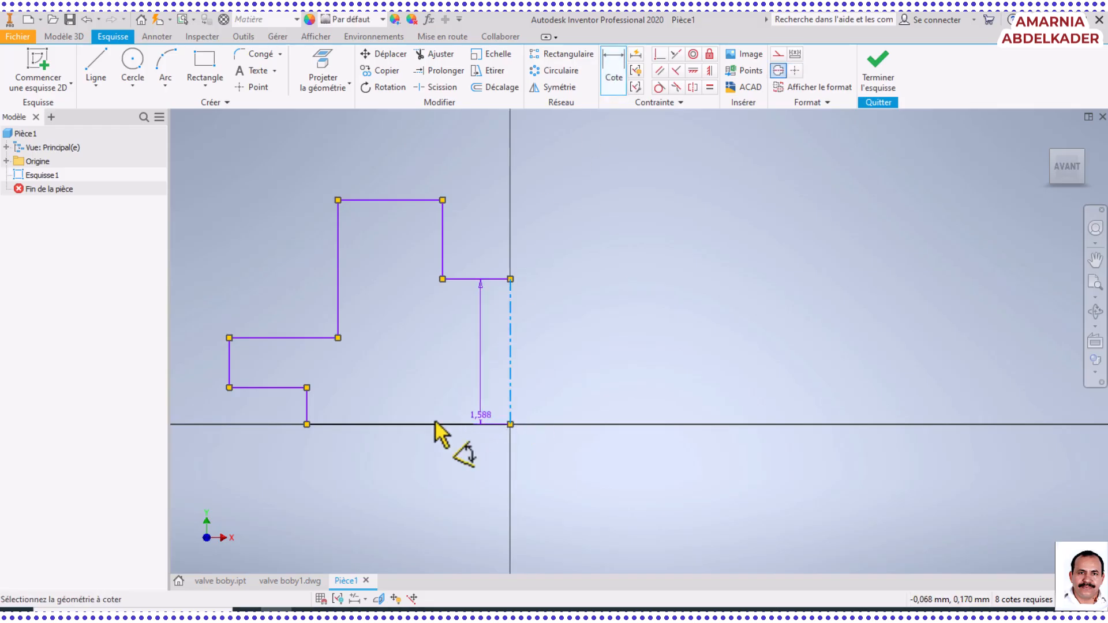
{"action": "left_click", "coordinate": [309, 425]}
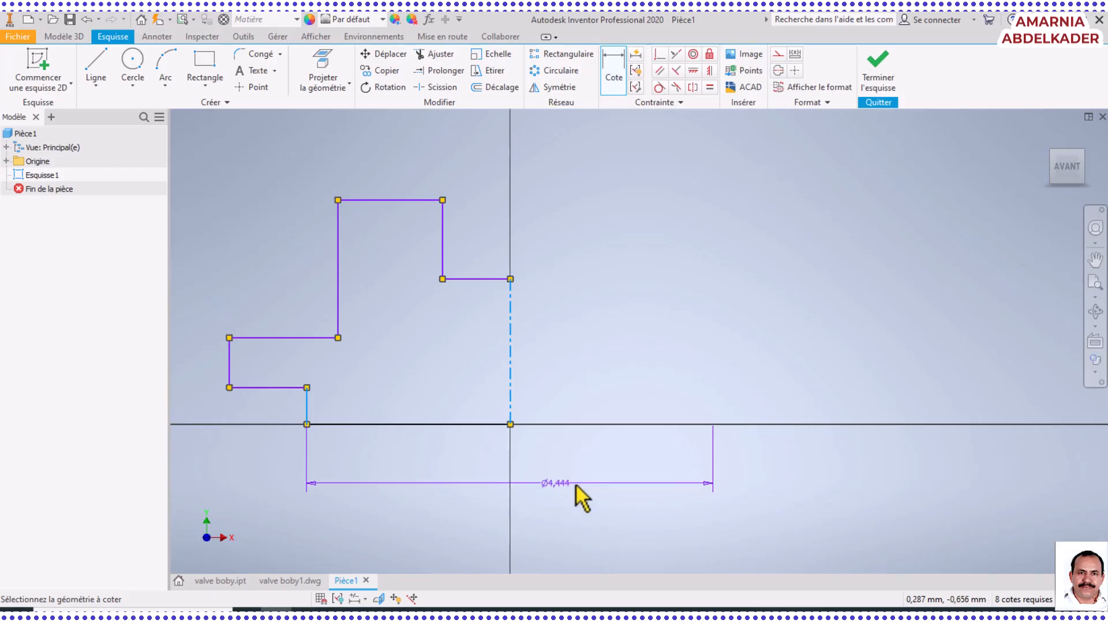
{"action": "scroll", "coordinate": [539, 522], "scroll_direction": "up", "scroll_amount": 3}
{"action": "scroll", "coordinate": [537, 519], "scroll_direction": "down", "scroll_amount": 6}
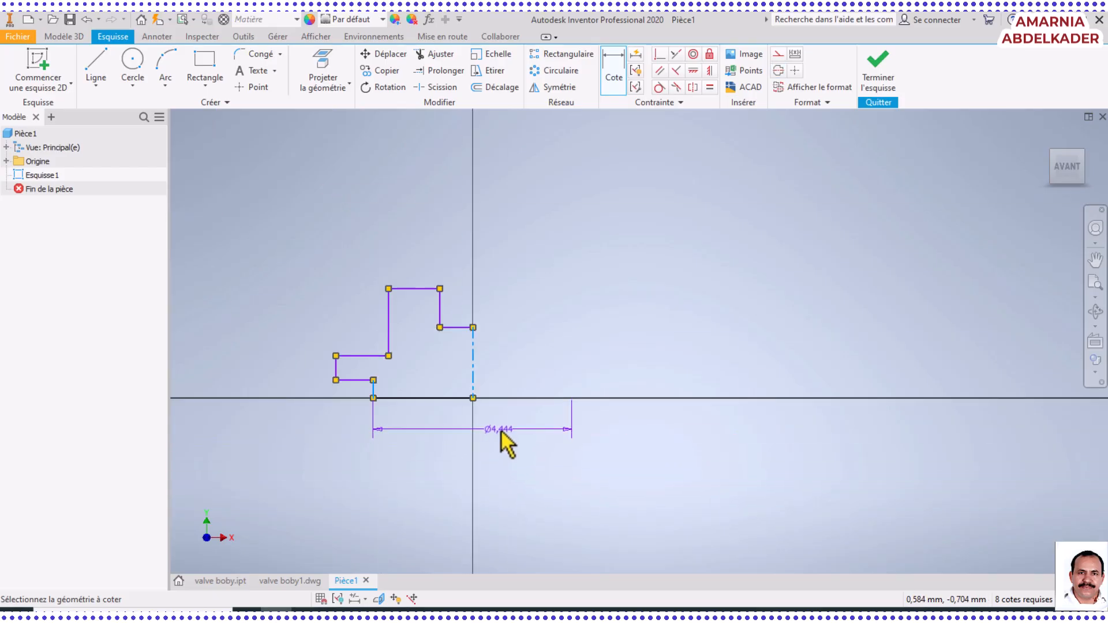
{"action": "left_click", "coordinate": [502, 439]}
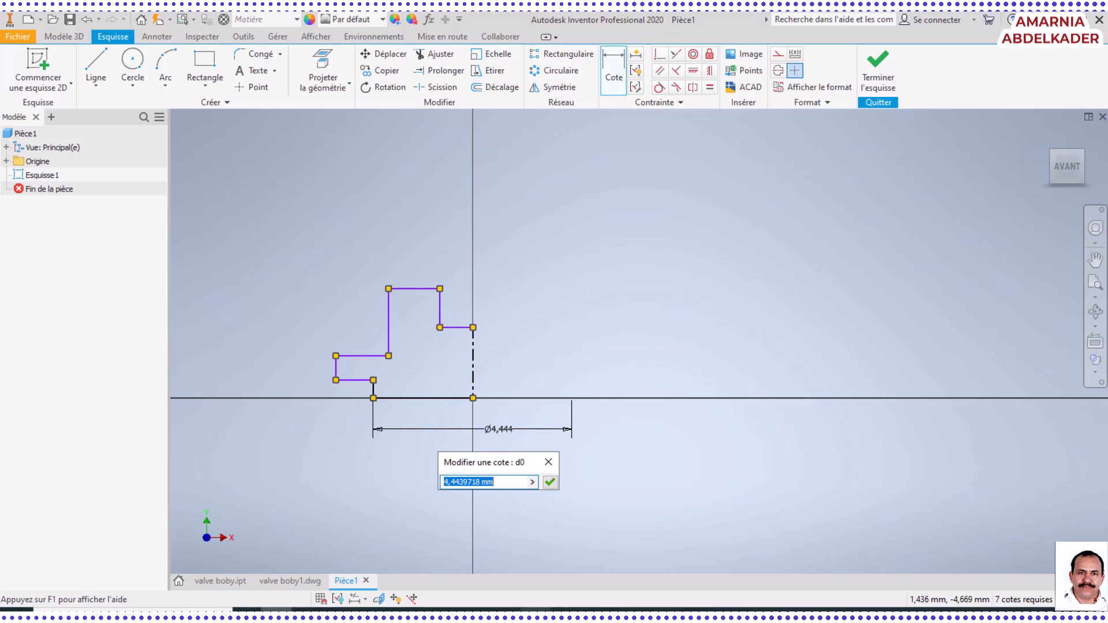
{"action": "left_click", "coordinate": [535, 610]}
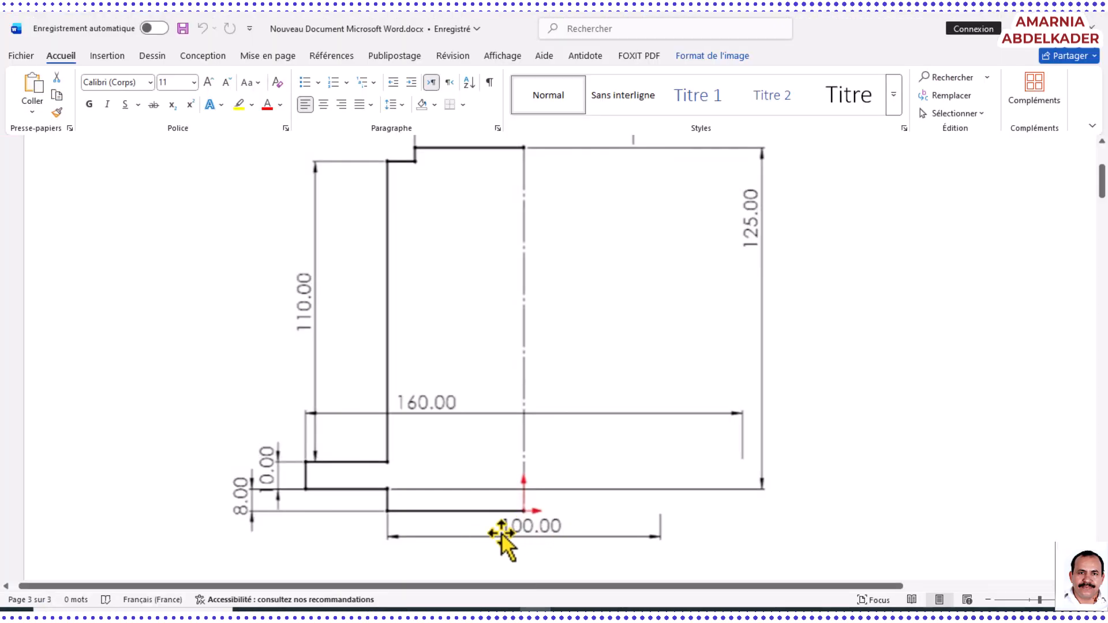
{"action": "key", "text": "alt+Tab"}
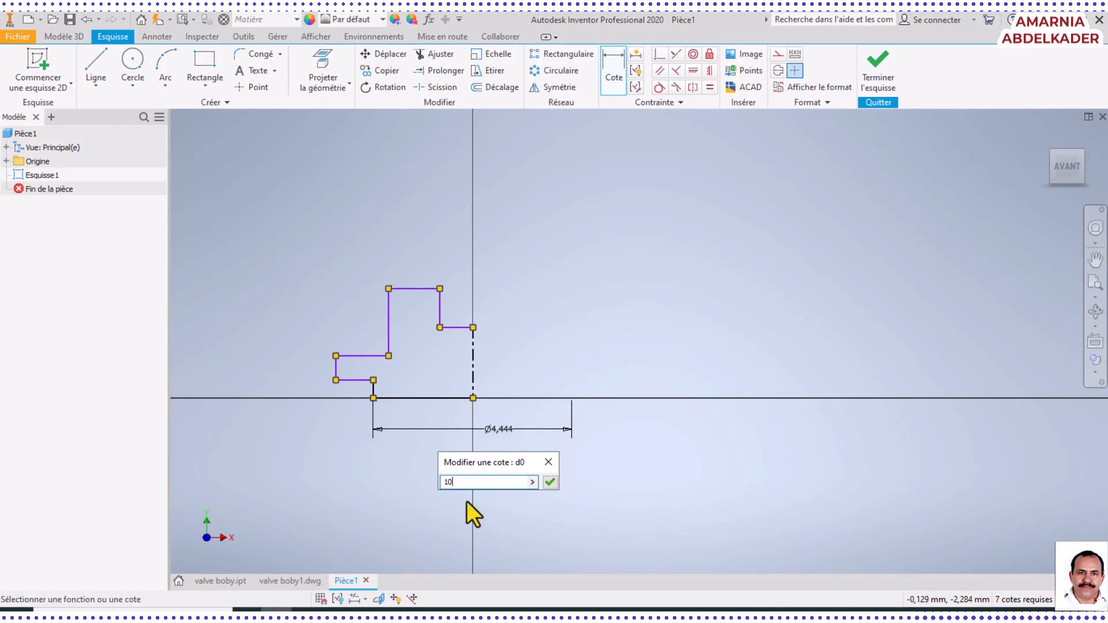
{"action": "key", "text": "Return"}
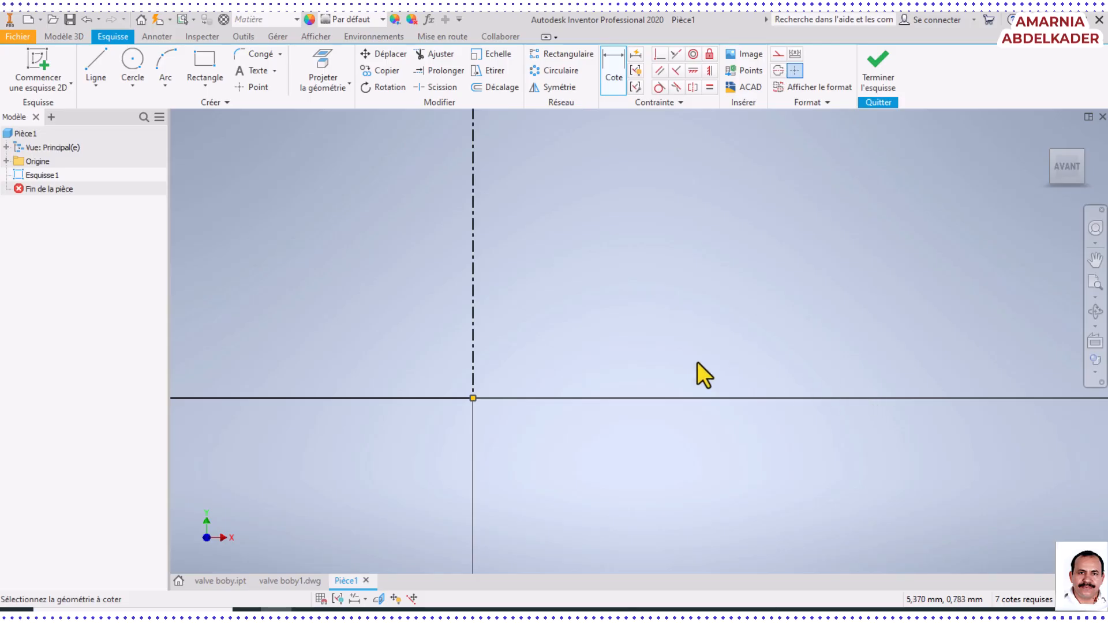
Dimension the short vertical edge at the base as 8 mm high and the flange's outer vertical edge above it as 10 mm
{"action": "left_click", "coordinate": [1097, 286]}
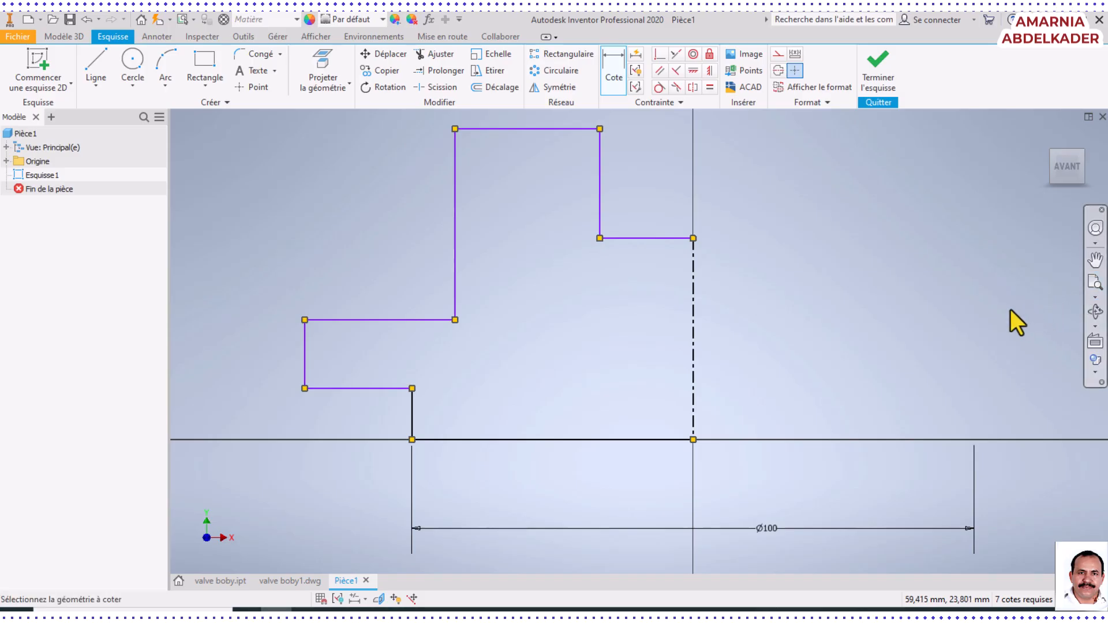
{"action": "left_click", "coordinate": [412, 428]}
{"action": "left_click", "coordinate": [280, 418]}
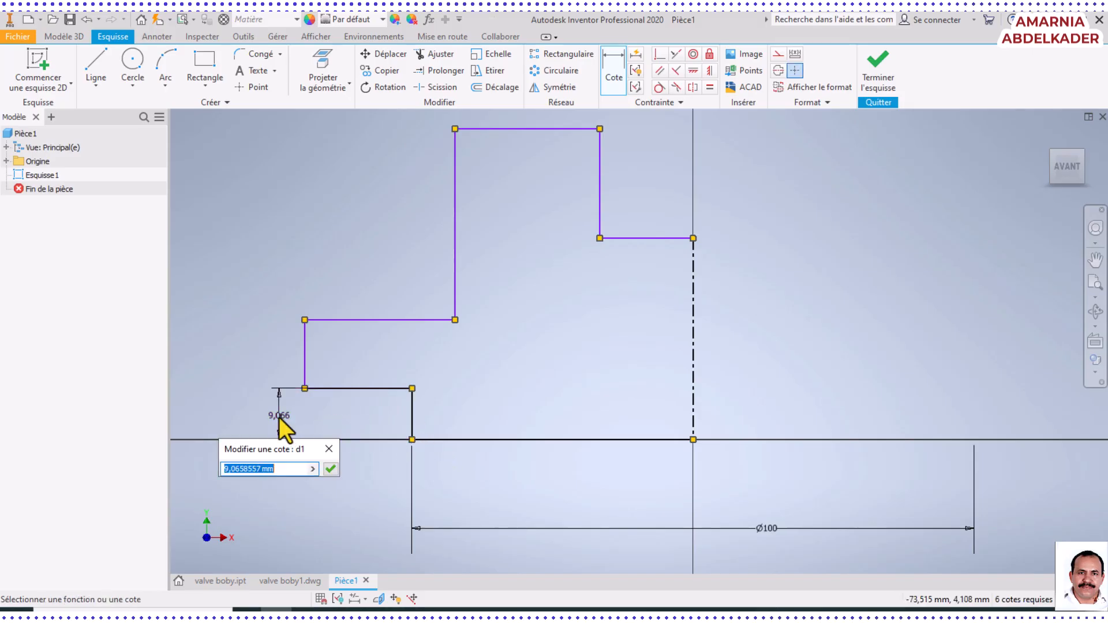
{"action": "type", "text": "8"}
{"action": "key", "text": "Return"}
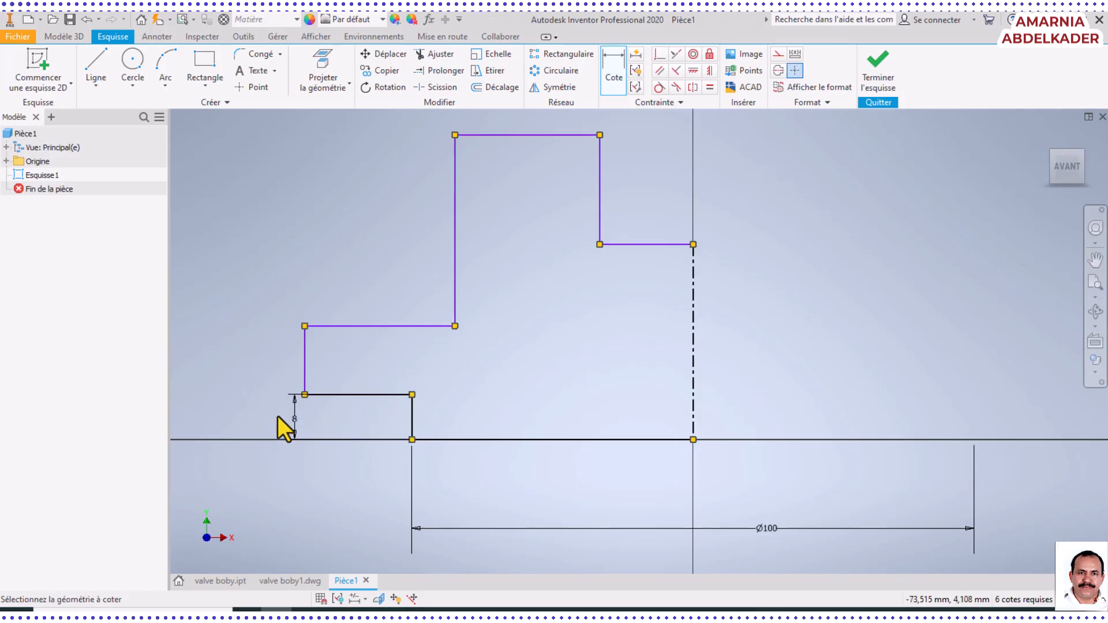
{"action": "left_click", "coordinate": [304, 343]}
{"action": "left_click", "coordinate": [283, 364]}
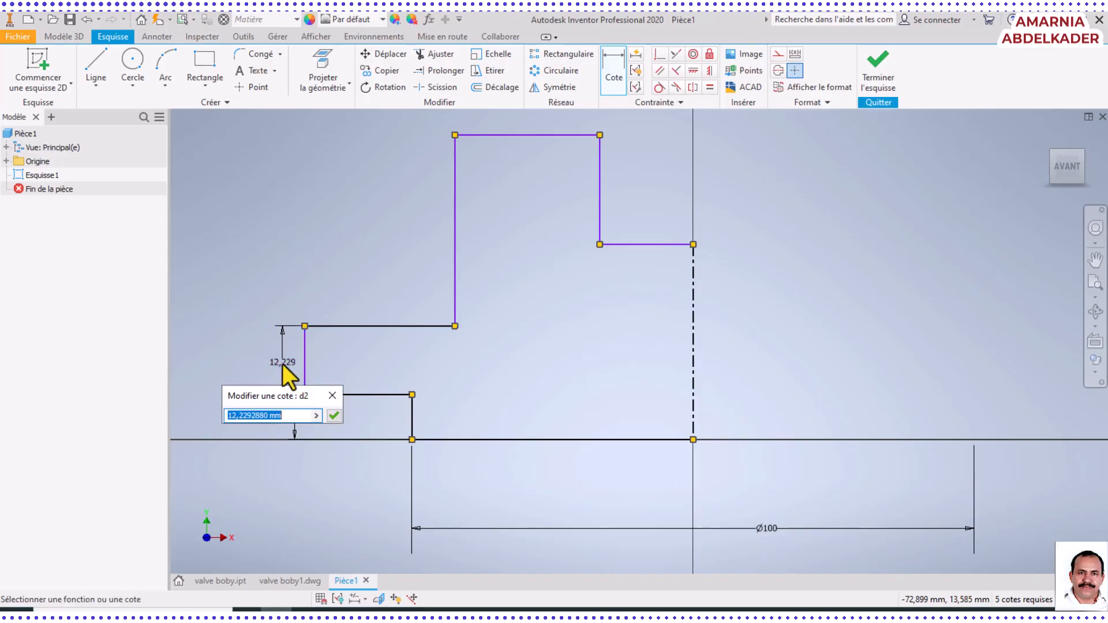
{"action": "type", "text": "10"}
{"action": "key", "text": "Return"}
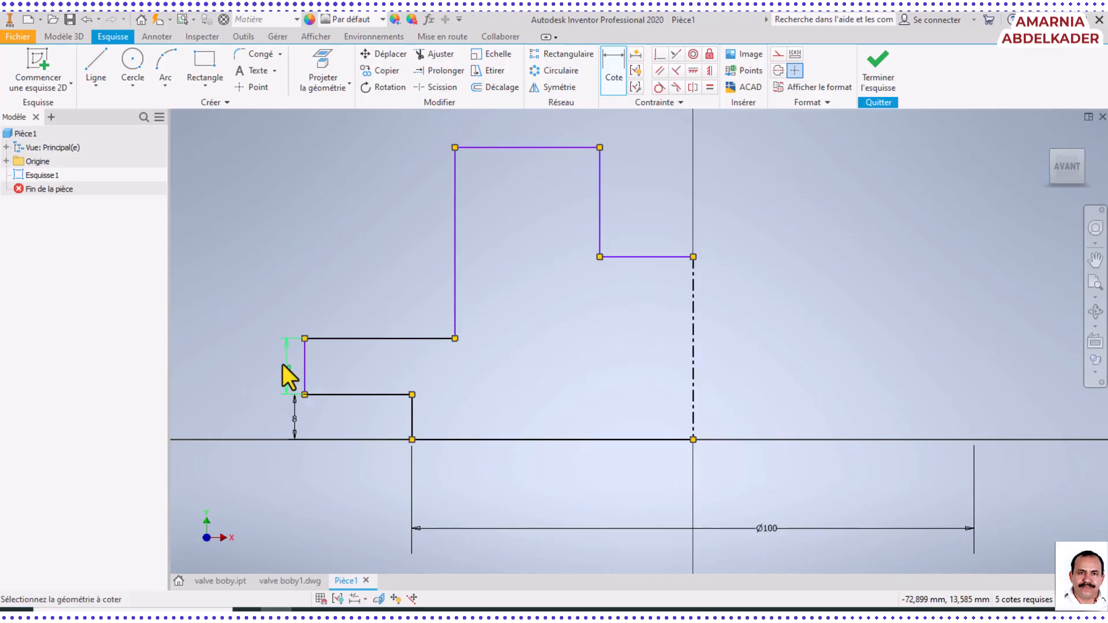
Check the body height in the Word drawing and dimension the long vertical edge above the flange as 110 mm
{"action": "left_click", "coordinate": [536, 614]}
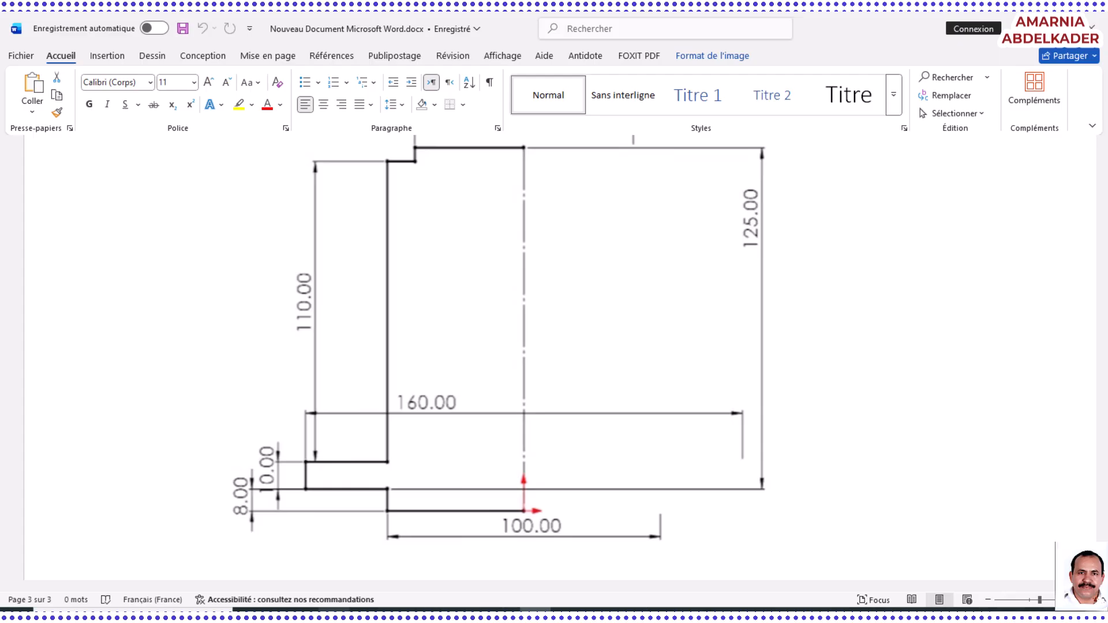
{"action": "key", "text": "alt+Tab"}
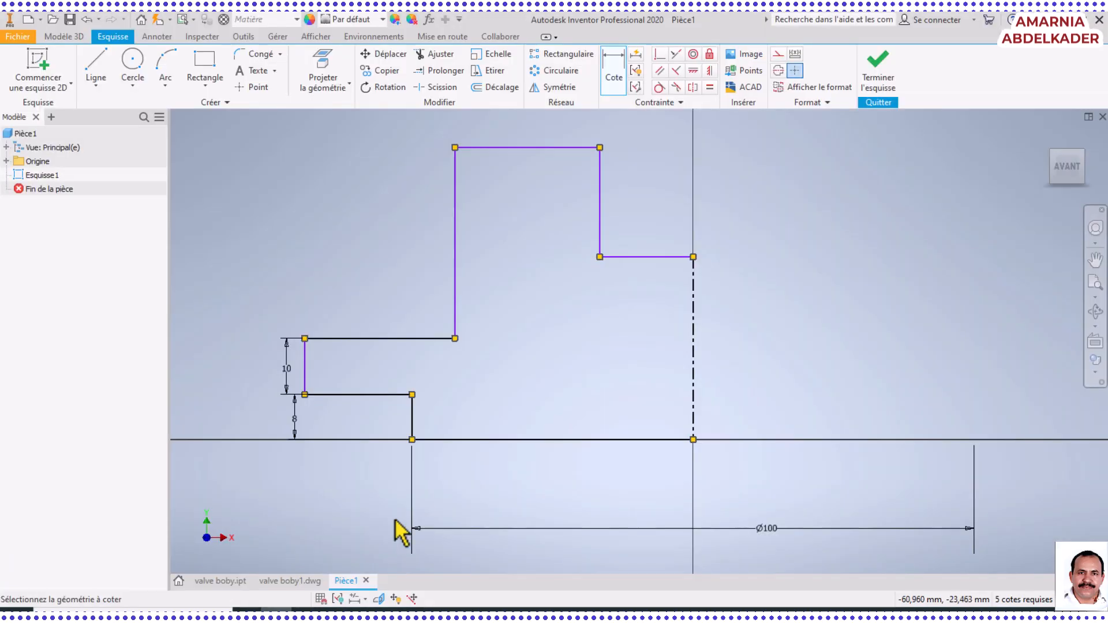
{"action": "left_click", "coordinate": [454, 323]}
{"action": "left_click", "coordinate": [389, 305]}
{"action": "type", "text": "110"}
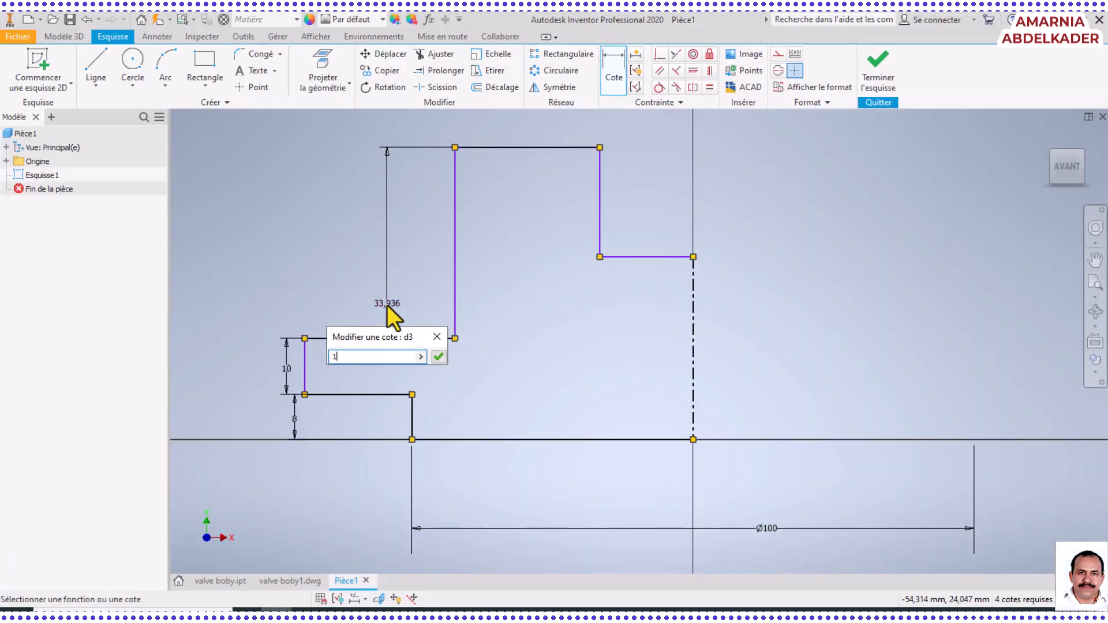
{"action": "key", "text": "Return"}
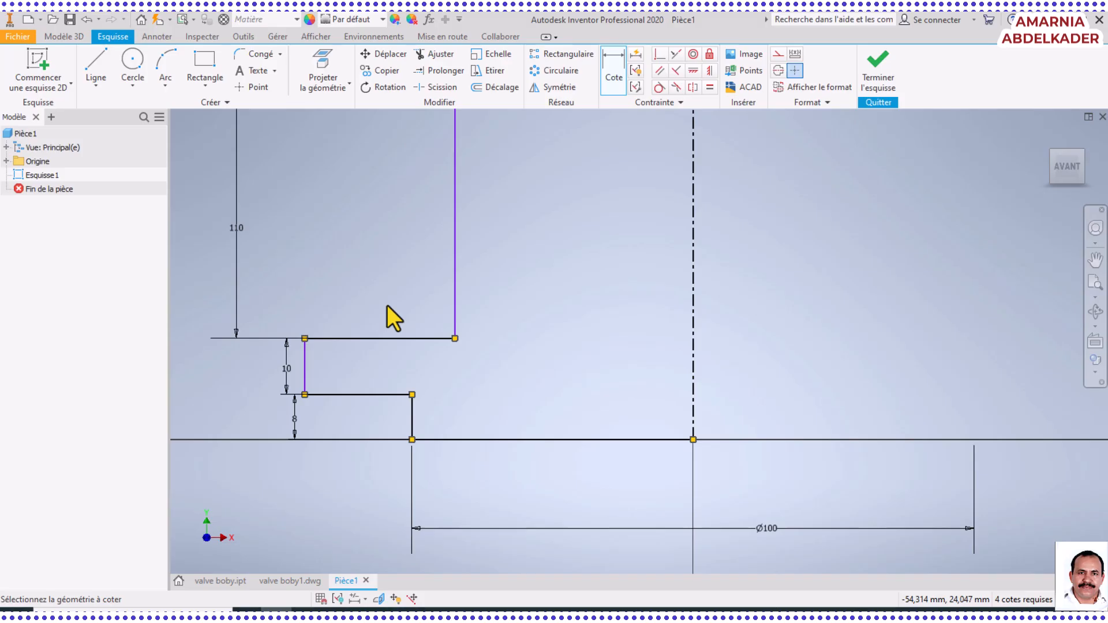
Dimension the distance from the base line to the short horizontal edge meeting the centreline at the top as 125 mm
{"action": "left_click", "coordinate": [1096, 284]}
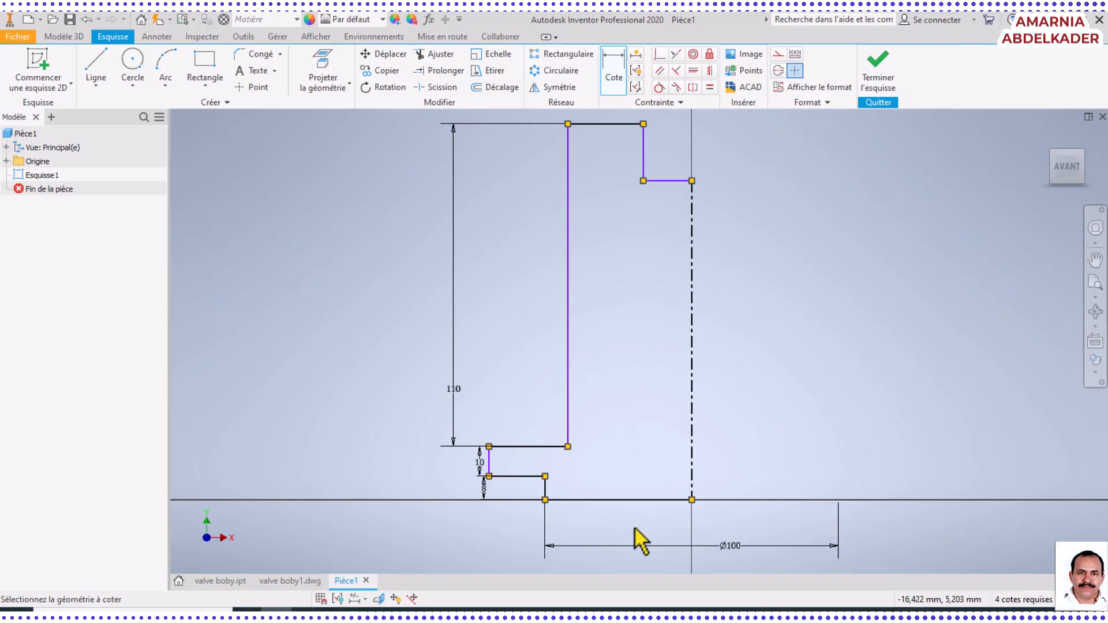
{"action": "left_click", "coordinate": [668, 181]}
{"action": "left_click", "coordinate": [672, 500]}
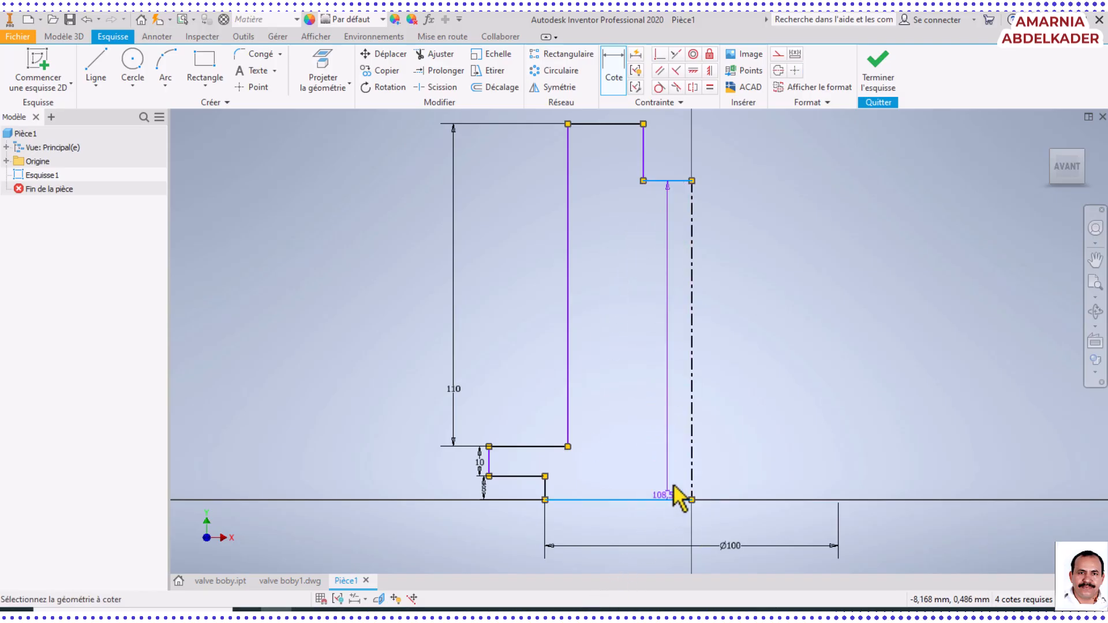
{"action": "left_click", "coordinate": [836, 349]}
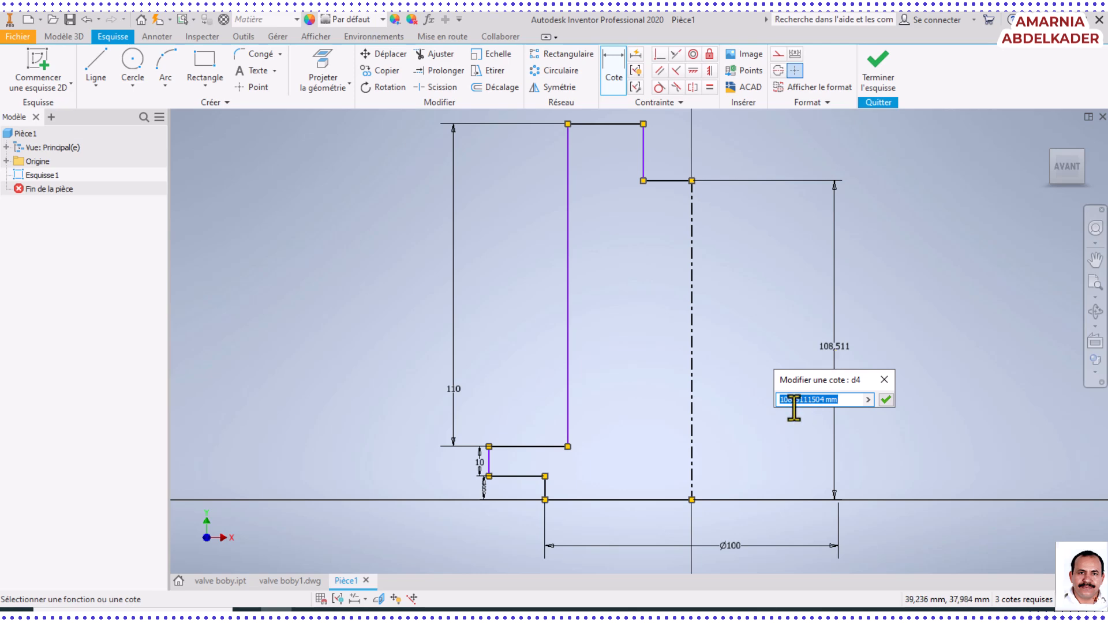
{"action": "type", "text": "125"}
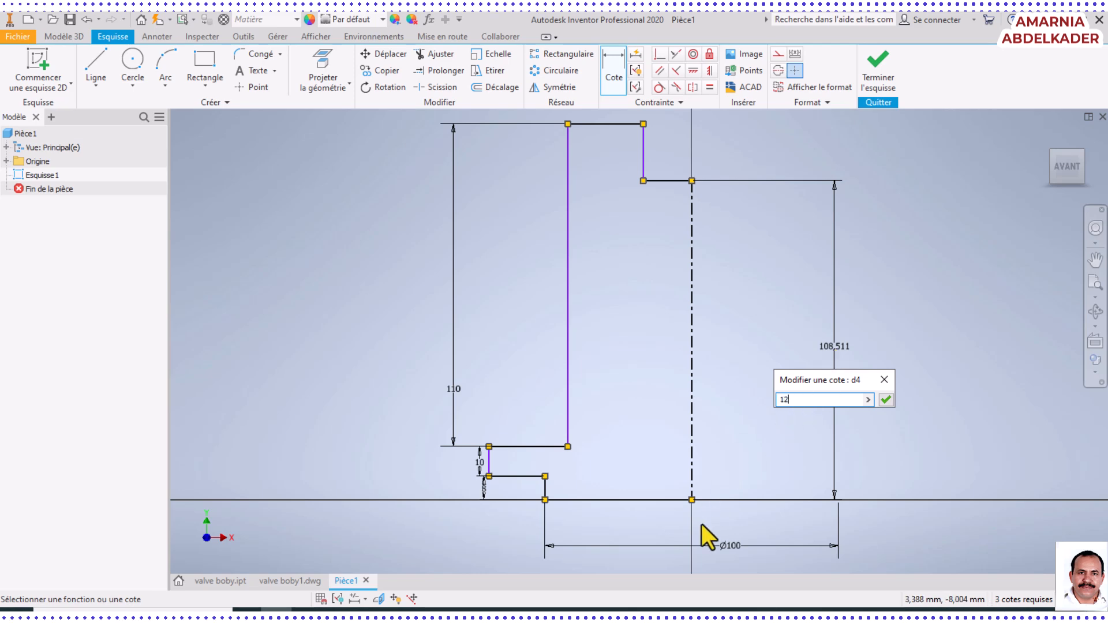
{"action": "key", "text": "Return"}
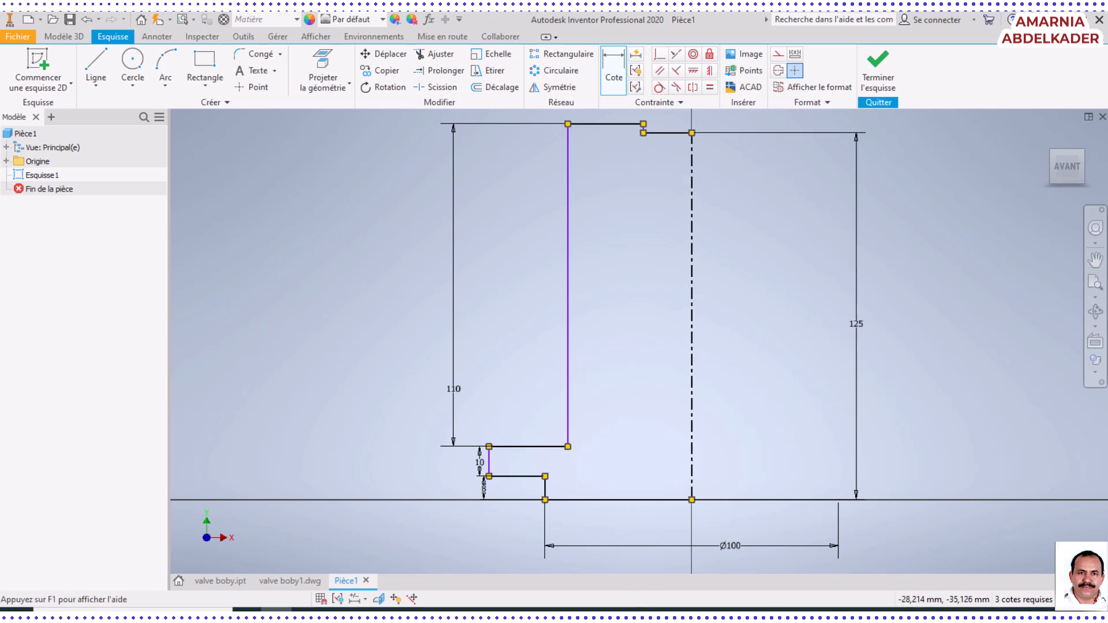
Check the flange diameter in the Word drawing and dimension the flange's outer edge about the centreline as a 160 mm diameter
{"action": "mouse_move", "coordinate": [535, 611]}
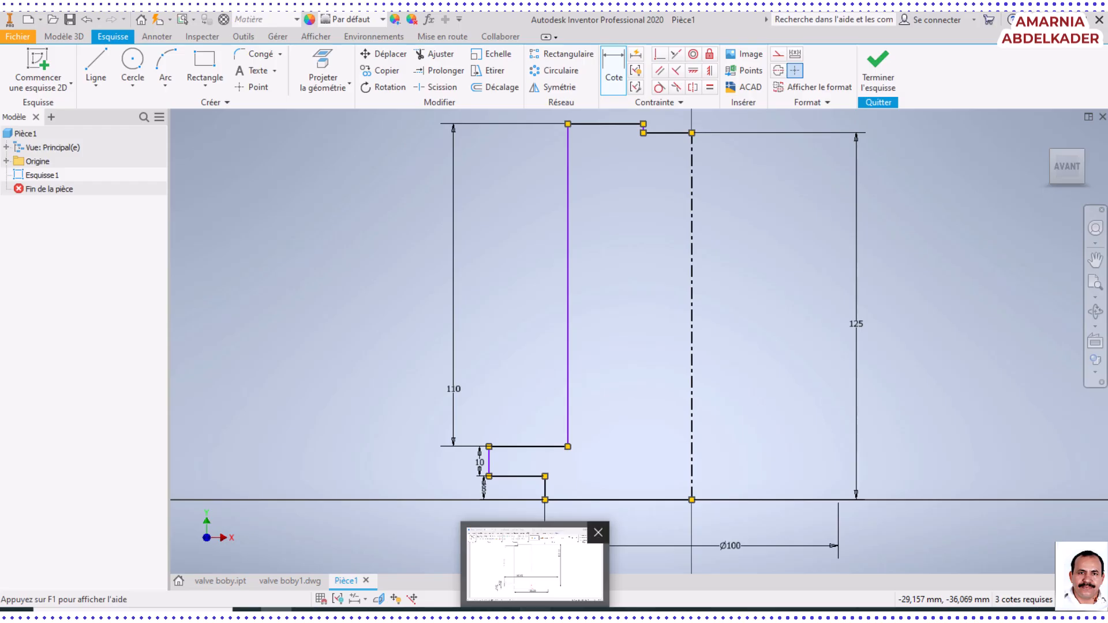
{"action": "left_click", "coordinate": [535, 563]}
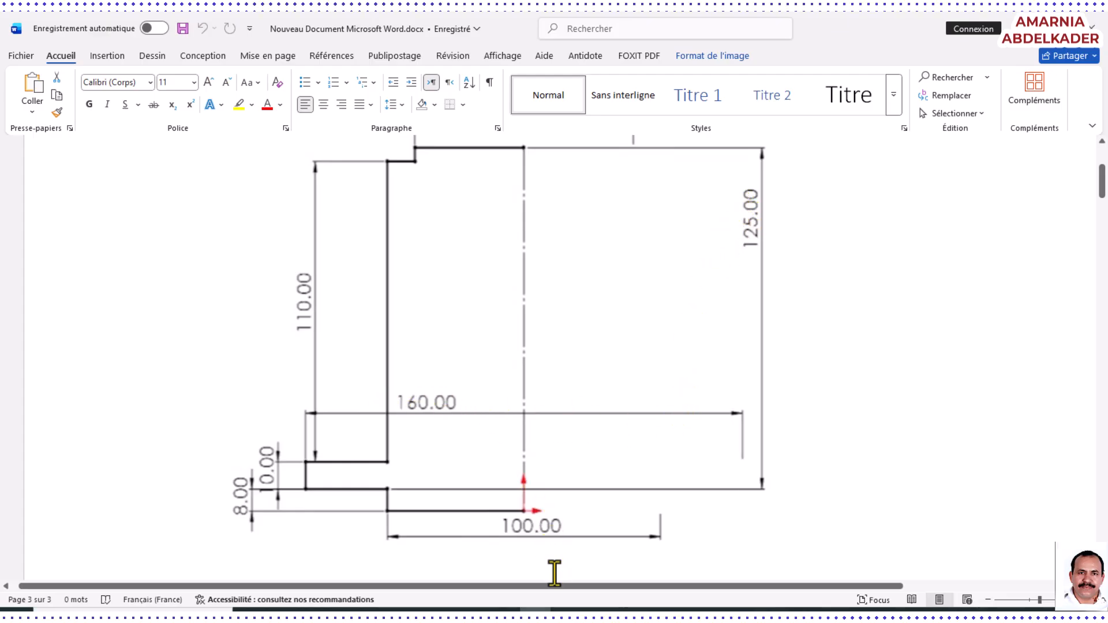
{"action": "left_click", "coordinate": [277, 614]}
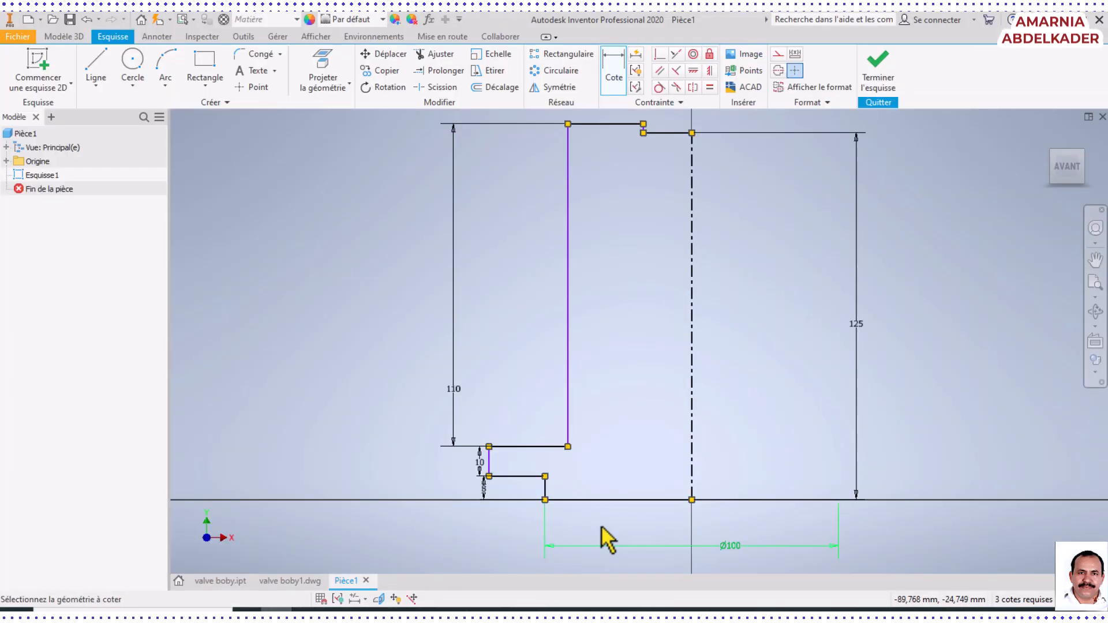
{"action": "left_click", "coordinate": [692, 470]}
{"action": "left_click", "coordinate": [489, 461]}
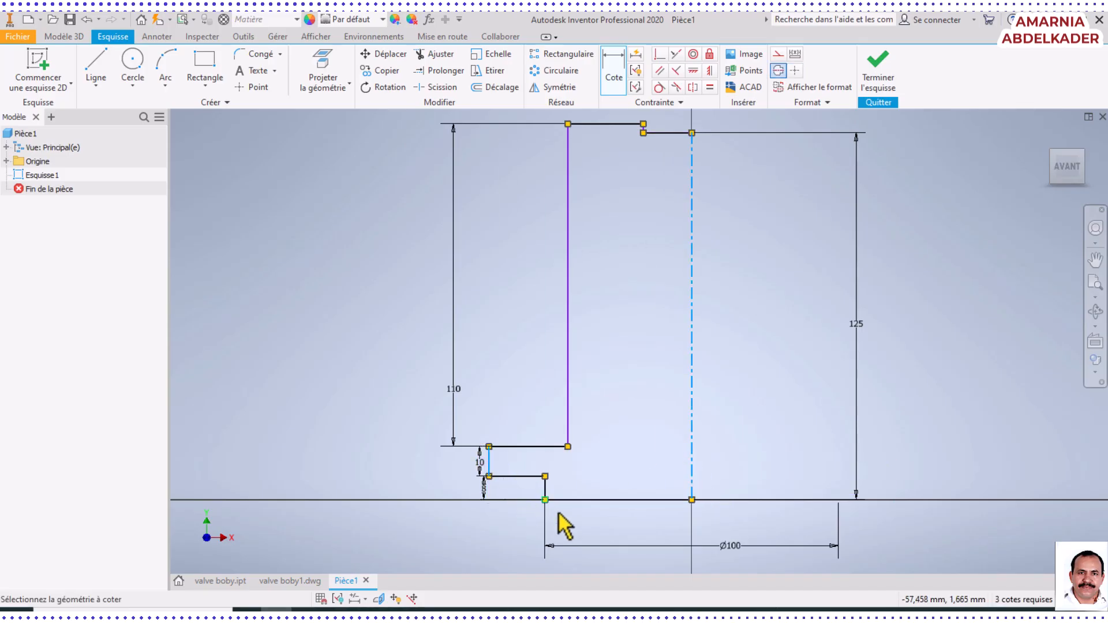
{"action": "middle_click_drag", "start_coordinate": [658, 542], "coordinate": [638, 436]}
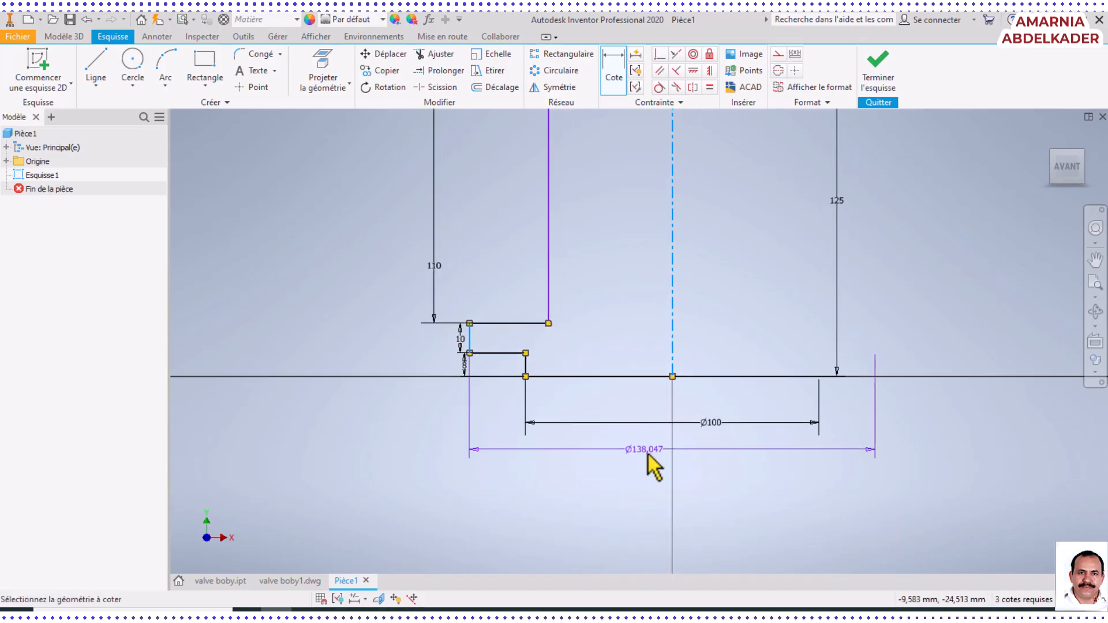
{"action": "left_click", "coordinate": [646, 458]}
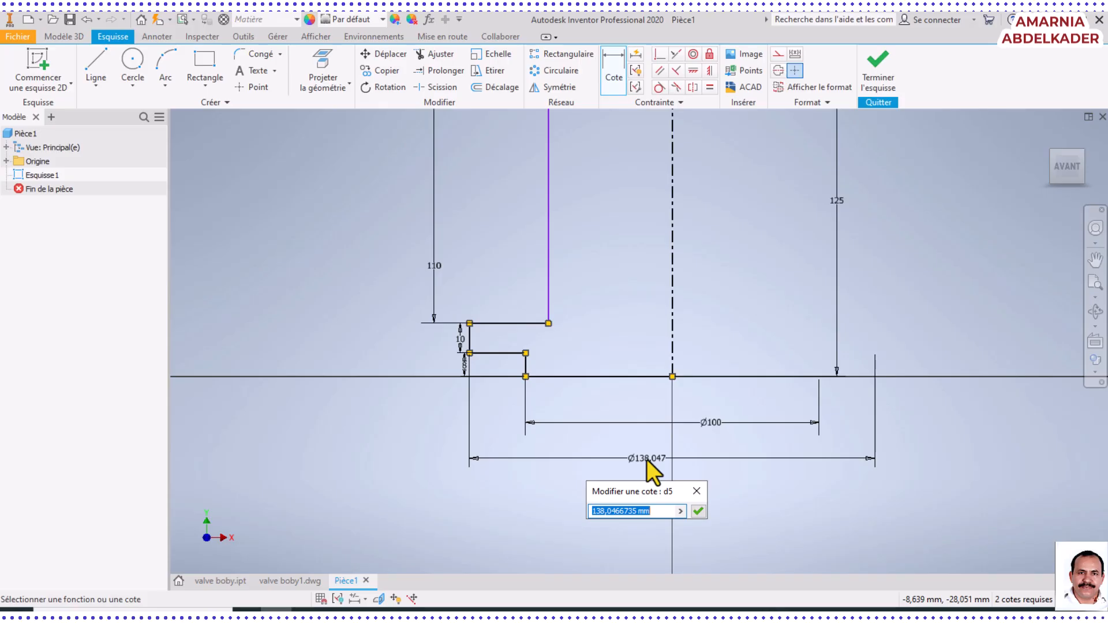
{"action": "type", "text": "160"}
{"action": "key", "text": "Return"}
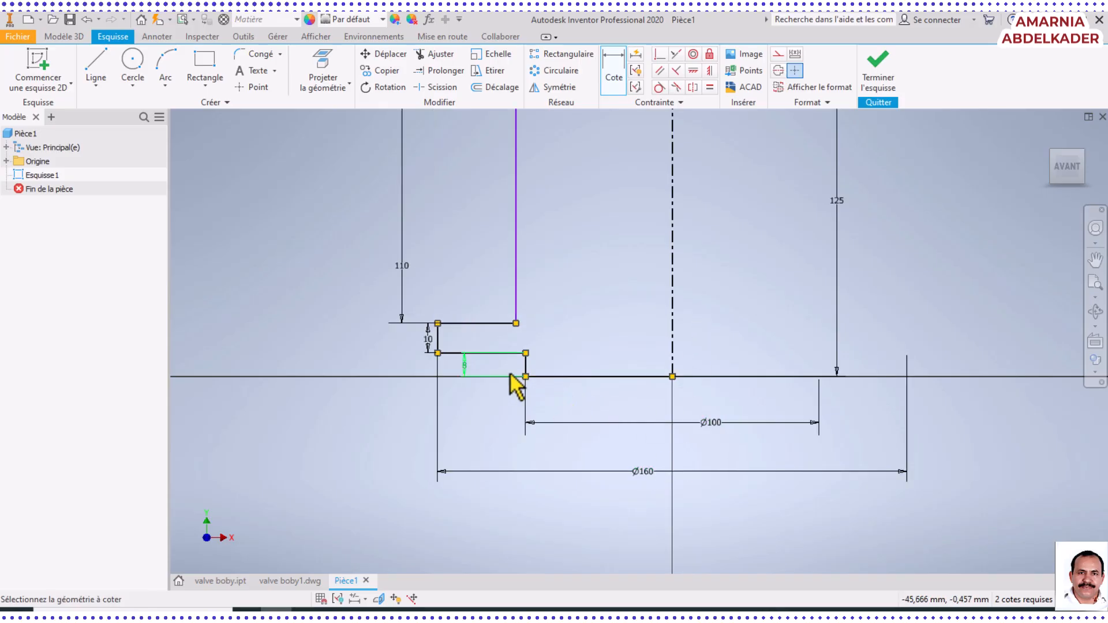
Inspect the base and flange height dimensions up close, and the small step at the top of the profile
{"action": "scroll", "coordinate": [477, 360], "scroll_direction": "up", "scroll_amount": 5}
{"action": "scroll", "coordinate": [439, 393], "scroll_direction": "up", "scroll_amount": 8}
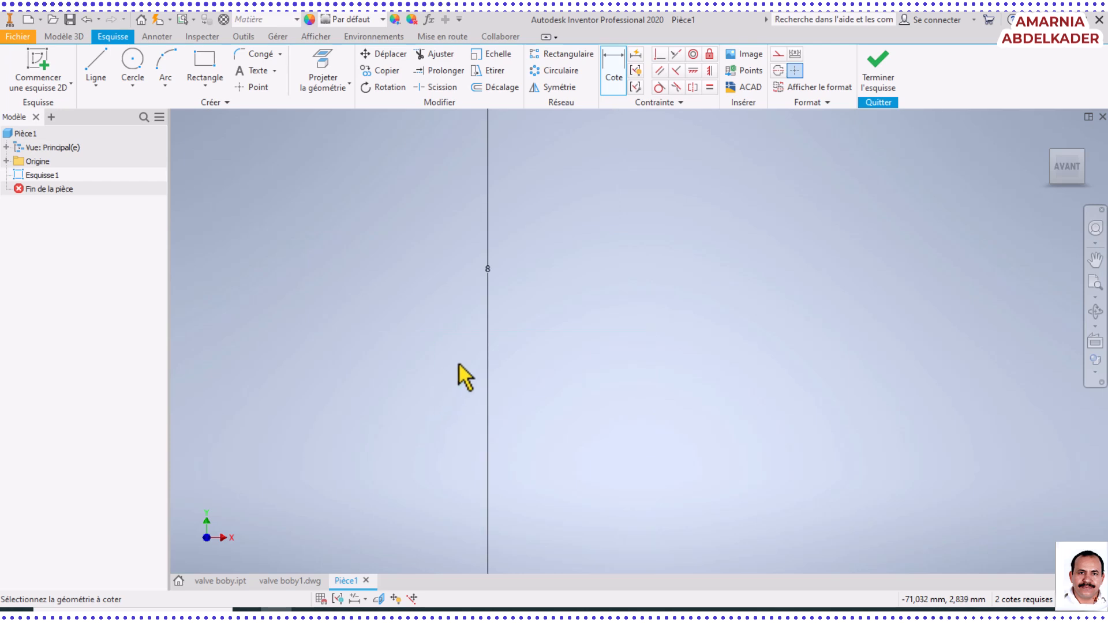
{"action": "scroll", "coordinate": [495, 284], "scroll_direction": "down", "scroll_amount": 8}
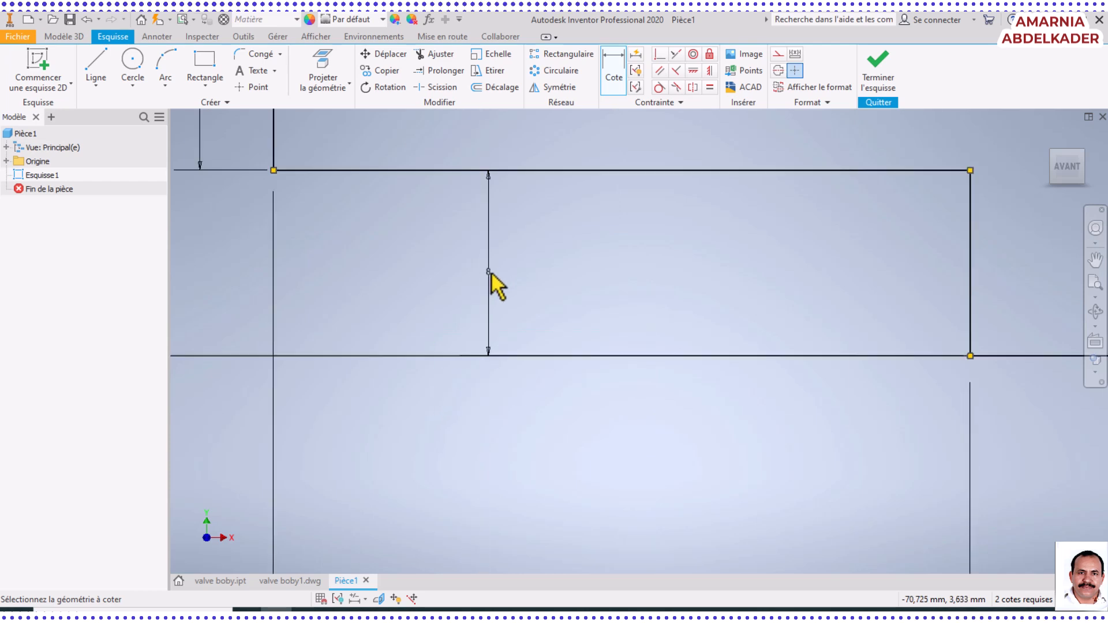
{"action": "scroll", "coordinate": [463, 247], "scroll_direction": "up", "scroll_amount": 5}
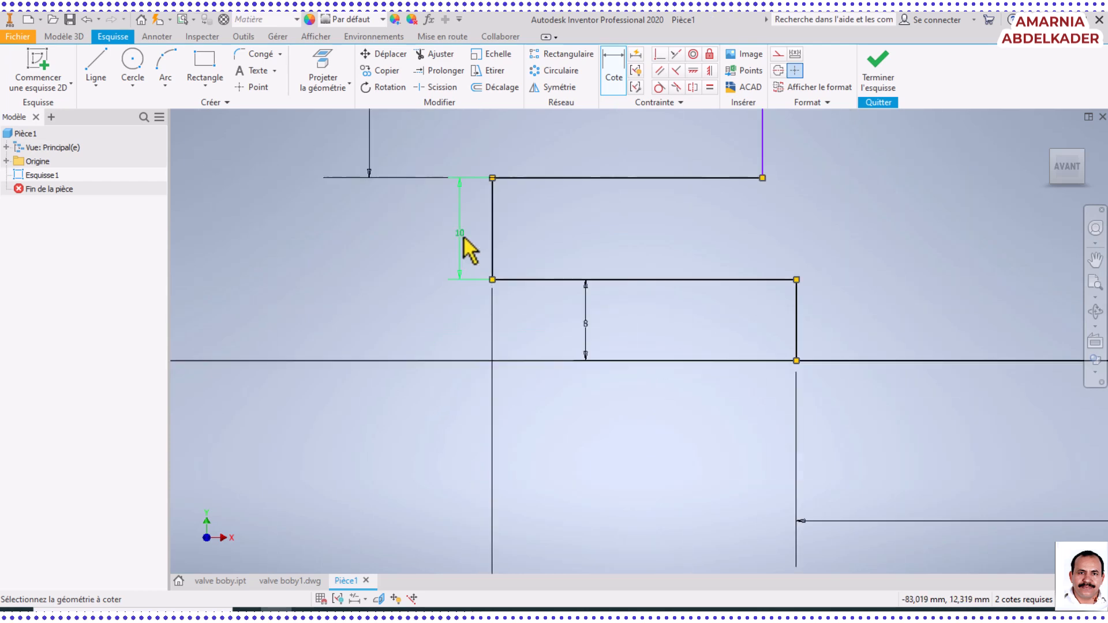
{"action": "scroll", "coordinate": [915, 569], "scroll_direction": "up", "scroll_amount": 5}
{"action": "scroll", "coordinate": [915, 569], "scroll_direction": "down", "scroll_amount": 8}
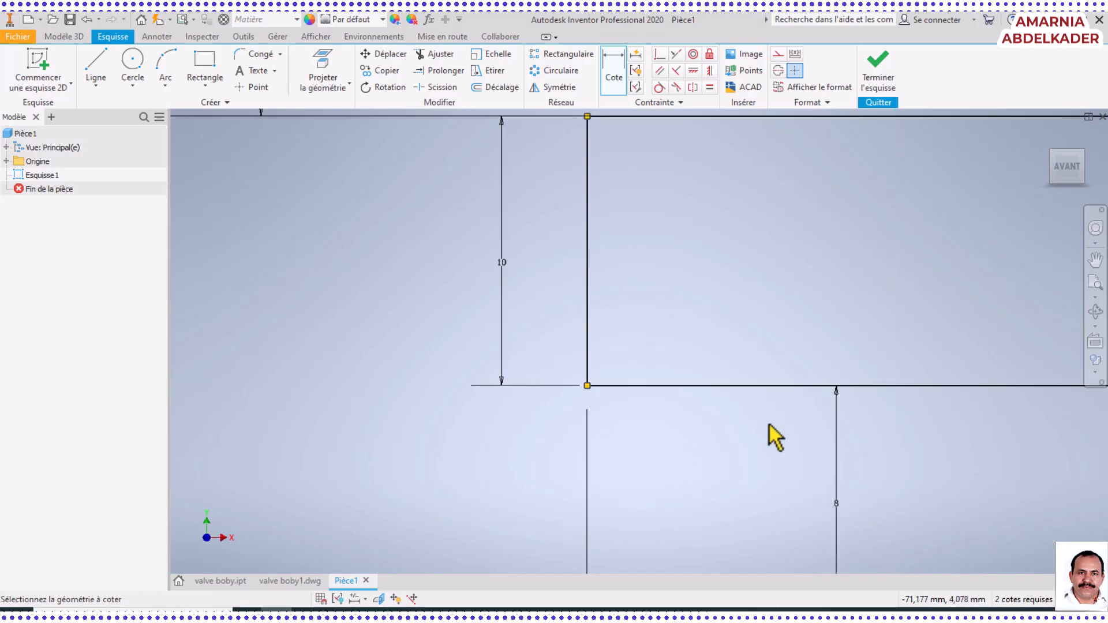
{"action": "scroll", "coordinate": [750, 289], "scroll_direction": "down", "scroll_amount": 4}
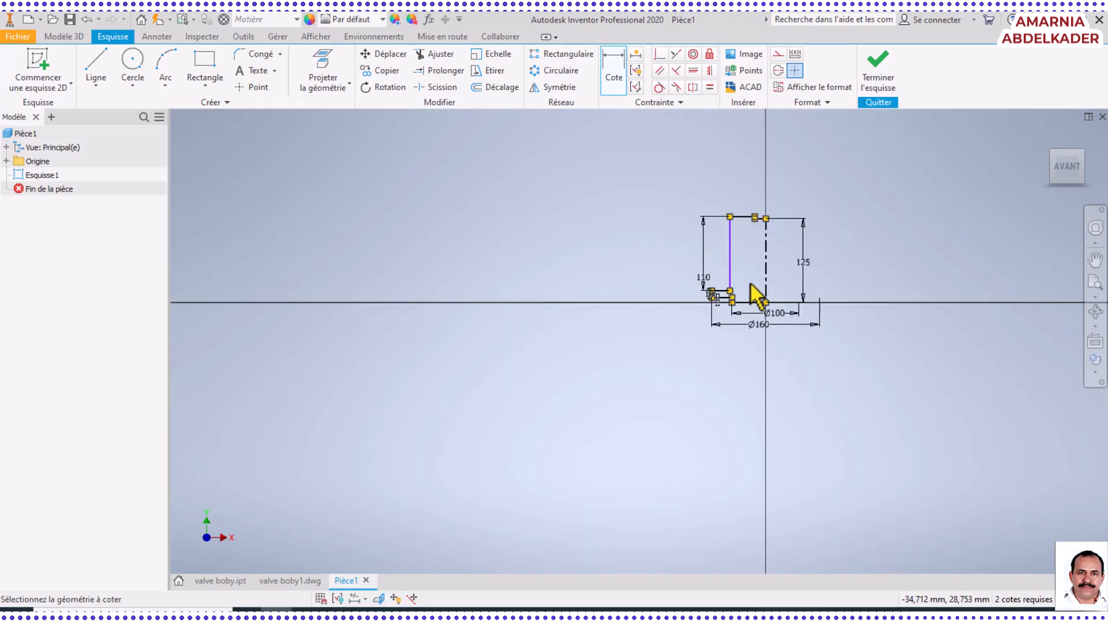
{"action": "scroll", "coordinate": [774, 265], "scroll_direction": "up", "scroll_amount": 3}
{"action": "scroll", "coordinate": [722, 193], "scroll_direction": "up", "scroll_amount": 6}
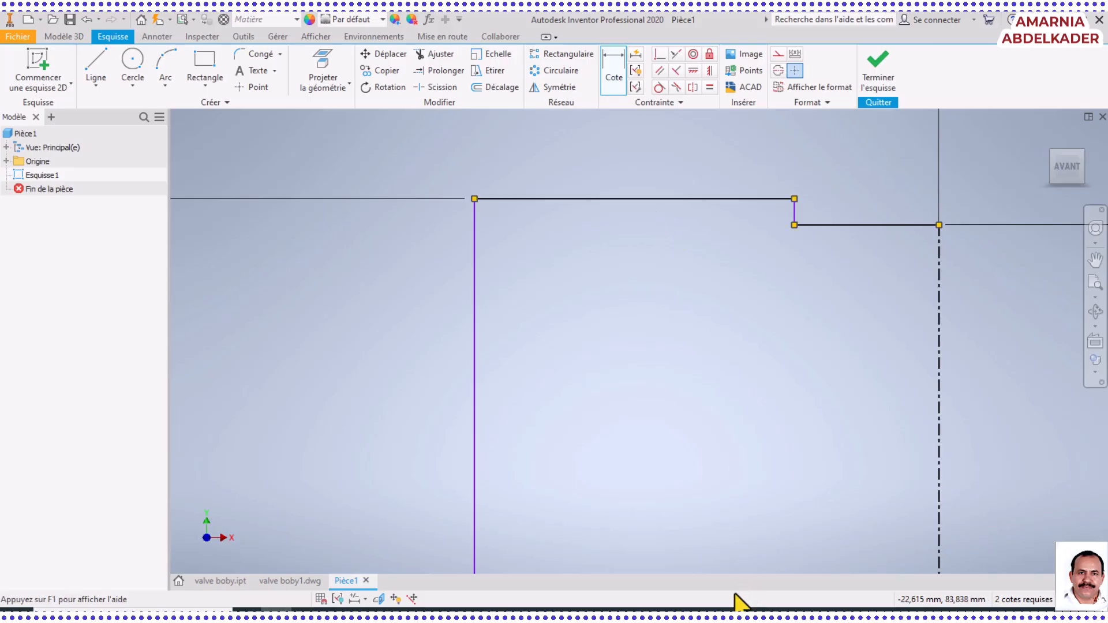
Check the top diameter in the Word drawing and dimension the small vertical step about the centreline as an 80 mm diameter
{"action": "left_click", "coordinate": [277, 610]}
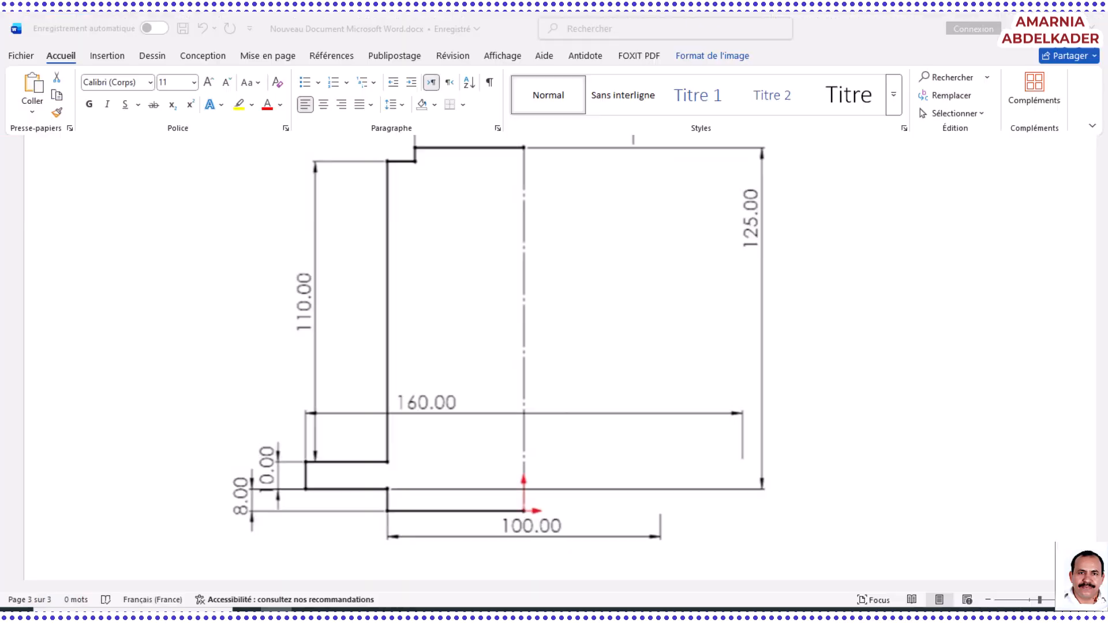
{"action": "scroll", "coordinate": [453, 295], "scroll_direction": "up", "scroll_amount": 2}
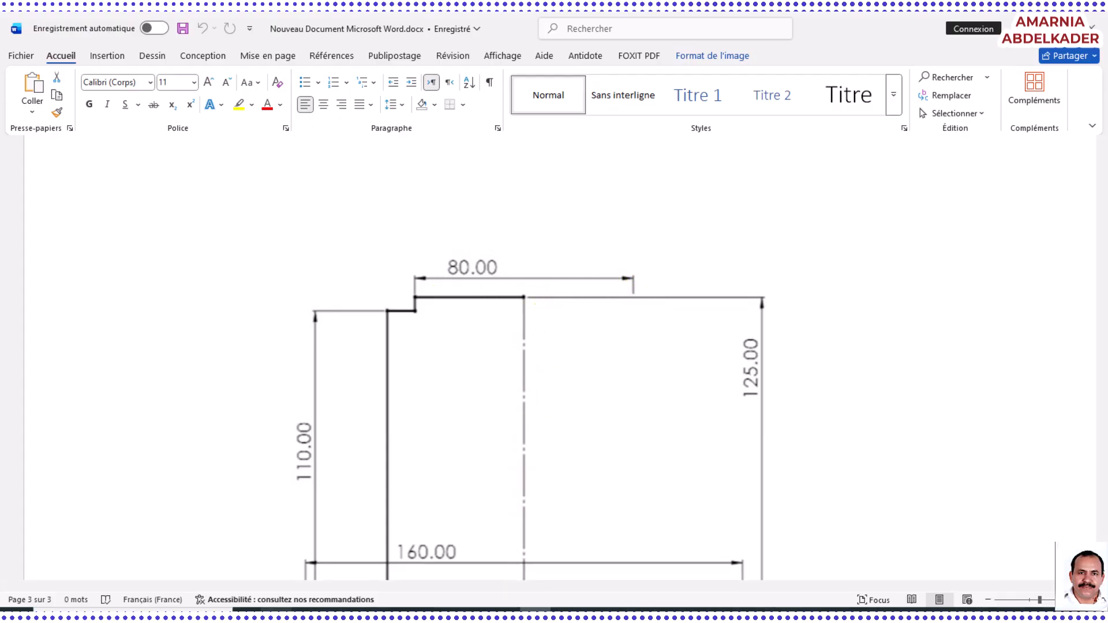
{"action": "left_click", "coordinate": [276, 613]}
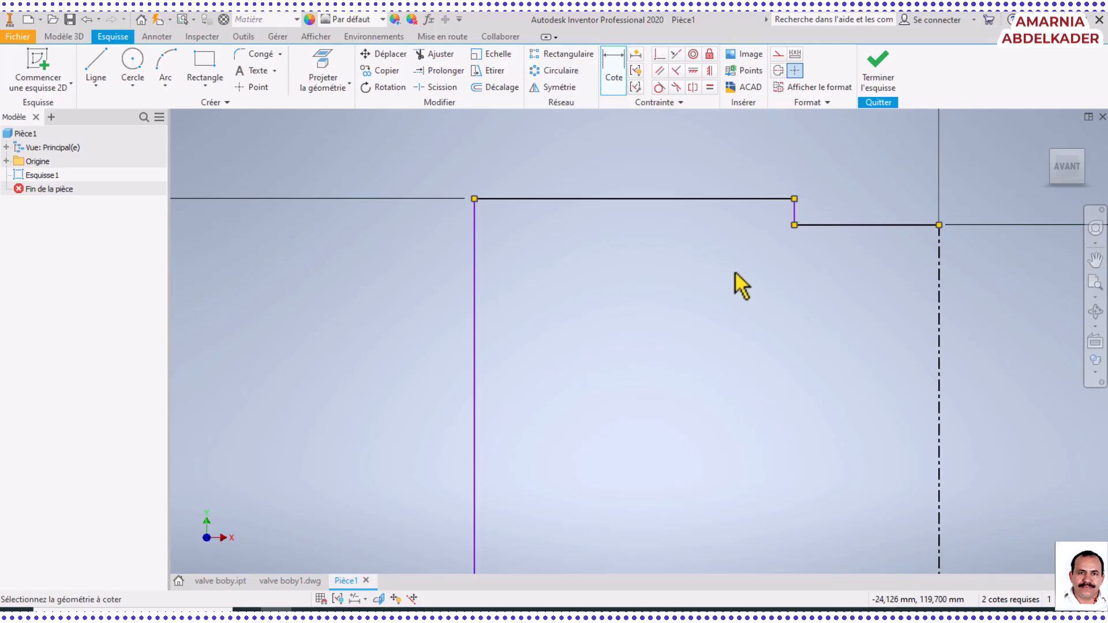
{"action": "left_click", "coordinate": [795, 219]}
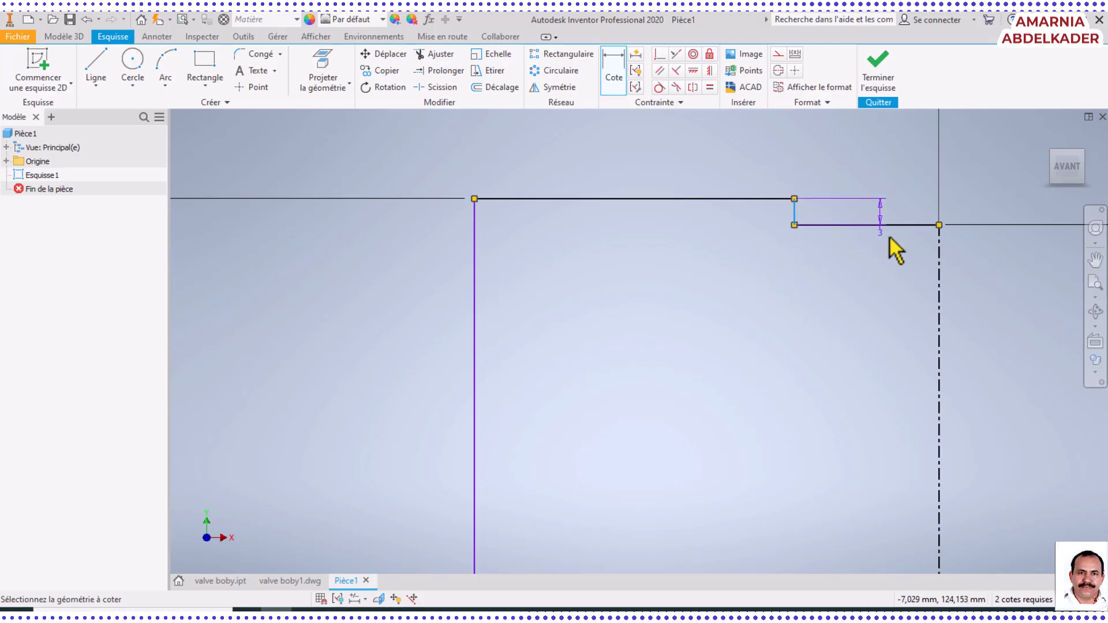
{"action": "left_click", "coordinate": [940, 254]}
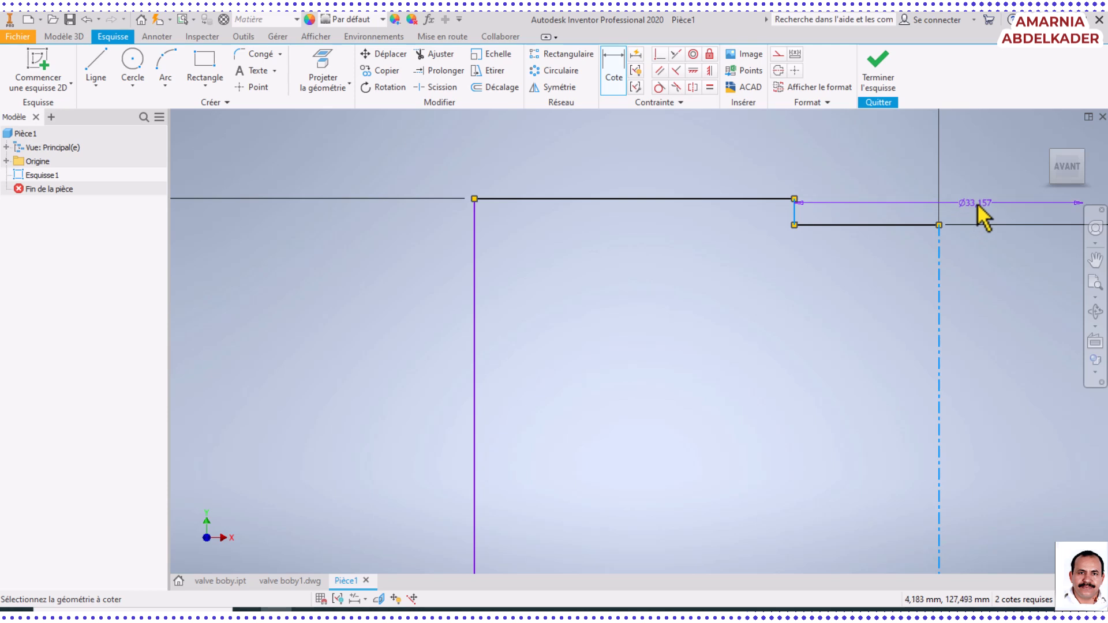
{"action": "scroll", "coordinate": [975, 200], "scroll_direction": "up", "scroll_amount": 2}
{"action": "left_click", "coordinate": [966, 166]}
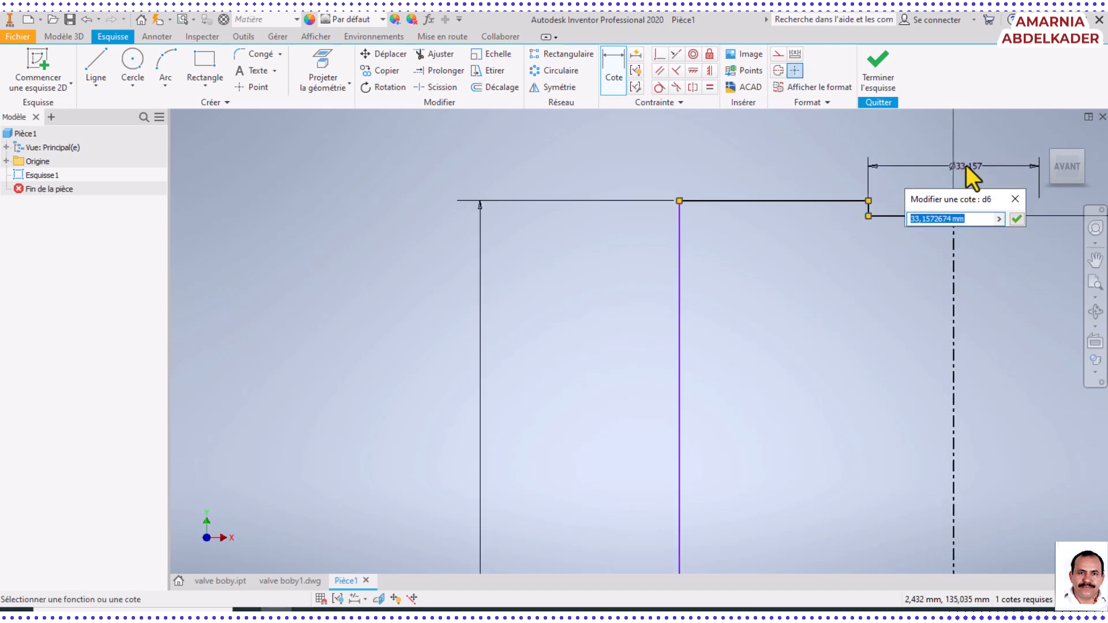
{"action": "type", "text": "80"}
{"action": "key", "text": "Return"}
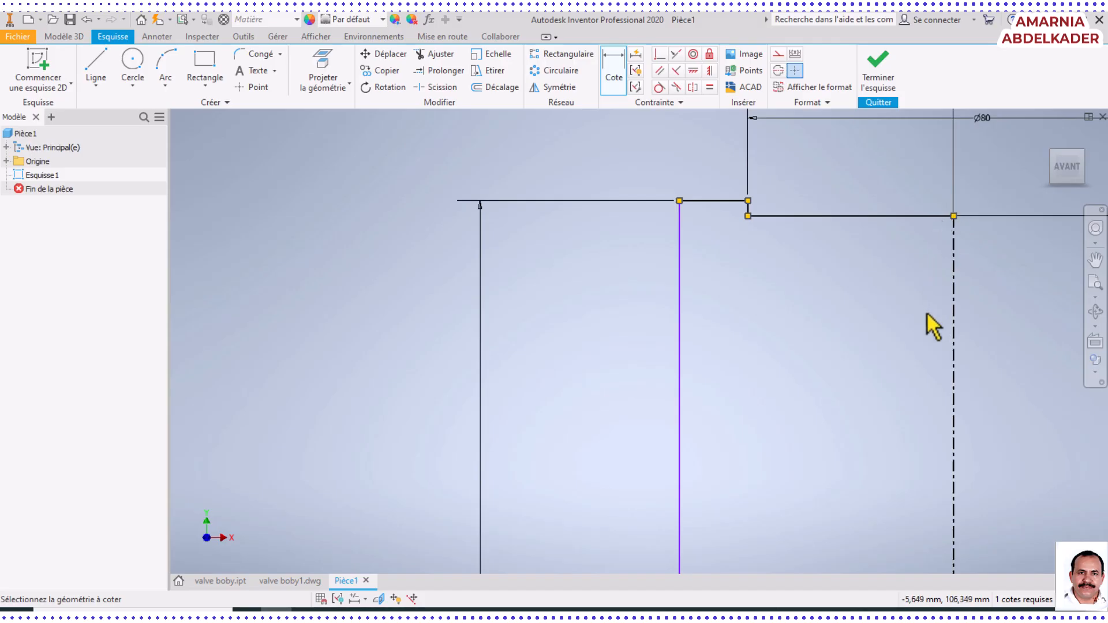
Compare the sketch with the Word drawing, checking which edges the 125 mm height spans
{"action": "scroll", "coordinate": [926, 312], "scroll_direction": "up", "scroll_amount": 3}
{"action": "scroll", "coordinate": [829, 398], "scroll_direction": "down", "scroll_amount": 2}
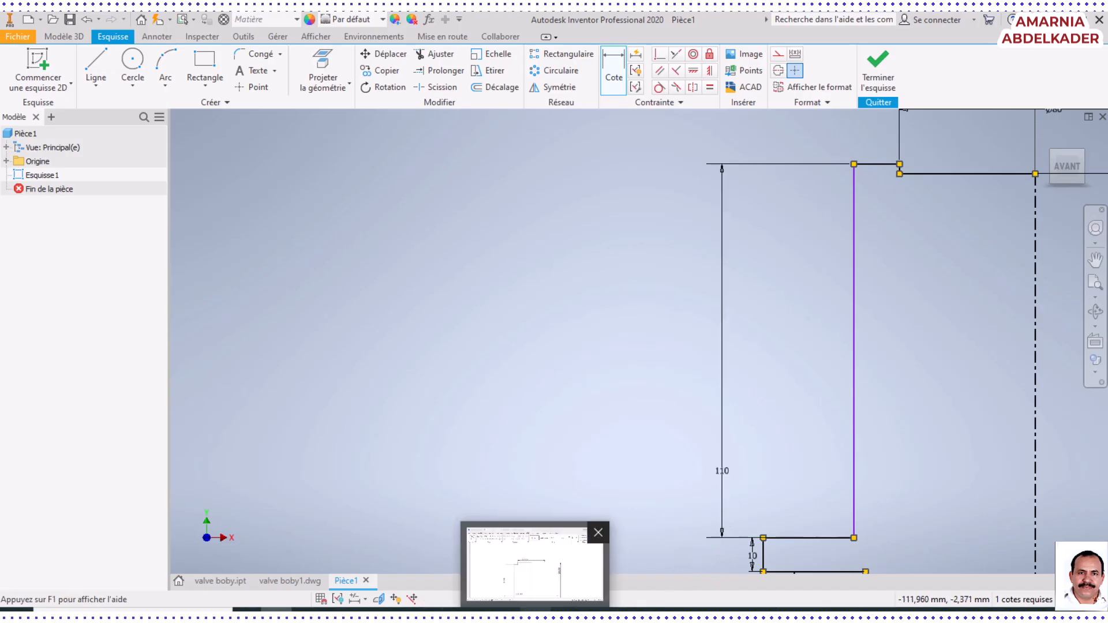
{"action": "left_click", "coordinate": [536, 614]}
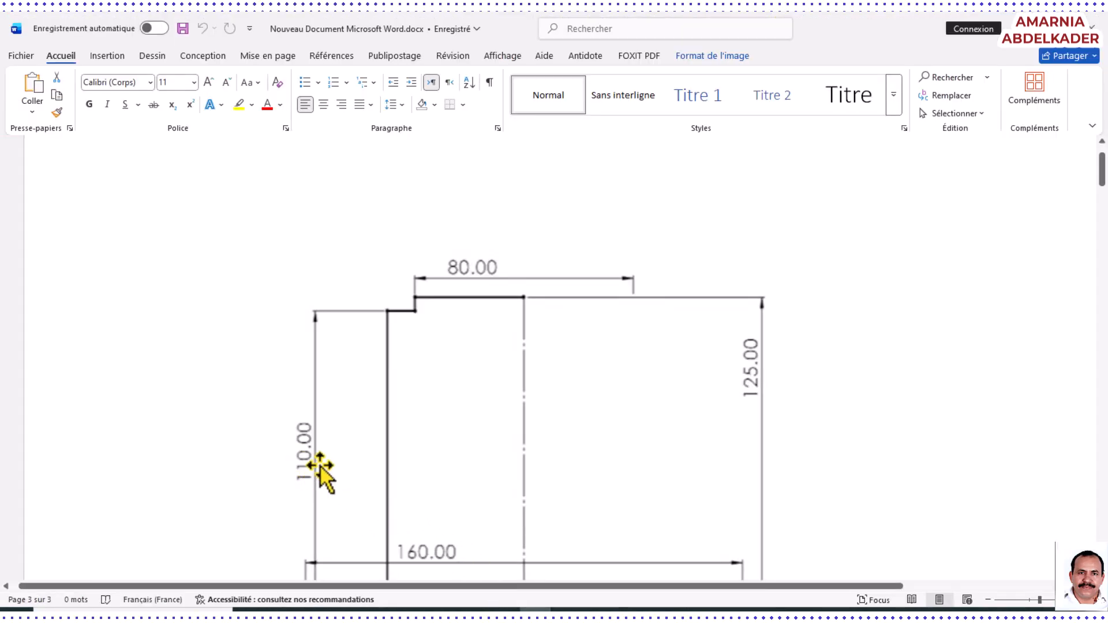
{"action": "scroll", "coordinate": [376, 470], "scroll_direction": "down", "scroll_amount": 3}
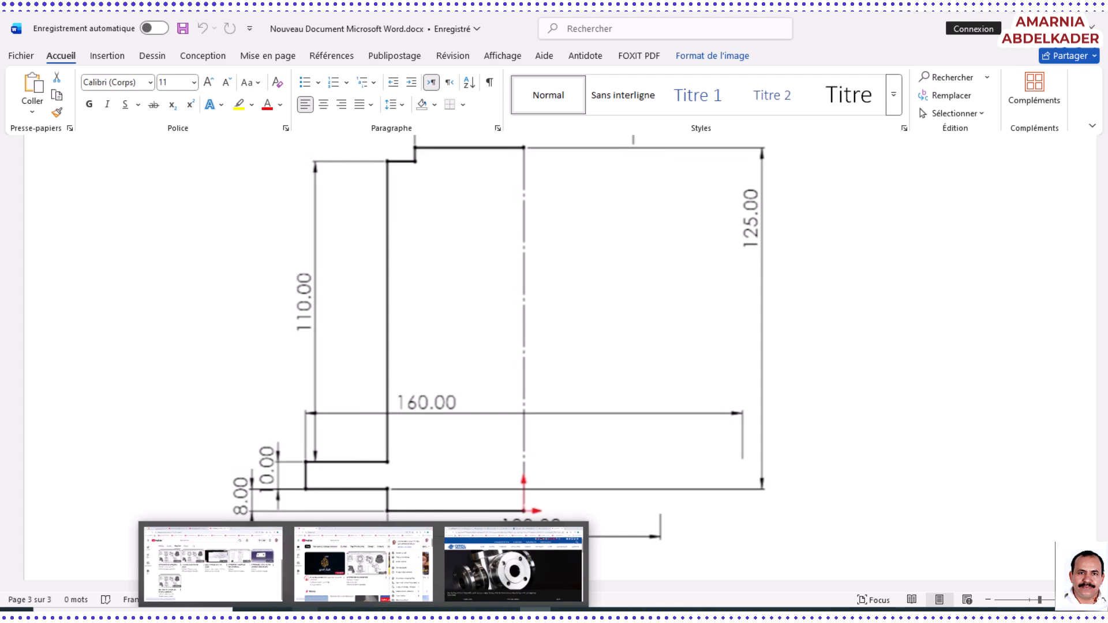
{"action": "left_click", "coordinate": [276, 611]}
Delete the 125 mm height dimension measured from the base line
{"action": "scroll", "coordinate": [980, 421], "scroll_direction": "down", "scroll_amount": 5}
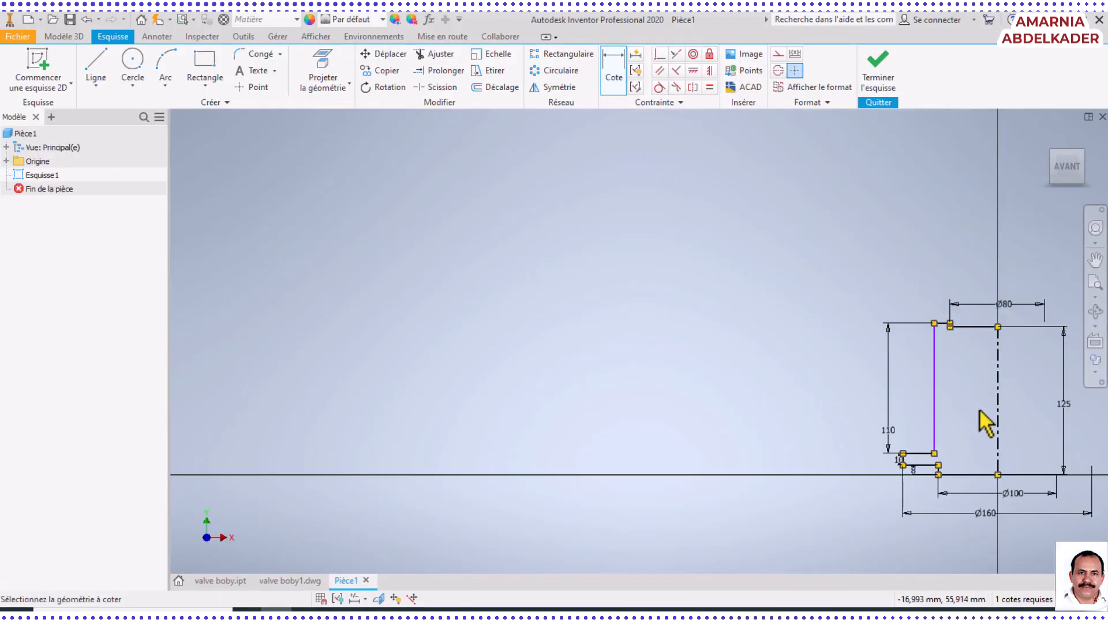
{"action": "scroll", "coordinate": [1056, 404], "scroll_direction": "up", "scroll_amount": 3}
{"action": "scroll", "coordinate": [1060, 411], "scroll_direction": "down", "scroll_amount": 2}
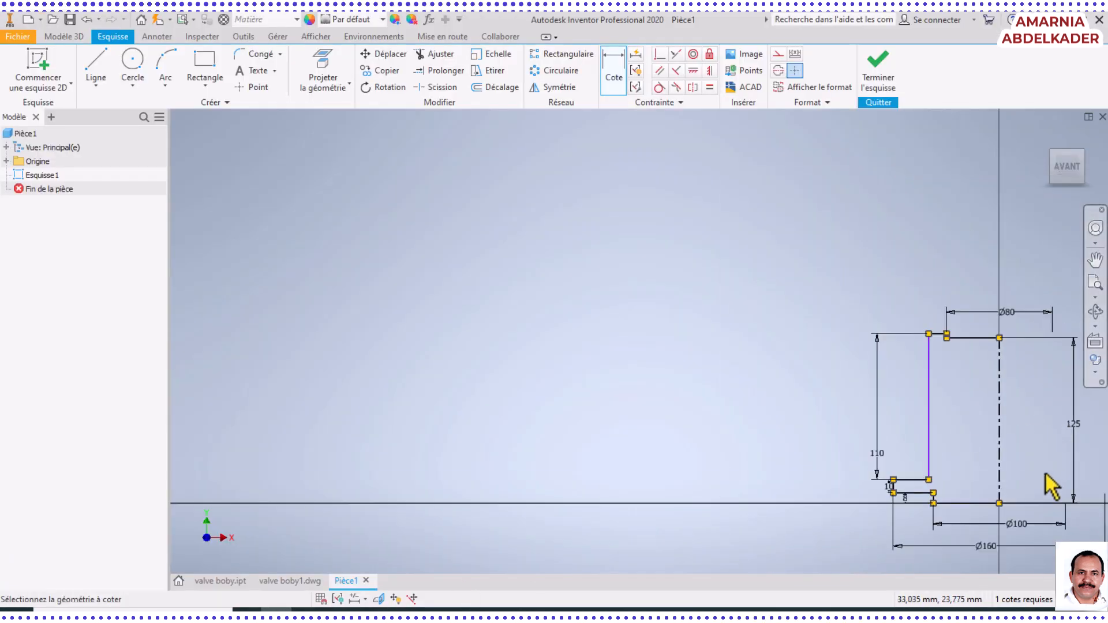
{"action": "scroll", "coordinate": [1073, 439], "scroll_direction": "up", "scroll_amount": 5}
{"action": "scroll", "coordinate": [1046, 431], "scroll_direction": "down", "scroll_amount": 3}
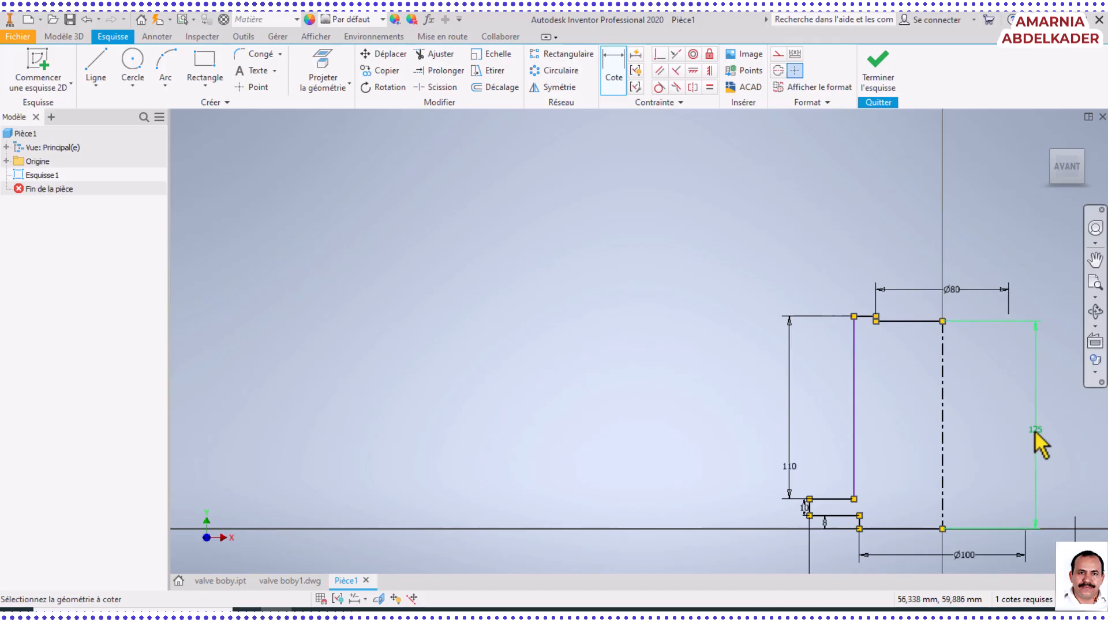
{"action": "left_click", "coordinate": [1033, 431]}
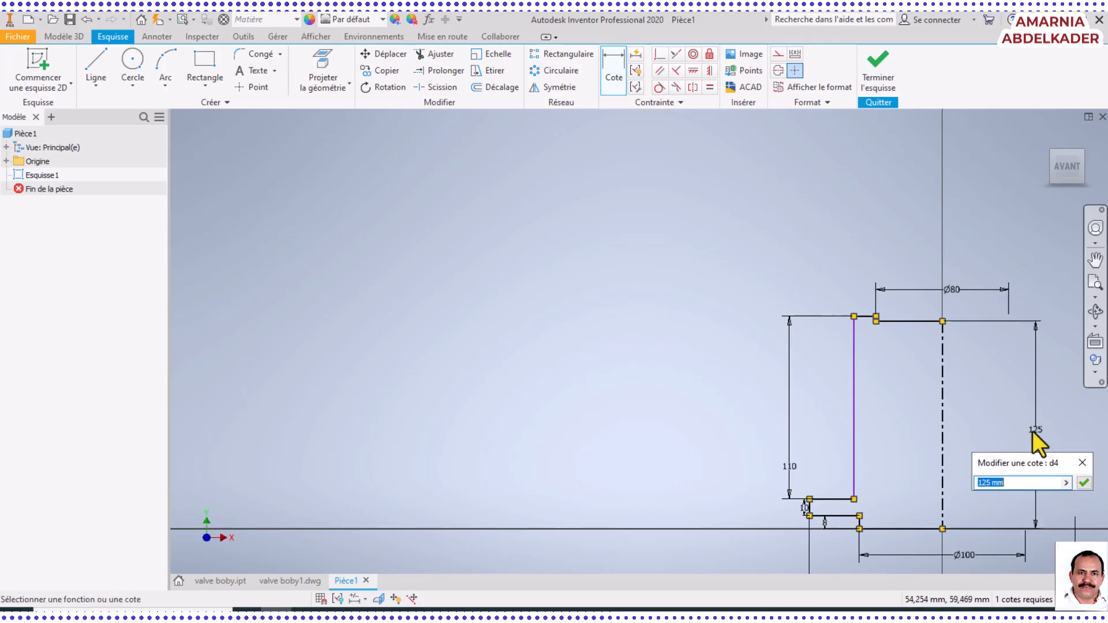
{"action": "left_click", "coordinate": [1084, 483]}
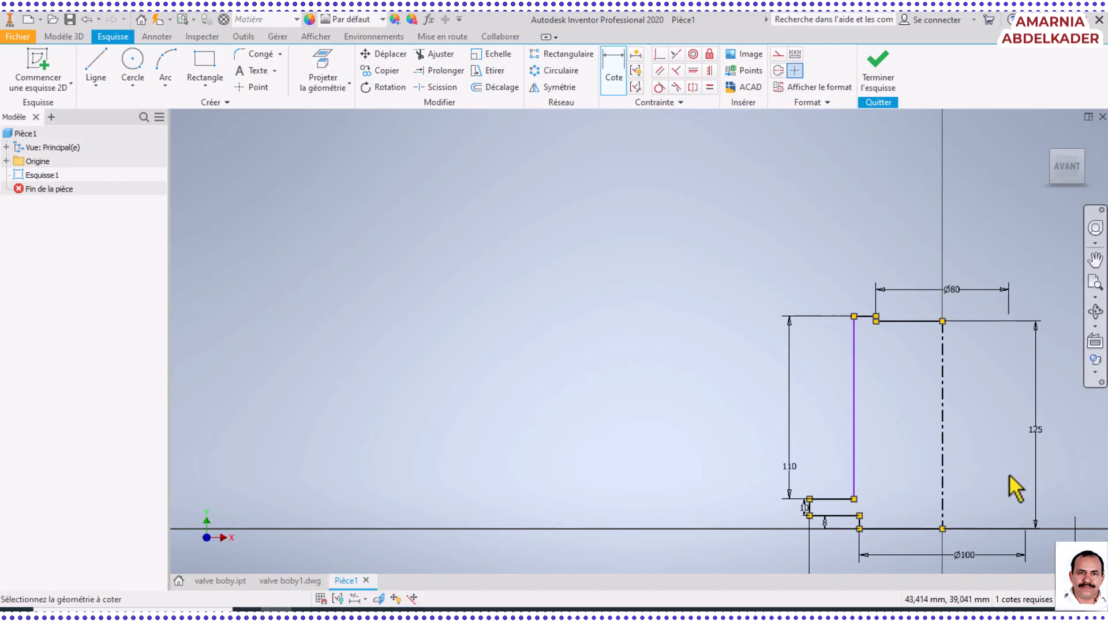
{"action": "key", "text": "Escape"}
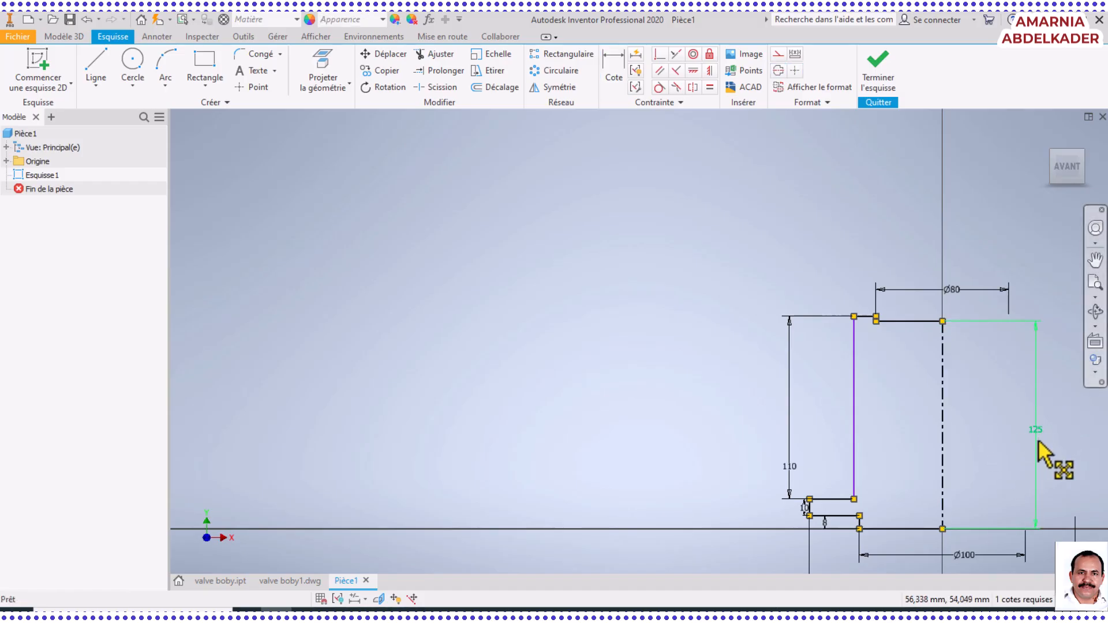
{"action": "left_click", "coordinate": [1039, 444]}
{"action": "key", "text": "Delete"}
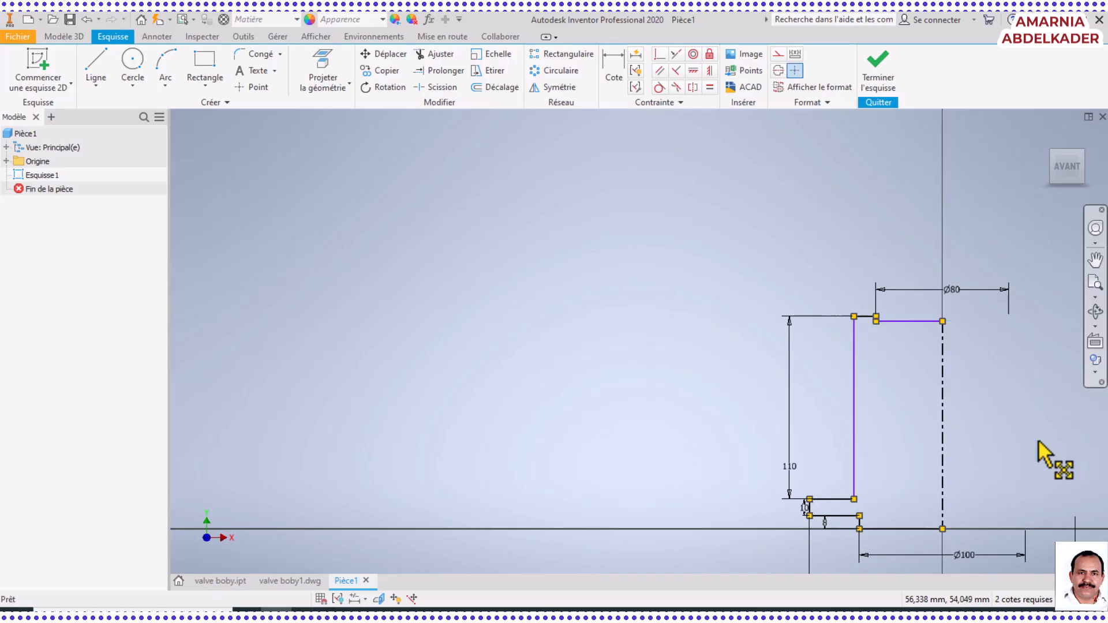
Dimension the distance from the flange's lower edge to the top horizontal edge meeting the centreline as 125 mm
{"action": "left_click", "coordinate": [613, 58]}
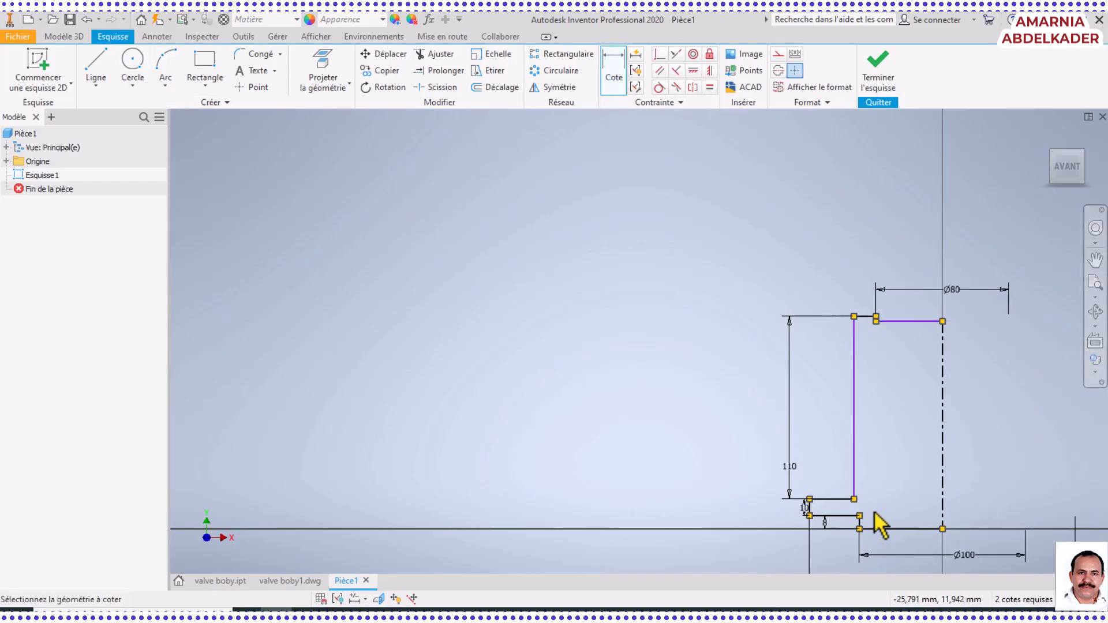
{"action": "left_click", "coordinate": [839, 517]}
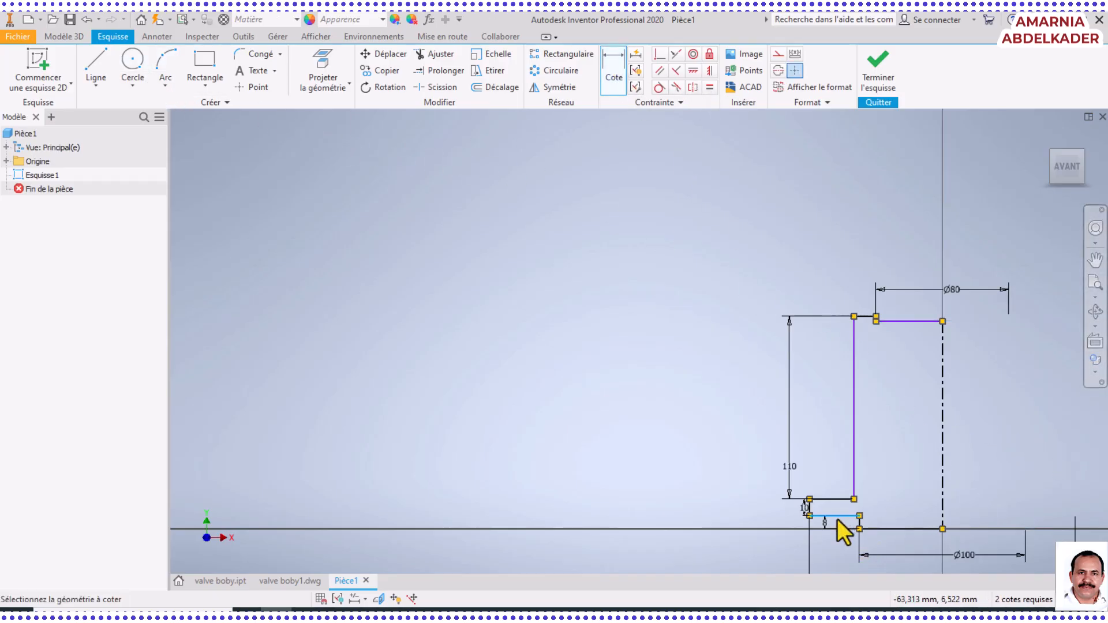
{"action": "left_click", "coordinate": [926, 321]}
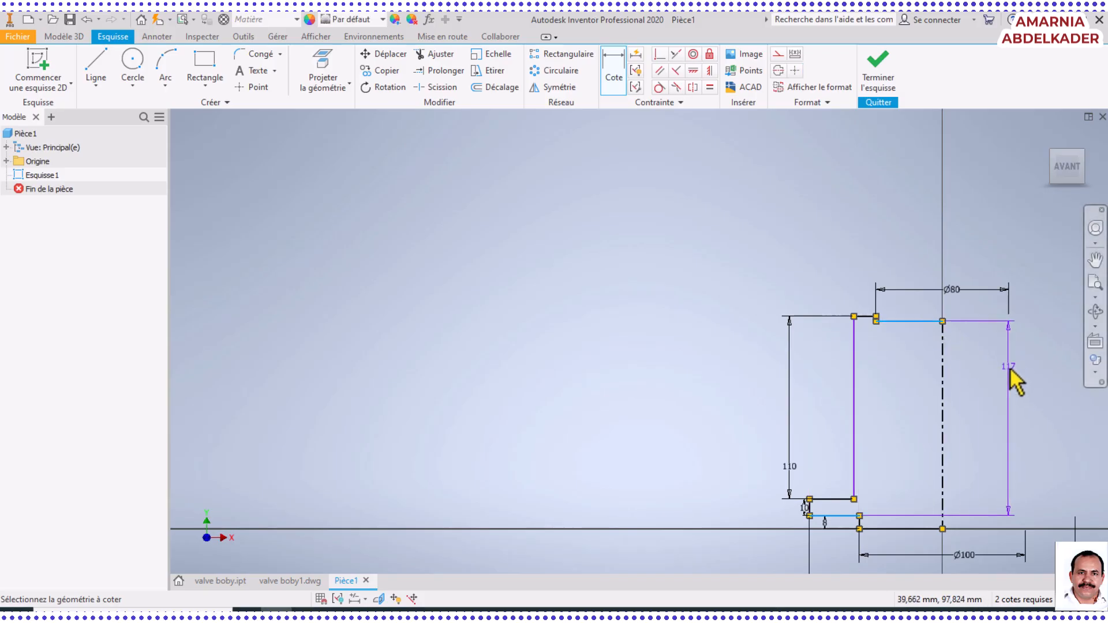
{"action": "left_click", "coordinate": [1007, 369]}
{"action": "type", "text": "125"}
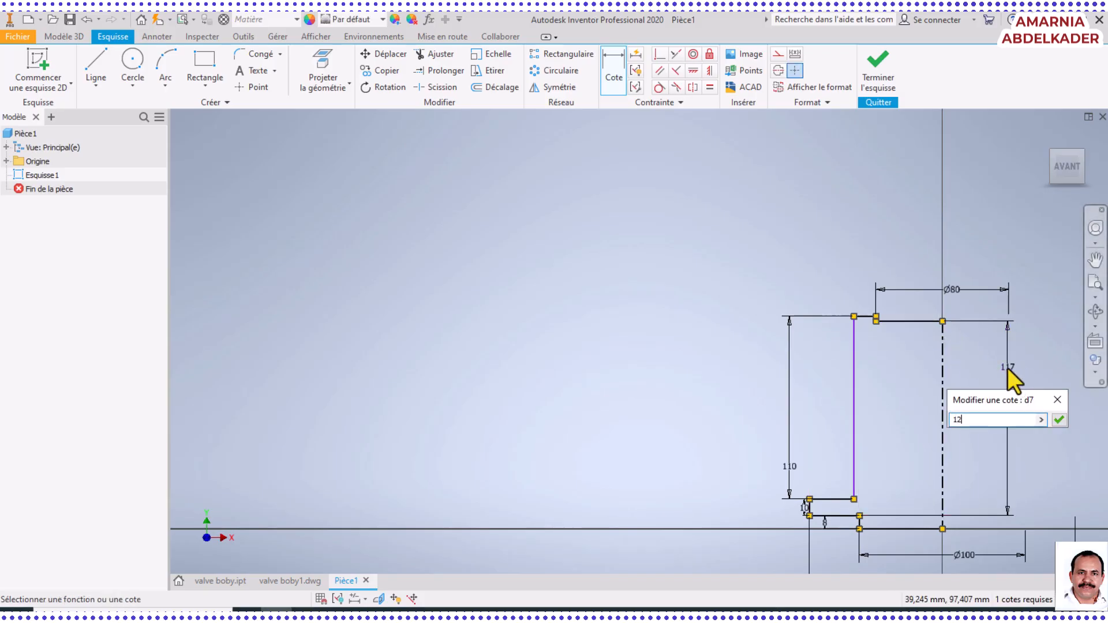
{"action": "key", "text": "Return"}
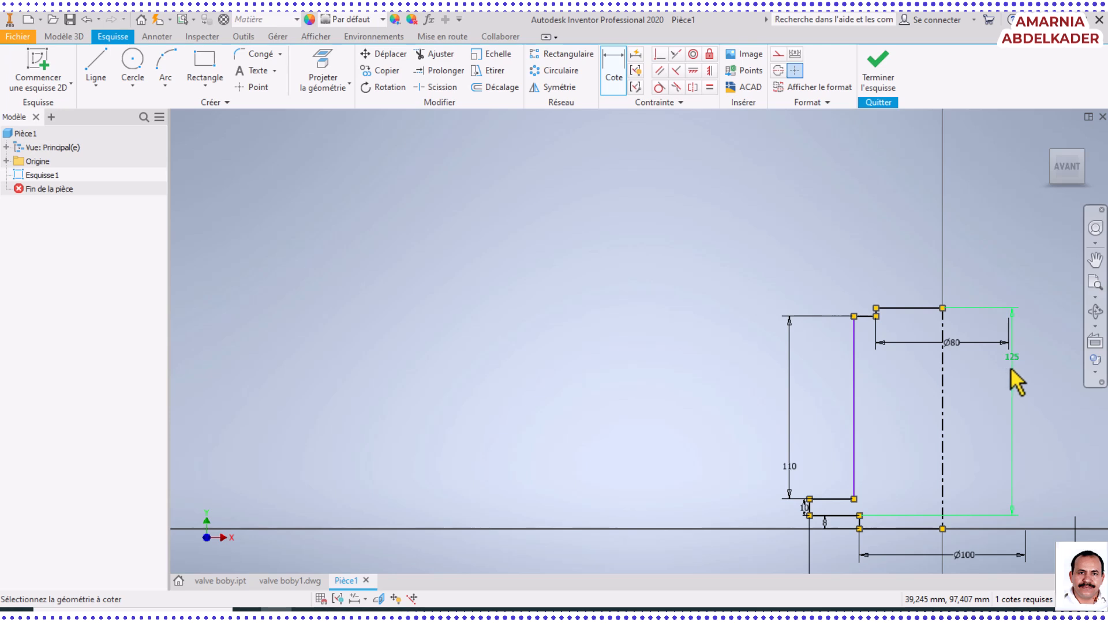
Examine the profile around the flange, comparing the alignment of the long vertical edge above it with the short vertical edge below
{"action": "middle_click_drag", "start_coordinate": [1027, 376], "coordinate": [660, 297]}
{"action": "scroll", "coordinate": [660, 297], "scroll_direction": "up", "scroll_amount": 3}
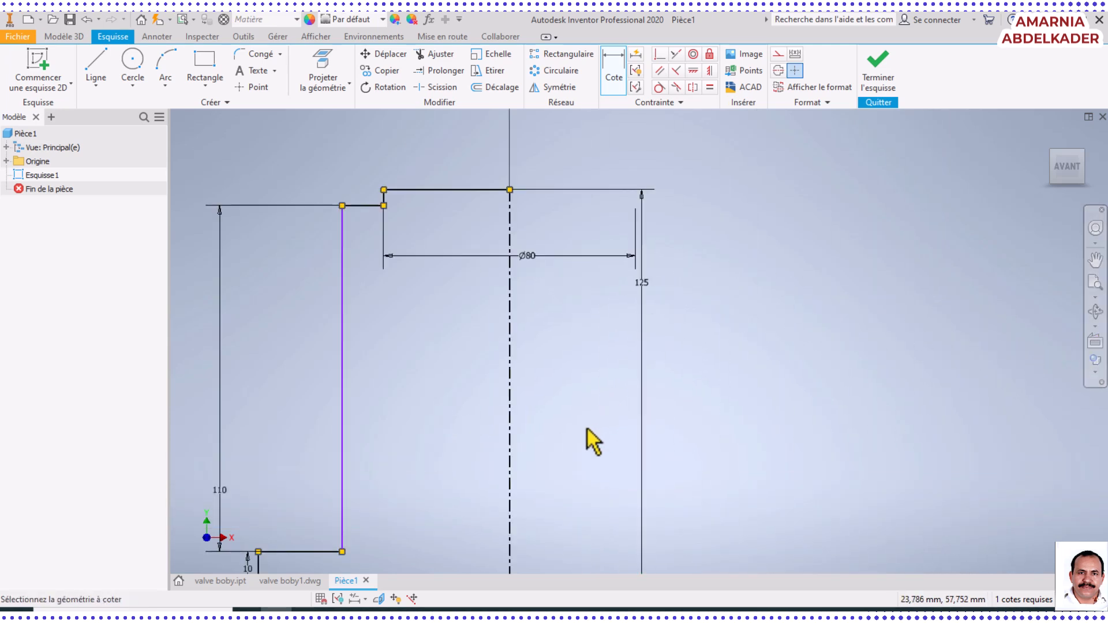
{"action": "scroll", "coordinate": [594, 442], "scroll_direction": "down", "scroll_amount": 4}
{"action": "scroll", "coordinate": [583, 425], "scroll_direction": "up", "scroll_amount": 3}
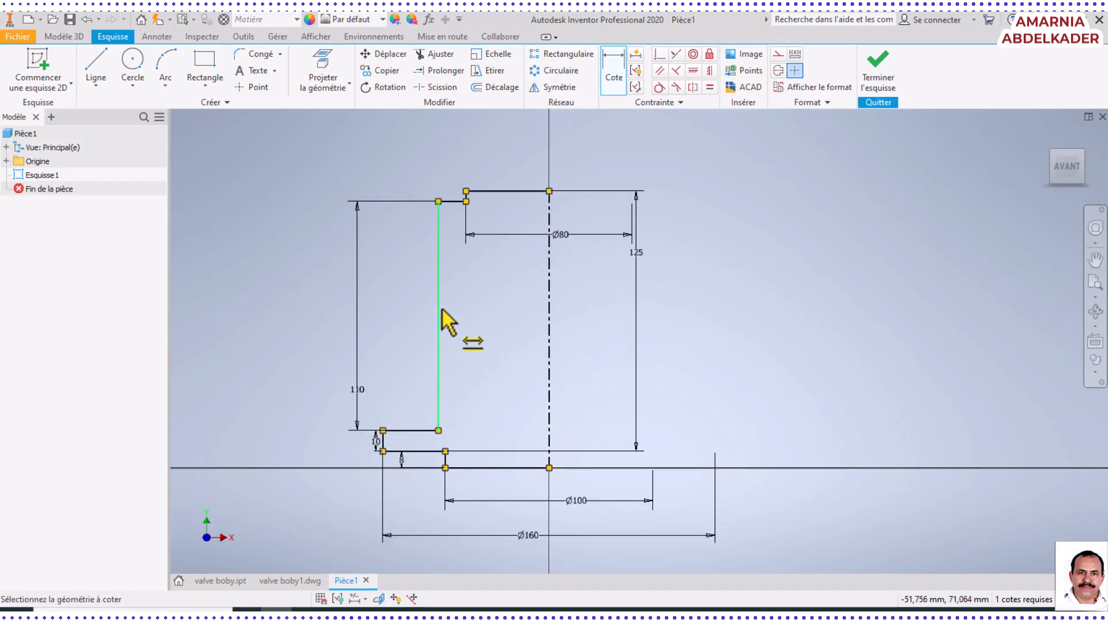
{"action": "scroll", "coordinate": [450, 459], "scroll_direction": "up", "scroll_amount": 5}
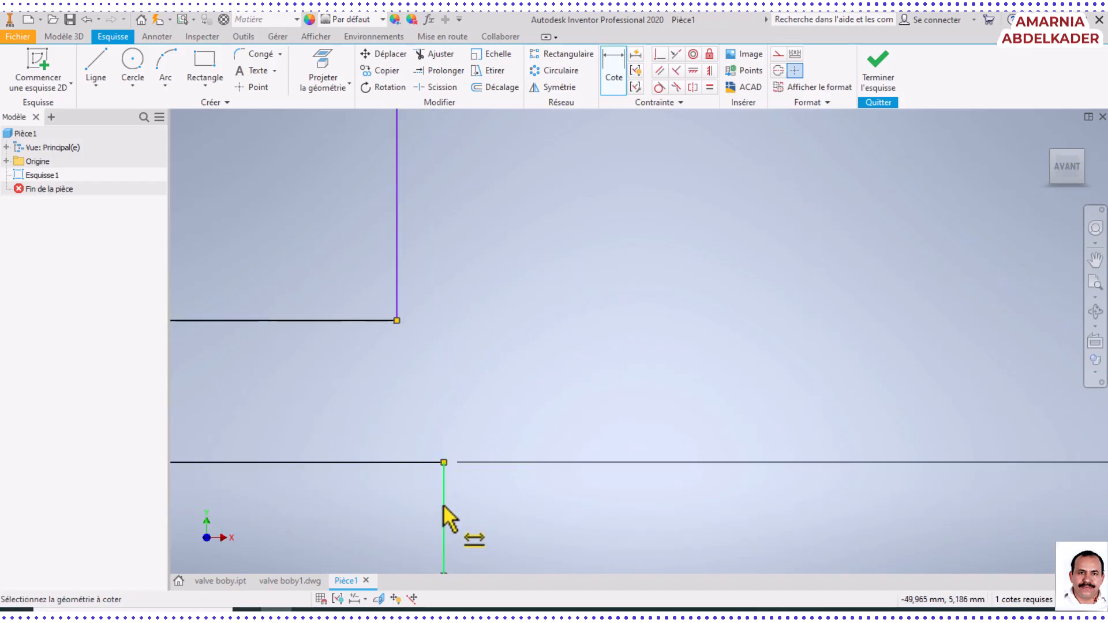
{"action": "scroll", "coordinate": [451, 468], "scroll_direction": "down", "scroll_amount": 3}
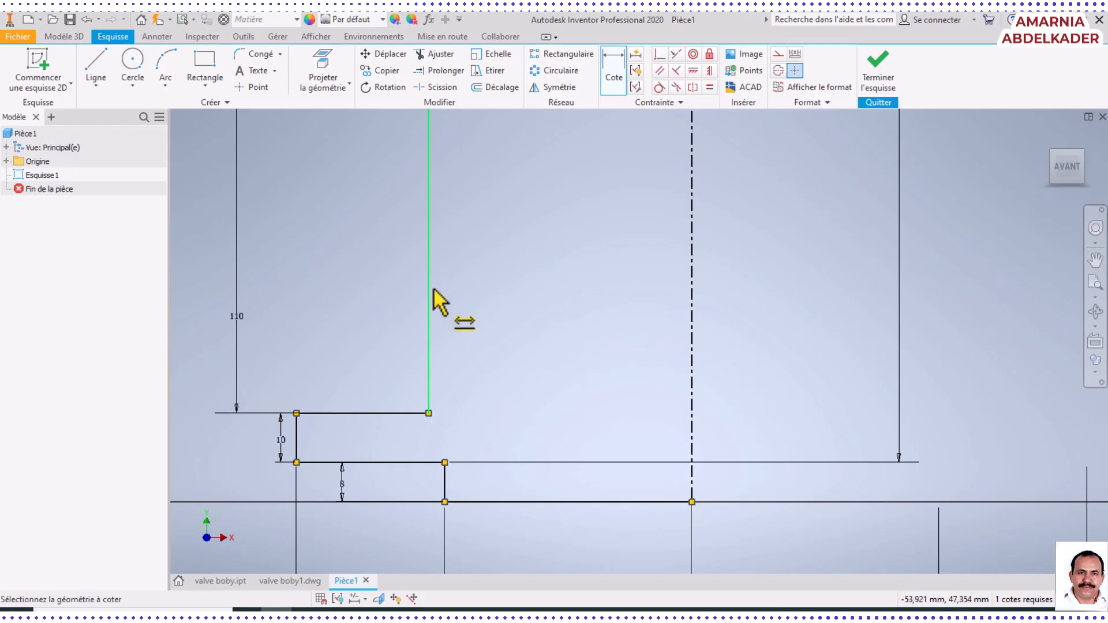
{"action": "scroll", "coordinate": [439, 294], "scroll_direction": "down", "scroll_amount": 3}
{"action": "scroll", "coordinate": [444, 324], "scroll_direction": "up", "scroll_amount": 4}
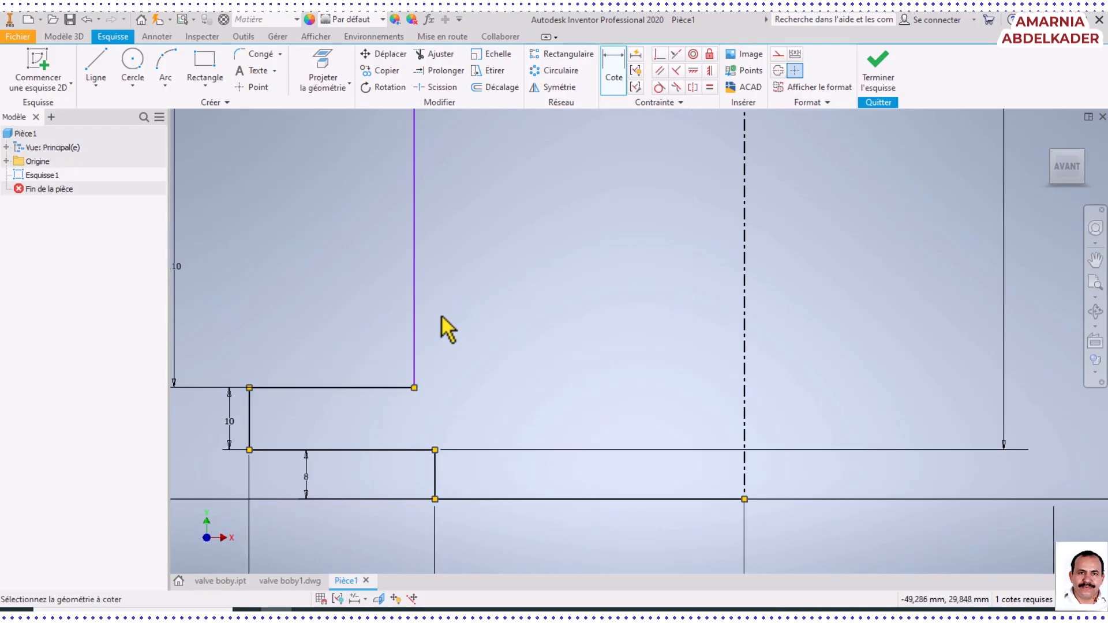
{"action": "scroll", "coordinate": [437, 322], "scroll_direction": "down", "scroll_amount": 2}
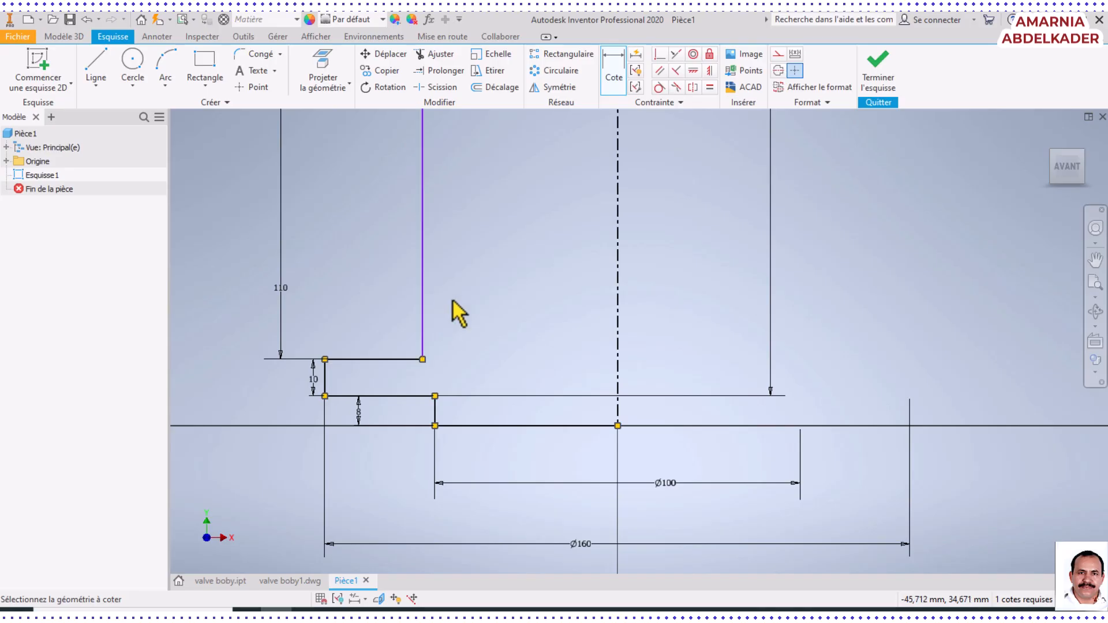
Make the long vertical edge above the flange collinear with the short vertical edge below it
{"action": "left_click", "coordinate": [426, 285]}
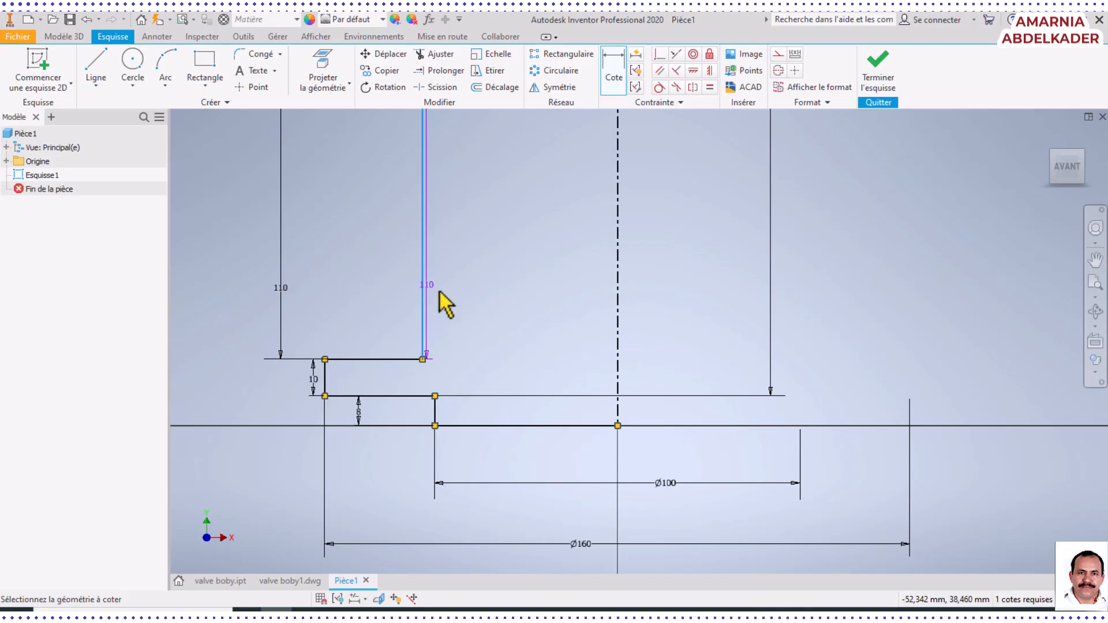
{"action": "key", "text": "Escape"}
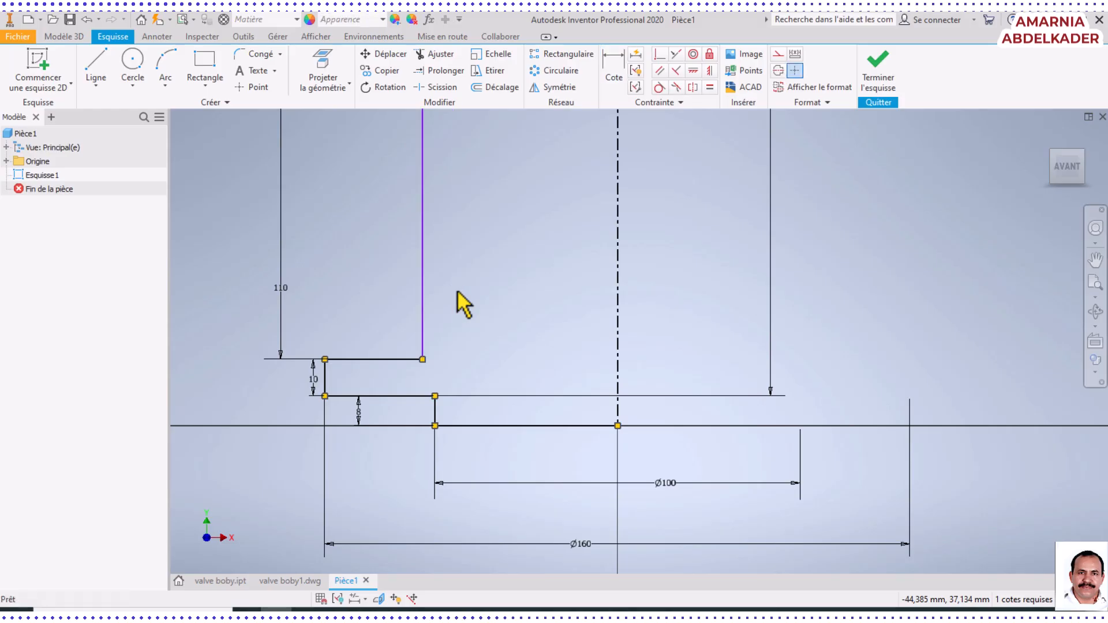
{"action": "left_click", "coordinate": [426, 295]}
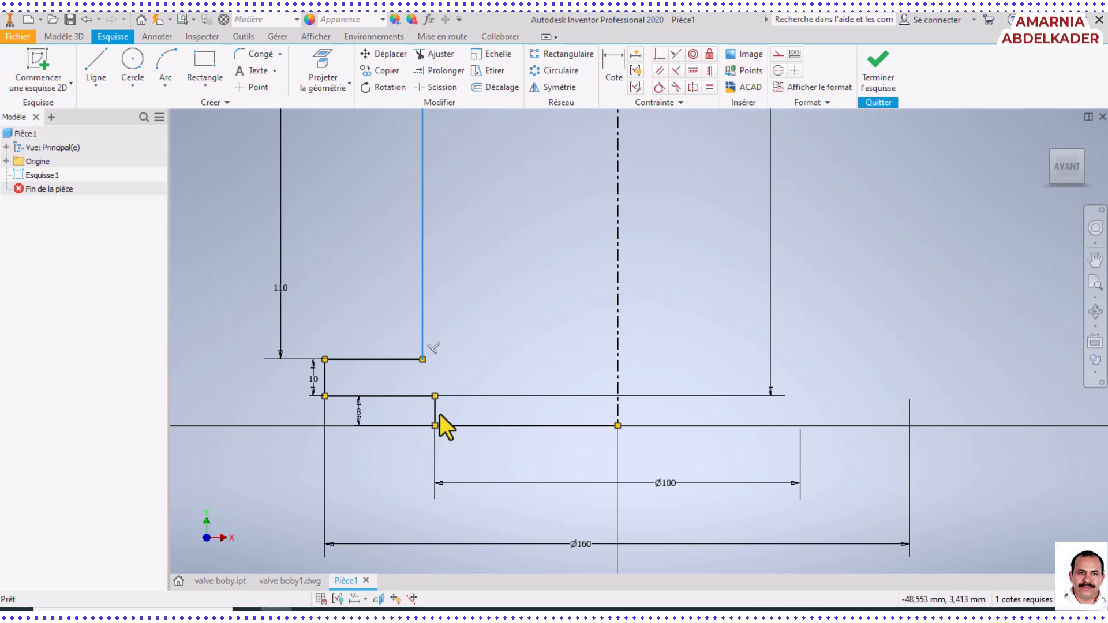
{"action": "left_click", "coordinate": [435, 410], "text": "ctrl"}
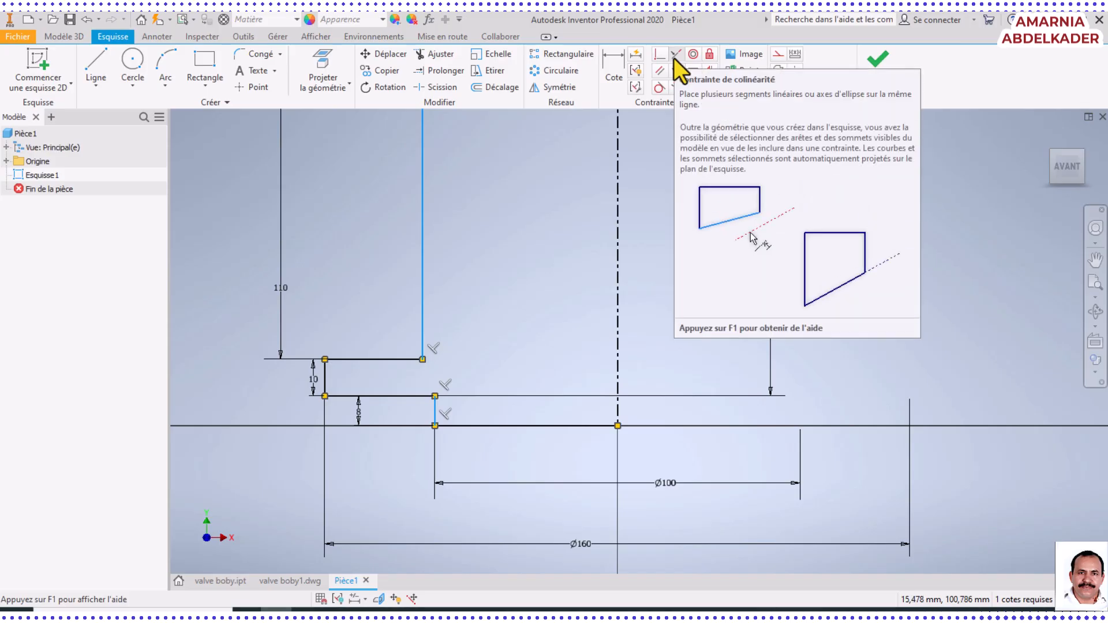
{"action": "left_click", "coordinate": [674, 57]}
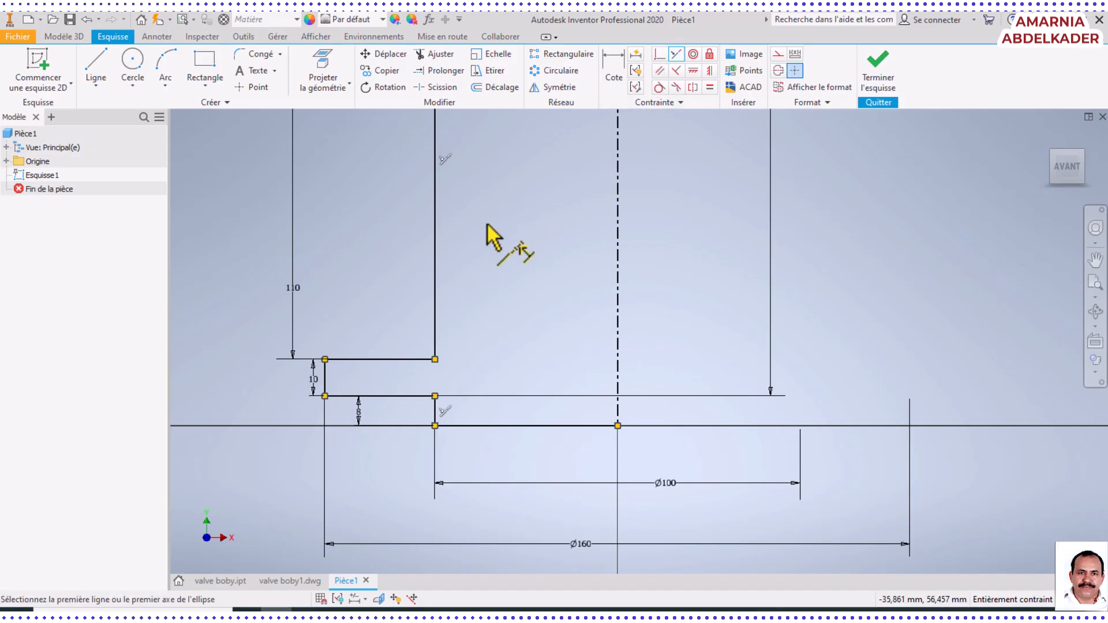
{"action": "scroll", "coordinate": [494, 240], "scroll_direction": "down", "scroll_amount": 7}
{"action": "scroll", "coordinate": [488, 231], "scroll_direction": "up", "scroll_amount": 6}
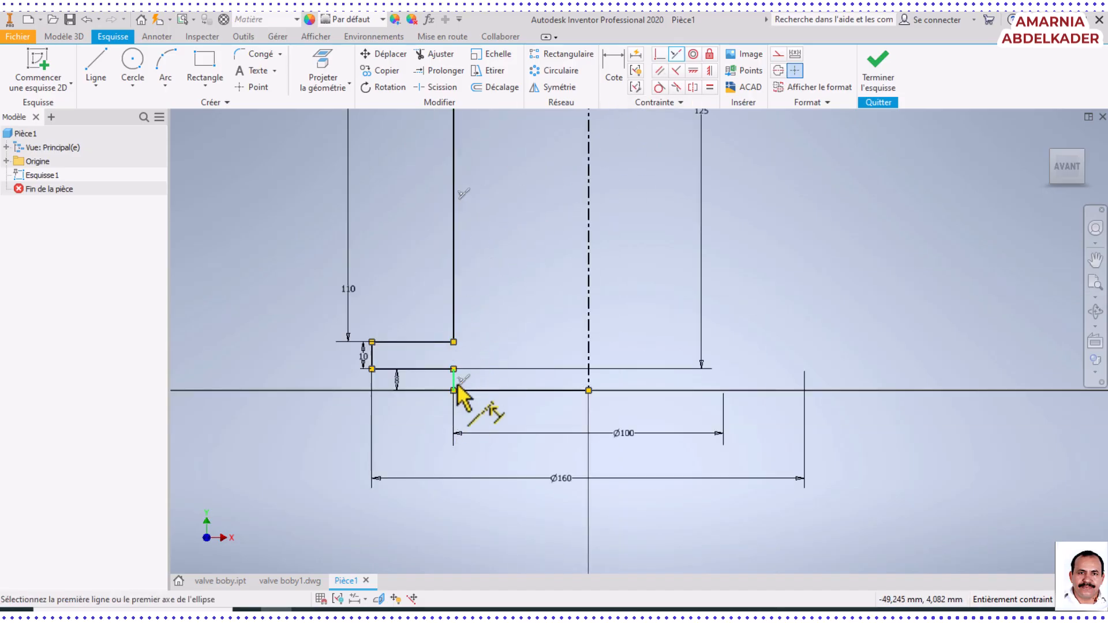
{"action": "scroll", "coordinate": [469, 292], "scroll_direction": "down", "scroll_amount": 6}
{"action": "scroll", "coordinate": [465, 258], "scroll_direction": "up", "scroll_amount": 4}
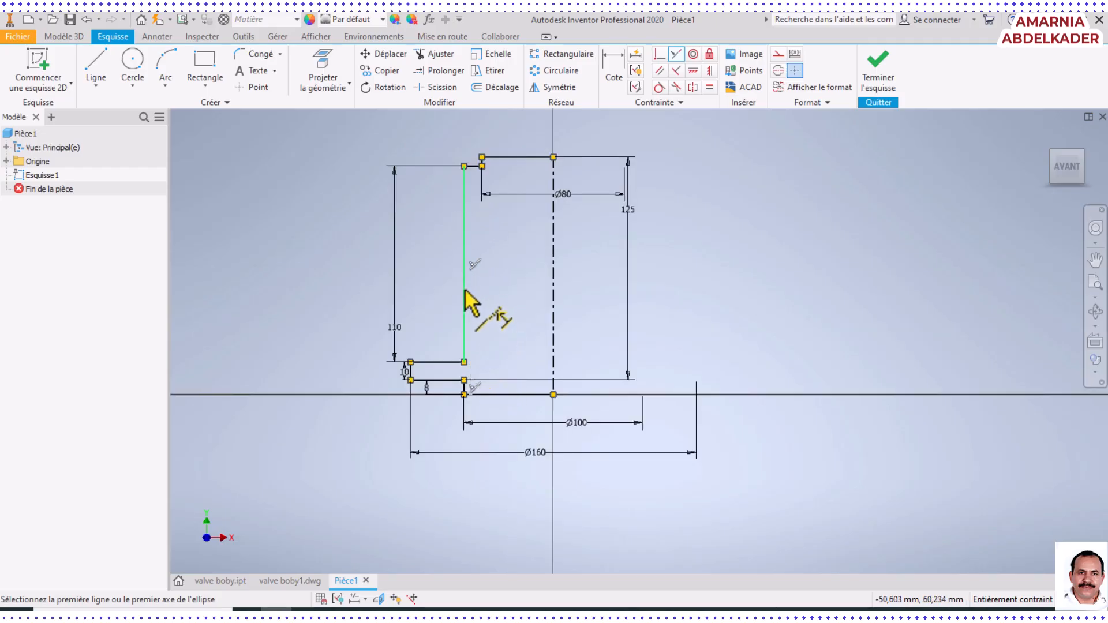
Finish the profile sketch and reposition the Ø80 diameter dimension above the top edge of the profile
{"action": "left_click", "coordinate": [875, 80]}
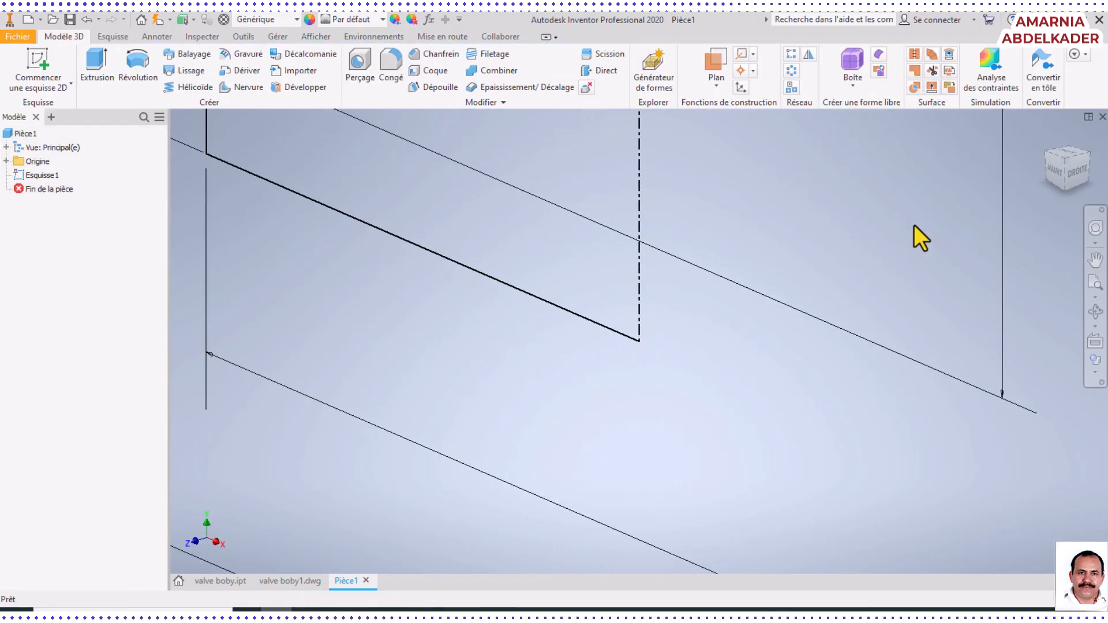
{"action": "left_click", "coordinate": [1095, 260]}
{"action": "left_click", "coordinate": [1095, 282]}
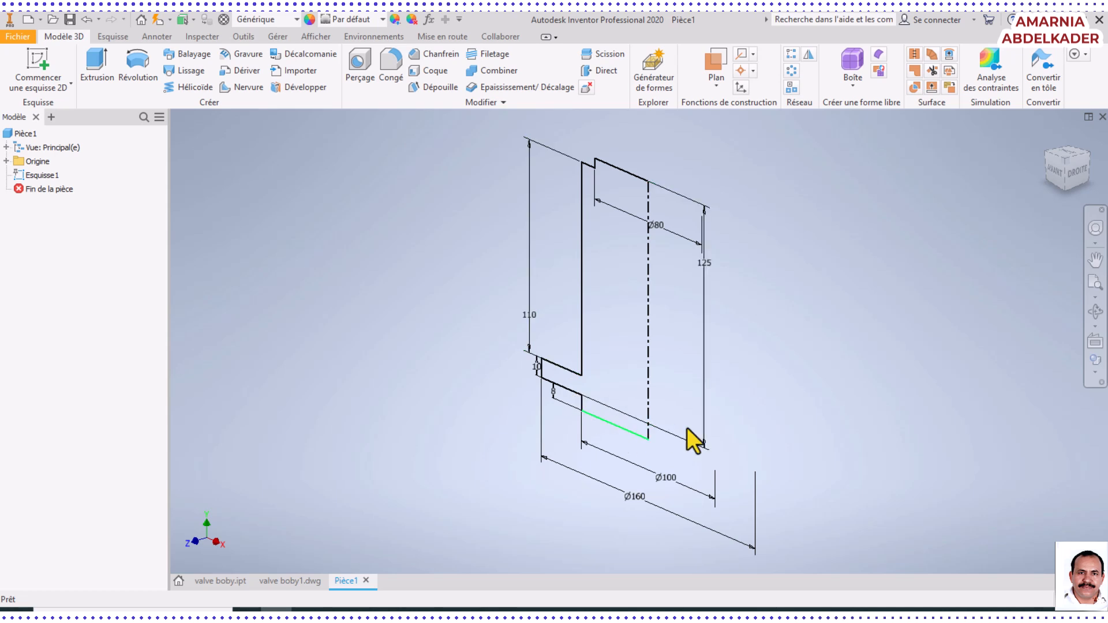
{"action": "left_click", "coordinate": [666, 228]}
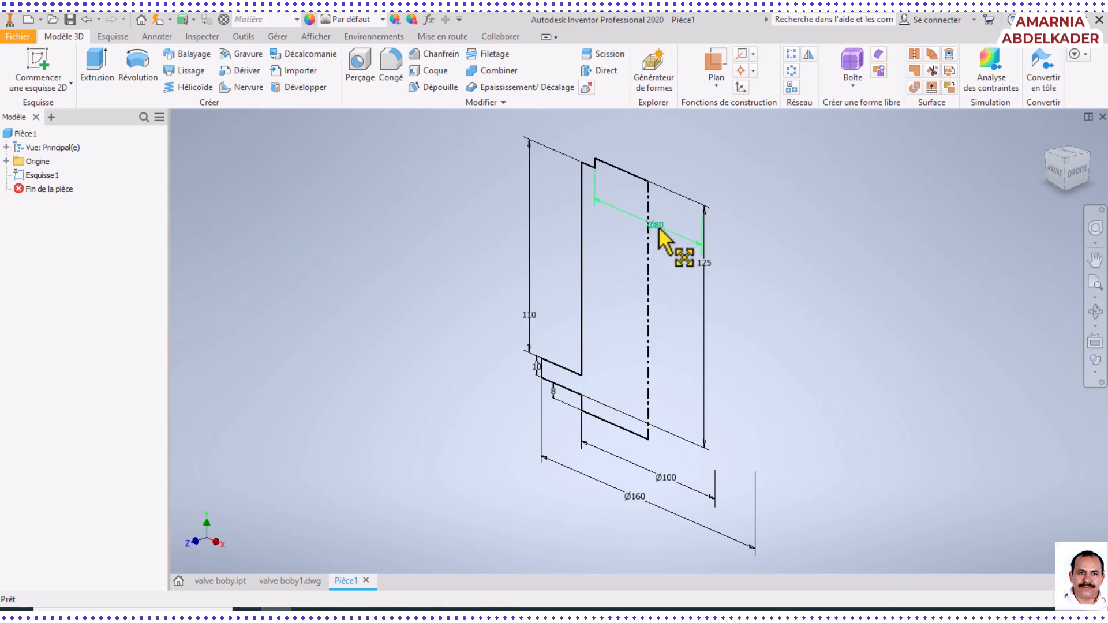
{"action": "mouse_move", "coordinate": [658, 229]}
{"action": "left_mouse_down"}
{"action": "mouse_move", "coordinate": [681, 173]}
{"action": "mouse_move", "coordinate": [705, 184]}
{"action": "left_mouse_up"}
{"action": "left_click", "coordinate": [774, 227]}
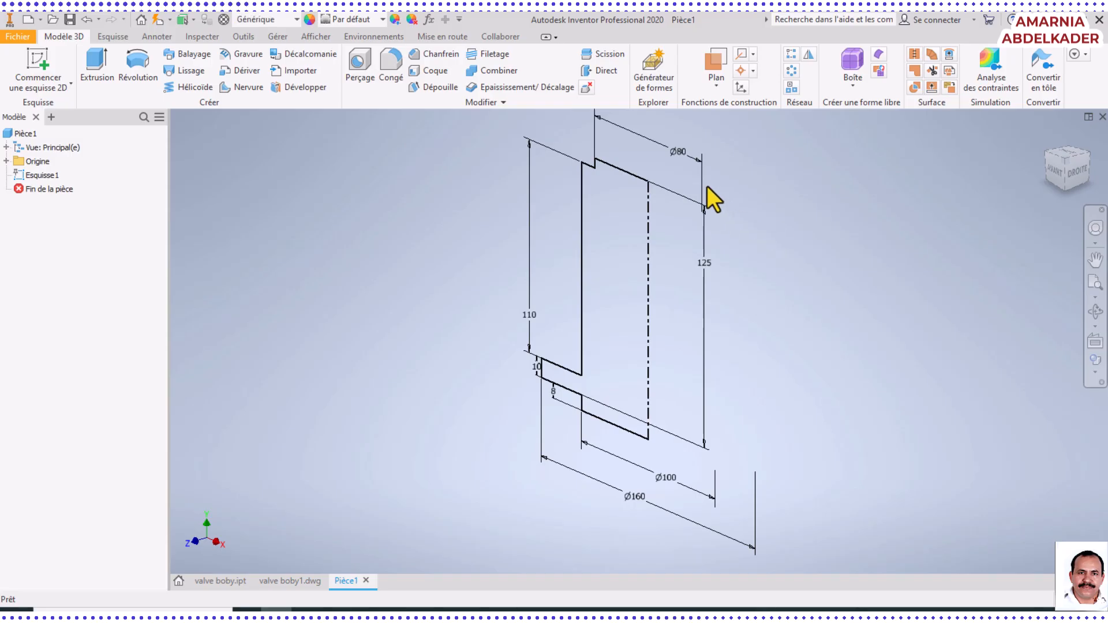
{"action": "scroll", "coordinate": [706, 186], "scroll_direction": "up", "scroll_amount": 4}
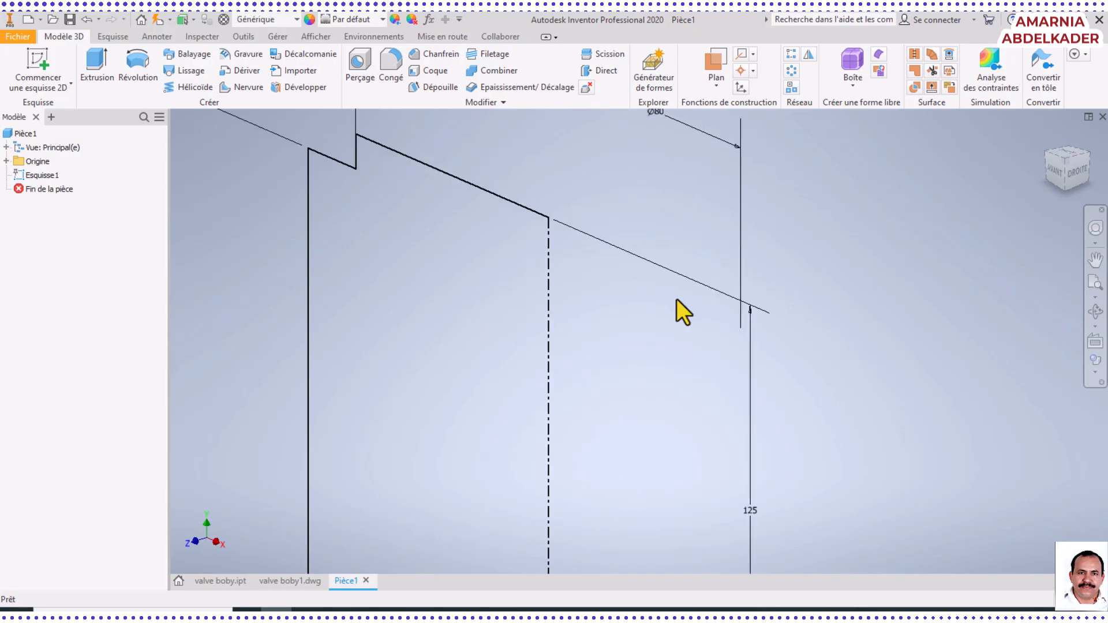
{"action": "scroll", "coordinate": [733, 502], "scroll_direction": "down", "scroll_amount": 4}
{"action": "scroll", "coordinate": [701, 381], "scroll_direction": "up", "scroll_amount": 5}
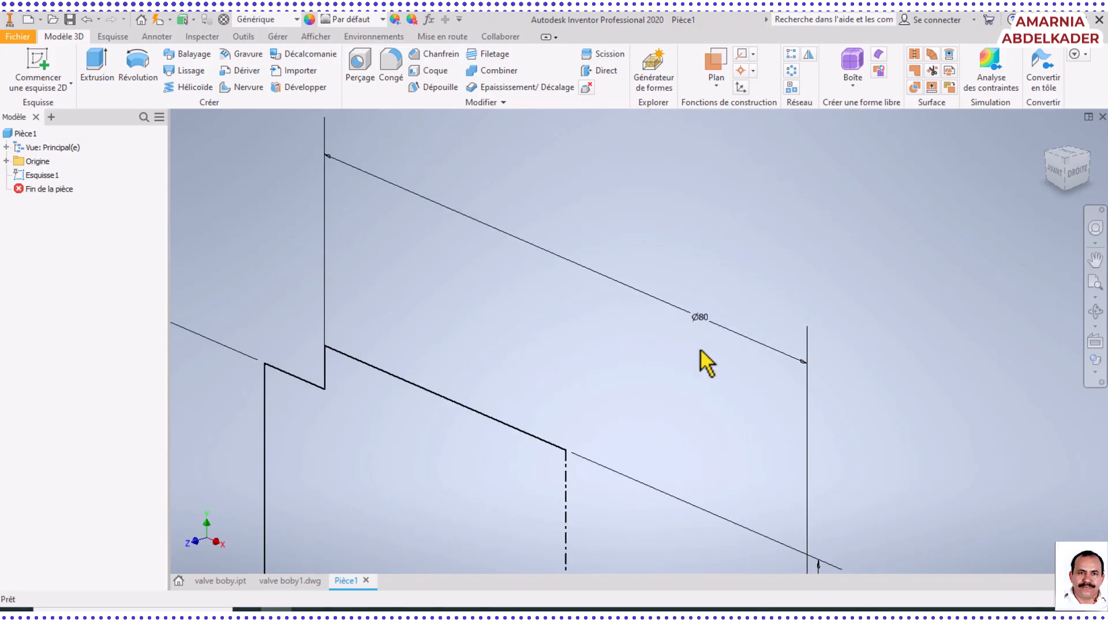
{"action": "scroll", "coordinate": [698, 327], "scroll_direction": "down", "scroll_amount": 3}
{"action": "scroll", "coordinate": [488, 485], "scroll_direction": "down", "scroll_amount": 3}
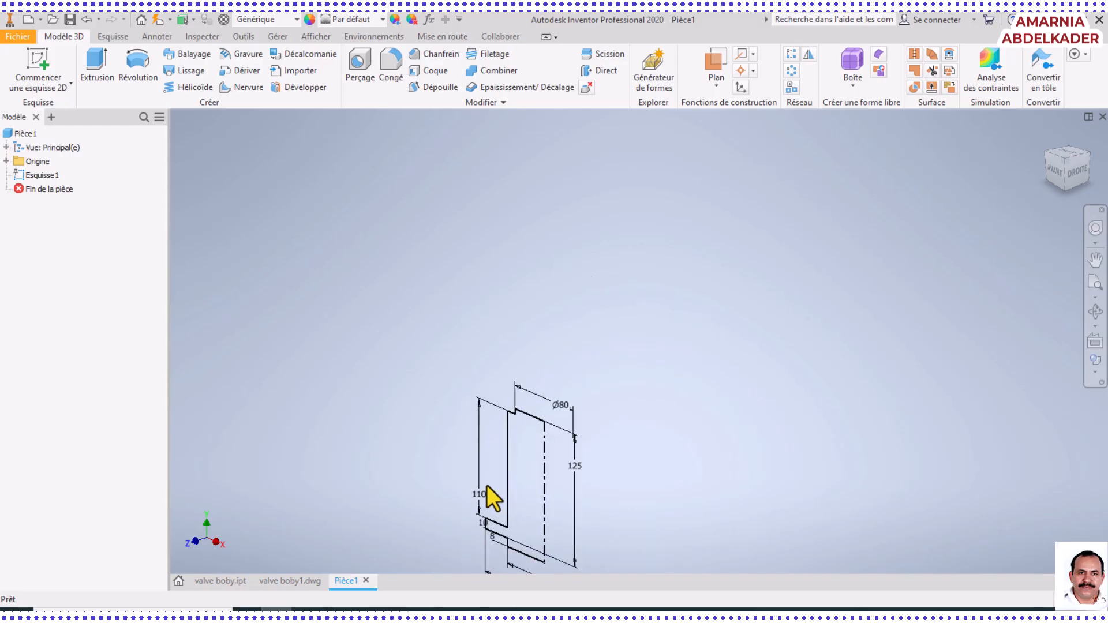
{"action": "scroll", "coordinate": [493, 508], "scroll_direction": "up", "scroll_amount": 5}
{"action": "scroll", "coordinate": [490, 505], "scroll_direction": "down", "scroll_amount": 5}
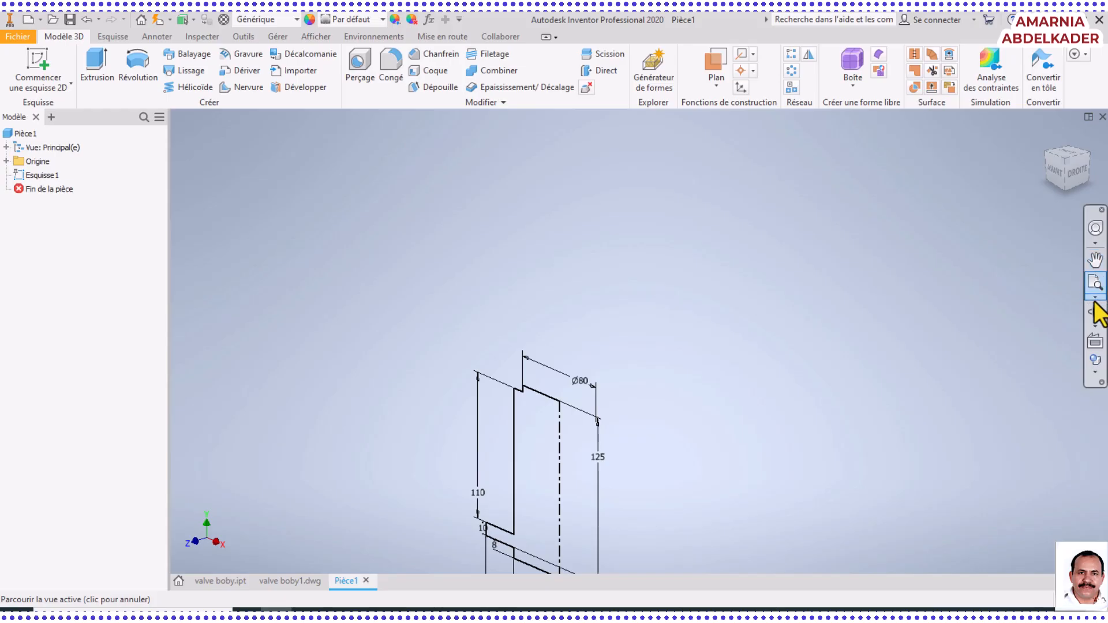
Revolve the closed half profile a full 360° about its vertical centreline to create the solid body
{"action": "left_click", "coordinate": [1095, 260]}
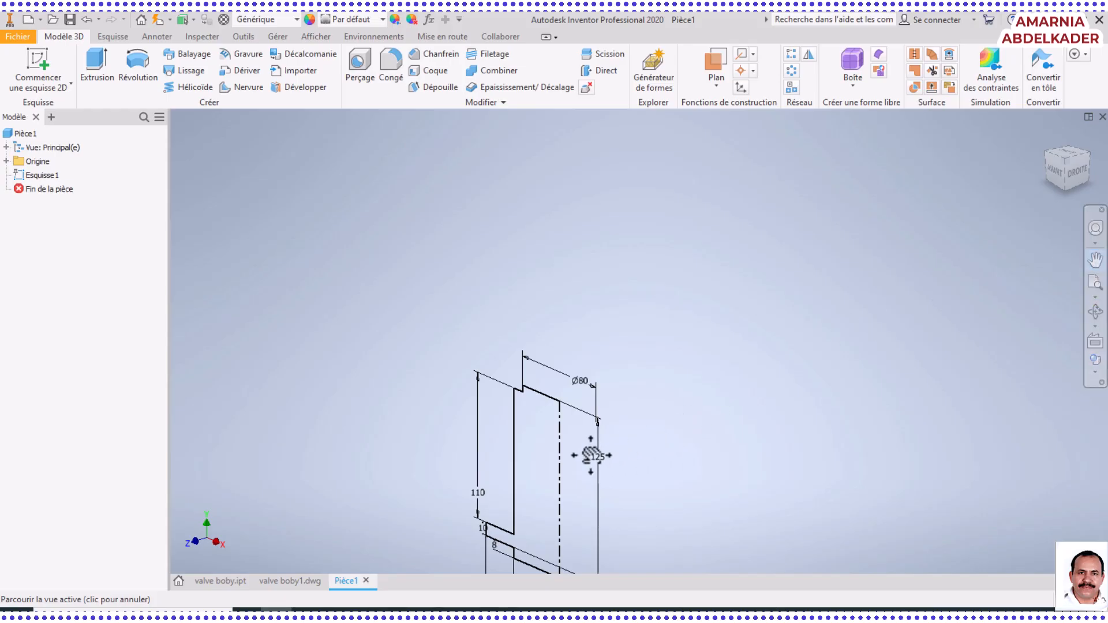
{"action": "mouse_move", "coordinate": [558, 456]}
{"action": "left_mouse_down"}
{"action": "mouse_move", "coordinate": [559, 361]}
{"action": "mouse_move", "coordinate": [526, 304]}
{"action": "left_mouse_up"}
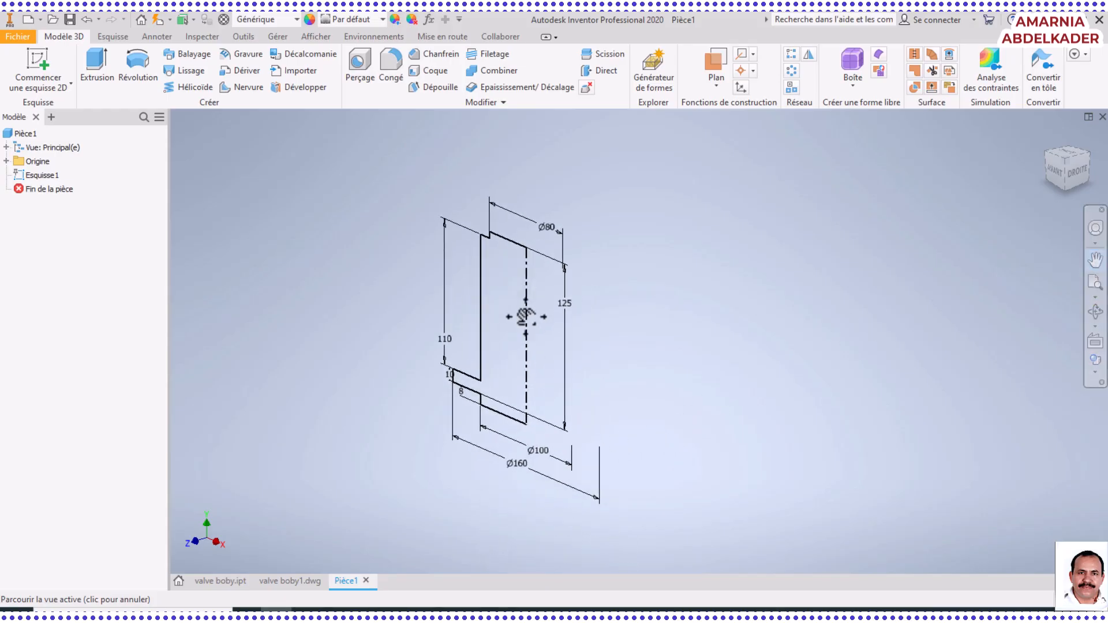
{"action": "right_click", "coordinate": [525, 316]}
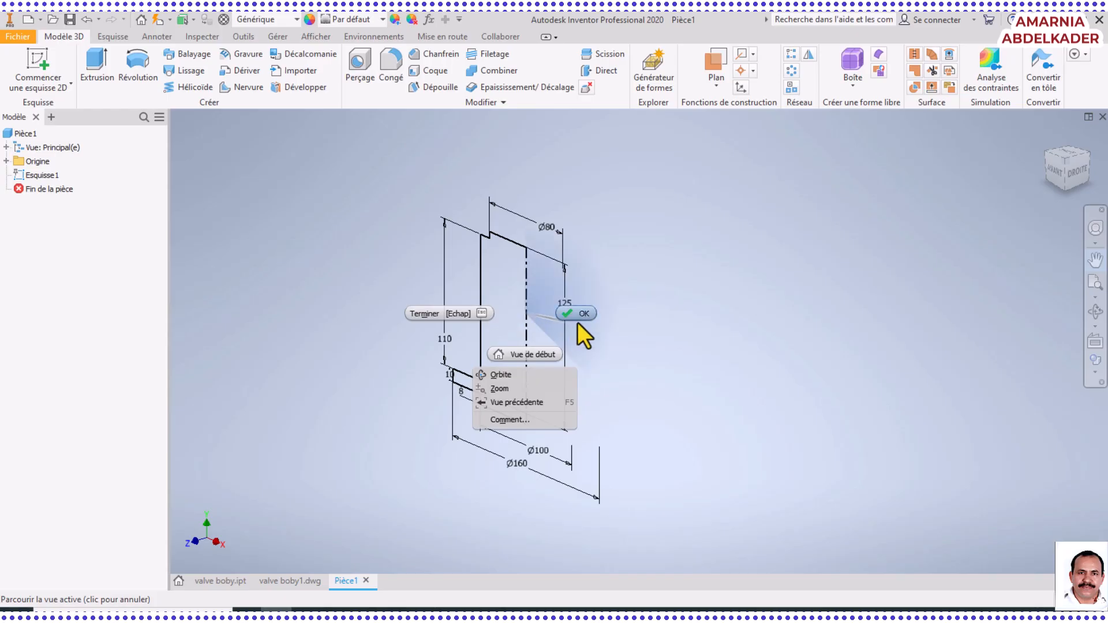
{"action": "left_click", "coordinate": [580, 314]}
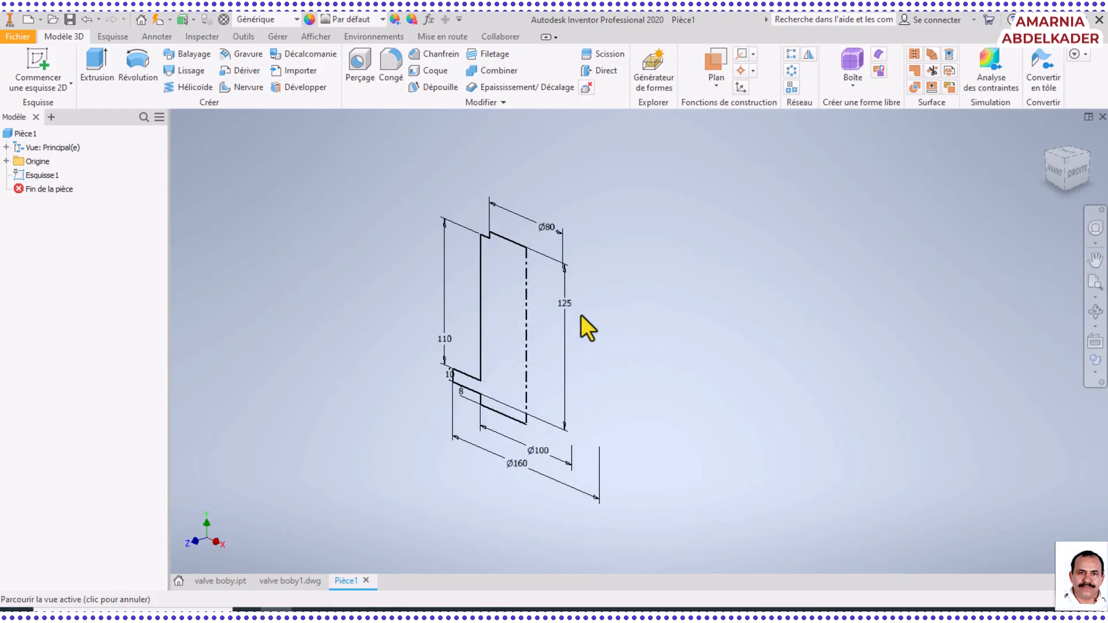
{"action": "right_click", "coordinate": [519, 332]}
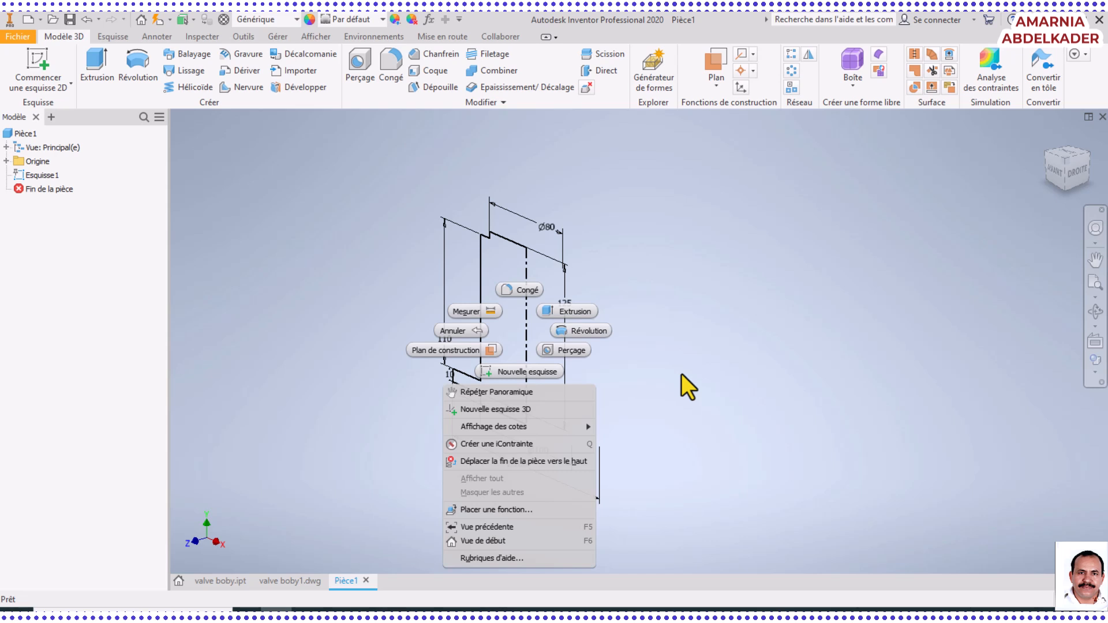
{"action": "left_click", "coordinate": [715, 291]}
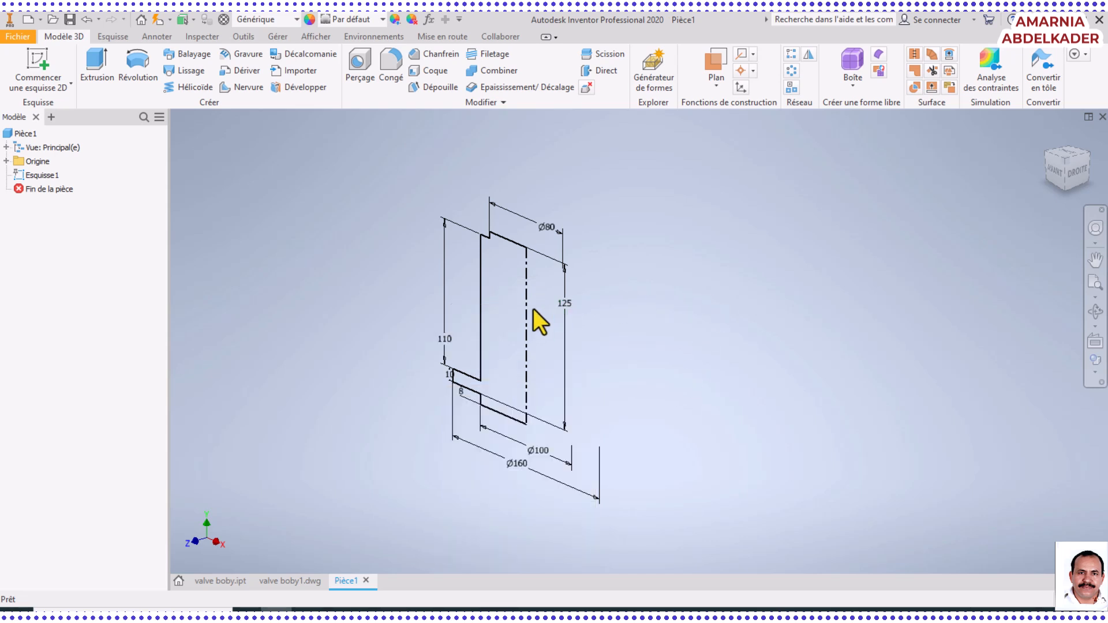
{"action": "left_click", "coordinate": [141, 75]}
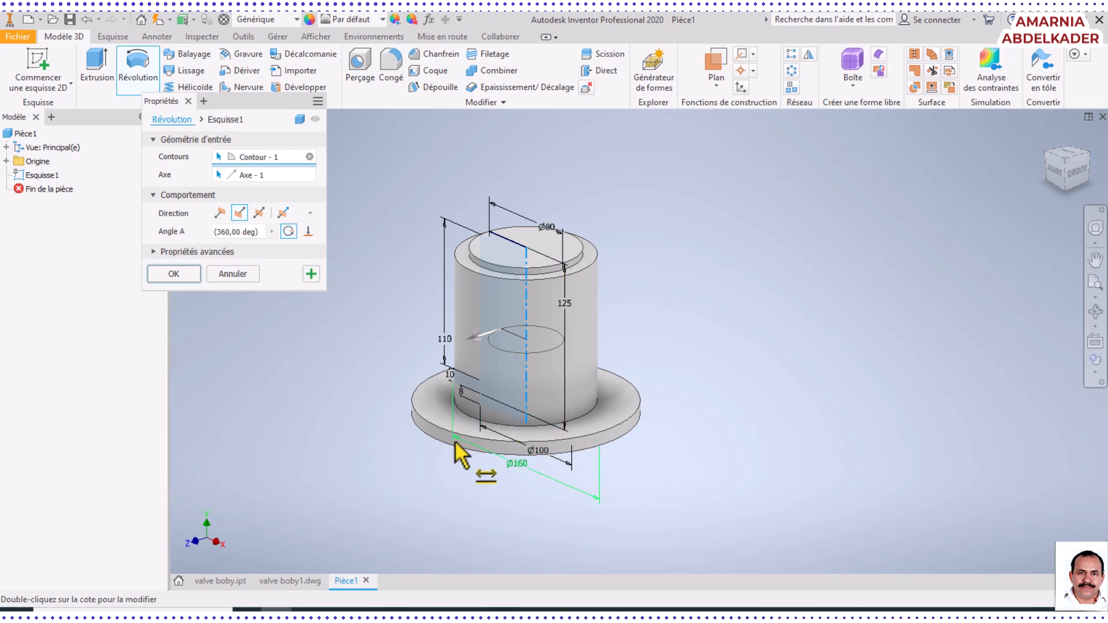
{"action": "left_click", "coordinate": [1095, 311]}
{"action": "mouse_move", "coordinate": [563, 413]}
{"action": "left_mouse_down"}
{"action": "mouse_move", "coordinate": [593, 230]}
{"action": "mouse_move", "coordinate": [569, 408]}
{"action": "left_mouse_up"}
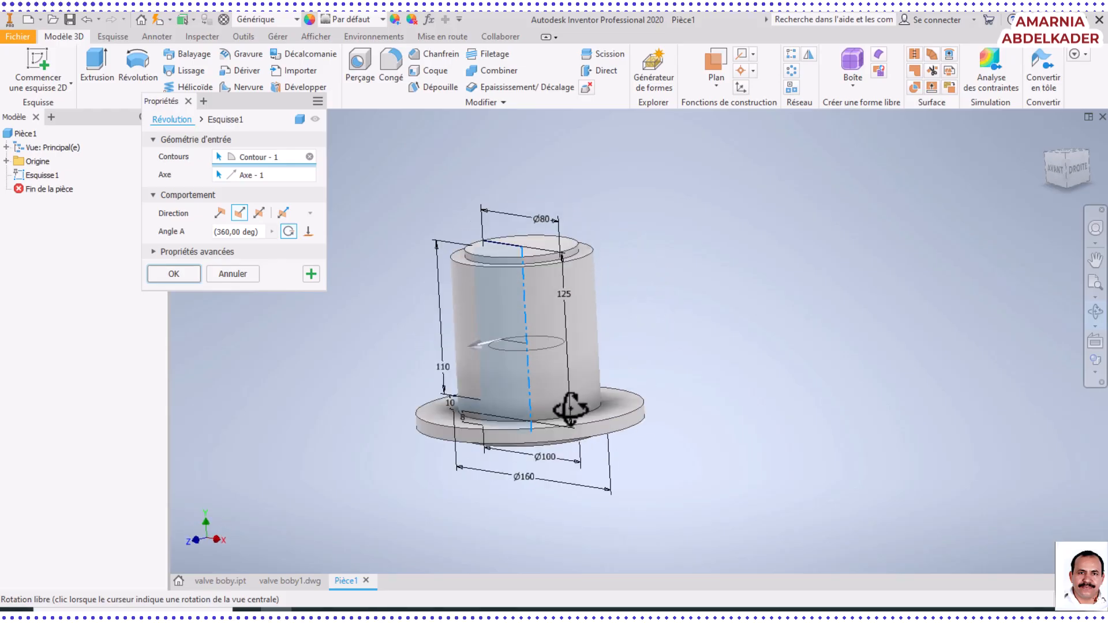
{"action": "left_click", "coordinate": [167, 278]}
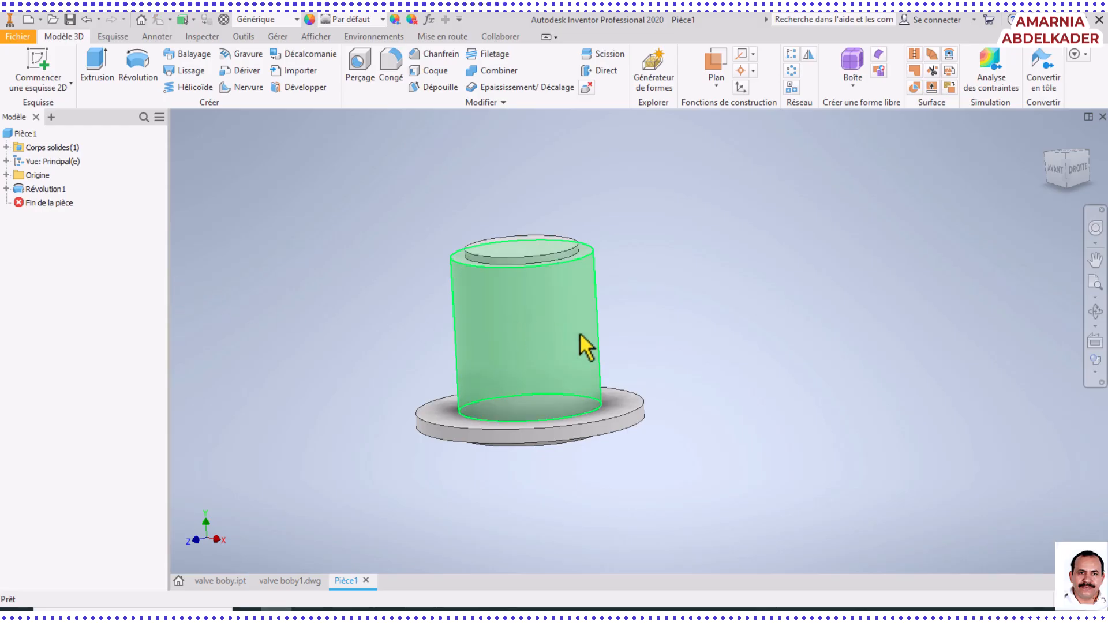
Inspect the revolved body and its base flange from the side
{"action": "left_click", "coordinate": [1095, 311]}
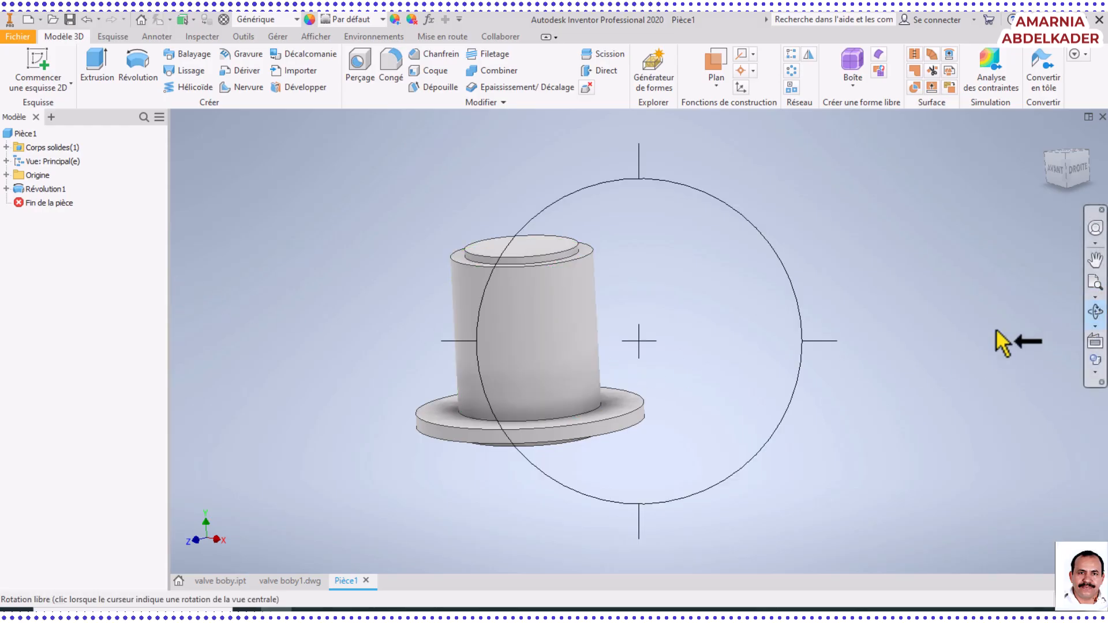
{"action": "left_click_drag", "start_coordinate": [572, 347], "coordinate": [527, 329]}
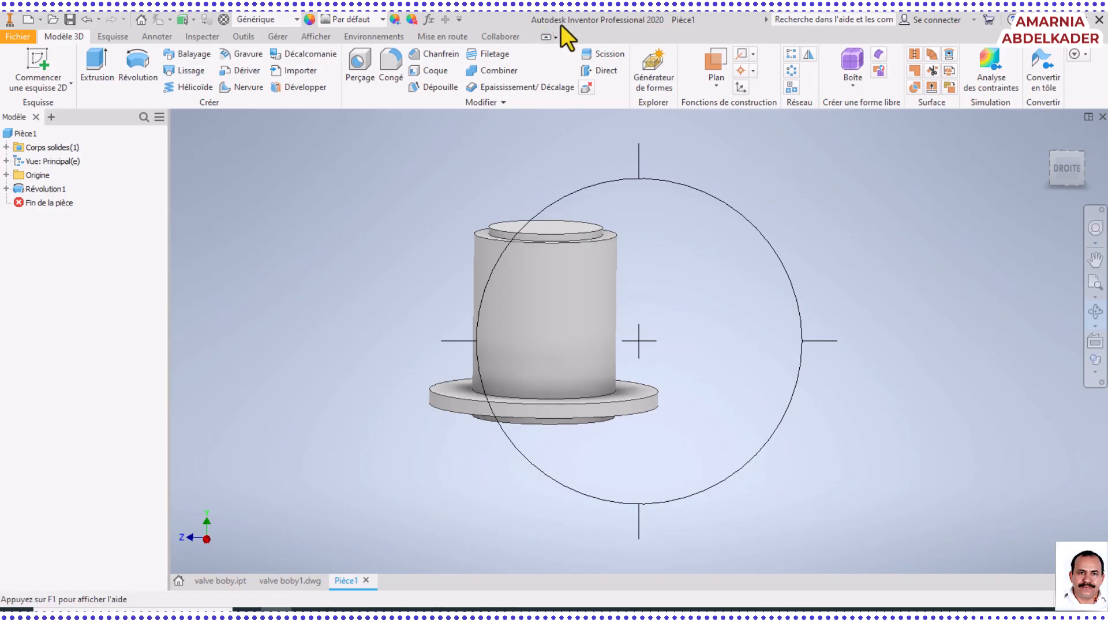
{"action": "left_click_drag", "start_coordinate": [690, 333], "coordinate": [678, 308]}
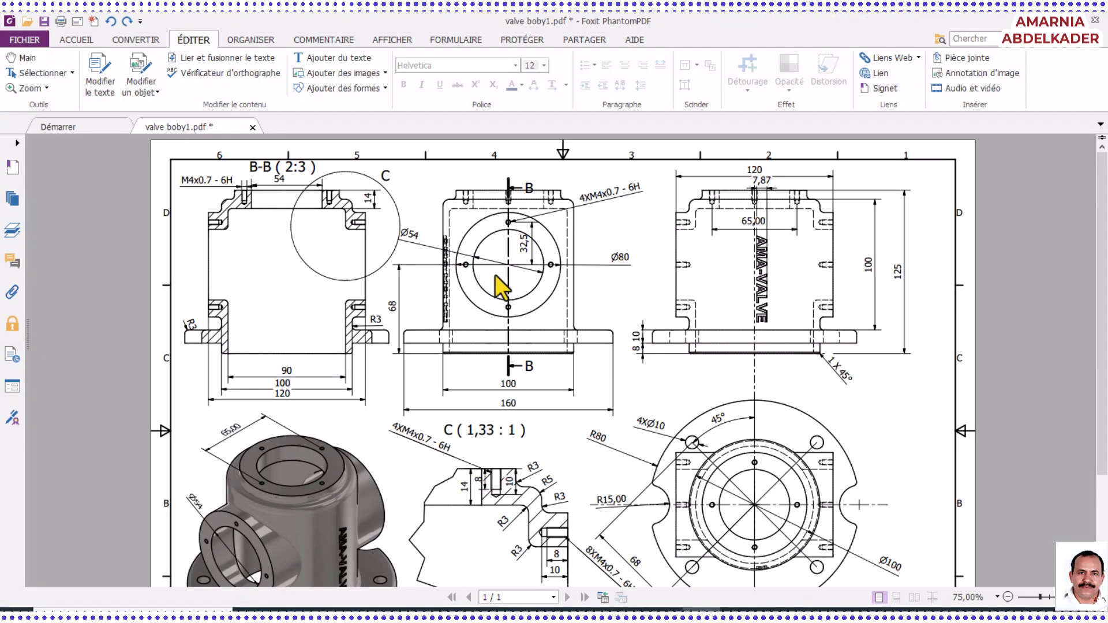
Switch to the valve boby1.pdf drawing in Foxit PhantomPDF and examine the side port's diameters and centre height in the front view
{"action": "scroll", "coordinate": [495, 284], "scroll_direction": "up", "scroll_amount": 2, "text": "ctrl"}
{"action": "scroll", "coordinate": [495, 283], "scroll_direction": "up", "scroll_amount": 2}
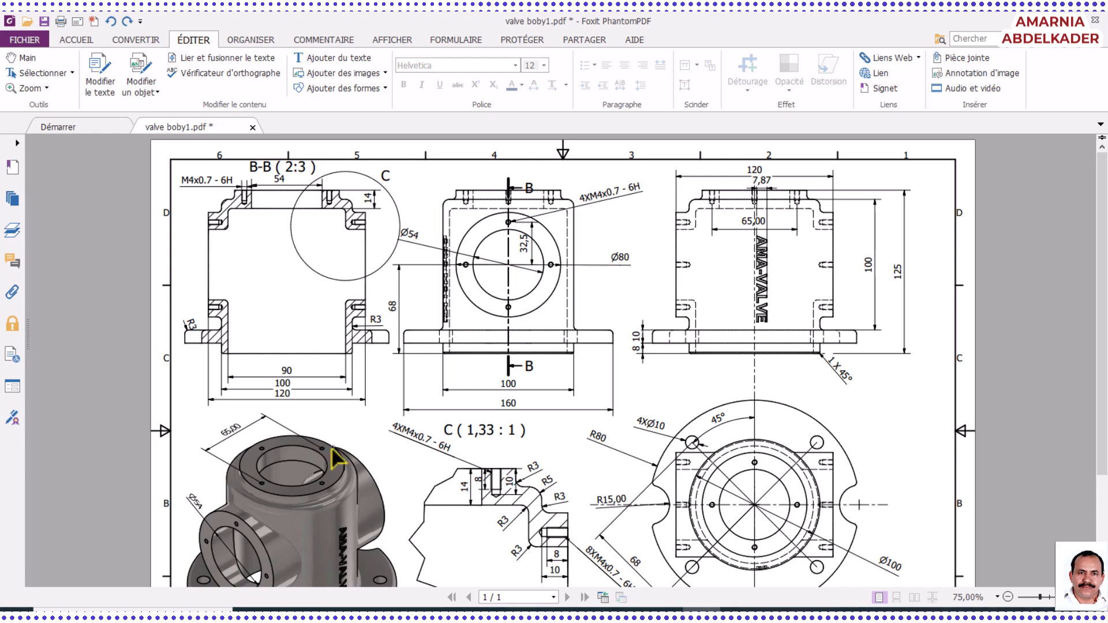
{"action": "scroll", "coordinate": [324, 465], "scroll_direction": "down", "scroll_amount": 4}
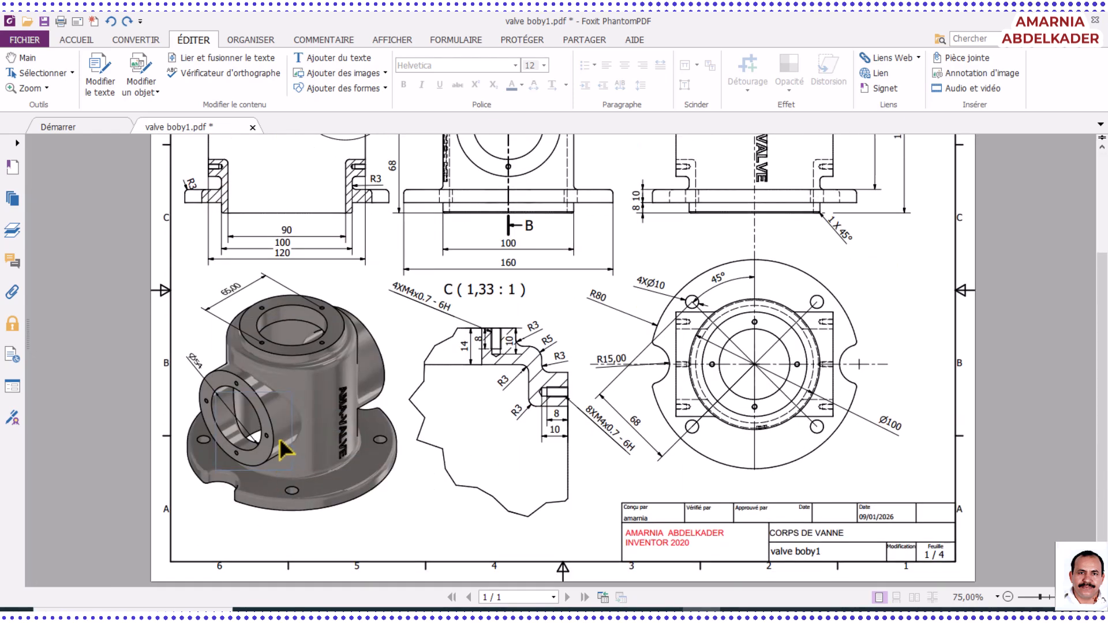
{"action": "scroll", "coordinate": [283, 450], "scroll_direction": "up", "scroll_amount": 1, "text": "ctrl"}
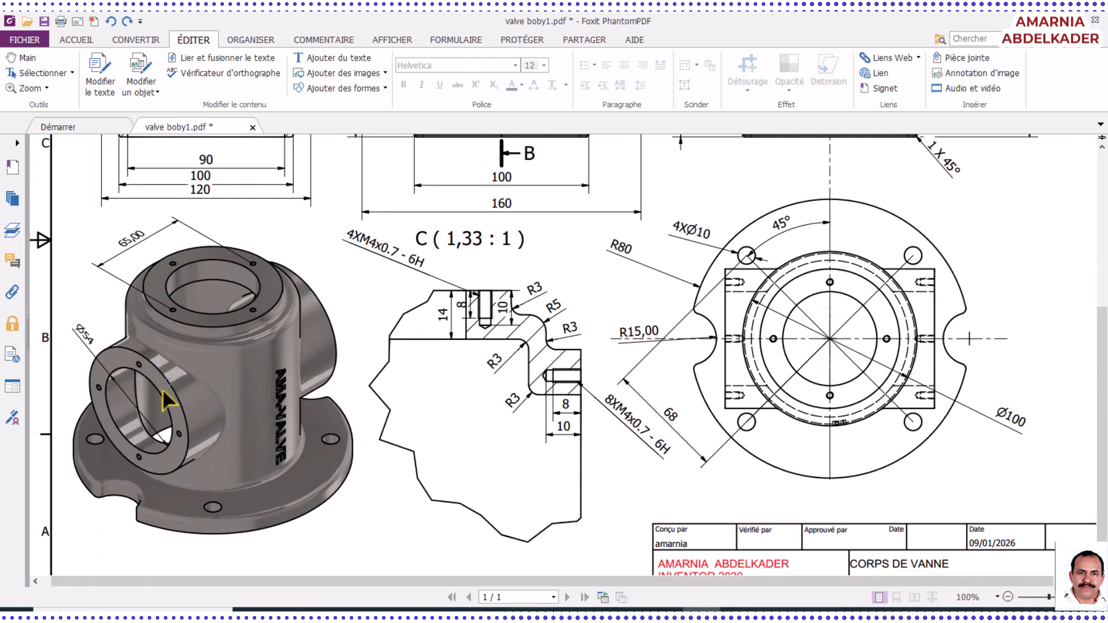
{"action": "scroll", "coordinate": [352, 371], "scroll_direction": "up", "scroll_amount": 1, "text": "ctrl"}
{"action": "scroll", "coordinate": [500, 347], "scroll_direction": "up", "scroll_amount": 2}
{"action": "scroll", "coordinate": [500, 347], "scroll_direction": "up", "scroll_amount": 1}
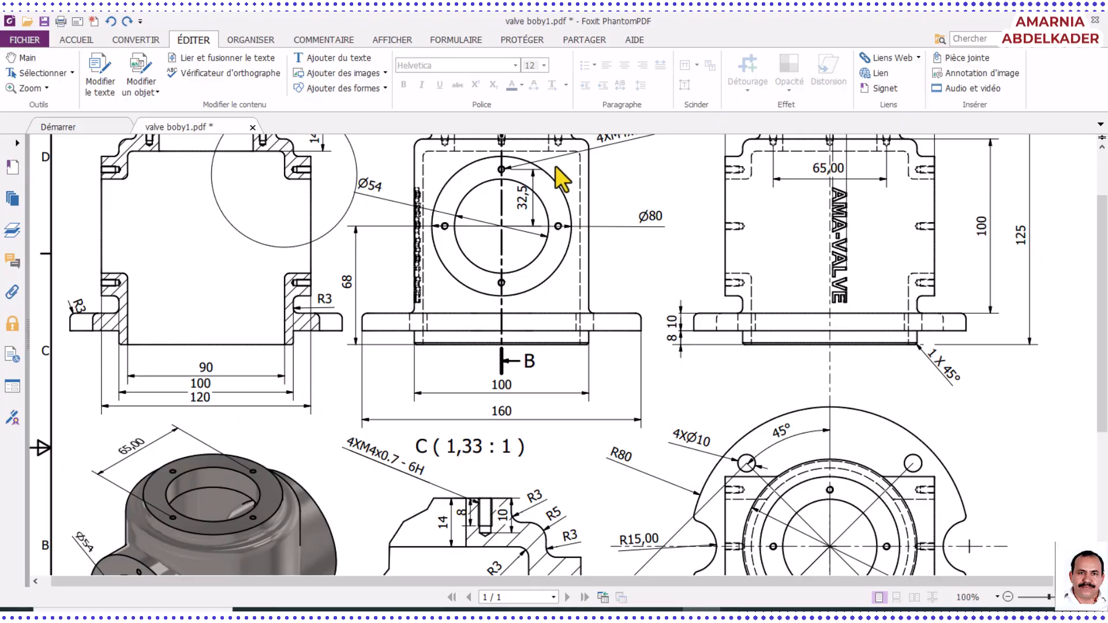
{"action": "scroll", "coordinate": [564, 173], "scroll_direction": "up", "scroll_amount": 1}
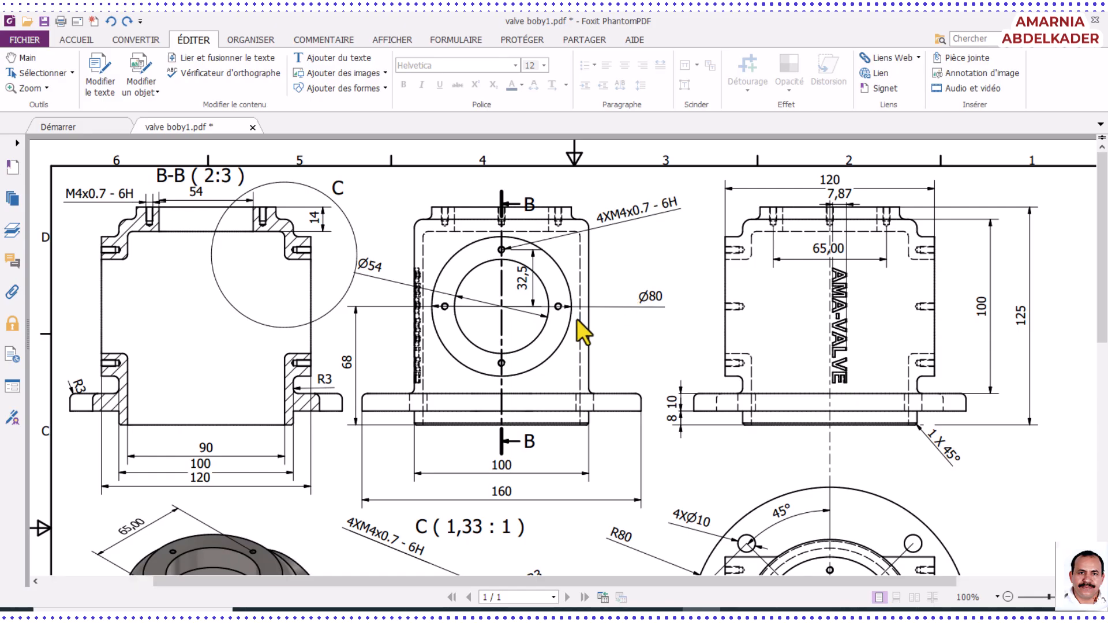
{"action": "scroll", "coordinate": [576, 317], "scroll_direction": "up", "scroll_amount": 2, "text": "ctrl"}
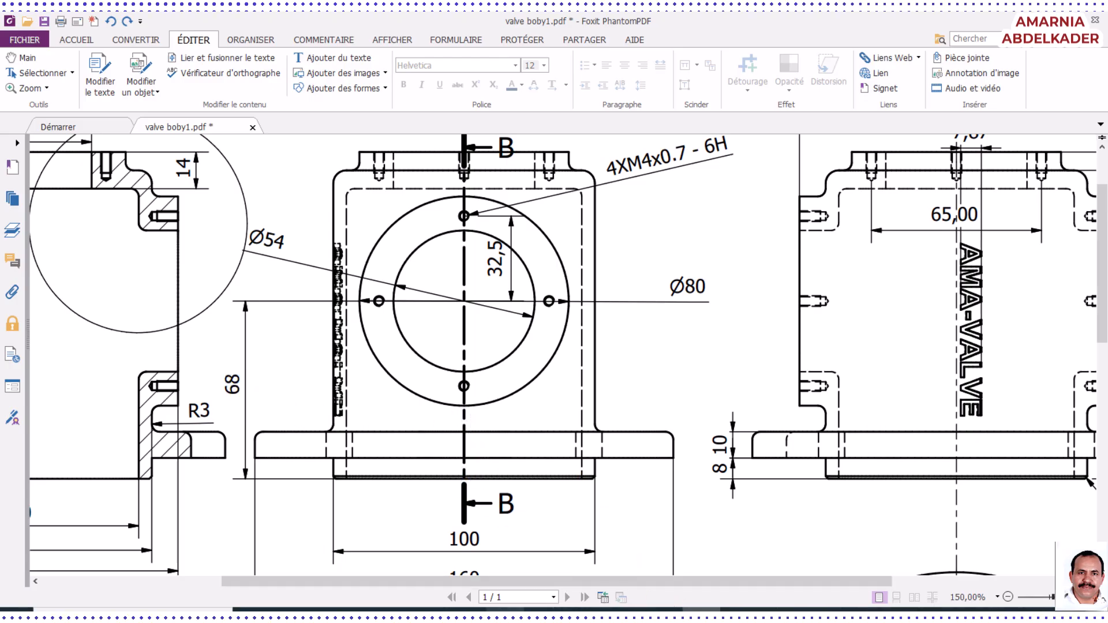
Return to Inventor and start a new 2D sketch on the XY origin plane of VALVE BODY2.ipt
{"action": "left_click", "coordinate": [281, 613]}
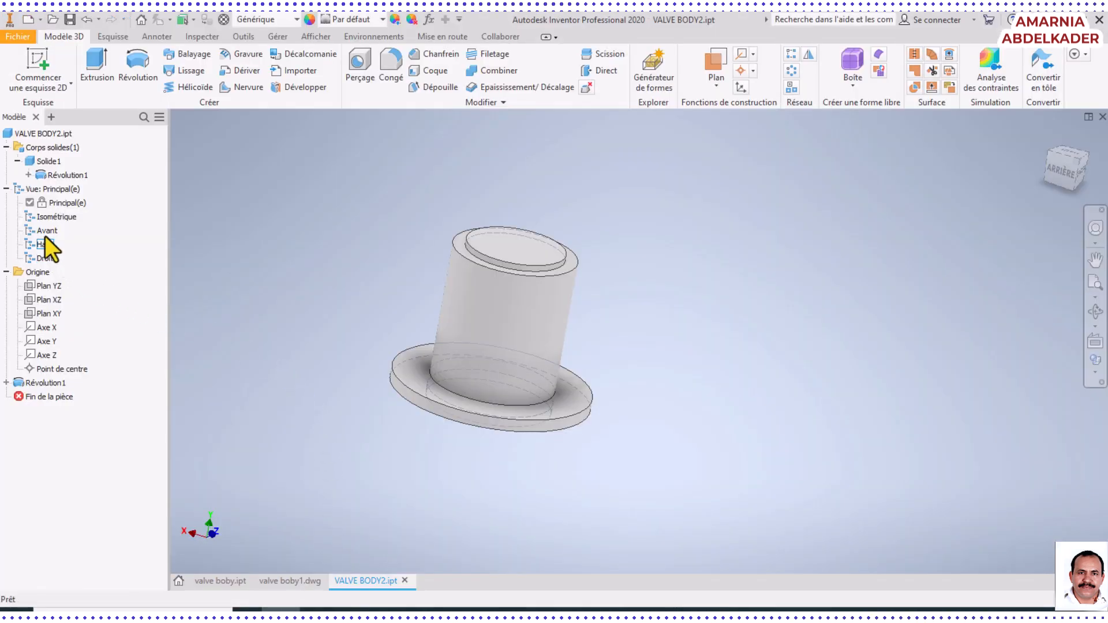
{"action": "left_click", "coordinate": [47, 316]}
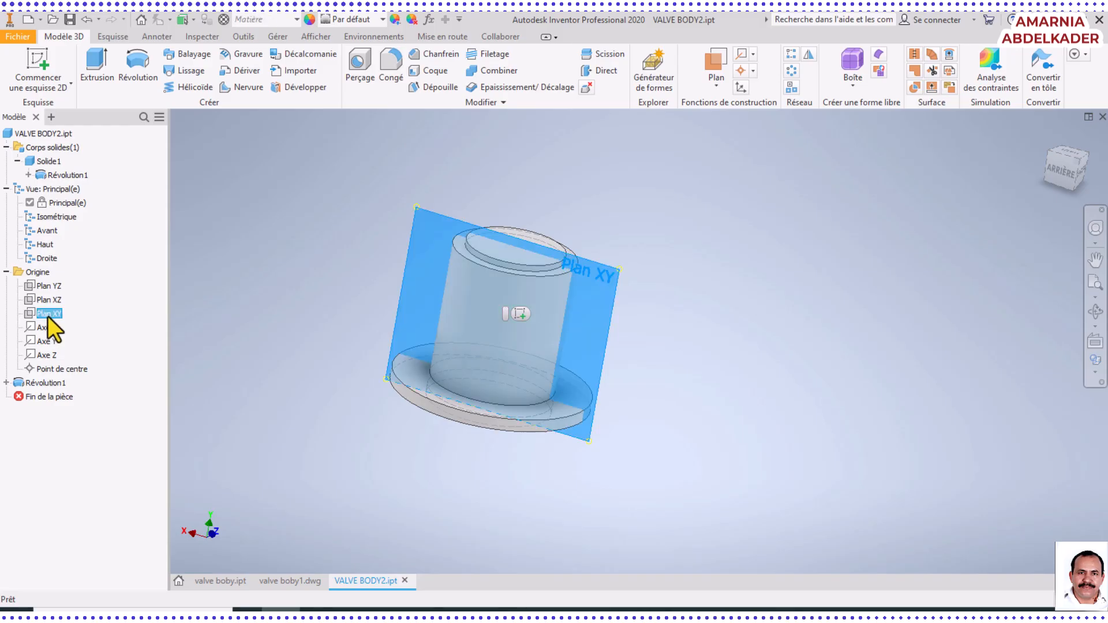
{"action": "left_click", "coordinate": [522, 315]}
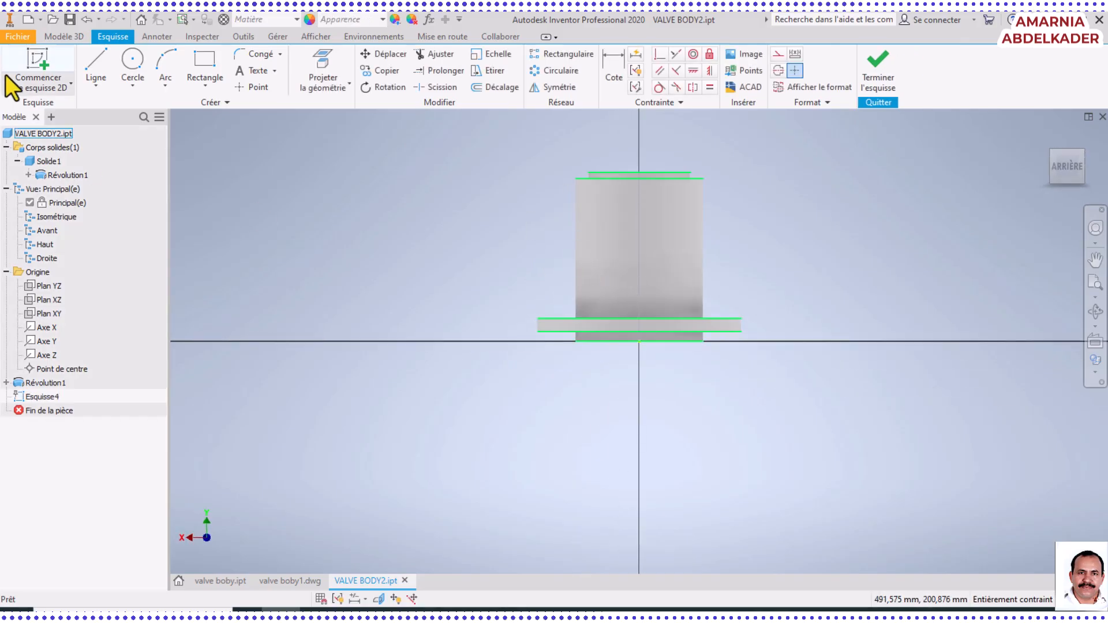
Draw a vertical line about 68 mm long upward from the origin along the body's axis
{"action": "left_click", "coordinate": [95, 61]}
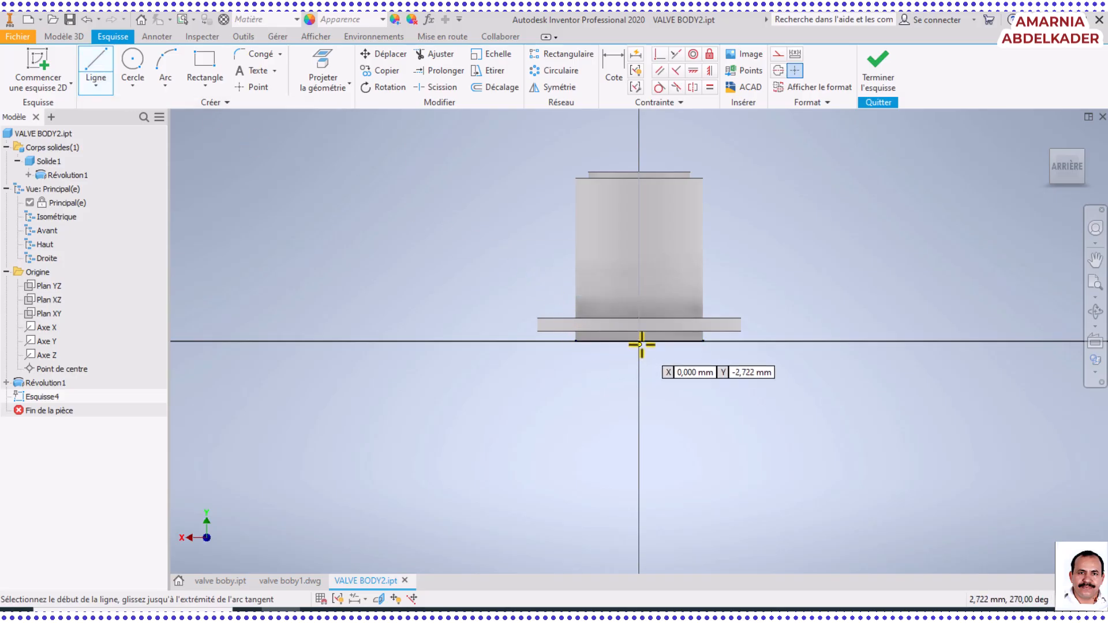
{"action": "scroll", "coordinate": [642, 341], "scroll_direction": "up", "scroll_amount": 5}
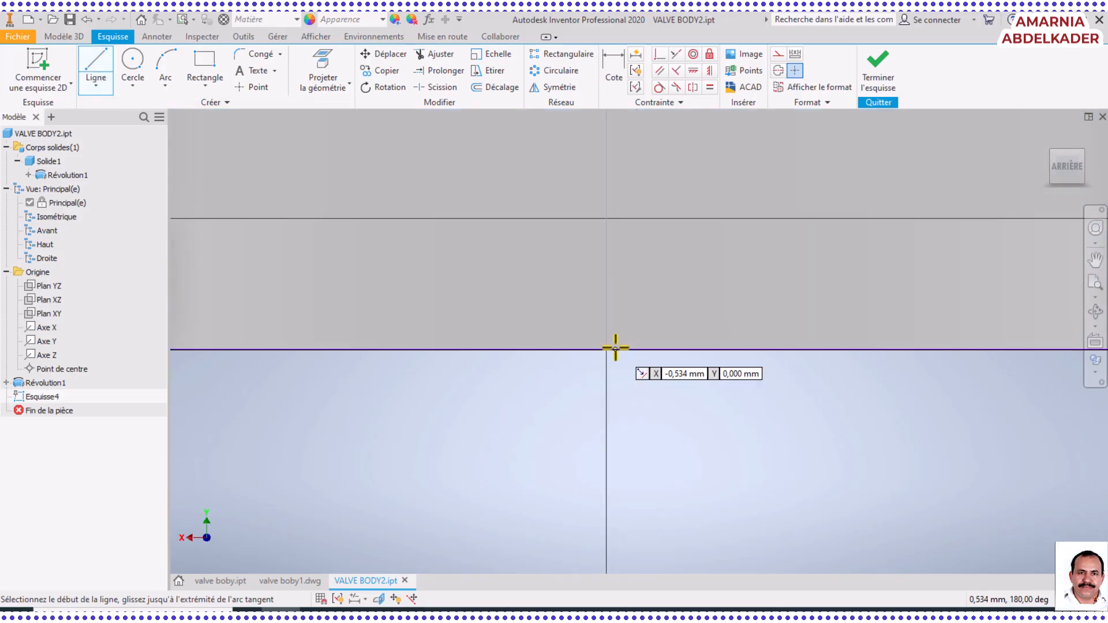
{"action": "scroll", "coordinate": [608, 350], "scroll_direction": "down", "scroll_amount": 5}
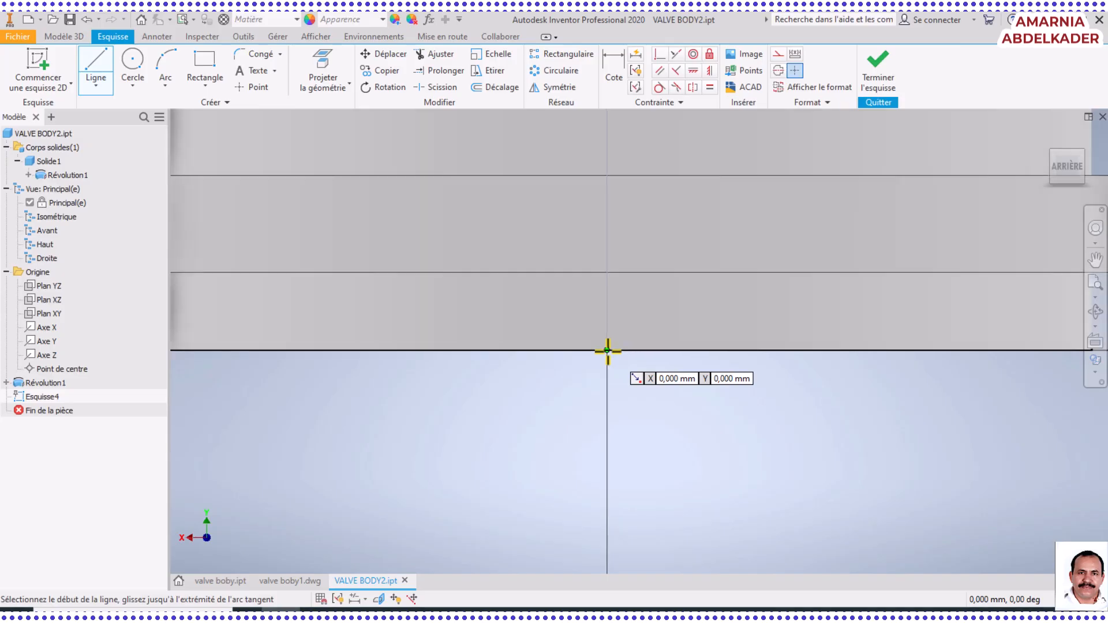
{"action": "left_click", "coordinate": [609, 351]}
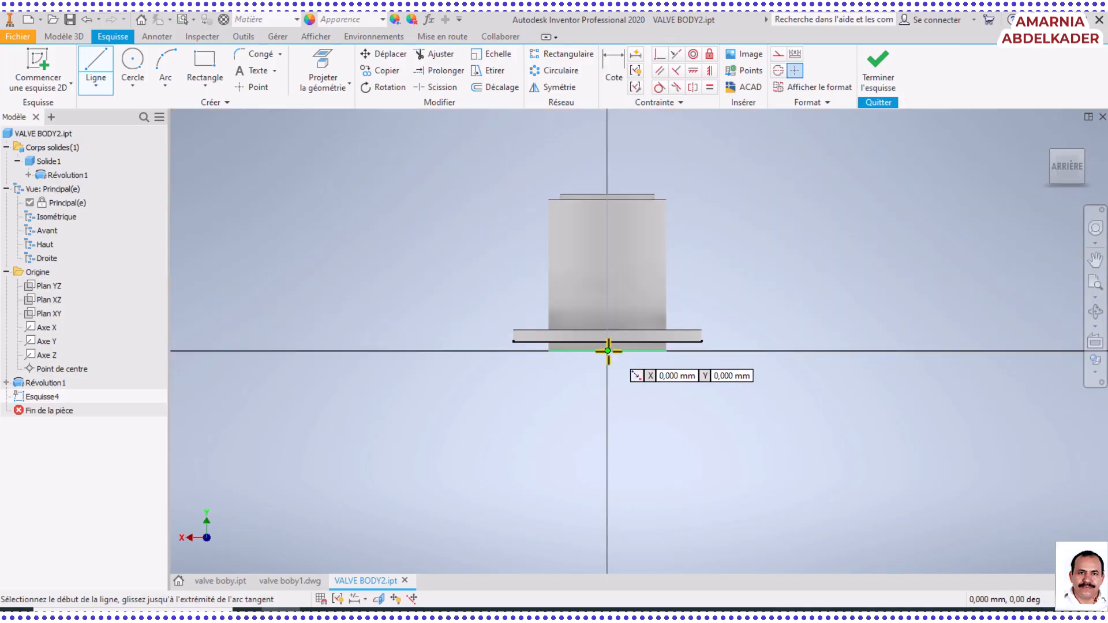
{"action": "left_click", "coordinate": [608, 351]}
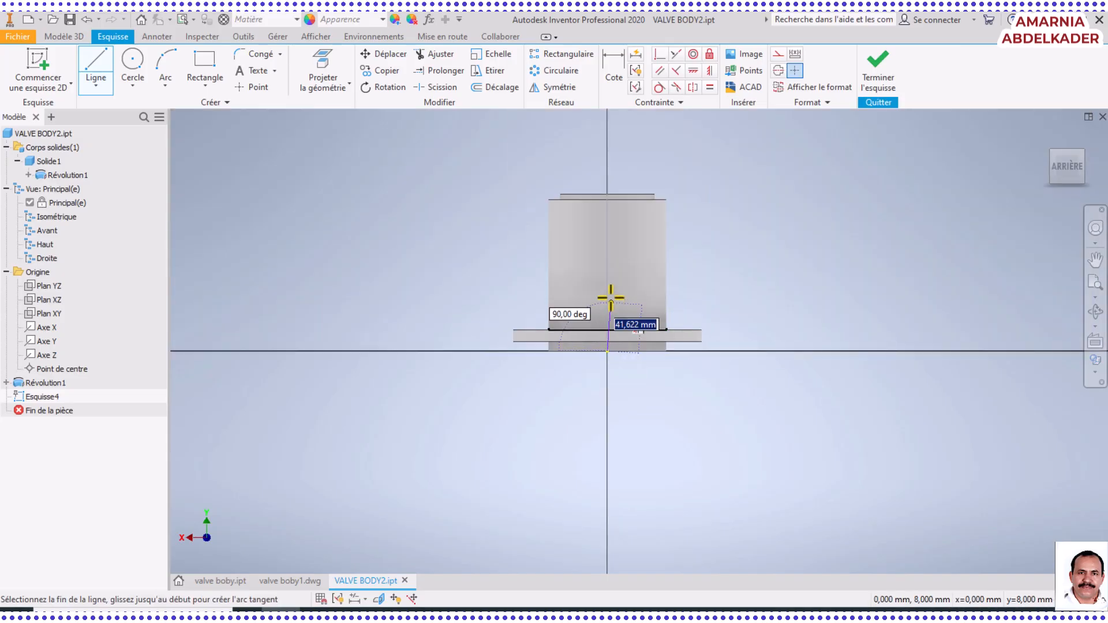
{"action": "left_click", "coordinate": [608, 271]}
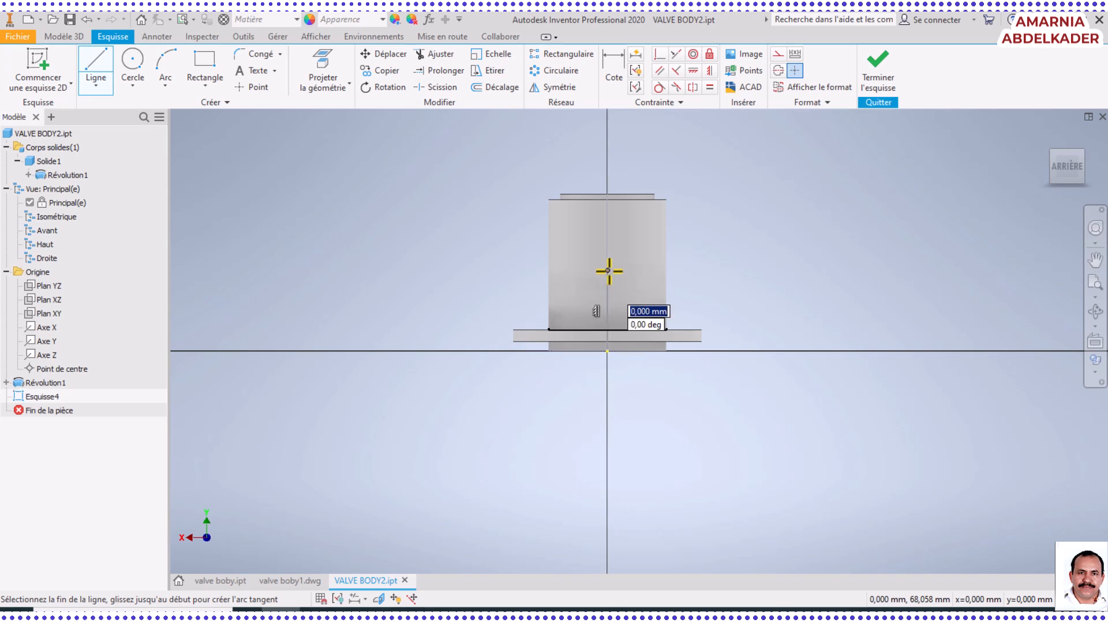
Finish the vertical line along the body's axis and convert it to a centreline
{"action": "right_click", "coordinate": [608, 270]}
{"action": "left_click", "coordinate": [648, 272]}
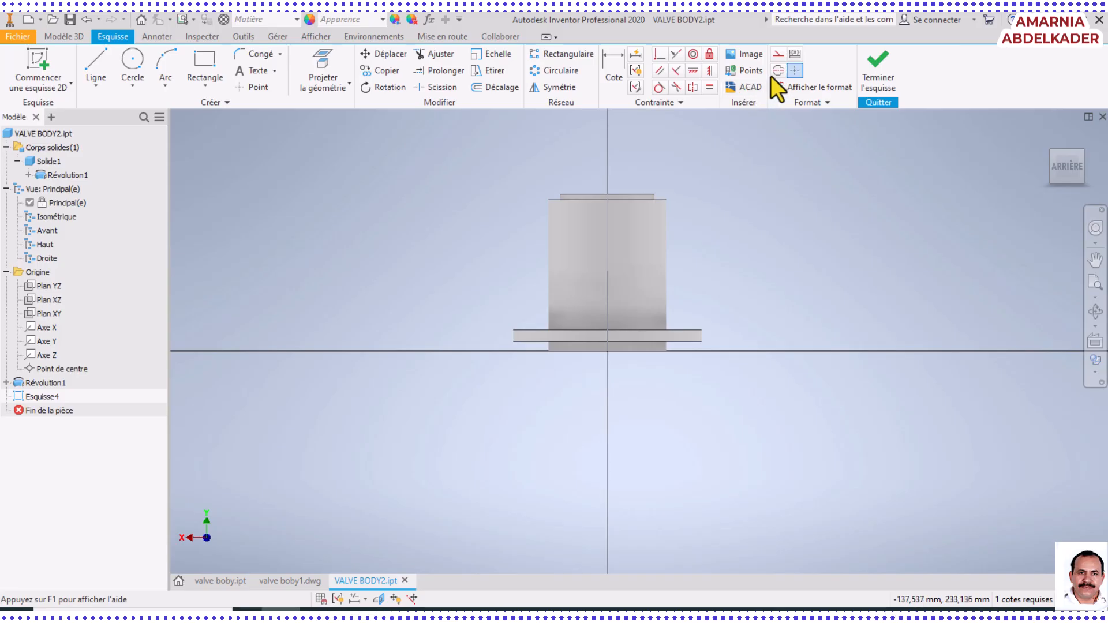
{"action": "left_click", "coordinate": [611, 292]}
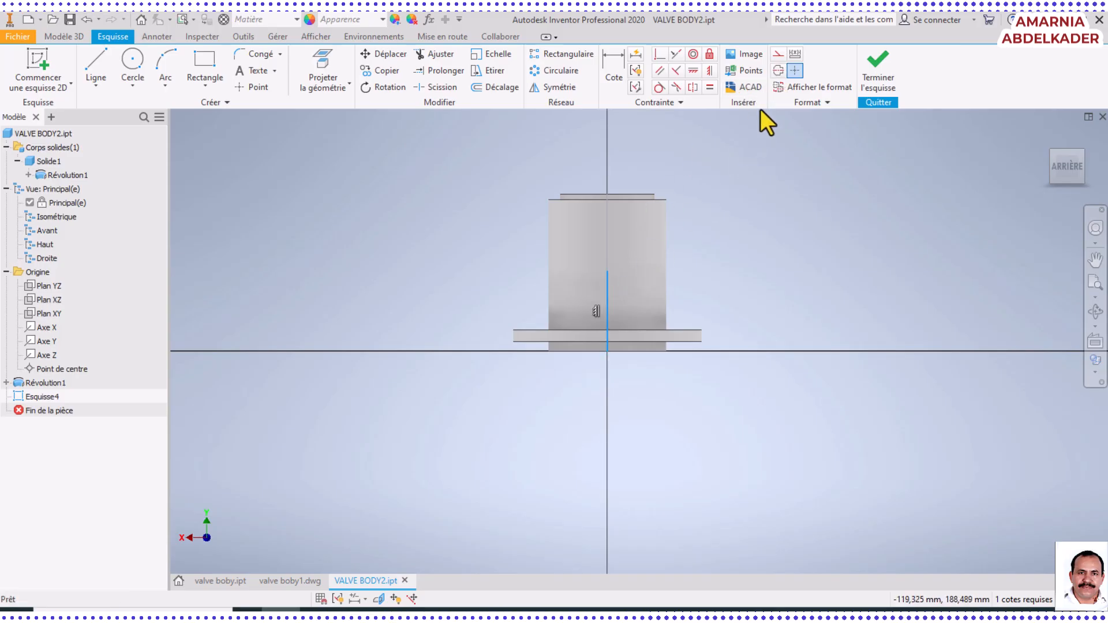
{"action": "left_click", "coordinate": [777, 70]}
{"action": "scroll", "coordinate": [596, 282], "scroll_direction": "up", "scroll_amount": 5}
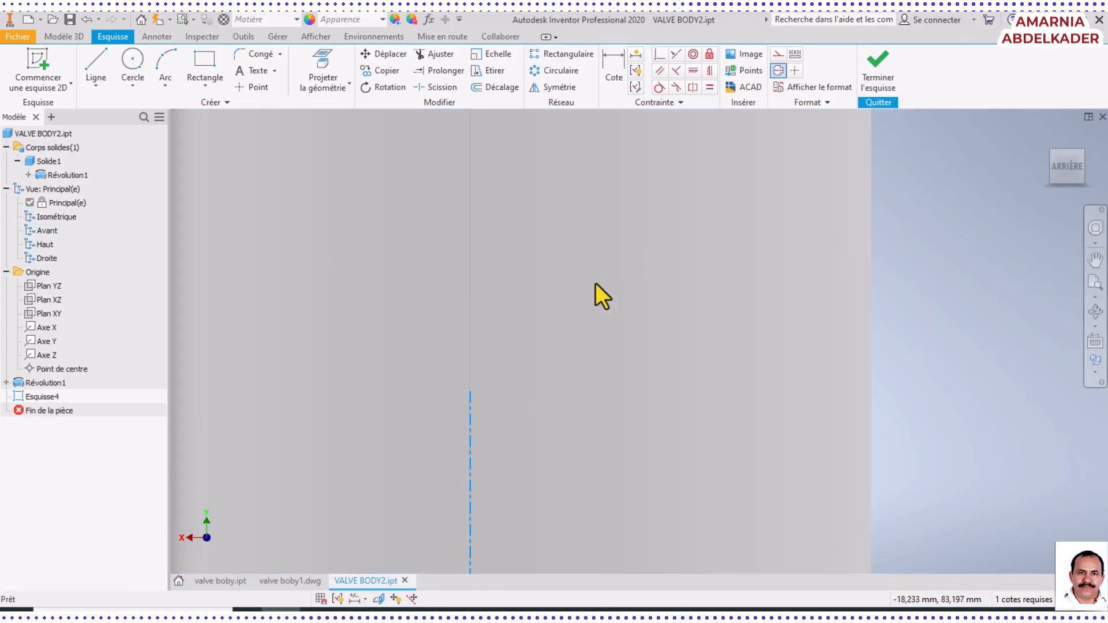
{"action": "scroll", "coordinate": [464, 408], "scroll_direction": "down", "scroll_amount": 2}
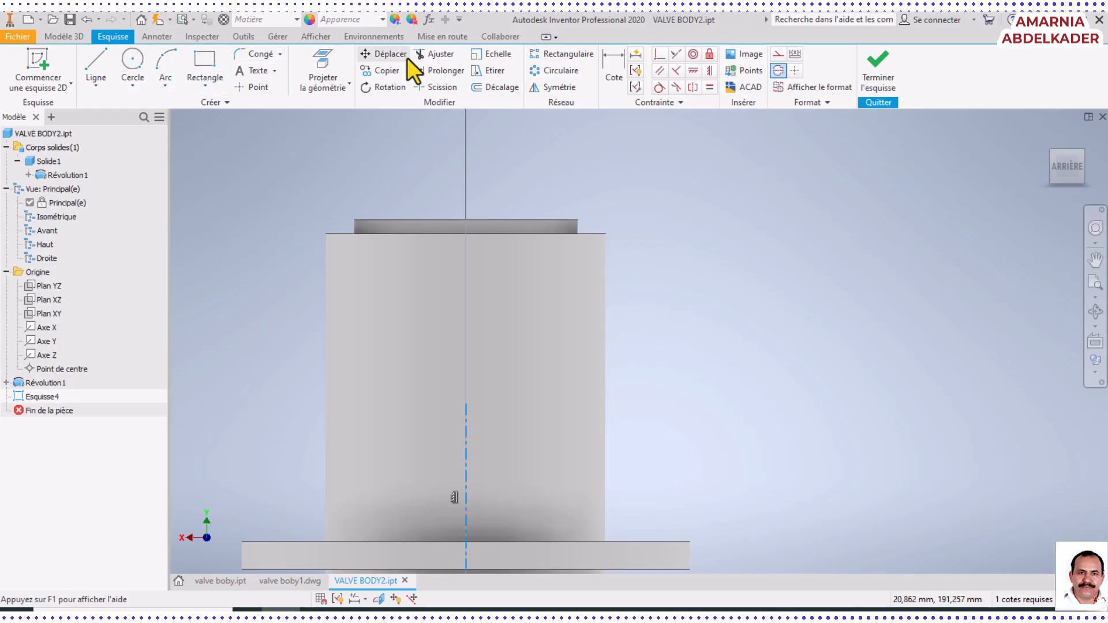
Check the port's centre height in valve boby1.pdf in Foxit PhantomPDF, return to Inventor and dimension the centreline's length as 68 mm
{"action": "left_click", "coordinate": [611, 65]}
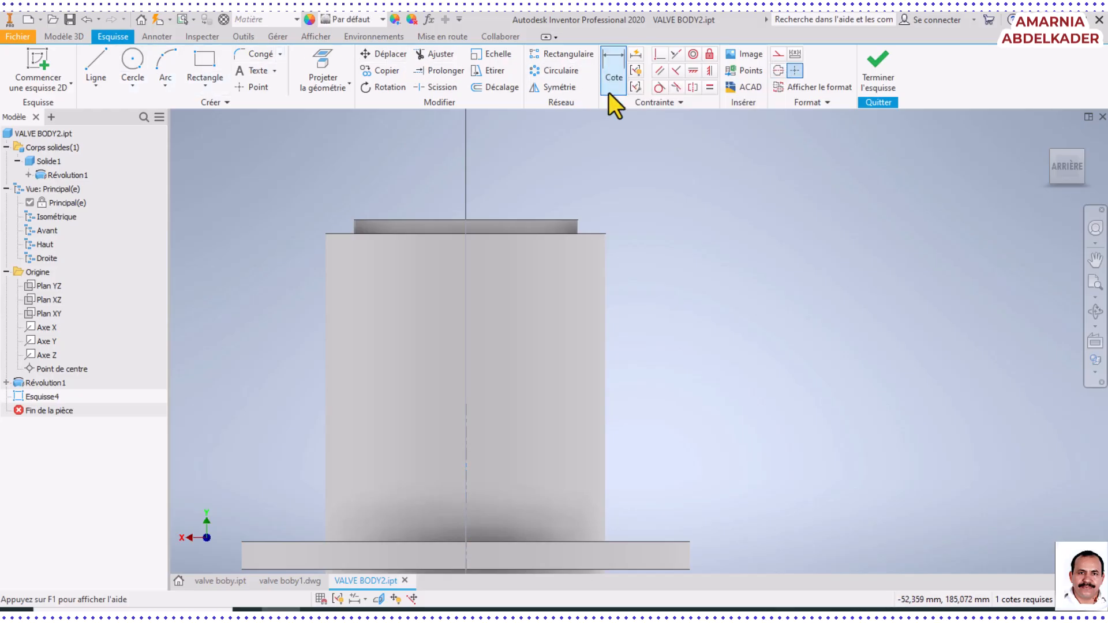
{"action": "left_click", "coordinate": [464, 496]}
{"action": "left_click", "coordinate": [284, 469]}
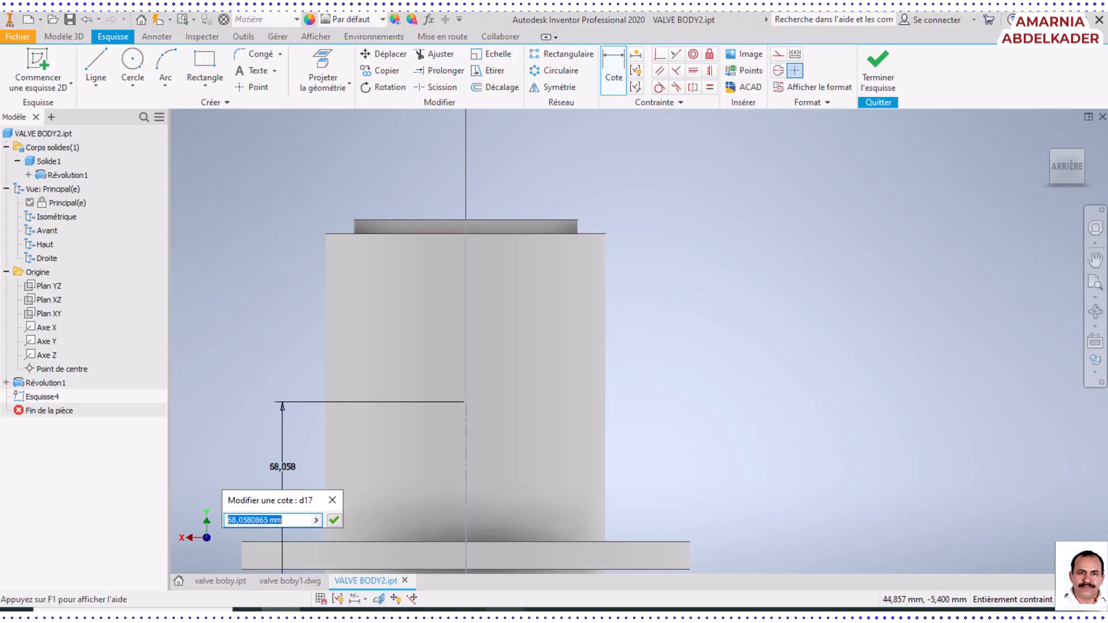
{"action": "left_click", "coordinate": [702, 612]}
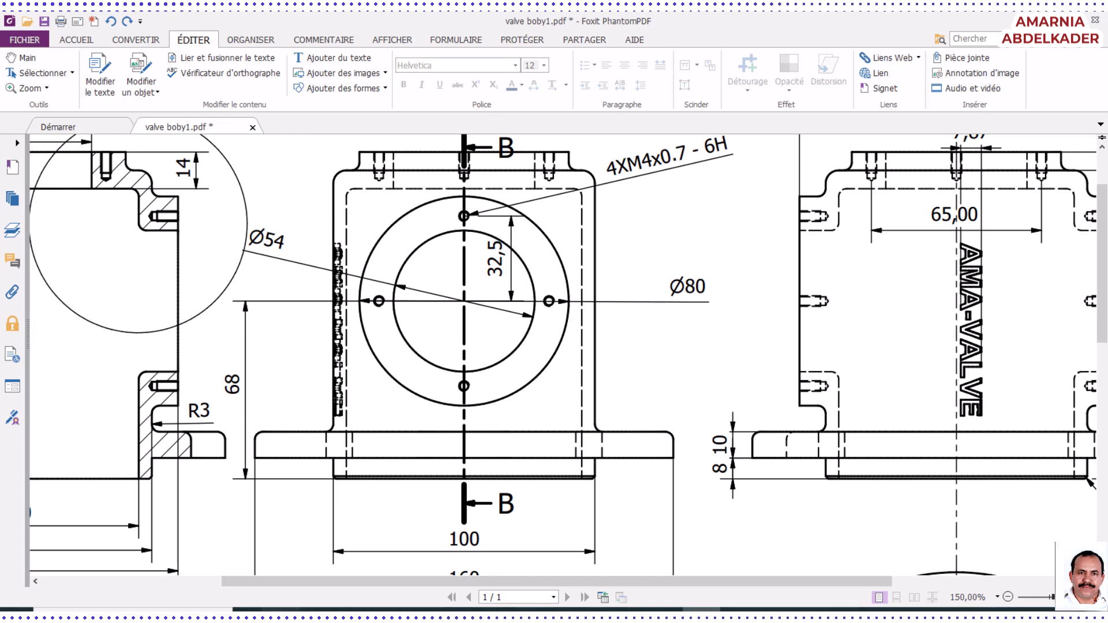
{"action": "left_click", "coordinate": [294, 611]}
{"action": "type", "text": "68"}
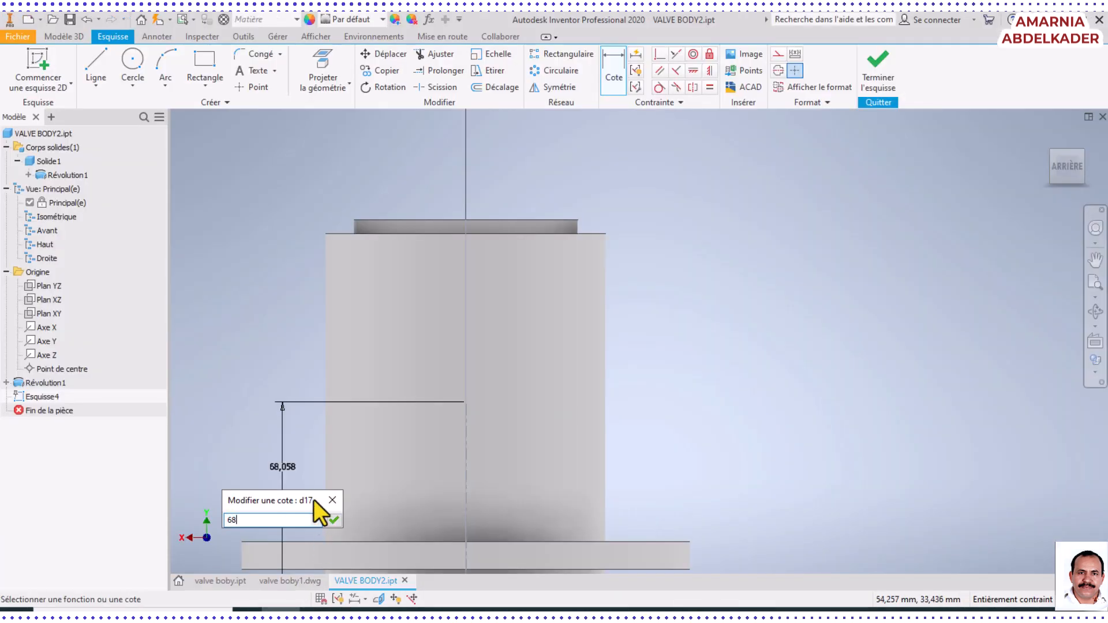
{"action": "key", "text": "Return"}
Draw a circle about 21 mm in diameter centred on the upper end of the centreline
{"action": "scroll", "coordinate": [314, 500], "scroll_direction": "up", "scroll_amount": 5}
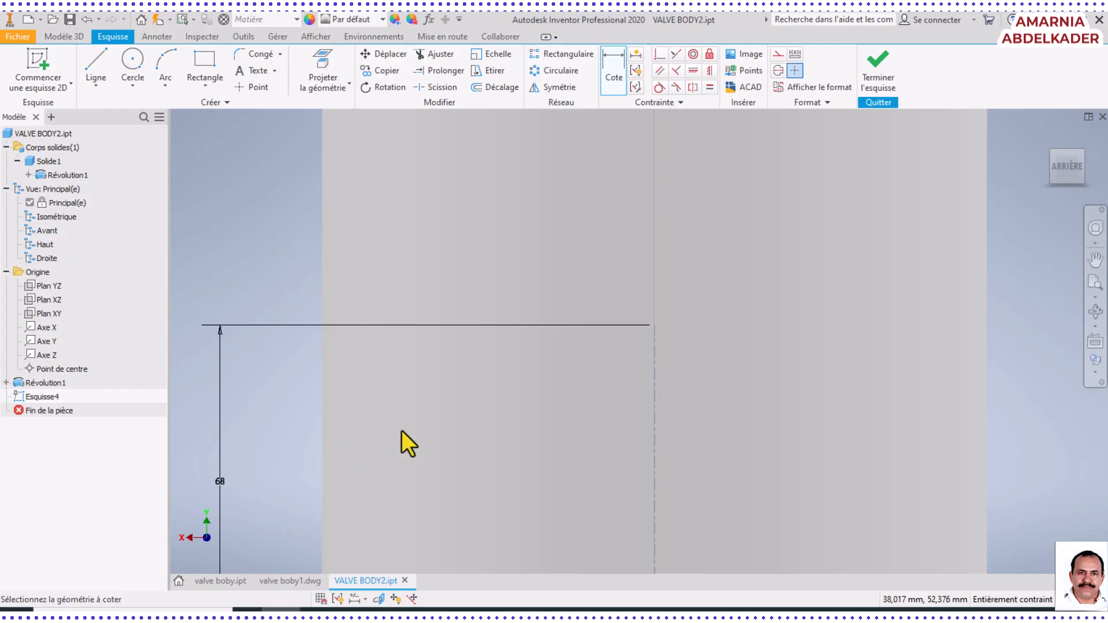
{"action": "scroll", "coordinate": [402, 430], "scroll_direction": "down", "scroll_amount": 5}
{"action": "left_click", "coordinate": [133, 61]}
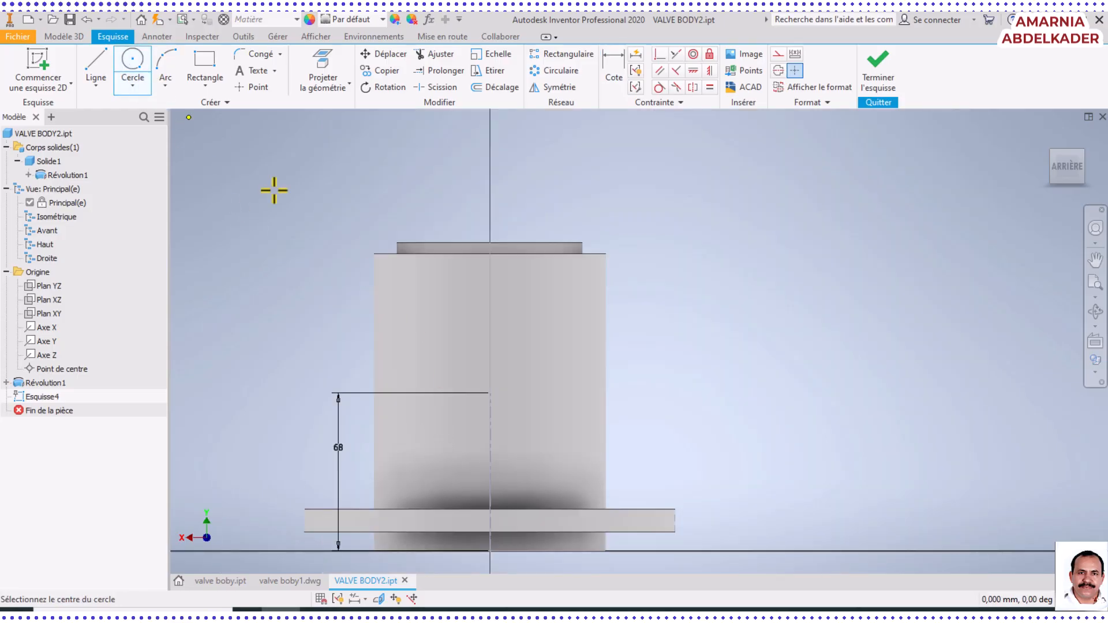
{"action": "scroll", "coordinate": [485, 403], "scroll_direction": "up", "scroll_amount": 5}
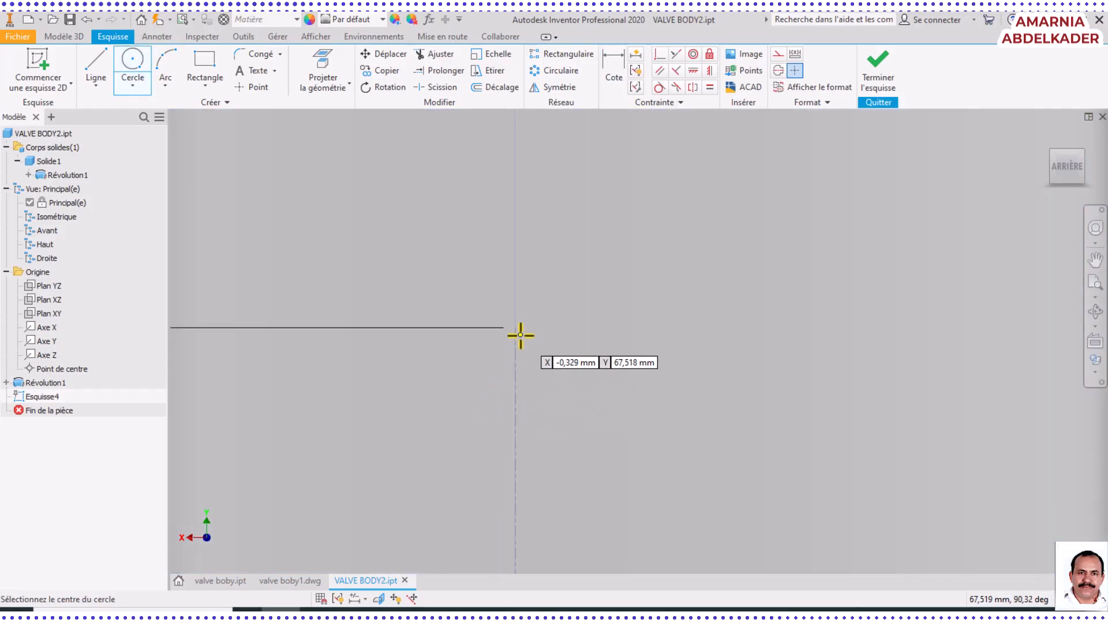
{"action": "left_click", "coordinate": [515, 329]}
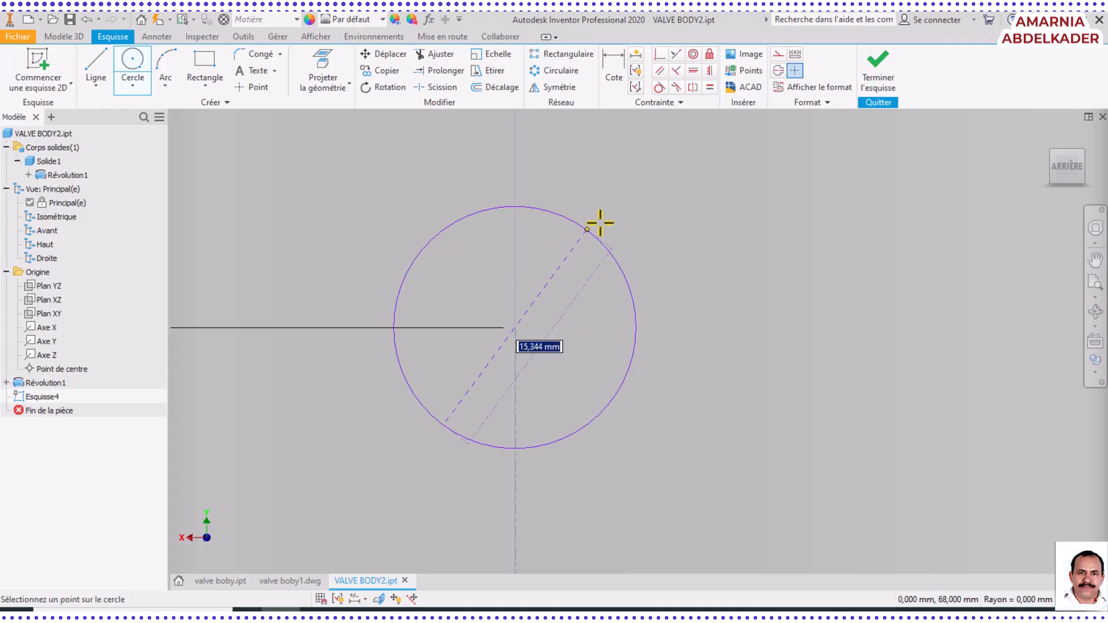
{"action": "left_click", "coordinate": [635, 210]}
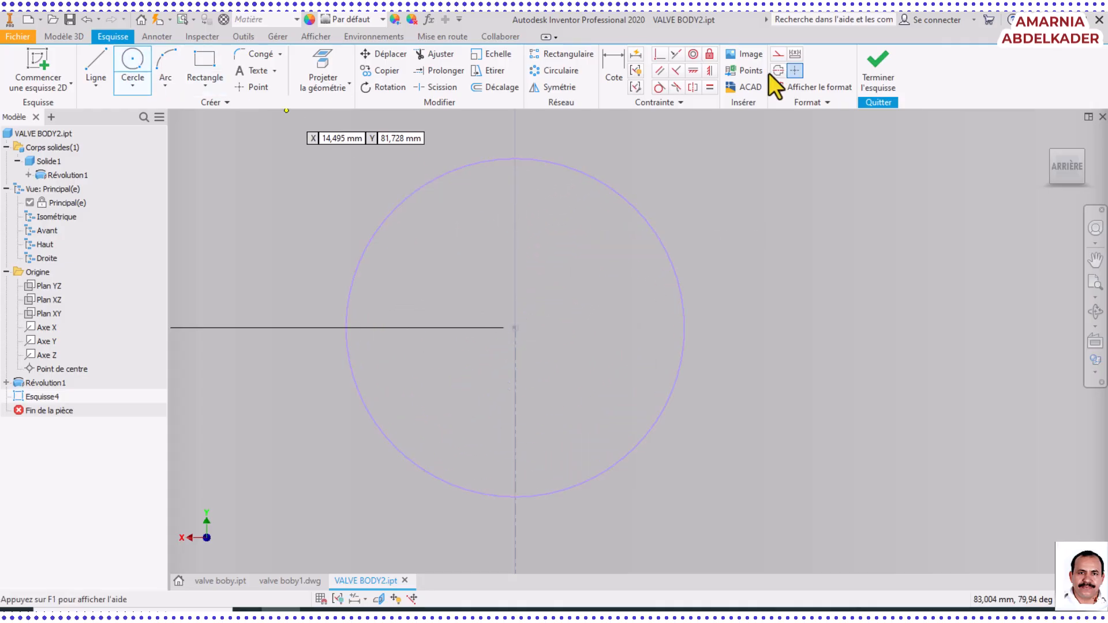
Dimension the circle's diameter as 80 mm and compare it with the front view in Foxit PhantomPDF before returning to Inventor
{"action": "left_click", "coordinate": [616, 67]}
{"action": "left_click", "coordinate": [656, 236]}
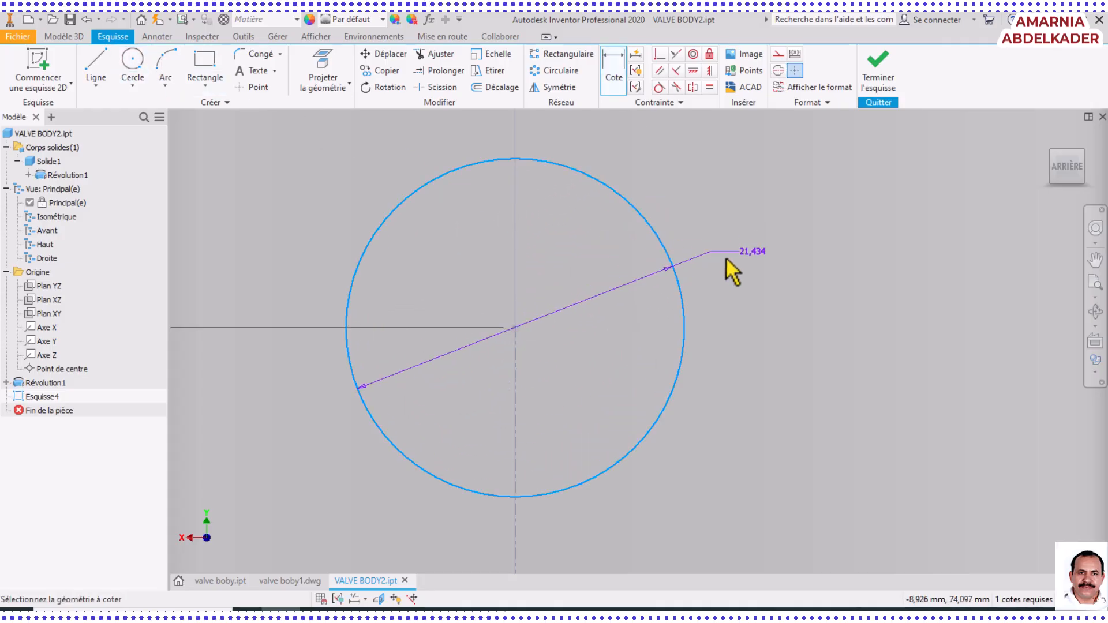
{"action": "left_click", "coordinate": [792, 280]}
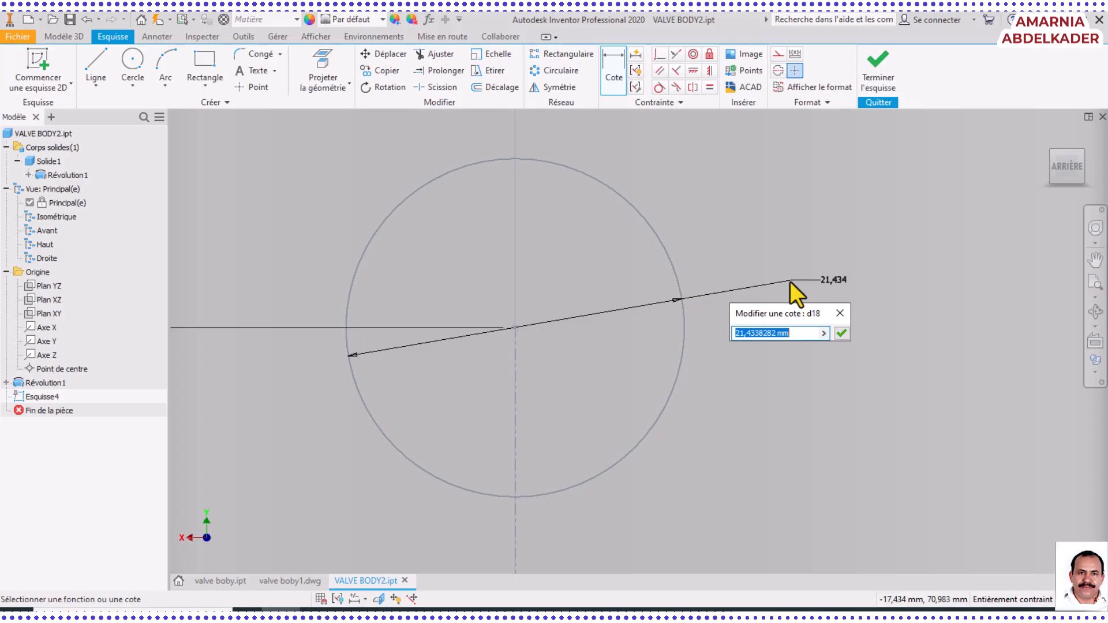
{"action": "type", "text": "80"}
{"action": "key", "text": "Return"}
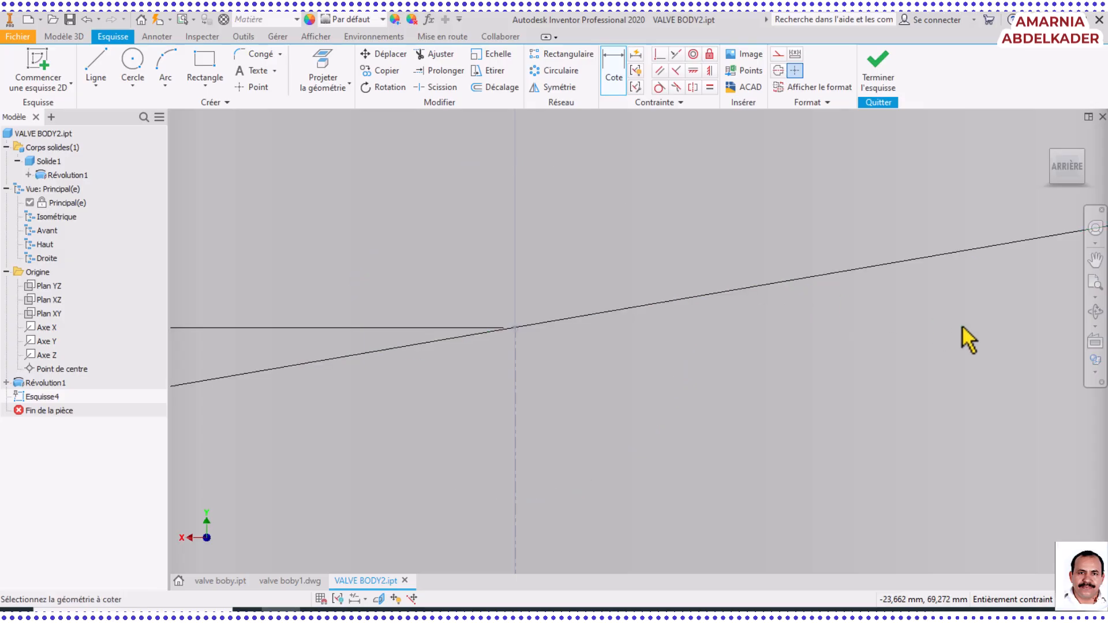
{"action": "left_click", "coordinate": [1094, 284]}
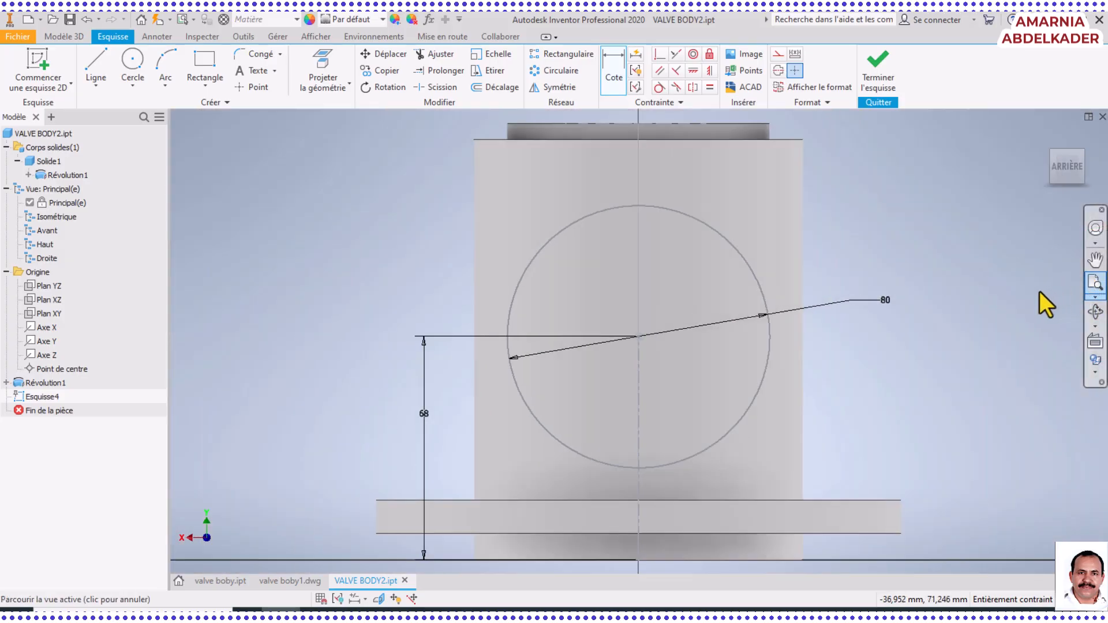
{"action": "left_click", "coordinate": [701, 614]}
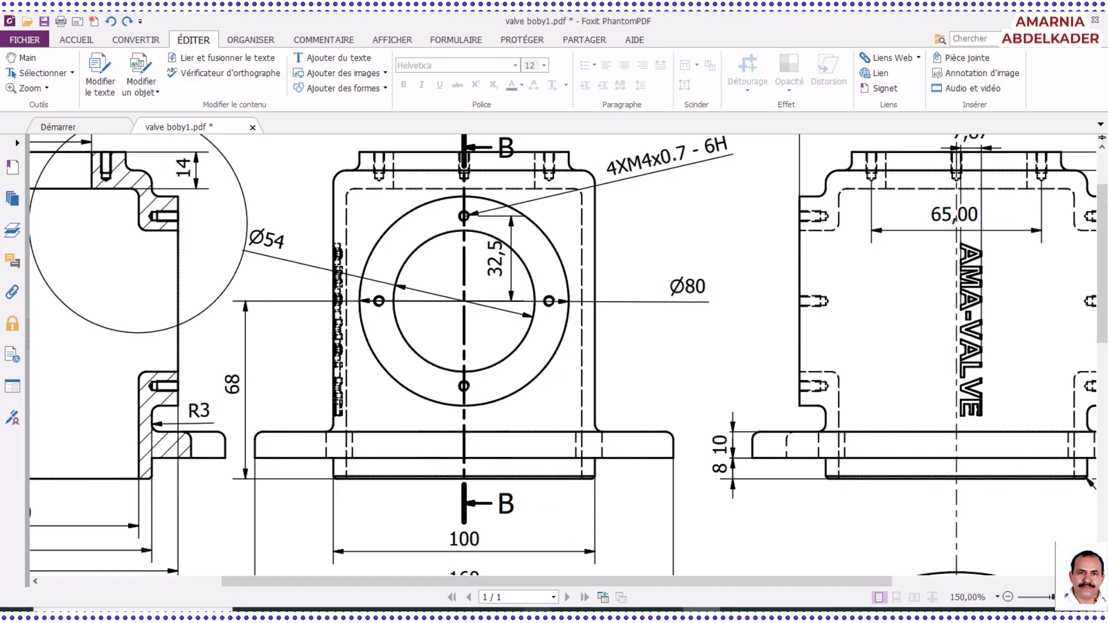
{"action": "left_click", "coordinate": [282, 614]}
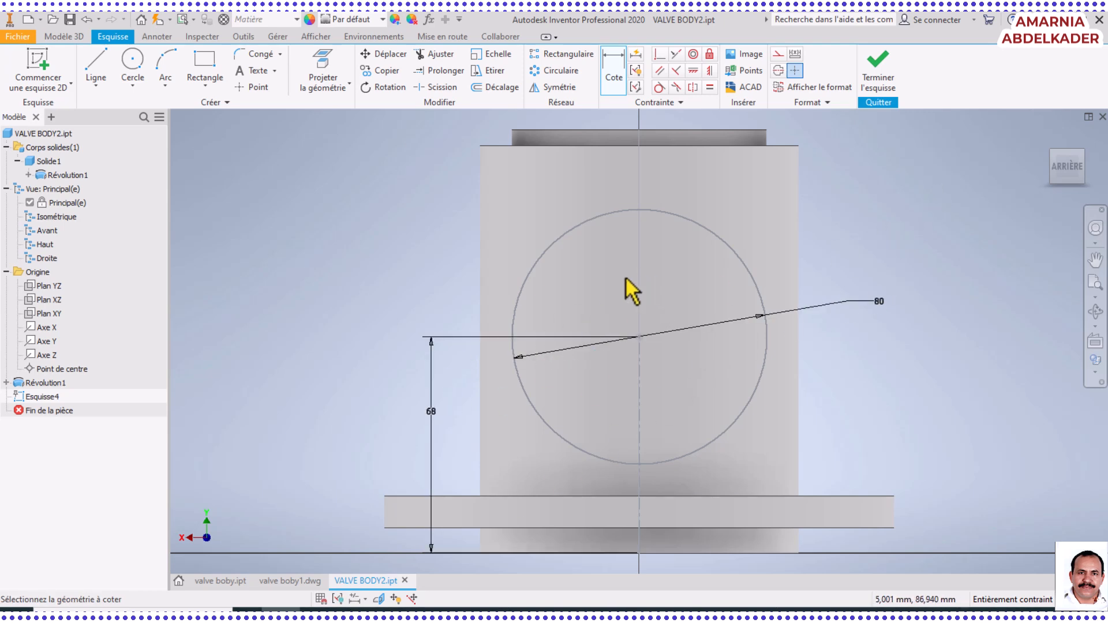
Start an extrusion of the 80 mm circle with its direction symmetric about the sketch plane
{"action": "left_click", "coordinate": [1096, 313]}
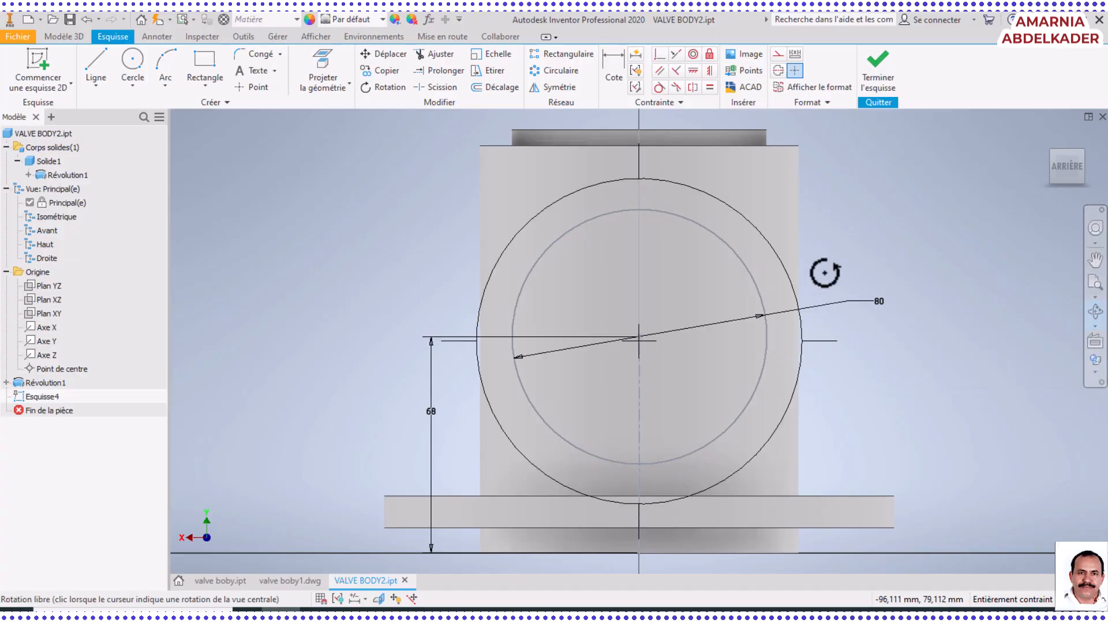
{"action": "left_click_drag", "start_coordinate": [764, 271], "coordinate": [680, 302]}
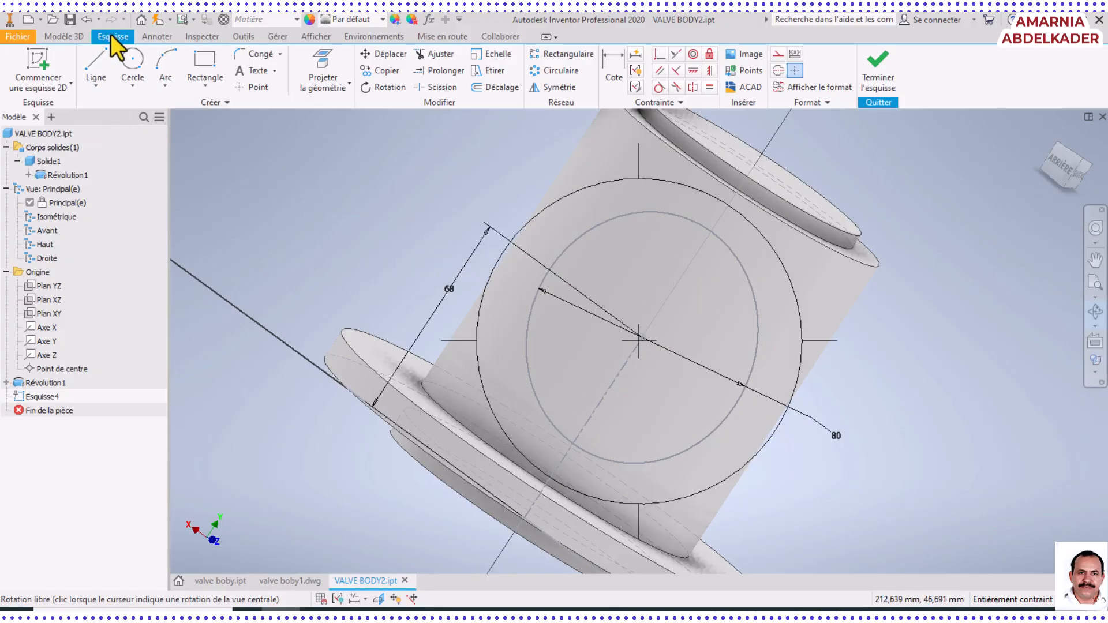
{"action": "left_click", "coordinate": [65, 38]}
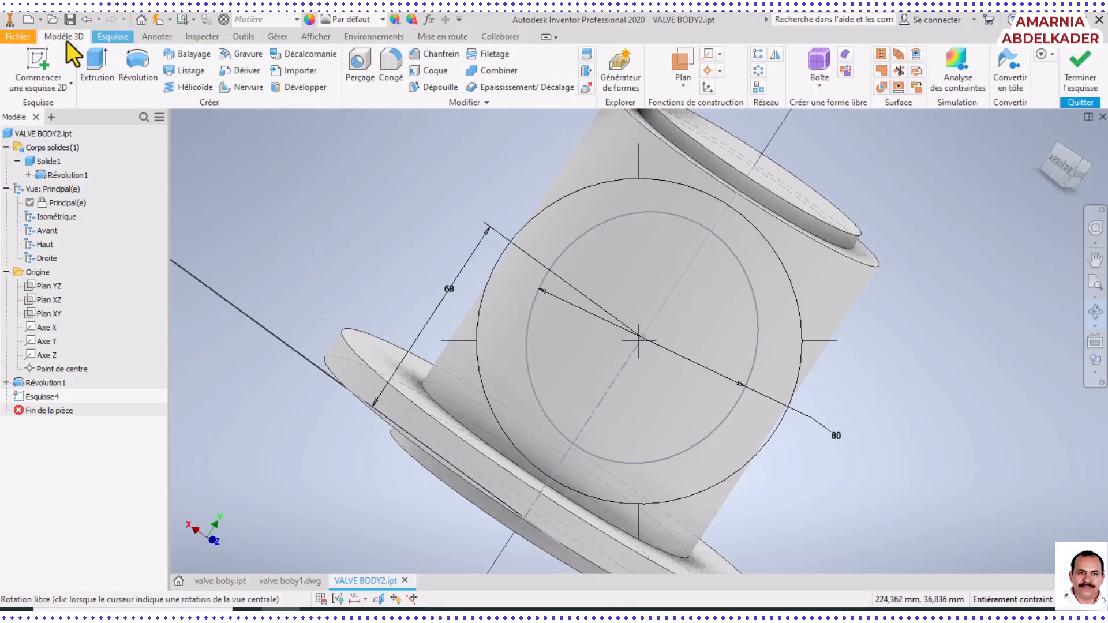
{"action": "left_click", "coordinate": [92, 67]}
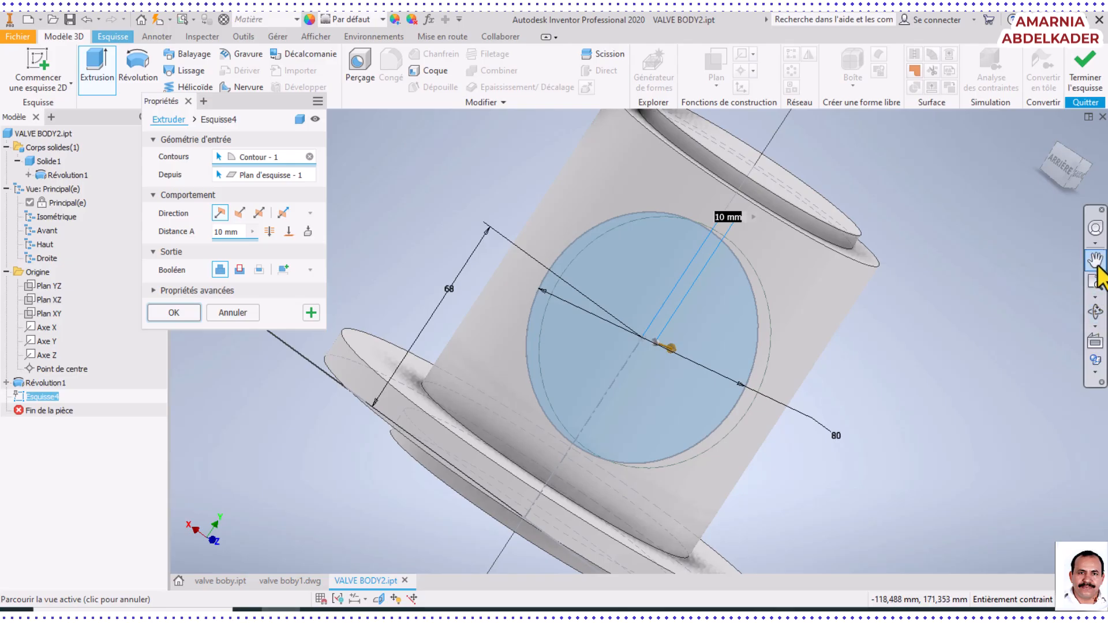
{"action": "left_click", "coordinate": [1098, 321]}
{"action": "left_click_drag", "start_coordinate": [754, 317], "coordinate": [722, 297]}
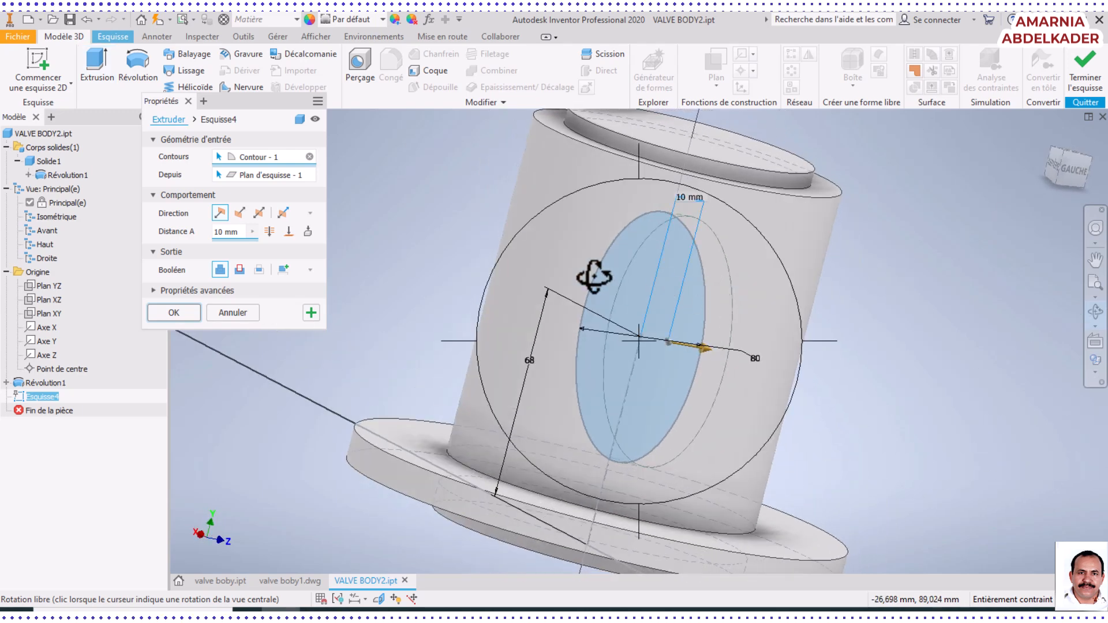
{"action": "right_click", "coordinate": [434, 234]}
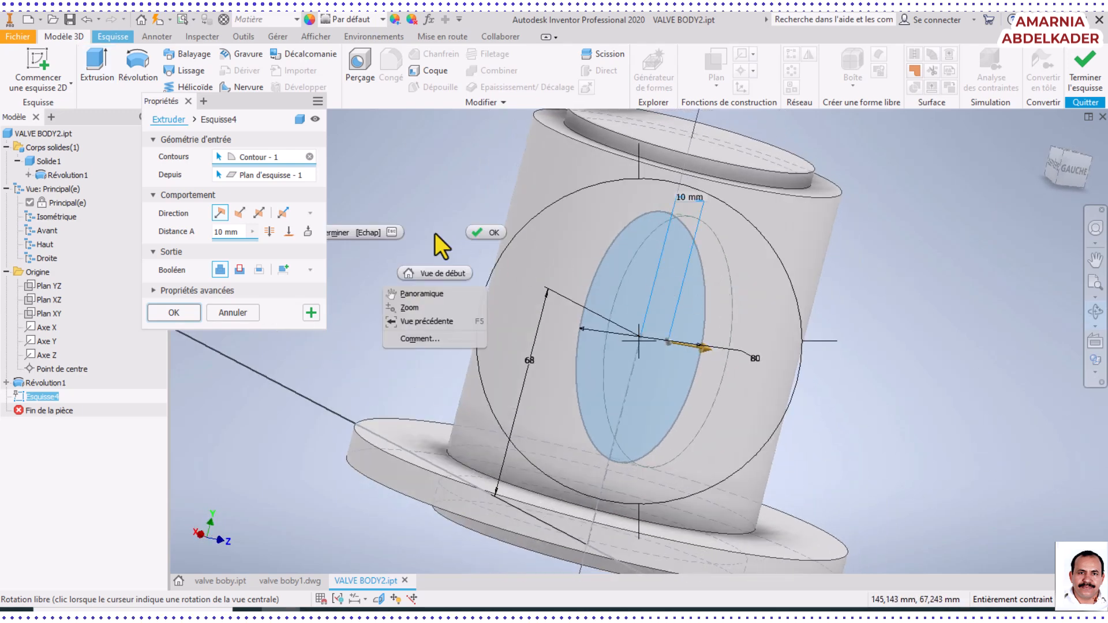
{"action": "left_click", "coordinate": [480, 233]}
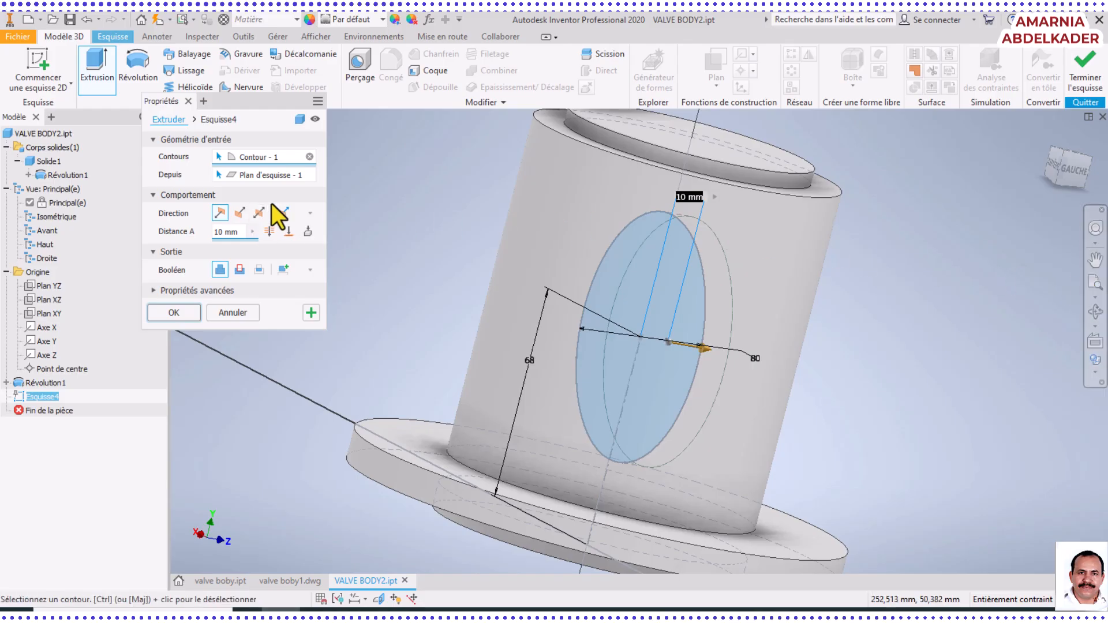
{"action": "left_click", "coordinate": [258, 211]}
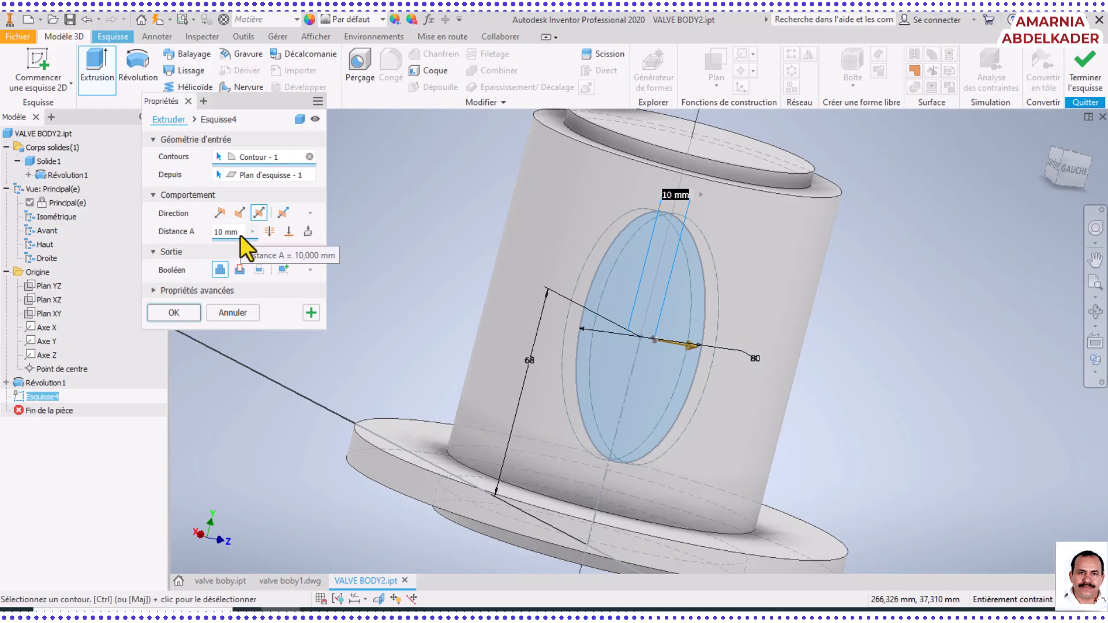
Look up the overall port length in the Foxit PhantomPDF drawing, return to Inventor and complete the symmetric extrusion at 120 mm, joined to the body
{"action": "left_click_drag", "start_coordinate": [241, 234], "coordinate": [209, 234]}
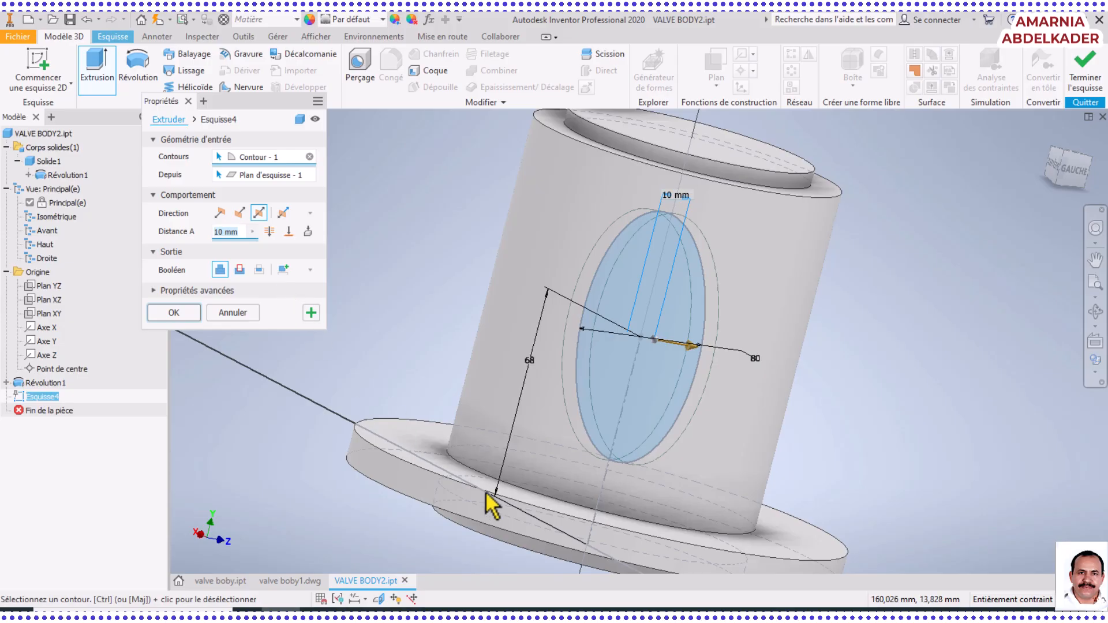
{"action": "left_click", "coordinate": [701, 614]}
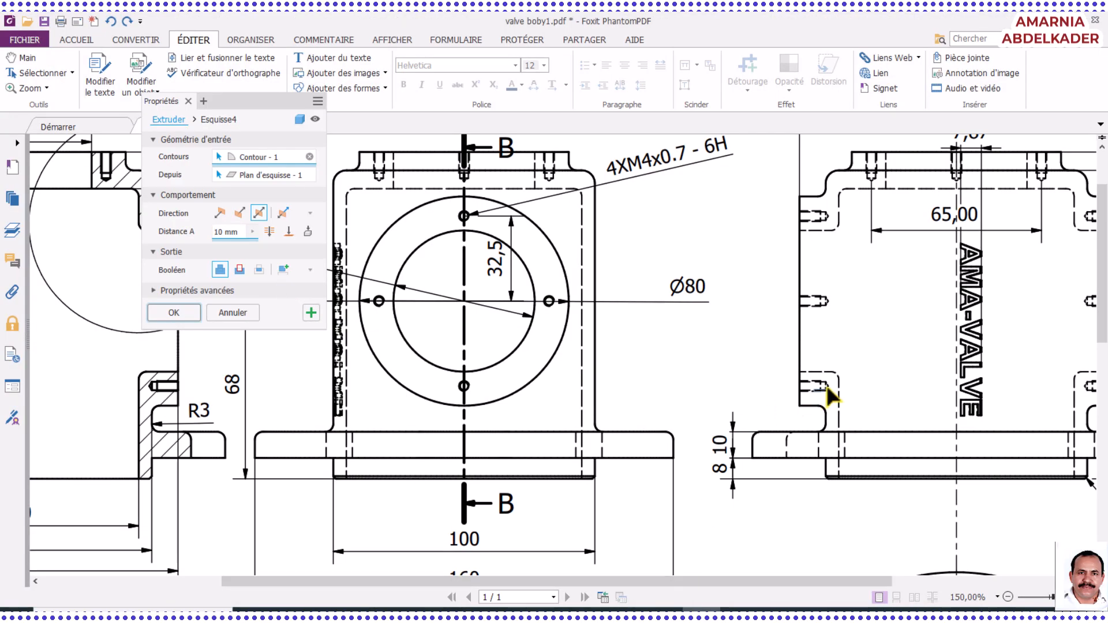
{"action": "scroll", "coordinate": [835, 387], "scroll_direction": "up", "scroll_amount": 3}
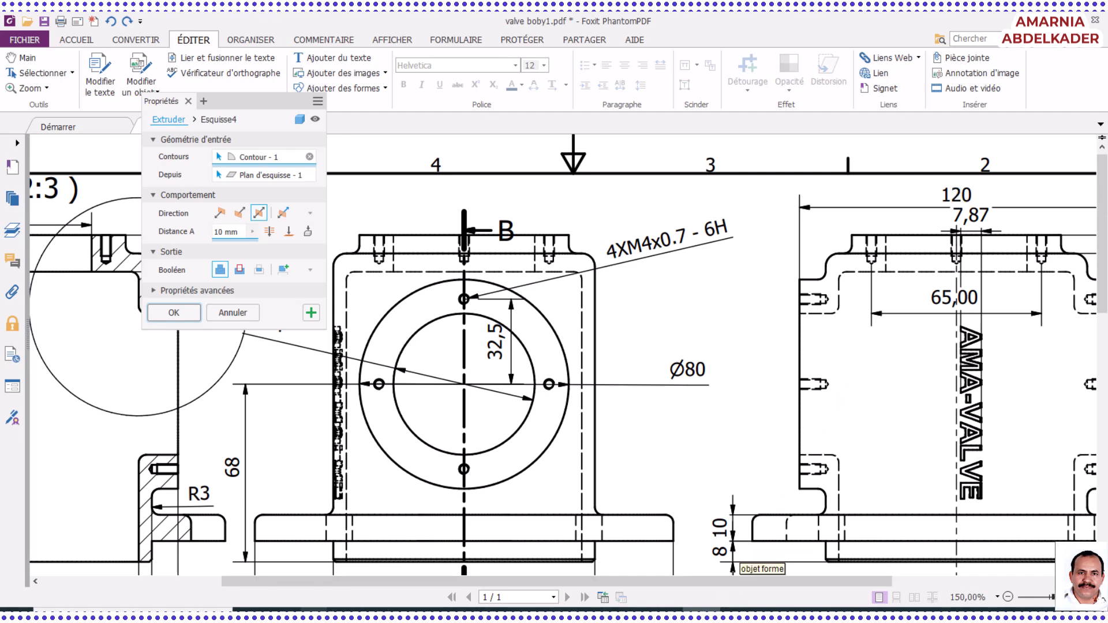
{"action": "key", "text": "alt+Tab"}
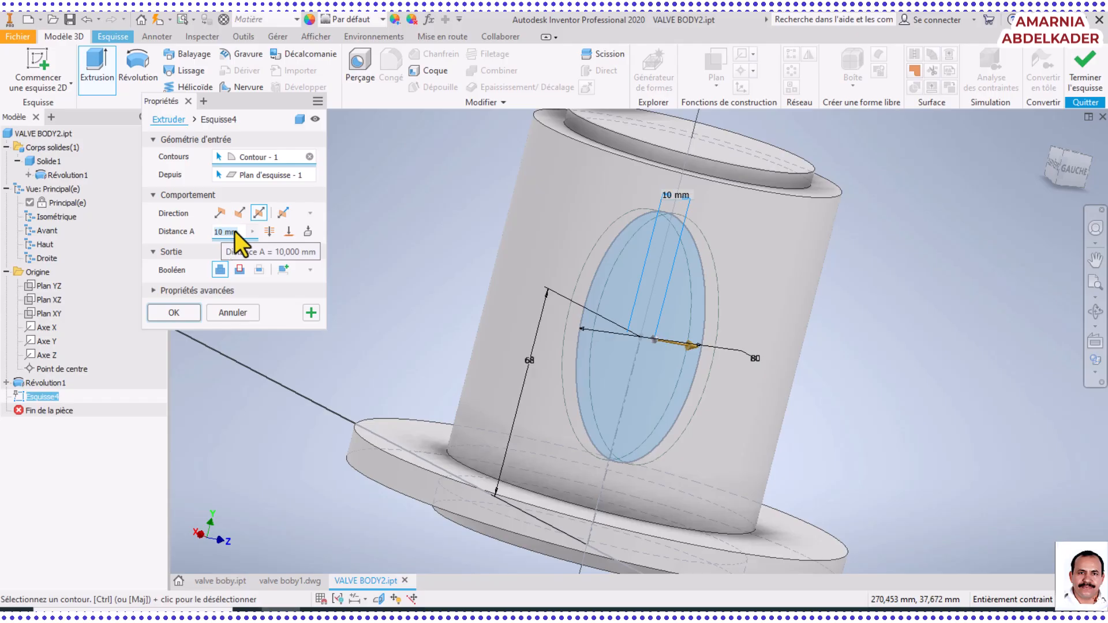
{"action": "type", "text": "120"}
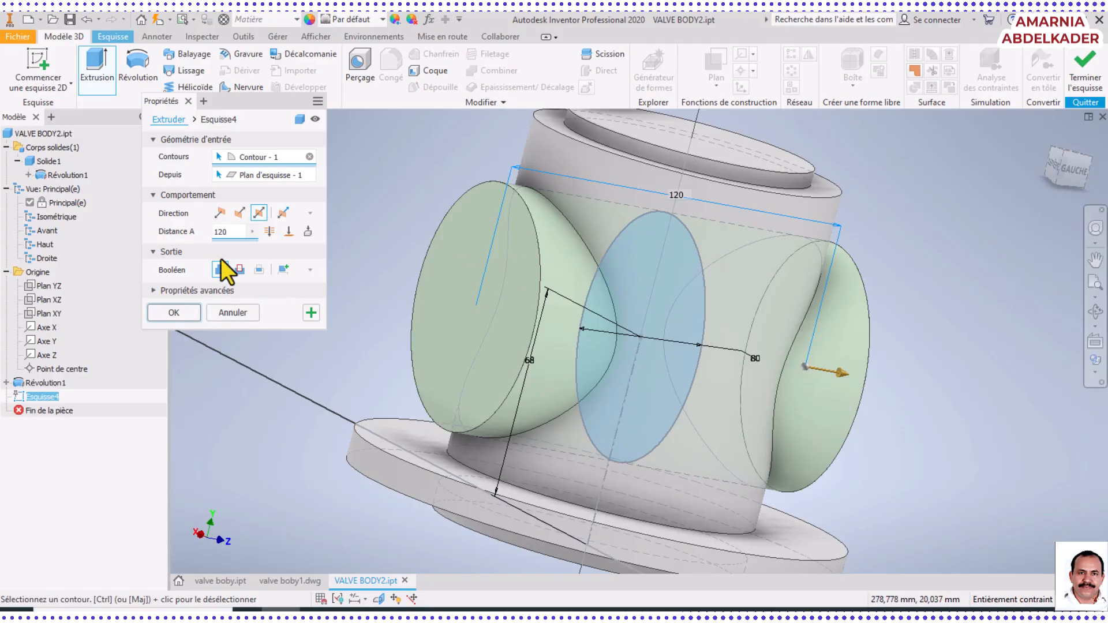
{"action": "middle_click_drag", "start_coordinate": [732, 309], "coordinate": [754, 366]}
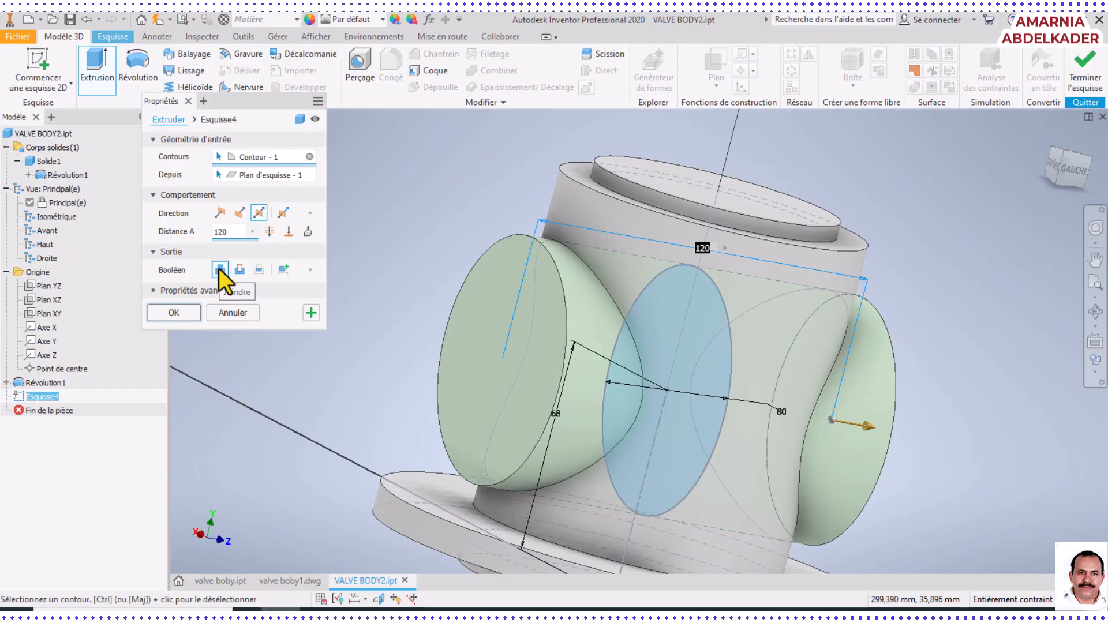
{"action": "left_click", "coordinate": [172, 312]}
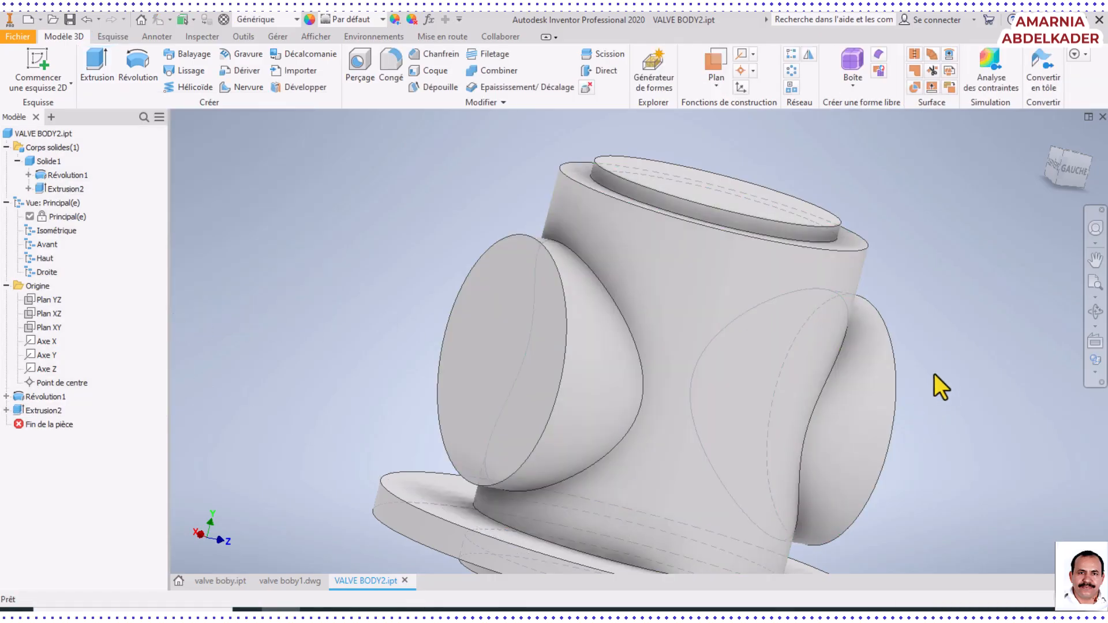
{"action": "middle_click_drag", "start_coordinate": [935, 371], "coordinate": [873, 334], "text": "shift"}
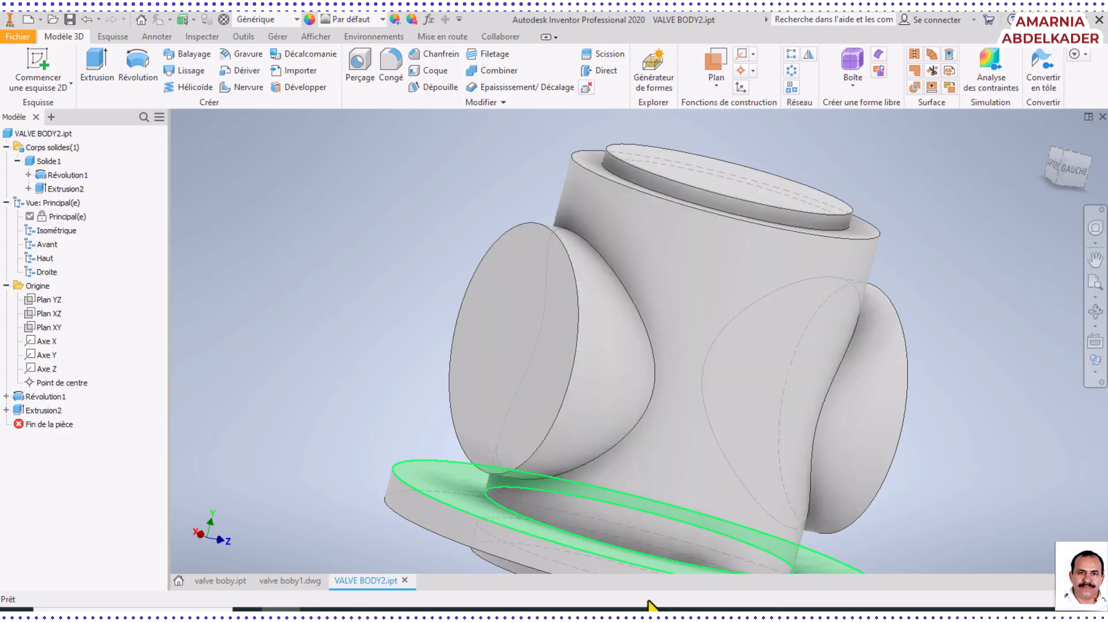
Look up the side port's bore diameter on the front view in Foxit PhantomPDF, and return to Inventor
{"action": "left_click", "coordinate": [692, 609]}
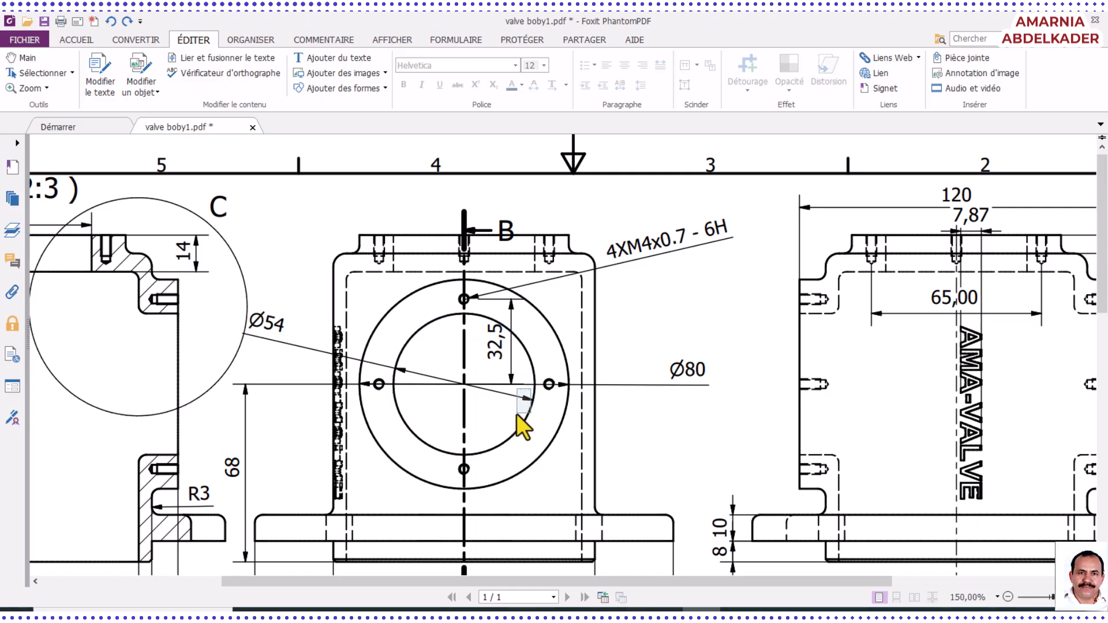
{"action": "left_click", "coordinate": [519, 413]}
{"action": "left_click", "coordinate": [472, 431]}
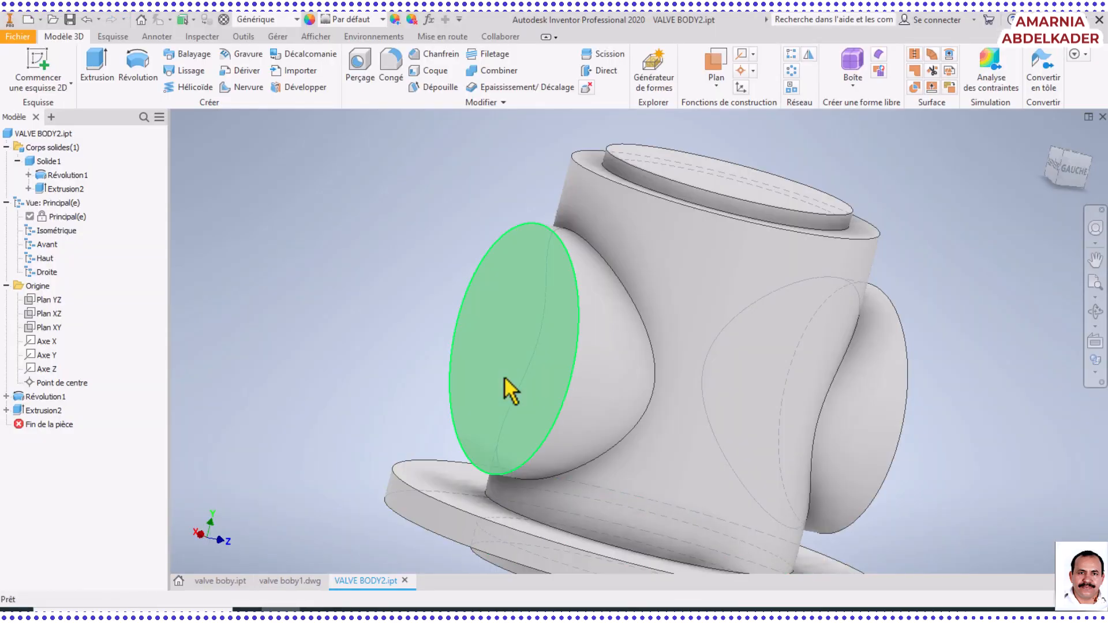
Start a new 2D sketch on the circular end face of the 80 mm side port
{"action": "left_click", "coordinate": [513, 366]}
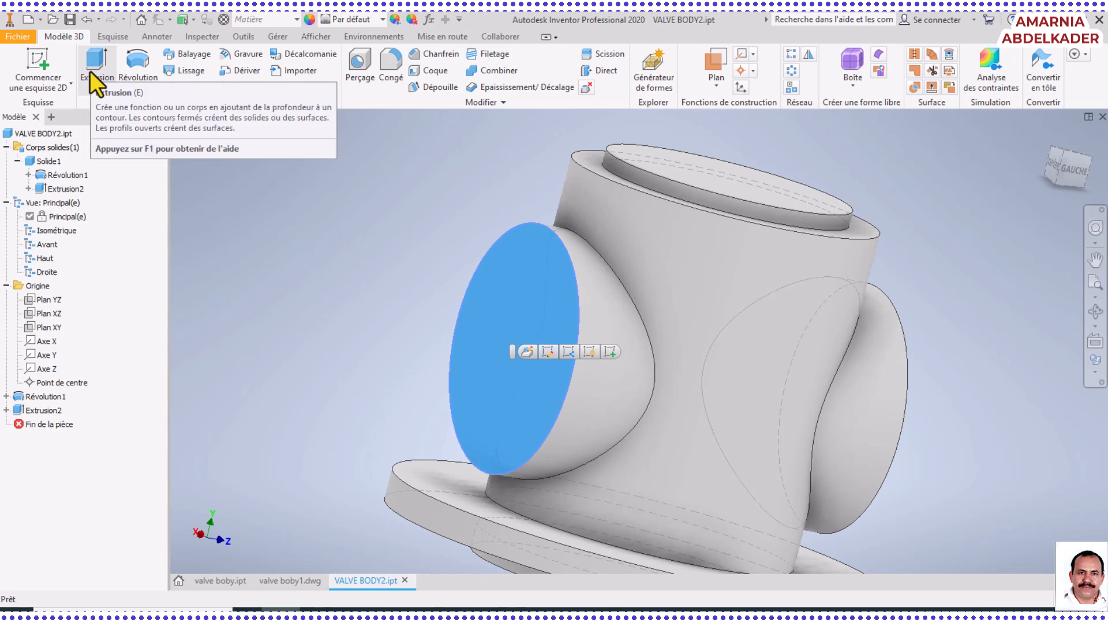
{"action": "left_click", "coordinate": [44, 67]}
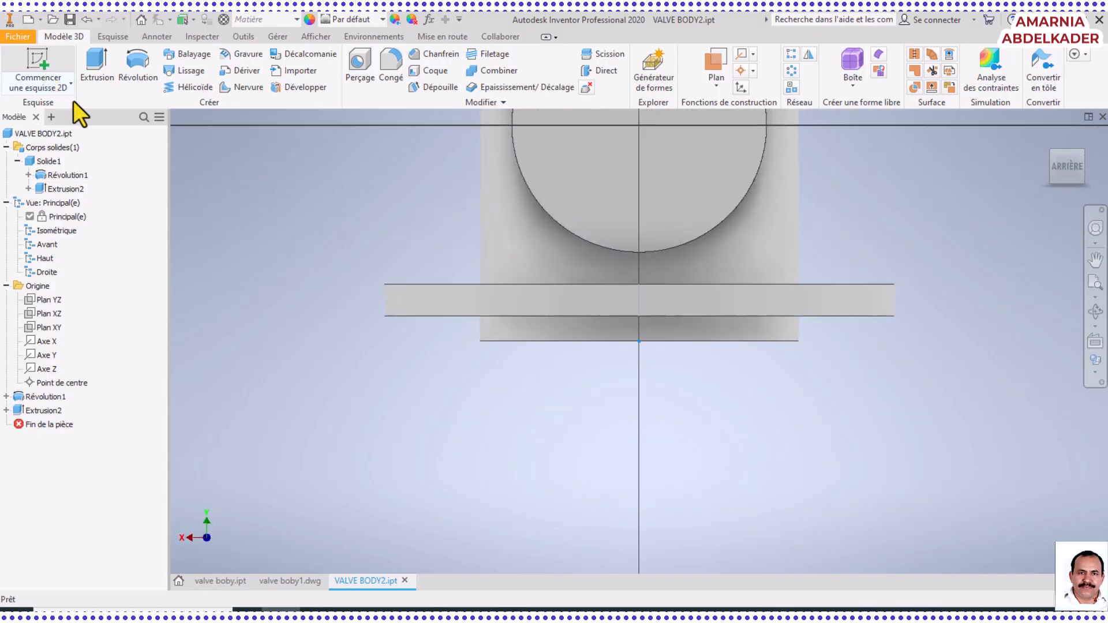
{"action": "left_click", "coordinate": [1094, 262]}
{"action": "left_click_drag", "start_coordinate": [720, 267], "coordinate": [713, 521]}
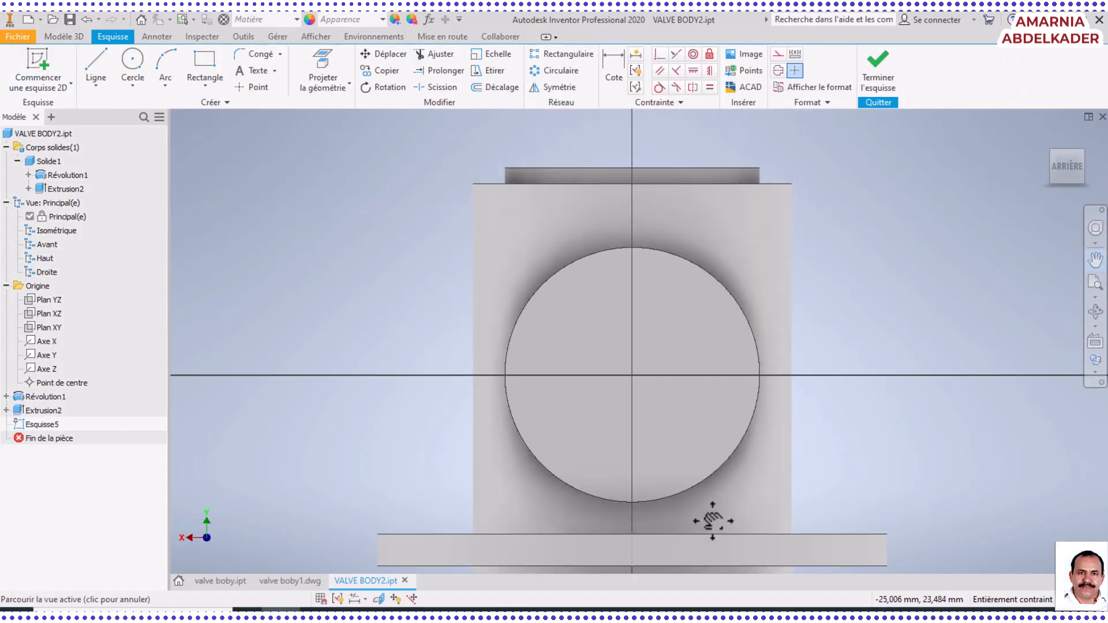
Draw a circle about 25 mm in diameter centred on the port's end face
{"action": "left_click", "coordinate": [130, 61]}
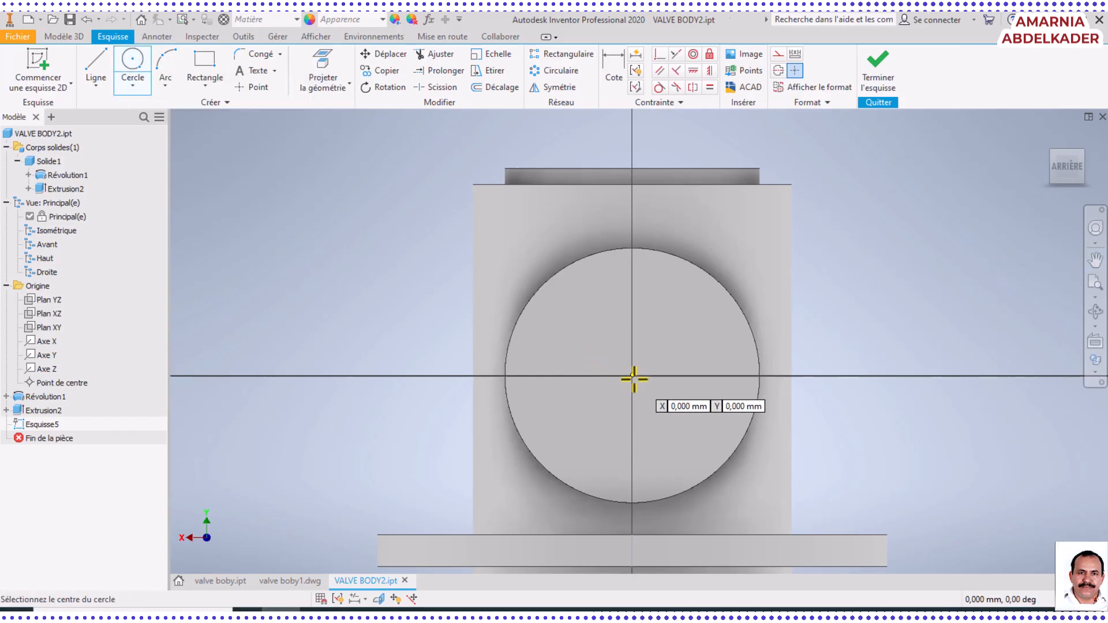
{"action": "scroll", "coordinate": [634, 374], "scroll_direction": "up", "scroll_amount": 5}
{"action": "left_click", "coordinate": [625, 357]}
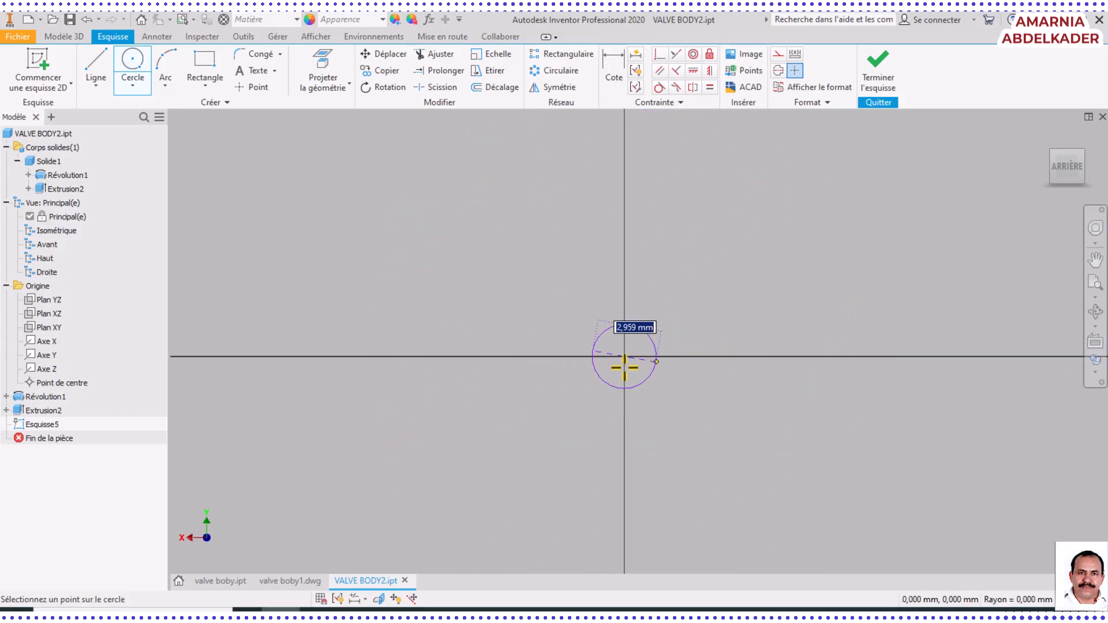
{"action": "left_click", "coordinate": [858, 233]}
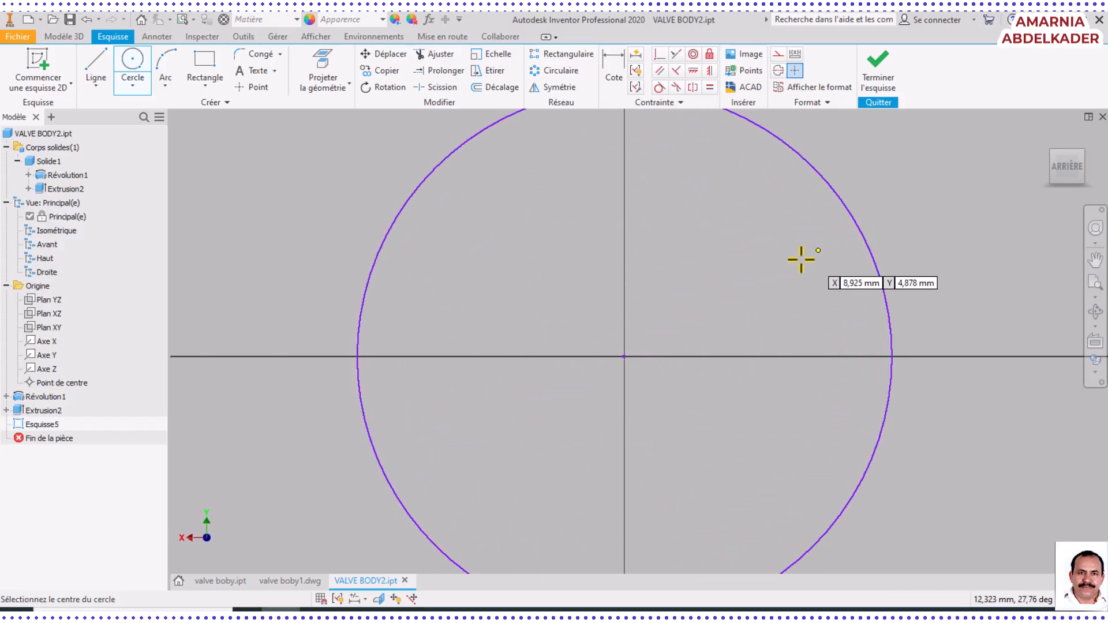
{"action": "scroll", "coordinate": [765, 292], "scroll_direction": "down", "scroll_amount": 5}
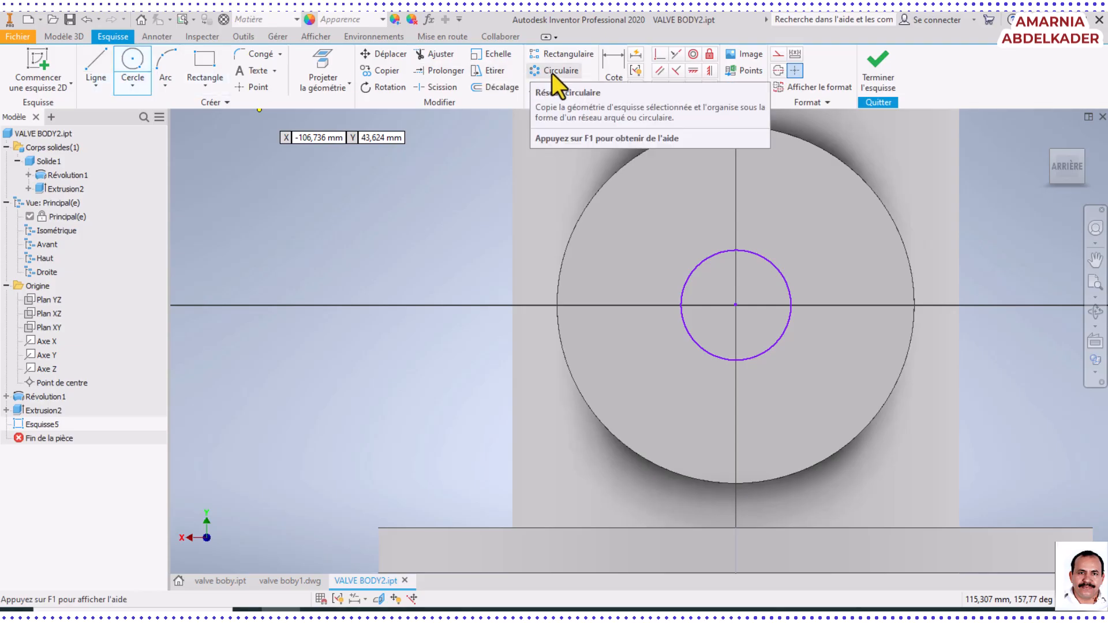
Dimension the circle's diameter as 54 mm, checking the value in the Foxit PhantomPDF drawing before returning to Inventor
{"action": "left_click", "coordinate": [609, 68]}
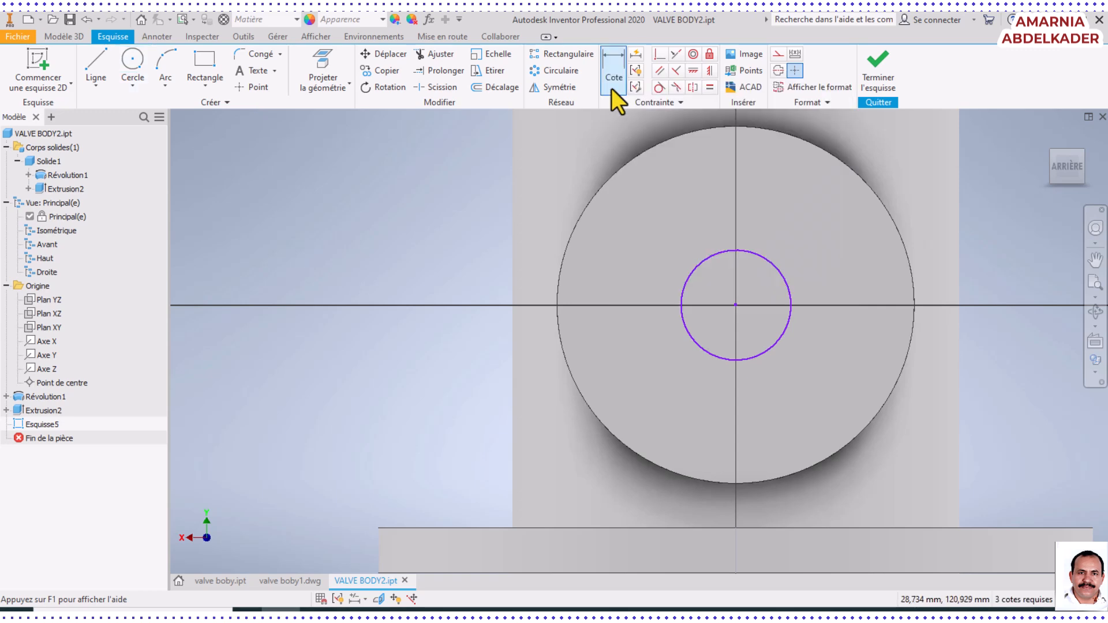
{"action": "left_click", "coordinate": [700, 270]}
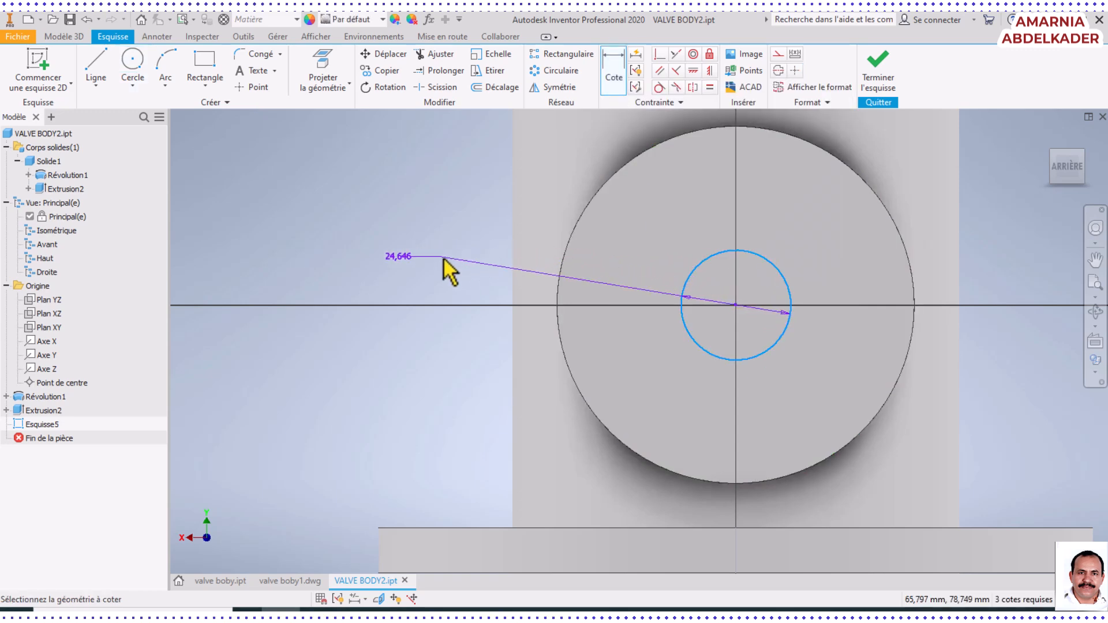
{"action": "left_click", "coordinate": [431, 243]}
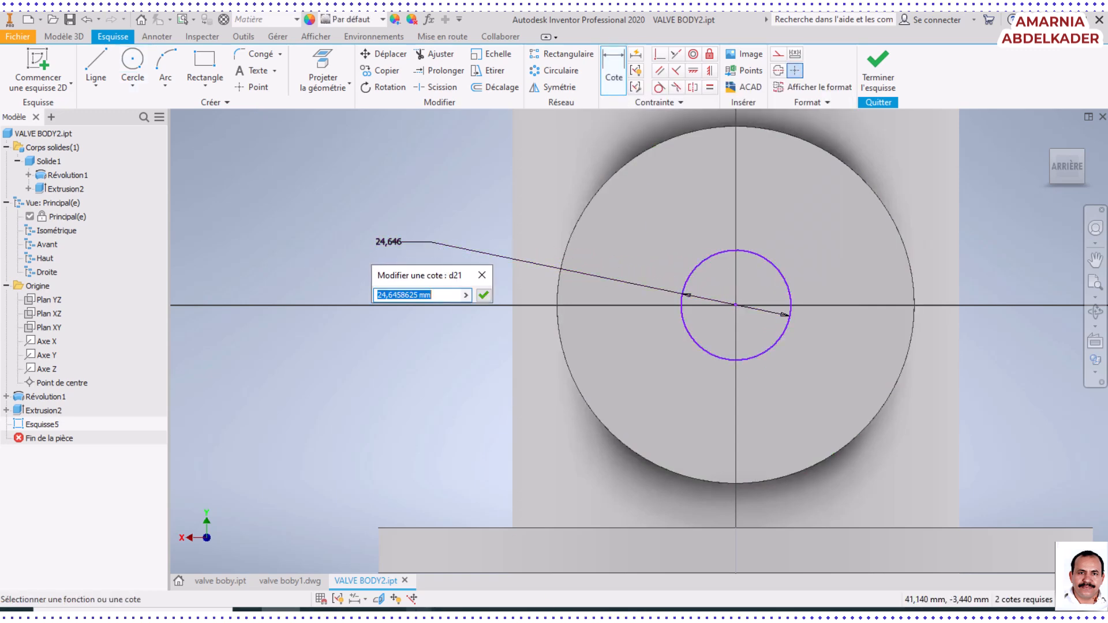
{"action": "left_click", "coordinate": [693, 611]}
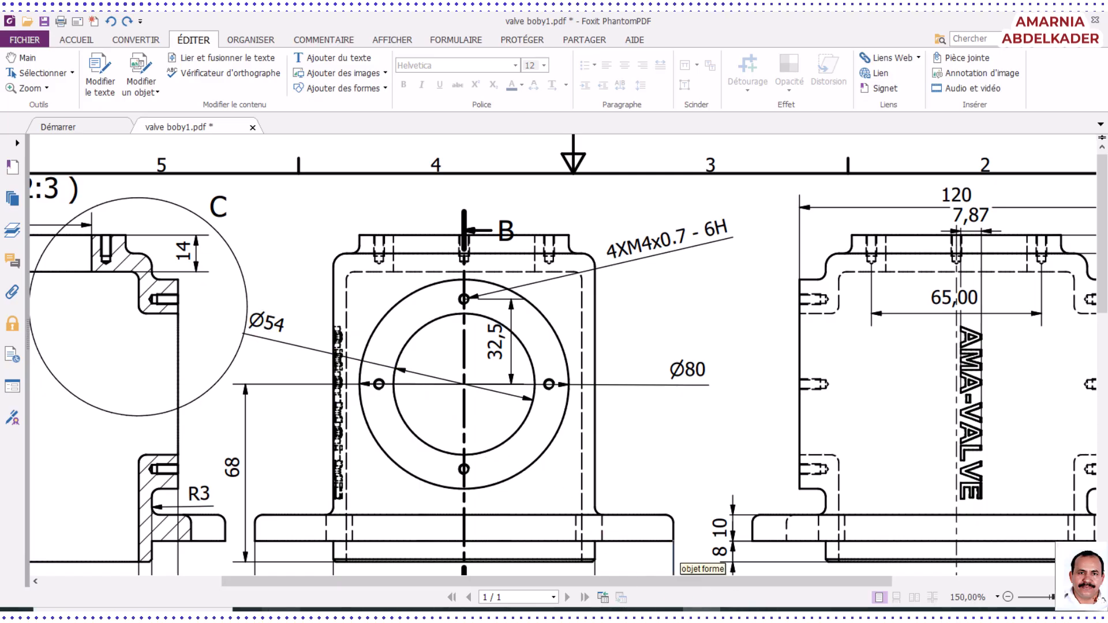
{"action": "left_click", "coordinate": [281, 610]}
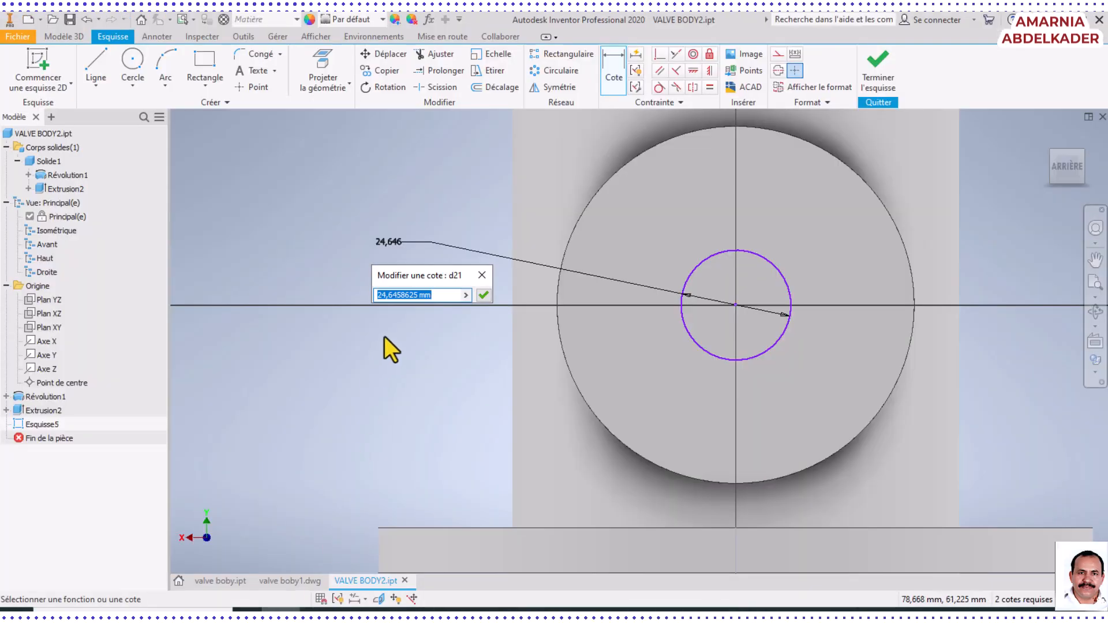
{"action": "type", "text": "54"}
{"action": "key", "text": "Return"}
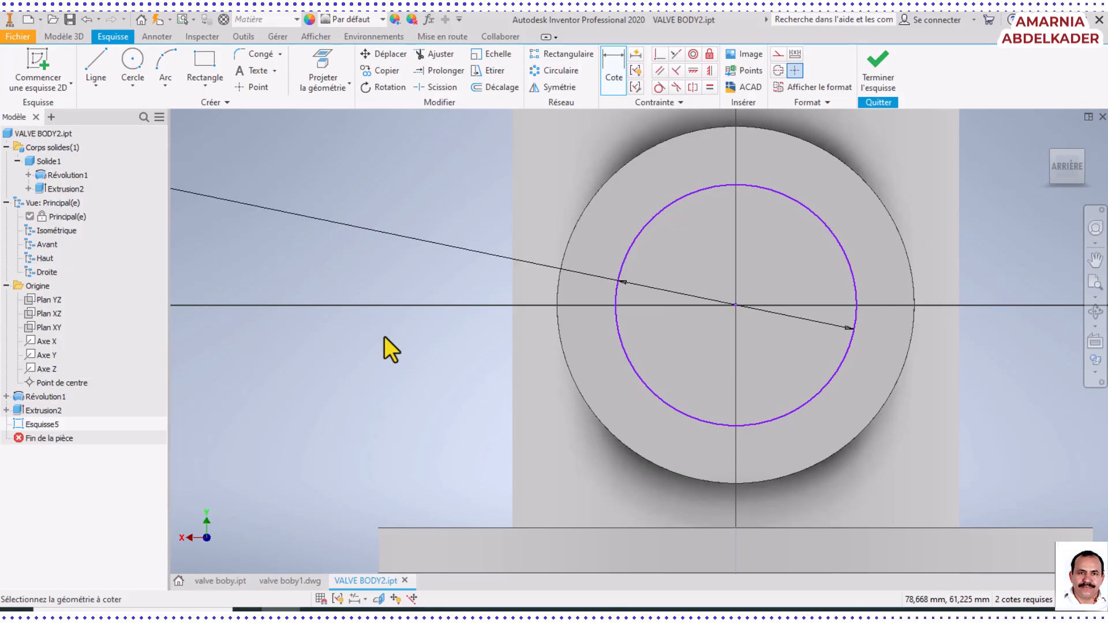
Start extruding the 54 mm circle as a cut, with the direction flipped into the body
{"action": "left_click", "coordinate": [63, 37]}
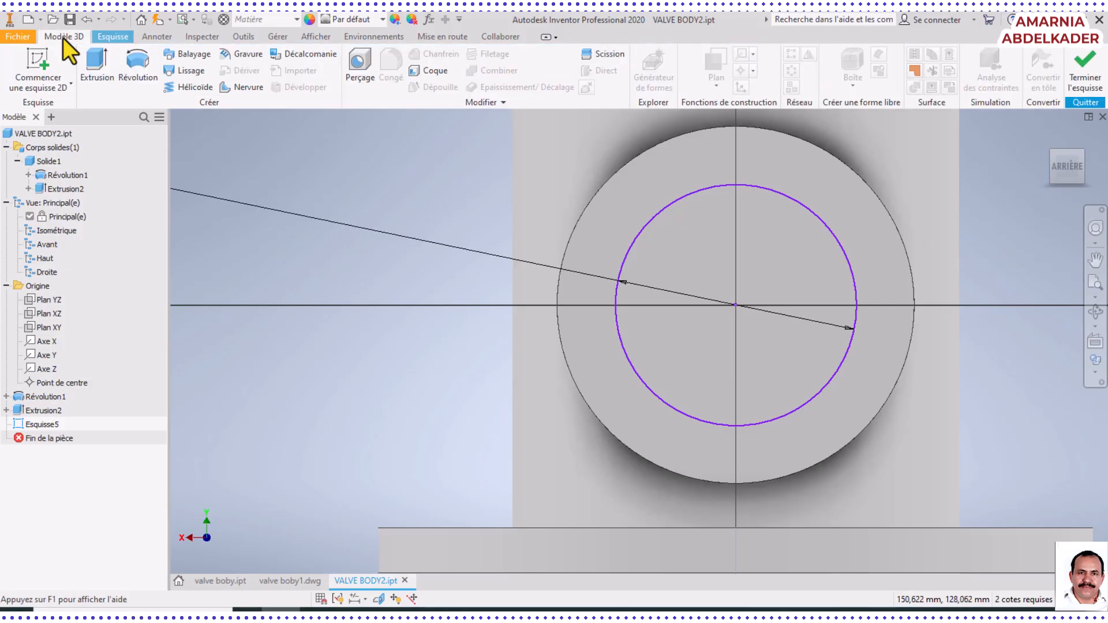
{"action": "left_click", "coordinate": [97, 63]}
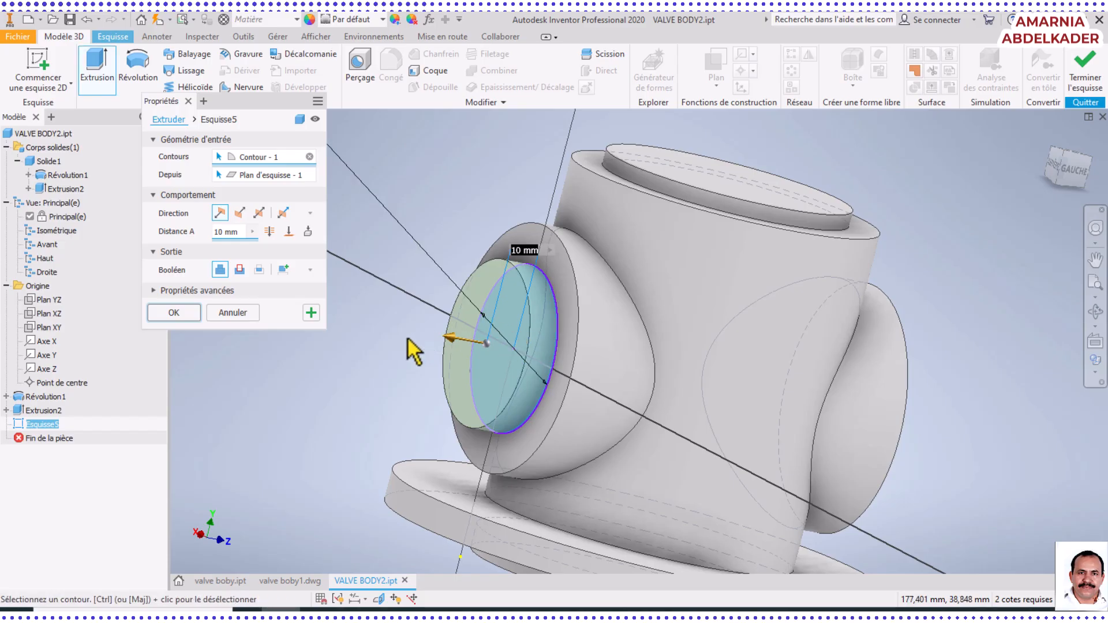
{"action": "left_click", "coordinate": [236, 211]}
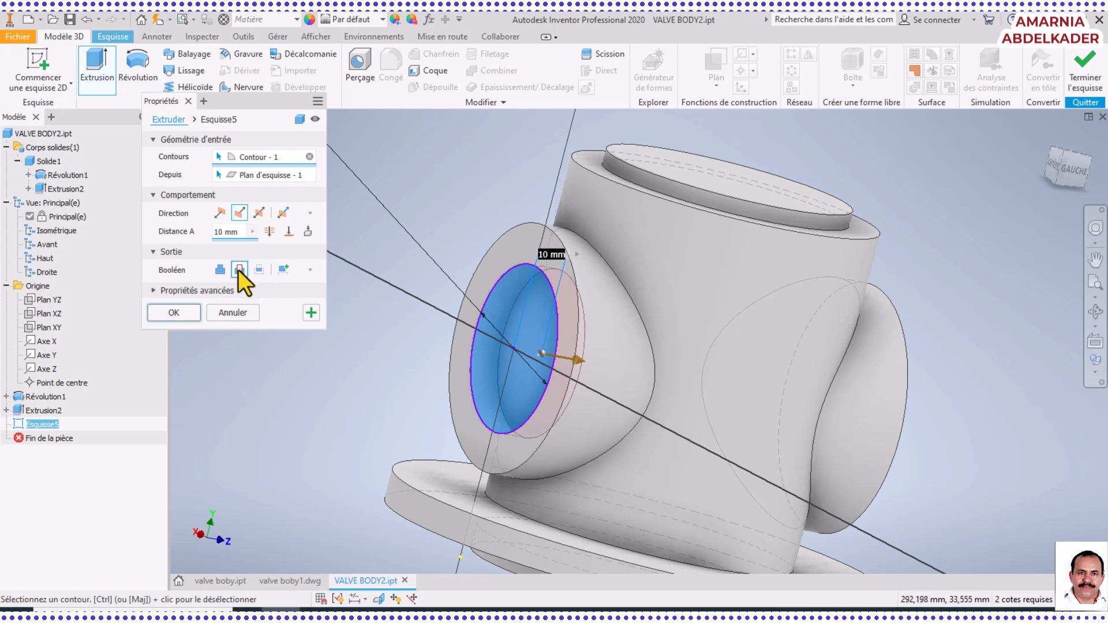
{"action": "left_click", "coordinate": [222, 268]}
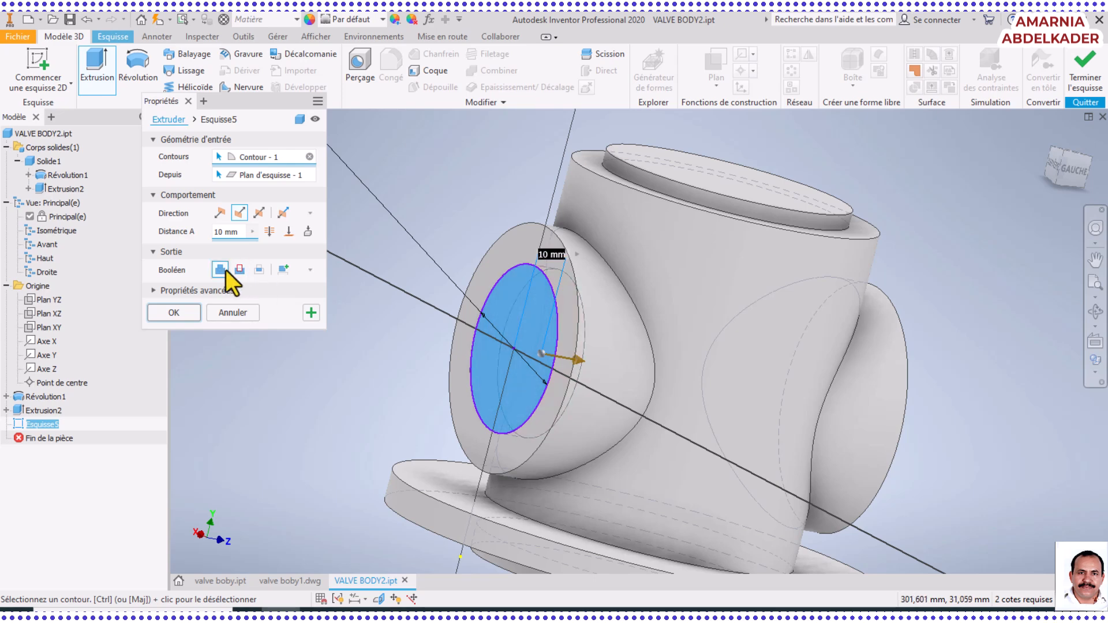
{"action": "left_click", "coordinate": [240, 270]}
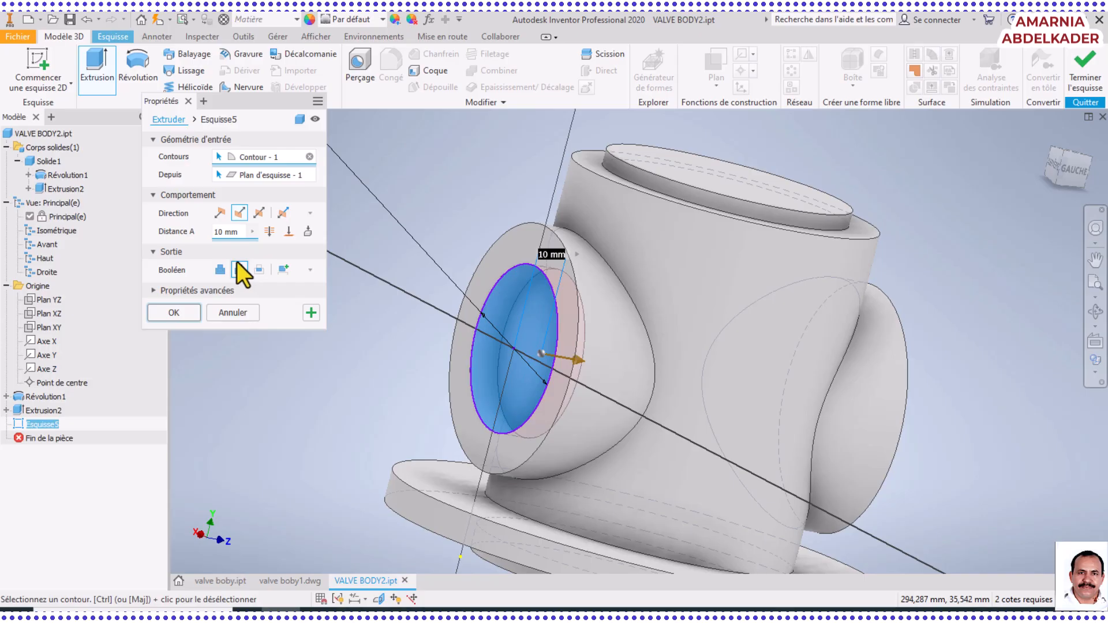
Set the cut's extent to through all, with the direction flipped to pass through the body and the opposite port
{"action": "left_click", "coordinate": [269, 231]}
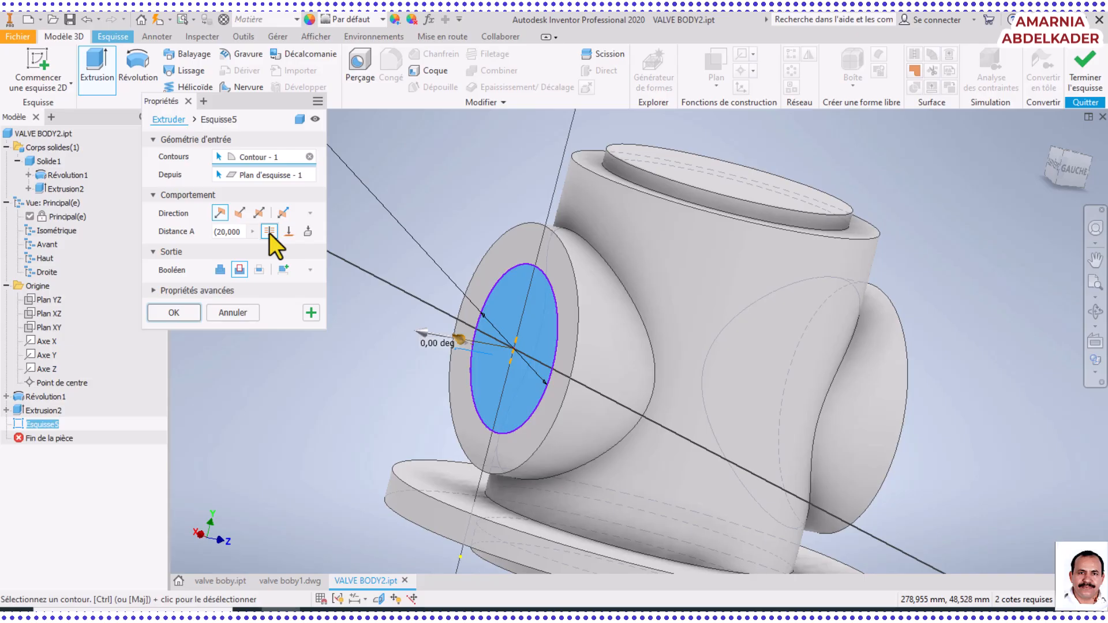
{"action": "left_click", "coordinate": [236, 216]}
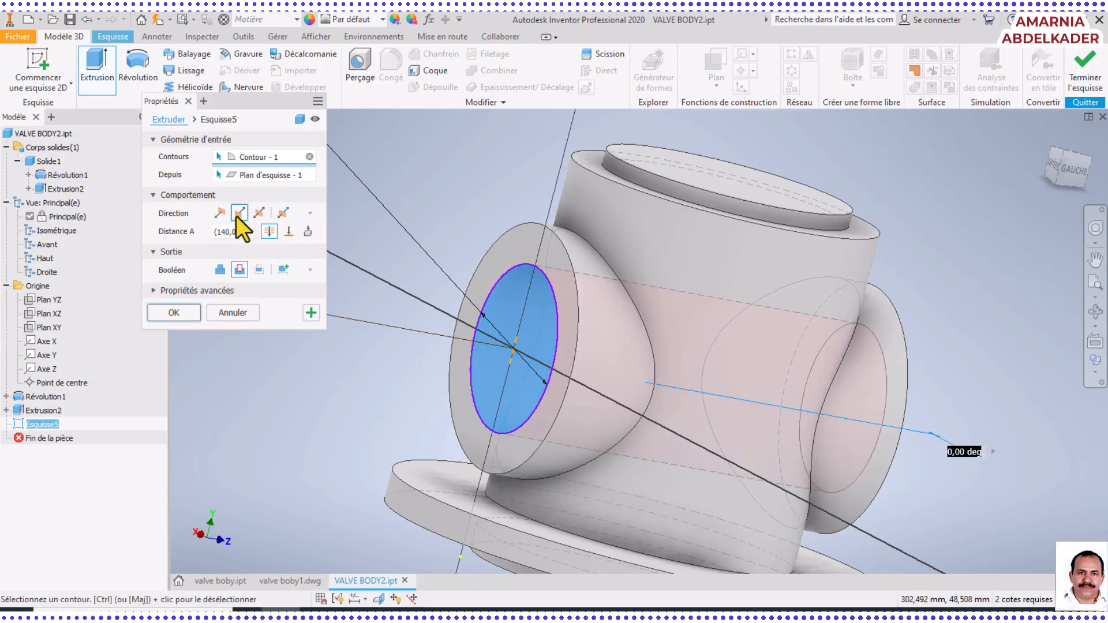
{"action": "left_click", "coordinate": [220, 214]}
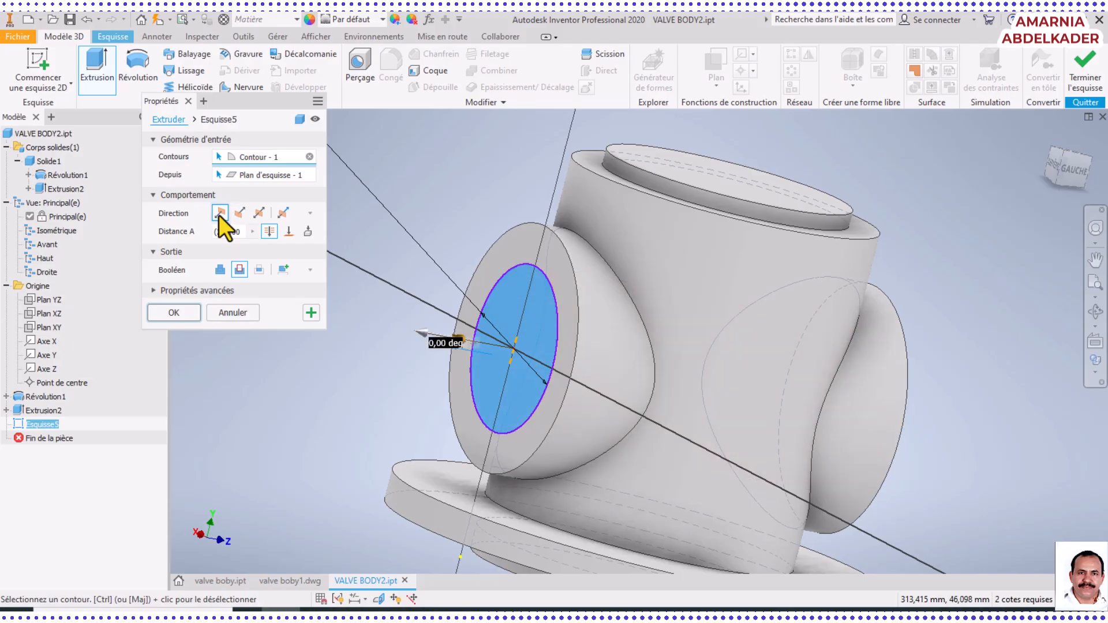
{"action": "left_click", "coordinate": [235, 216]}
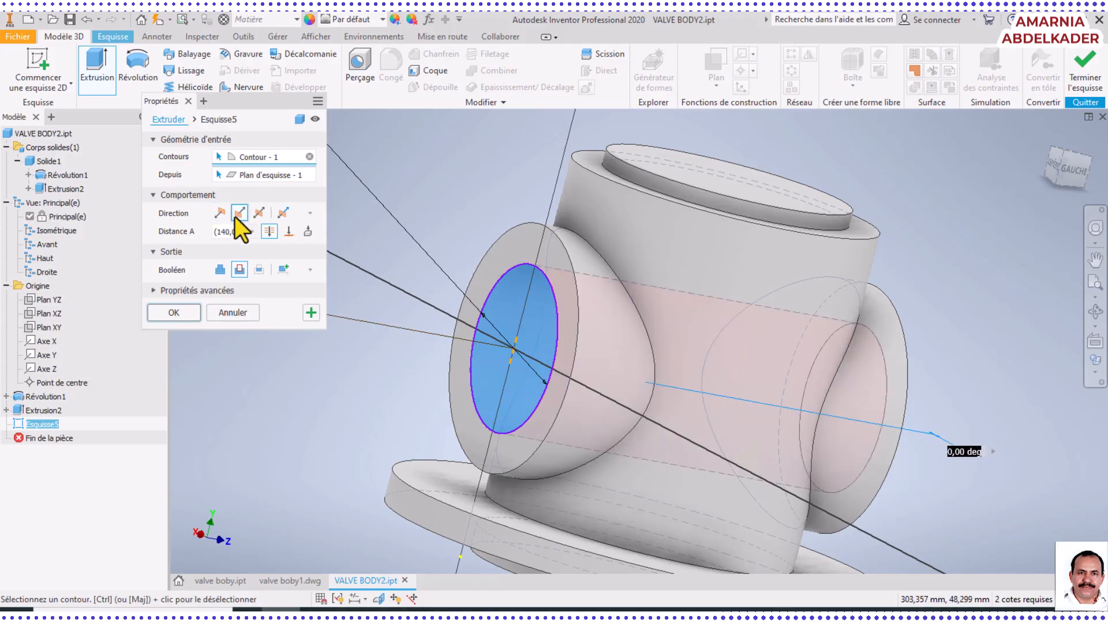
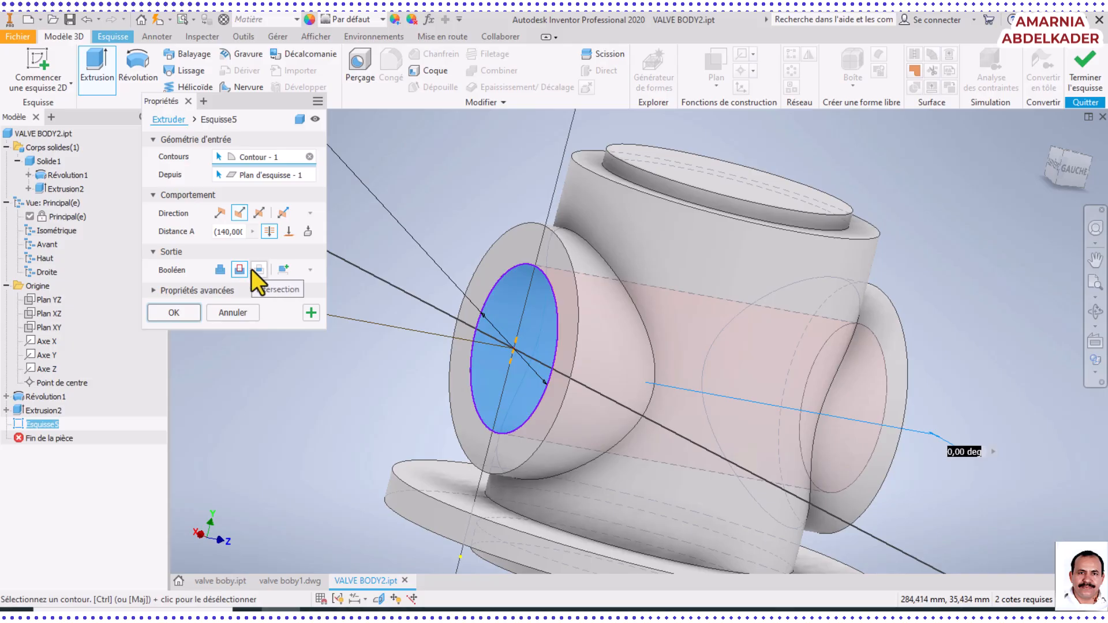
Apply the 54 mm through-all cut and inspect the bore running through both side ports
{"action": "left_click", "coordinate": [175, 310]}
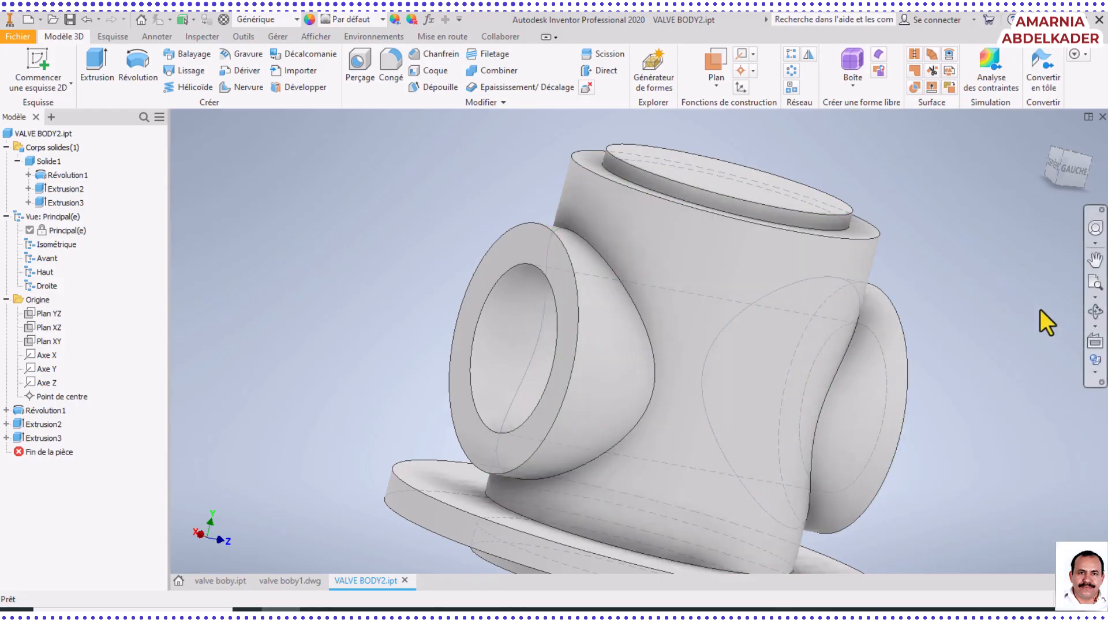
{"action": "left_click", "coordinate": [1094, 312]}
{"action": "left_click_drag", "start_coordinate": [564, 346], "coordinate": [618, 337]}
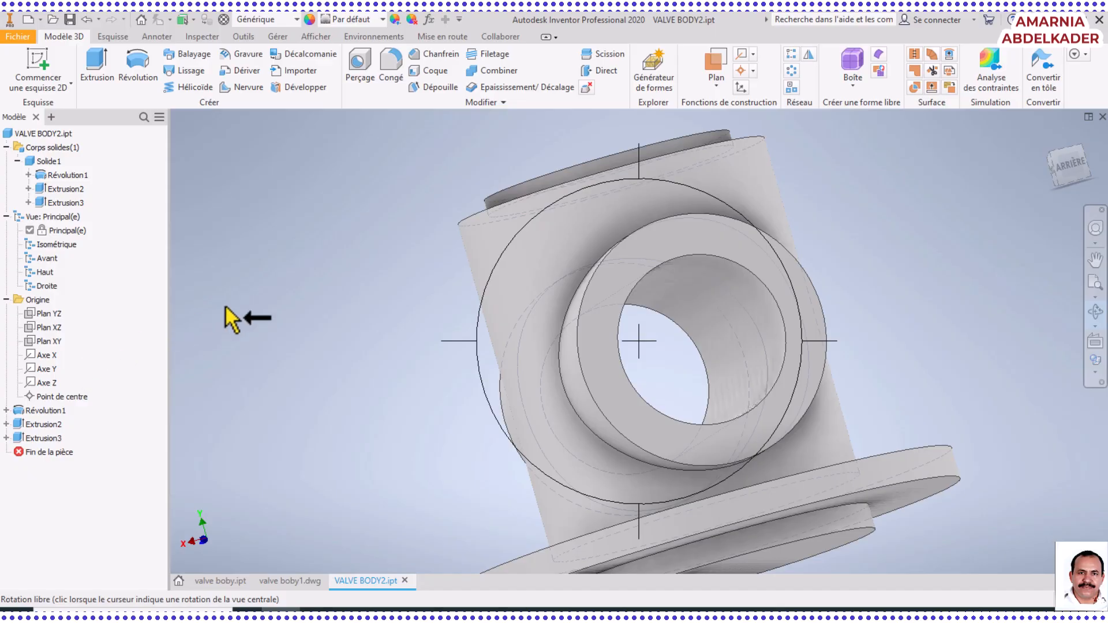
{"action": "right_click", "coordinate": [268, 314]}
{"action": "left_click", "coordinate": [354, 291]}
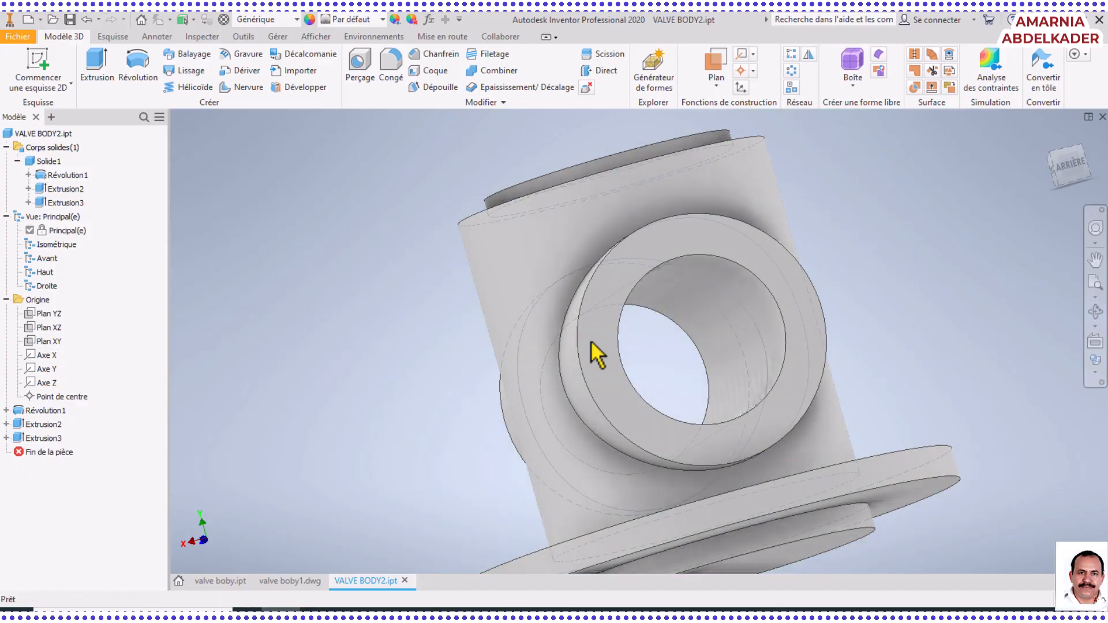
{"action": "left_click", "coordinate": [1097, 286]}
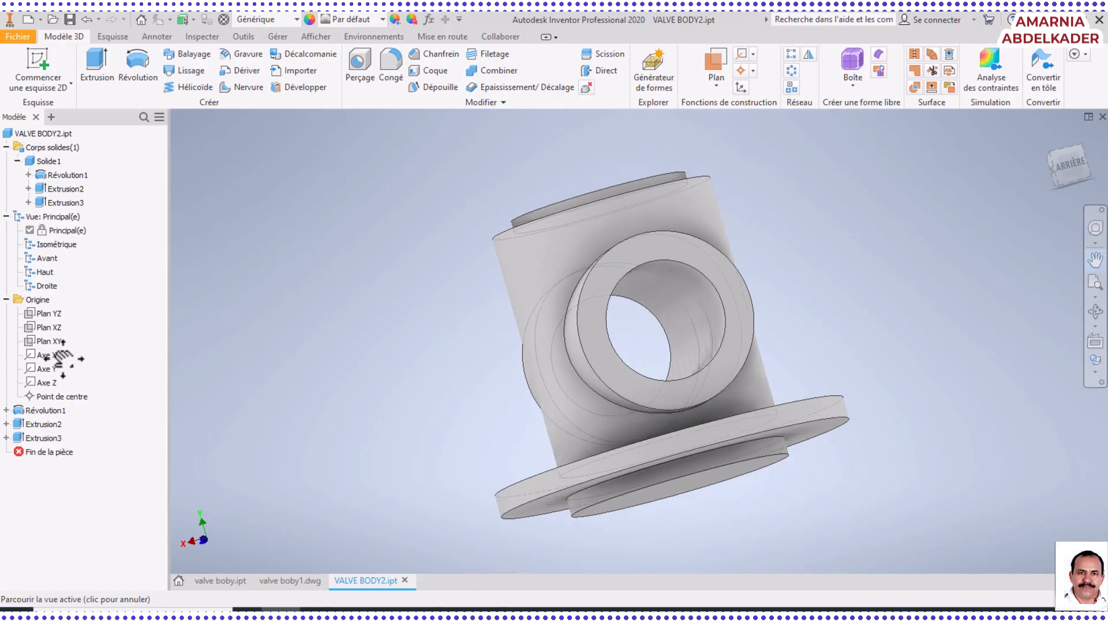
{"action": "right_click", "coordinate": [453, 305]}
{"action": "left_click", "coordinate": [504, 304]}
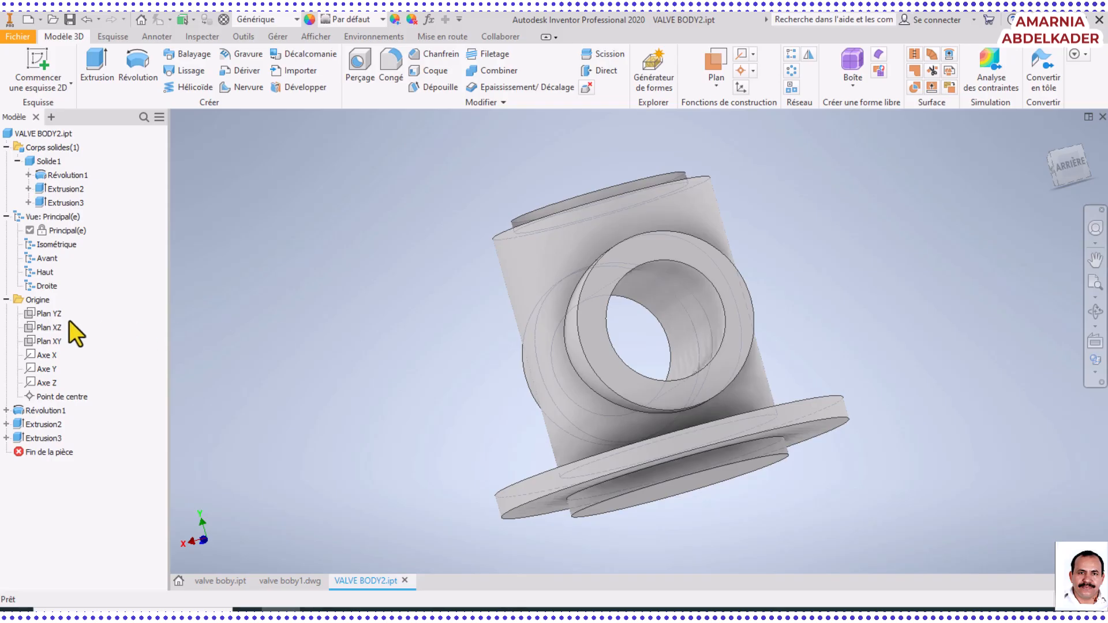
Create a sketch on the XY origin plane with the whole valve body in view
{"action": "left_click", "coordinate": [46, 341]}
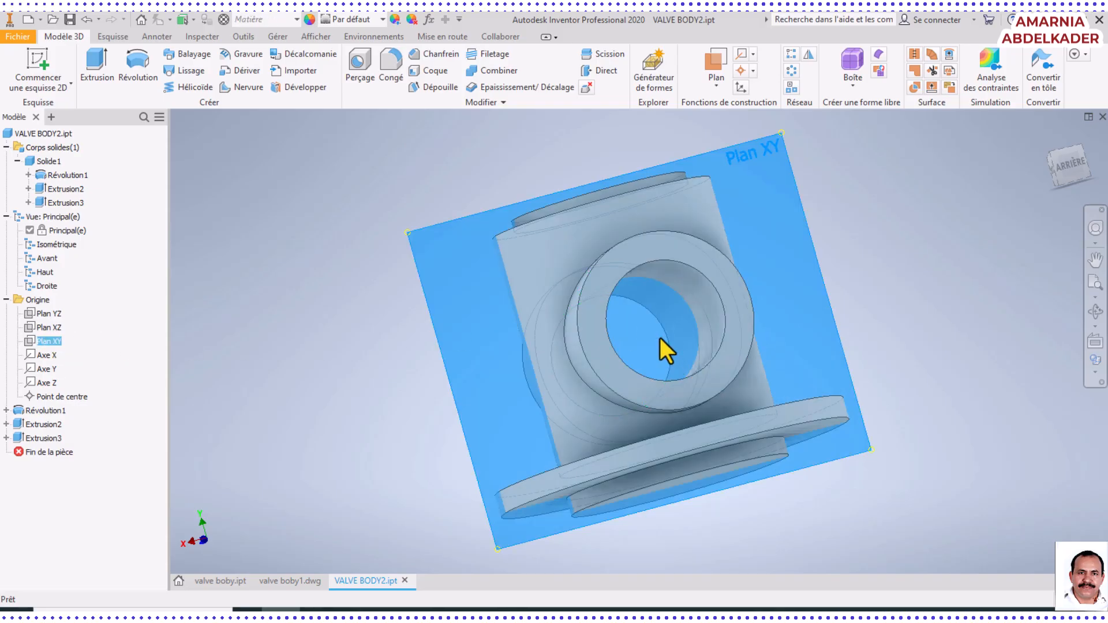
{"action": "left_click", "coordinate": [658, 333]}
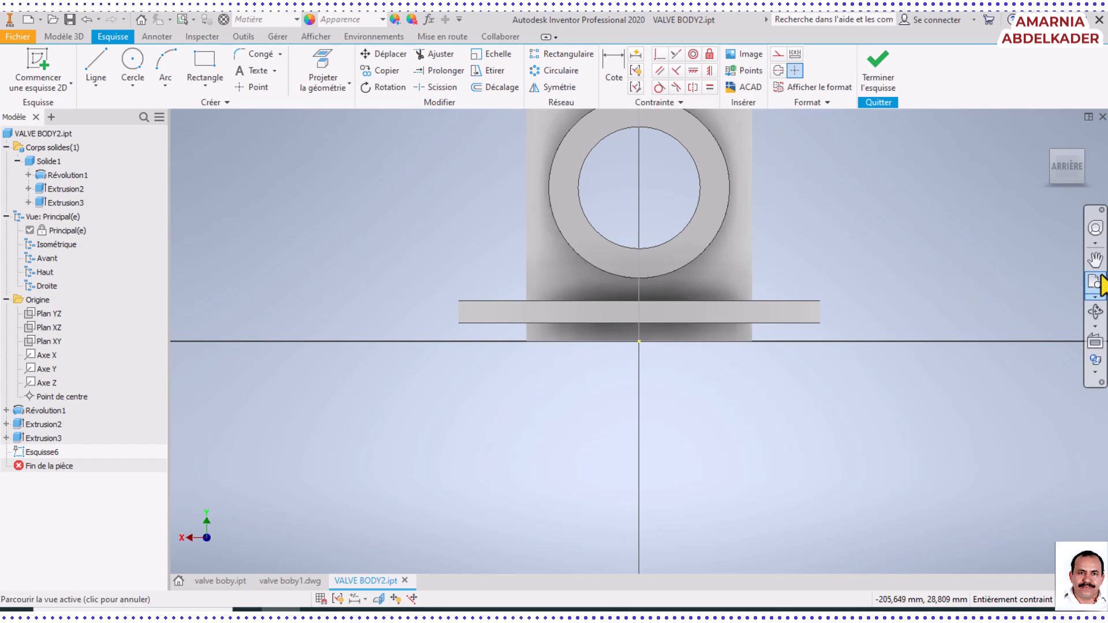
{"action": "left_click", "coordinate": [1095, 260]}
{"action": "left_click_drag", "start_coordinate": [648, 302], "coordinate": [623, 491]}
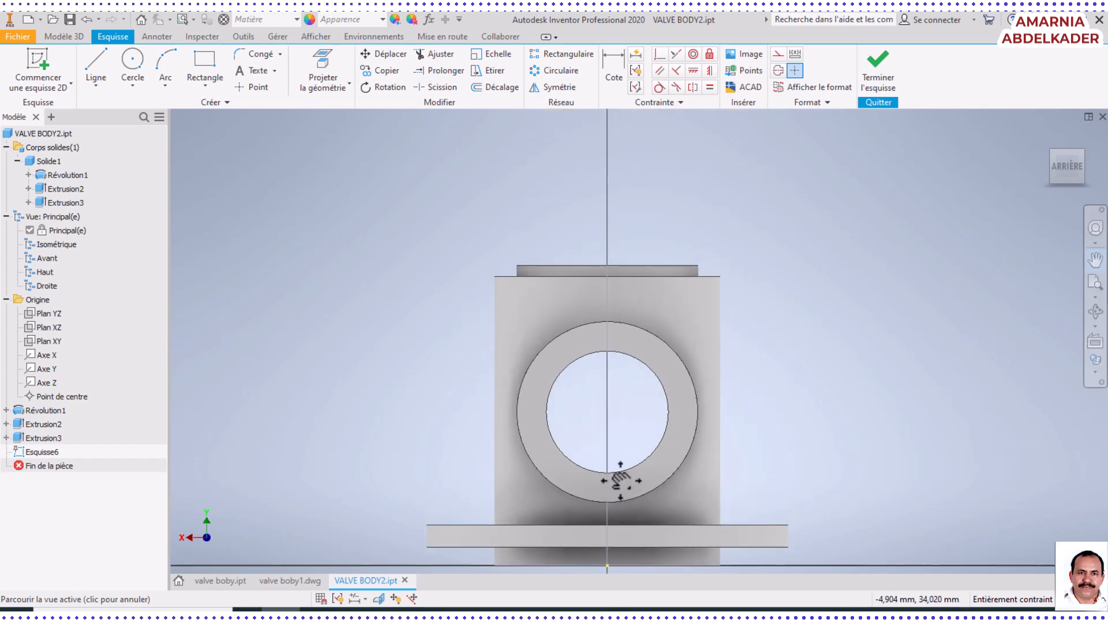
Switch to the Word document to examine the internal cavity profile and its dimensions, and return to Inventor
{"action": "left_click", "coordinate": [100, 60]}
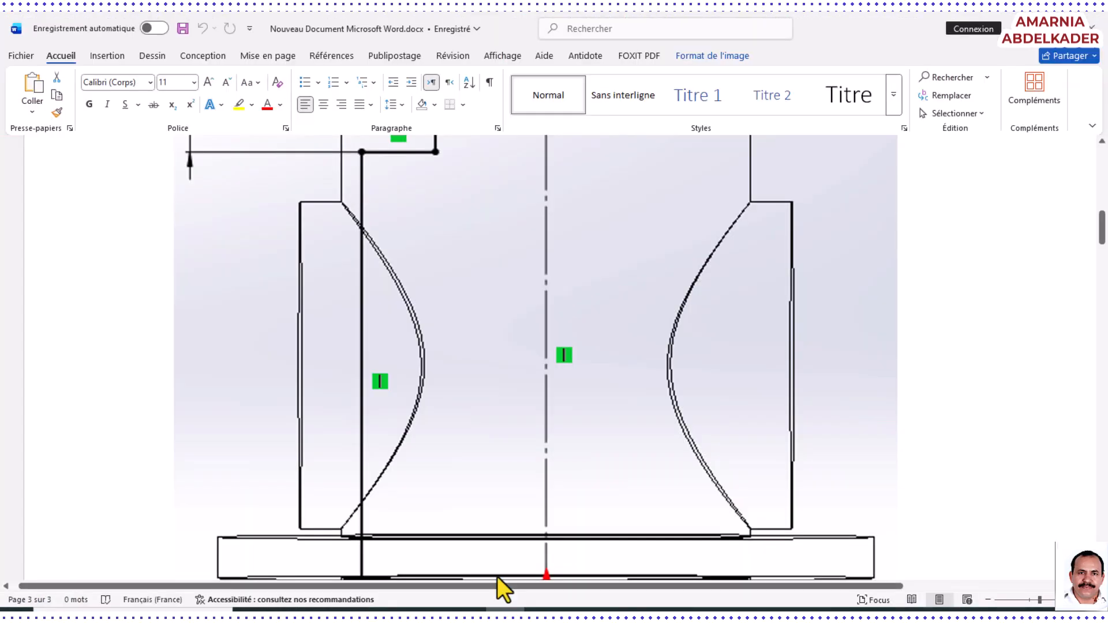
{"action": "scroll", "coordinate": [519, 395], "scroll_direction": "up", "scroll_amount": 5}
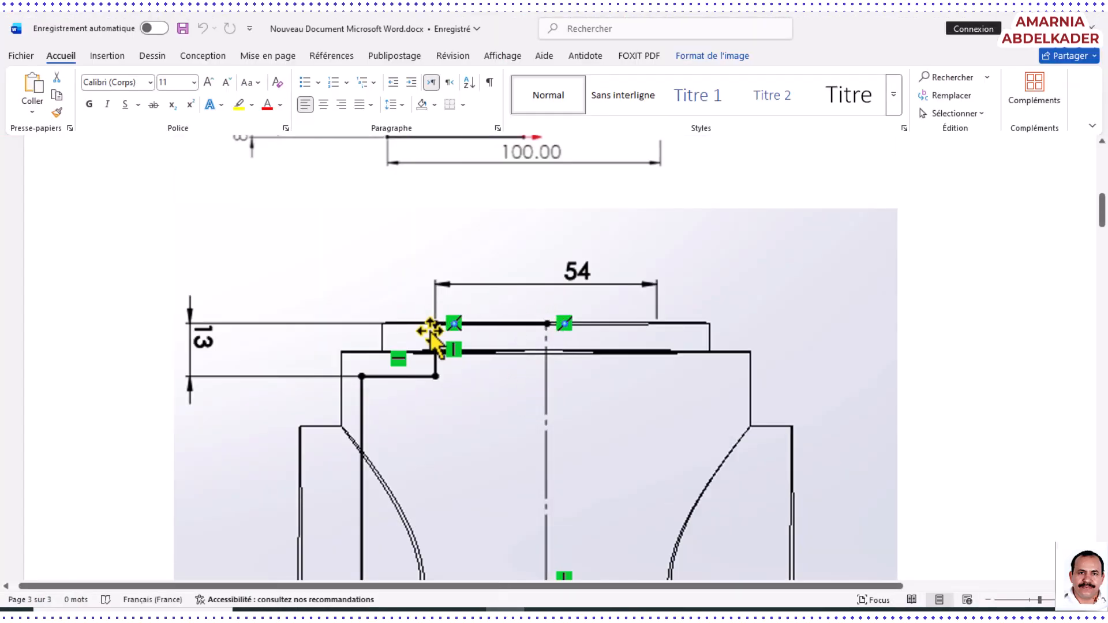
{"action": "scroll", "coordinate": [384, 458], "scroll_direction": "down", "scroll_amount": 5}
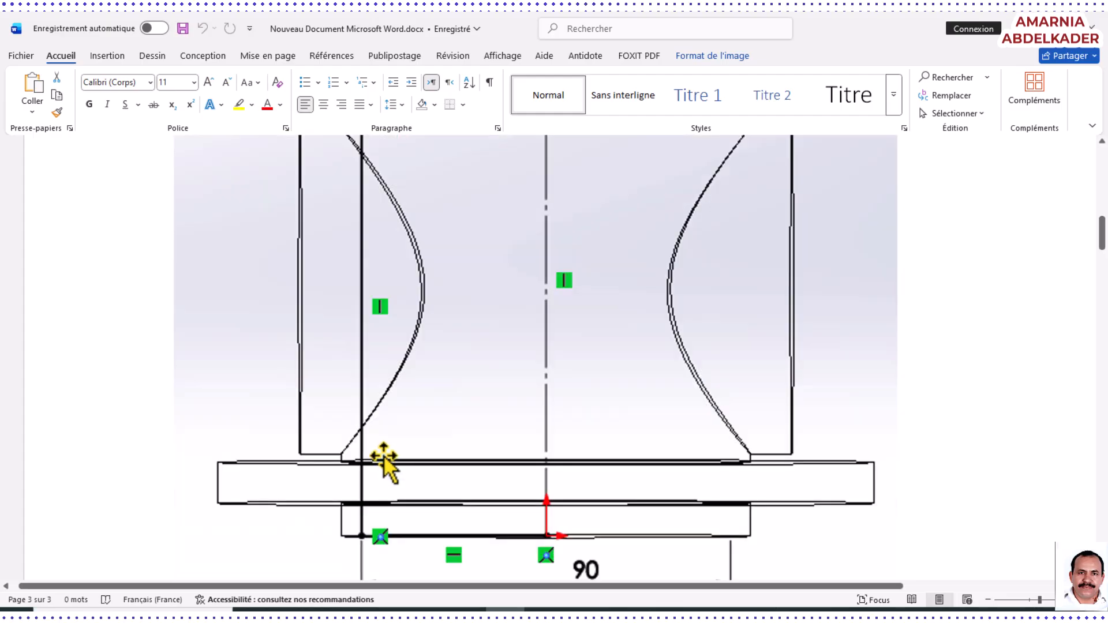
{"action": "scroll", "coordinate": [537, 557], "scroll_direction": "up", "scroll_amount": 3}
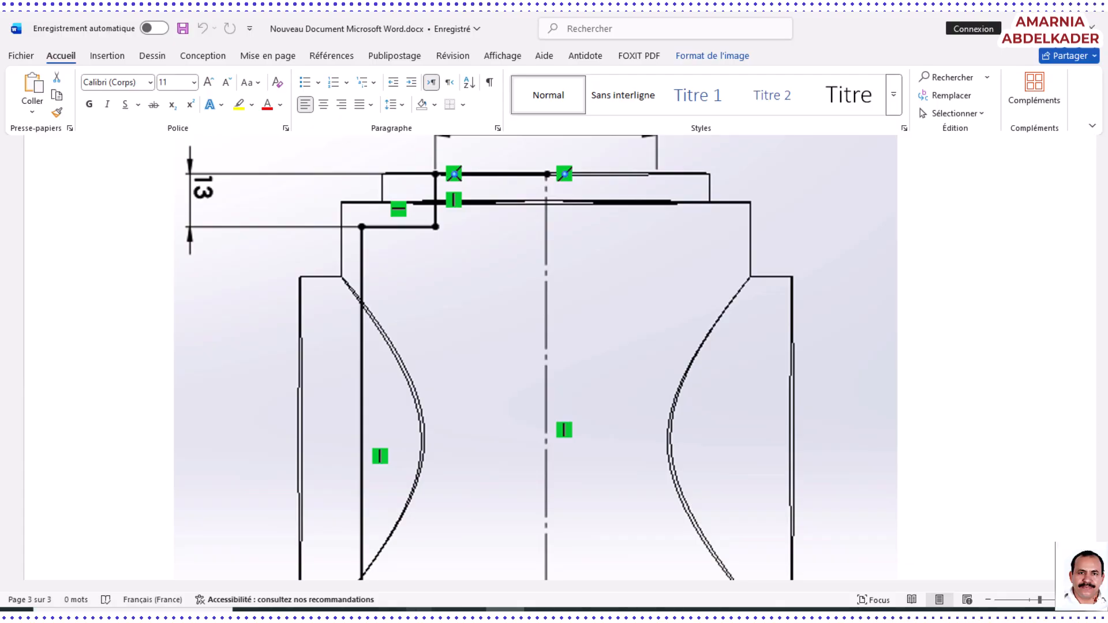
{"action": "left_click", "coordinate": [281, 612]}
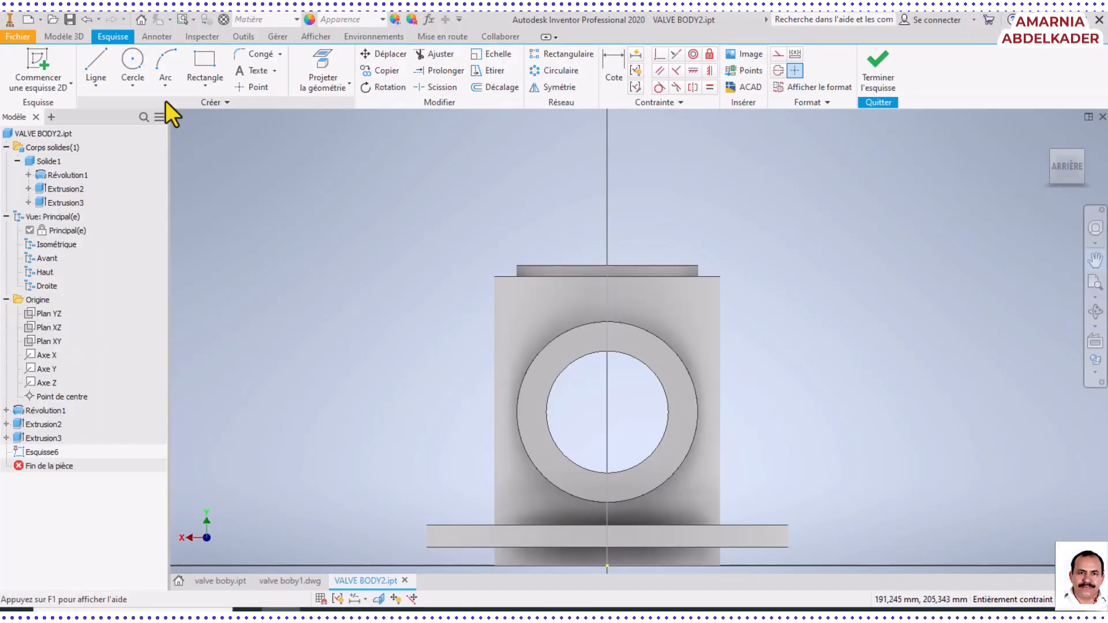
Sketch the cavity's upper step from the top face's midpoint: about 28 mm across, 23 mm down and 13 mm outward
{"action": "left_click", "coordinate": [95, 65]}
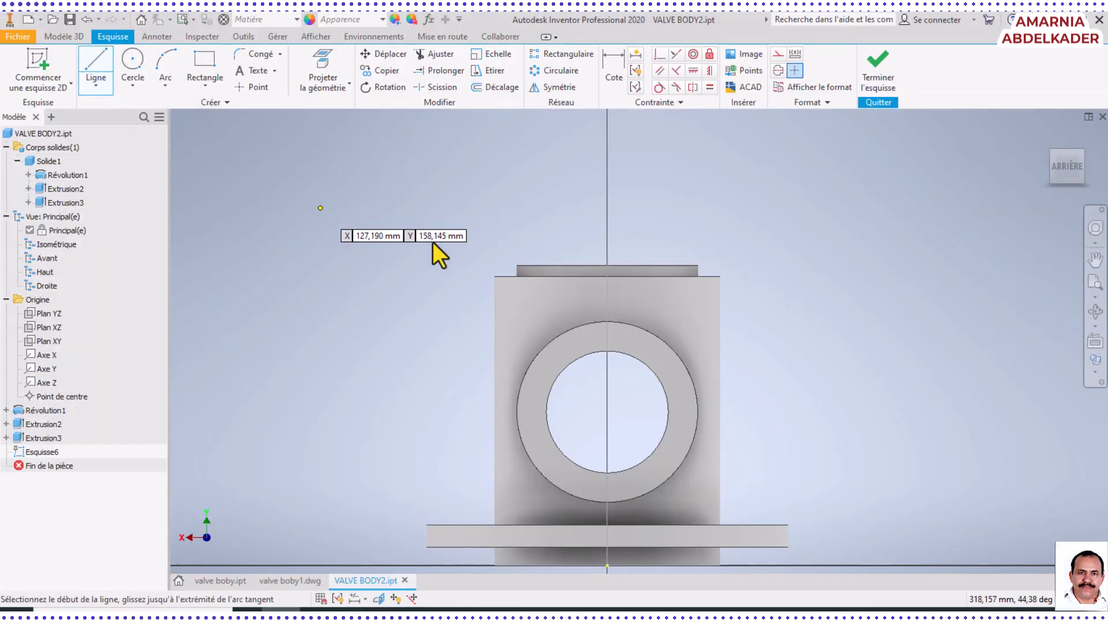
{"action": "left_click", "coordinate": [607, 265]}
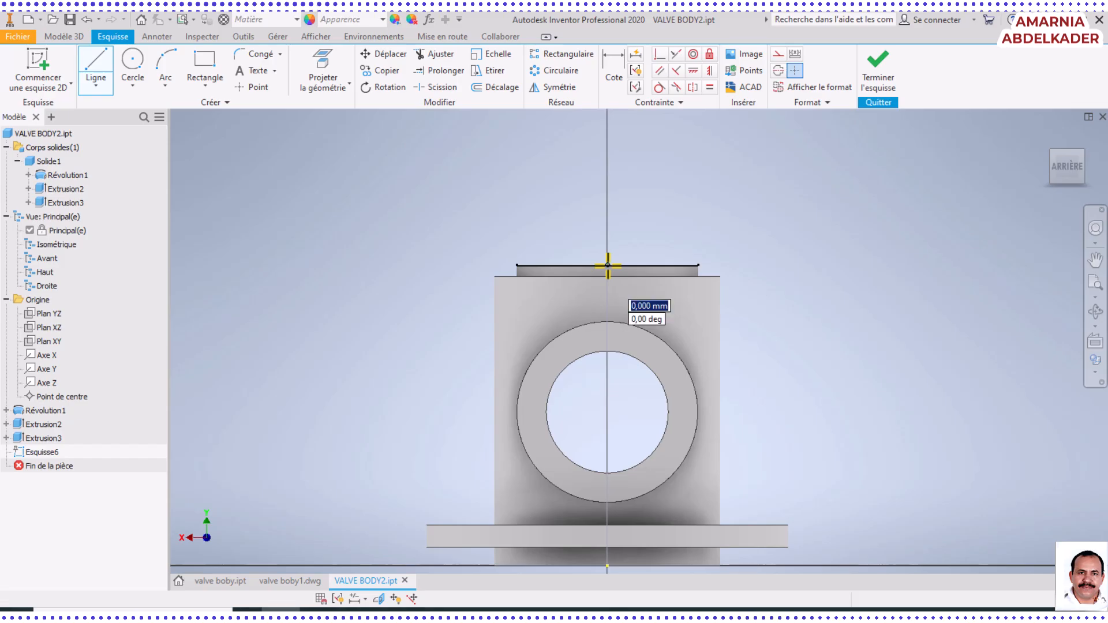
{"action": "double_click", "coordinate": [543, 265]}
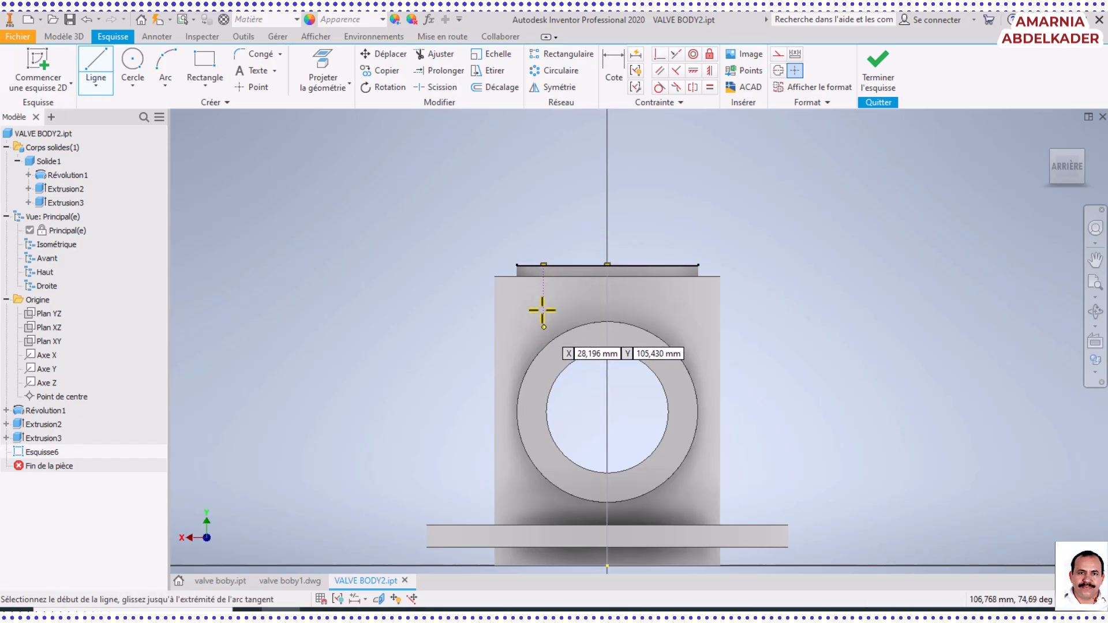
{"action": "left_click", "coordinate": [544, 265]}
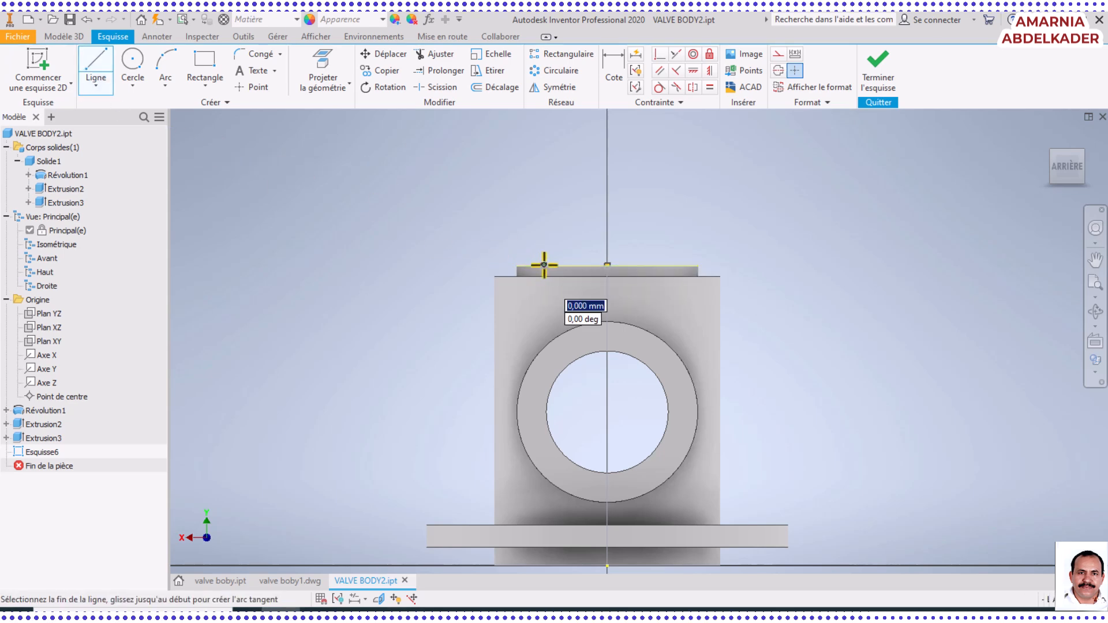
{"action": "left_click", "coordinate": [543, 316]}
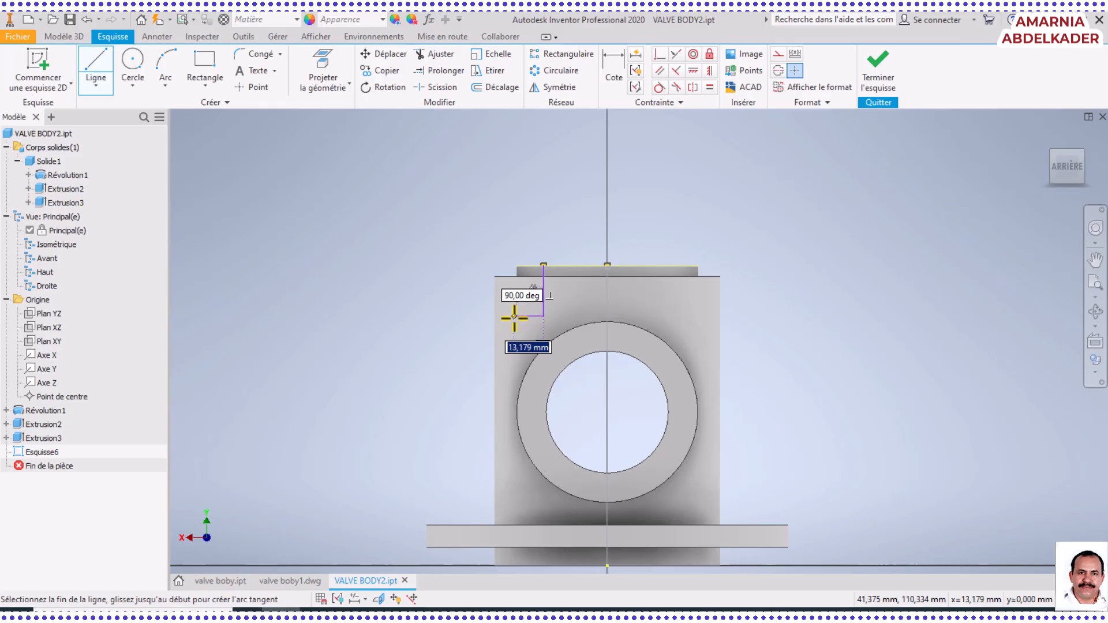
{"action": "left_click", "coordinate": [514, 316]}
Draw a vertical line about 110 mm long from the step's outer end down to the body's bottom edge
{"action": "scroll", "coordinate": [518, 537], "scroll_direction": "up", "scroll_amount": 4}
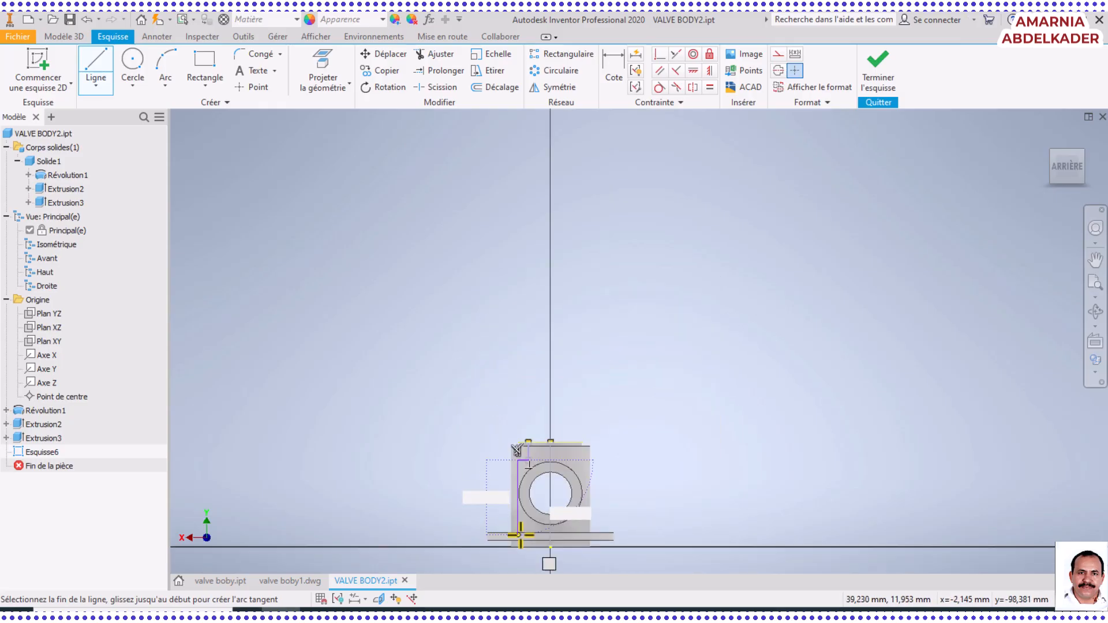
{"action": "scroll", "coordinate": [522, 554], "scroll_direction": "down", "scroll_amount": 5}
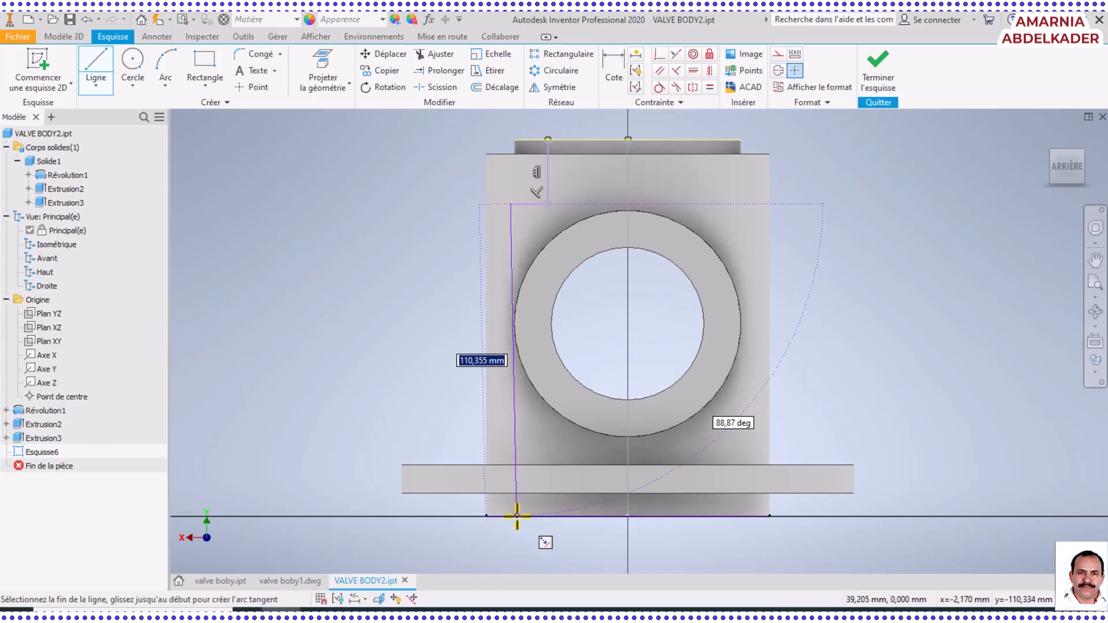
{"action": "scroll", "coordinate": [517, 520], "scroll_direction": "down", "scroll_amount": 4}
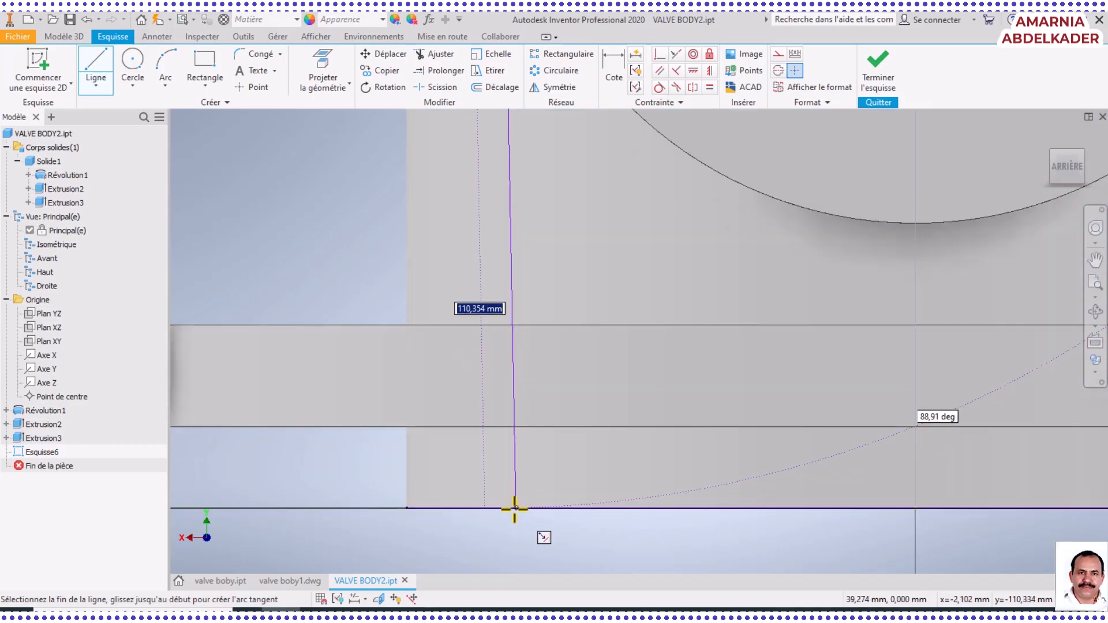
{"action": "scroll", "coordinate": [510, 507], "scroll_direction": "up", "scroll_amount": 5}
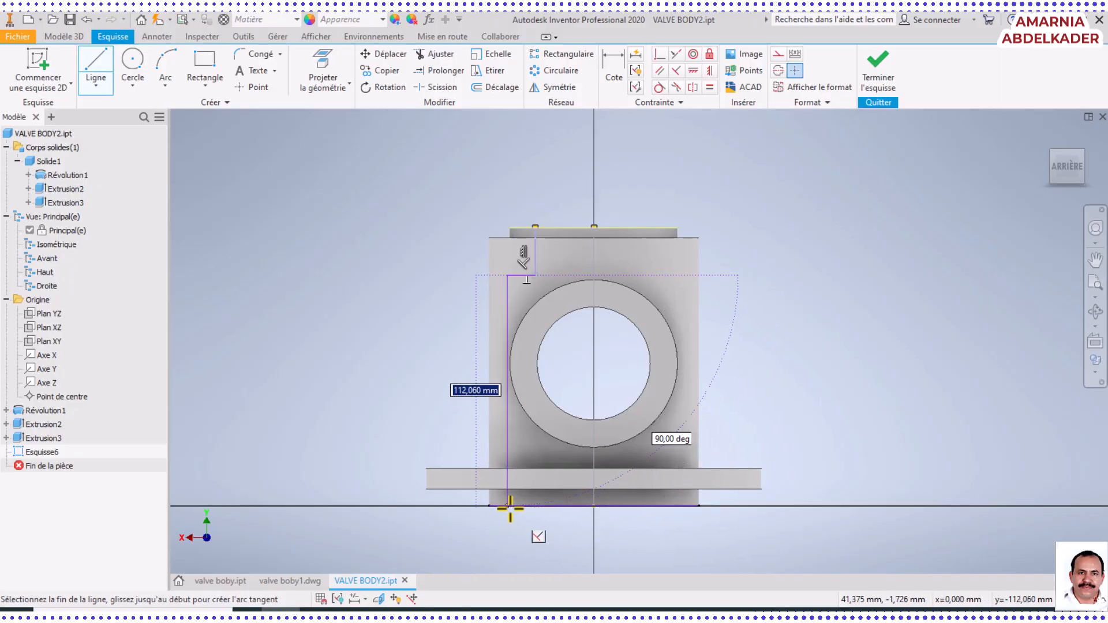
{"action": "scroll", "coordinate": [513, 512], "scroll_direction": "up", "scroll_amount": 5}
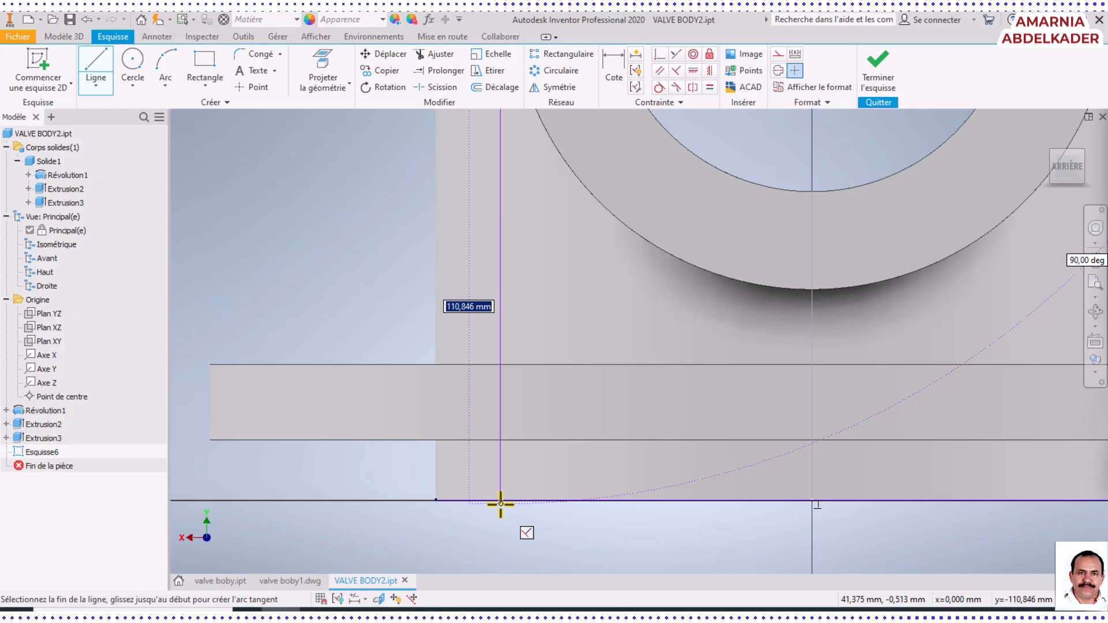
{"action": "scroll", "coordinate": [552, 484], "scroll_direction": "down", "scroll_amount": 3}
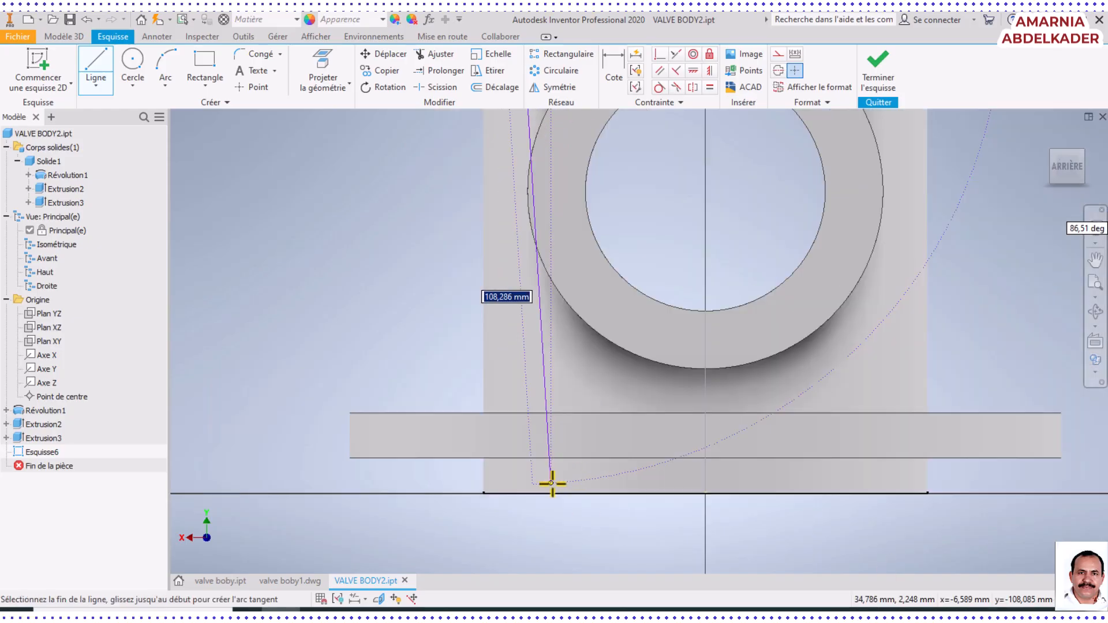
{"action": "scroll", "coordinate": [552, 484], "scroll_direction": "down", "scroll_amount": 4}
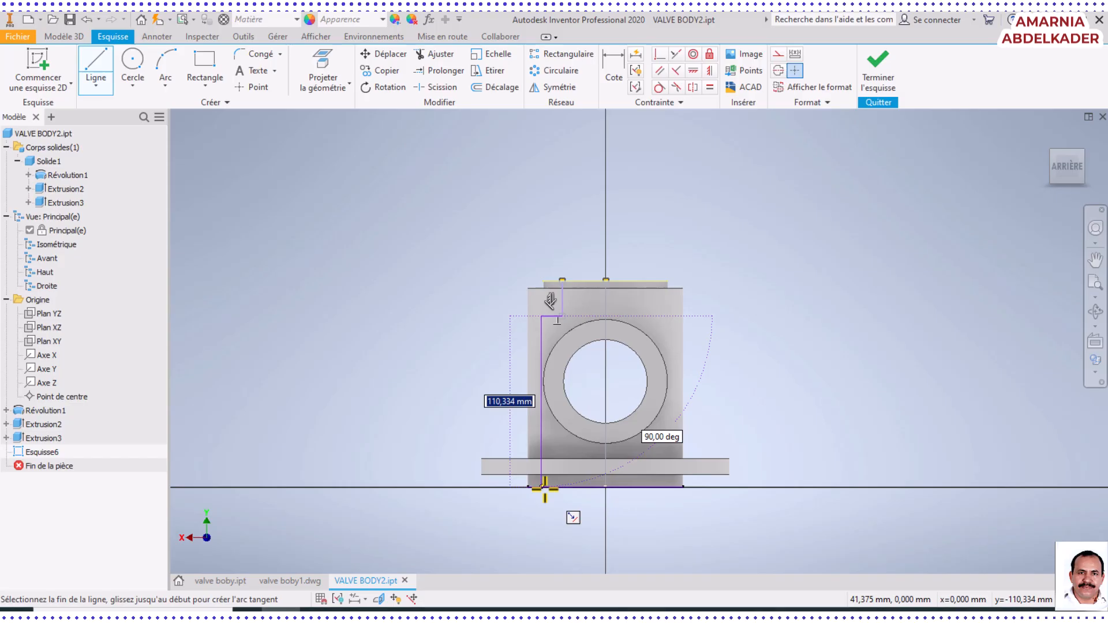
{"action": "double_click", "coordinate": [543, 488]}
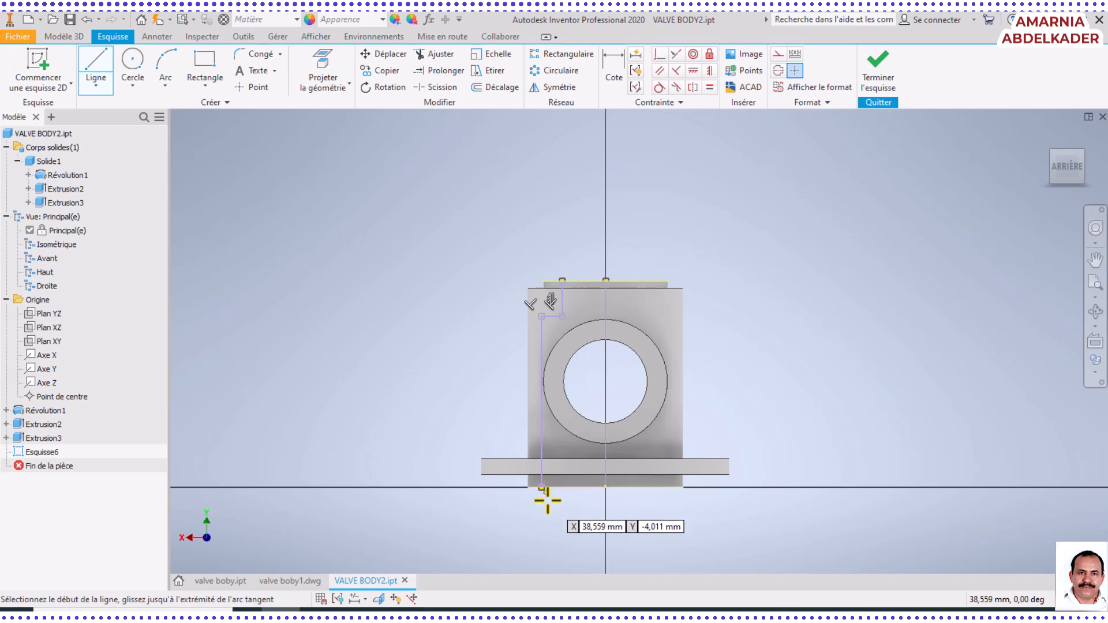
Close the profile with a line about 41 mm along the bottom edge and a 133 mm vertical line up the body's axis
{"action": "scroll", "coordinate": [544, 497], "scroll_direction": "up", "scroll_amount": 5}
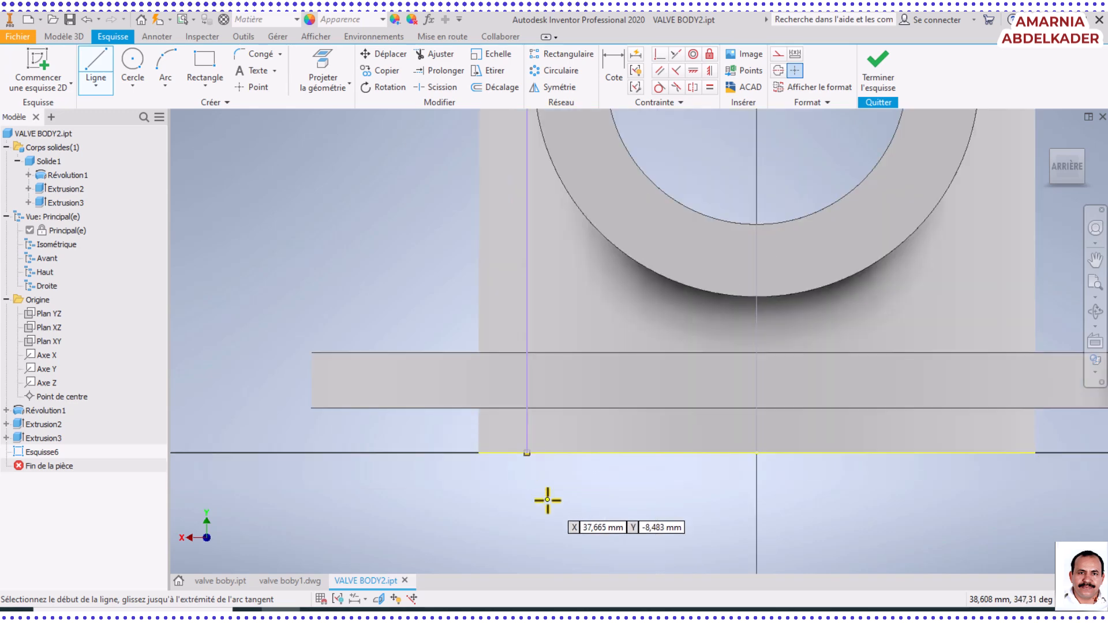
{"action": "left_click", "coordinate": [527, 452]}
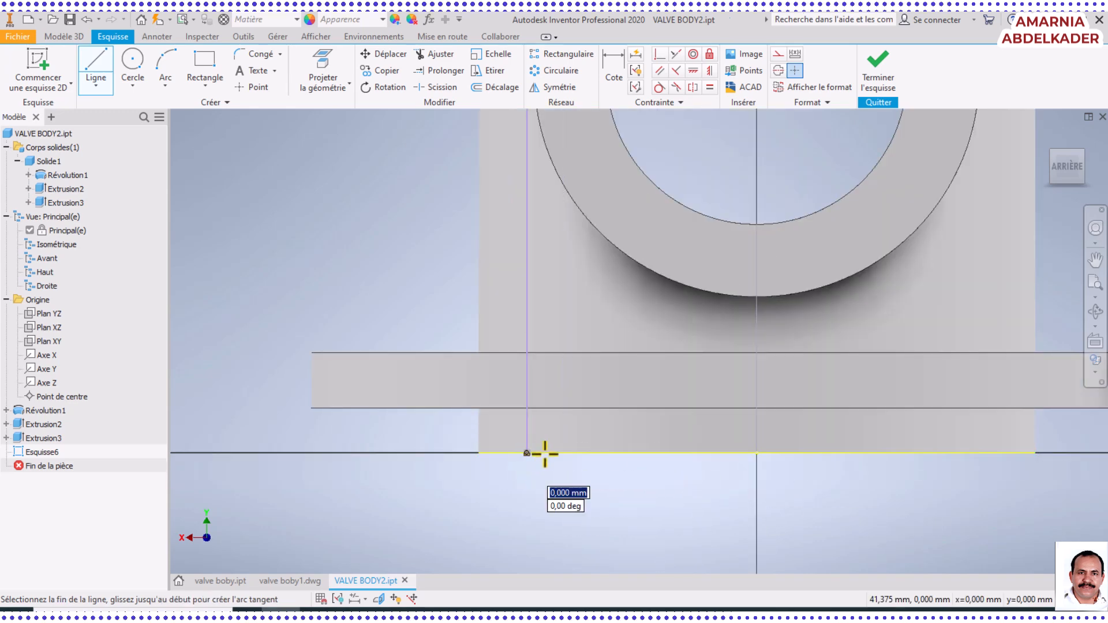
{"action": "double_click", "coordinate": [757, 453]}
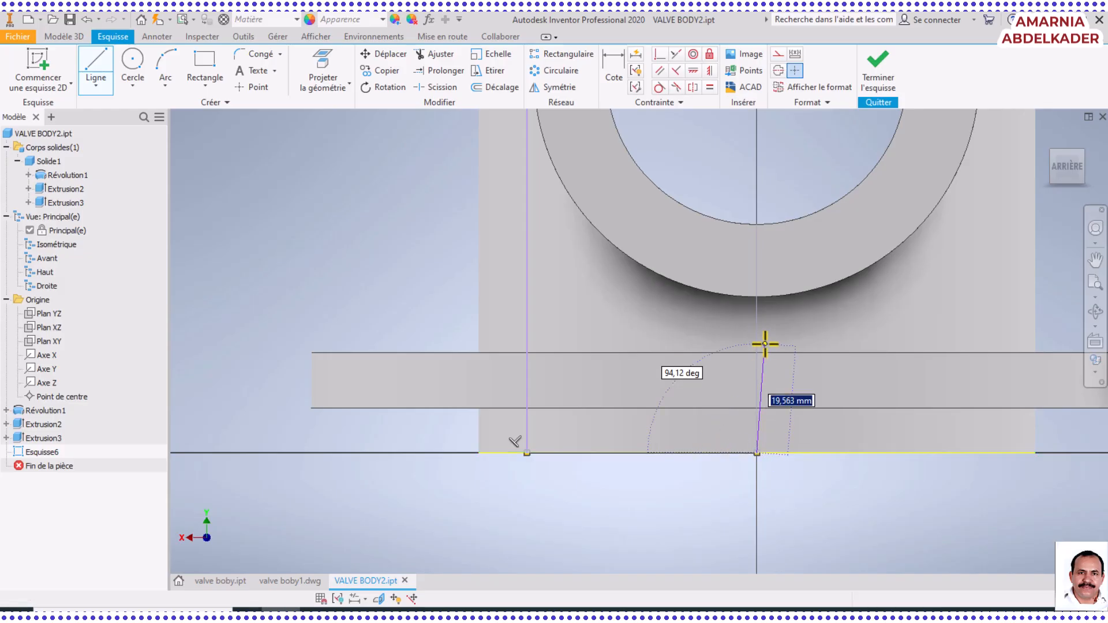
{"action": "scroll", "coordinate": [764, 341], "scroll_direction": "down", "scroll_amount": 5}
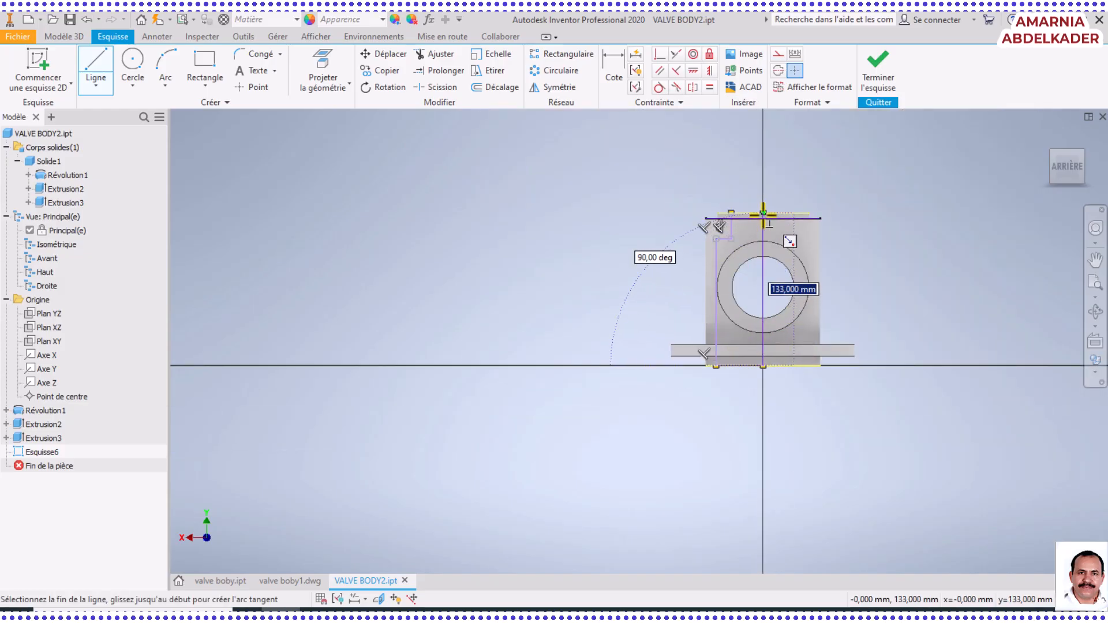
{"action": "scroll", "coordinate": [763, 215], "scroll_direction": "up", "scroll_amount": 5}
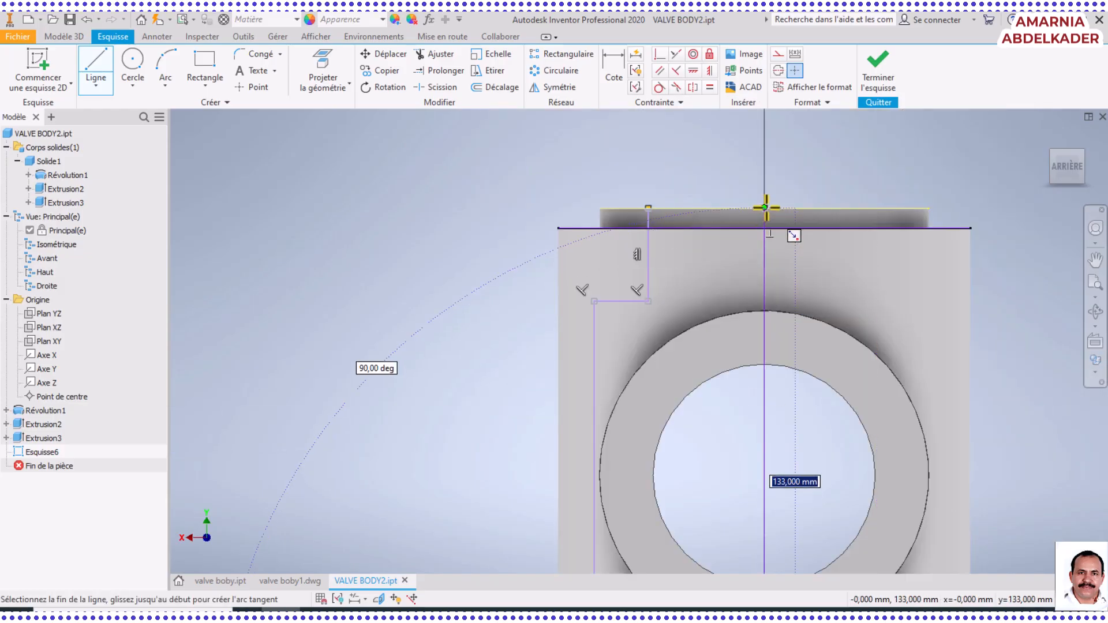
{"action": "double_click", "coordinate": [764, 207]}
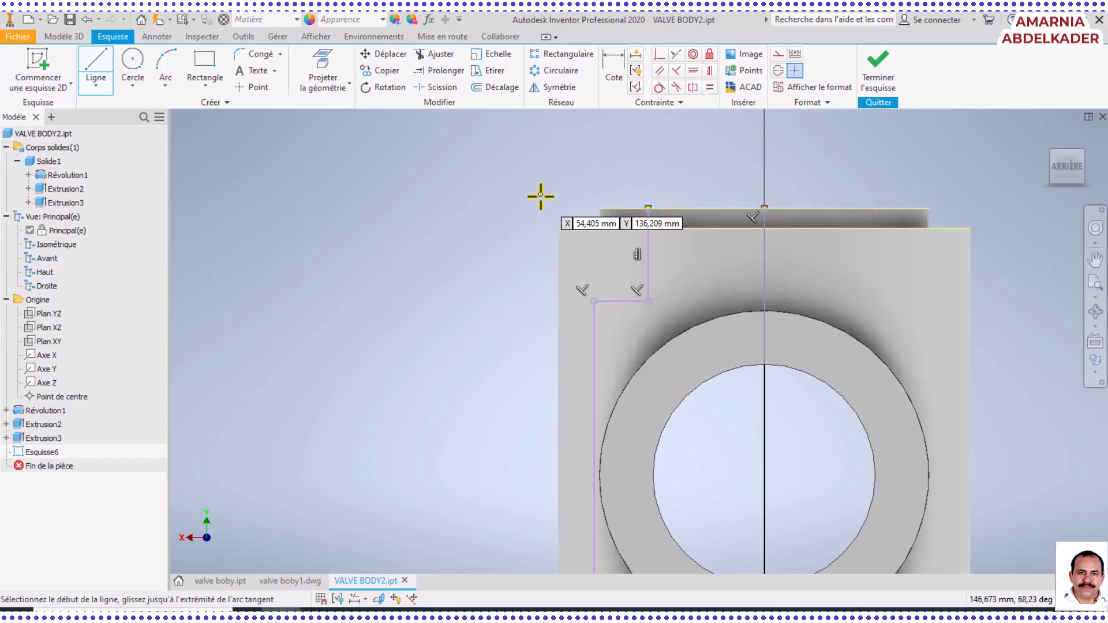
{"action": "key", "text": "Escape"}
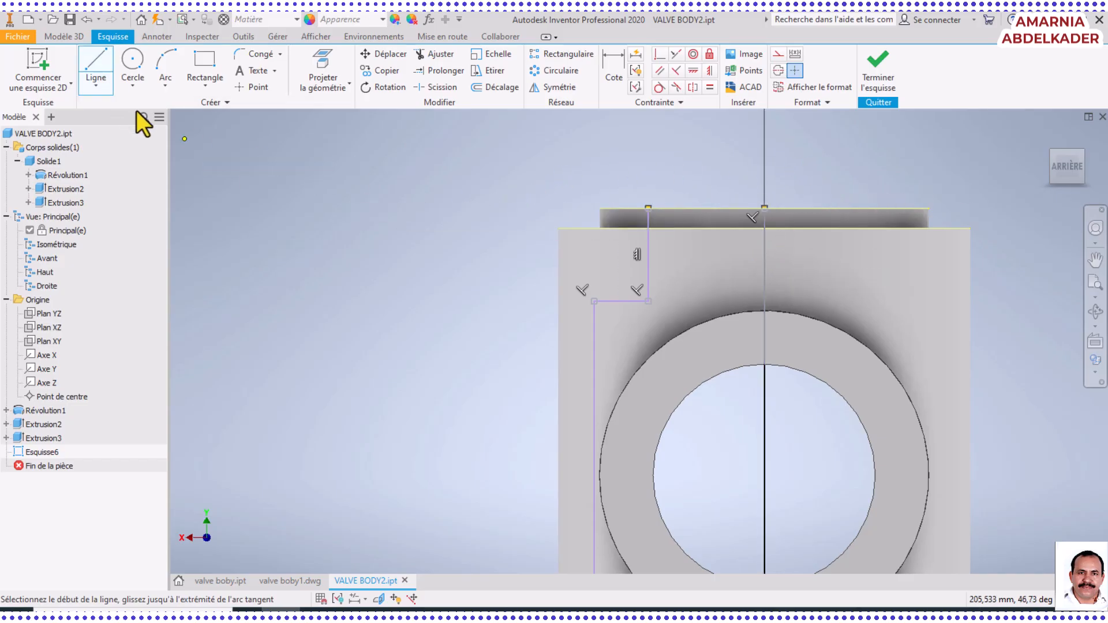
Convert the profile's vertical line on the body's axis to a centreline
{"action": "left_click", "coordinate": [773, 421]}
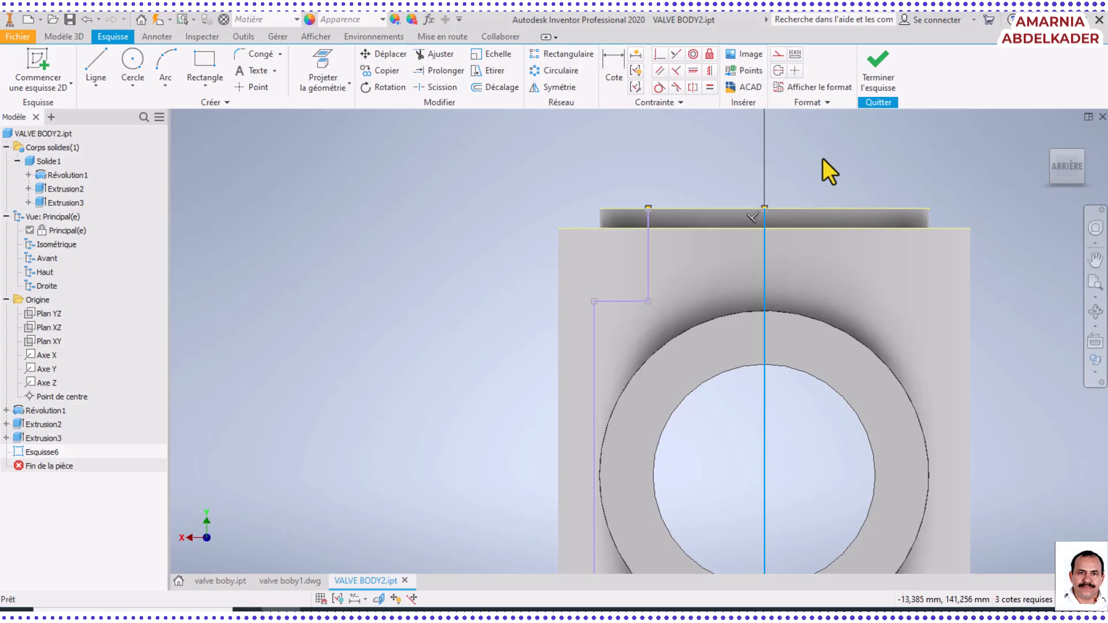
{"action": "left_click", "coordinate": [778, 68]}
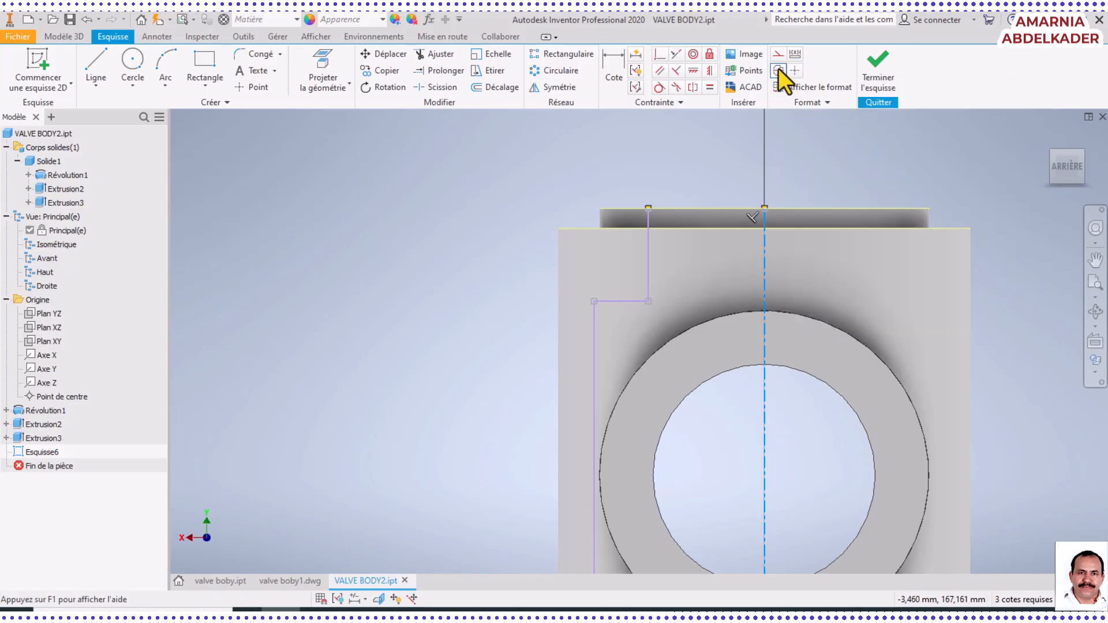
Dimension the cavity profile's long outer line about the centreline as a 90 mm diameter
{"action": "scroll", "coordinate": [698, 278], "scroll_direction": "down", "scroll_amount": 5}
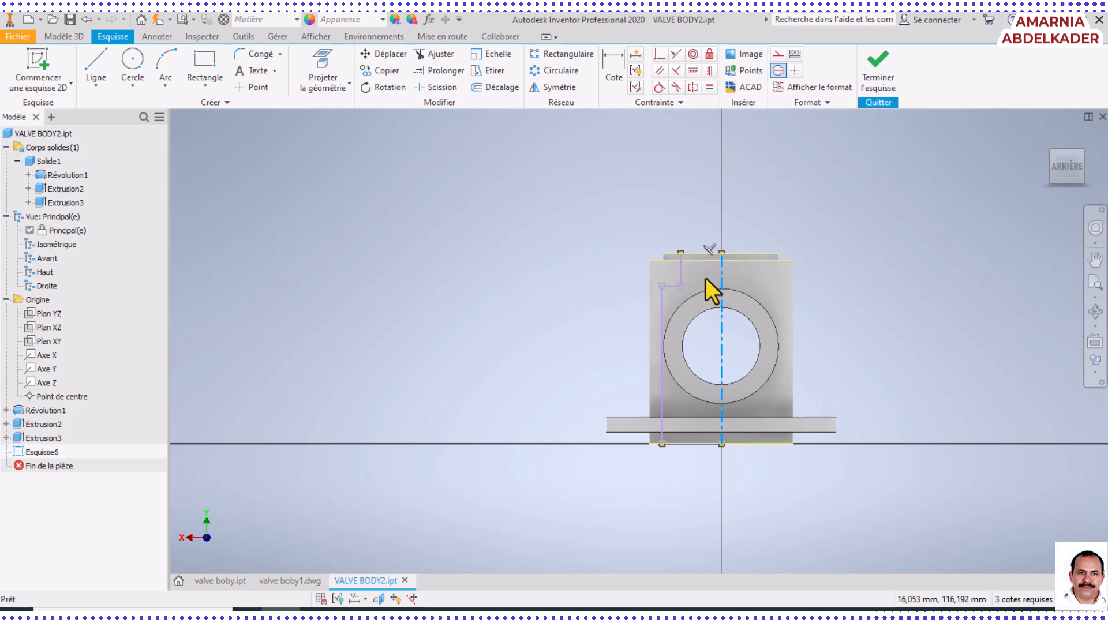
{"action": "left_click", "coordinate": [607, 73]}
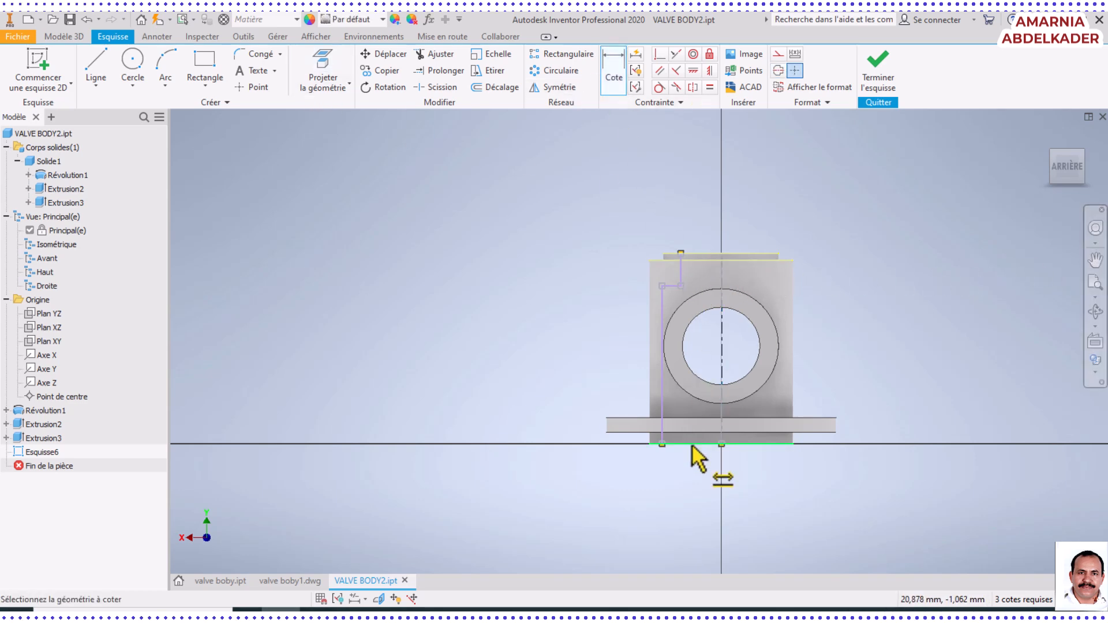
{"action": "left_click", "coordinate": [721, 434]}
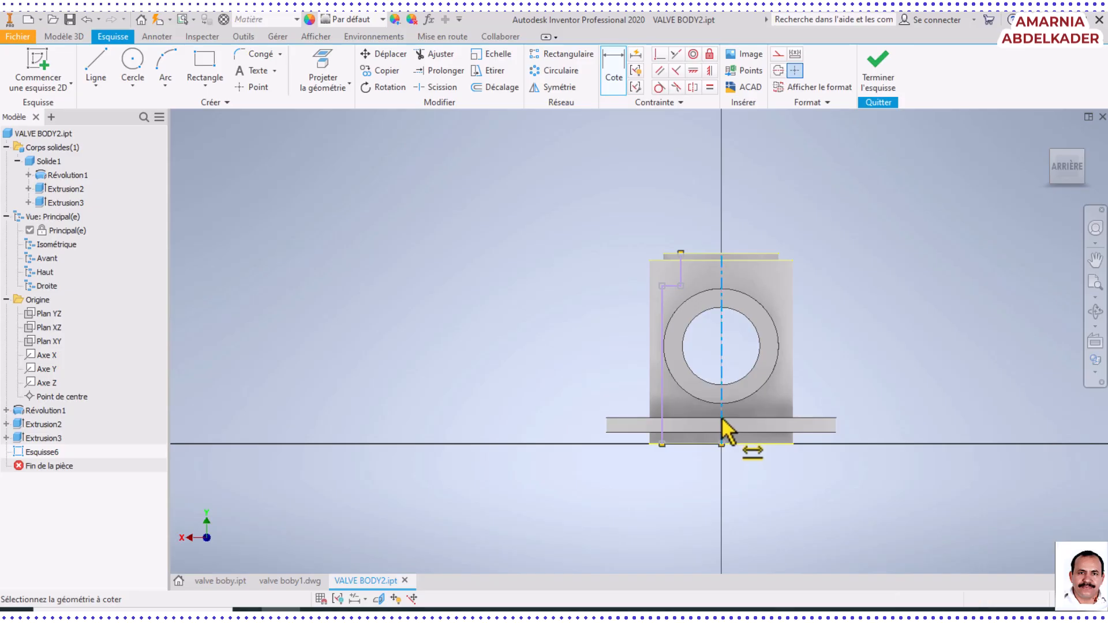
{"action": "left_click", "coordinate": [662, 428]}
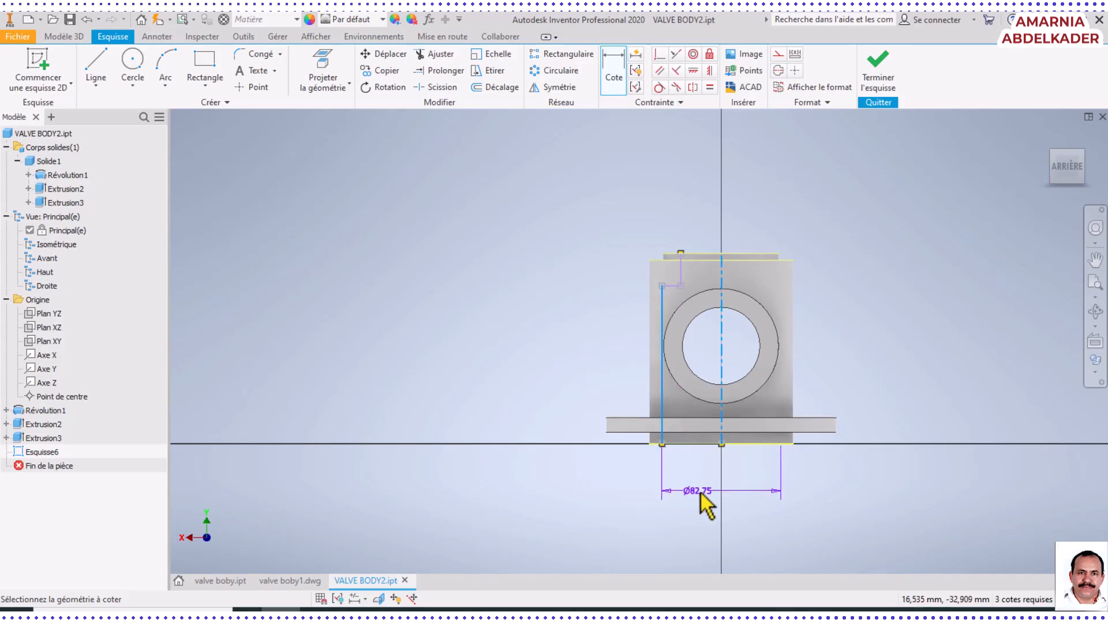
{"action": "left_click", "coordinate": [703, 497]}
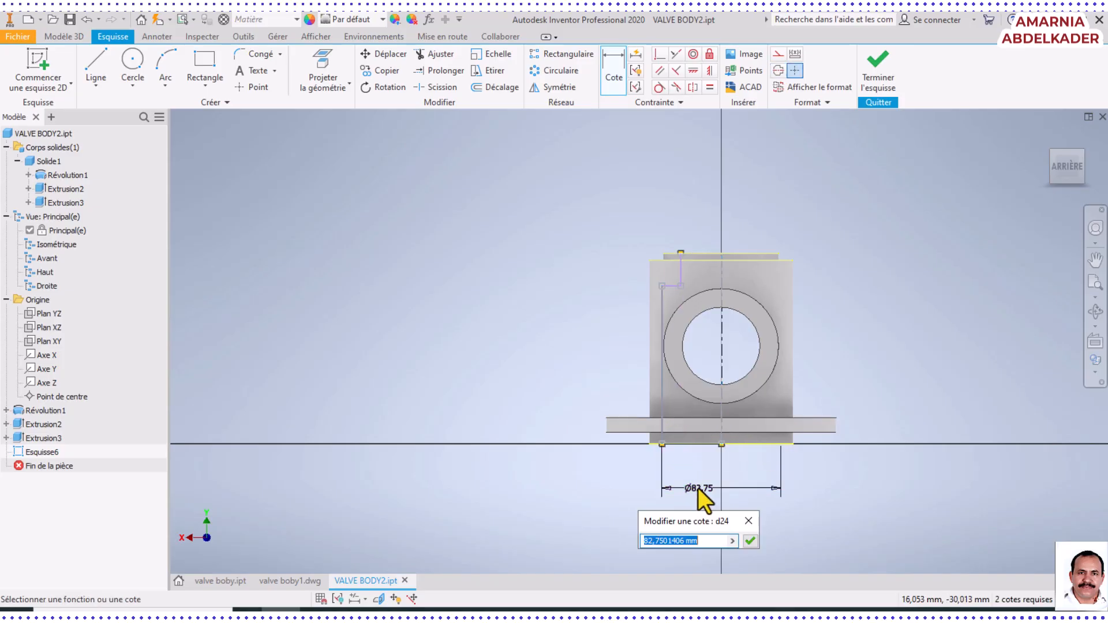
{"action": "type", "text": "89"}
{"action": "key", "text": "Return"}
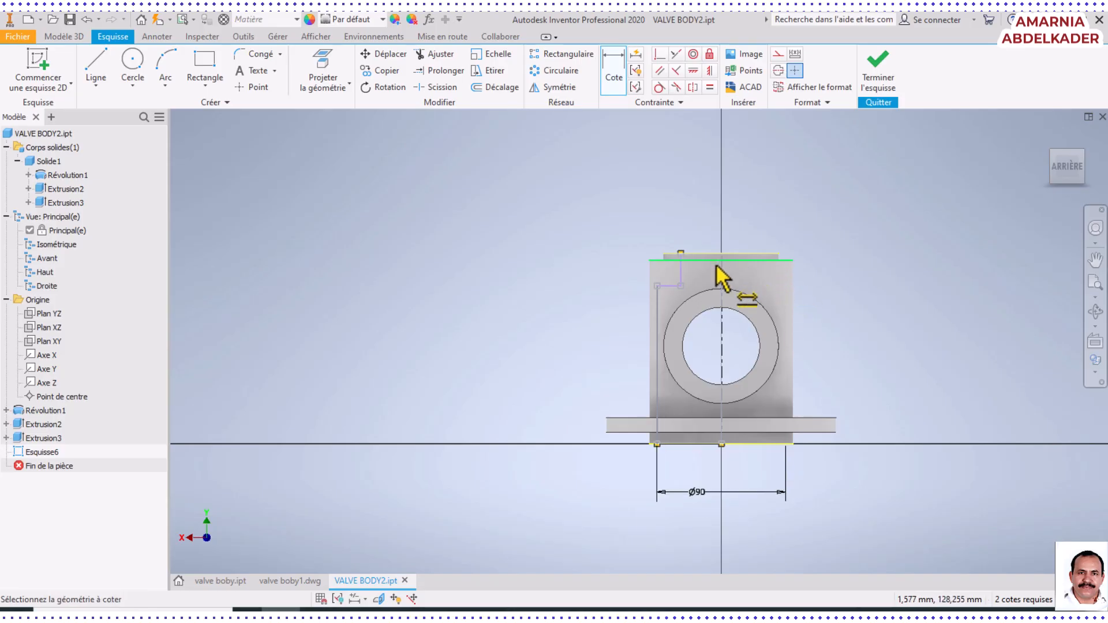
Dimension the diameter of the profile's upper opening between its short vertical line and the centreline
{"action": "left_click", "coordinate": [722, 297]}
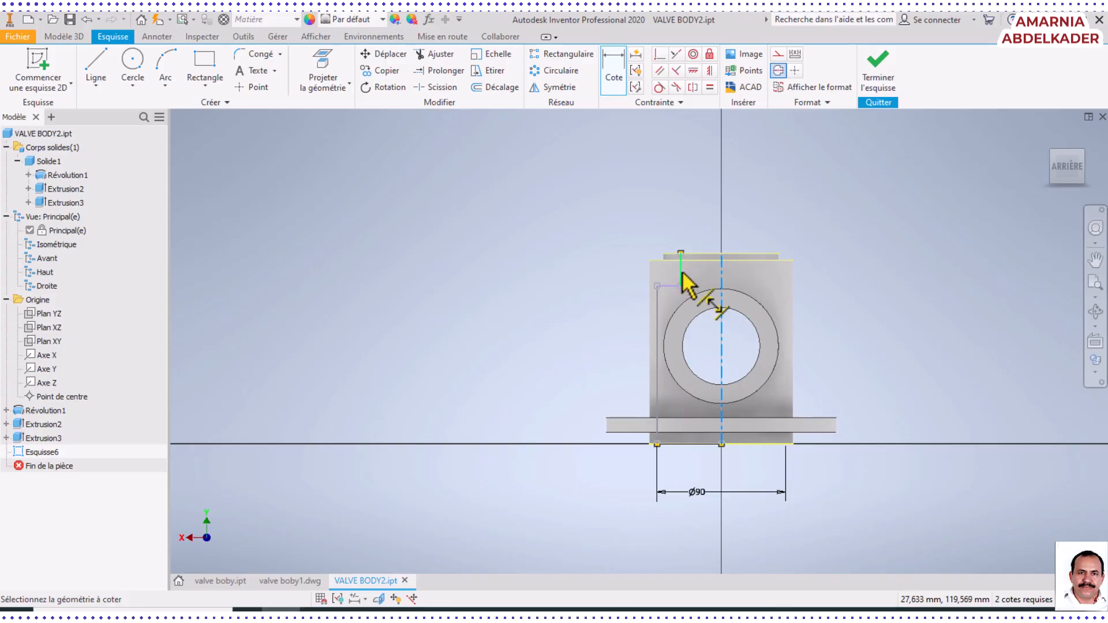
{"action": "left_click", "coordinate": [681, 273]}
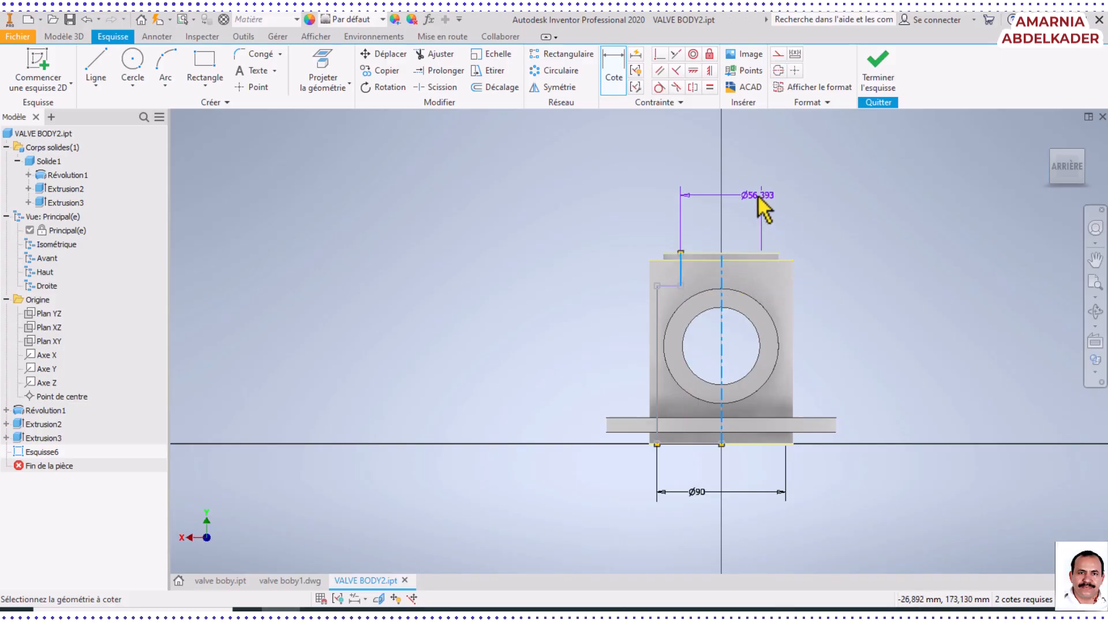
{"action": "left_click", "coordinate": [715, 190]}
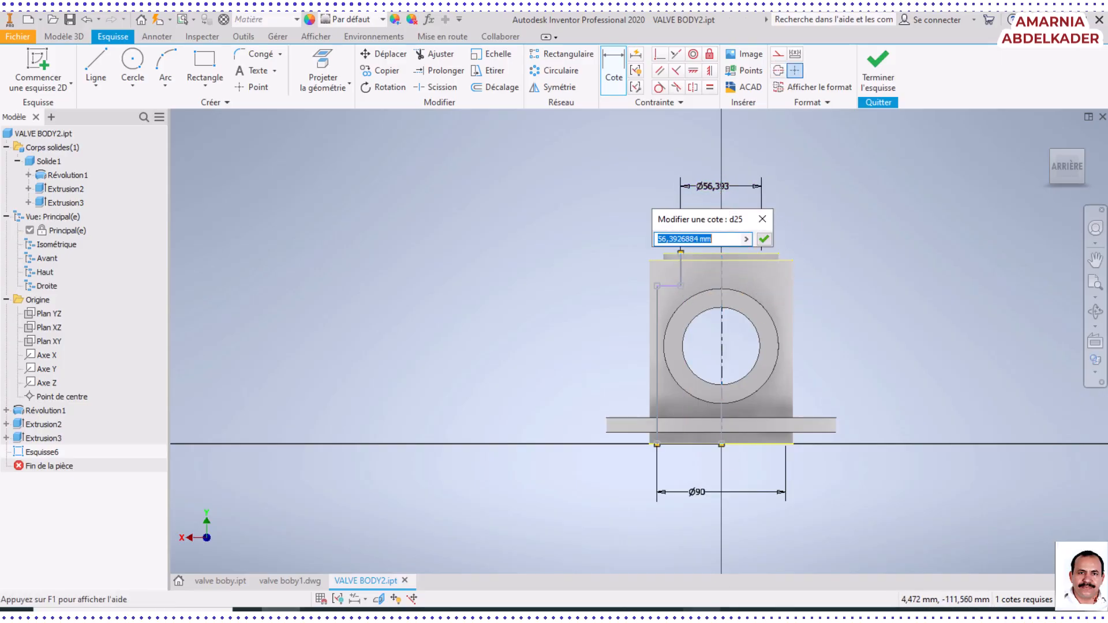
Switch to the valve body drawing in Foxit PhantomPDF and examine section B-B for the cavity's diameters and step depth
{"action": "left_click", "coordinate": [702, 613]}
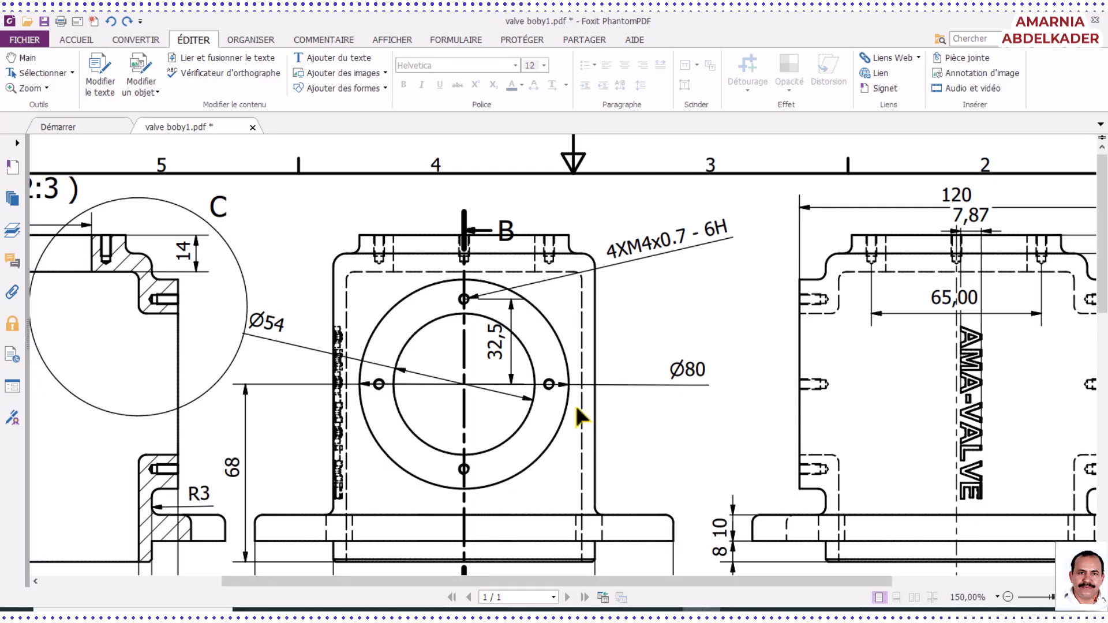
{"action": "scroll", "coordinate": [923, 474], "scroll_direction": "down", "scroll_amount": 5}
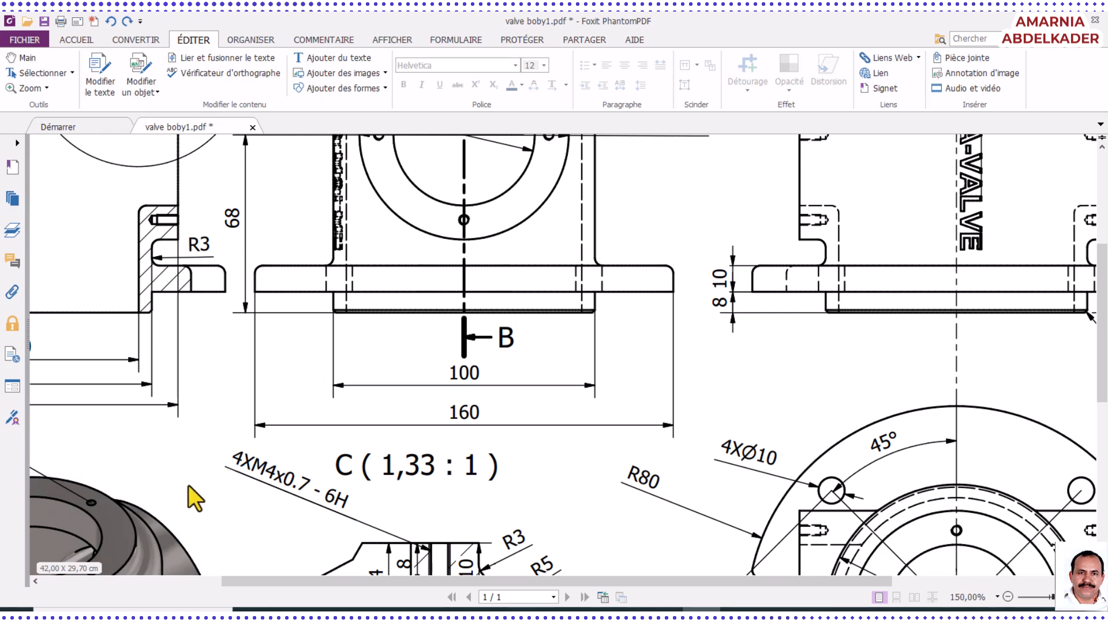
{"action": "left_click", "coordinate": [65, 41]}
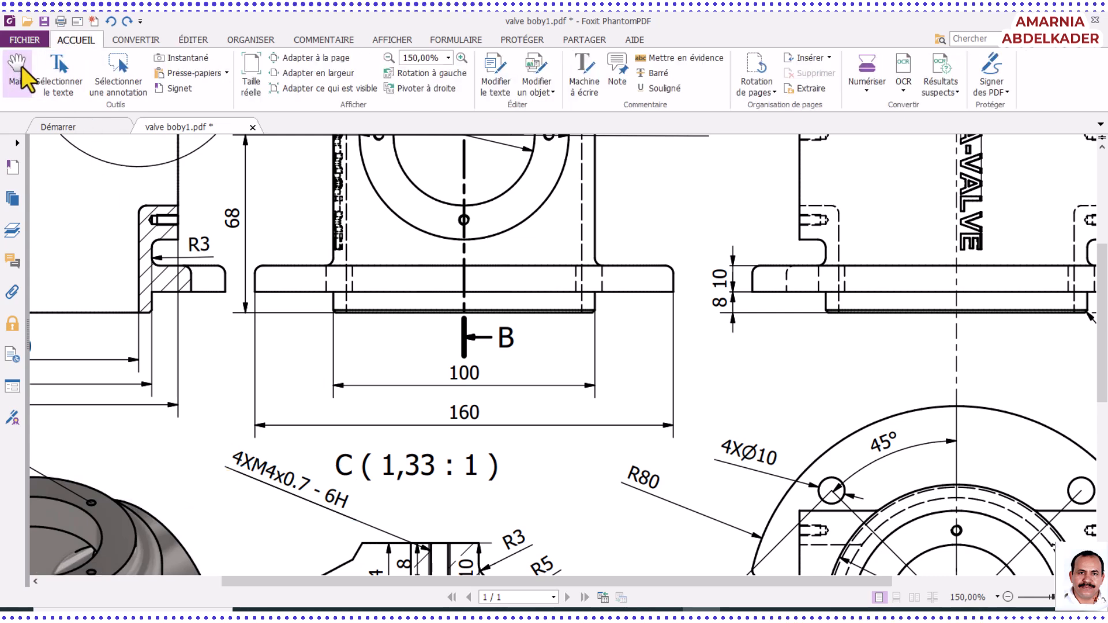
{"action": "left_click", "coordinate": [17, 73]}
{"action": "mouse_move", "coordinate": [87, 258]}
{"action": "left_mouse_down"}
{"action": "mouse_move", "coordinate": [441, 267]}
{"action": "mouse_move", "coordinate": [404, 404]}
{"action": "left_mouse_up"}
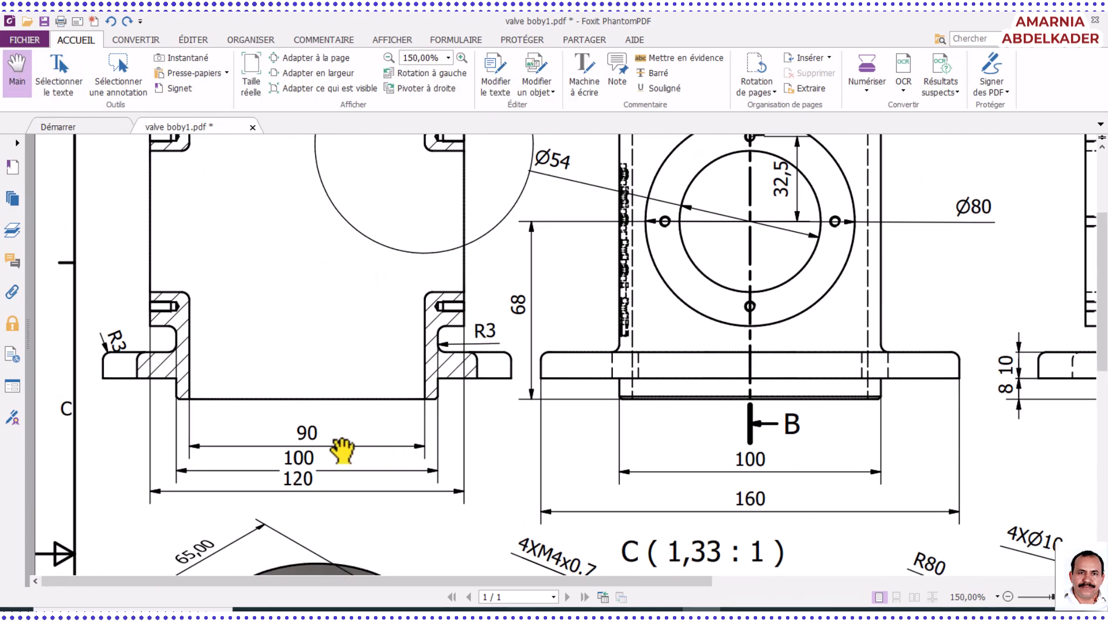
{"action": "left_click_drag", "start_coordinate": [346, 352], "coordinate": [303, 485]}
{"action": "left_click_drag", "start_coordinate": [327, 374], "coordinate": [311, 416]}
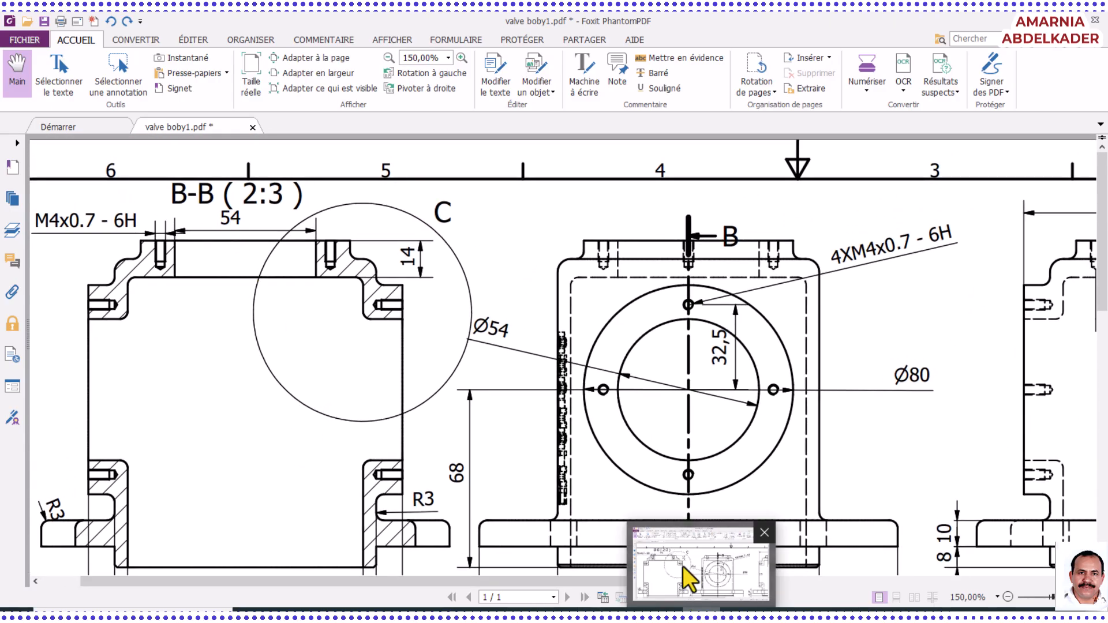
Compare the drawing's front and side views with section B-B for the cavity outline
{"action": "left_click_drag", "start_coordinate": [656, 444], "coordinate": [388, 341]}
{"action": "left_click_drag", "start_coordinate": [599, 405], "coordinate": [477, 410]}
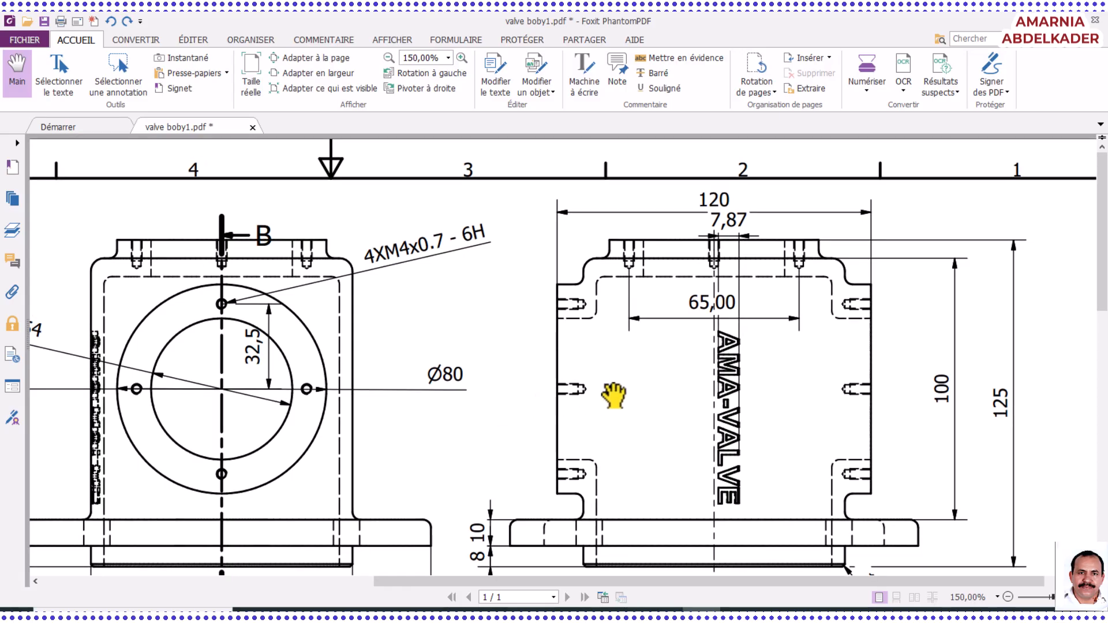
{"action": "left_click_drag", "start_coordinate": [590, 455], "coordinate": [756, 313]}
{"action": "left_click_drag", "start_coordinate": [548, 413], "coordinate": [629, 320]}
{"action": "left_click_drag", "start_coordinate": [606, 451], "coordinate": [546, 341]}
{"action": "mouse_move", "coordinate": [581, 405]}
{"action": "left_mouse_down"}
{"action": "mouse_move", "coordinate": [596, 371]}
{"action": "mouse_move", "coordinate": [623, 361]}
{"action": "mouse_move", "coordinate": [716, 468]}
{"action": "left_mouse_up"}
{"action": "left_click_drag", "start_coordinate": [553, 329], "coordinate": [618, 467]}
{"action": "left_click_drag", "start_coordinate": [507, 295], "coordinate": [631, 499]}
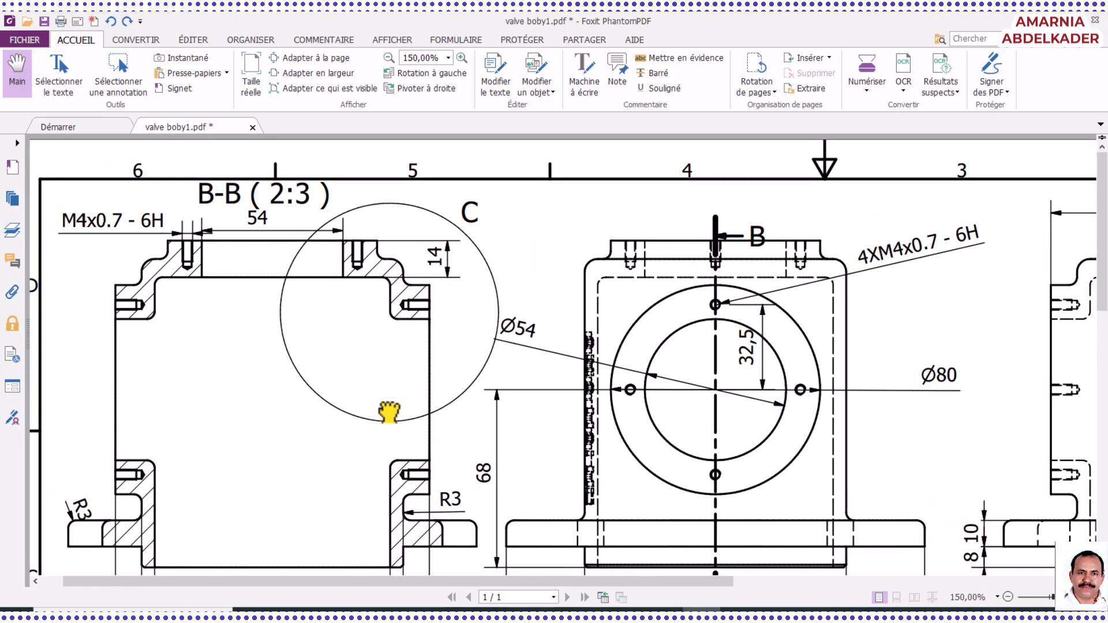
{"action": "left_click_drag", "start_coordinate": [513, 457], "coordinate": [379, 371]}
{"action": "left_click_drag", "start_coordinate": [450, 420], "coordinate": [411, 493]}
Examine the drawing's flange base, the circular flange view and detail C for the upper wall dimensions
{"action": "mouse_move", "coordinate": [934, 422]}
{"action": "left_mouse_down"}
{"action": "mouse_move", "coordinate": [742, 432]}
{"action": "mouse_move", "coordinate": [562, 356]}
{"action": "left_mouse_up"}
{"action": "scroll", "coordinate": [625, 423], "scroll_direction": "down", "scroll_amount": 10}
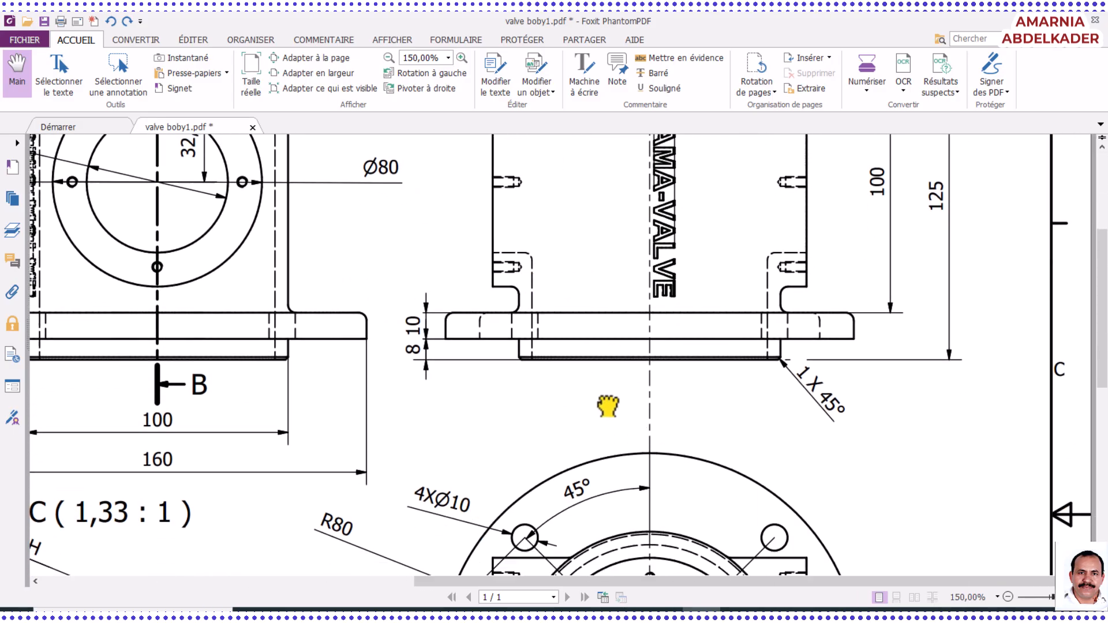
{"action": "left_click_drag", "start_coordinate": [635, 454], "coordinate": [676, 366]}
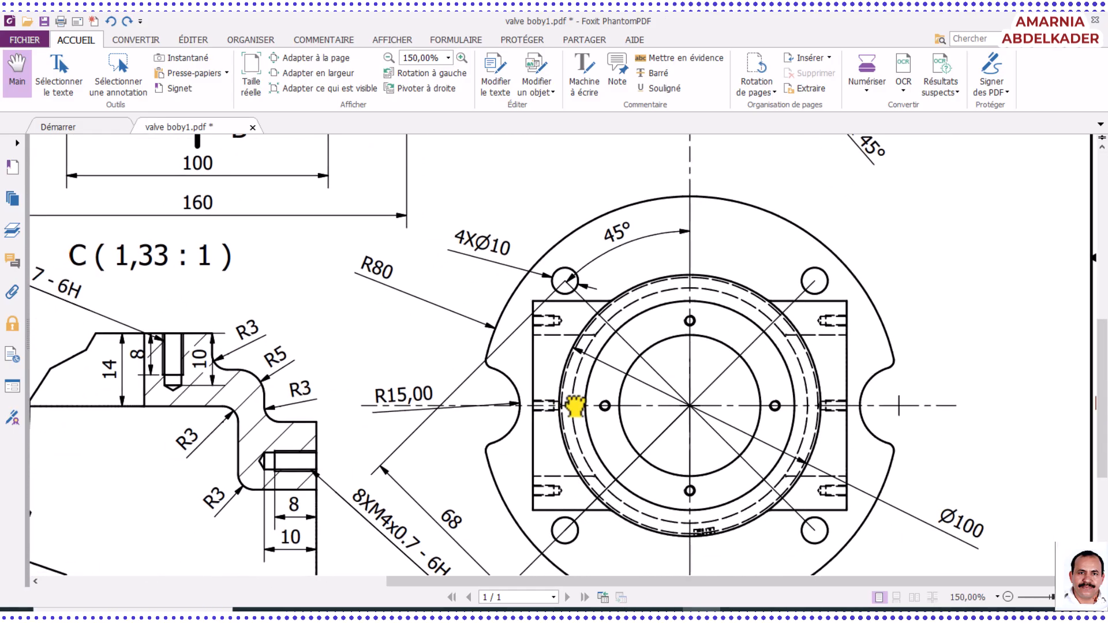
{"action": "left_click_drag", "start_coordinate": [446, 440], "coordinate": [581, 410]}
{"action": "mouse_move", "coordinate": [489, 459]}
{"action": "left_mouse_down"}
{"action": "mouse_move", "coordinate": [565, 445]}
{"action": "mouse_move", "coordinate": [587, 478]}
{"action": "left_mouse_up"}
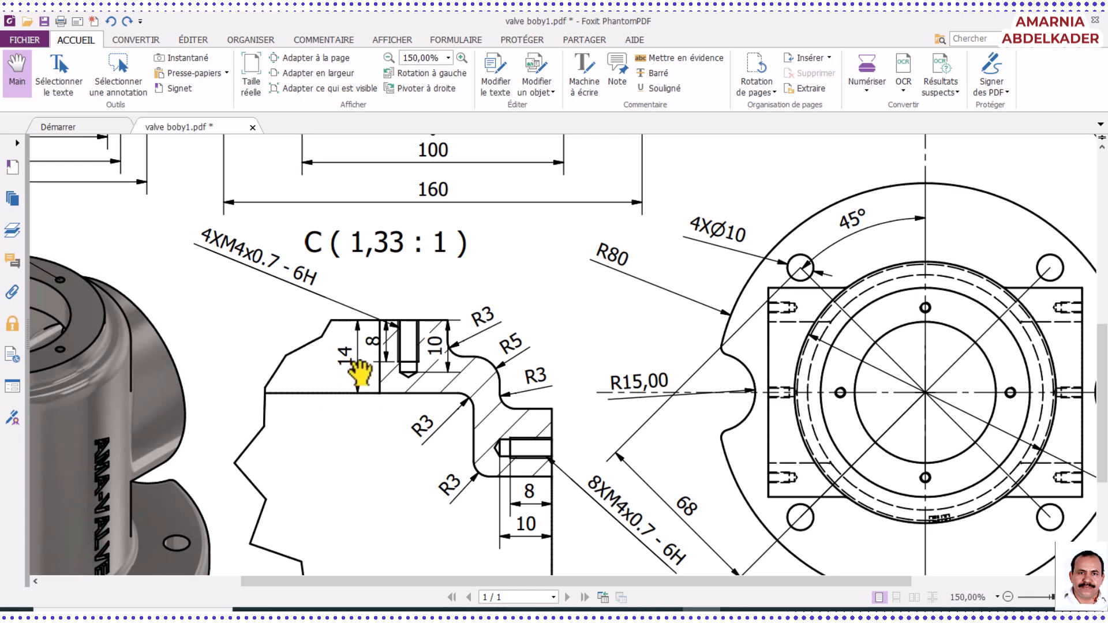
{"action": "scroll", "coordinate": [360, 378], "scroll_direction": "up", "scroll_amount": 5}
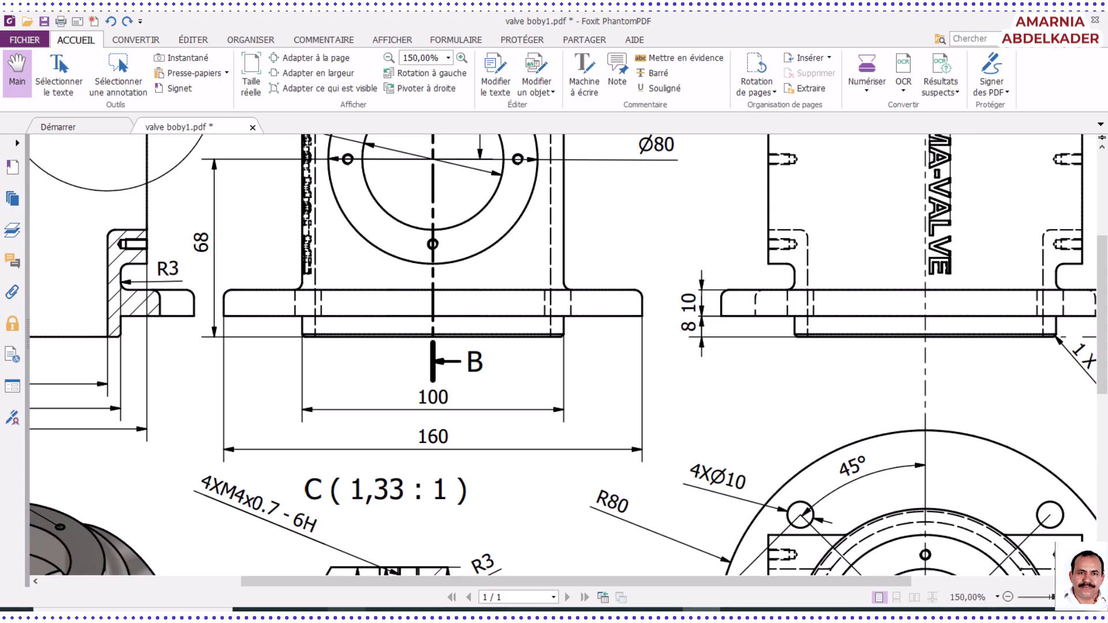
Switch back to Inventor and set the upper opening's diameter to 54 mm
{"action": "left_click", "coordinate": [281, 611]}
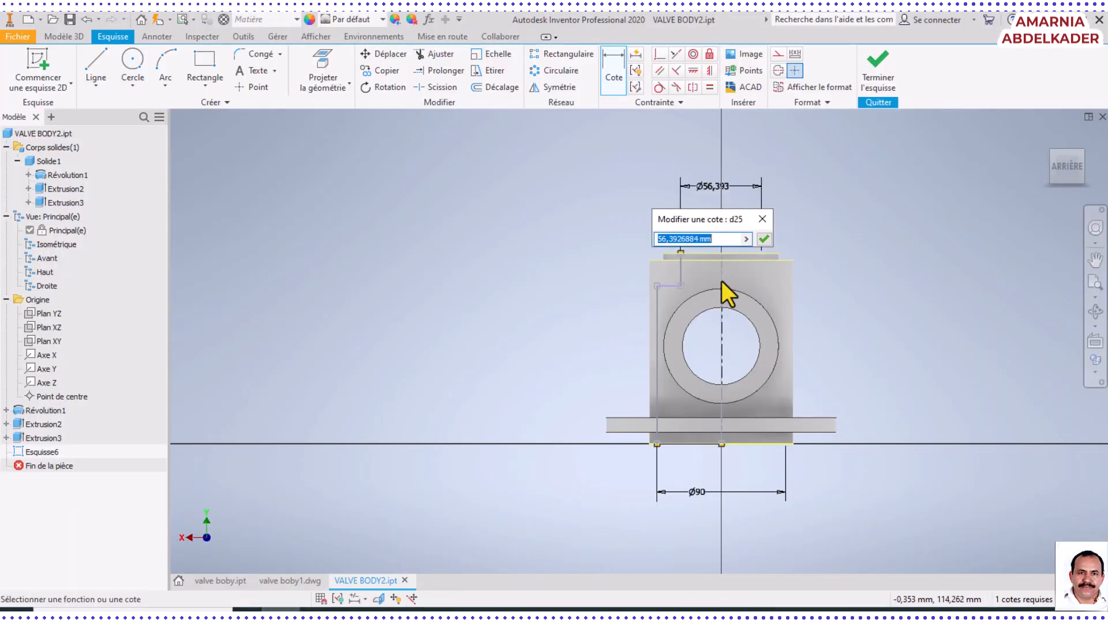
{"action": "type", "text": "54"}
{"action": "key", "text": "Return"}
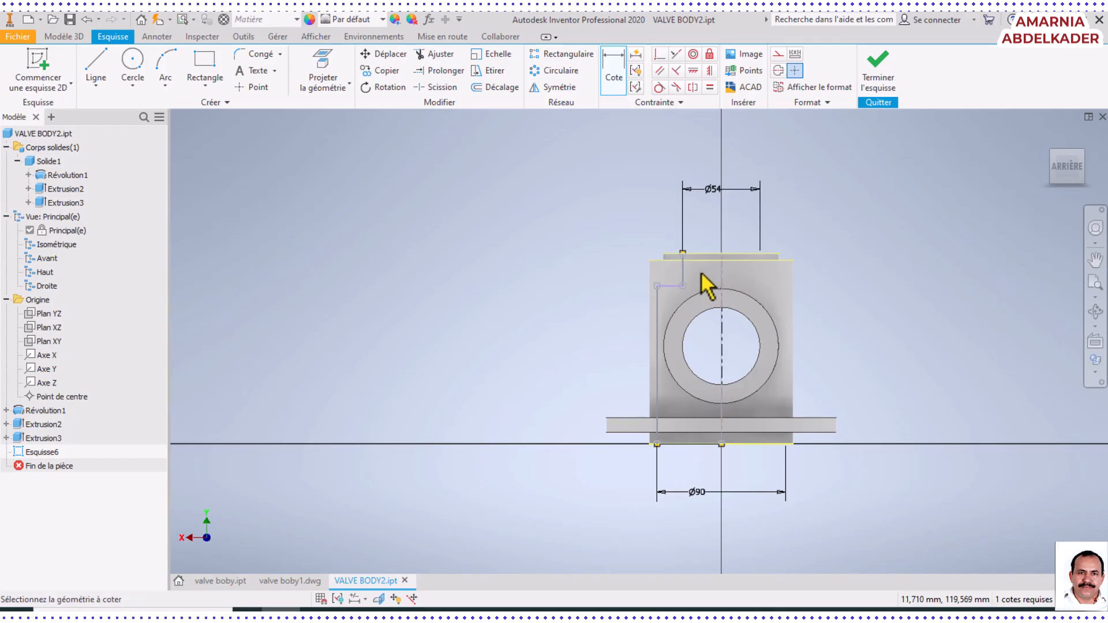
Dimension the upper opening's short vertical line to 14 mm and finish the sketch
{"action": "left_click", "coordinate": [682, 278]}
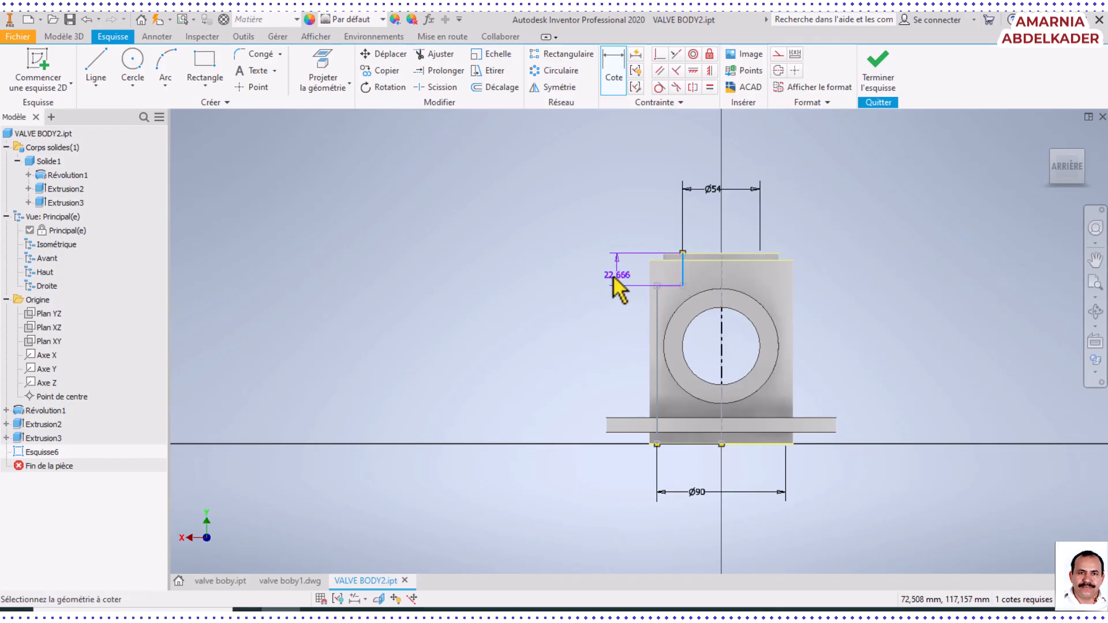
{"action": "left_click", "coordinate": [599, 277]}
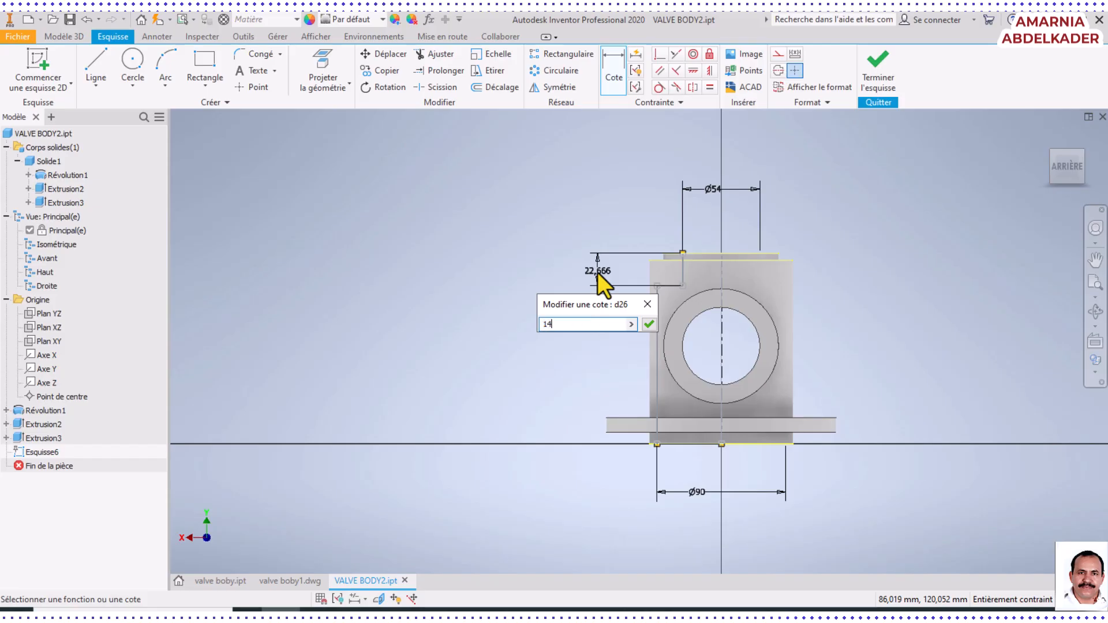
{"action": "key", "text": "Return"}
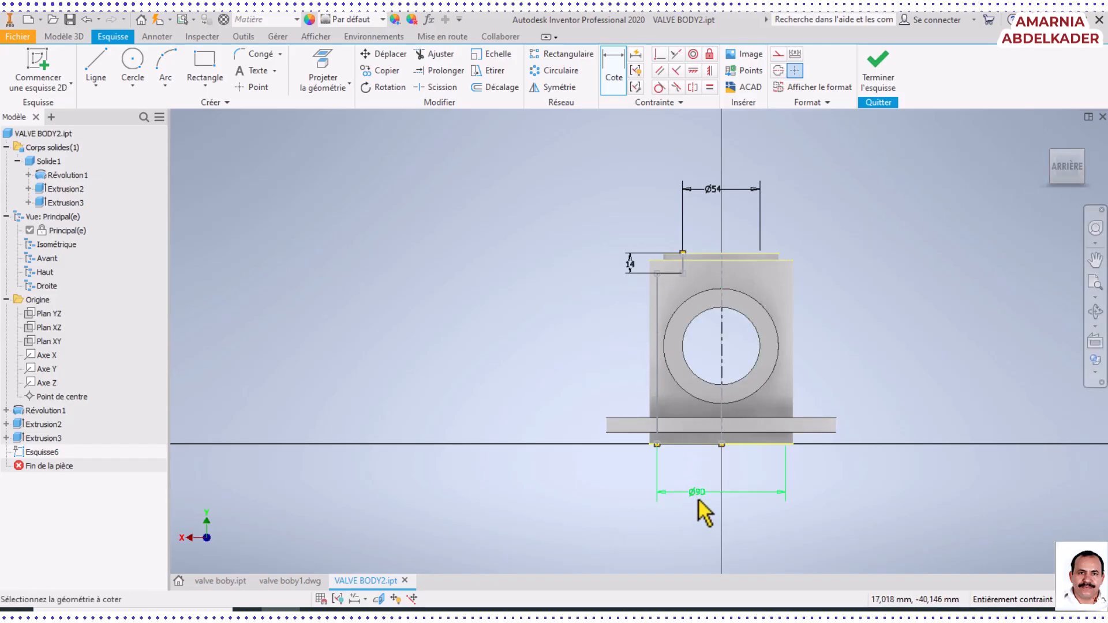
{"action": "scroll", "coordinate": [641, 278], "scroll_direction": "up", "scroll_amount": 3}
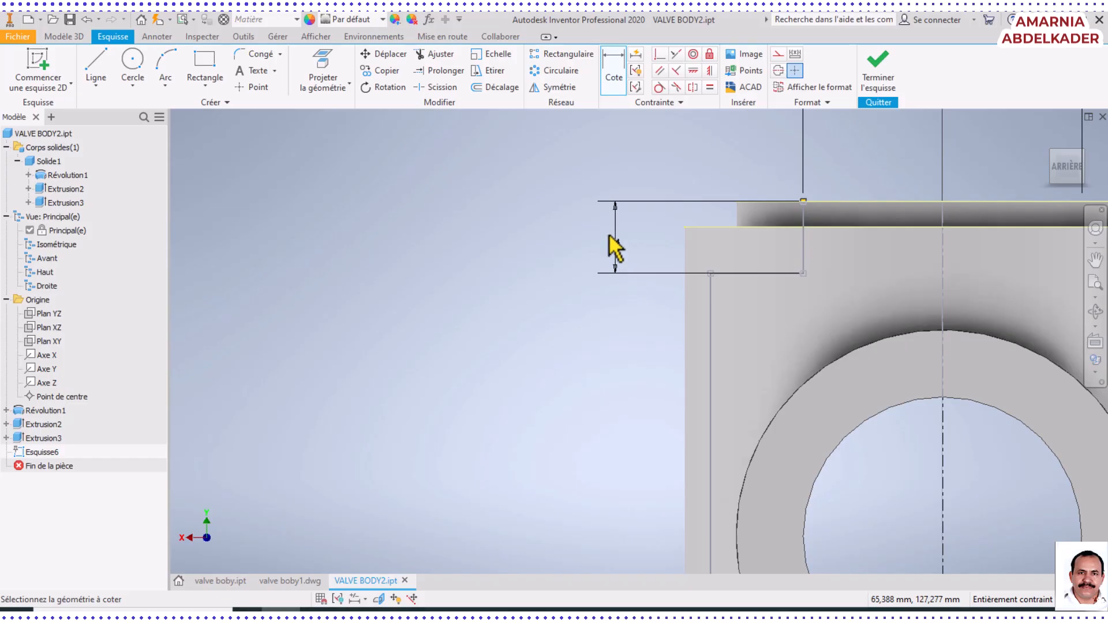
{"action": "scroll", "coordinate": [906, 297], "scroll_direction": "down", "scroll_amount": 5}
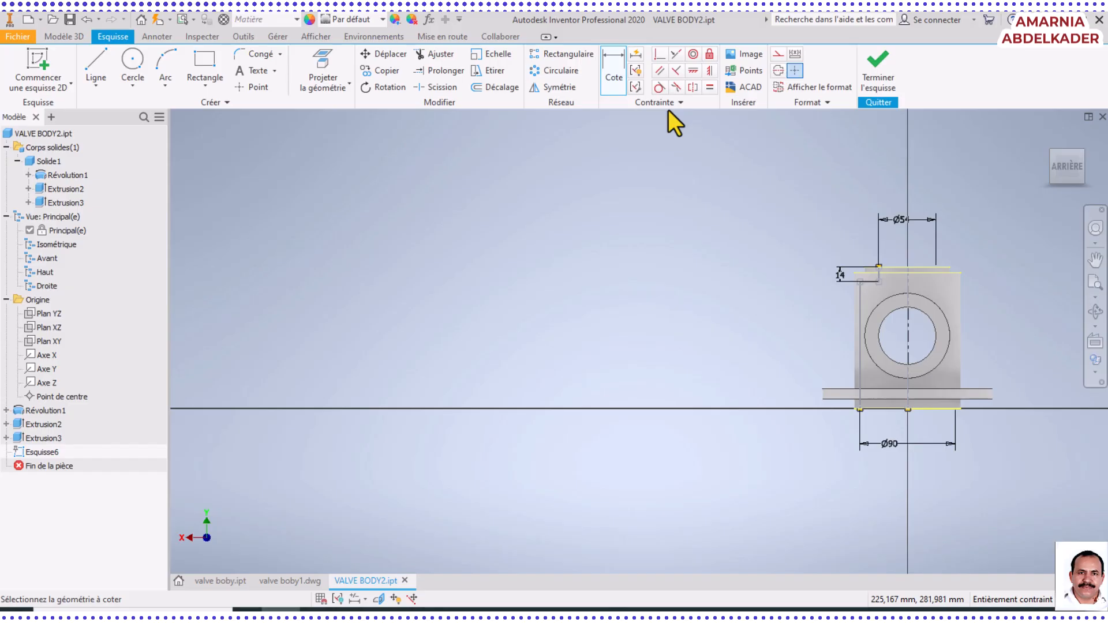
{"action": "left_click", "coordinate": [879, 72]}
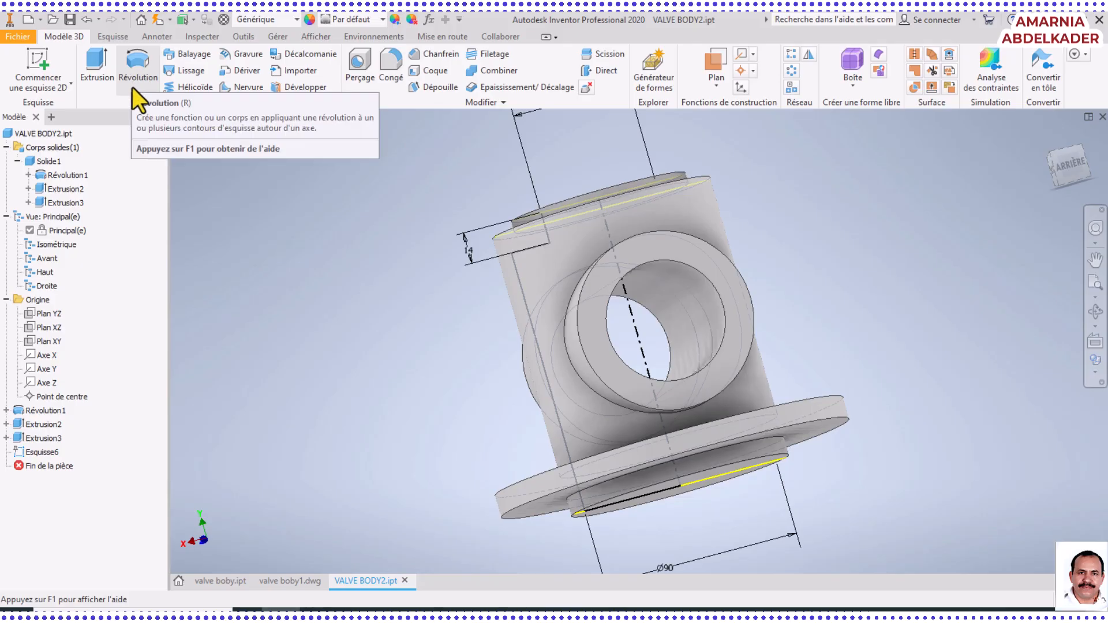
Revolve both regions of the cavity profile 360 degrees about the body's central axis as a cut
{"action": "left_click", "coordinate": [133, 71]}
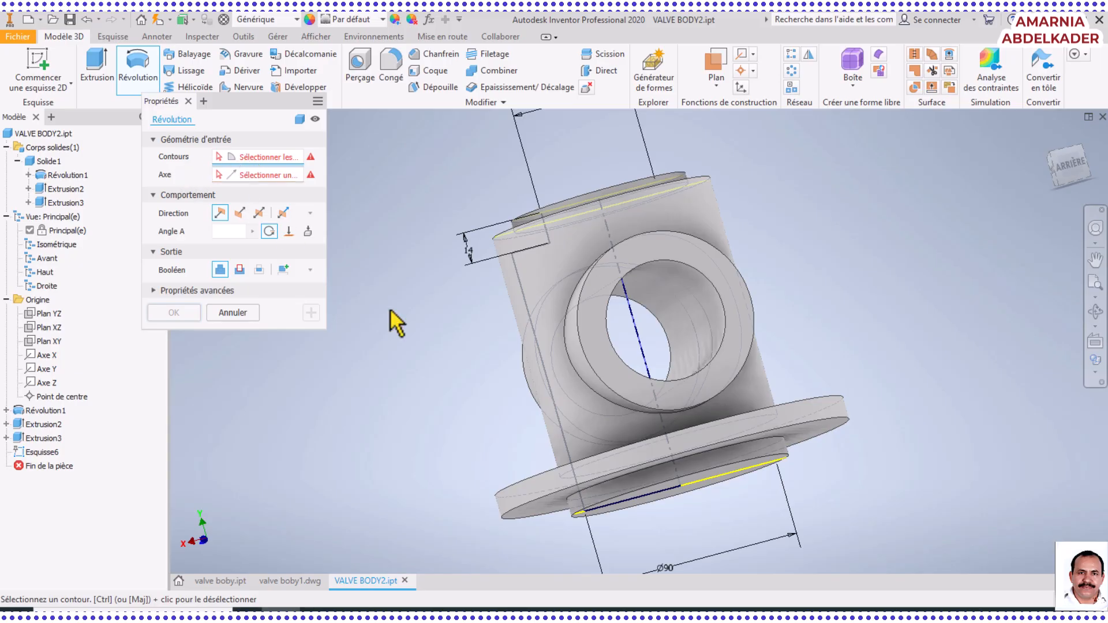
{"action": "left_click", "coordinate": [573, 399]}
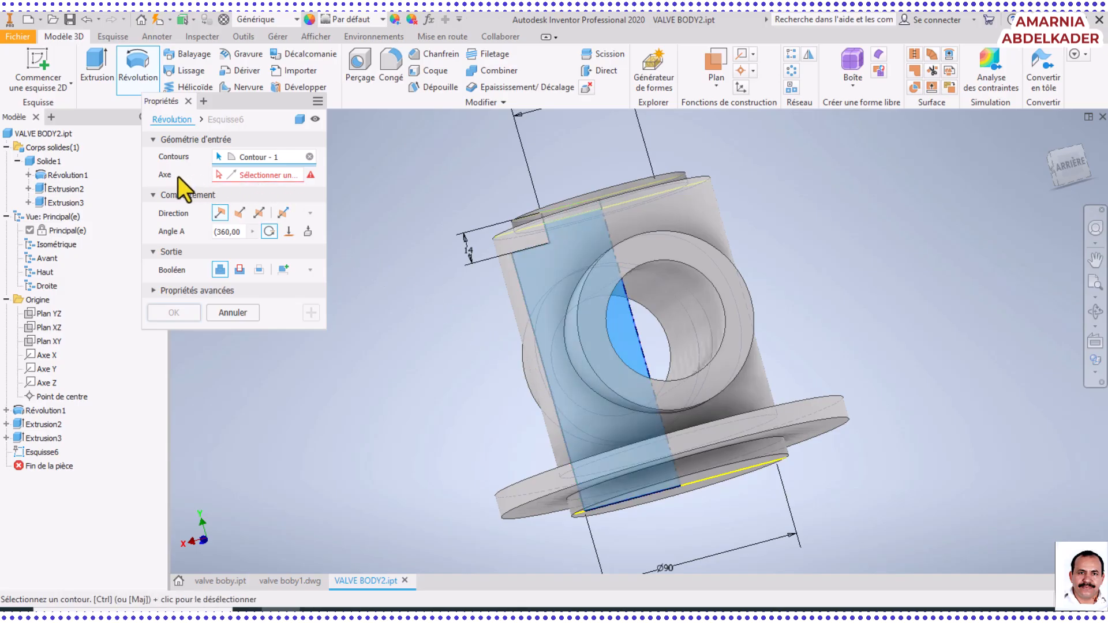
{"action": "left_click", "coordinate": [641, 338]}
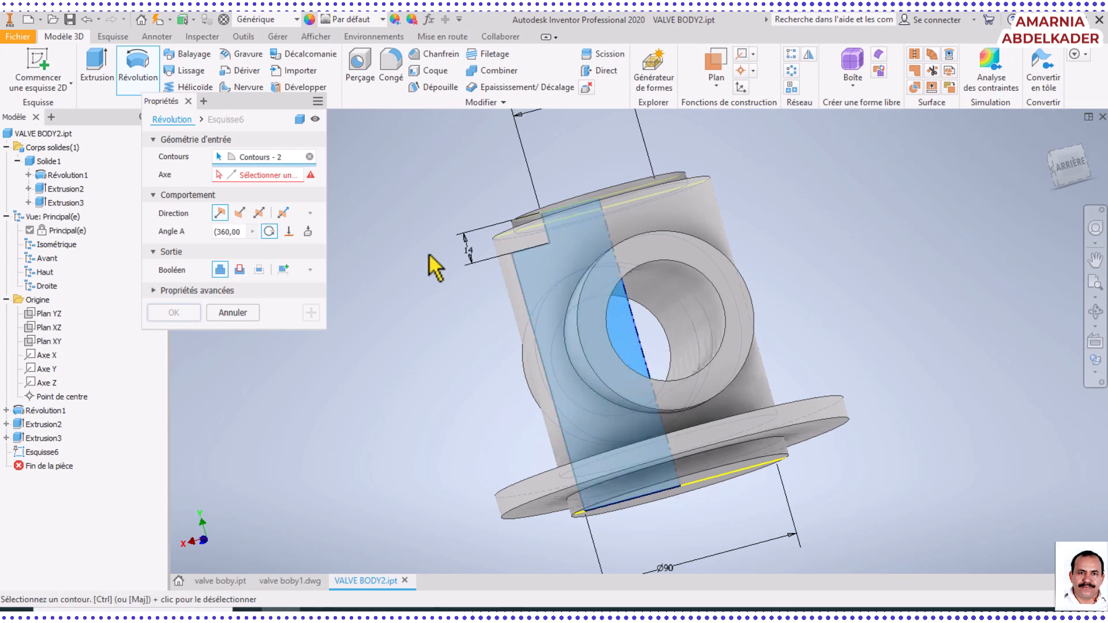
{"action": "left_click", "coordinate": [1095, 311]}
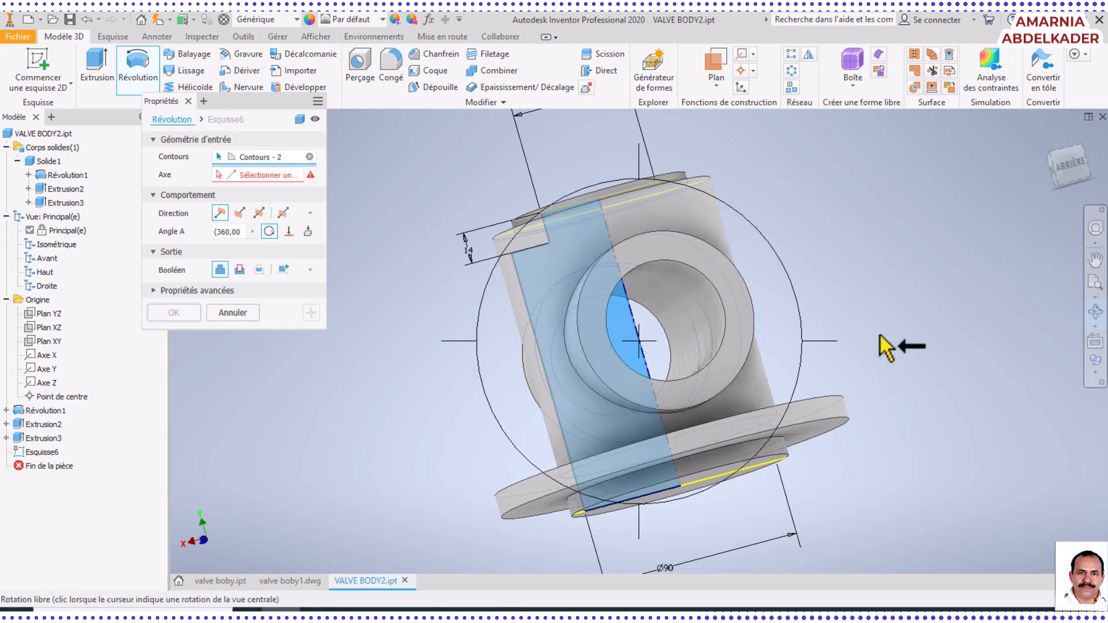
{"action": "left_click_drag", "start_coordinate": [762, 340], "coordinate": [702, 375]}
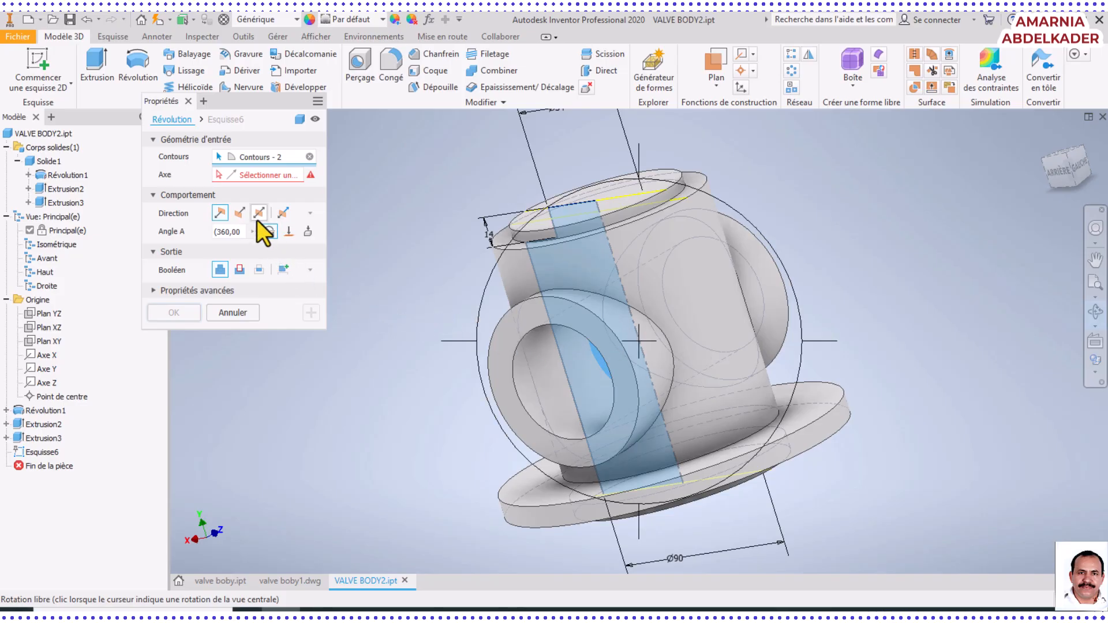
{"action": "left_click", "coordinate": [240, 269]}
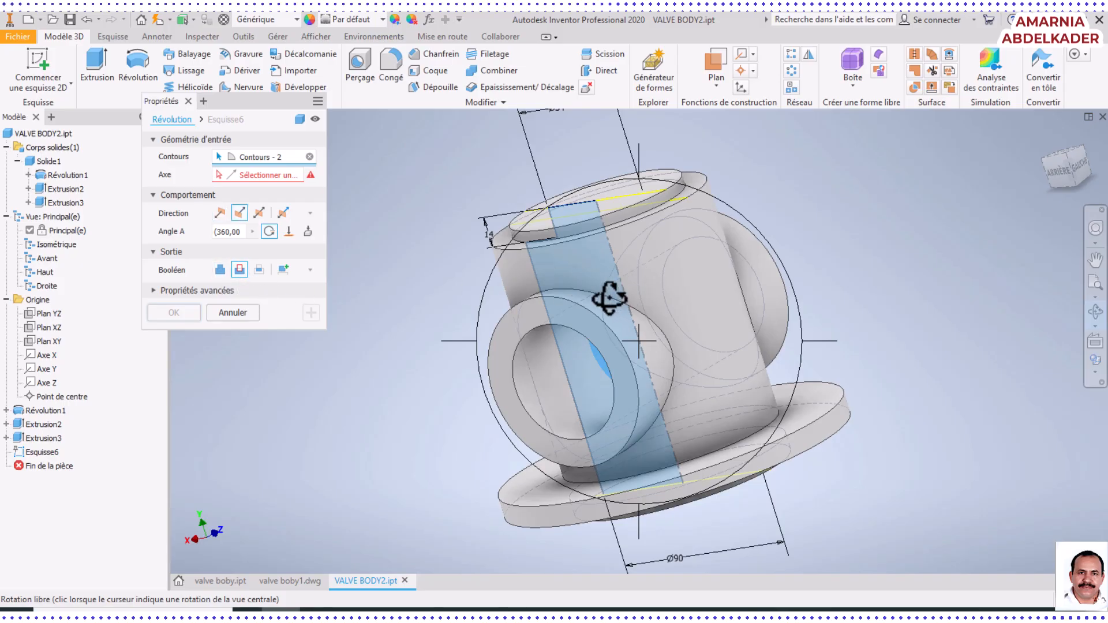
{"action": "right_click", "coordinate": [686, 305]}
{"action": "left_click", "coordinate": [715, 298]}
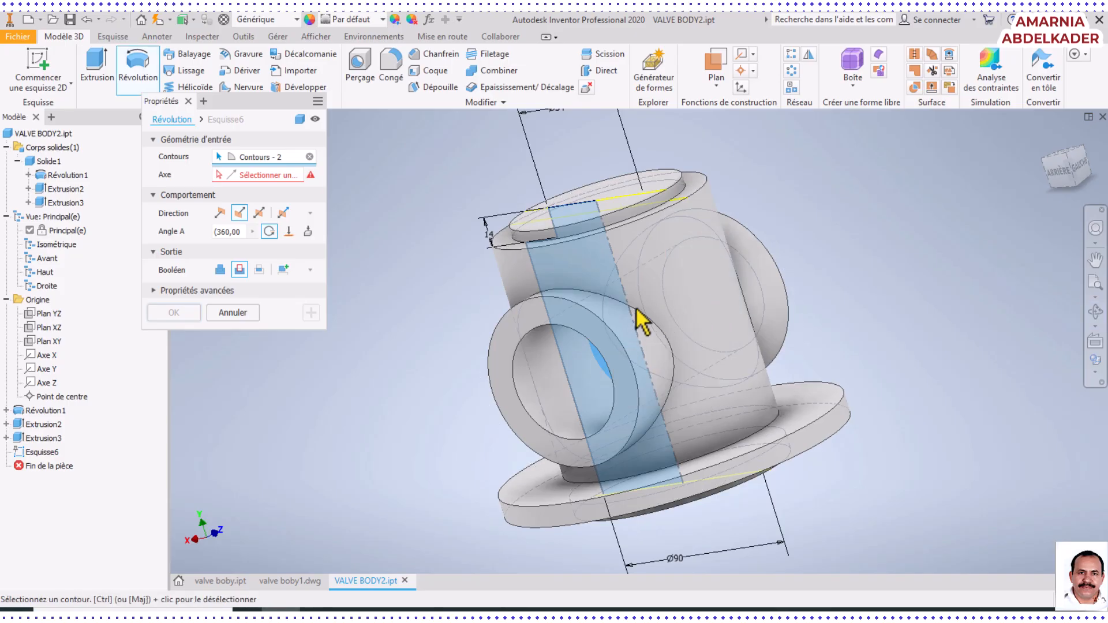
{"action": "left_click", "coordinate": [280, 177]}
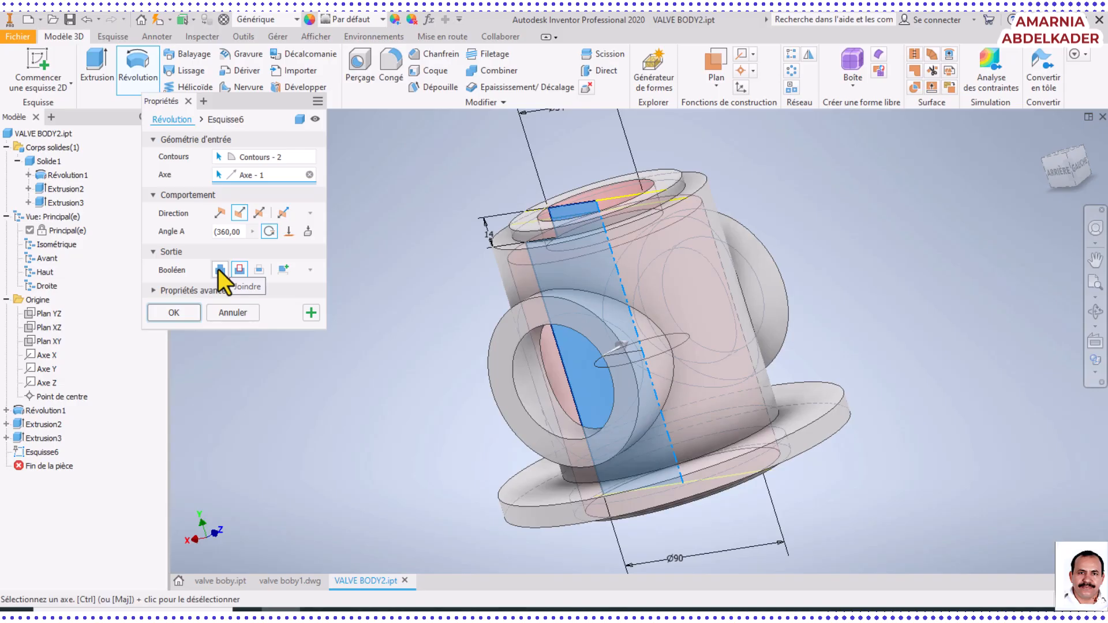
{"action": "left_click", "coordinate": [182, 313]}
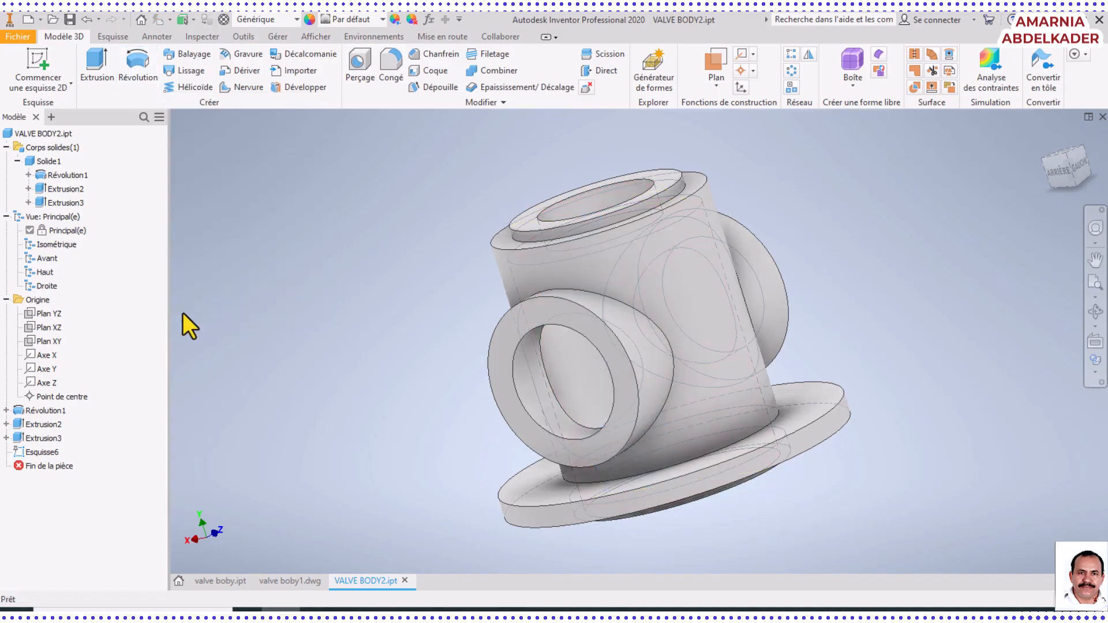
Inspect the hollowed valve body from the side and save the part file
{"action": "left_click", "coordinate": [1096, 312]}
{"action": "left_click_drag", "start_coordinate": [639, 314], "coordinate": [771, 328]}
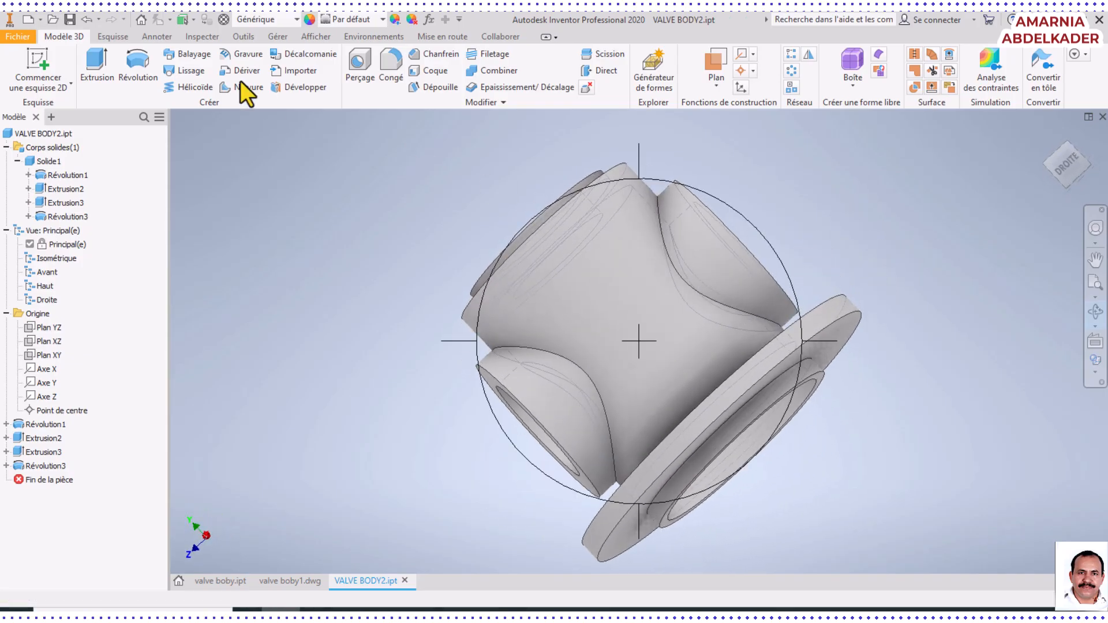
{"action": "left_click", "coordinate": [71, 19]}
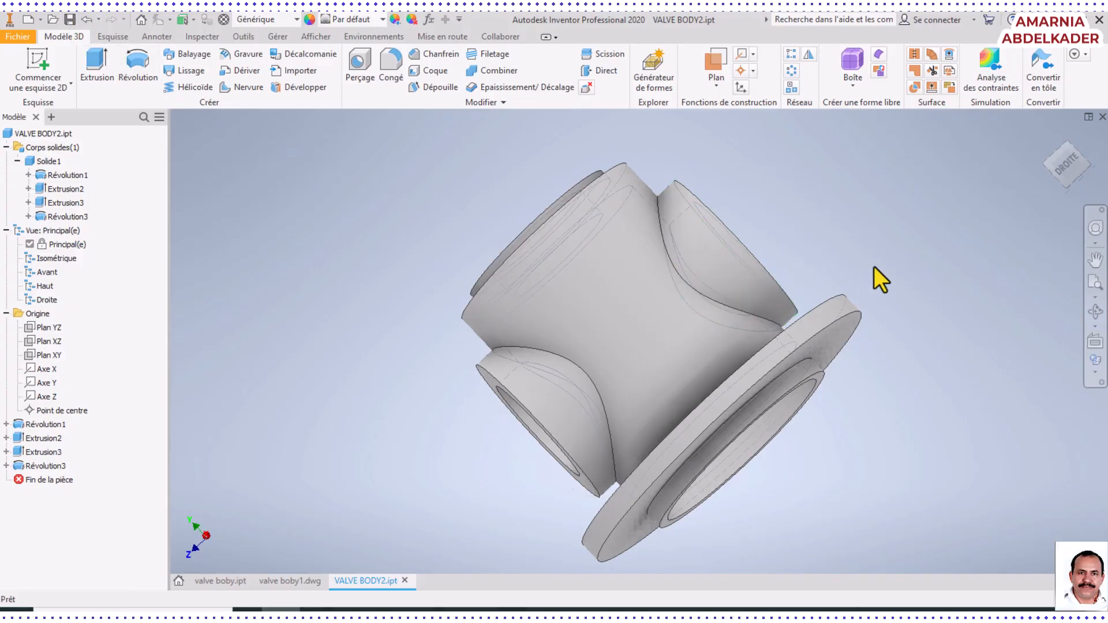
Turn the valve body upright and set its visual style to shaded with visible edges (Ombré avec arêtes)
{"action": "left_click", "coordinate": [1095, 311]}
{"action": "left_click_drag", "start_coordinate": [772, 304], "coordinate": [744, 321]}
{"action": "right_click", "coordinate": [803, 268]}
{"action": "left_click", "coordinate": [855, 260]}
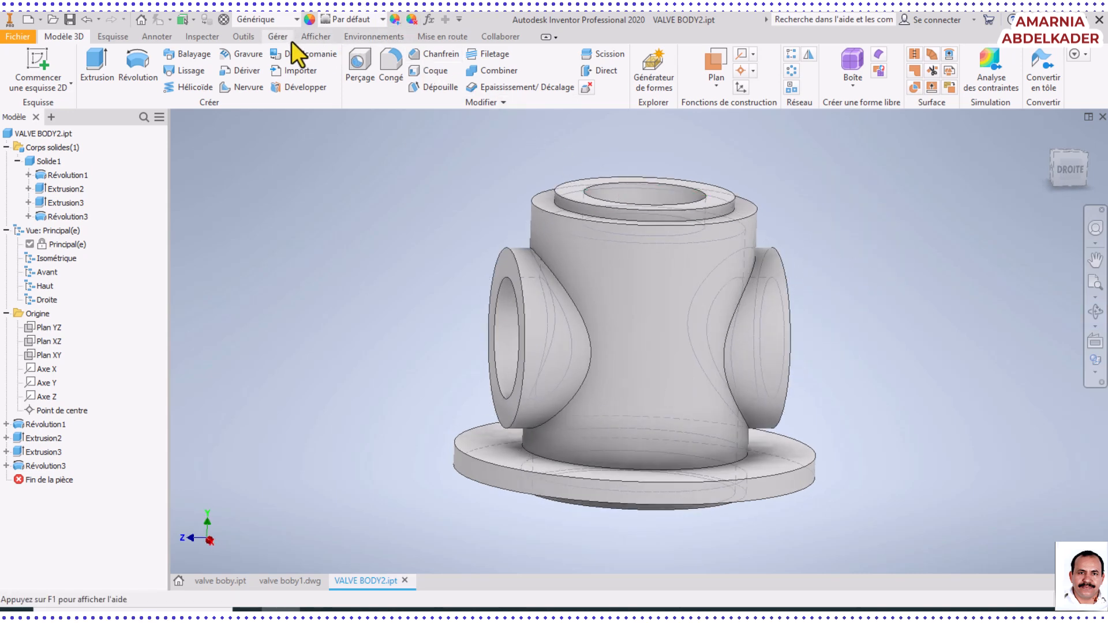
{"action": "left_click", "coordinate": [317, 37]}
{"action": "left_click", "coordinate": [292, 74]}
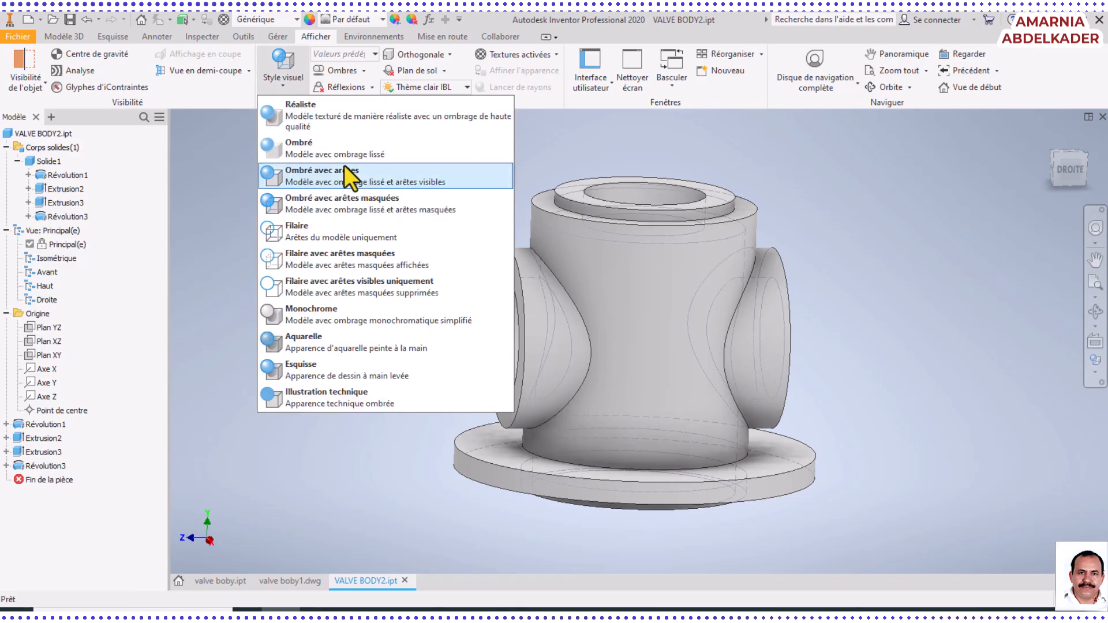
{"action": "left_click", "coordinate": [389, 180]}
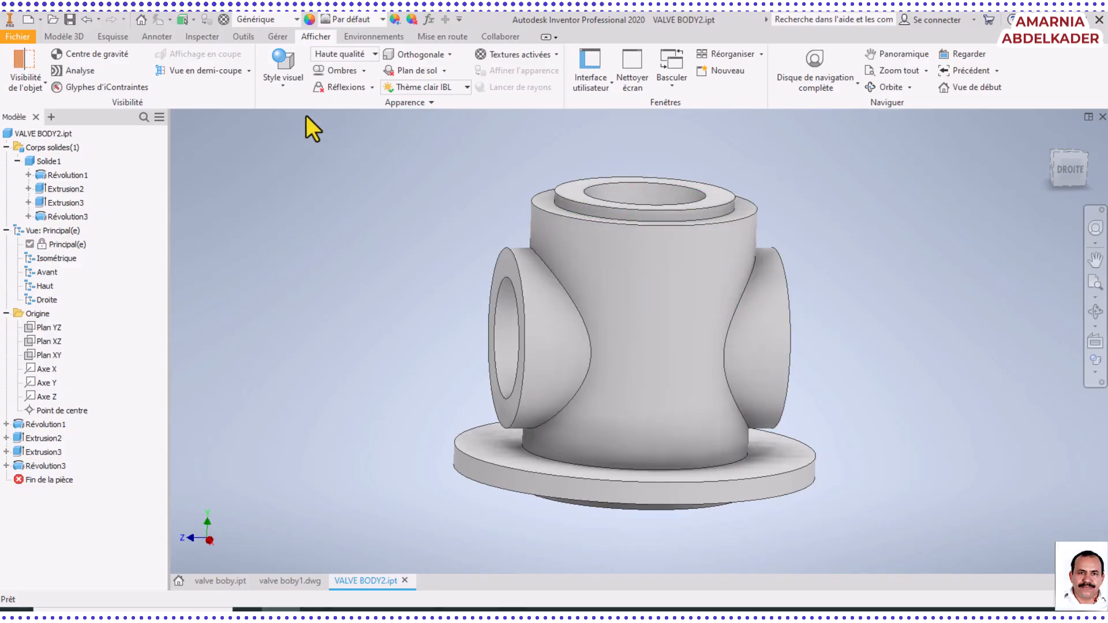
Add the Acier - Poli appearance from the Inventor material library to the document's appearances
{"action": "left_click", "coordinate": [292, 92]}
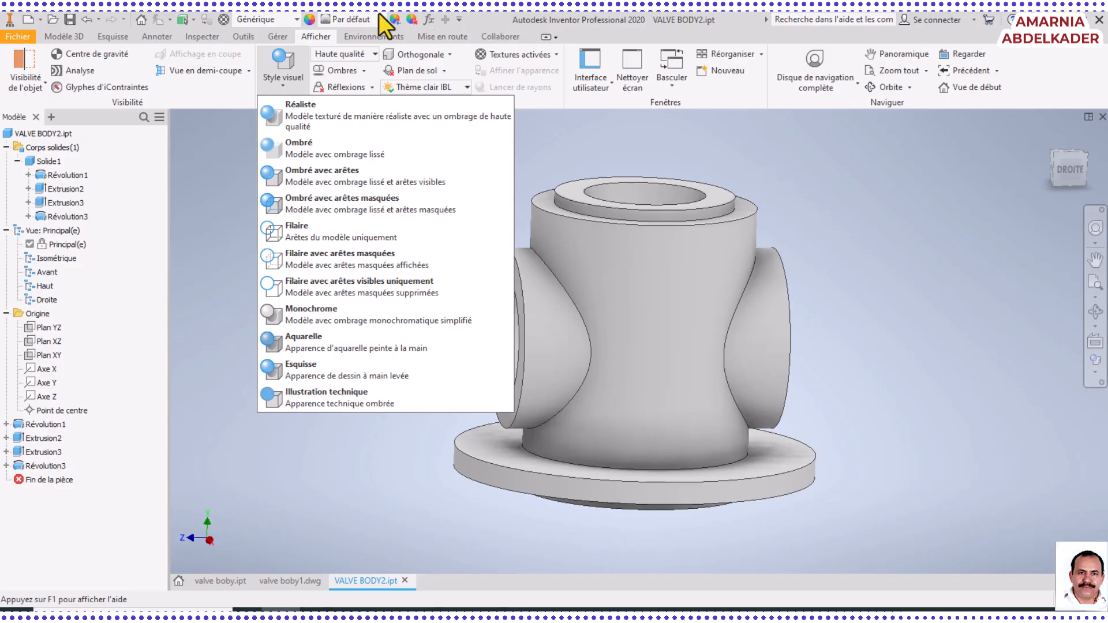
{"action": "left_click", "coordinate": [308, 19]}
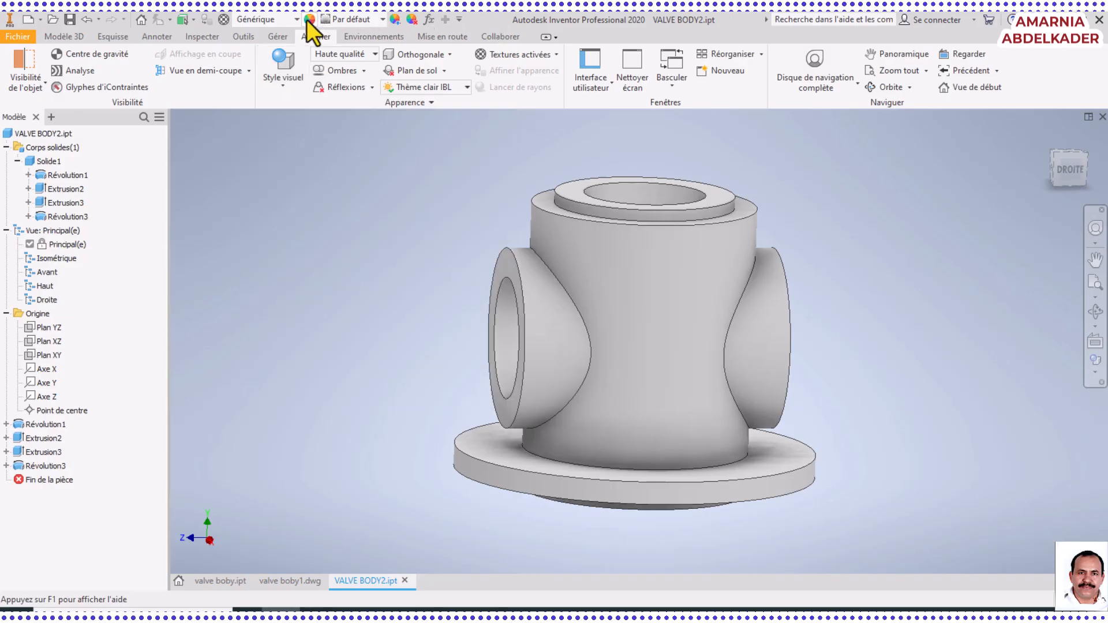
{"action": "left_click", "coordinate": [307, 19]}
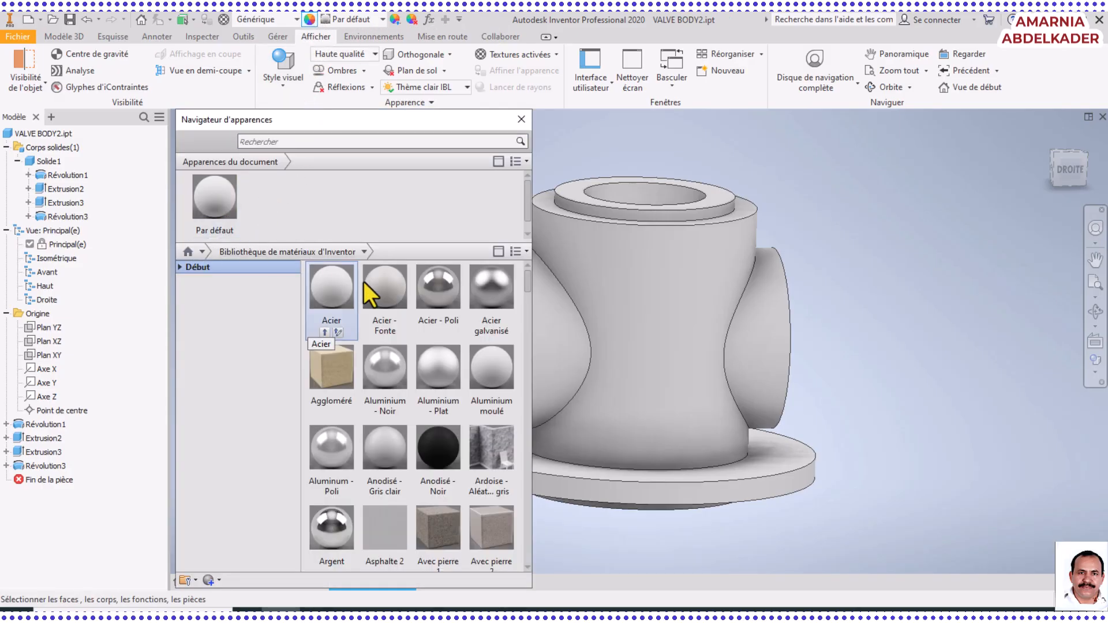
{"action": "left_click", "coordinate": [438, 292]}
{"action": "left_click_drag", "start_coordinate": [438, 292], "coordinate": [261, 185]}
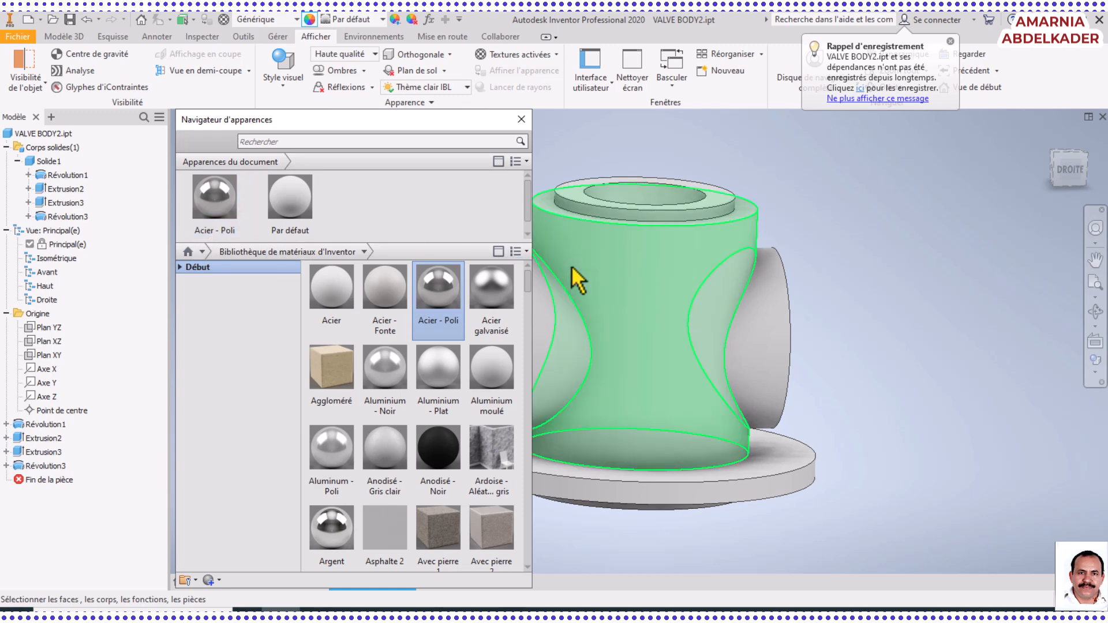
Apply the Acier - Poli appearance to the whole solid body and inspect the finish from several angles
{"action": "left_click", "coordinate": [46, 161]}
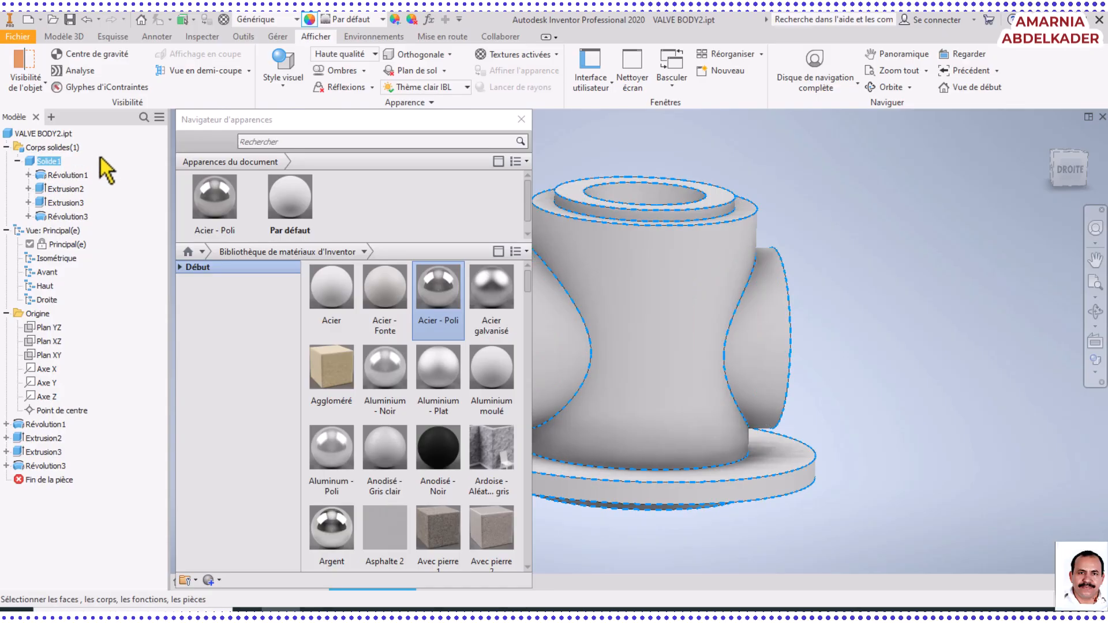
{"action": "left_click", "coordinate": [104, 169]}
{"action": "left_click", "coordinate": [47, 161]}
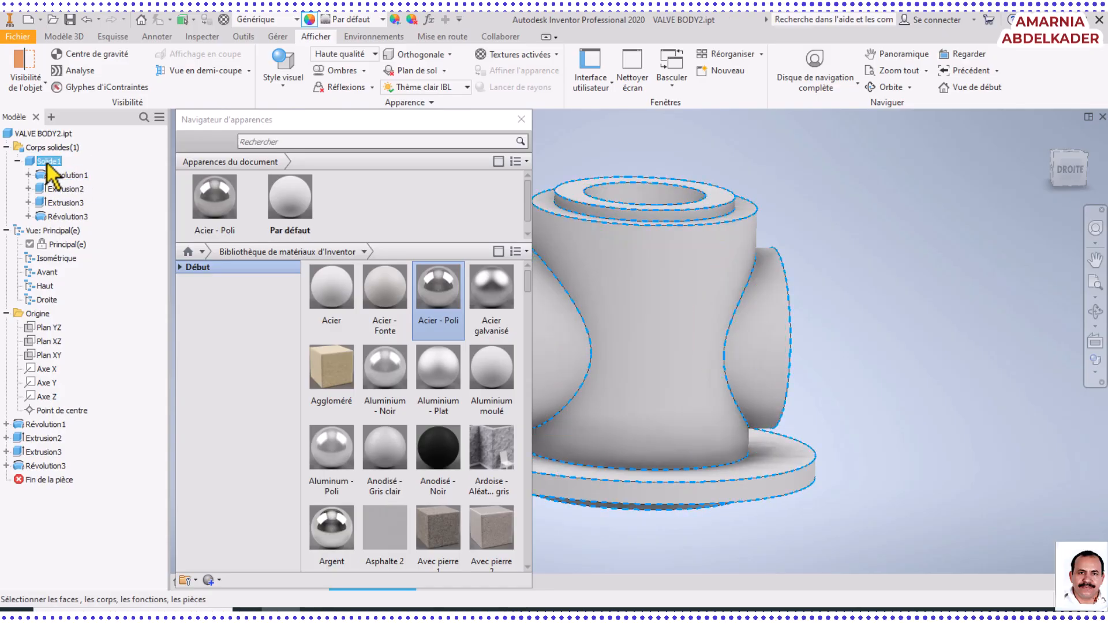
{"action": "left_click", "coordinate": [219, 197]}
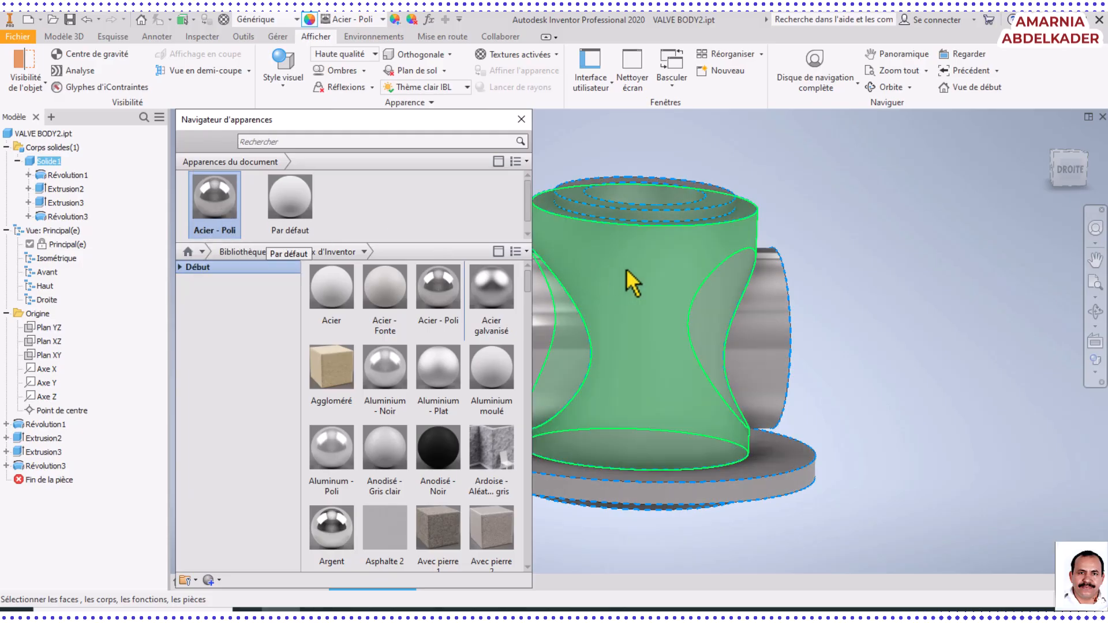
{"action": "left_click", "coordinate": [917, 299]}
{"action": "middle_click_drag", "start_coordinate": [841, 349], "coordinate": [973, 344]}
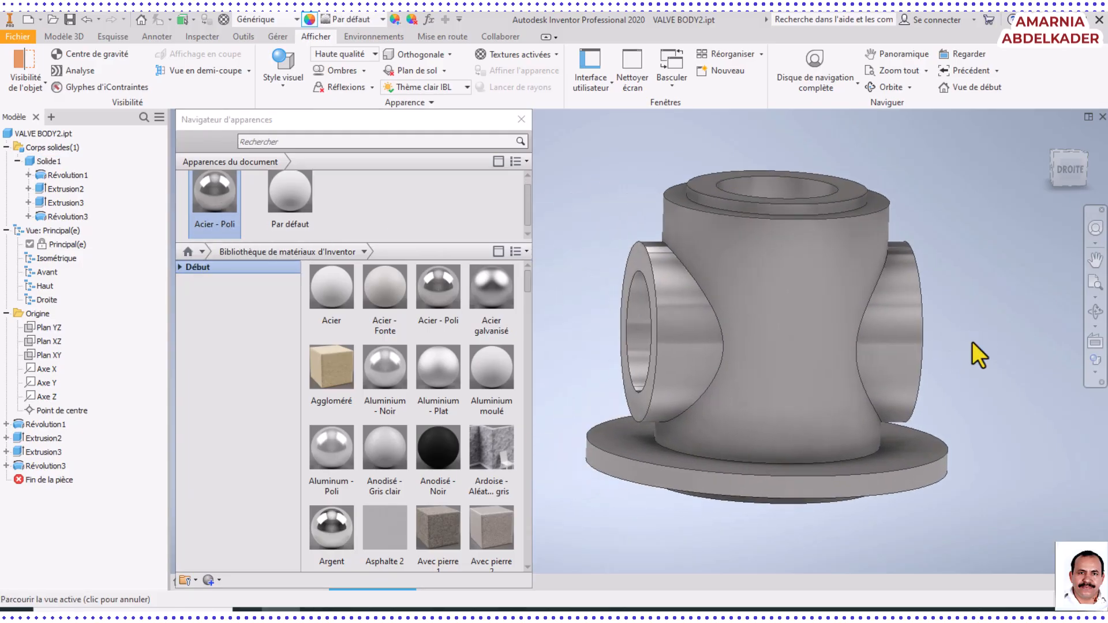
{"action": "left_click", "coordinate": [1097, 312]}
{"action": "left_click_drag", "start_coordinate": [779, 408], "coordinate": [781, 351]}
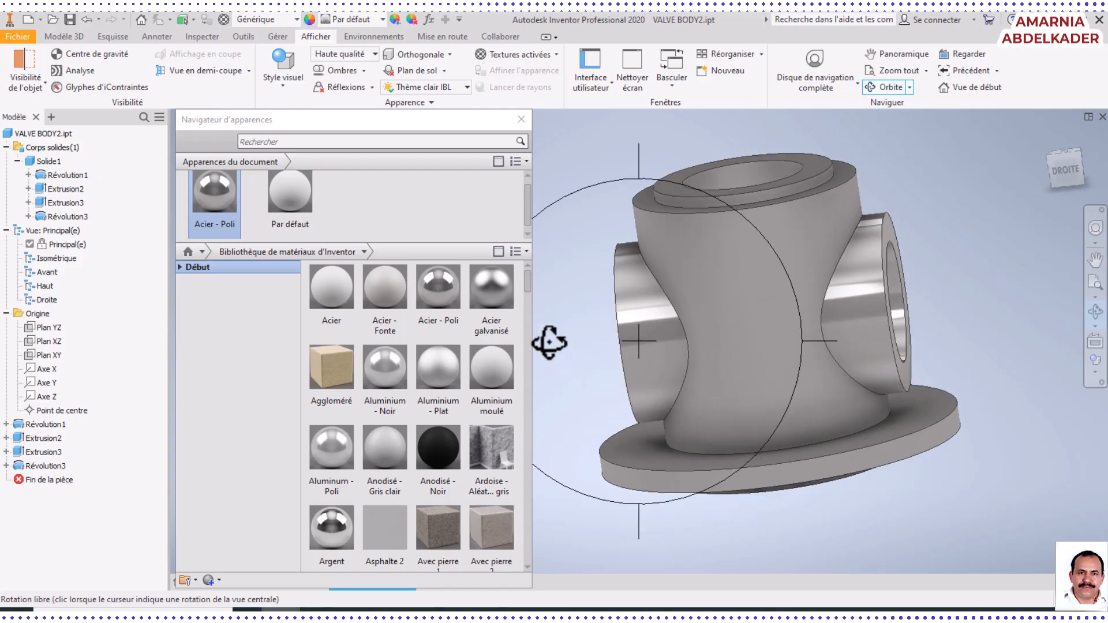
{"action": "left_click_drag", "start_coordinate": [715, 364], "coordinate": [848, 272]}
Browse the Inventor and Autodesk libraries for alternative appearances, including the Aménagements, Bardage, Bois and Liquide categories
{"action": "left_click_drag", "start_coordinate": [529, 280], "coordinate": [528, 308]}
{"action": "mouse_move", "coordinate": [387, 334]}
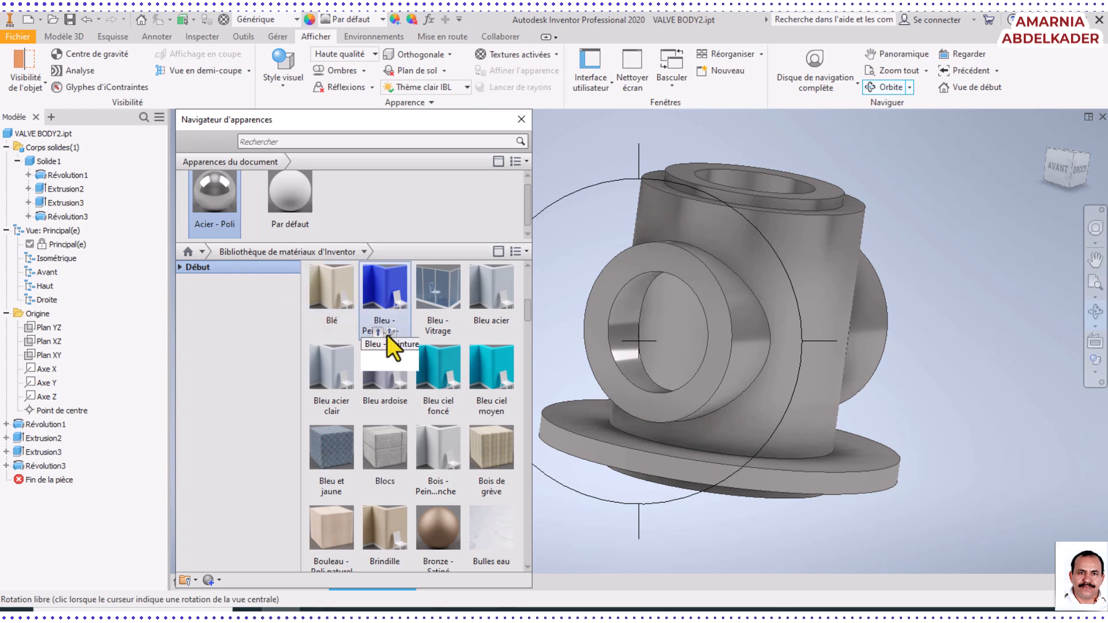
{"action": "mouse_move", "coordinate": [351, 347]}
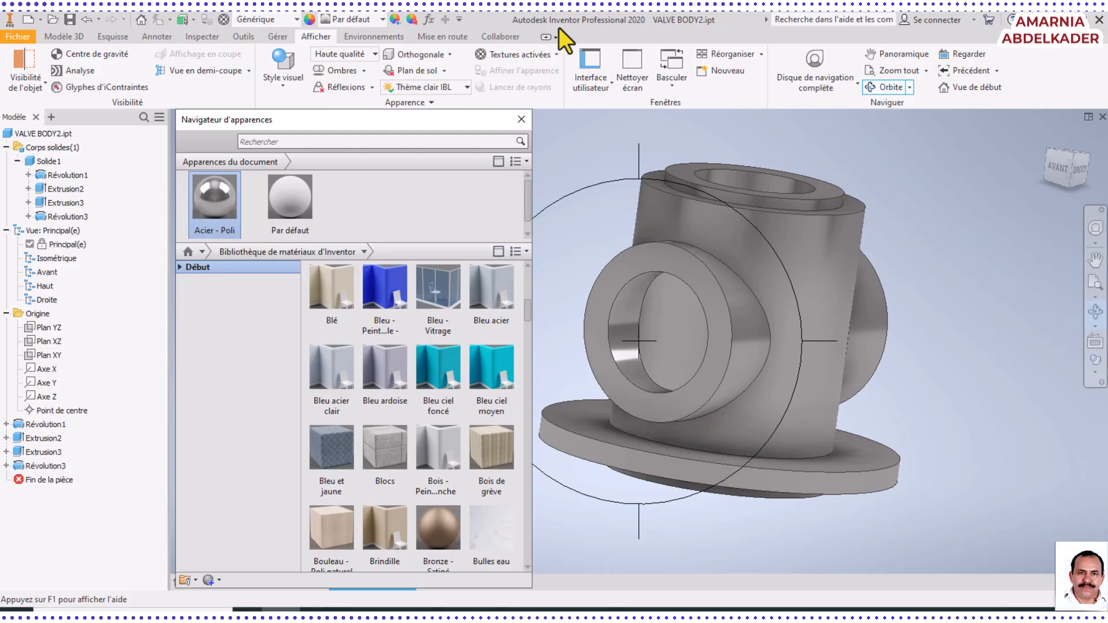
{"action": "left_click", "coordinate": [179, 268]}
{"action": "left_click", "coordinate": [189, 292]}
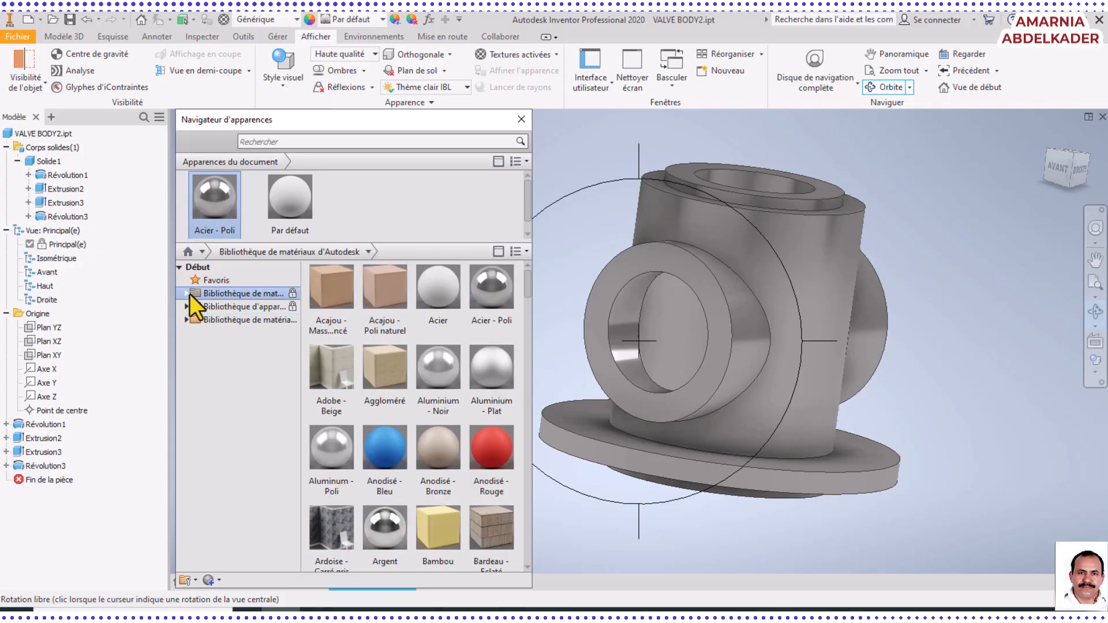
{"action": "left_click", "coordinate": [190, 304]}
{"action": "left_click", "coordinate": [186, 309]}
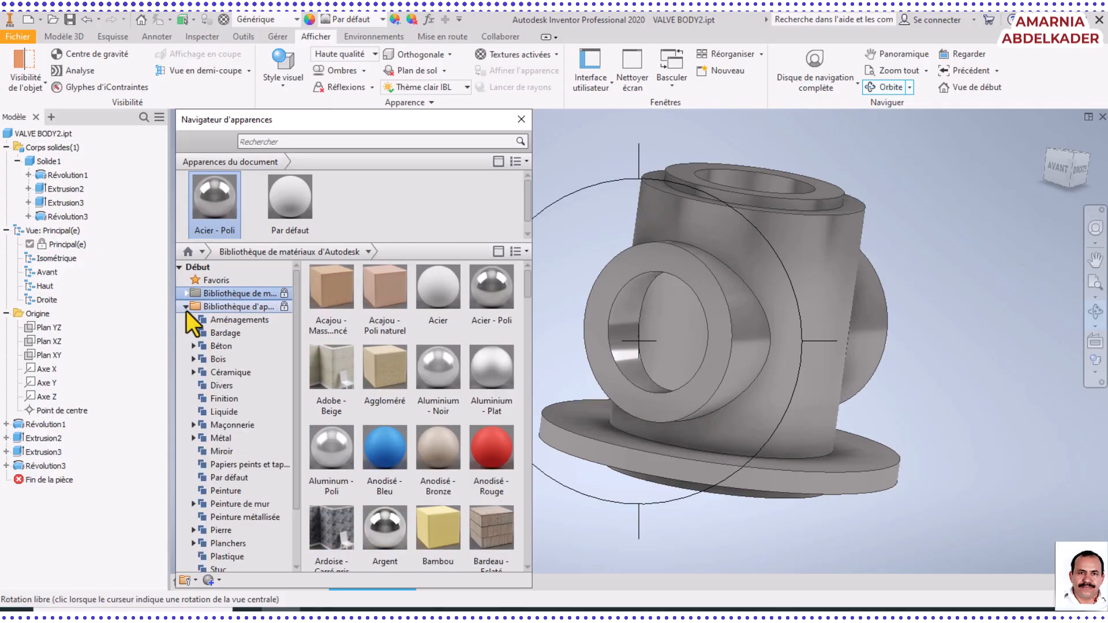
{"action": "left_click", "coordinate": [248, 320]}
{"action": "left_click", "coordinate": [226, 333]}
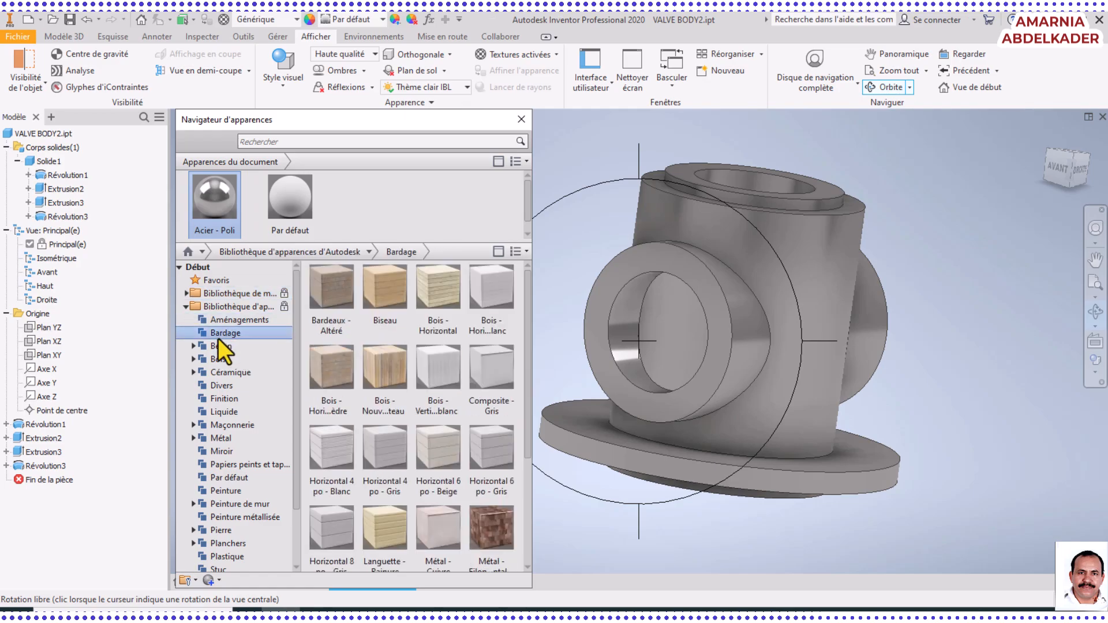
{"action": "left_click", "coordinate": [215, 359]}
{"action": "left_click", "coordinate": [206, 410]}
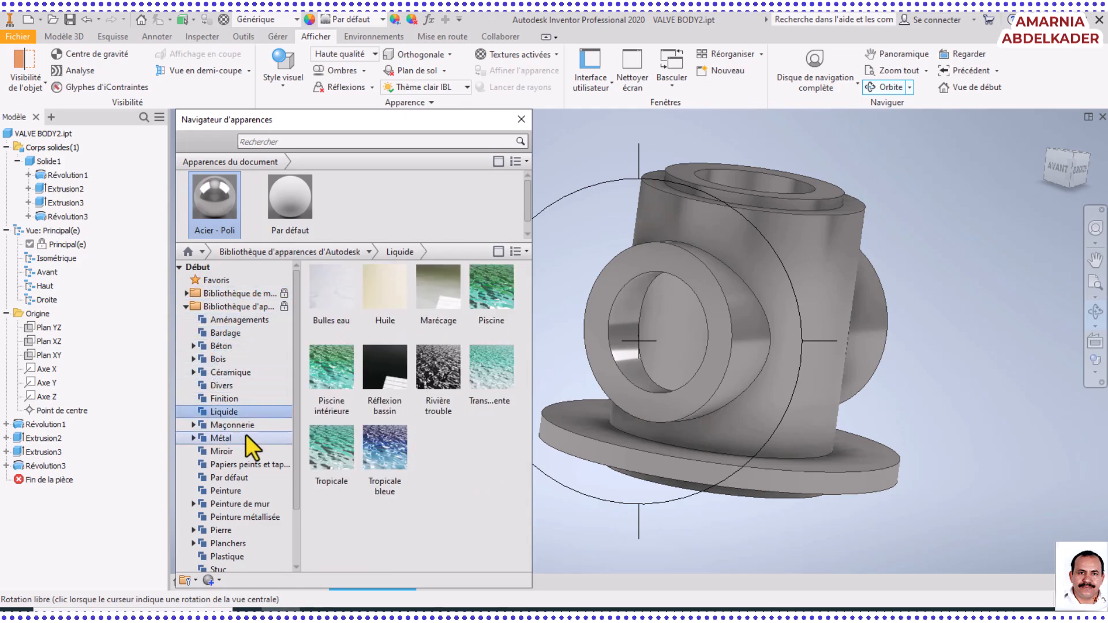
Examine the Inventor material library's Aménagements, Béton and Bois categories for other appearances
{"action": "scroll", "coordinate": [246, 435], "scroll_direction": "down", "scroll_amount": 2}
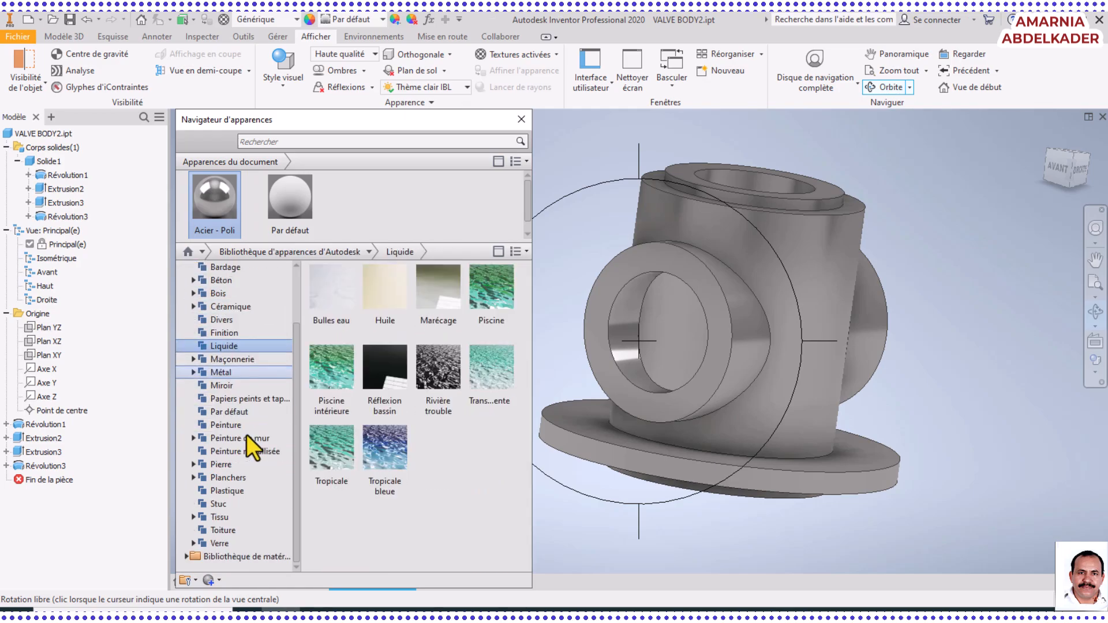
{"action": "left_click", "coordinate": [186, 556]}
{"action": "scroll", "coordinate": [252, 470], "scroll_direction": "down", "scroll_amount": 6}
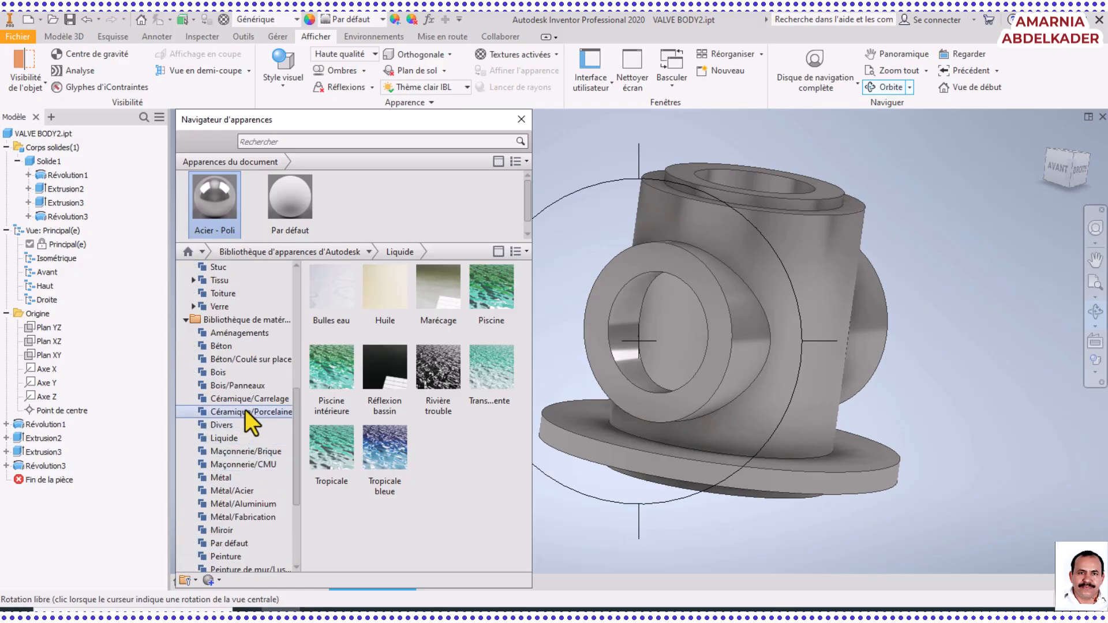
{"action": "left_click", "coordinate": [240, 334]}
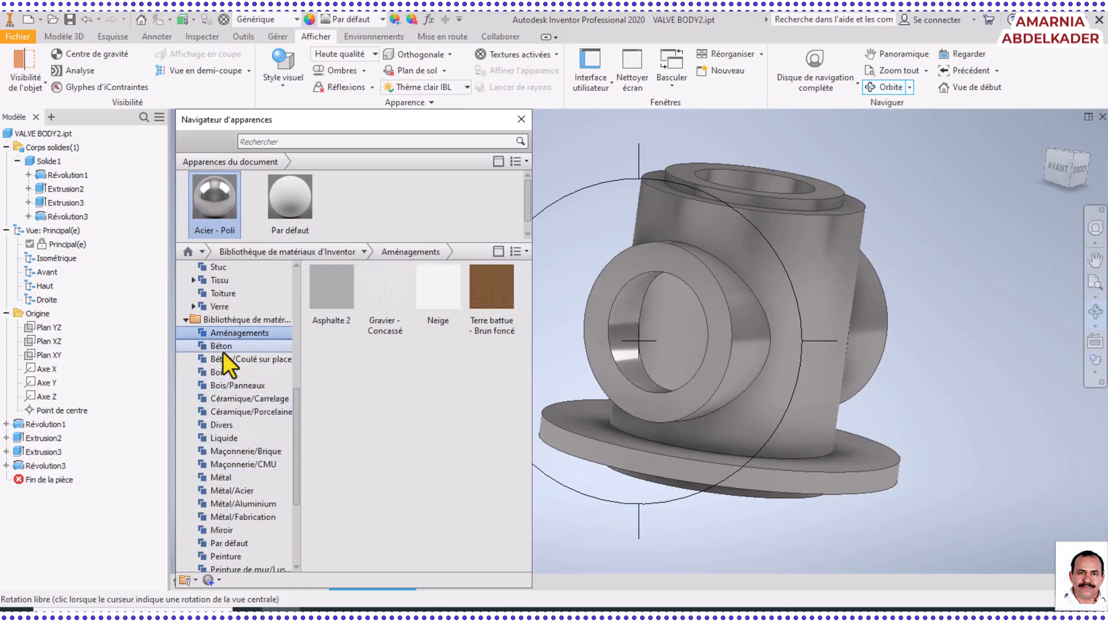
{"action": "left_click", "coordinate": [223, 348]}
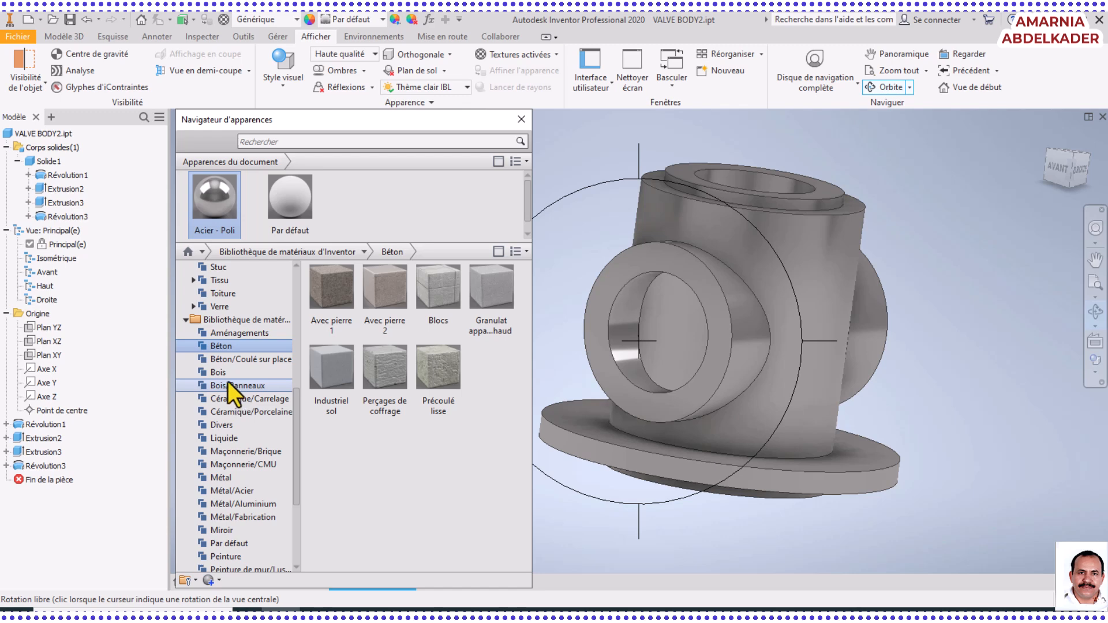
{"action": "left_click", "coordinate": [226, 374]}
{"action": "scroll", "coordinate": [253, 444], "scroll_direction": "up", "scroll_amount": 3}
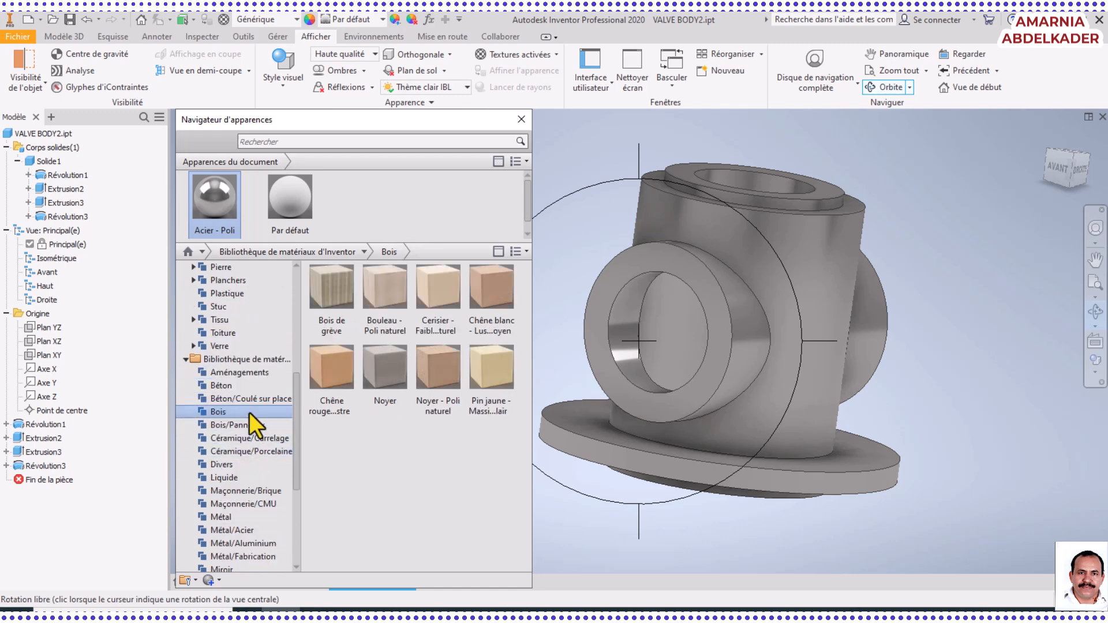
{"action": "left_click", "coordinate": [258, 373]}
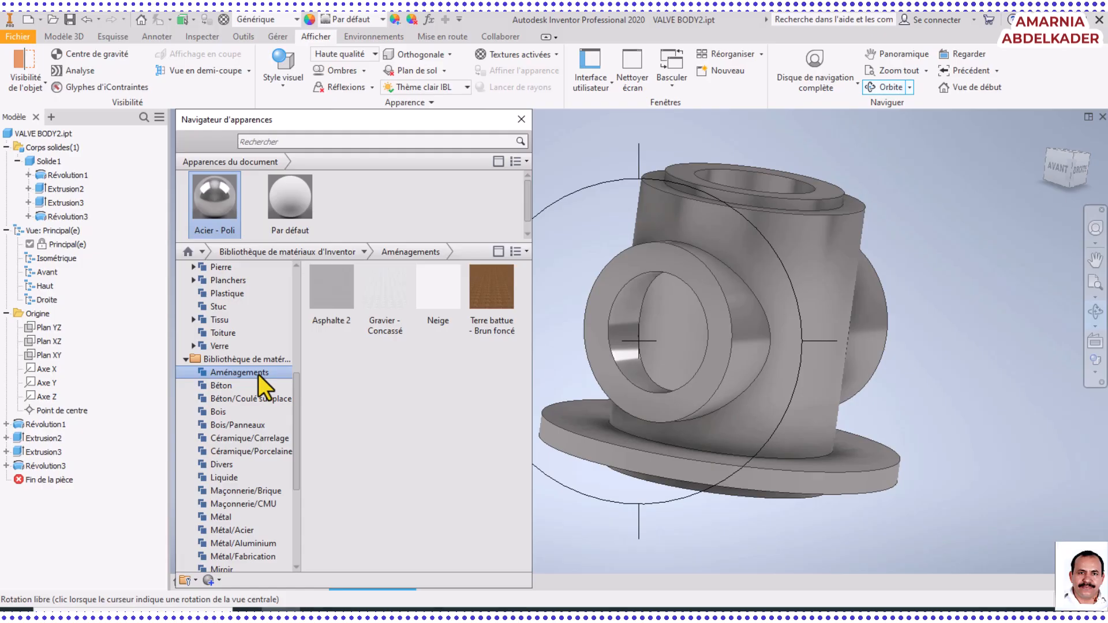
Add the Aluminium - Noir appearance from the Autodesk material library to the document's appearances
{"action": "scroll", "coordinate": [254, 448], "scroll_direction": "down", "scroll_amount": 5}
{"action": "scroll", "coordinate": [254, 445], "scroll_direction": "up", "scroll_amount": 4}
{"action": "scroll", "coordinate": [254, 446], "scroll_direction": "up", "scroll_amount": 7}
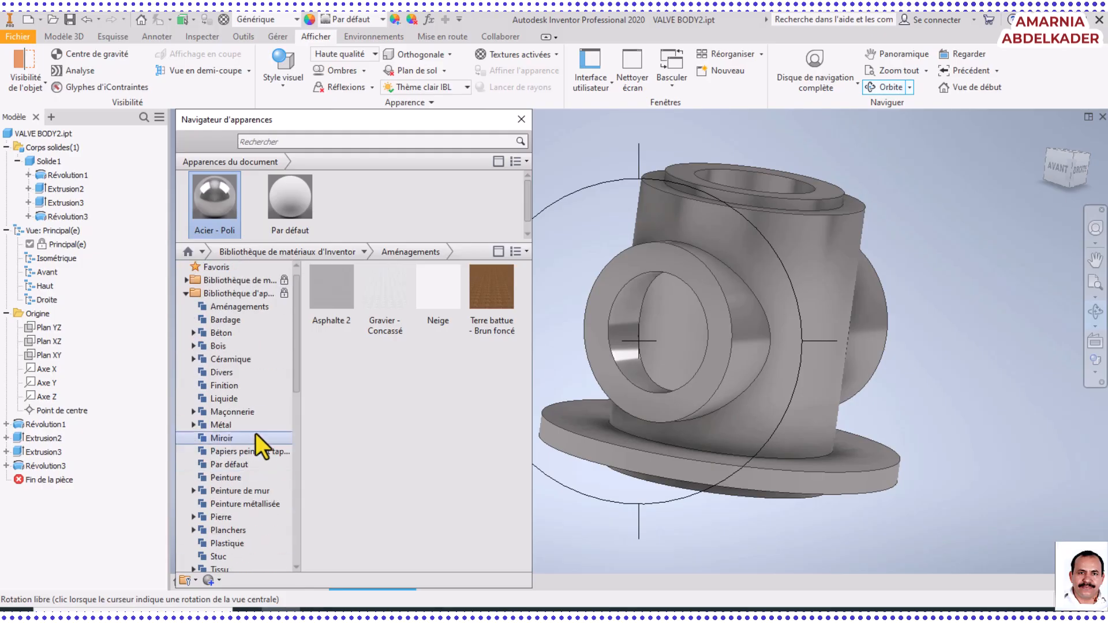
{"action": "left_click", "coordinate": [187, 282]}
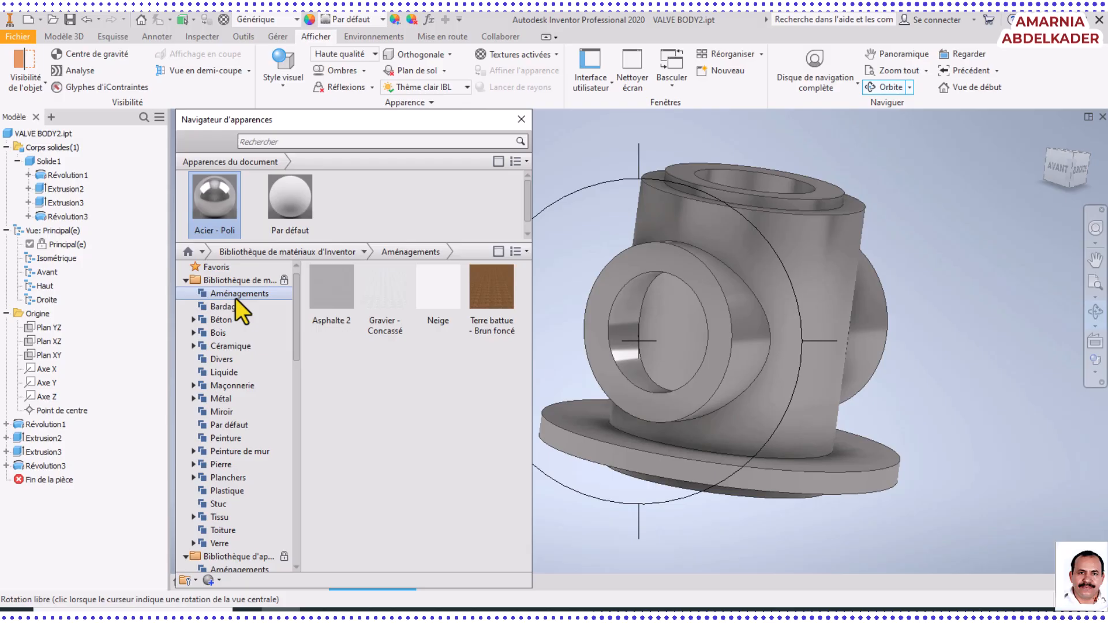
{"action": "left_click", "coordinate": [208, 277]}
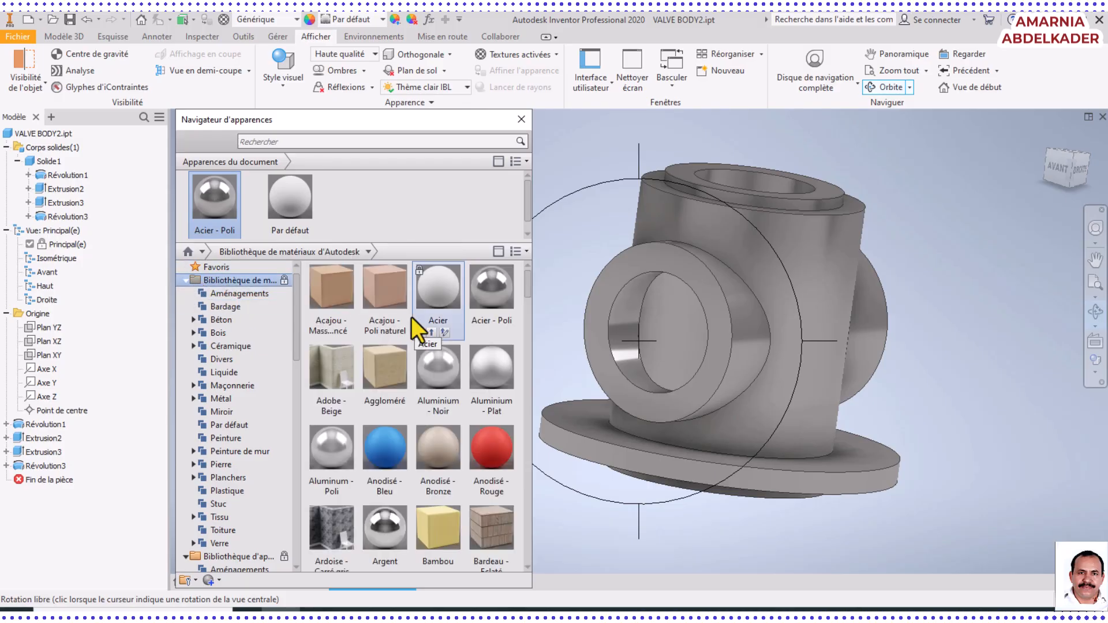
{"action": "mouse_move", "coordinate": [449, 334]}
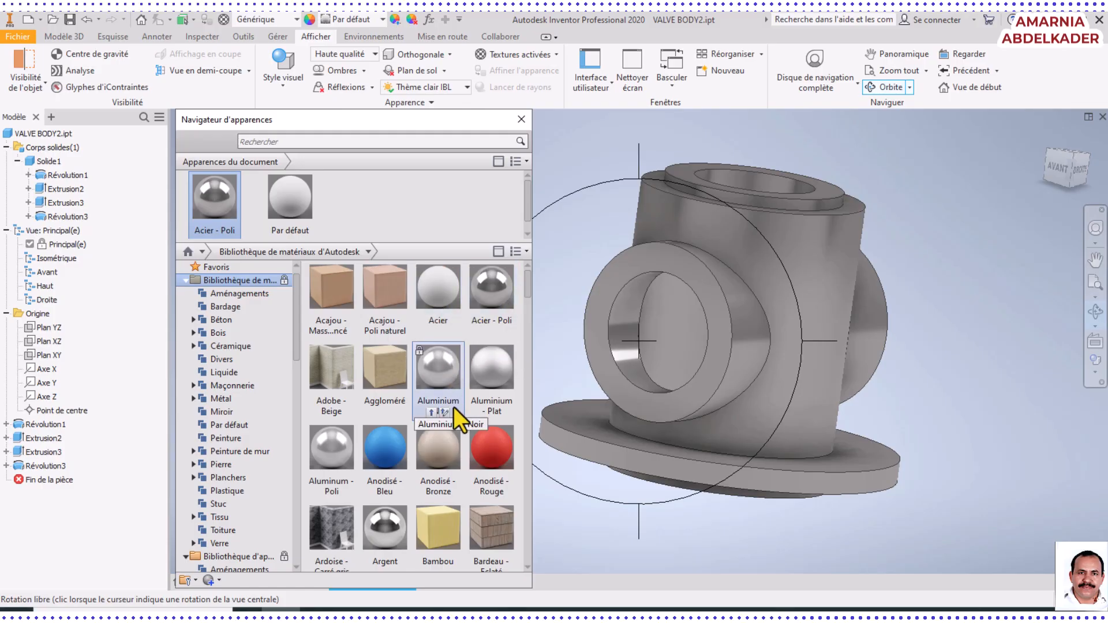
{"action": "left_click_drag", "start_coordinate": [434, 377], "coordinate": [362, 199]}
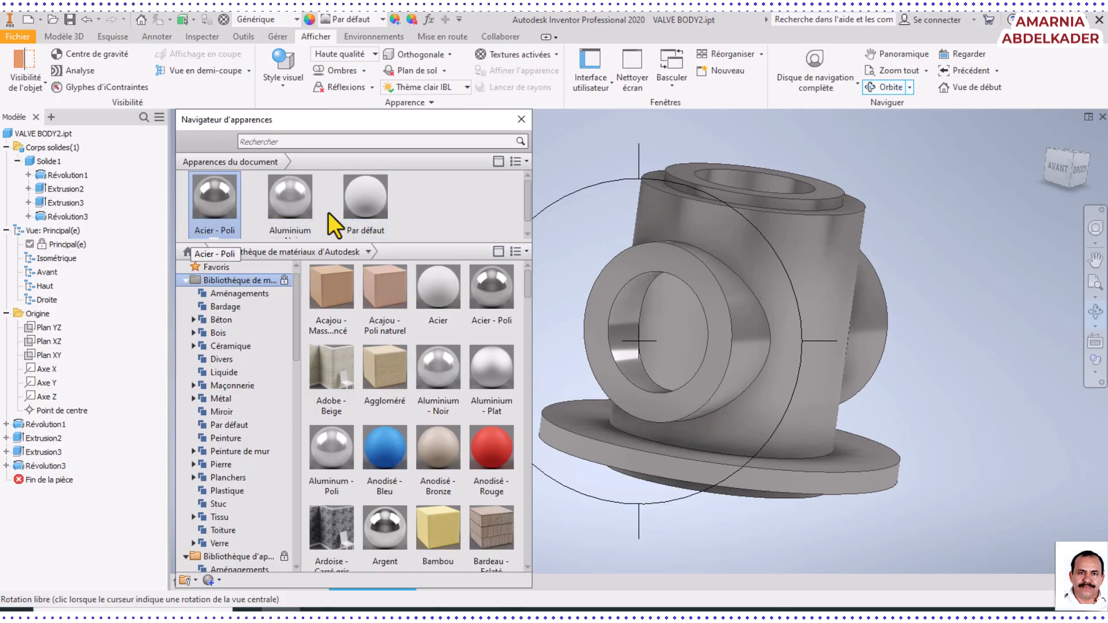
Apply the Aluminium - Noir appearance to the whole solid body and inspect the finish from another angle
{"action": "right_click", "coordinate": [573, 239]}
{"action": "left_click", "coordinate": [621, 241]}
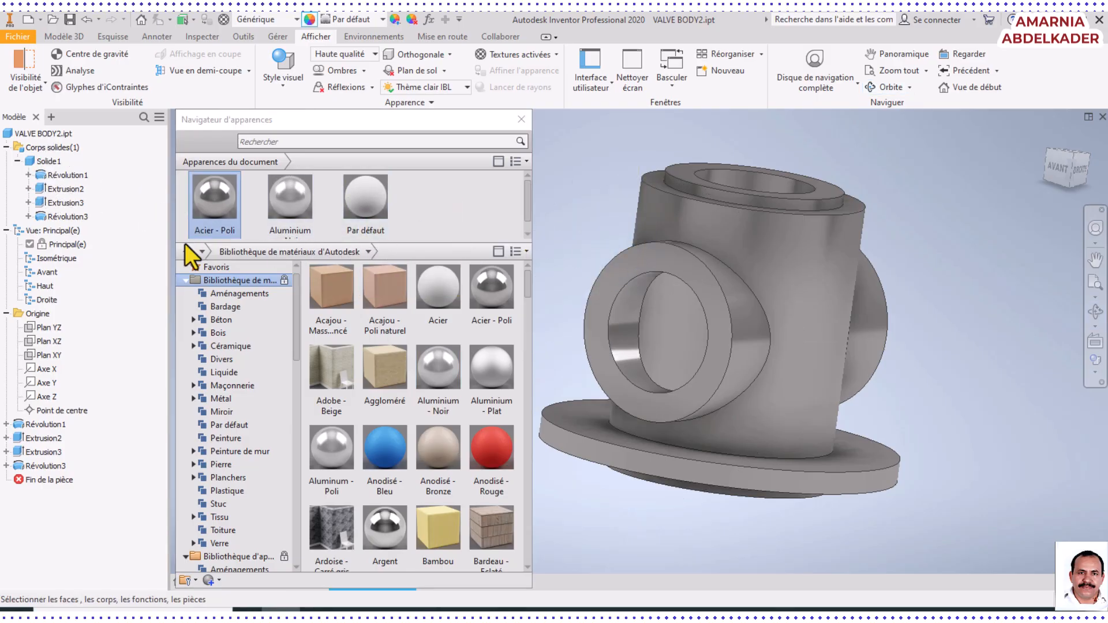
{"action": "left_click", "coordinate": [49, 161]}
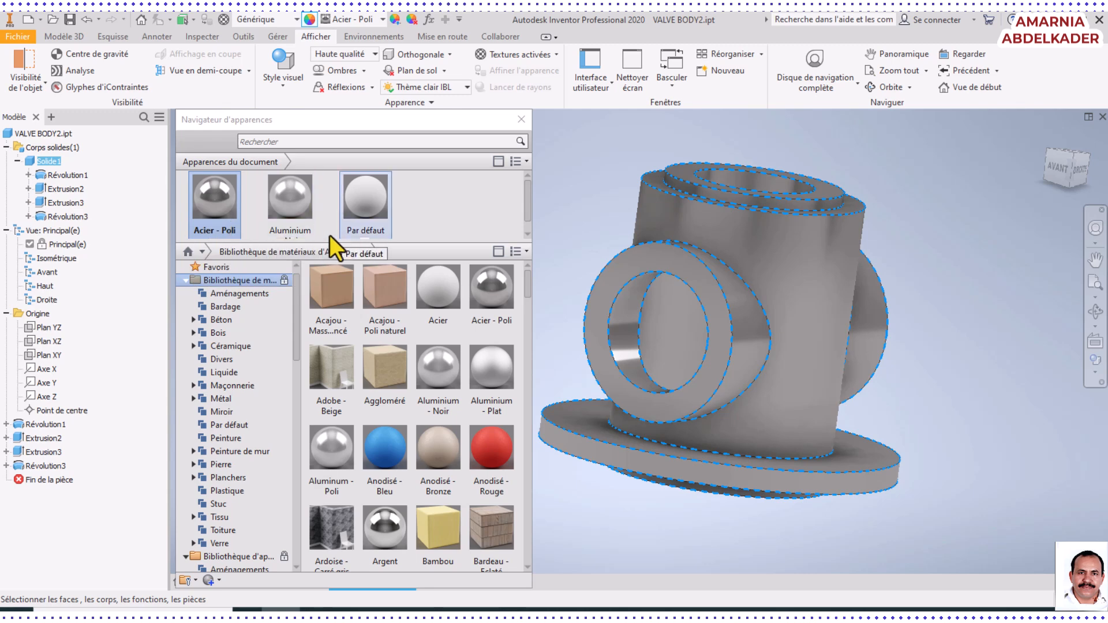
{"action": "left_click", "coordinate": [288, 202]}
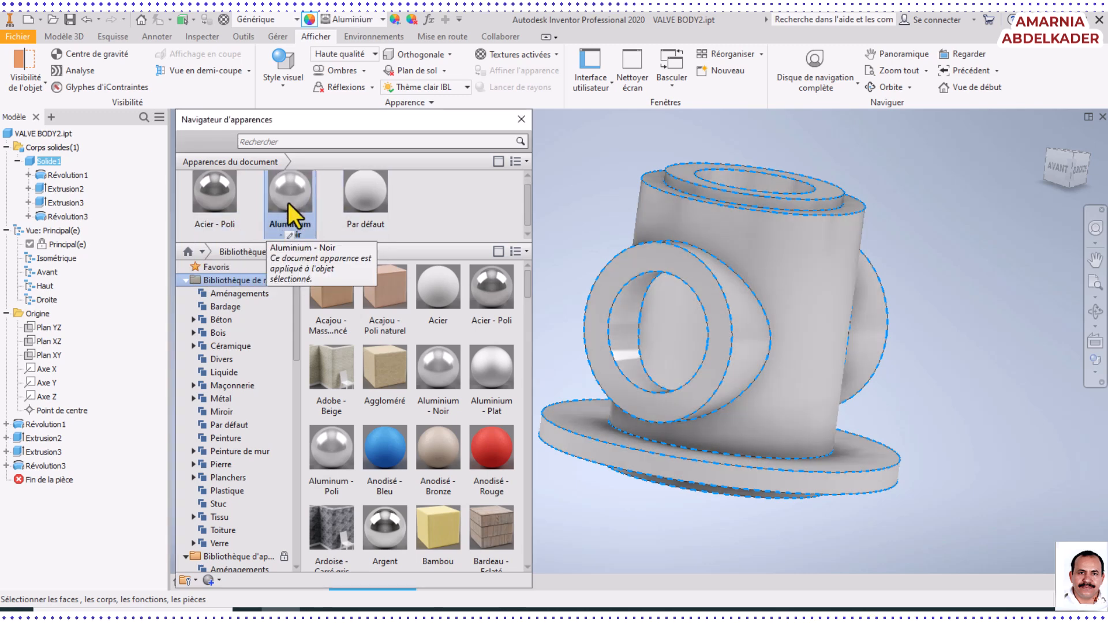
{"action": "left_click", "coordinate": [1095, 312]}
{"action": "left_click_drag", "start_coordinate": [797, 265], "coordinate": [760, 338]}
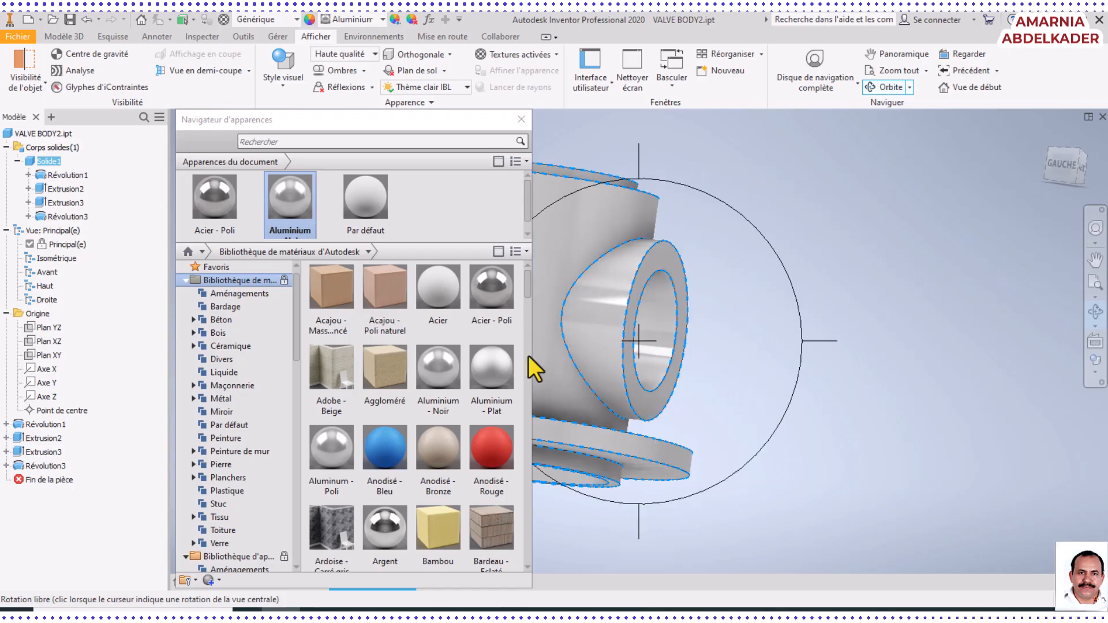
Find the Bronze - Patine appearance in the Autodesk material library and add it to the document's appearances
{"action": "scroll", "coordinate": [480, 391], "scroll_direction": "down", "scroll_amount": 3}
{"action": "left_click", "coordinate": [480, 391]}
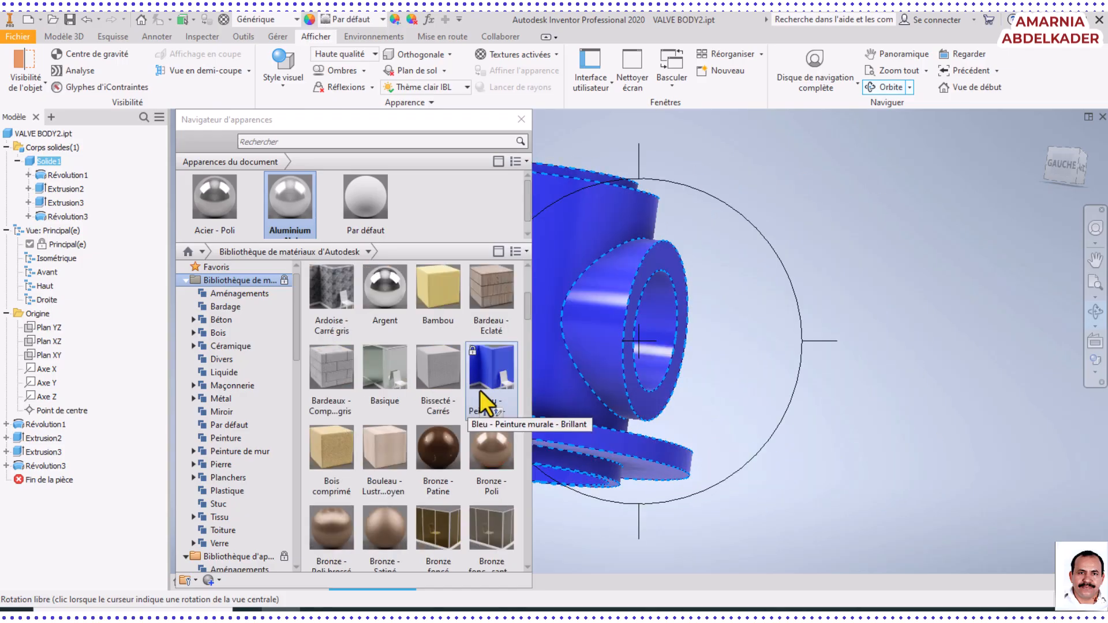
{"action": "scroll", "coordinate": [479, 390], "scroll_direction": "up", "scroll_amount": 3}
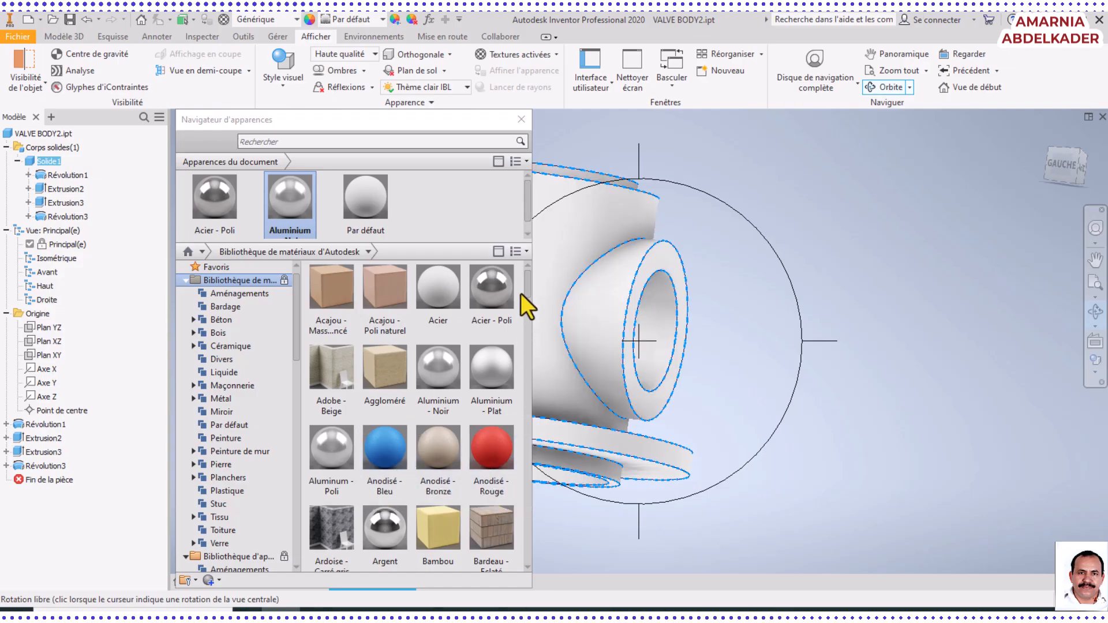
{"action": "scroll", "coordinate": [528, 312], "scroll_direction": "down", "scroll_amount": 3}
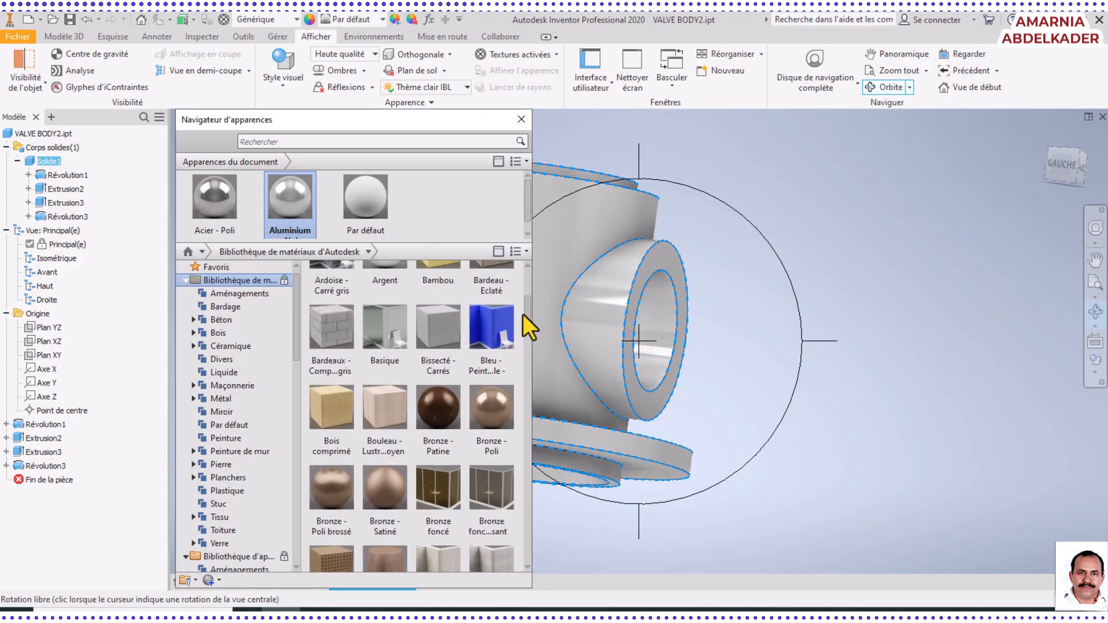
{"action": "scroll", "coordinate": [523, 316], "scroll_direction": "down", "scroll_amount": 1}
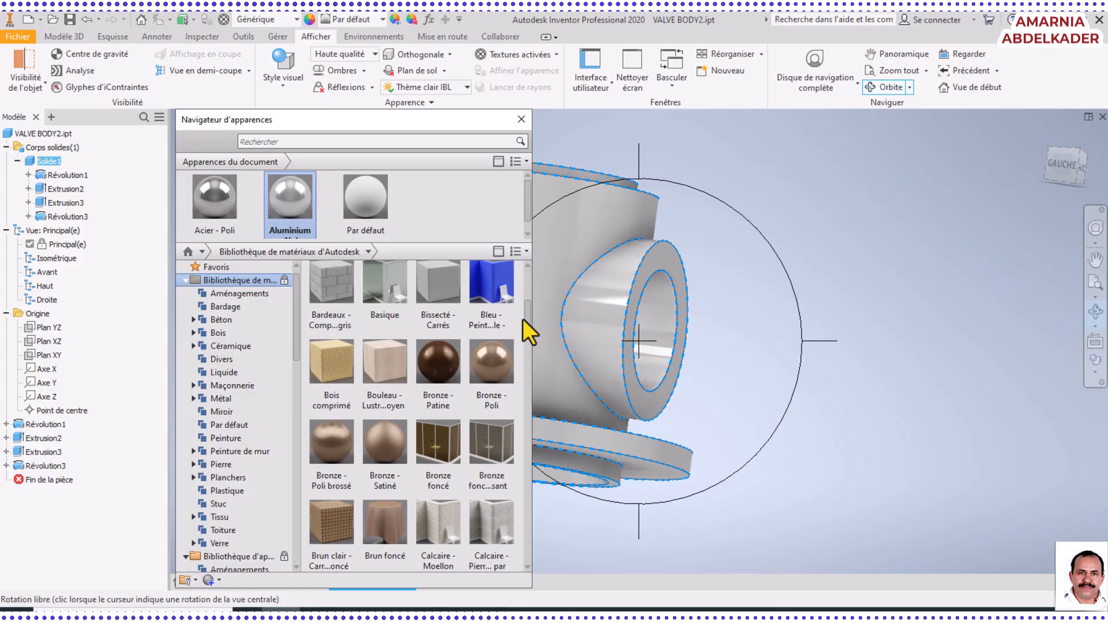
{"action": "scroll", "coordinate": [522, 317], "scroll_direction": "up", "scroll_amount": 1}
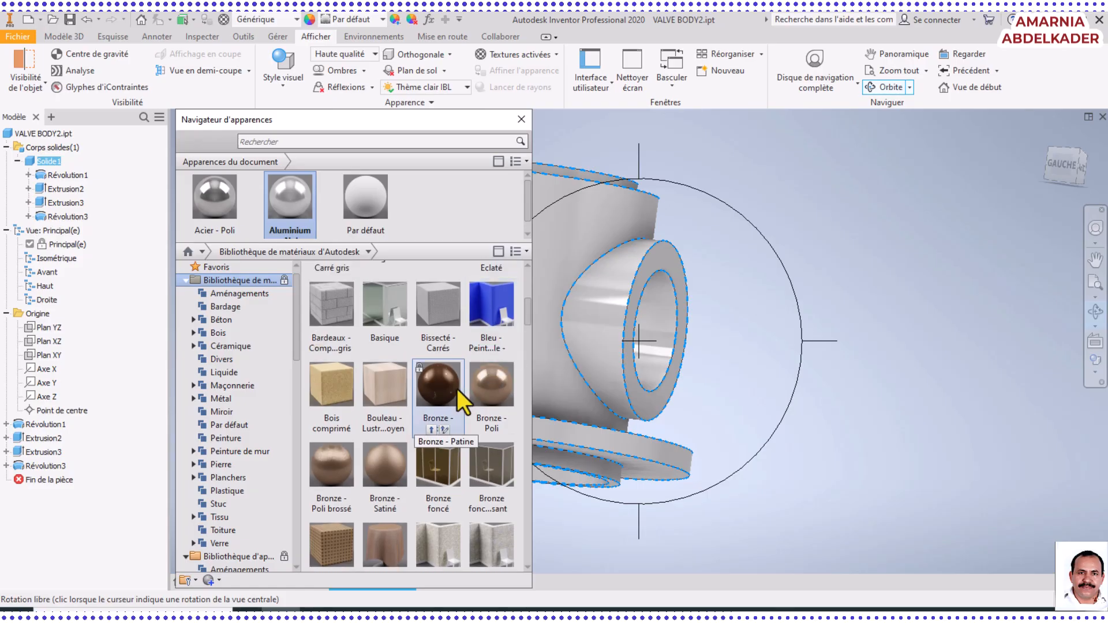
{"action": "left_click_drag", "start_coordinate": [441, 391], "coordinate": [407, 191]}
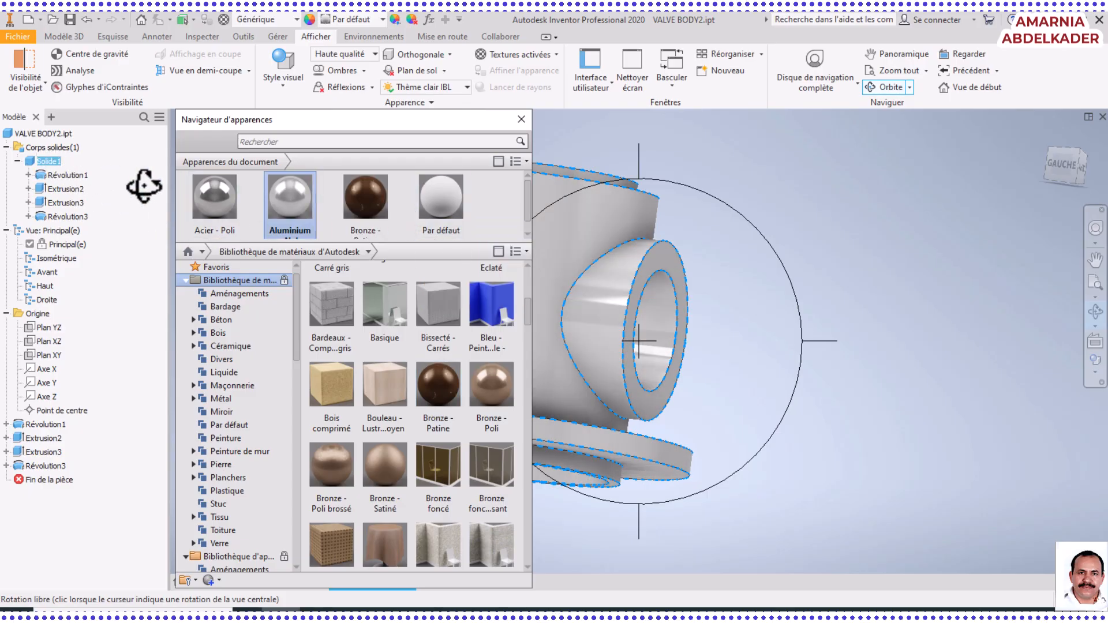
Apply the Bronze - Patine appearance to the whole solid body and inspect it from the side and front
{"action": "right_click", "coordinate": [719, 267]}
{"action": "left_click", "coordinate": [764, 272]}
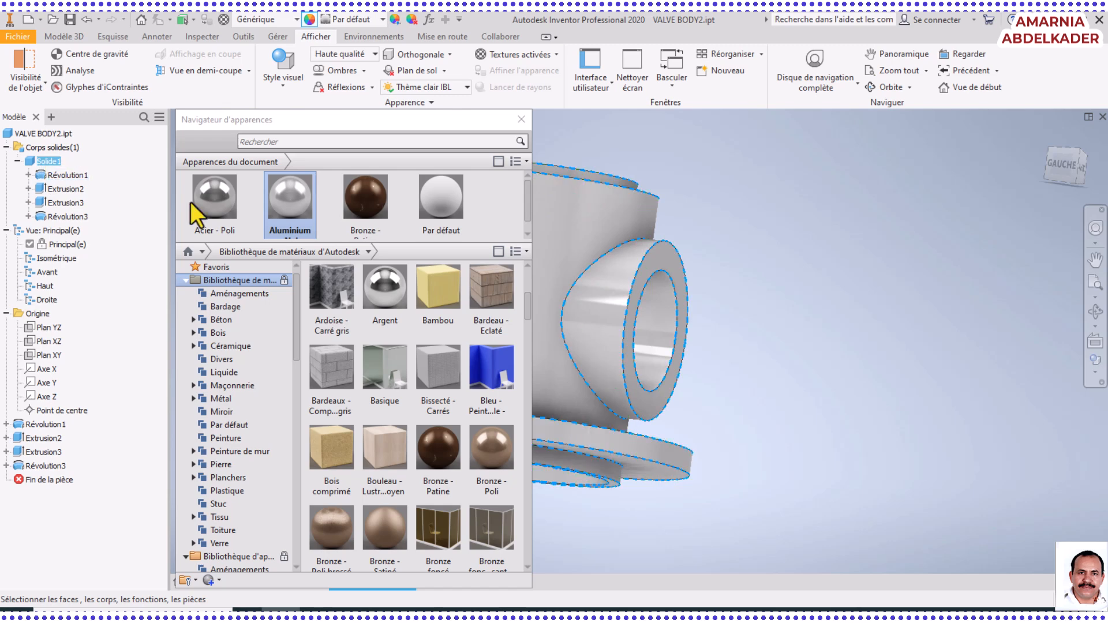
{"action": "left_click", "coordinate": [356, 199]}
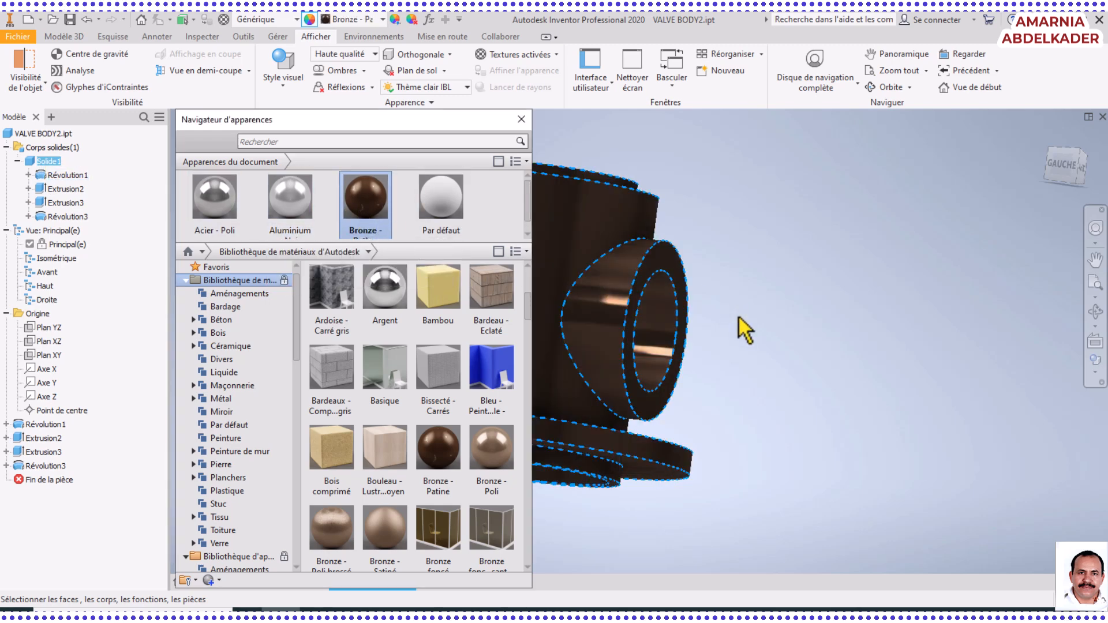
{"action": "middle_click_drag", "start_coordinate": [604, 362], "coordinate": [818, 365], "text": "shift"}
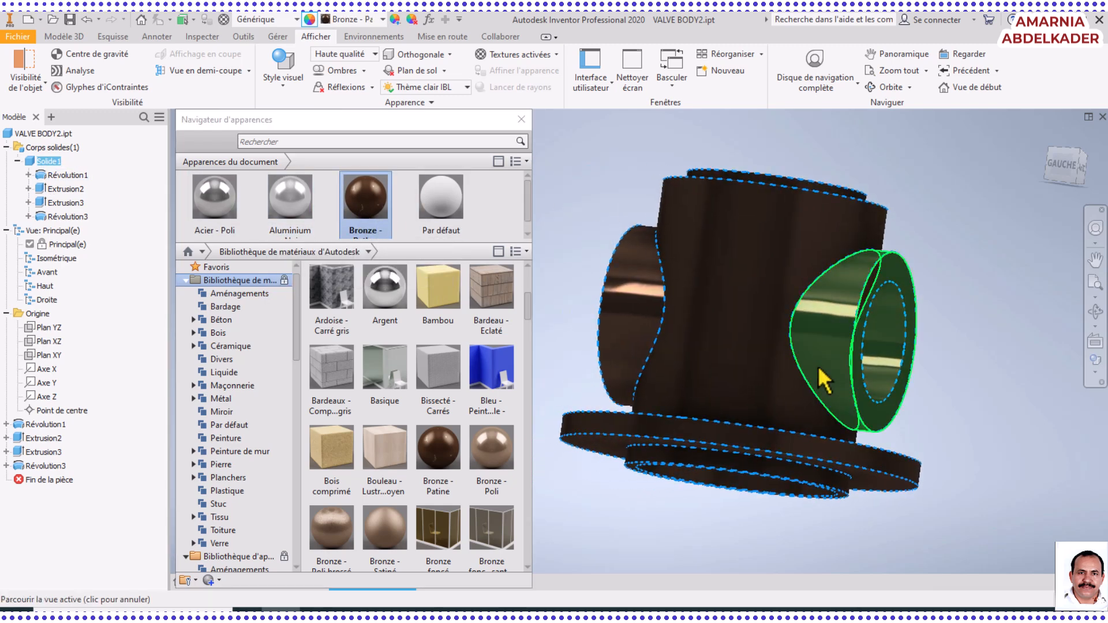
{"action": "left_click", "coordinate": [1095, 312]}
{"action": "left_click_drag", "start_coordinate": [700, 452], "coordinate": [700, 361]}
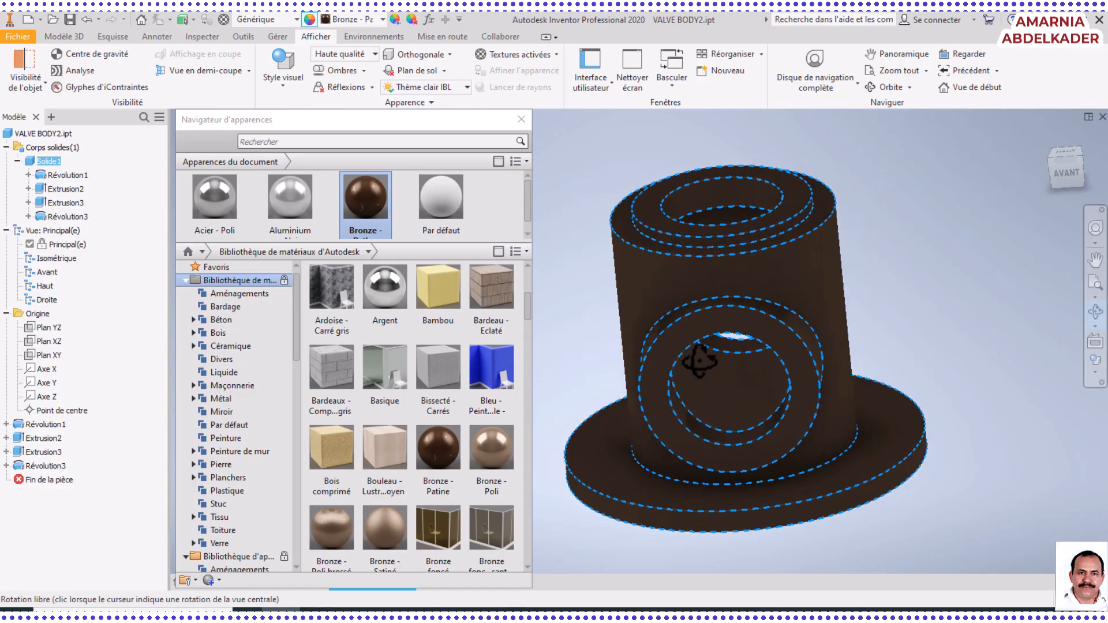
Try the Réaliste visual style on the valve body and inspect the model with nothing selected
{"action": "left_click", "coordinate": [295, 85]}
{"action": "left_click", "coordinate": [288, 113]}
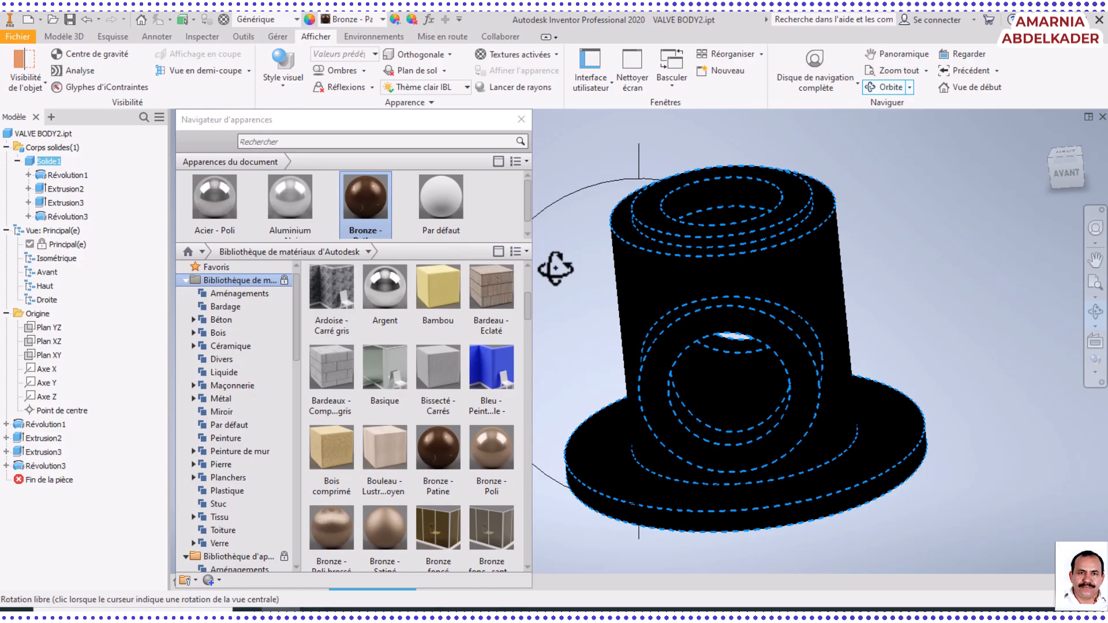
{"action": "right_click", "coordinate": [610, 305]}
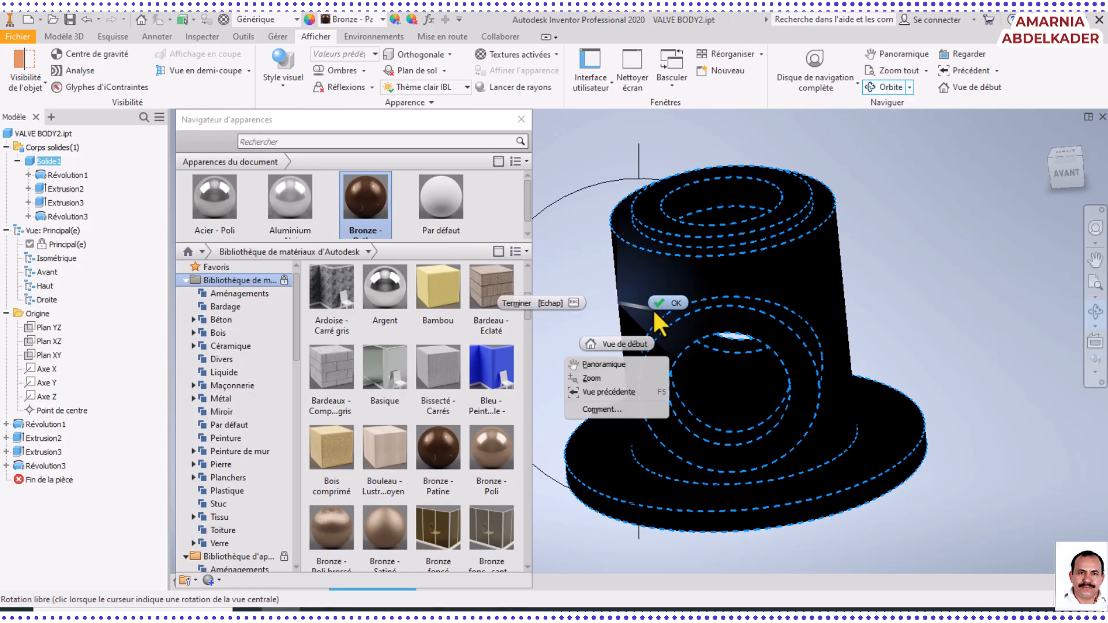
{"action": "left_click", "coordinate": [663, 306]}
{"action": "left_click", "coordinate": [913, 349]}
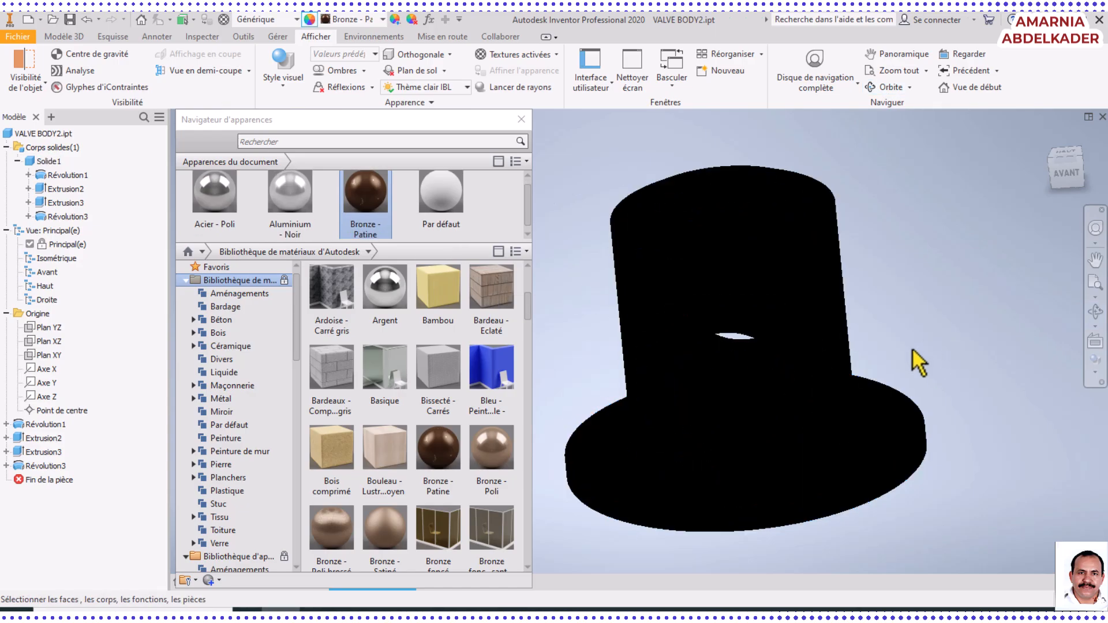
{"action": "left_click", "coordinate": [1096, 312]}
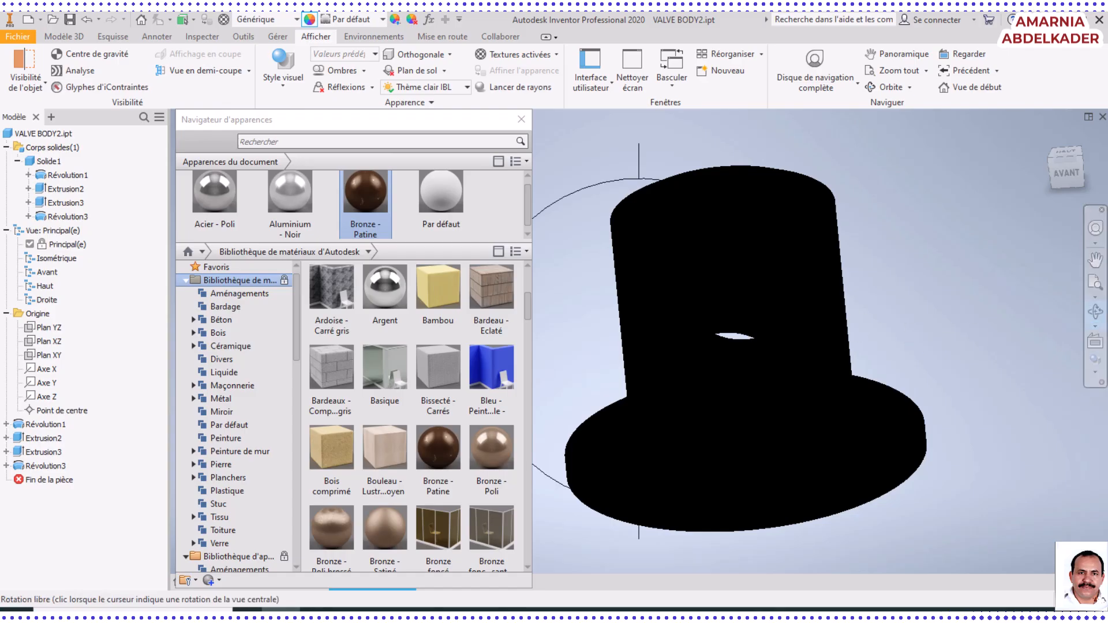
{"action": "left_click_drag", "start_coordinate": [883, 430], "coordinate": [844, 184]}
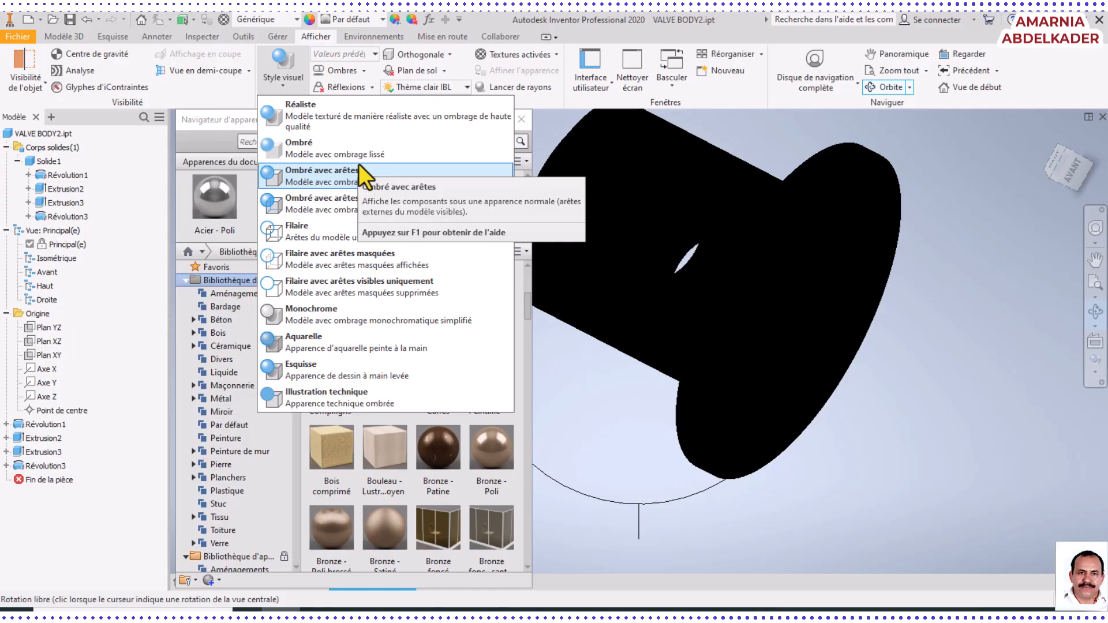
Set the visual style to Ombré and inspect the shaded valve body from several angles
{"action": "left_click", "coordinate": [355, 157]}
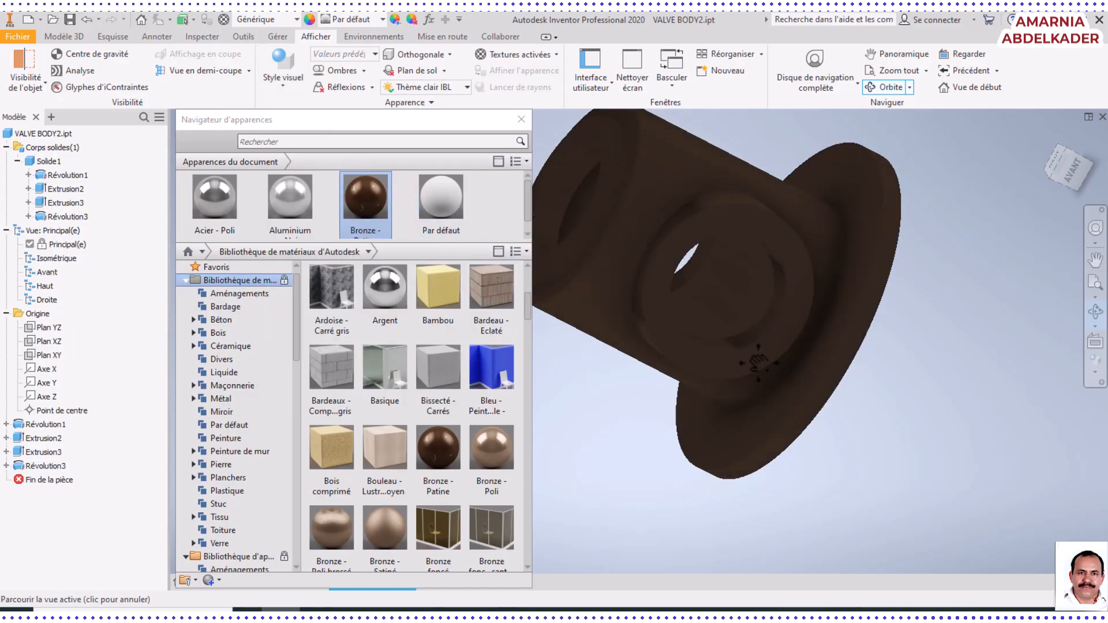
{"action": "middle_click_drag", "start_coordinate": [745, 370], "coordinate": [747, 432]}
{"action": "left_click_drag", "start_coordinate": [747, 431], "coordinate": [804, 268]}
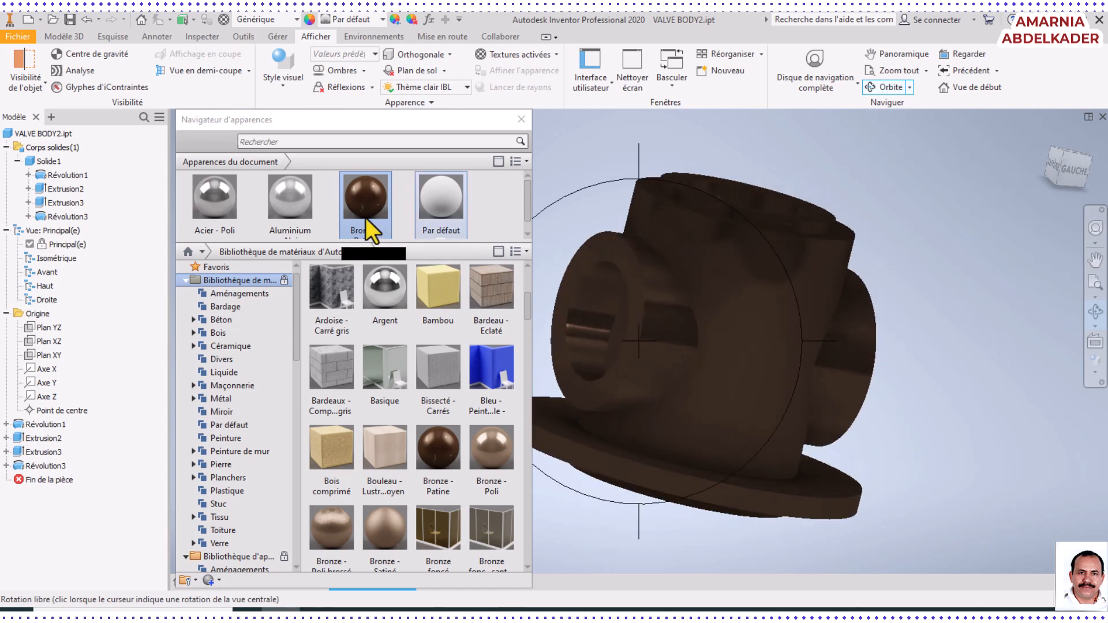
Apply the Acier - Poli appearance to the whole solid body again and close the appearance browser
{"action": "left_click", "coordinate": [216, 202]}
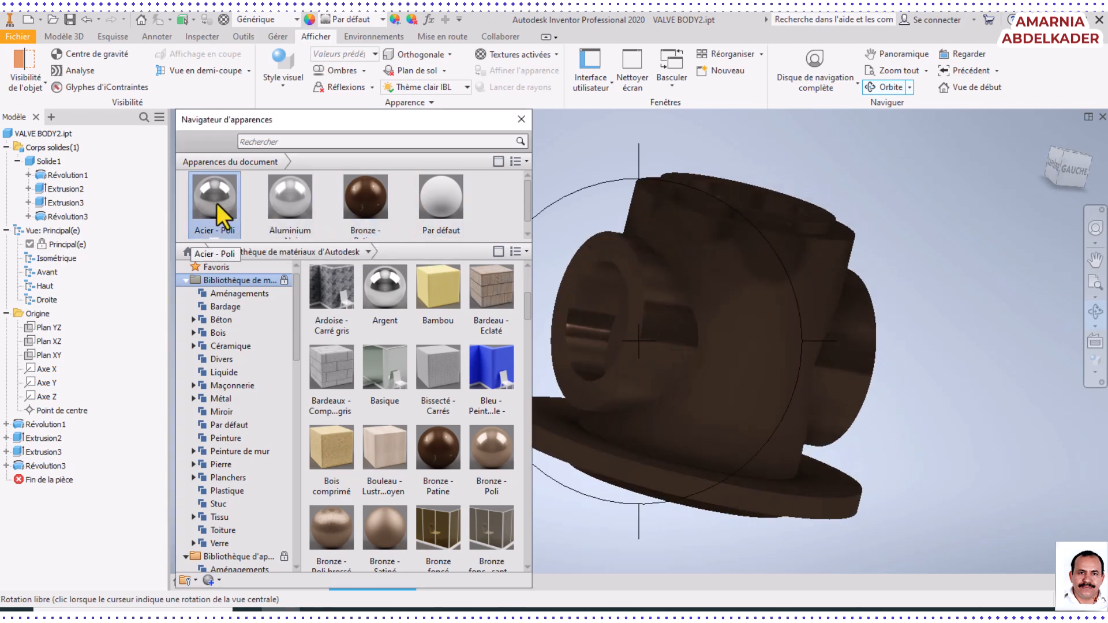
{"action": "right_click", "coordinate": [576, 213]}
{"action": "left_click", "coordinate": [629, 210]}
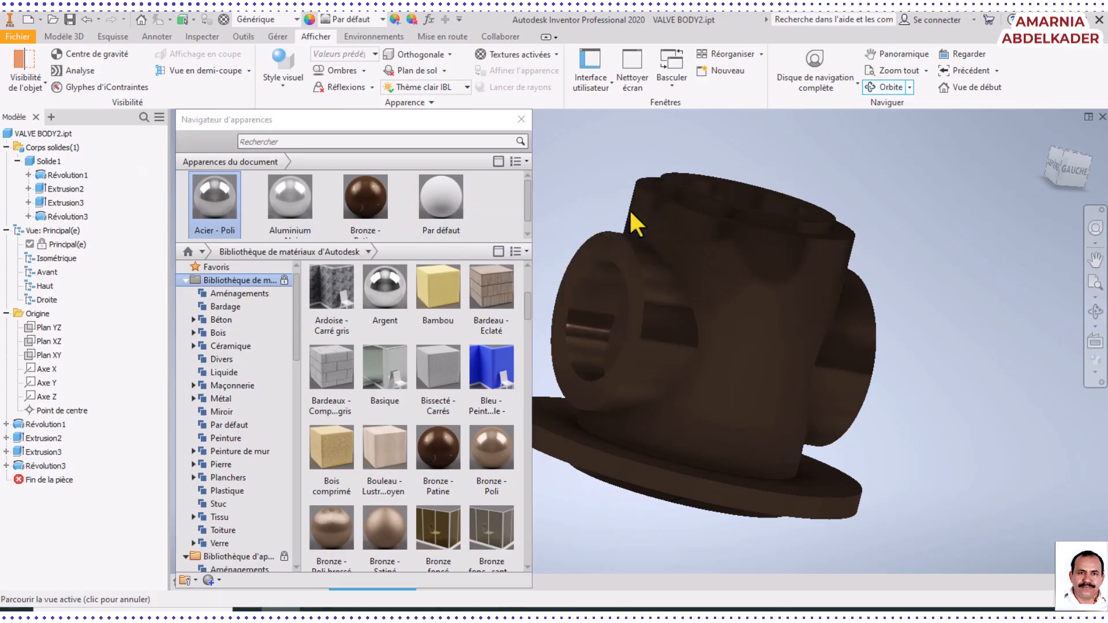
{"action": "left_click", "coordinate": [48, 162]}
{"action": "left_click", "coordinate": [213, 198]}
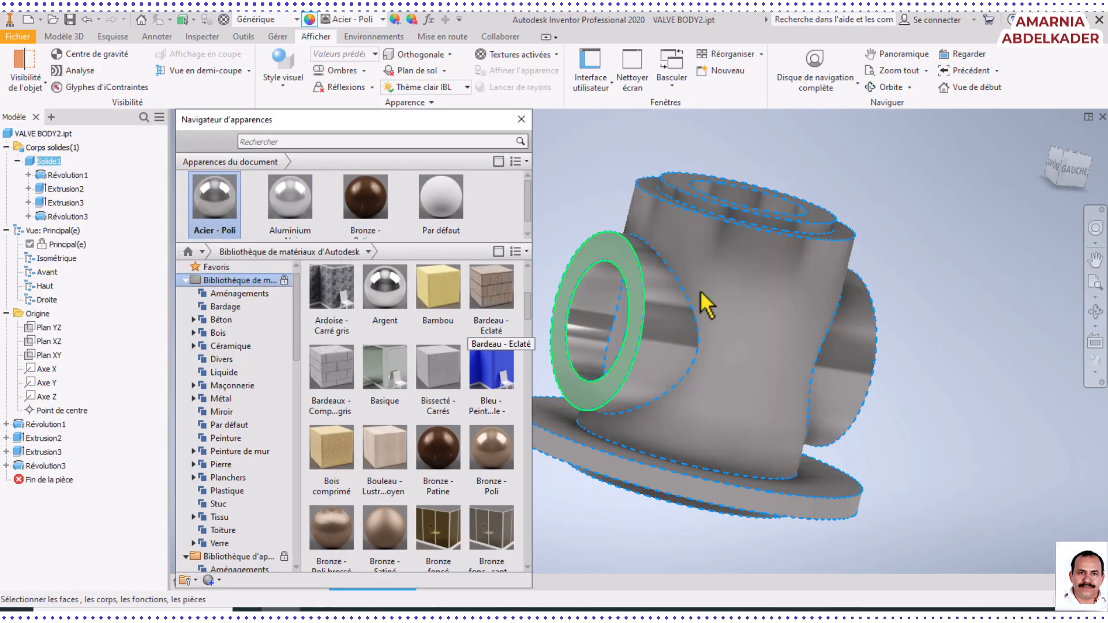
{"action": "left_click", "coordinate": [957, 299]}
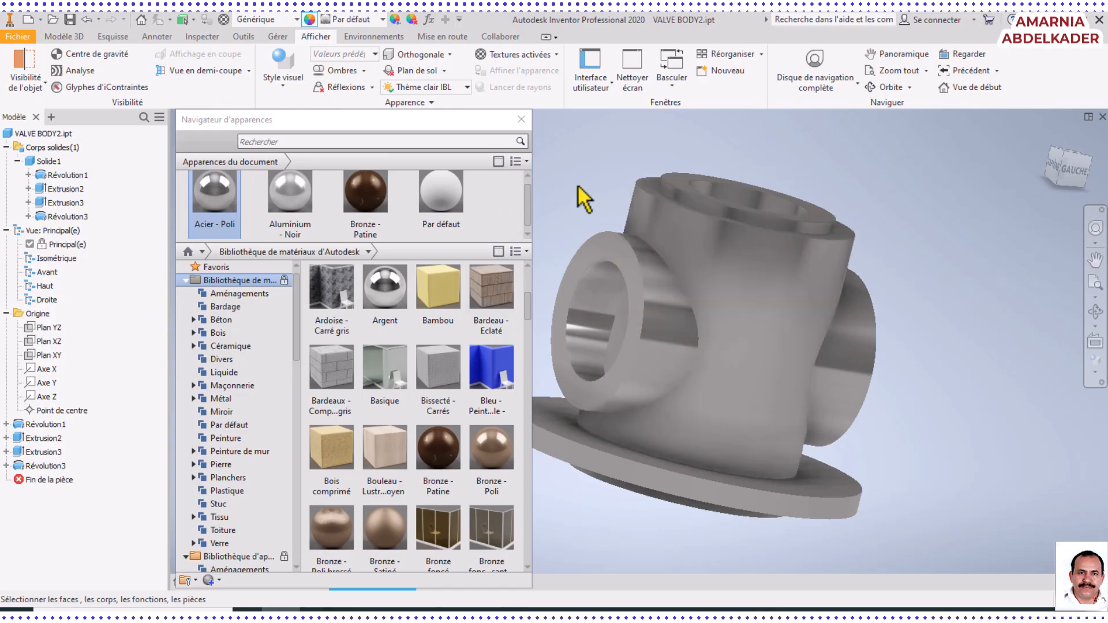
{"action": "left_click", "coordinate": [519, 122]}
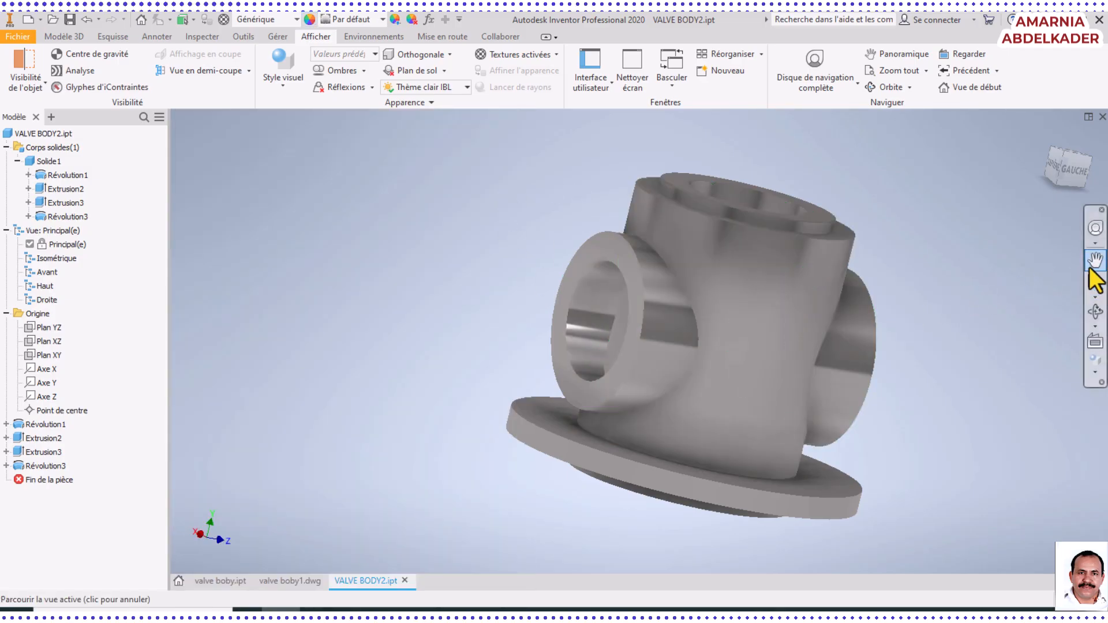
Examine the polished steel valve body from the rear and underside
{"action": "left_click_drag", "start_coordinate": [700, 329], "coordinate": [655, 316]}
{"action": "left_click", "coordinate": [1093, 291]}
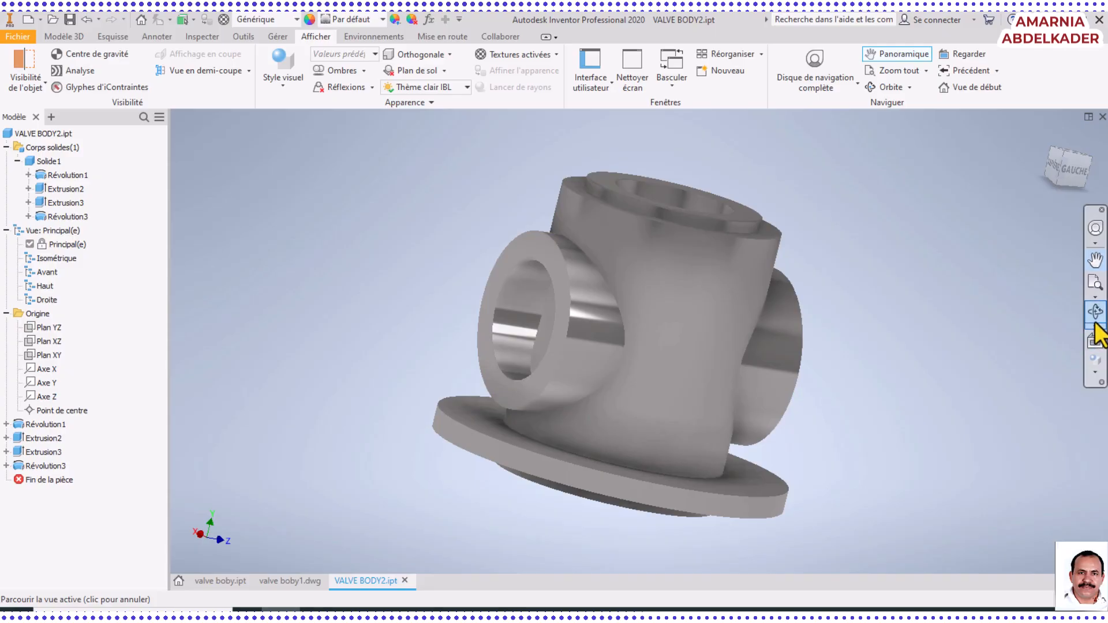
{"action": "left_click", "coordinate": [1096, 313]}
{"action": "left_click_drag", "start_coordinate": [508, 307], "coordinate": [497, 237]}
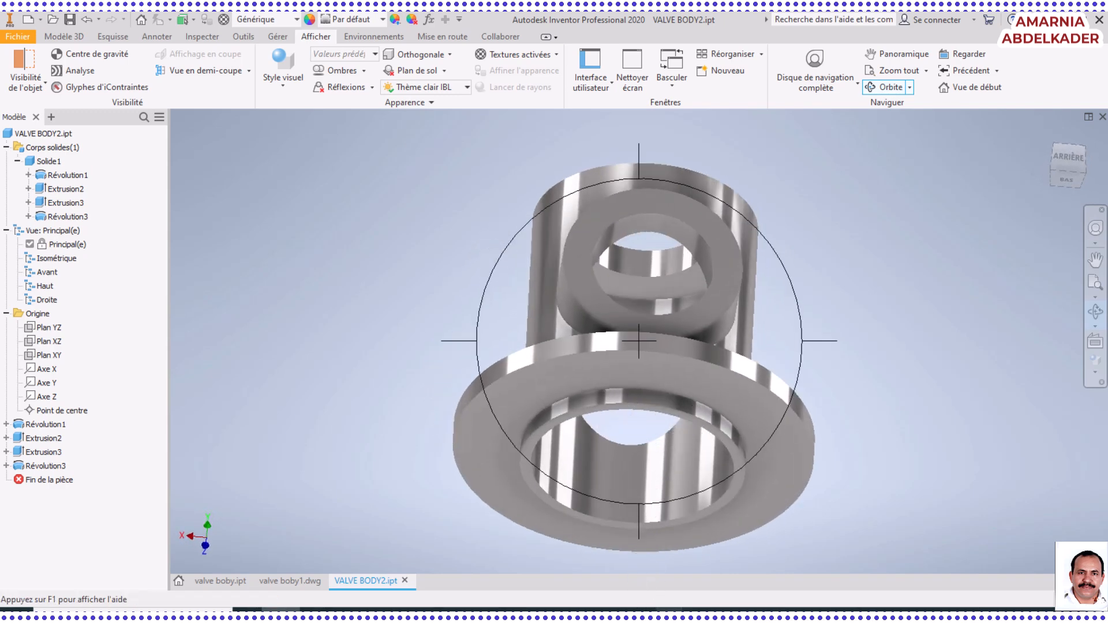
Switch to the valve boby1.pdf drawing in Foxit PhantomPDF and check the chamfer callout at the lower rim beneath the flange
{"action": "left_click", "coordinate": [702, 611]}
{"action": "scroll", "coordinate": [786, 512], "scroll_direction": "down", "scroll_amount": 2}
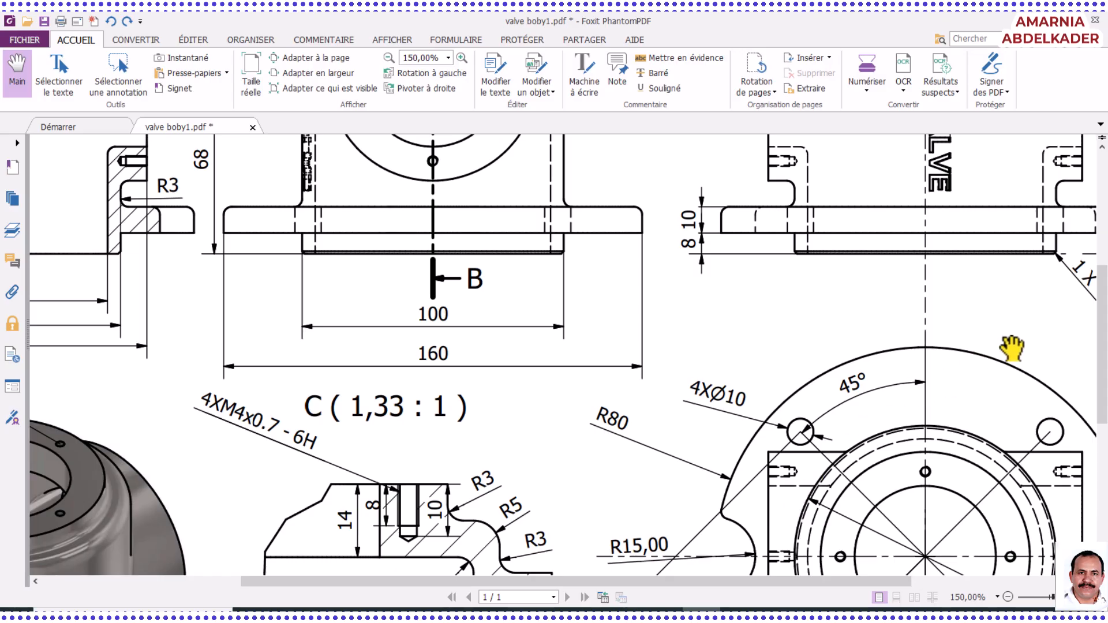
{"action": "left_click_drag", "start_coordinate": [679, 578], "coordinate": [915, 577]}
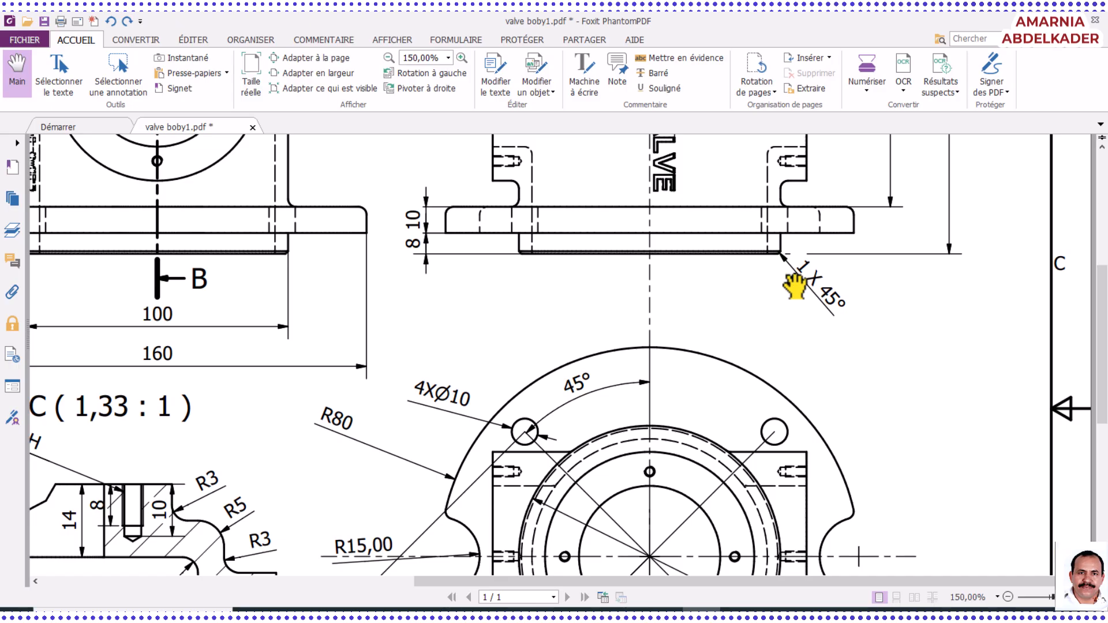
Examine the side view, the flange plan view and the front view of the valve body drawing
{"action": "scroll", "coordinate": [726, 240], "scroll_direction": "up", "scroll_amount": 5}
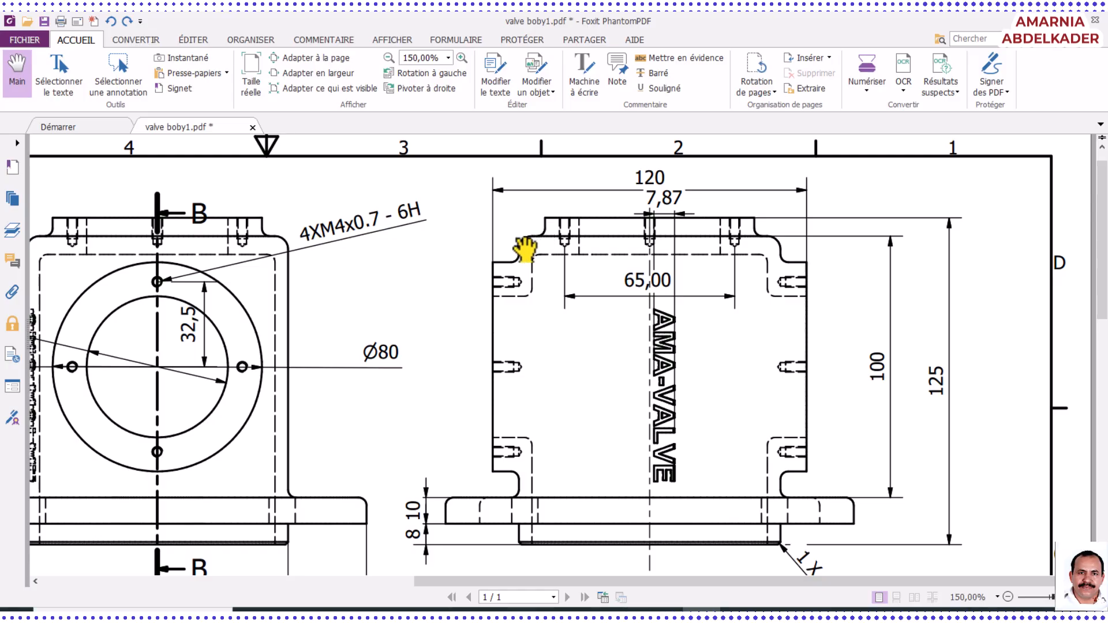
{"action": "scroll", "coordinate": [491, 378], "scroll_direction": "down", "scroll_amount": 13}
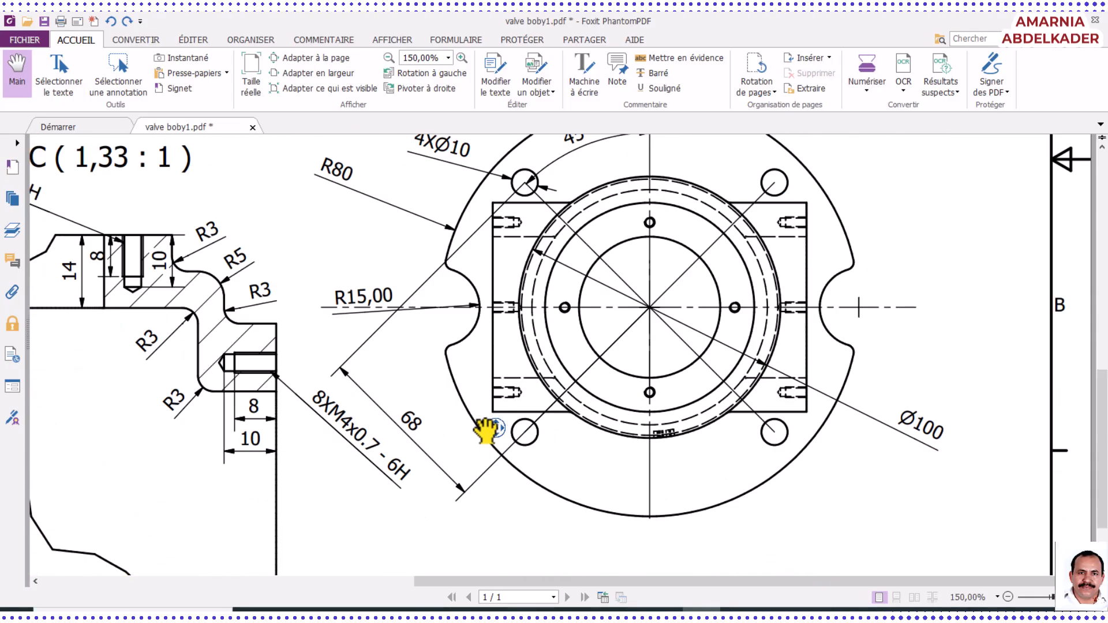
{"action": "middle_click", "coordinate": [495, 429]}
{"action": "middle_click", "coordinate": [596, 364]}
{"action": "scroll", "coordinate": [602, 433], "scroll_direction": "down", "scroll_amount": 3}
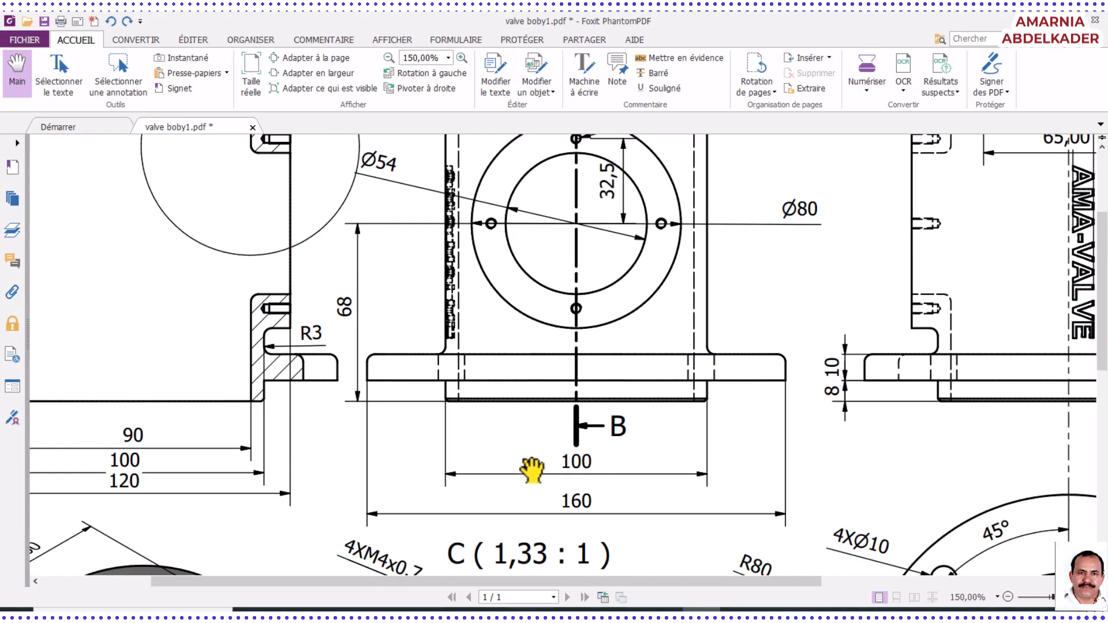
{"action": "left_click_drag", "start_coordinate": [521, 433], "coordinate": [441, 248]}
{"action": "left_click_drag", "start_coordinate": [551, 417], "coordinate": [449, 193]}
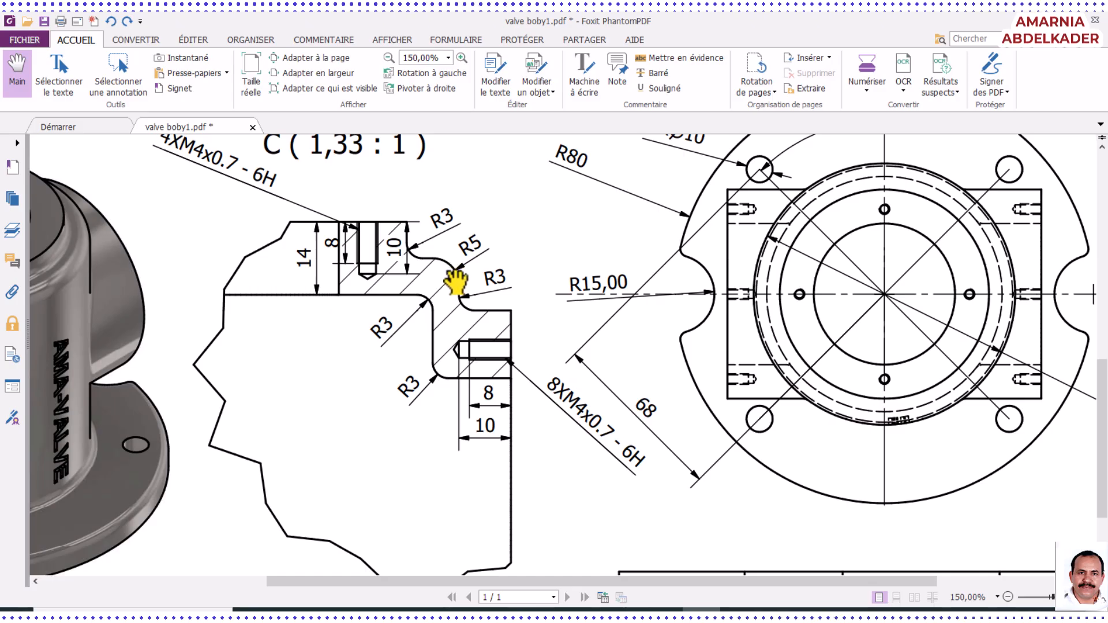
Examine the fillets and threaded holes in detail C, along with the notch and bolt holes in the isometric view
{"action": "scroll", "coordinate": [517, 340], "scroll_direction": "up", "scroll_amount": 2}
{"action": "scroll", "coordinate": [424, 369], "scroll_direction": "down", "scroll_amount": 2}
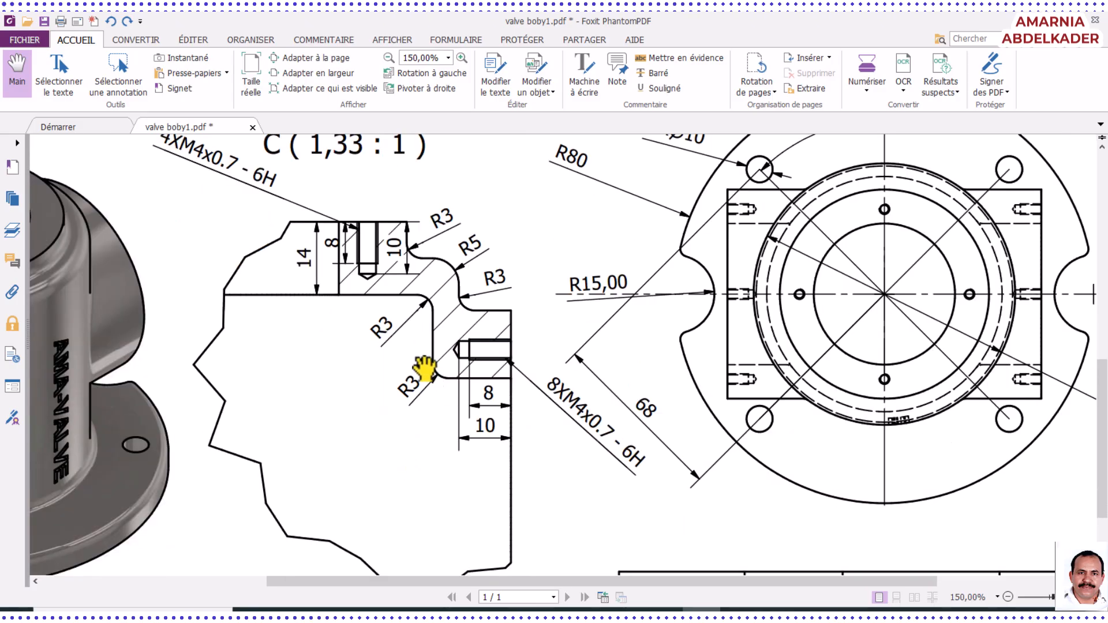
{"action": "left_click_drag", "start_coordinate": [424, 369], "coordinate": [785, 297]}
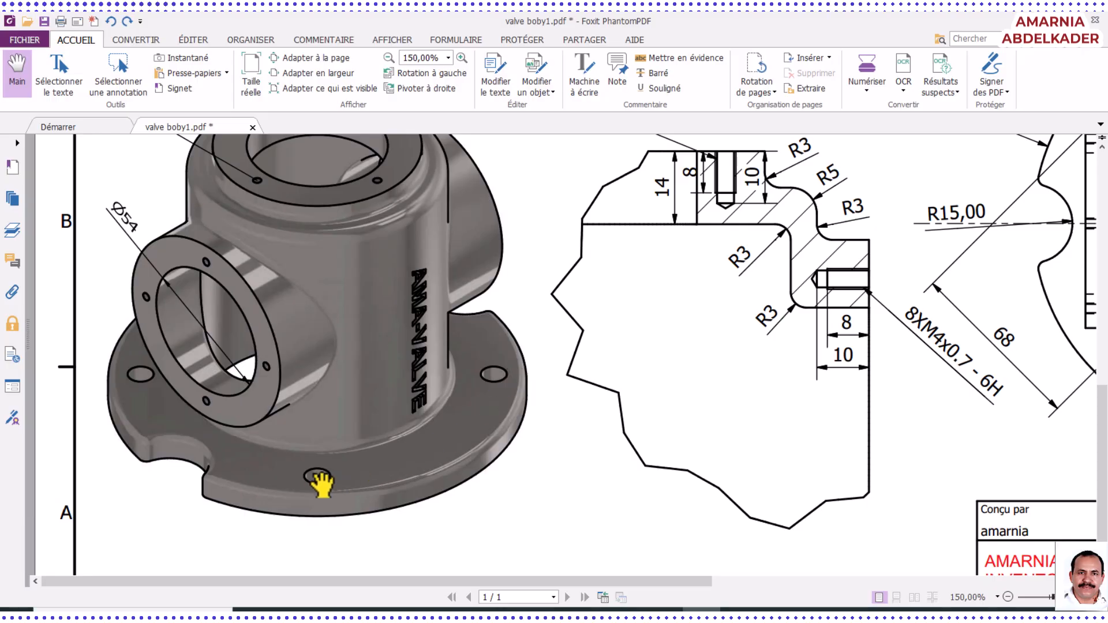
{"action": "left_click_drag", "start_coordinate": [484, 372], "coordinate": [489, 458]}
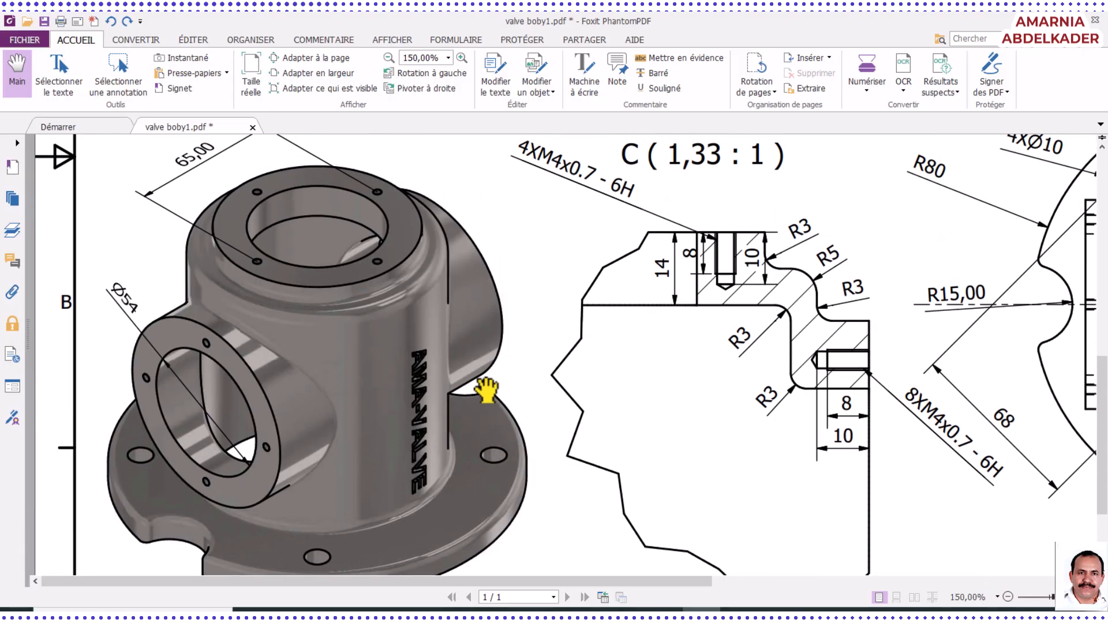
{"action": "left_click_drag", "start_coordinate": [396, 409], "coordinate": [396, 348]}
{"action": "scroll", "coordinate": [396, 348], "scroll_direction": "down", "scroll_amount": 1}
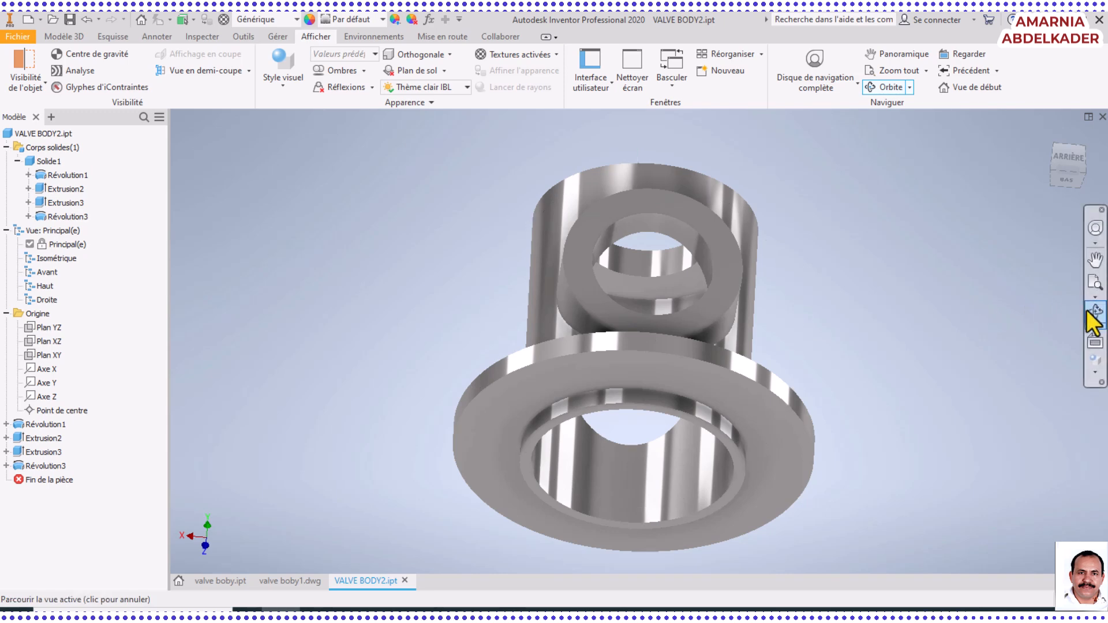
Switch back to Inventor and start a 2D sketch on the flange's upper face
{"action": "left_click_drag", "start_coordinate": [681, 275], "coordinate": [638, 396]}
{"action": "right_click", "coordinate": [396, 362]}
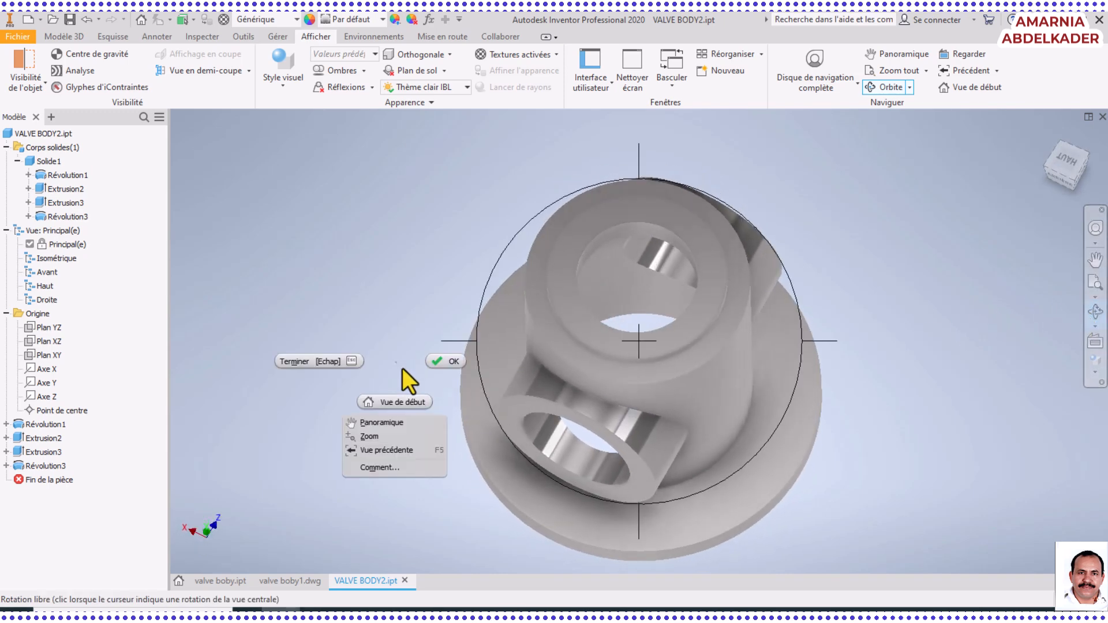
{"action": "left_click", "coordinate": [447, 363]}
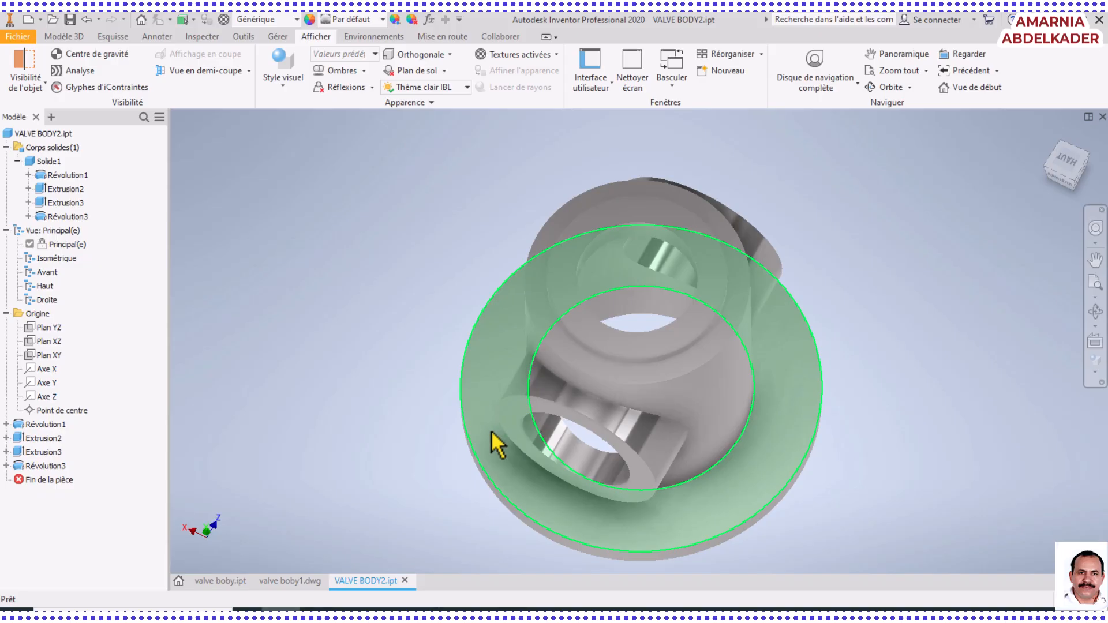
{"action": "left_click", "coordinate": [493, 404]}
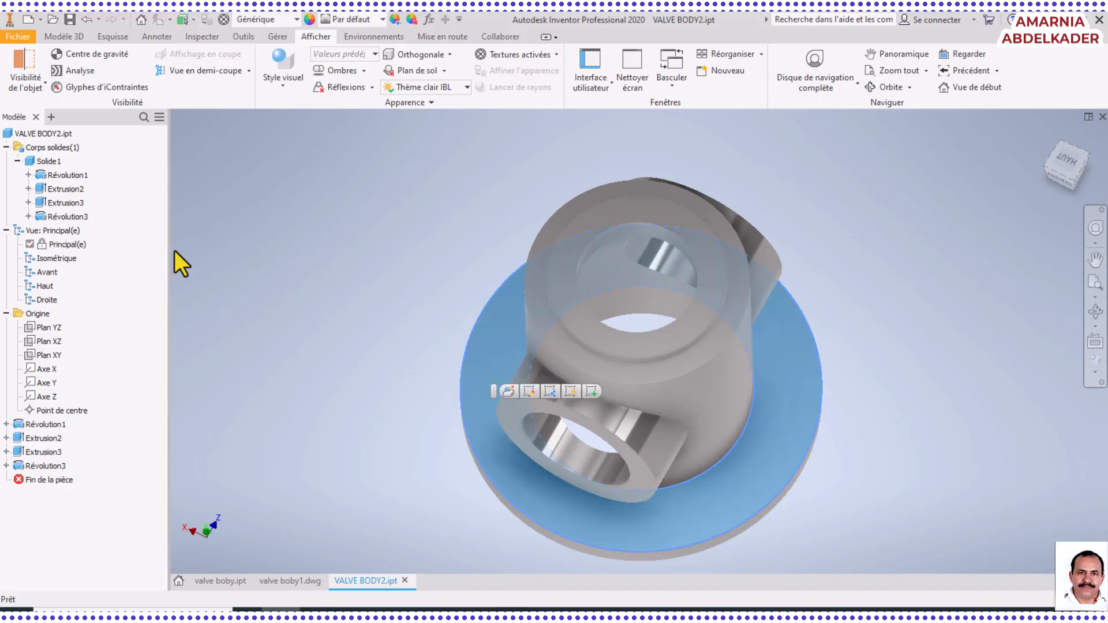
{"action": "left_click", "coordinate": [66, 38]}
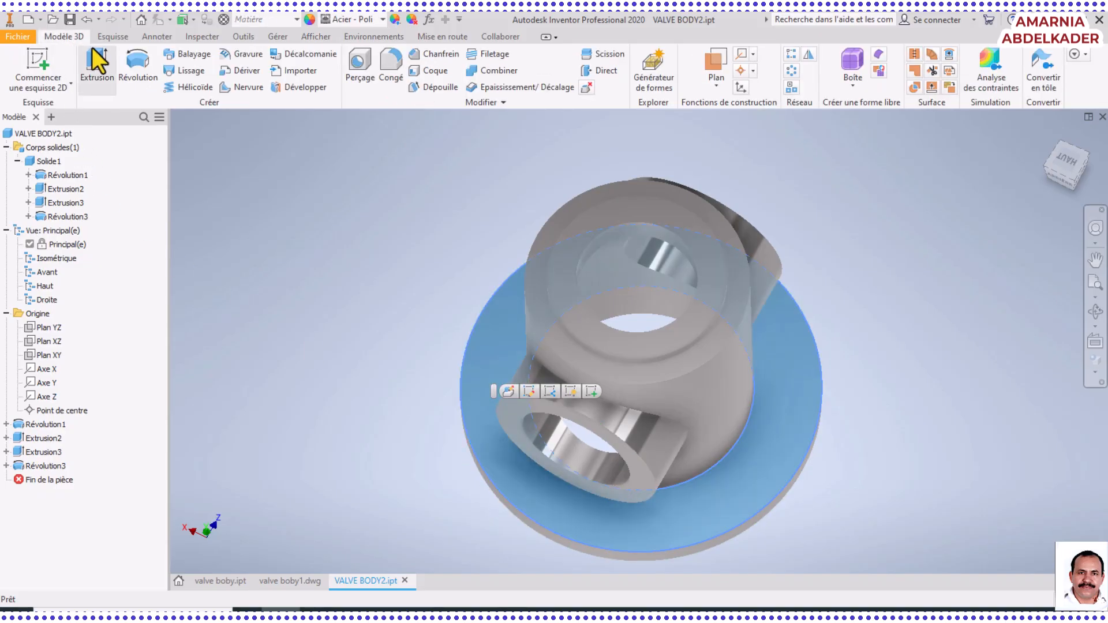
{"action": "left_click", "coordinate": [112, 37]}
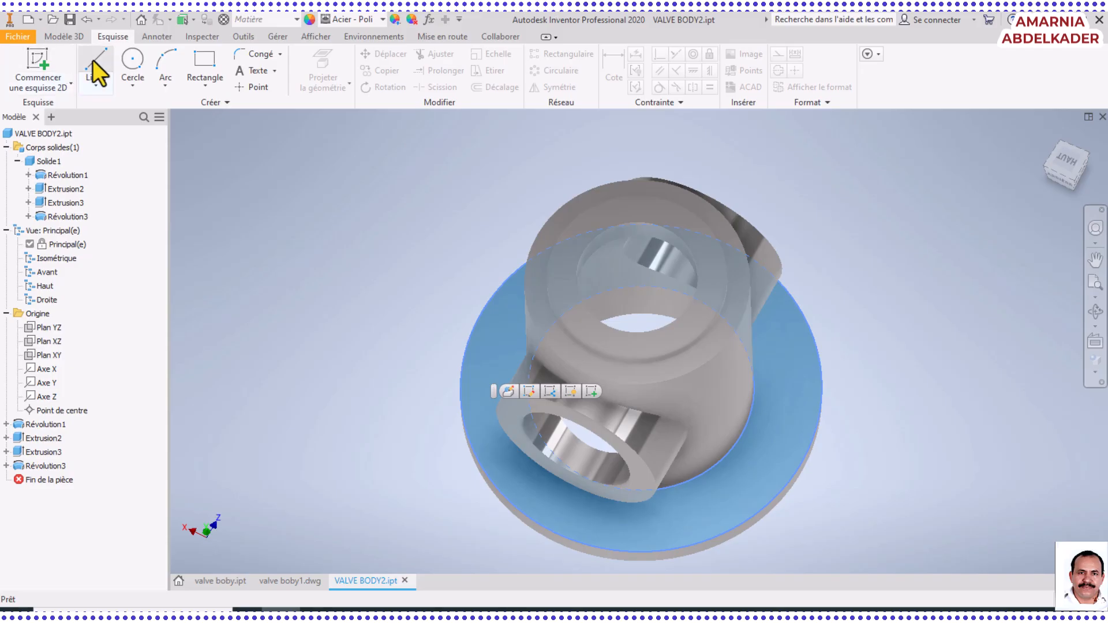
{"action": "left_click", "coordinate": [25, 65]}
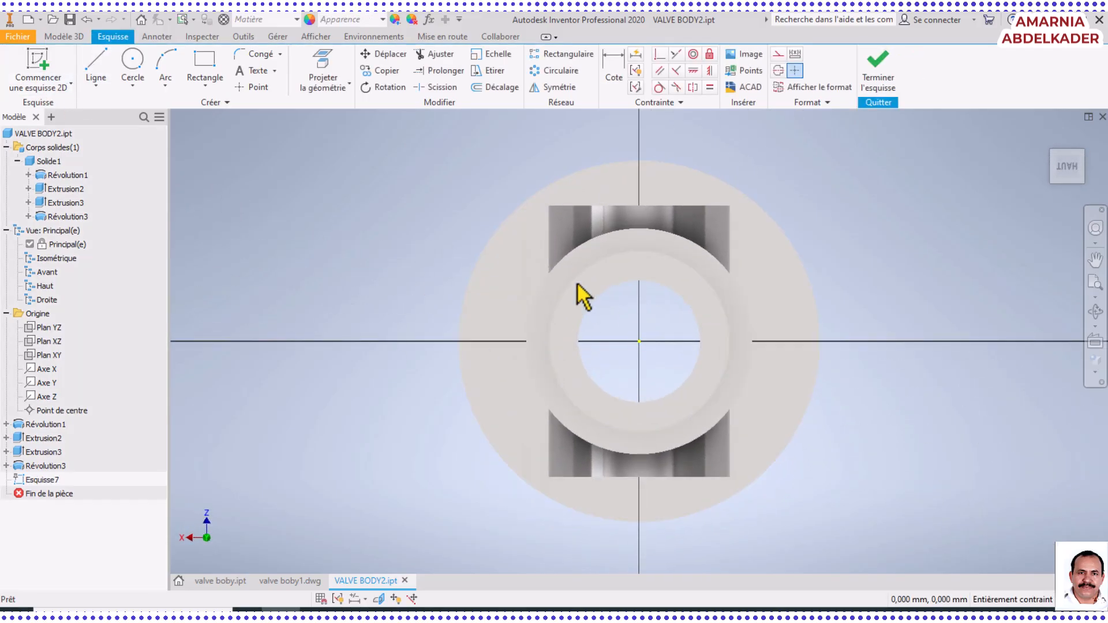
Check the flange's side notch and bolt hole dimensions in the plan view of the Foxit PhantomPDF drawing, and return to Inventor
{"action": "left_click", "coordinate": [689, 611]}
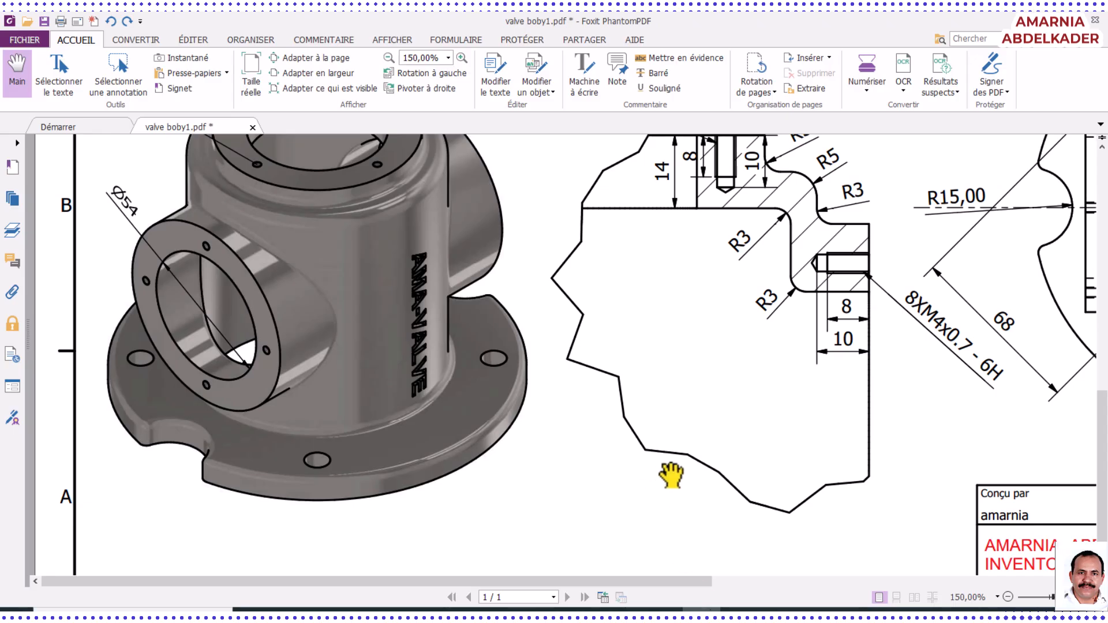
{"action": "scroll", "coordinate": [672, 475], "scroll_direction": "up", "scroll_amount": 10}
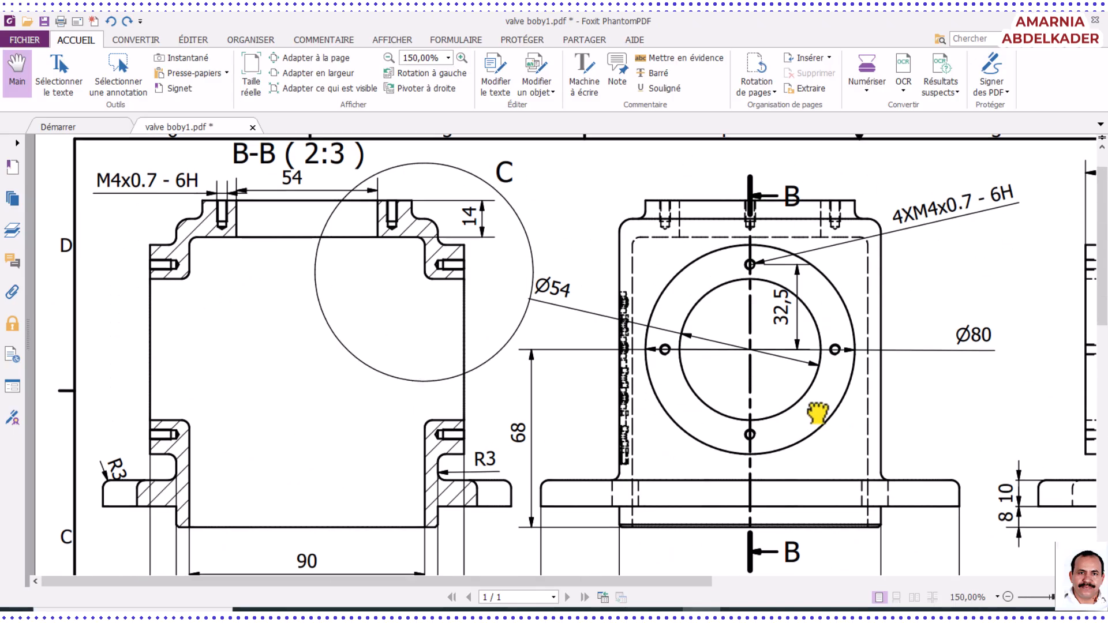
{"action": "mouse_move", "coordinate": [818, 414]}
{"action": "left_mouse_down"}
{"action": "mouse_move", "coordinate": [688, 431]}
{"action": "mouse_move", "coordinate": [584, 361]}
{"action": "mouse_move", "coordinate": [582, 322]}
{"action": "mouse_move", "coordinate": [557, 410]}
{"action": "left_mouse_up"}
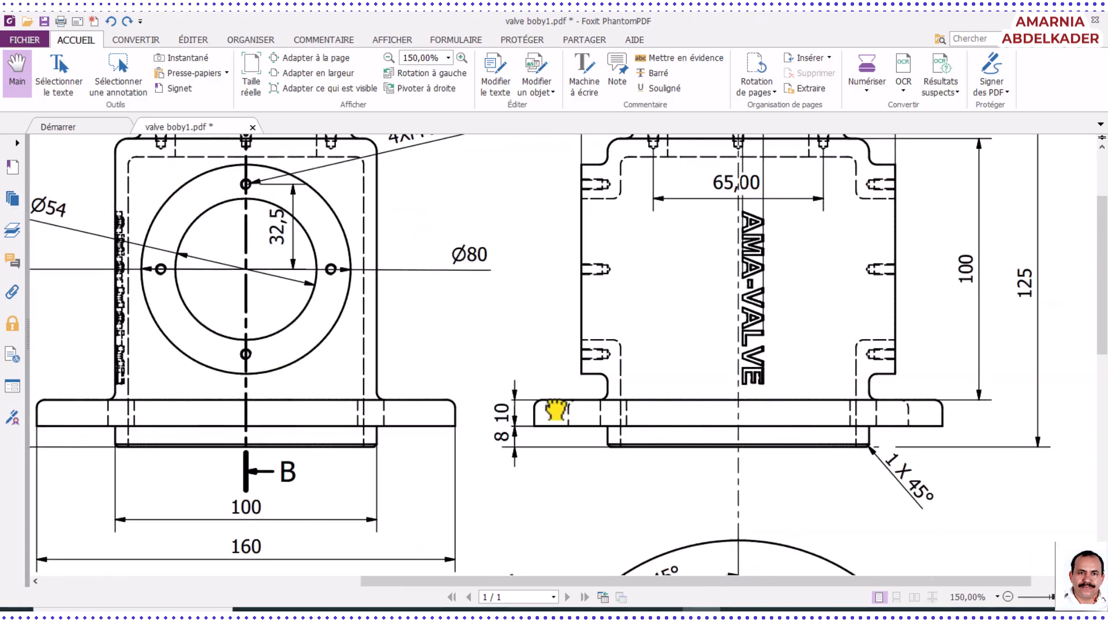
{"action": "scroll", "coordinate": [556, 410], "scroll_direction": "down", "scroll_amount": 6}
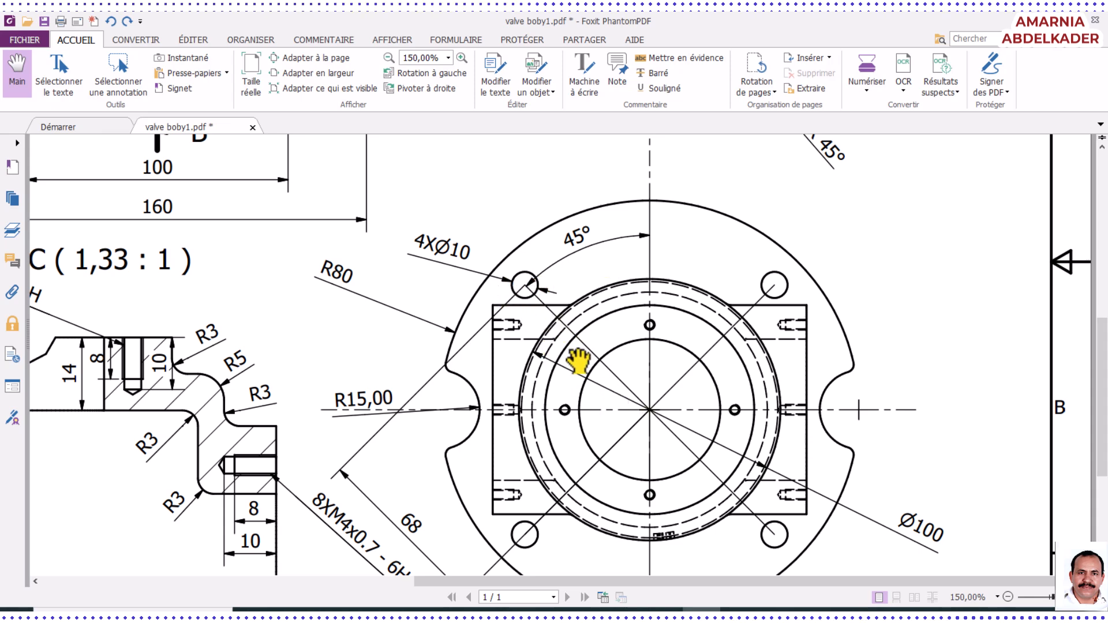
{"action": "left_click_drag", "start_coordinate": [590, 350], "coordinate": [565, 306]}
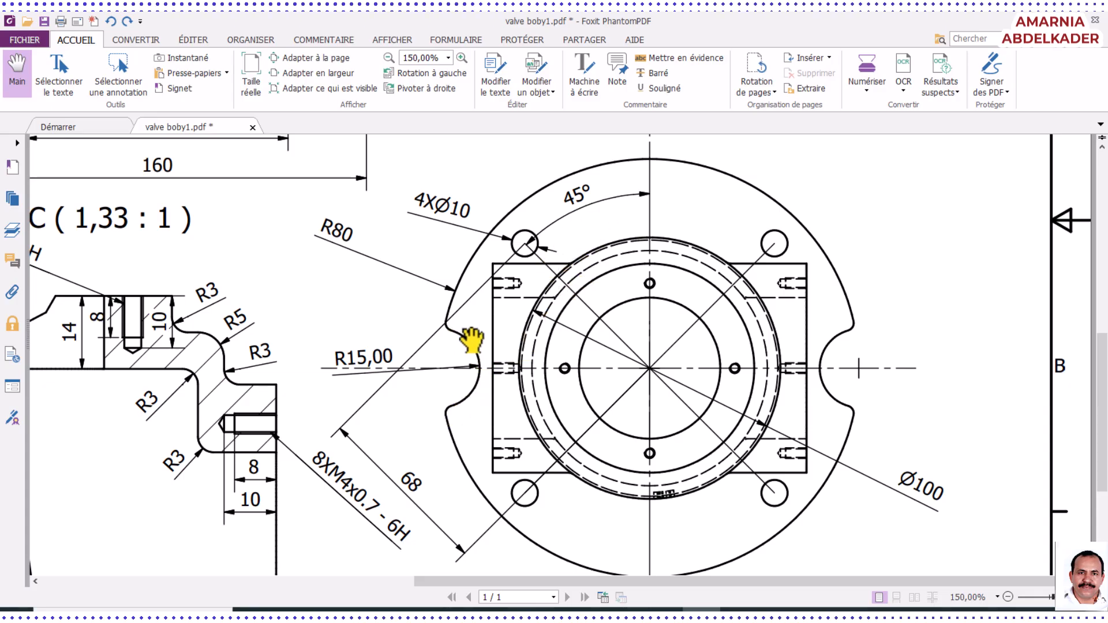
{"action": "scroll", "coordinate": [456, 392], "scroll_direction": "up", "scroll_amount": 1}
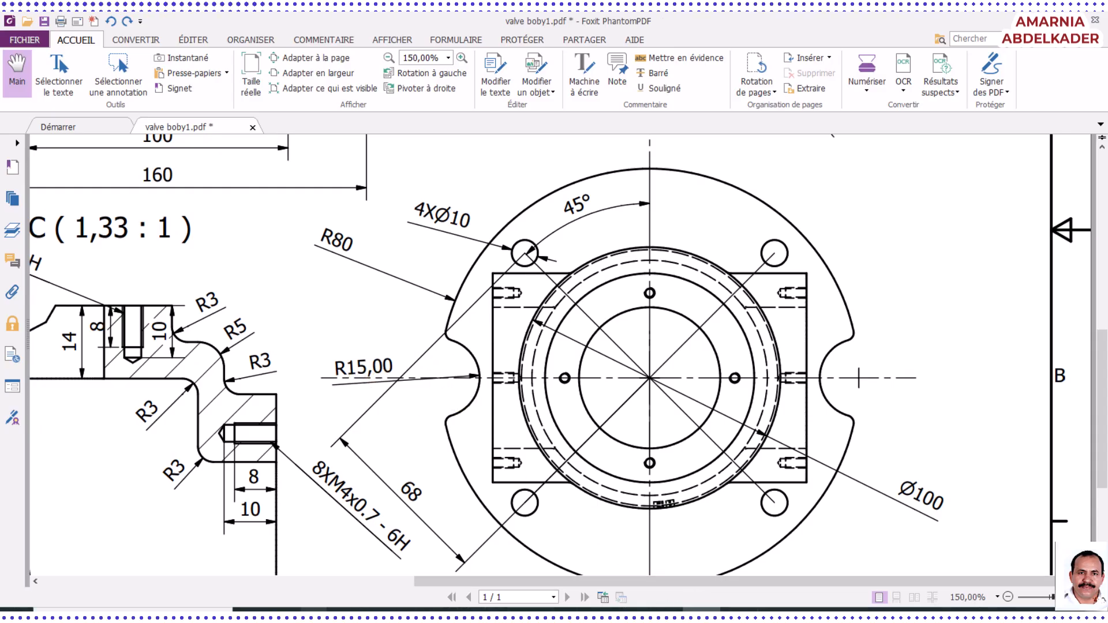
{"action": "left_click", "coordinate": [281, 610]}
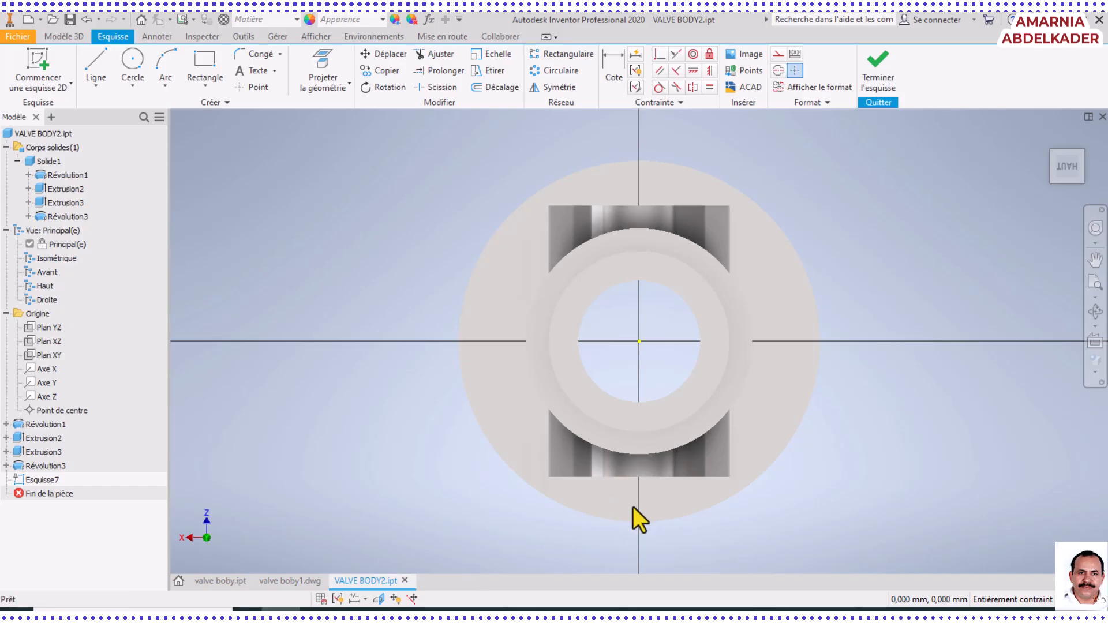
{"action": "left_click", "coordinate": [140, 77]}
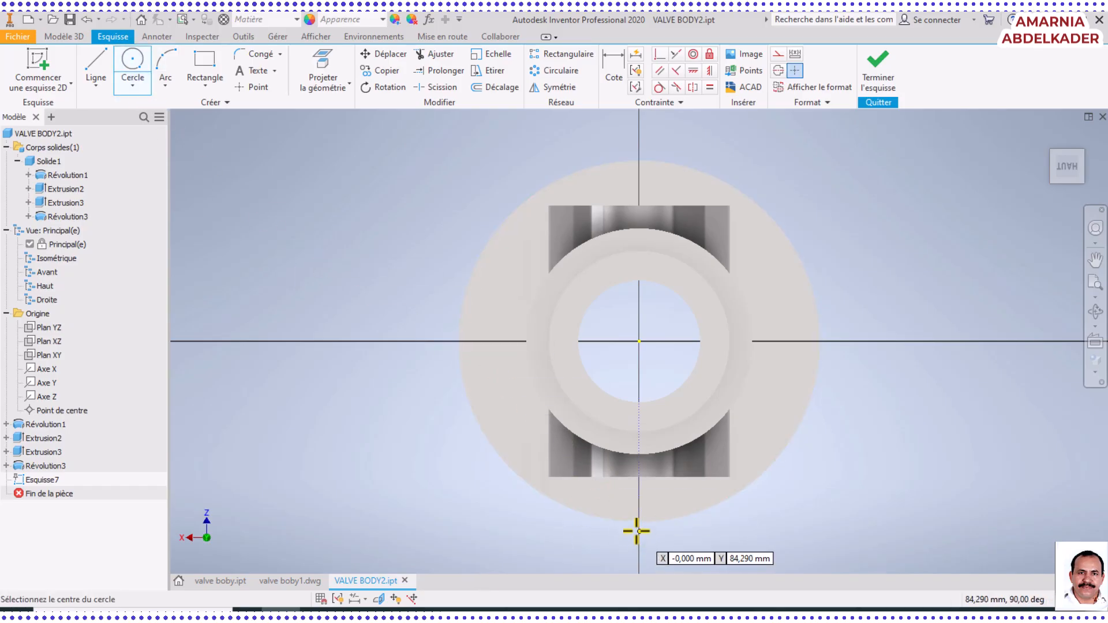
{"action": "scroll", "coordinate": [635, 529], "scroll_direction": "up", "scroll_amount": 5}
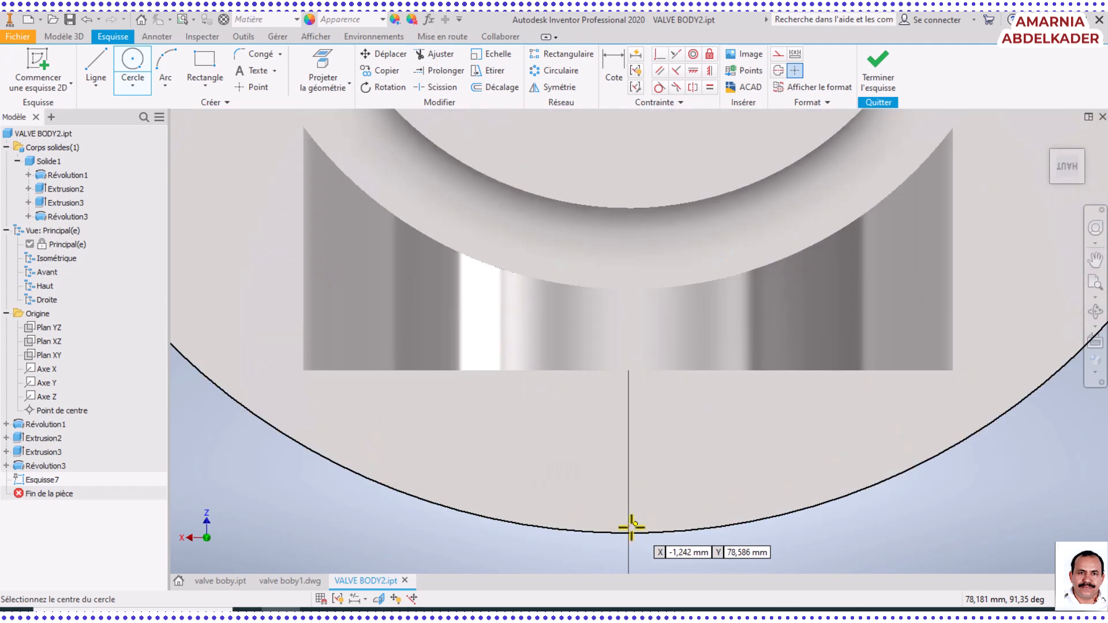
{"action": "scroll", "coordinate": [629, 525], "scroll_direction": "up", "scroll_amount": 3}
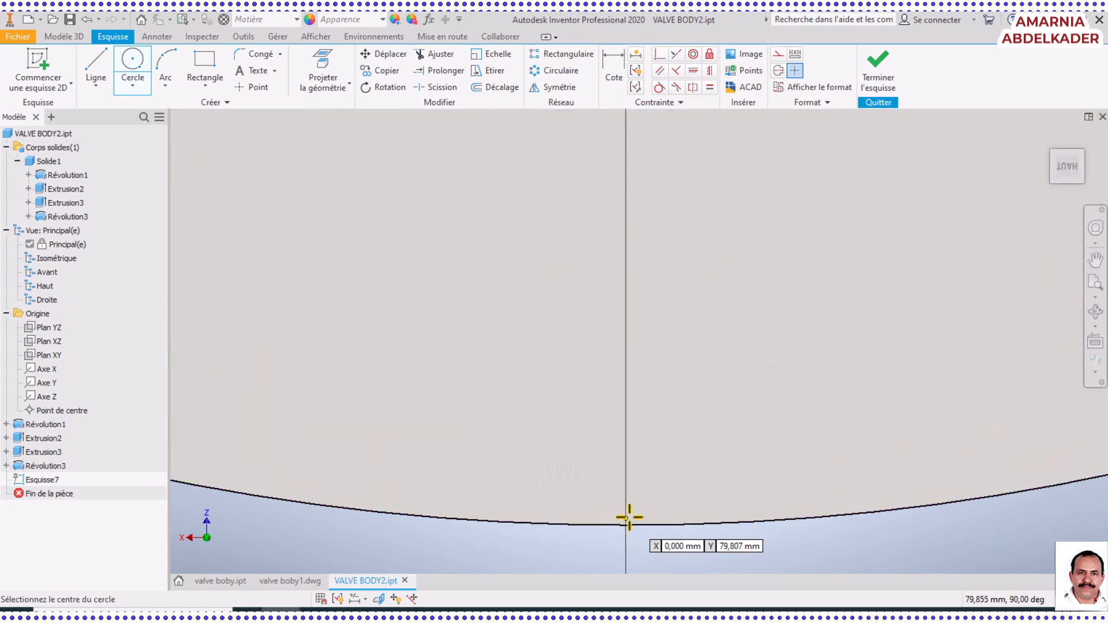
{"action": "scroll", "coordinate": [629, 518], "scroll_direction": "down", "scroll_amount": 6}
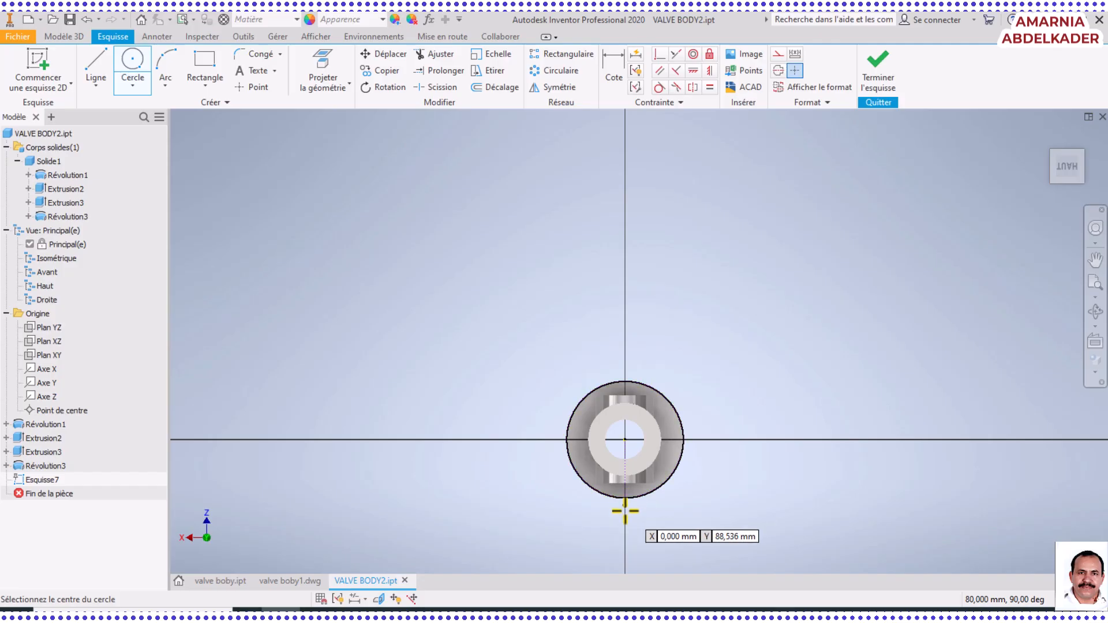
{"action": "right_click", "coordinate": [706, 401]}
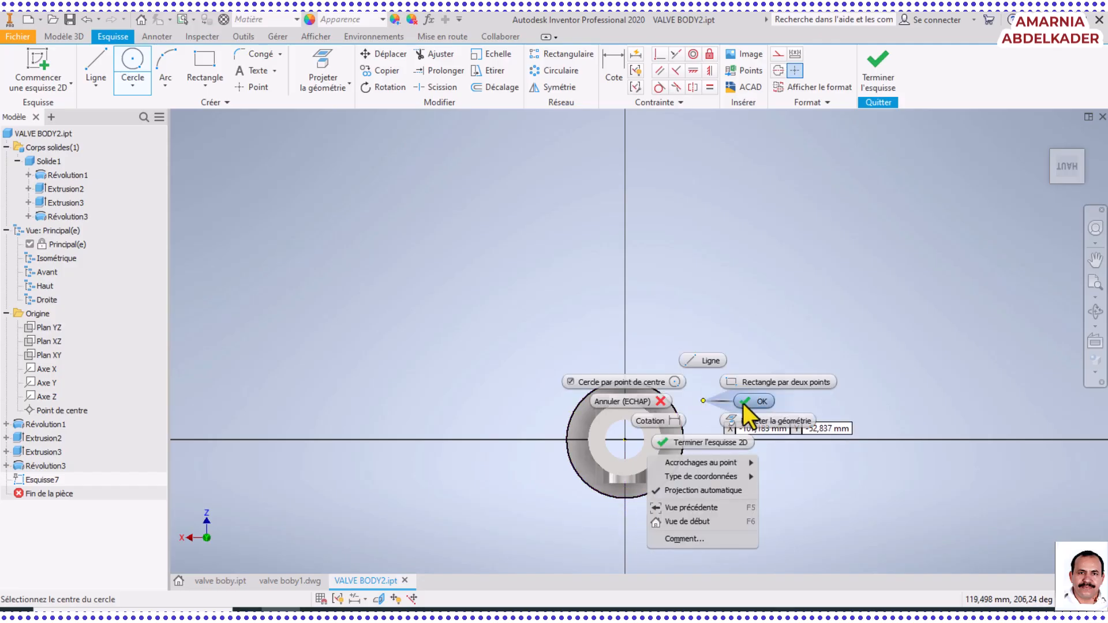
{"action": "left_click", "coordinate": [748, 406]}
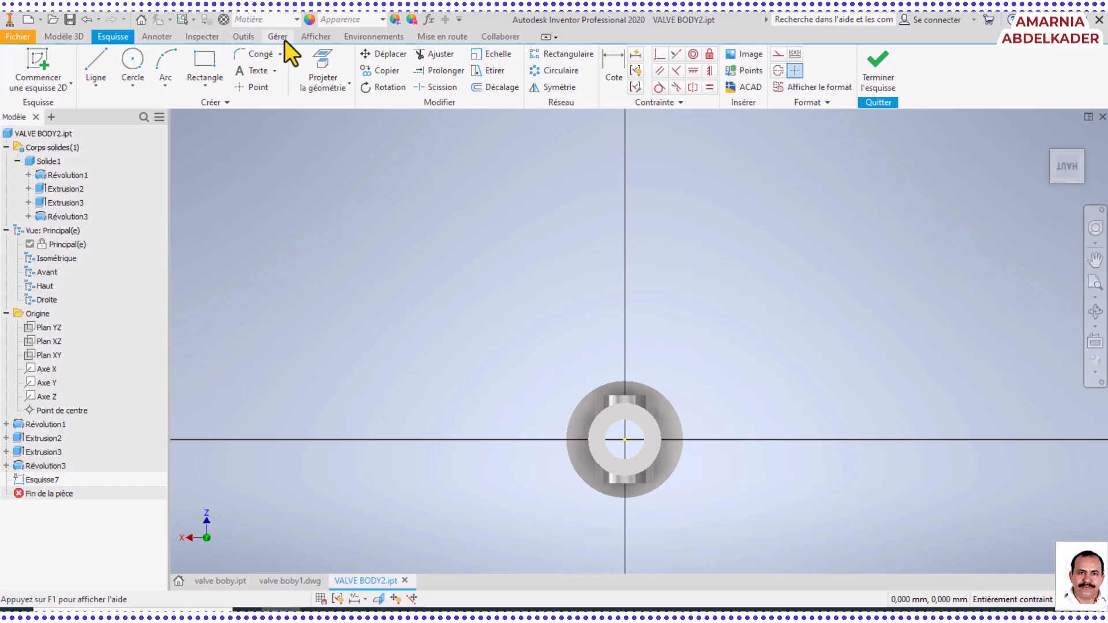
Set the visual style to Filaire (wireframe) for the flange sketch
{"action": "left_click", "coordinate": [315, 37]}
{"action": "left_click", "coordinate": [283, 84]}
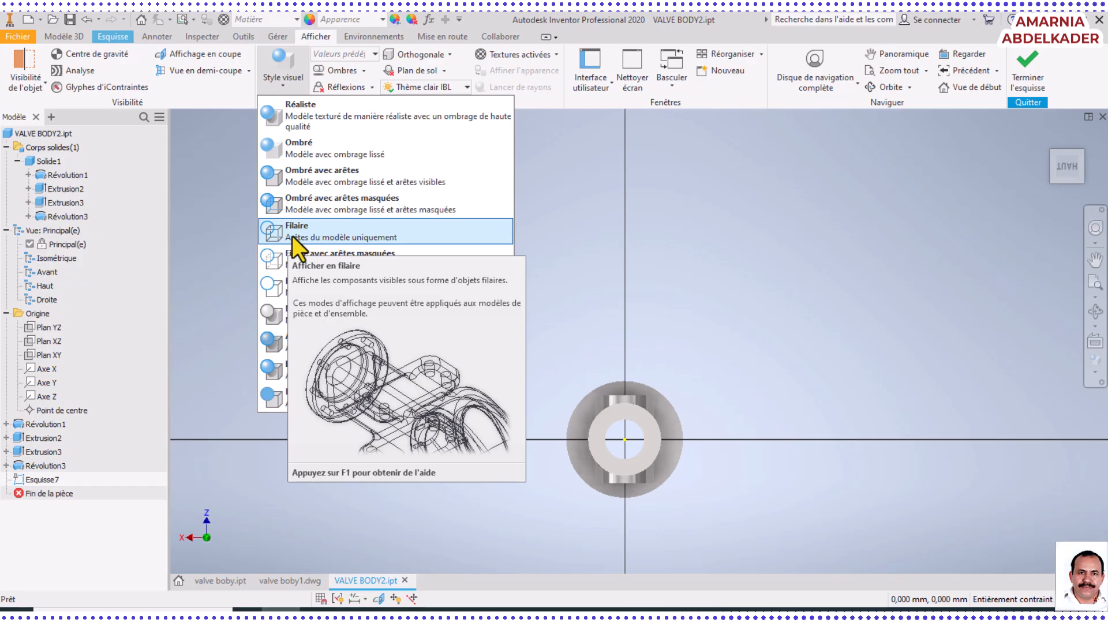
{"action": "left_click", "coordinate": [292, 236]}
{"action": "scroll", "coordinate": [655, 507], "scroll_direction": "up", "scroll_amount": 5}
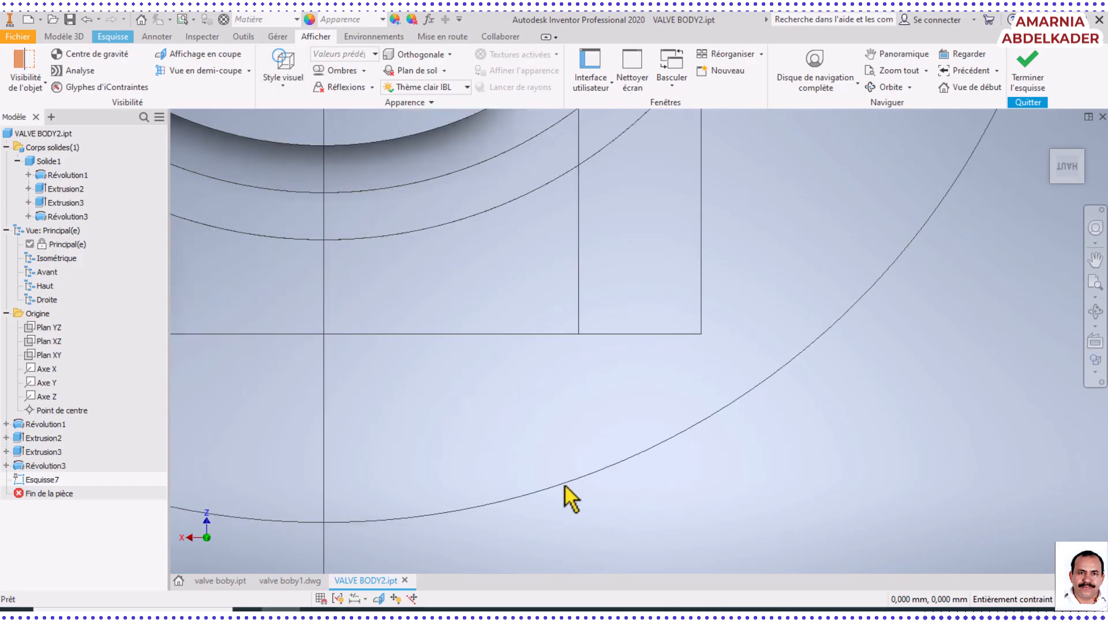
{"action": "scroll", "coordinate": [572, 499], "scroll_direction": "down", "scroll_amount": 5}
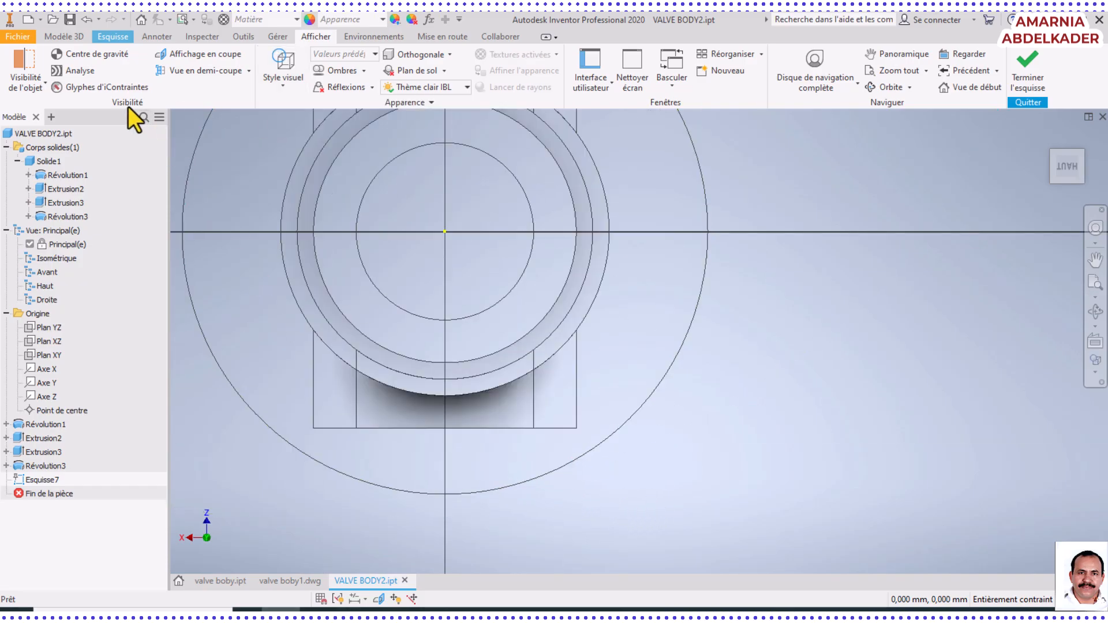
Draw a circle centred where the vertical axis crosses the flange's outer edge at X 0, Y 80 mm
{"action": "left_click", "coordinate": [148, 37]}
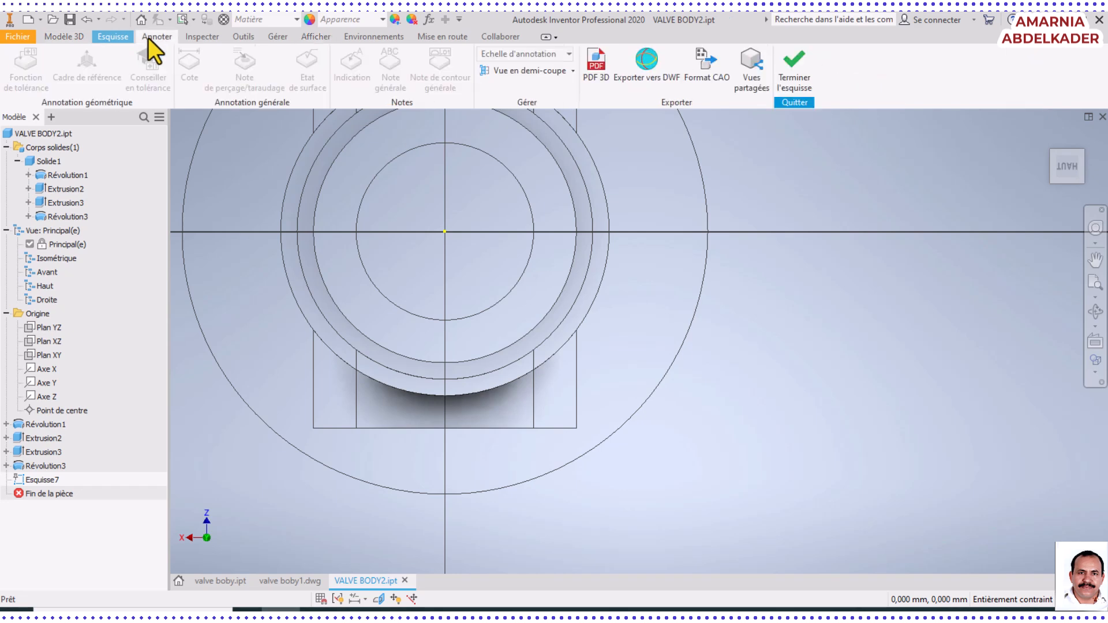
{"action": "left_click", "coordinate": [70, 37]}
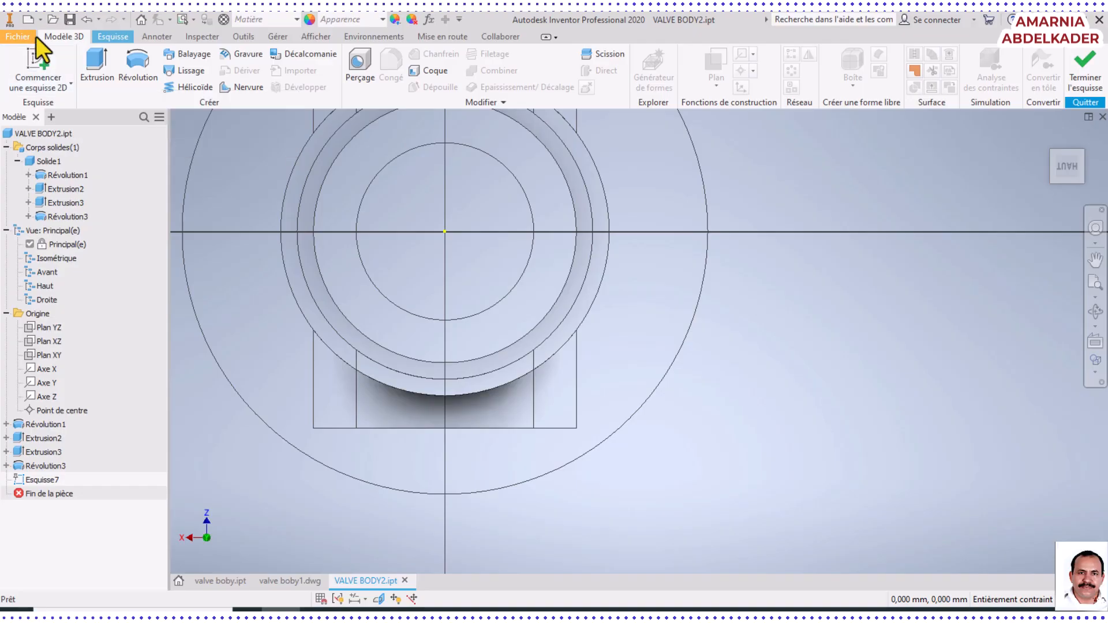
{"action": "left_click", "coordinate": [101, 38]}
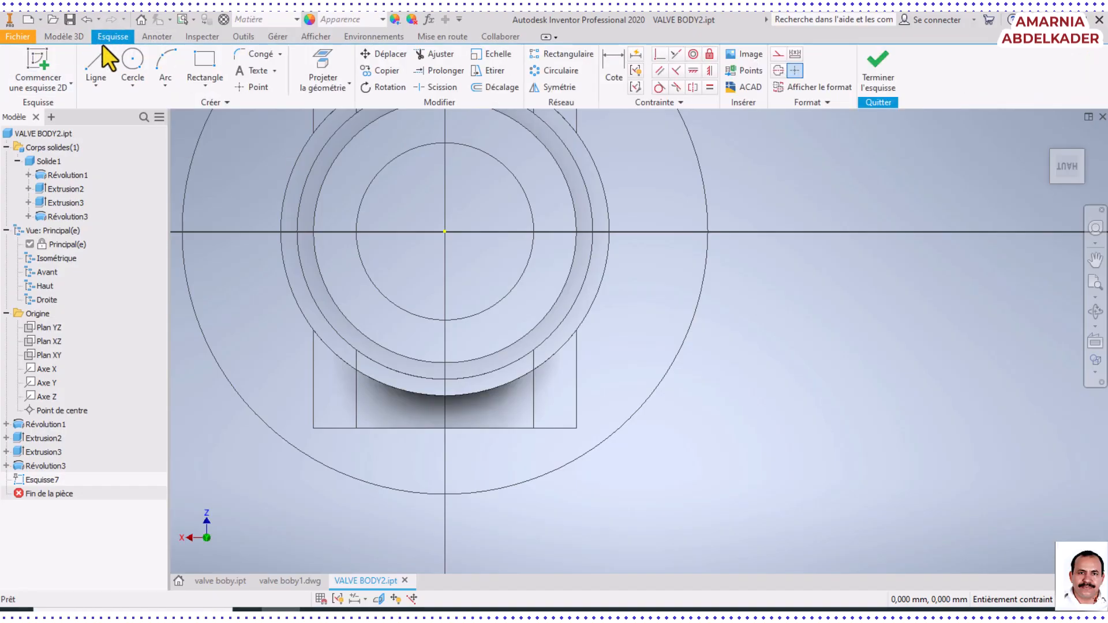
{"action": "left_click", "coordinate": [137, 62]}
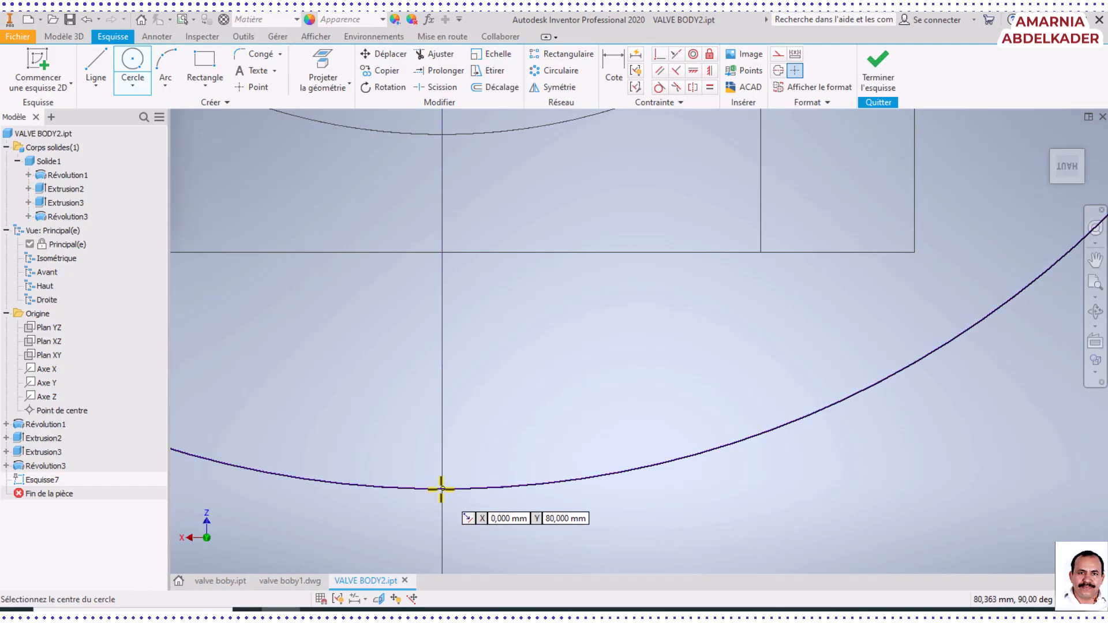
{"action": "left_click", "coordinate": [442, 488]}
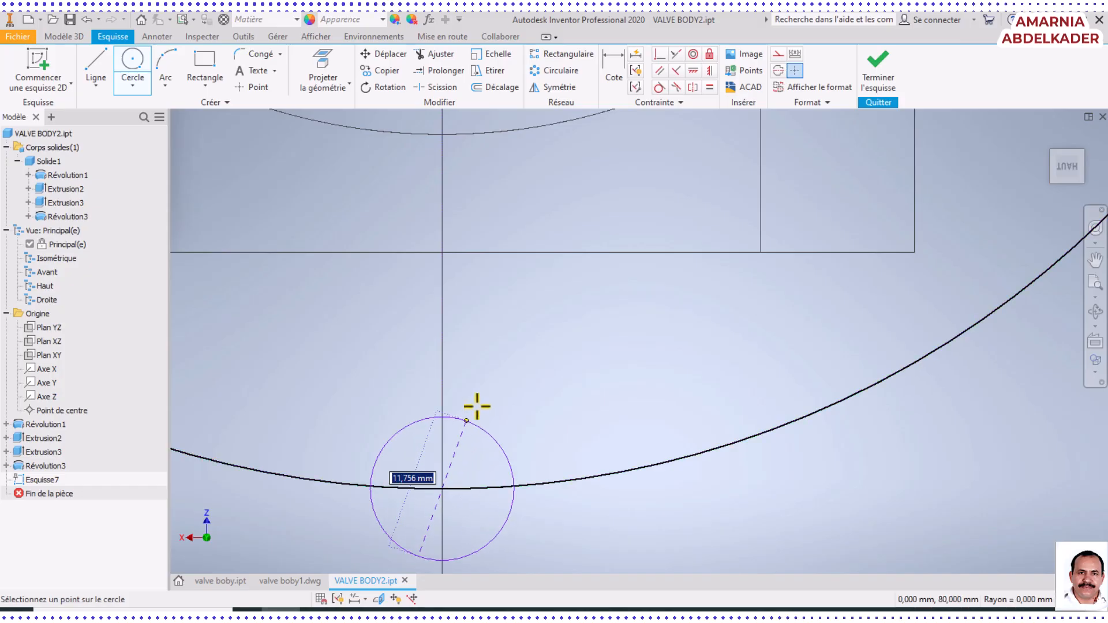
{"action": "left_click", "coordinate": [594, 316]}
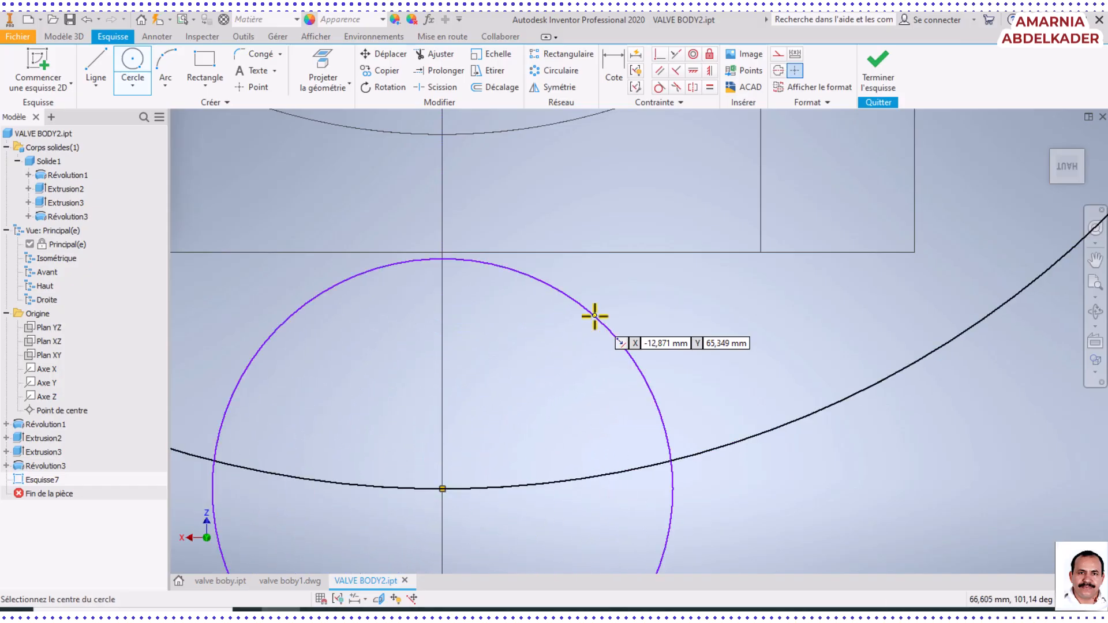
Draw a second circle about 44 mm in diameter, centred where the vertical axis crosses the opposite side of the flange's outer edge
{"action": "scroll", "coordinate": [596, 324], "scroll_direction": "down", "scroll_amount": 4}
{"action": "middle_click_drag", "start_coordinate": [590, 388], "coordinate": [565, 573]}
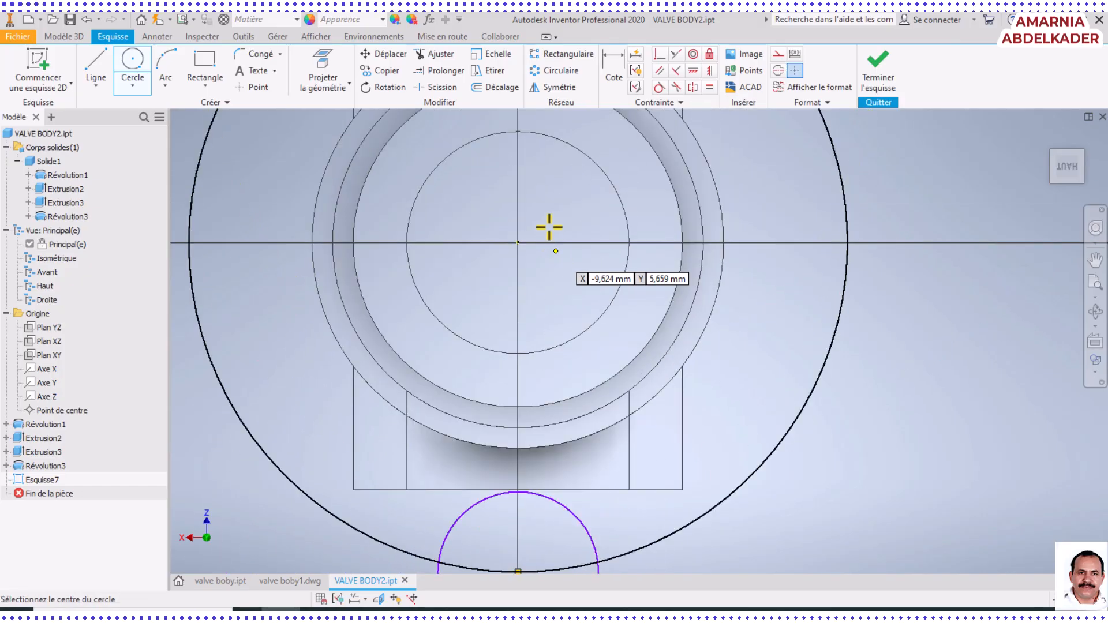
{"action": "middle_click_drag", "start_coordinate": [562, 340], "coordinate": [595, 597]}
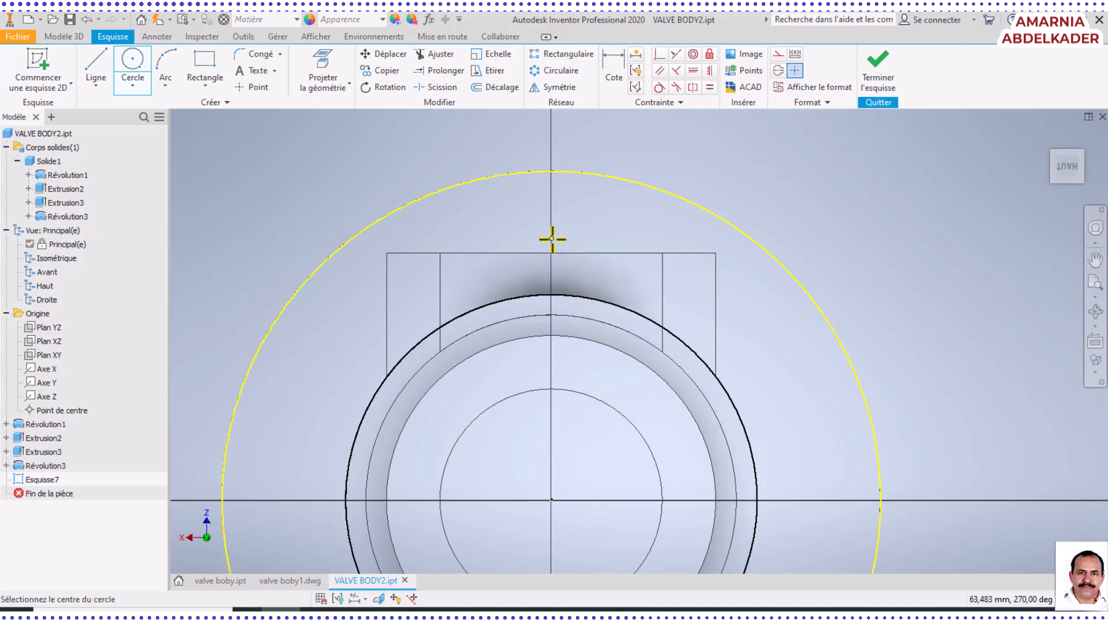
{"action": "middle_click_drag", "start_coordinate": [552, 238], "coordinate": [554, 342]}
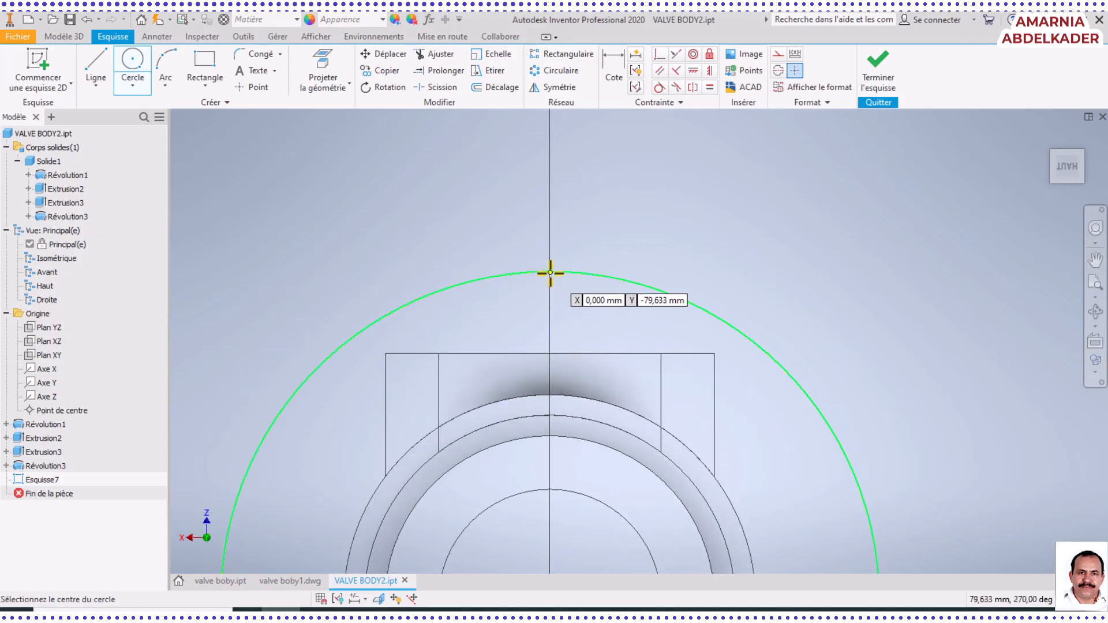
{"action": "left_click", "coordinate": [550, 273]}
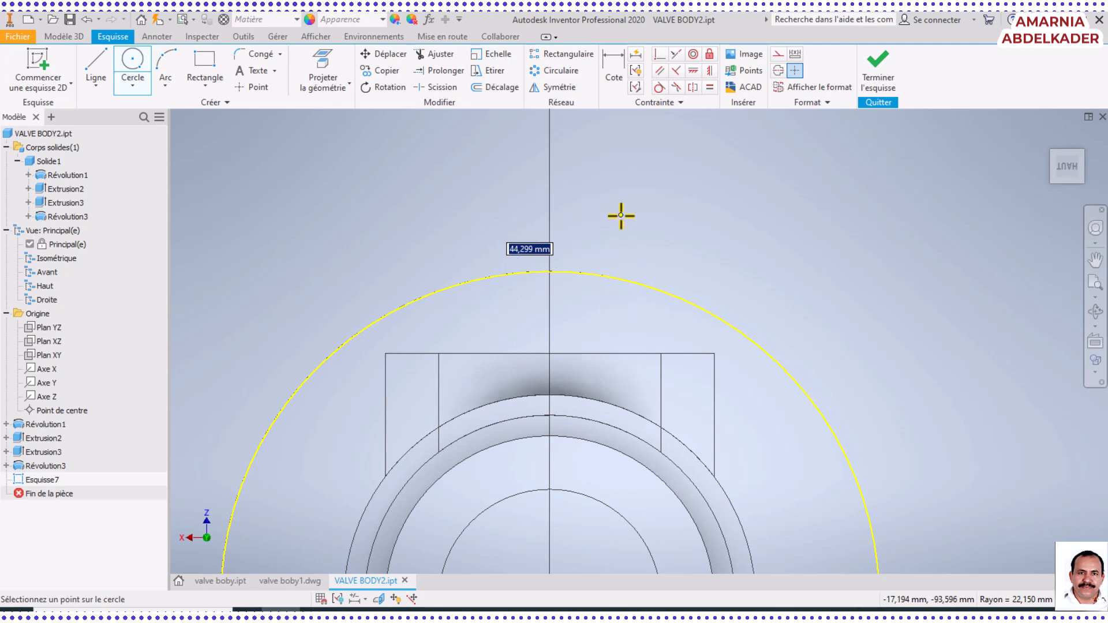
{"action": "left_click", "coordinate": [621, 216]}
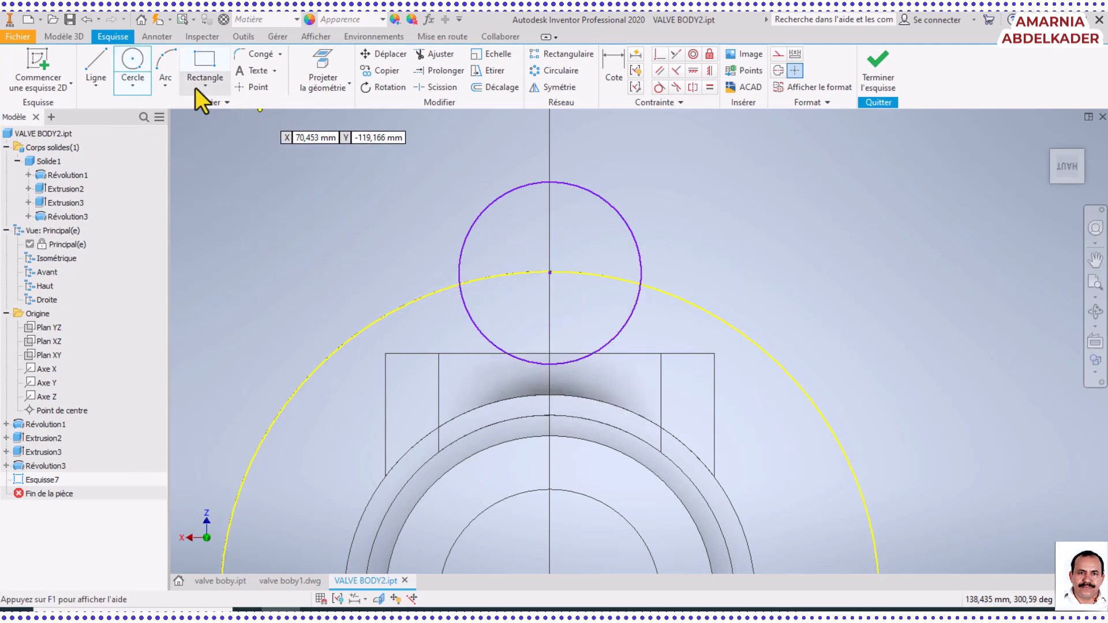
Dimension the second circle's diameter as 30 mm
{"action": "left_click", "coordinate": [617, 61]}
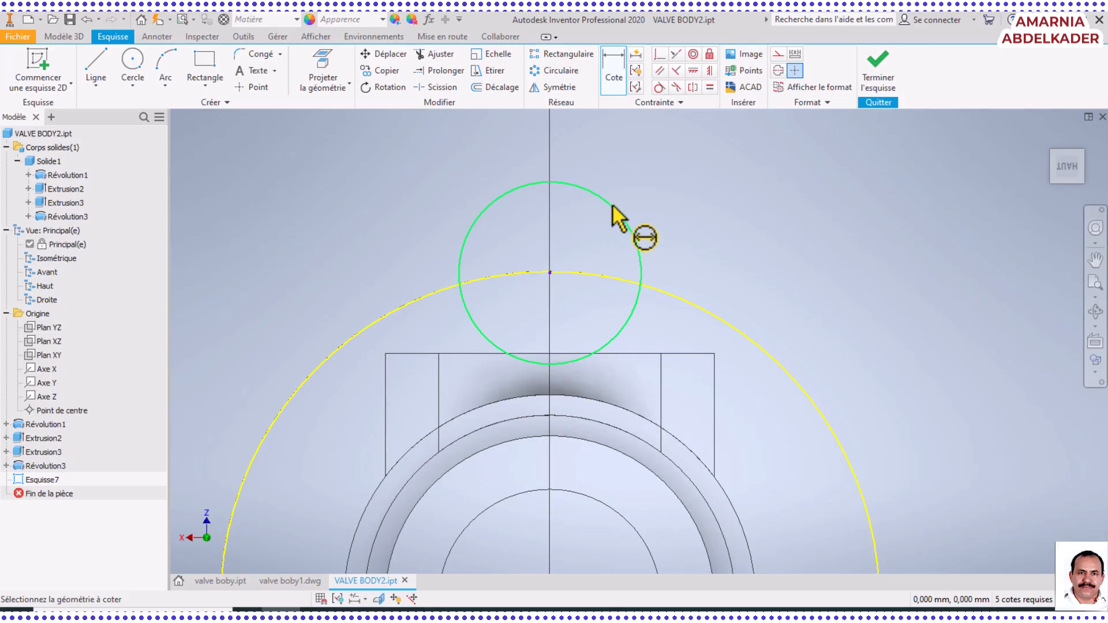
{"action": "left_click", "coordinate": [618, 217]}
{"action": "left_click", "coordinate": [693, 210]}
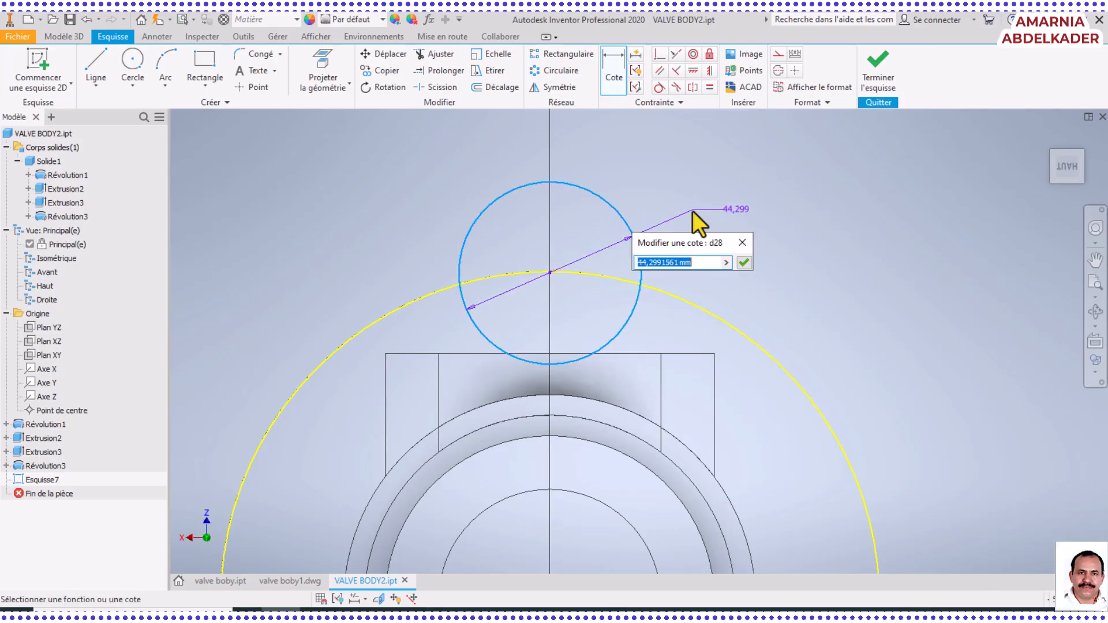
{"action": "type", "text": "30"}
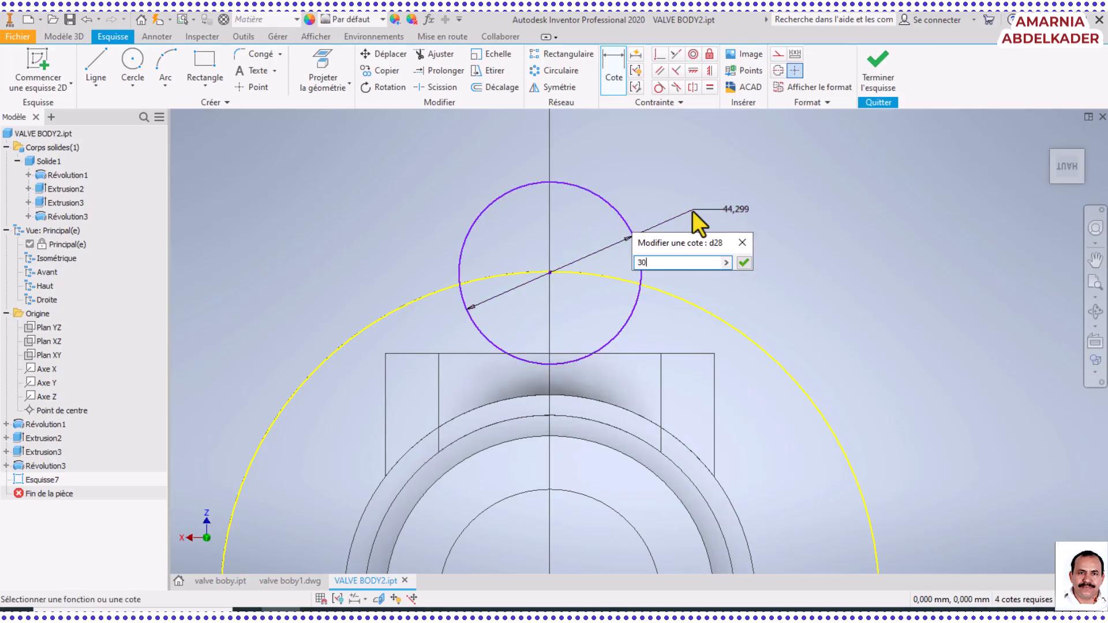
{"action": "key", "text": "Return"}
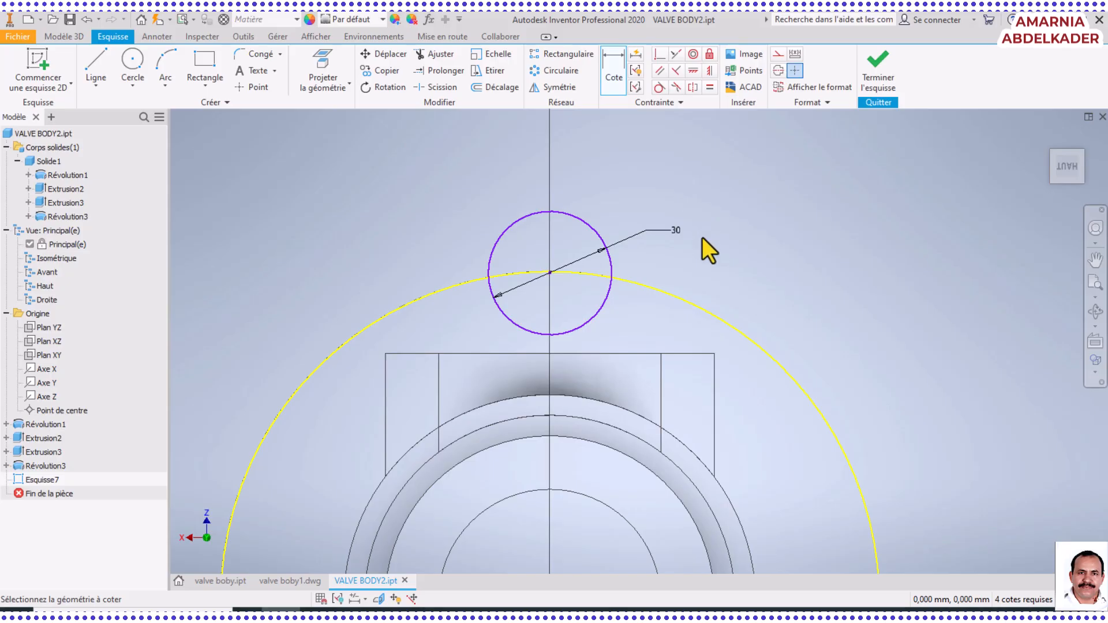
{"action": "scroll", "coordinate": [701, 240], "scroll_direction": "up", "scroll_amount": 5}
{"action": "mouse_move", "coordinate": [695, 265]}
{"action": "middle_mouse_down"}
{"action": "mouse_move", "coordinate": [750, 223]}
{"action": "mouse_move", "coordinate": [873, 183]}
{"action": "middle_mouse_up"}
{"action": "scroll", "coordinate": [790, 274], "scroll_direction": "down", "scroll_amount": 6}
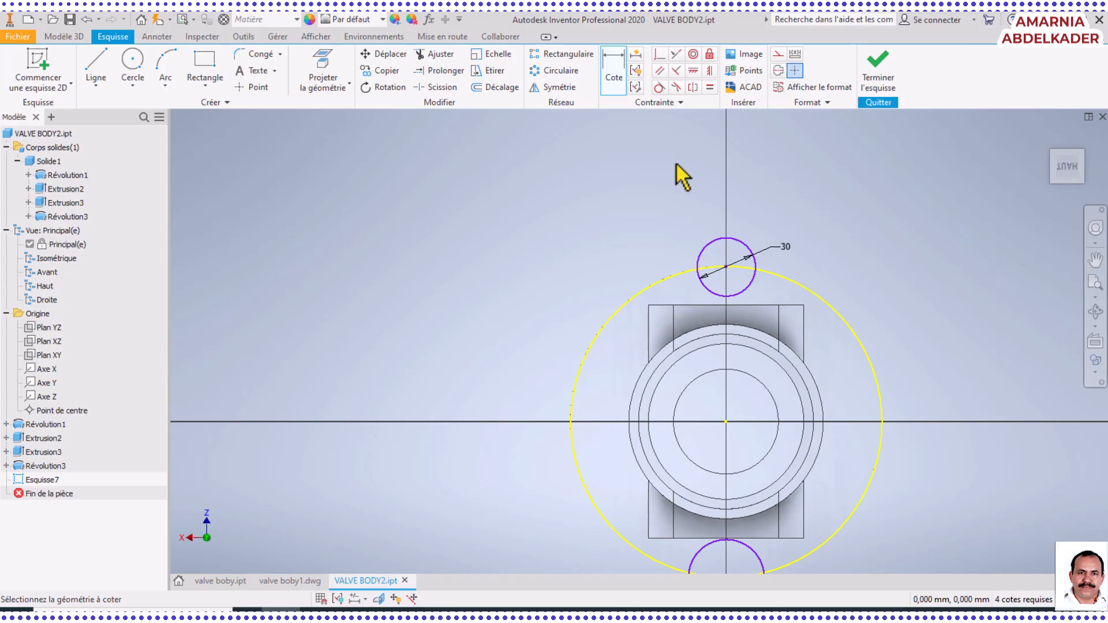
{"action": "key", "text": "Escape"}
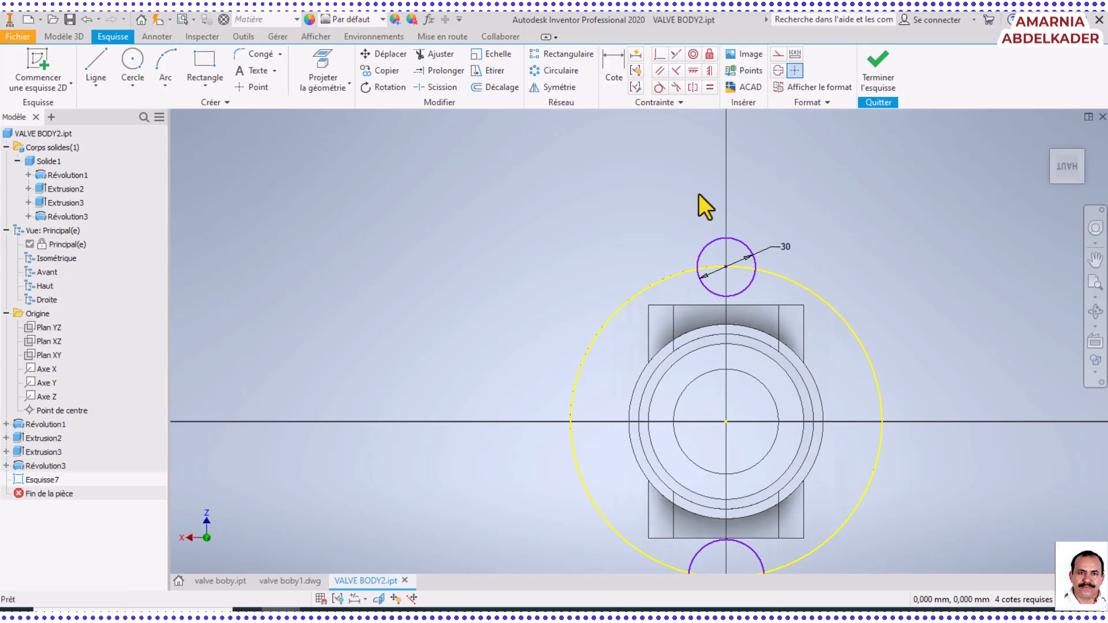
Apply an equality constraint between the 30 mm circle and the circle on the opposite side of the flange
{"action": "left_click", "coordinate": [748, 247]}
{"action": "middle_click_drag", "start_coordinate": [787, 385], "coordinate": [770, 242]}
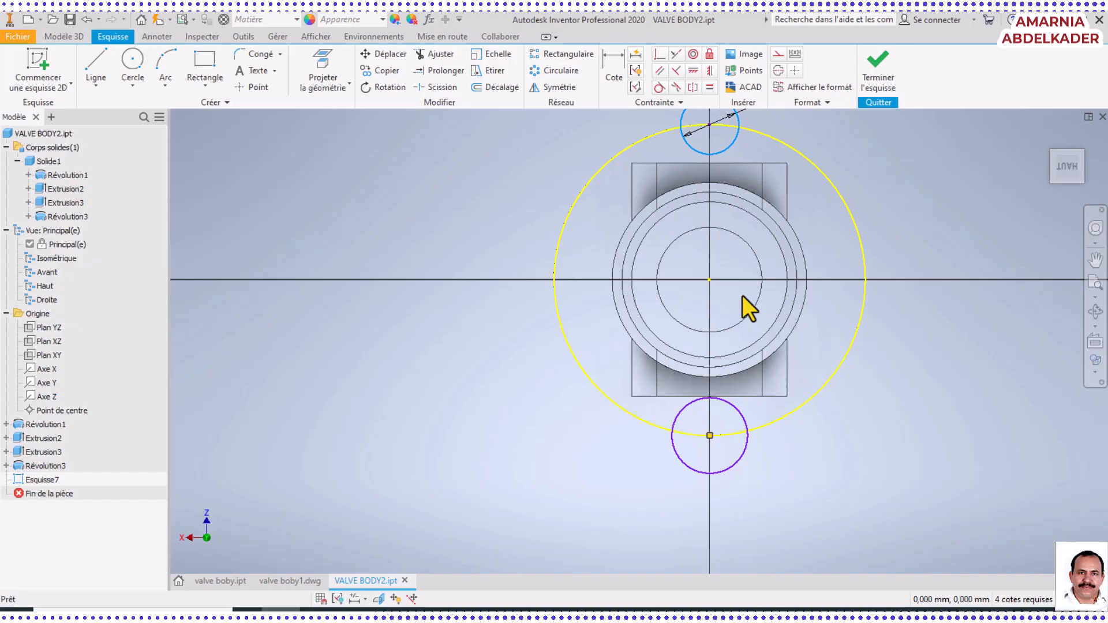
{"action": "left_click", "coordinate": [745, 417], "text": "ctrl"}
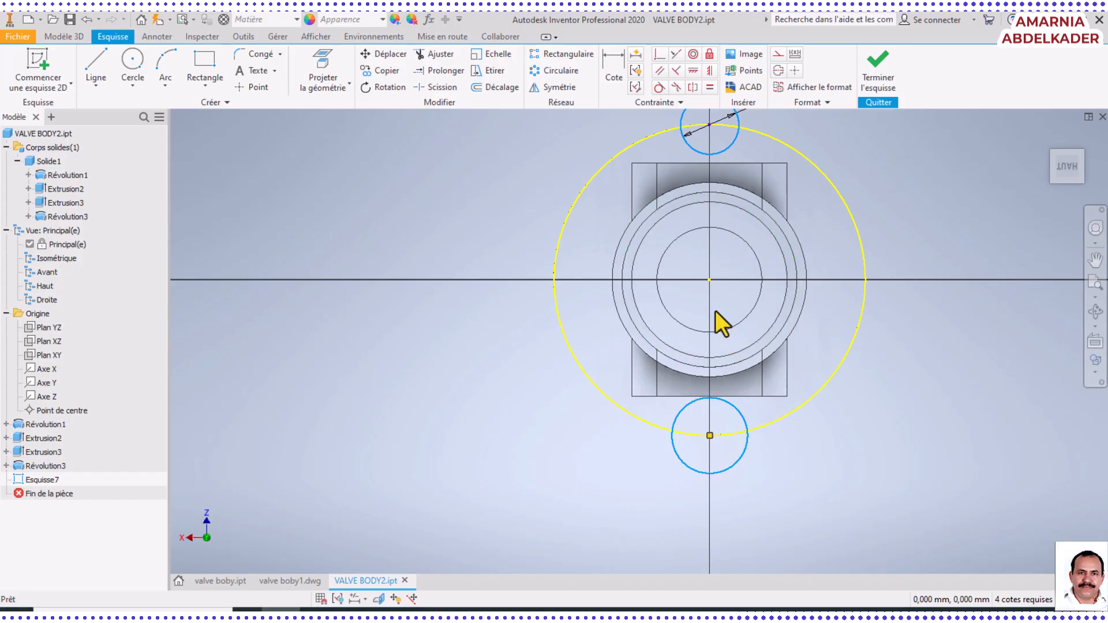
{"action": "left_click", "coordinate": [709, 89]}
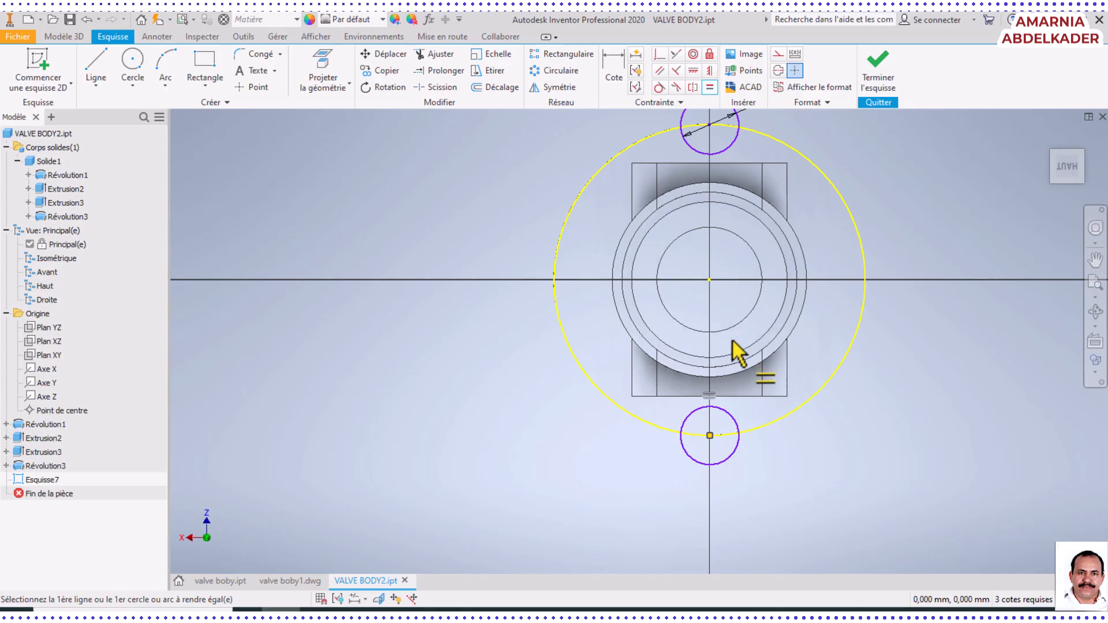
{"action": "middle_click_drag", "start_coordinate": [732, 341], "coordinate": [698, 411]}
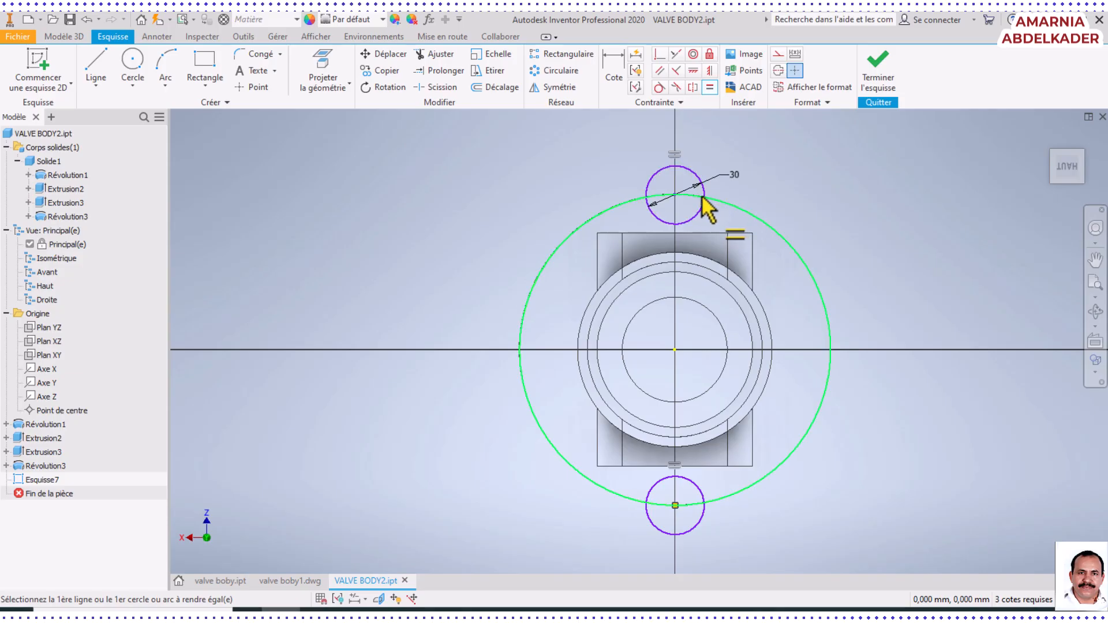
{"action": "left_click", "coordinate": [683, 196]}
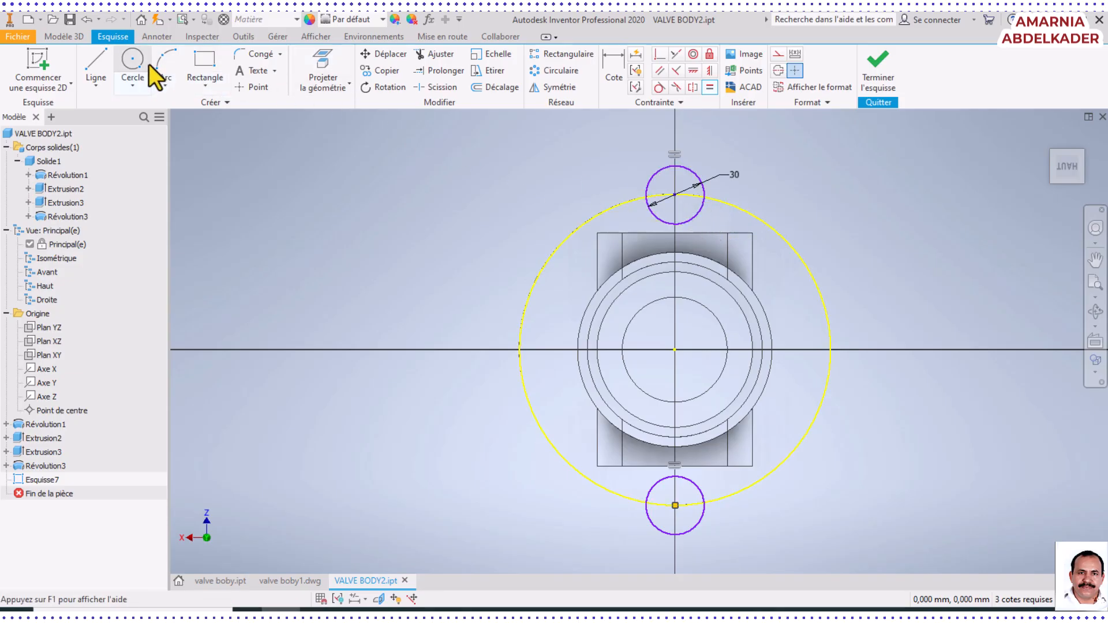
Draw a vertical line about 105 mm long from the flange's centre up past the 30 mm circle
{"action": "left_click", "coordinate": [102, 64]}
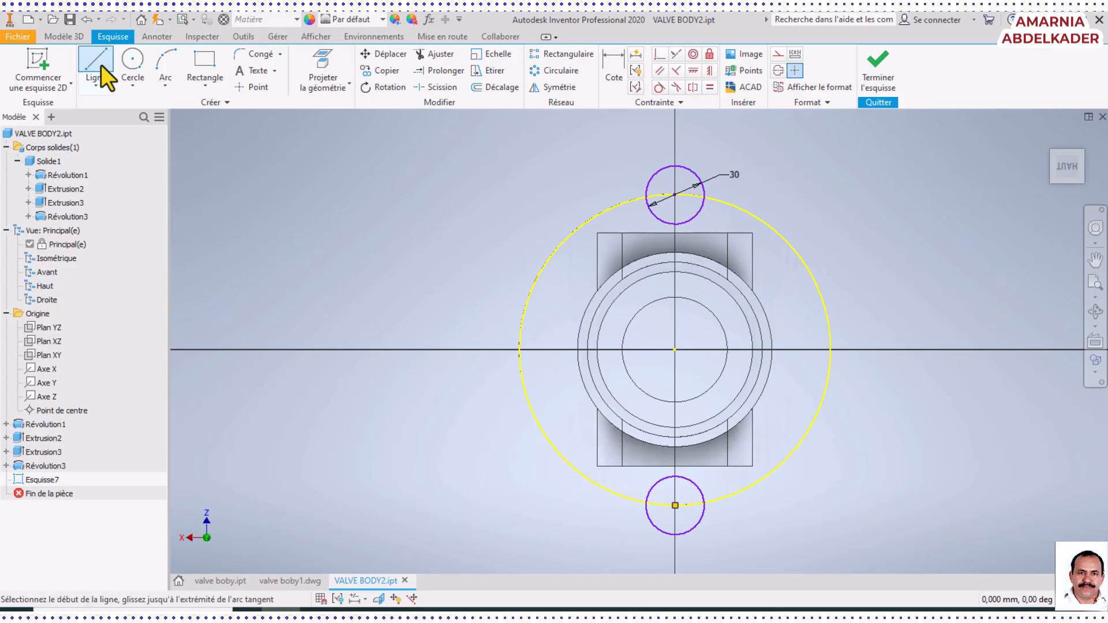
{"action": "left_click", "coordinate": [676, 348]}
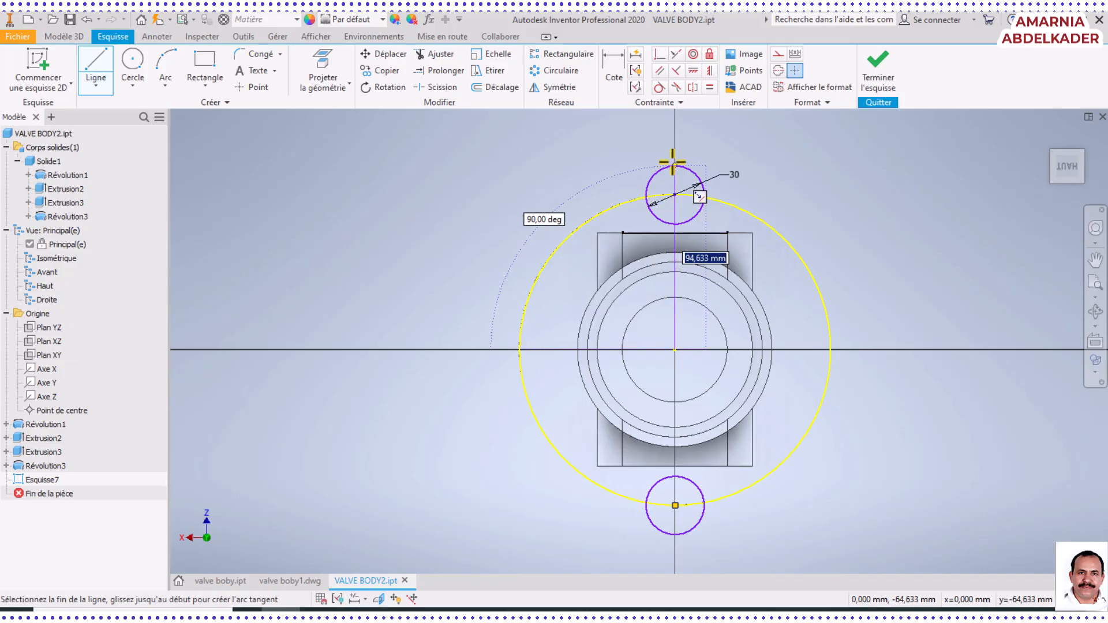
{"action": "left_click", "coordinate": [675, 146]}
{"action": "right_click", "coordinate": [602, 154]}
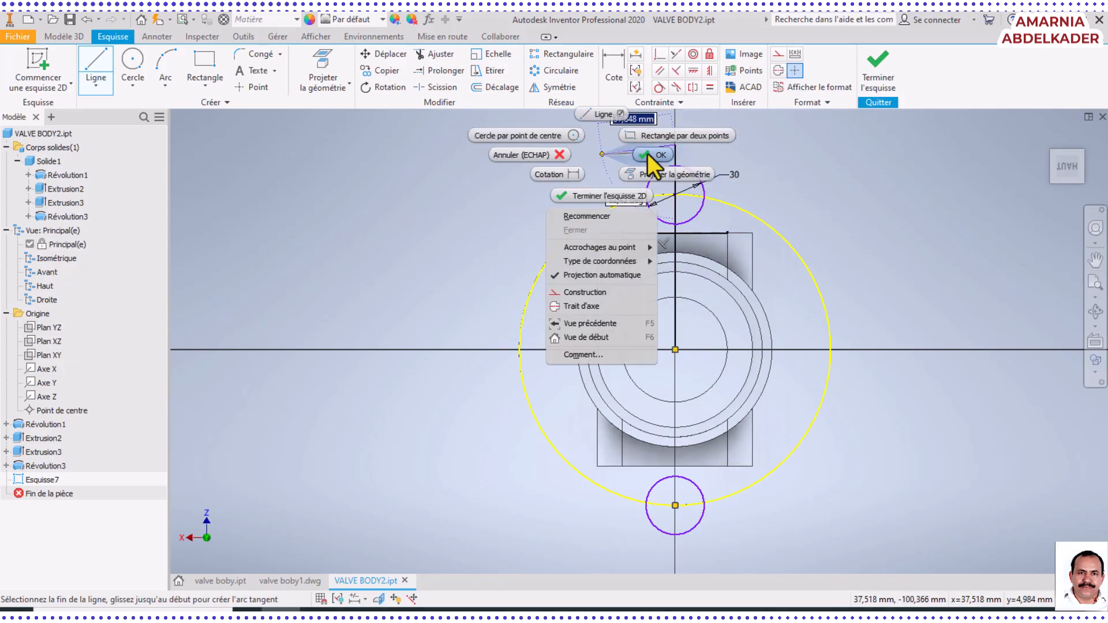
{"action": "left_click", "coordinate": [653, 155]}
Draw an inclined line from the flange's centre to about X 52 mm, Y -42 mm, on the upper-left side
{"action": "left_click", "coordinate": [106, 64]}
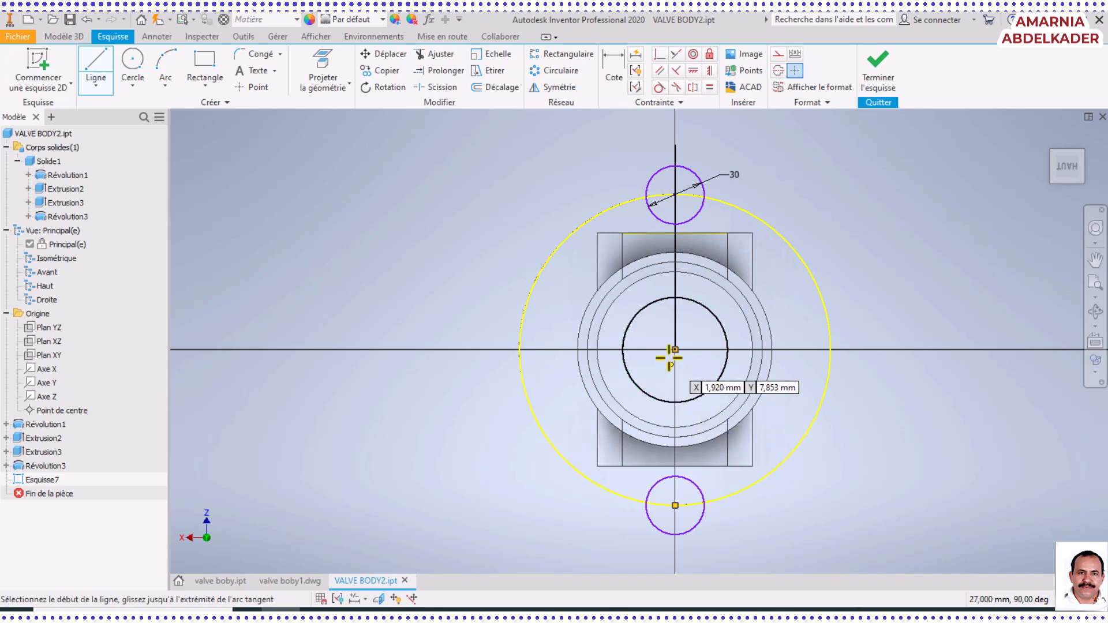
{"action": "left_click", "coordinate": [675, 350]}
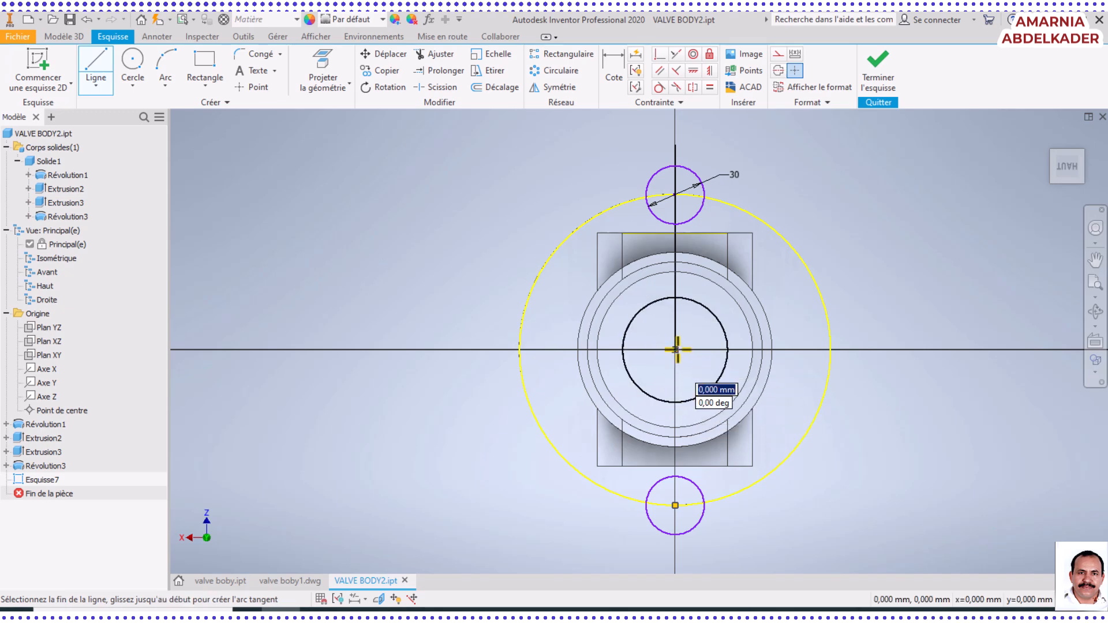
{"action": "right_click", "coordinate": [574, 268]}
{"action": "left_click", "coordinate": [624, 271]}
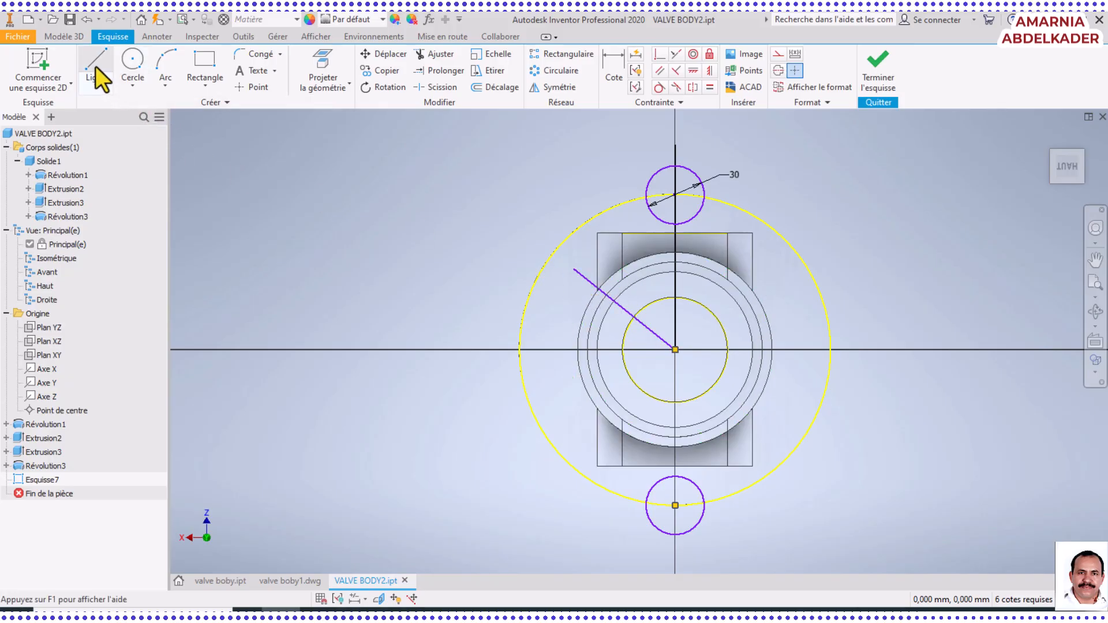
Dimension the angle between the inclined line and the vertical line as 45 degrees
{"action": "left_click", "coordinate": [615, 62]}
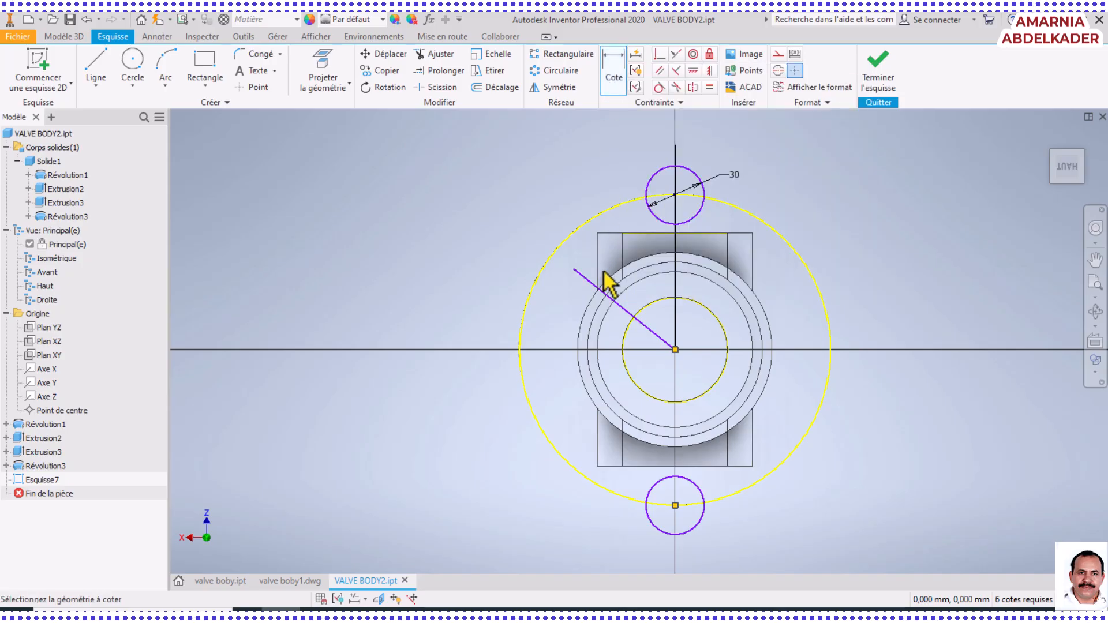
{"action": "left_click", "coordinate": [626, 315]}
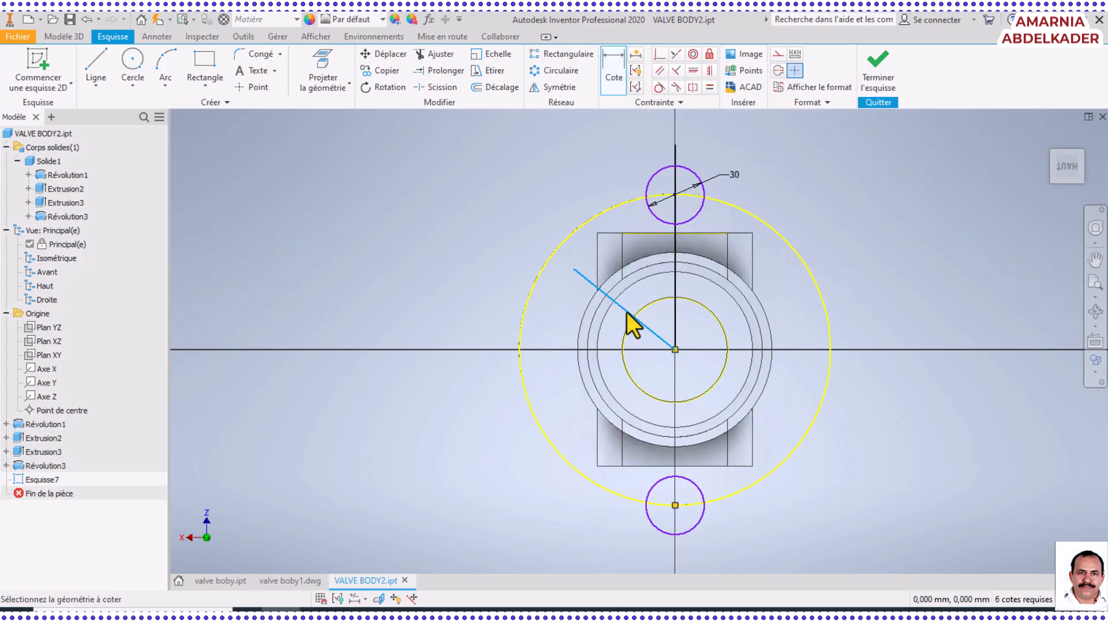
{"action": "left_click", "coordinate": [676, 301]}
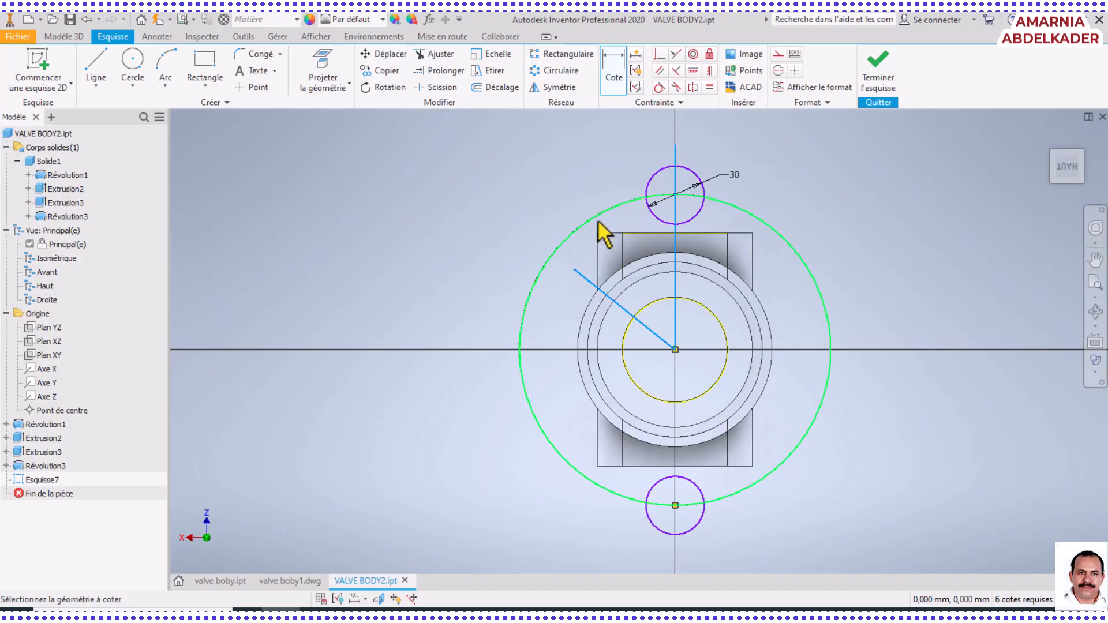
{"action": "left_click", "coordinate": [635, 249]}
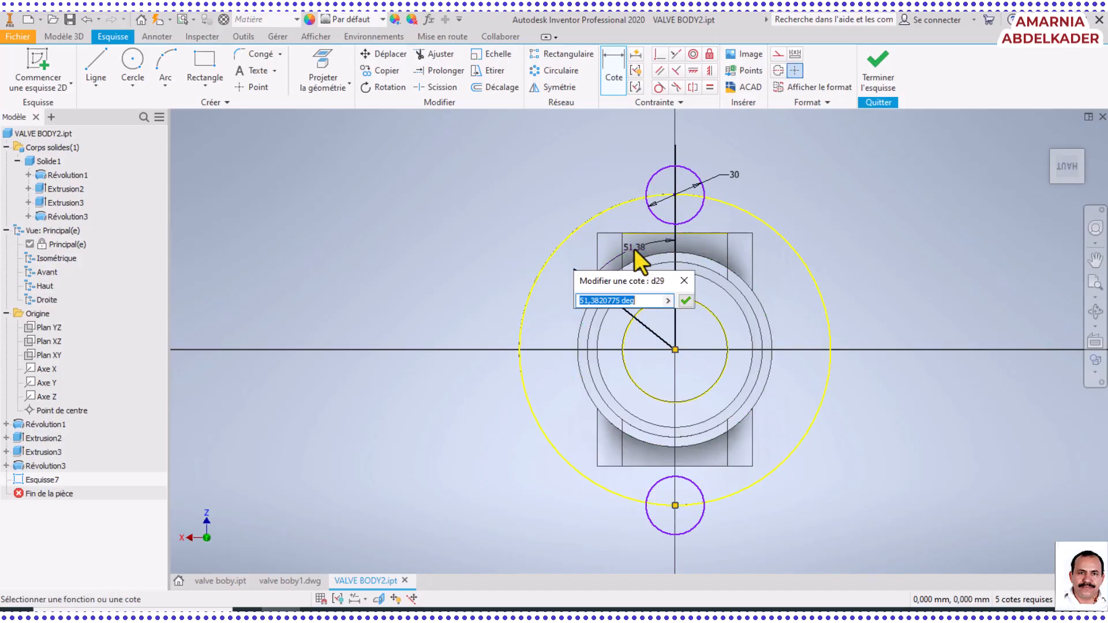
{"action": "type", "text": "45"}
{"action": "key", "text": "Return"}
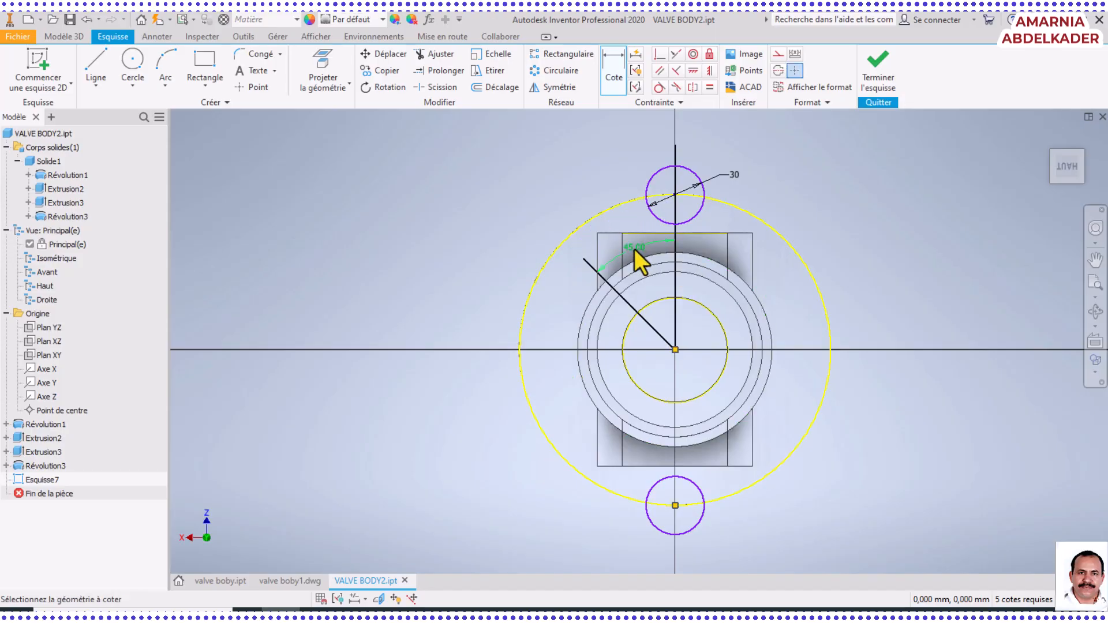
Dimension the inclined line's length with an aligned dimension and set it to 68 mm
{"action": "left_click", "coordinate": [636, 311]}
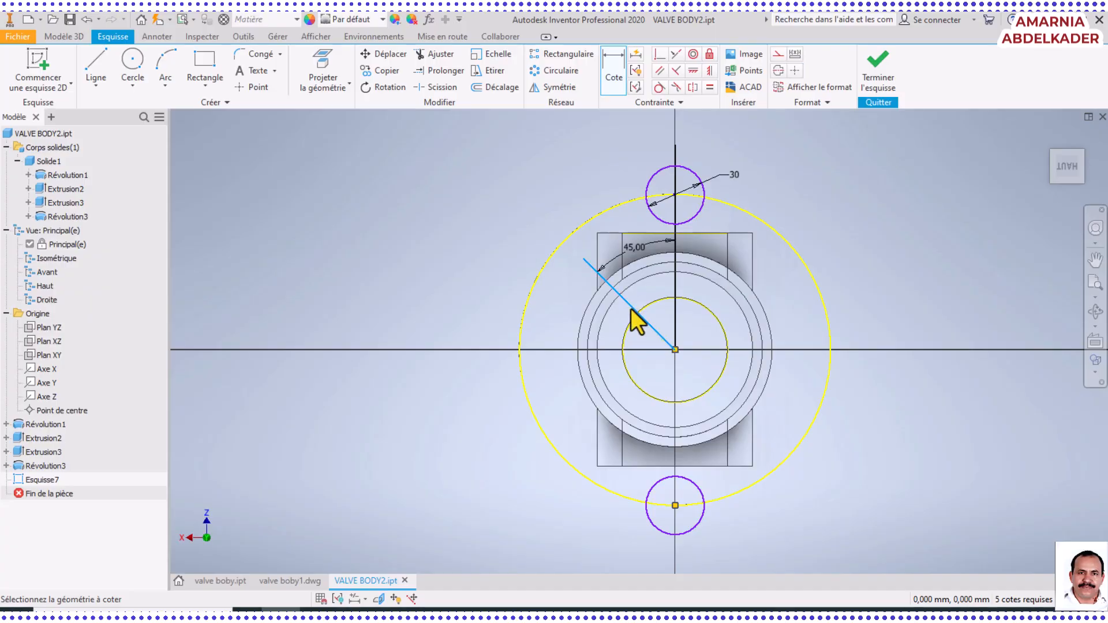
{"action": "right_click", "coordinate": [532, 321]}
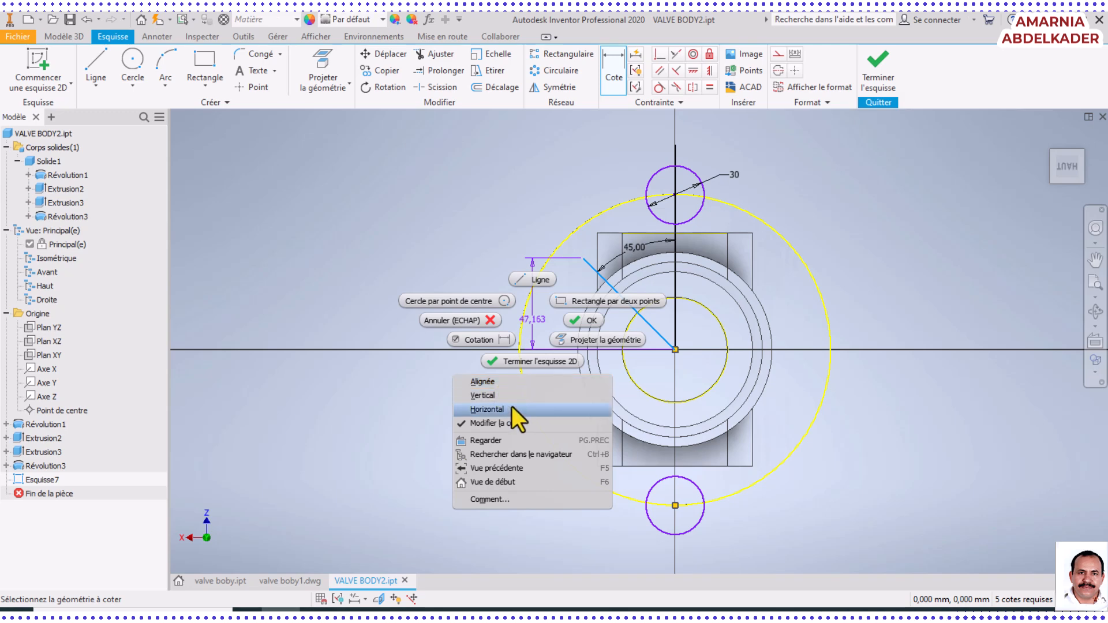
{"action": "left_click", "coordinate": [513, 386]}
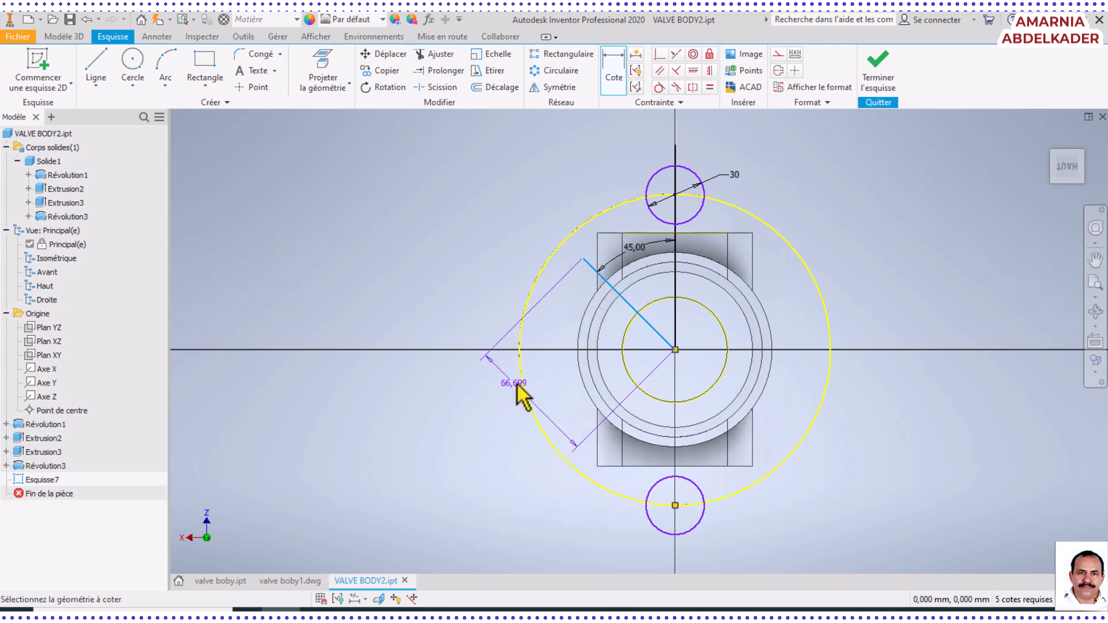
{"action": "left_click", "coordinate": [486, 432]}
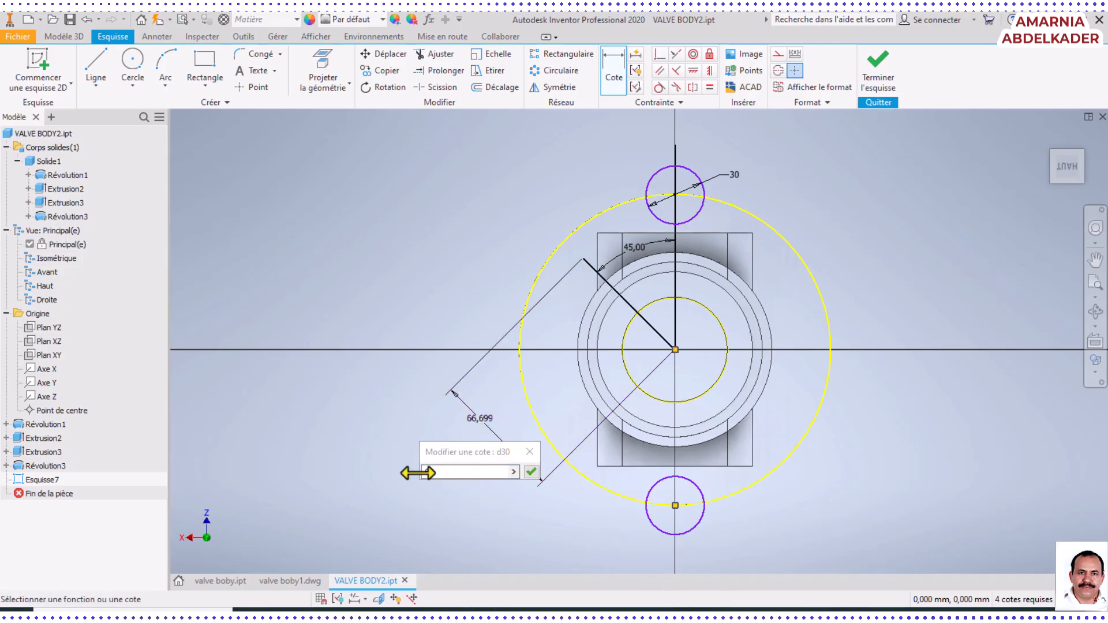
{"action": "type", "text": "68"}
{"action": "left_click", "coordinate": [532, 472]}
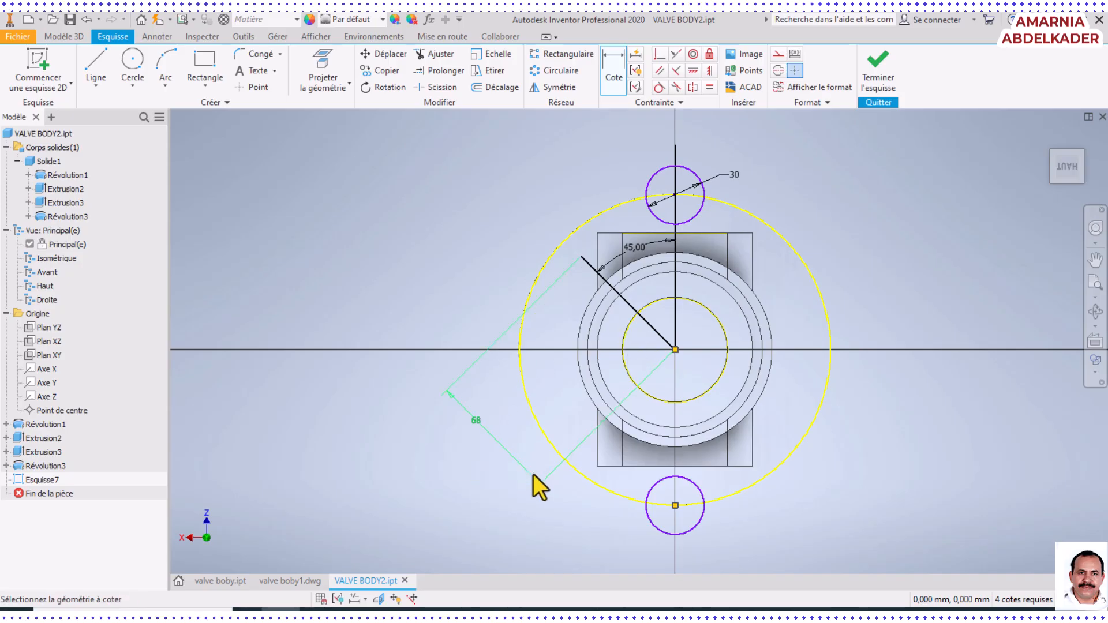
Convert the inclined line and the vertical line above the flange's centre to centerlines
{"action": "left_click", "coordinate": [630, 306]}
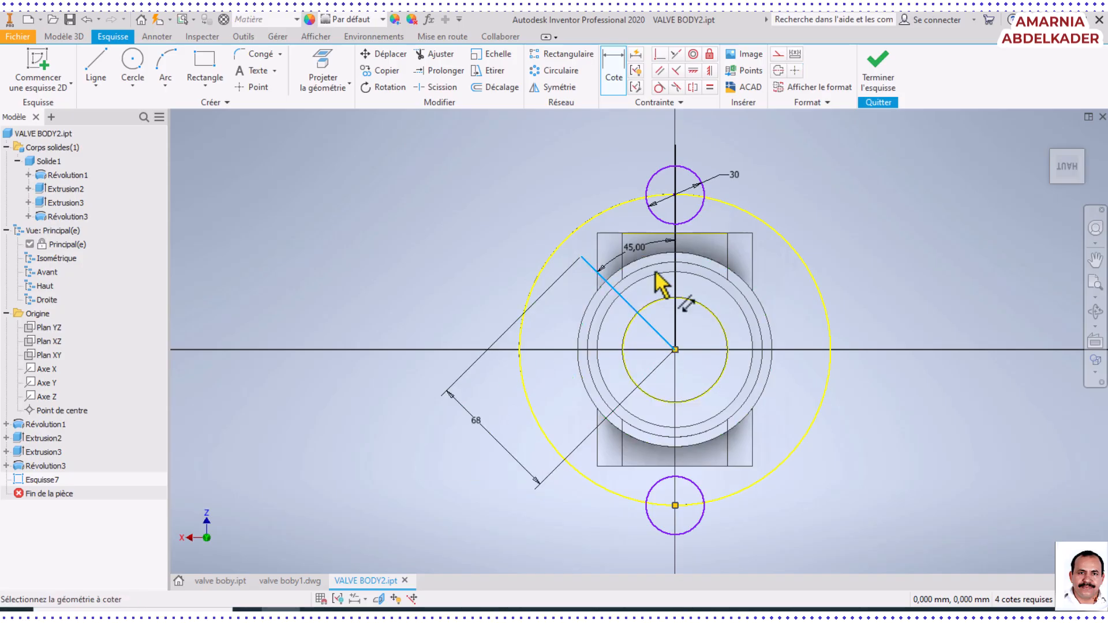
{"action": "left_click", "coordinate": [777, 72]}
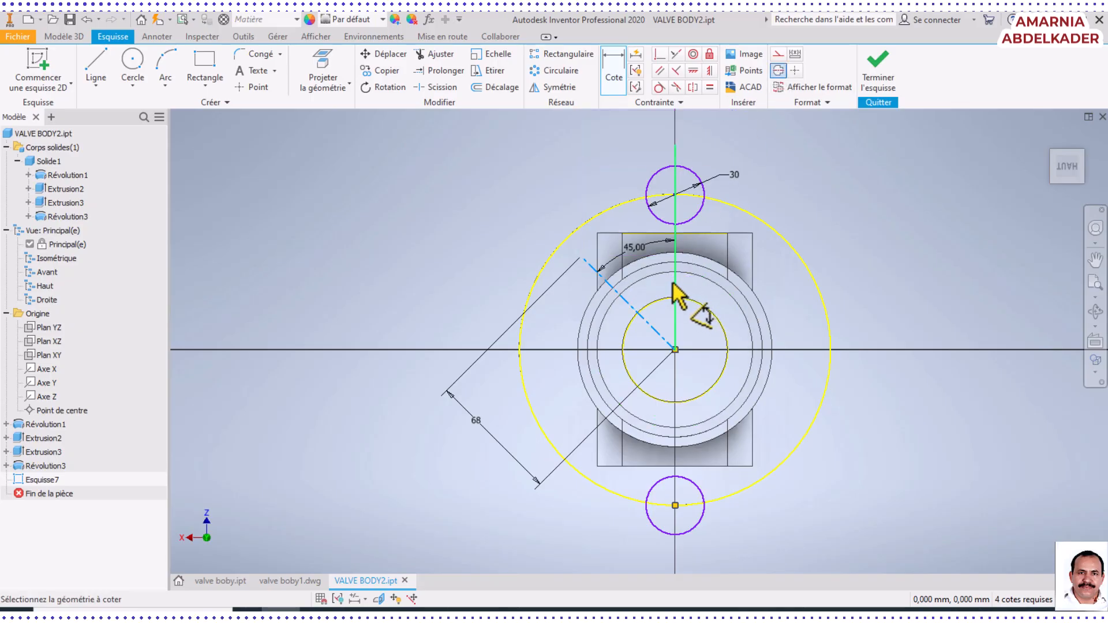
{"action": "left_click", "coordinate": [675, 285]}
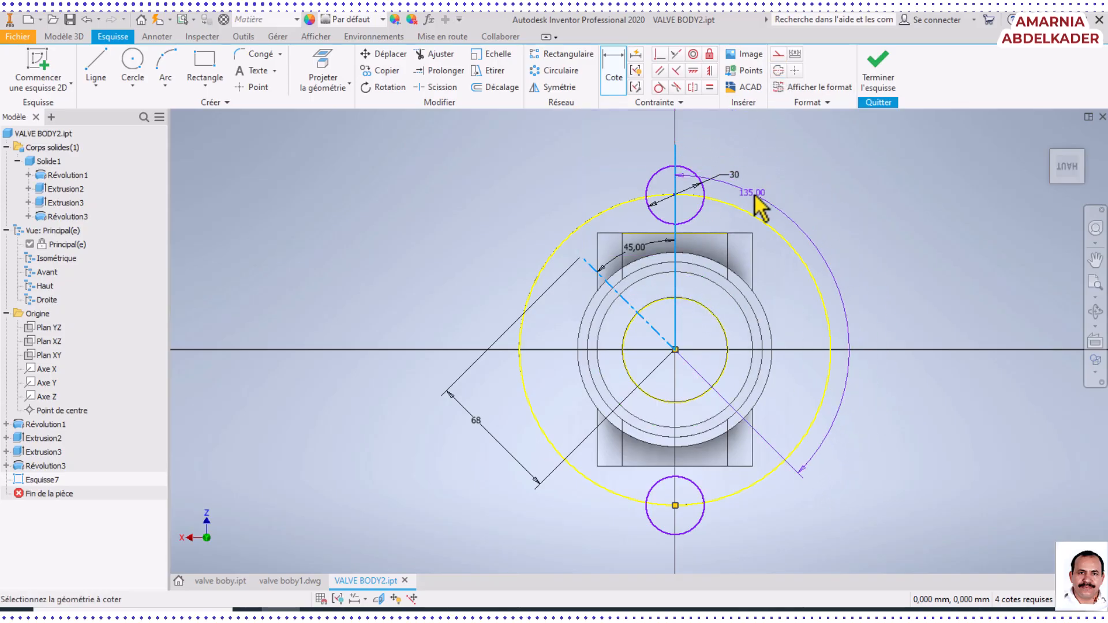
{"action": "key", "text": "Escape"}
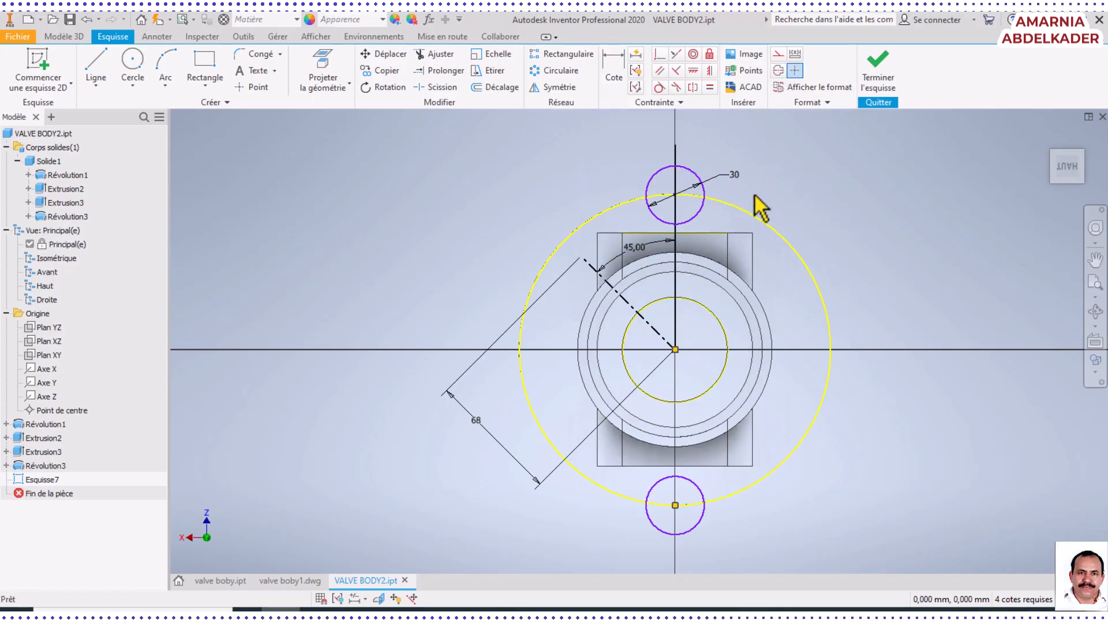
{"action": "left_click", "coordinate": [678, 269]}
{"action": "left_click", "coordinate": [778, 71]}
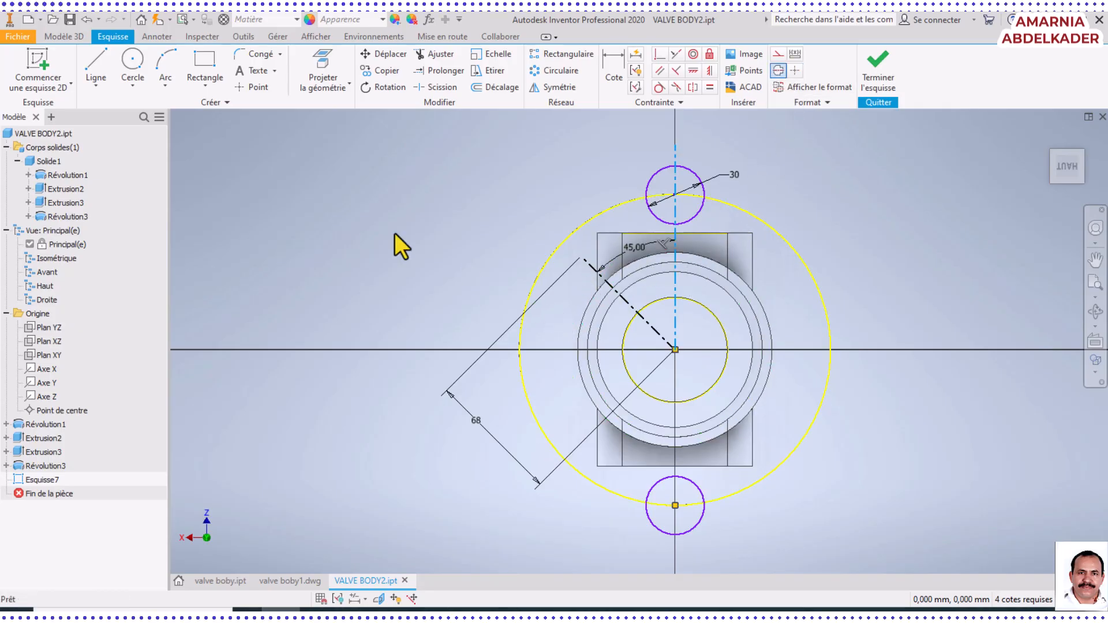
Draw a circle about 8.7 mm in diameter centred on the outer end of the inclined centerline
{"action": "left_click", "coordinate": [133, 64]}
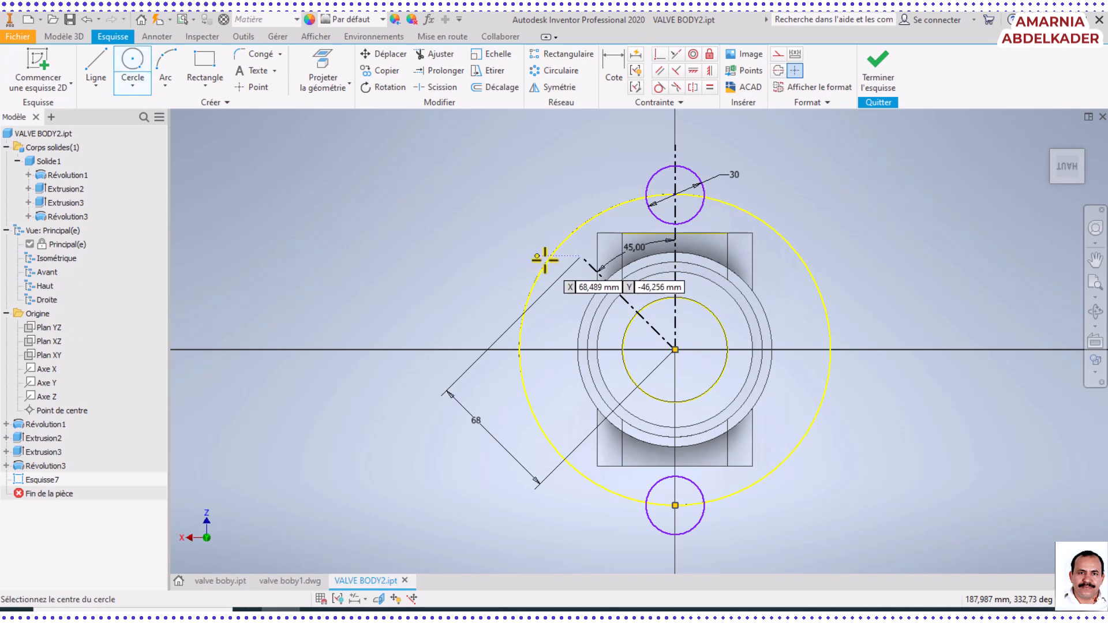
{"action": "scroll", "coordinate": [560, 254], "scroll_direction": "down", "scroll_amount": 5}
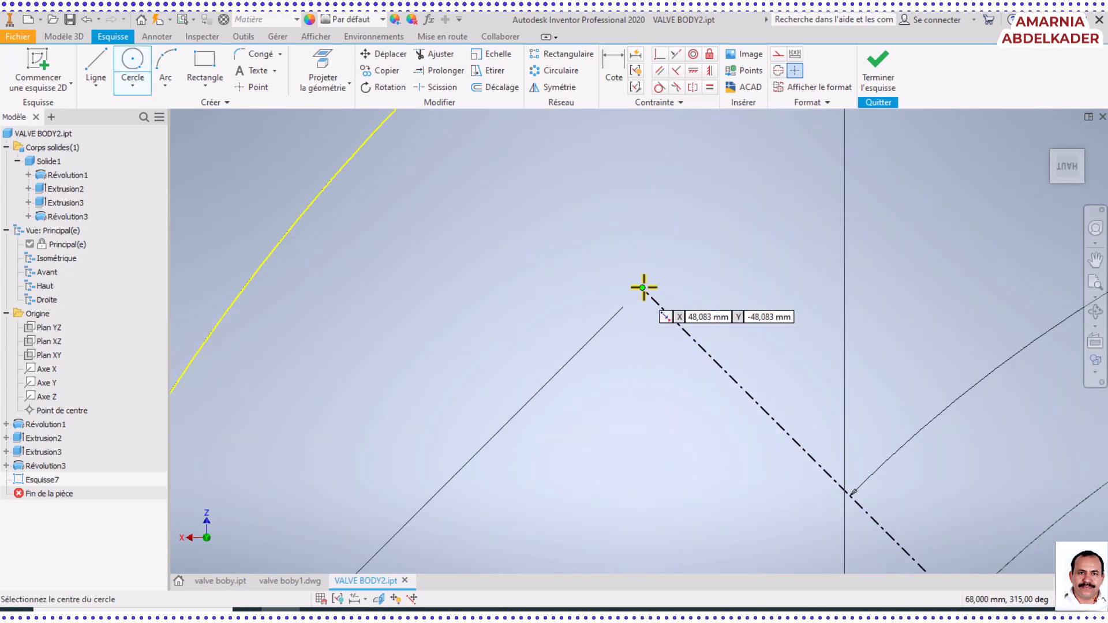
{"action": "left_click", "coordinate": [642, 288]}
{"action": "left_click", "coordinate": [674, 184]}
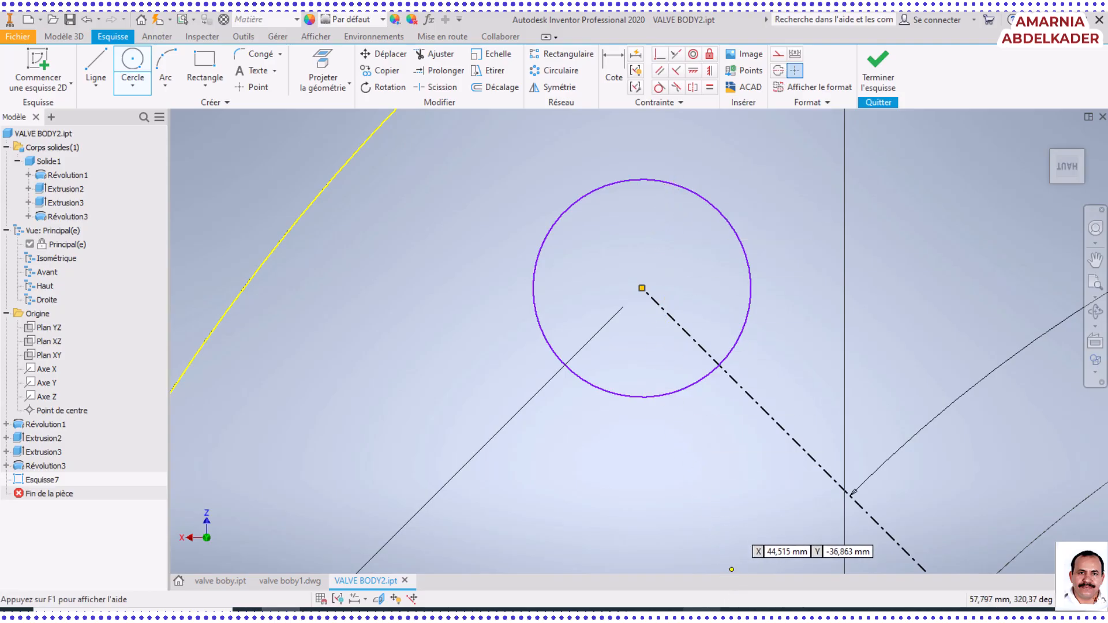
Check the bolt hole callout in the valve boby1.pdf drawing and dimension the new circle's diameter as 10 mm
{"action": "left_click", "coordinate": [701, 613]}
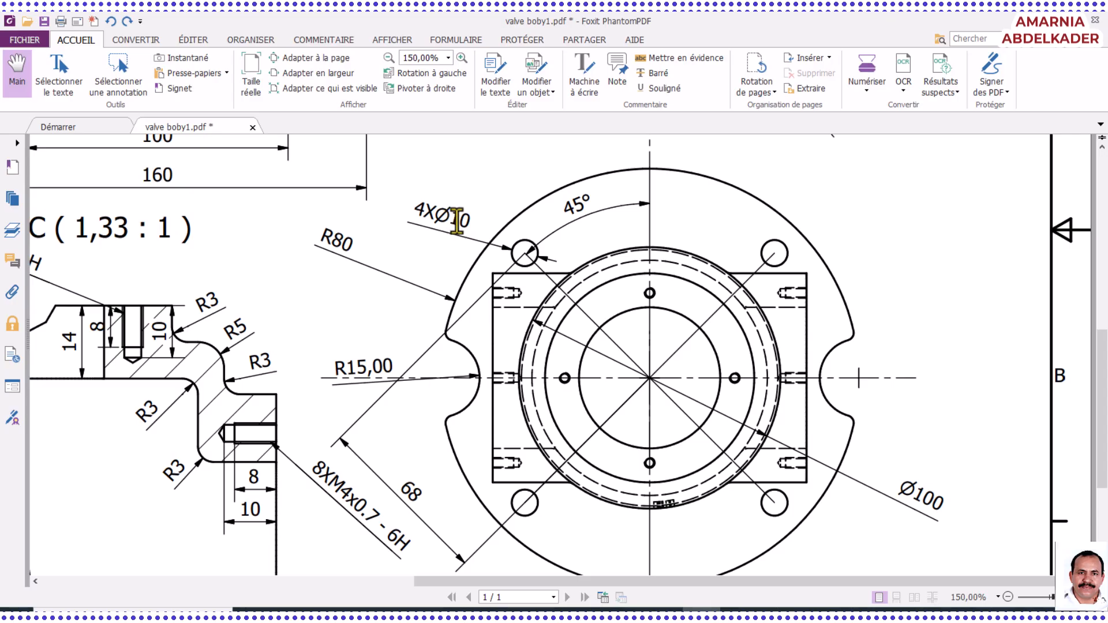
{"action": "left_click", "coordinate": [412, 221]}
{"action": "left_click", "coordinate": [282, 614]}
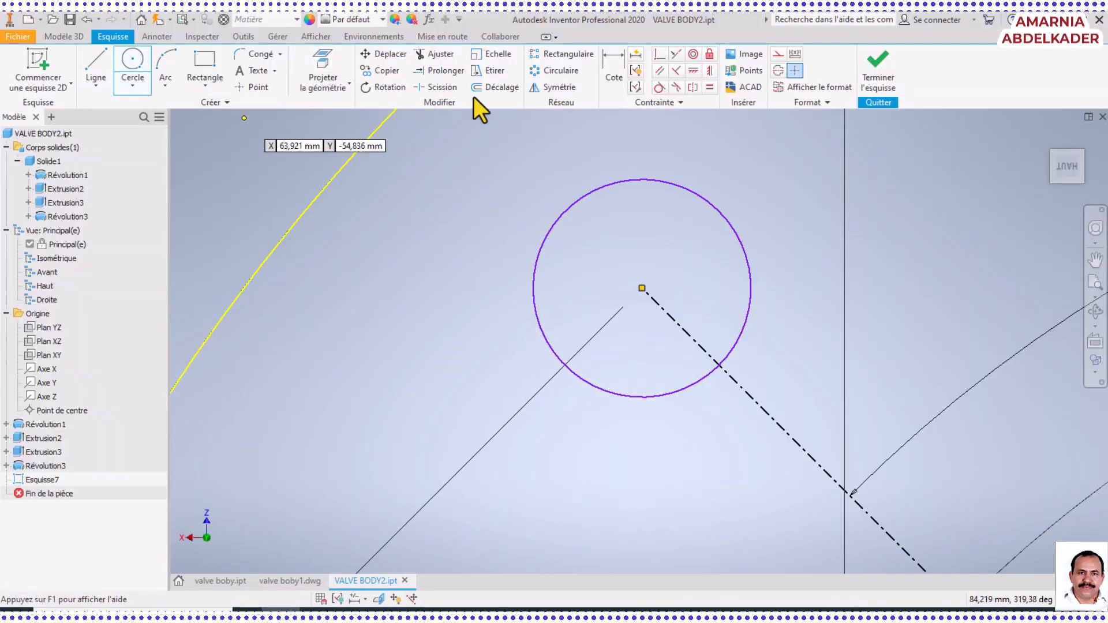
{"action": "left_click", "coordinate": [608, 78]}
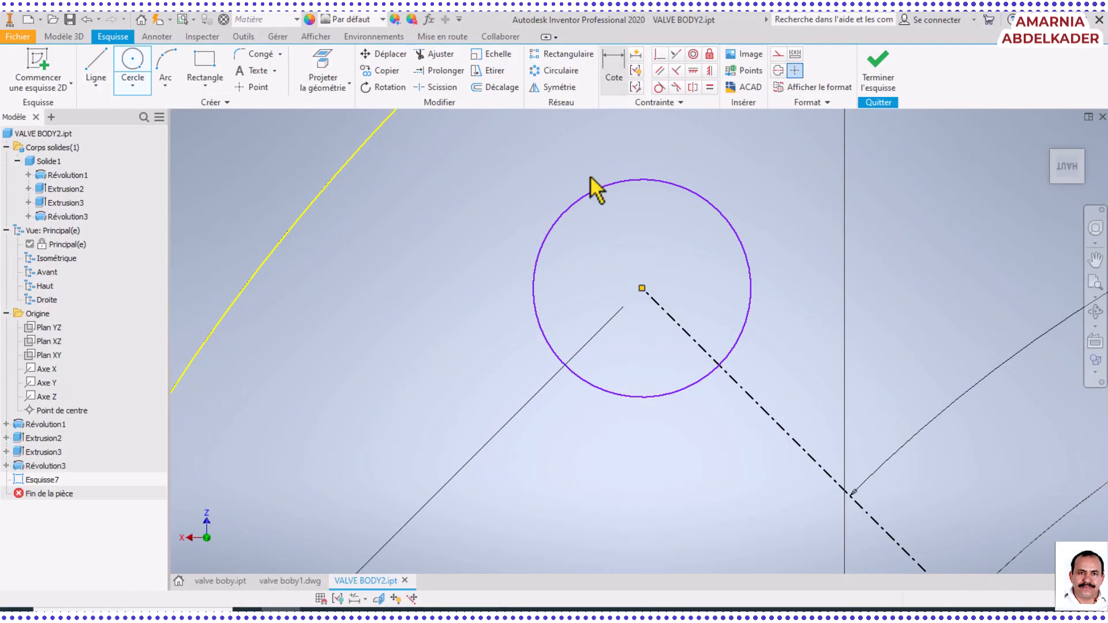
{"action": "left_click", "coordinate": [581, 207]}
{"action": "left_click", "coordinate": [490, 215]}
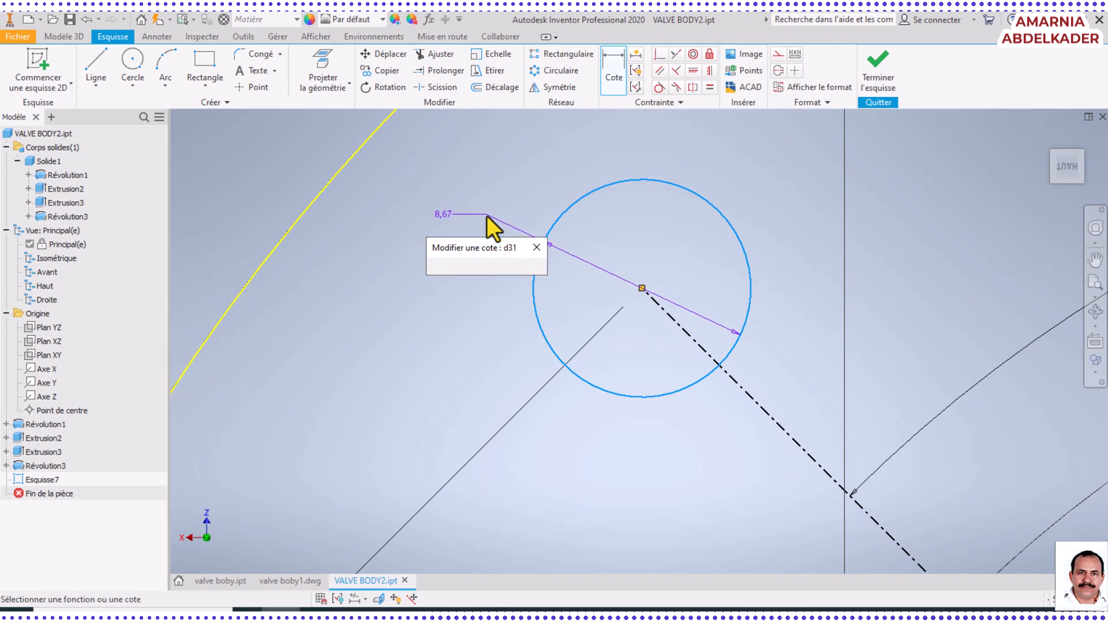
{"action": "type", "text": "10"}
{"action": "key", "text": "Return"}
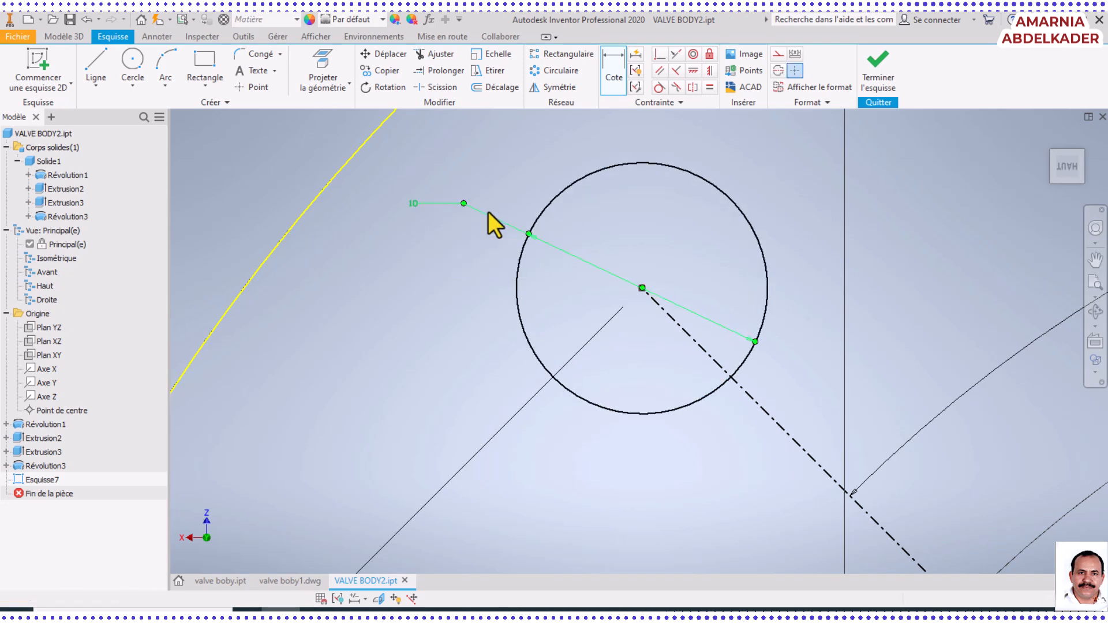
{"action": "scroll", "coordinate": [611, 317], "scroll_direction": "down", "scroll_amount": 5}
{"action": "scroll", "coordinate": [704, 369], "scroll_direction": "down", "scroll_amount": 2}
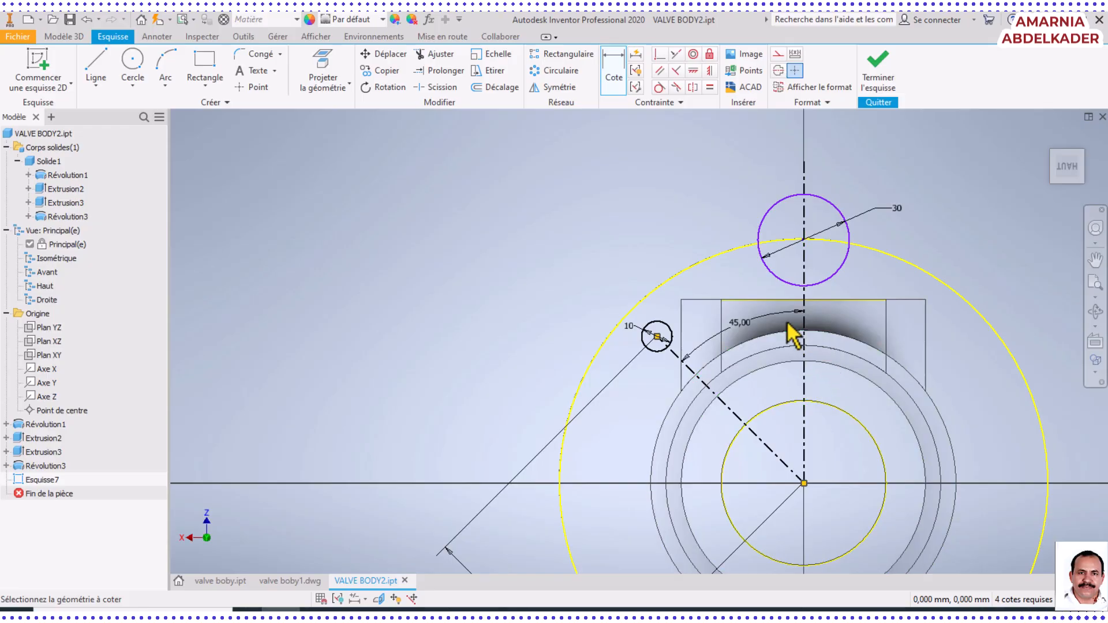
{"action": "scroll", "coordinate": [842, 508], "scroll_direction": "up", "scroll_amount": 3}
{"action": "scroll", "coordinate": [842, 517], "scroll_direction": "down", "scroll_amount": 4}
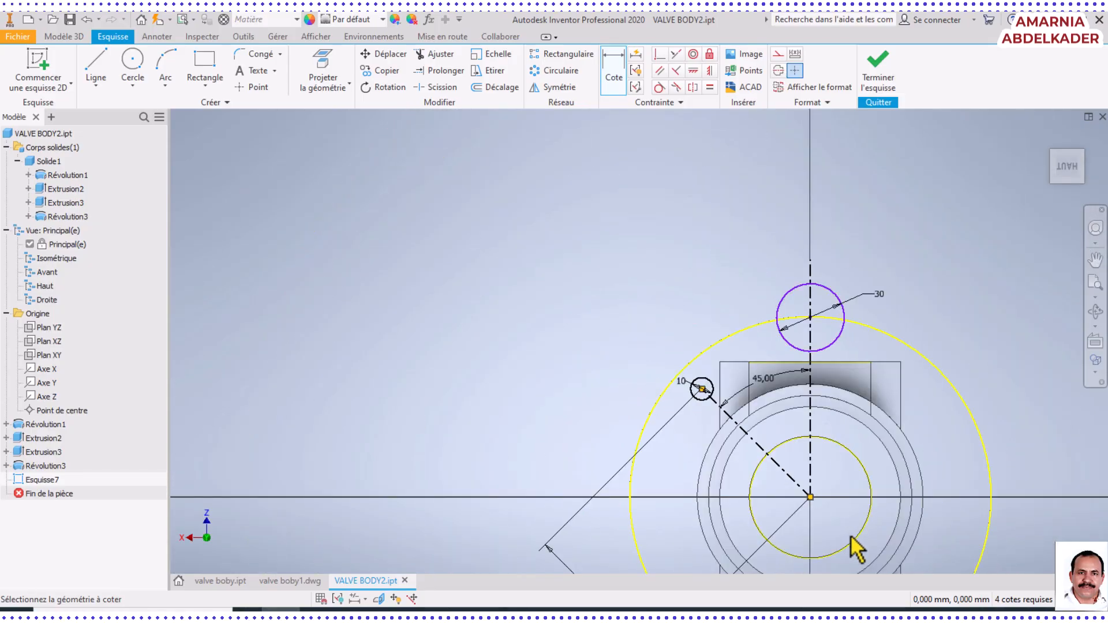
{"action": "left_click", "coordinate": [1096, 260]}
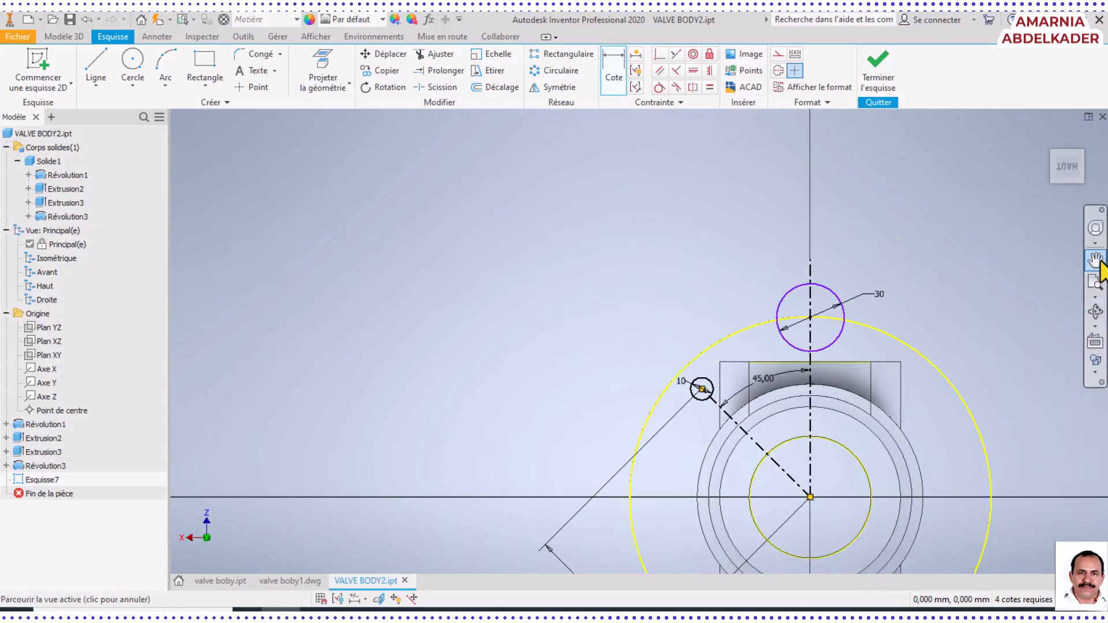
{"action": "mouse_move", "coordinate": [869, 431]}
{"action": "left_mouse_down"}
{"action": "mouse_move", "coordinate": [726, 356]}
{"action": "mouse_move", "coordinate": [632, 256]}
{"action": "mouse_move", "coordinate": [615, 282]}
{"action": "left_mouse_up"}
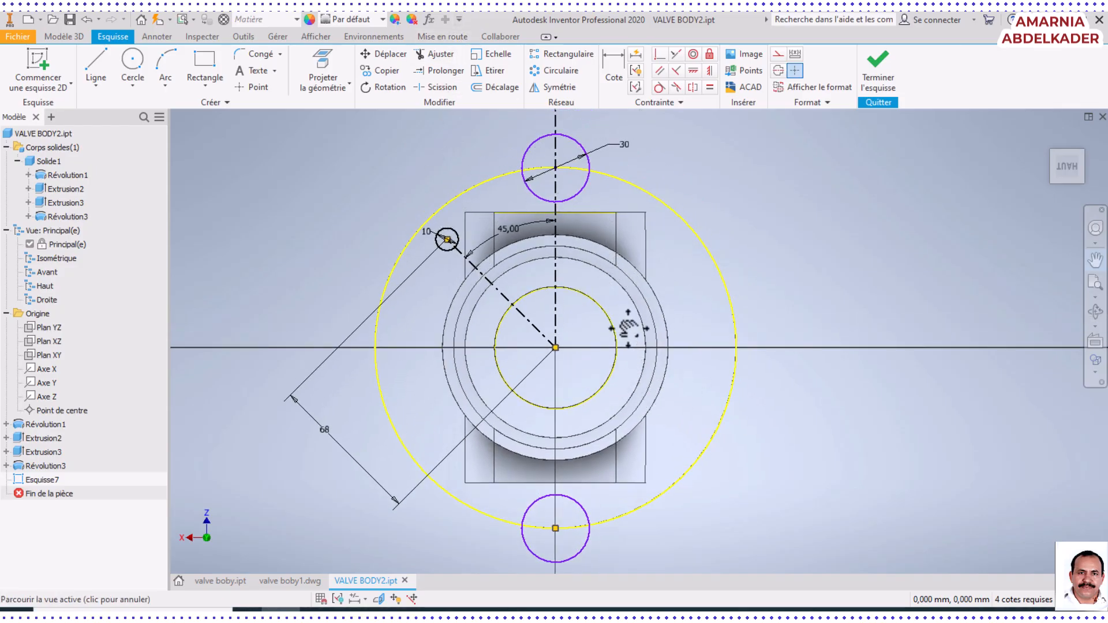
{"action": "left_click", "coordinate": [551, 72]}
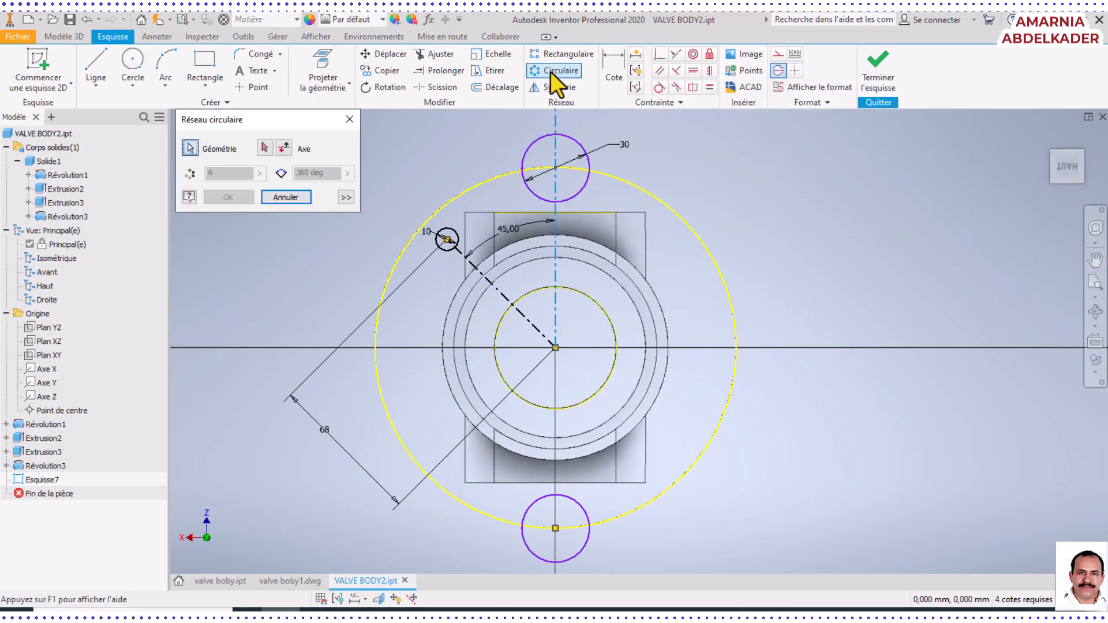
{"action": "left_click", "coordinate": [457, 234]}
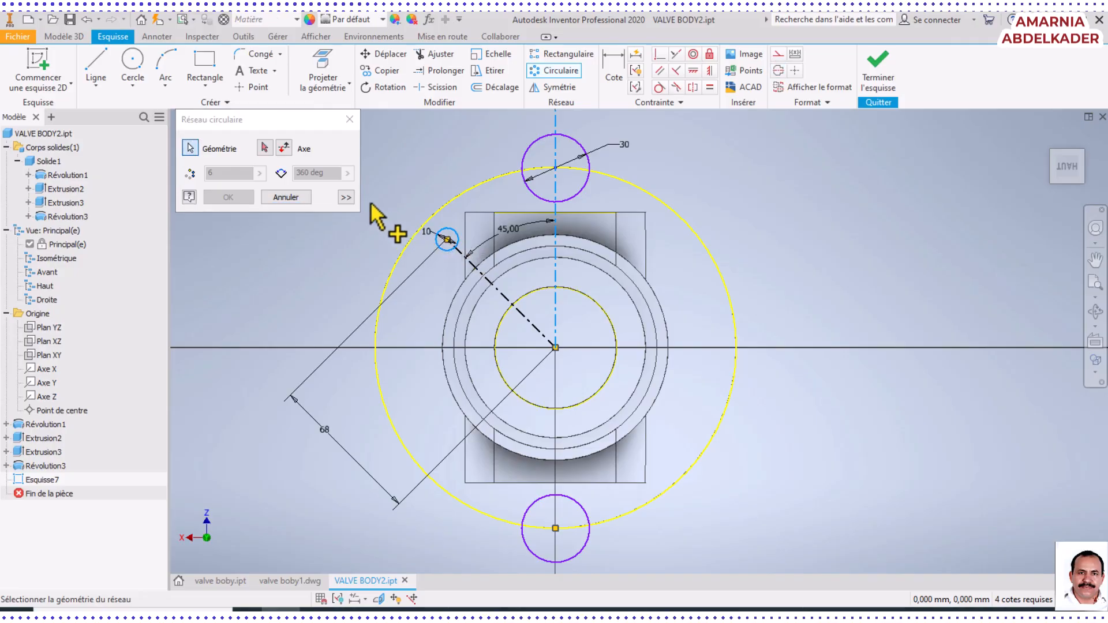
{"action": "left_click", "coordinate": [189, 148]}
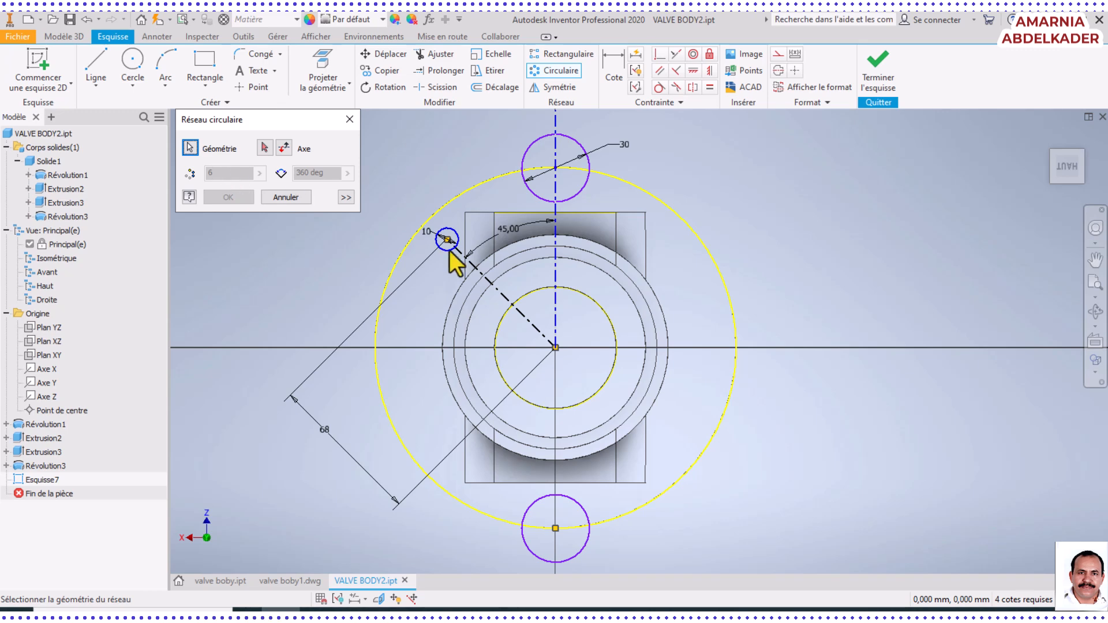
{"action": "left_click", "coordinate": [455, 234]}
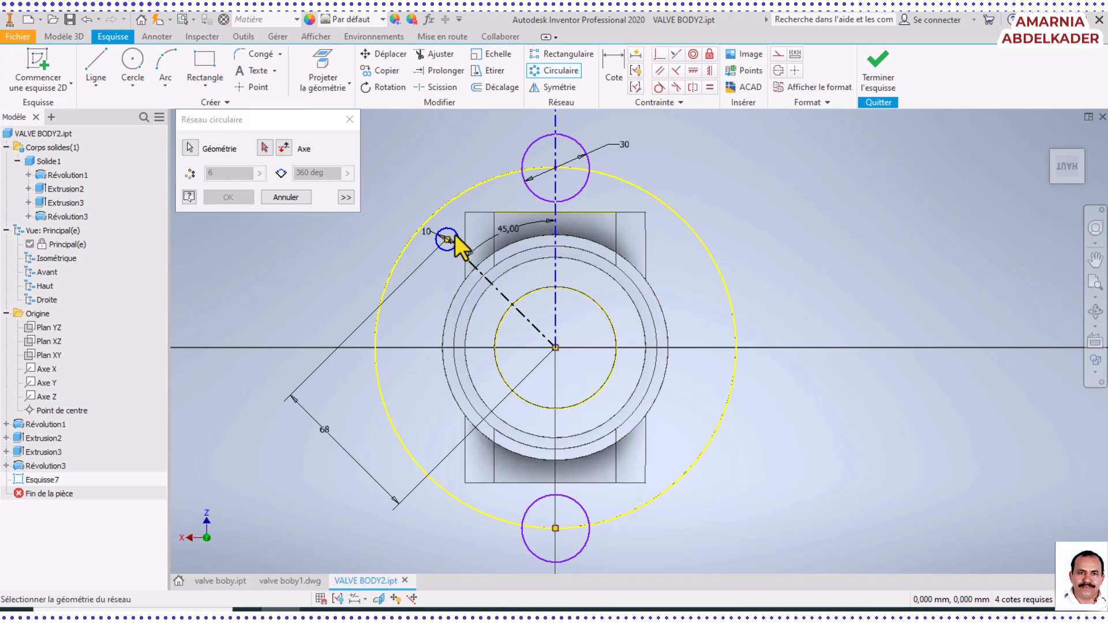
{"action": "left_click", "coordinate": [286, 197]}
{"action": "left_click", "coordinate": [535, 74]}
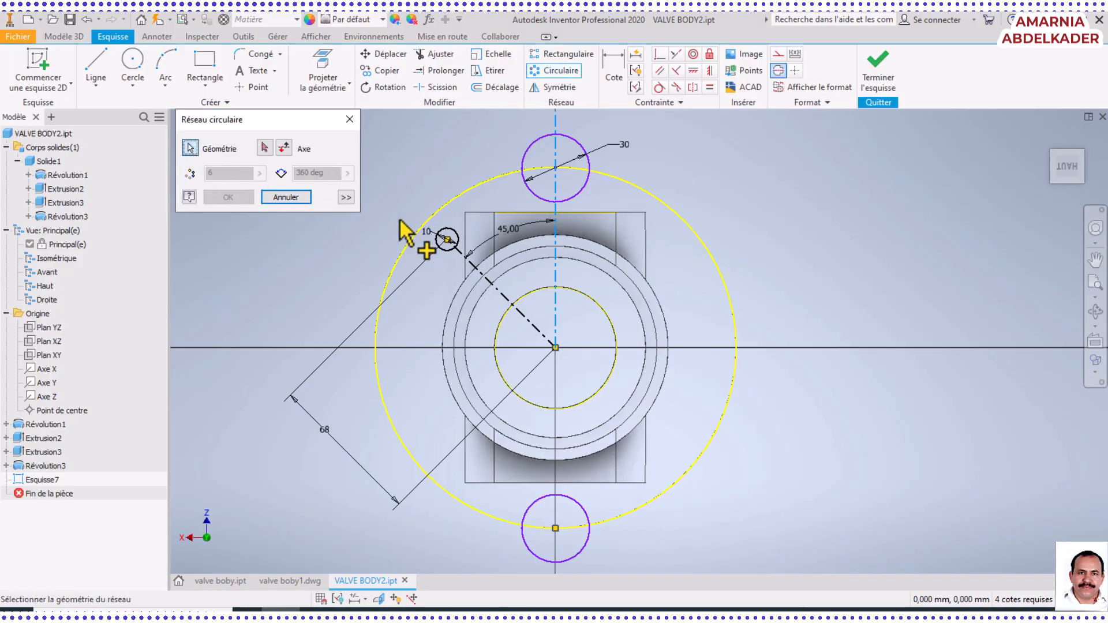
{"action": "left_click", "coordinate": [449, 238]}
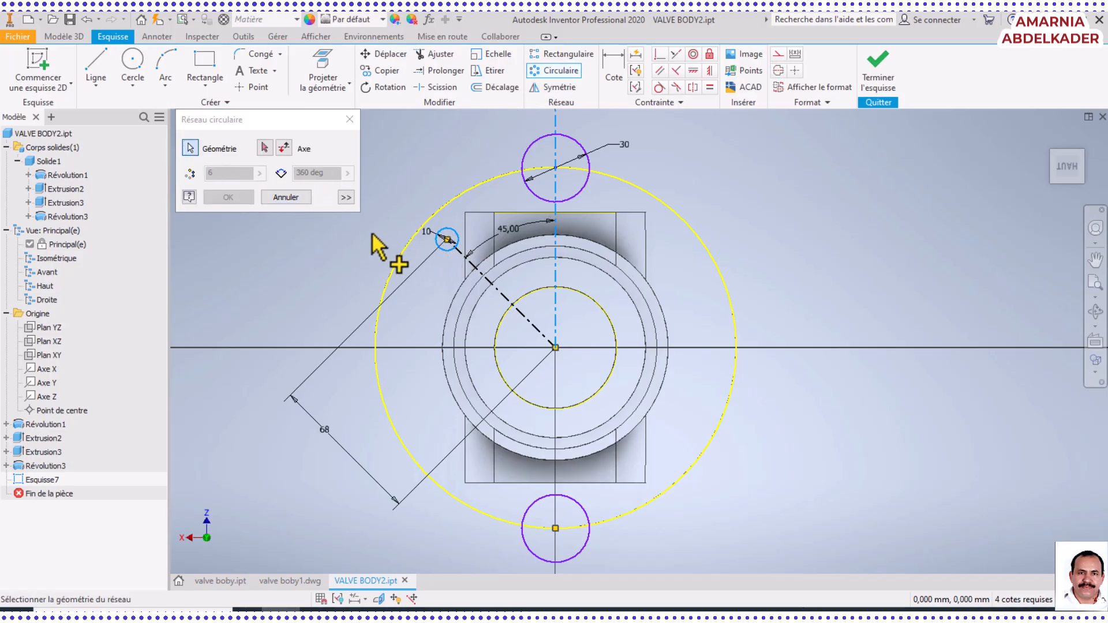
{"action": "left_click", "coordinate": [264, 148]}
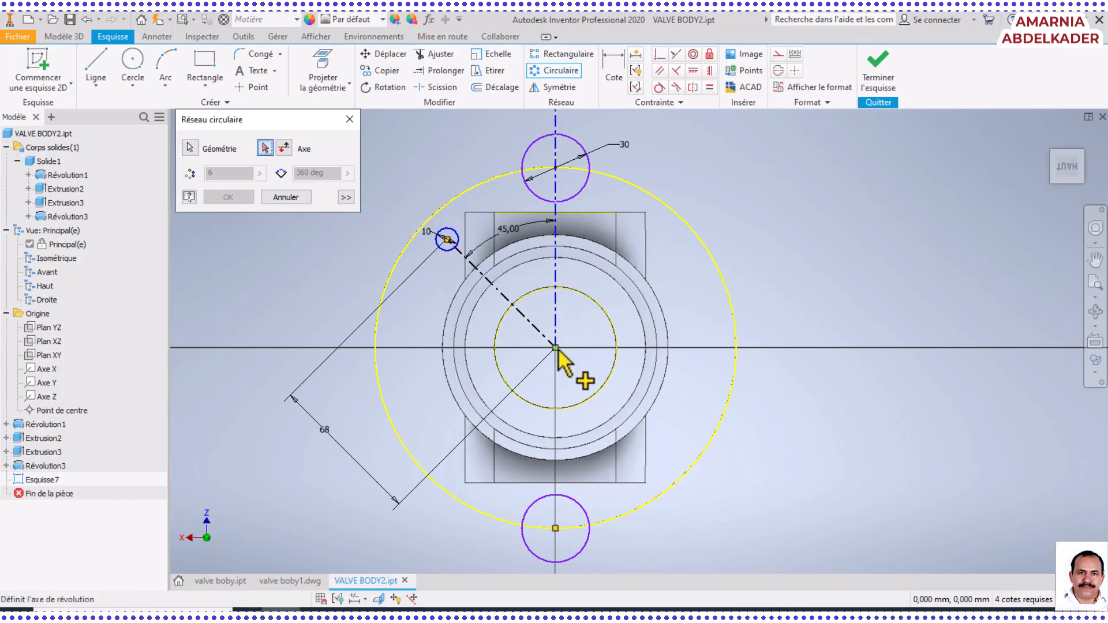
{"action": "mouse_move", "coordinate": [557, 350]}
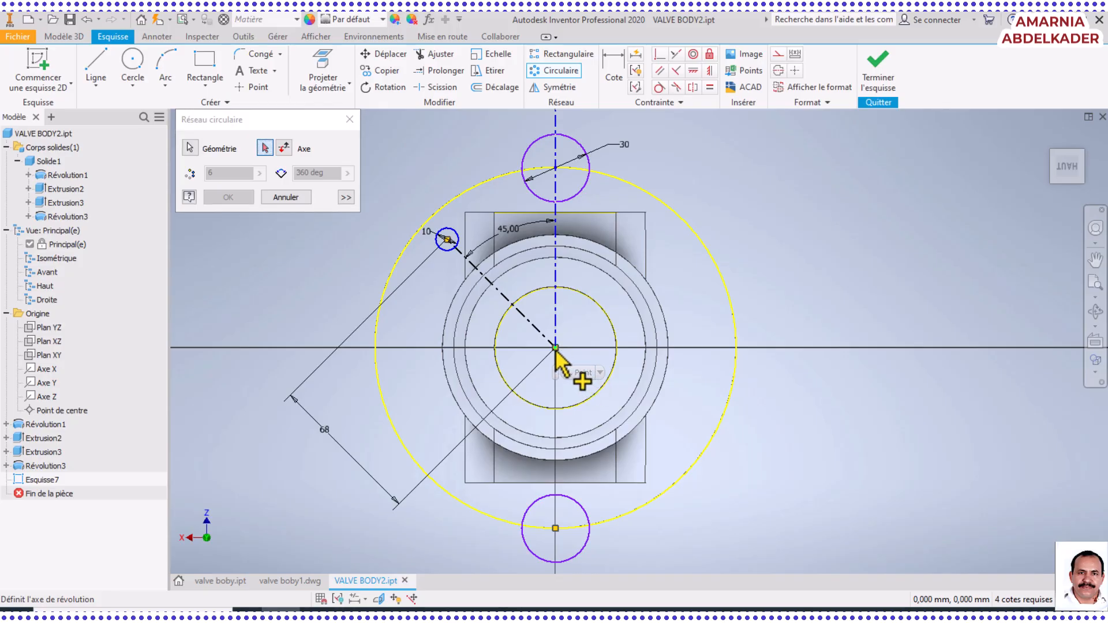
{"action": "left_click", "coordinate": [557, 348]}
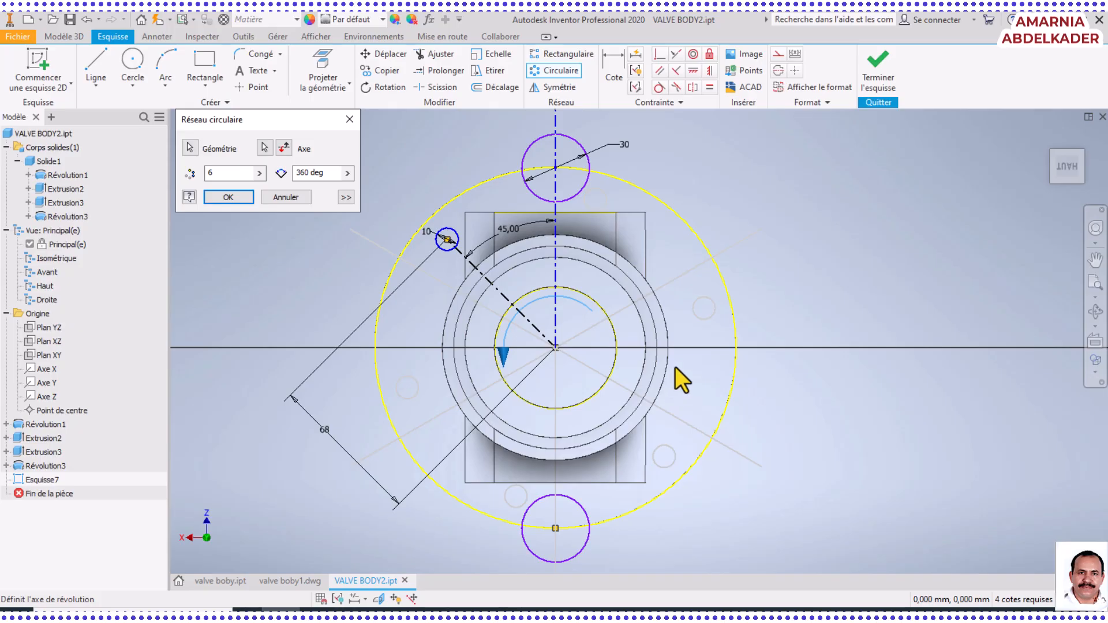
{"action": "left_click", "coordinate": [286, 198]}
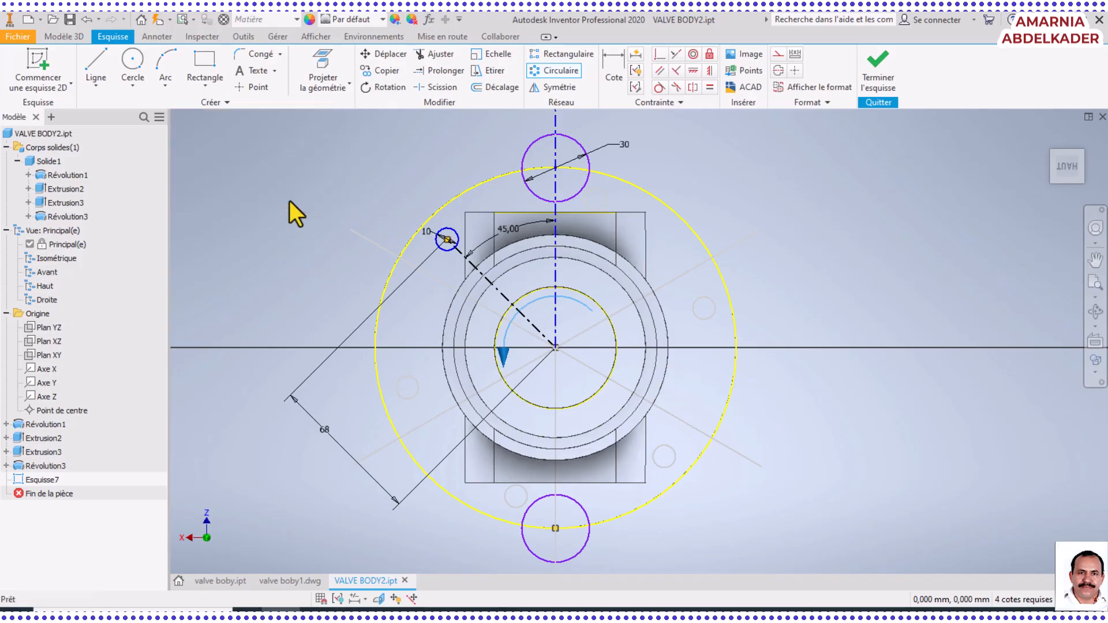
Create a circular pattern of the 10 mm circle around the flange's centre with 4 instances over 360 degrees
{"action": "left_click", "coordinate": [542, 72]}
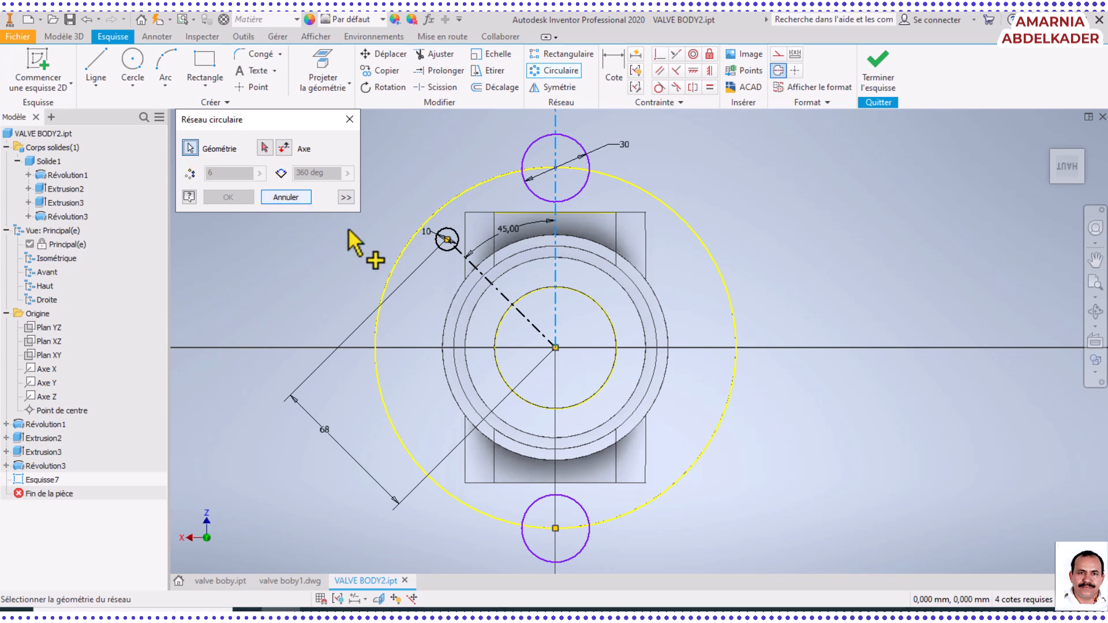
{"action": "left_click", "coordinate": [458, 242]}
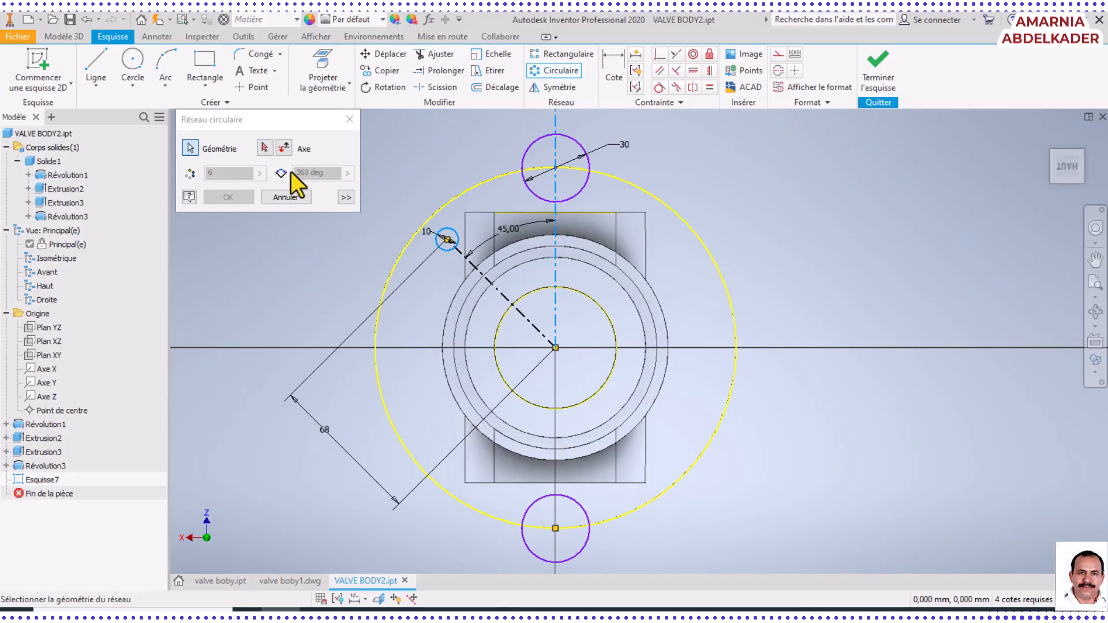
{"action": "left_click", "coordinate": [265, 148]}
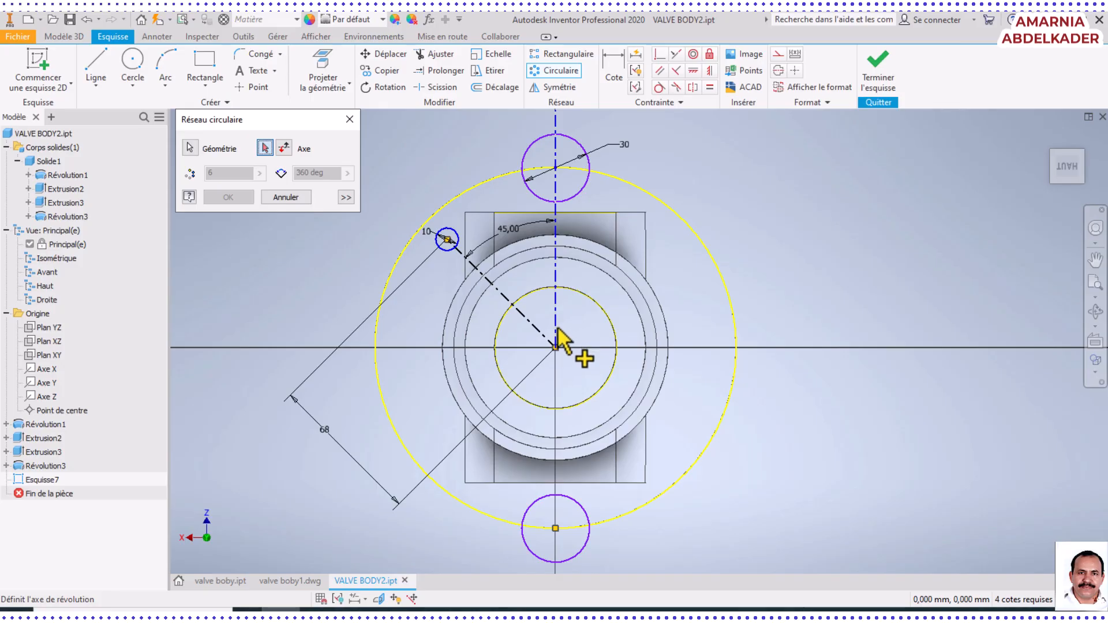
{"action": "left_click", "coordinate": [736, 355]}
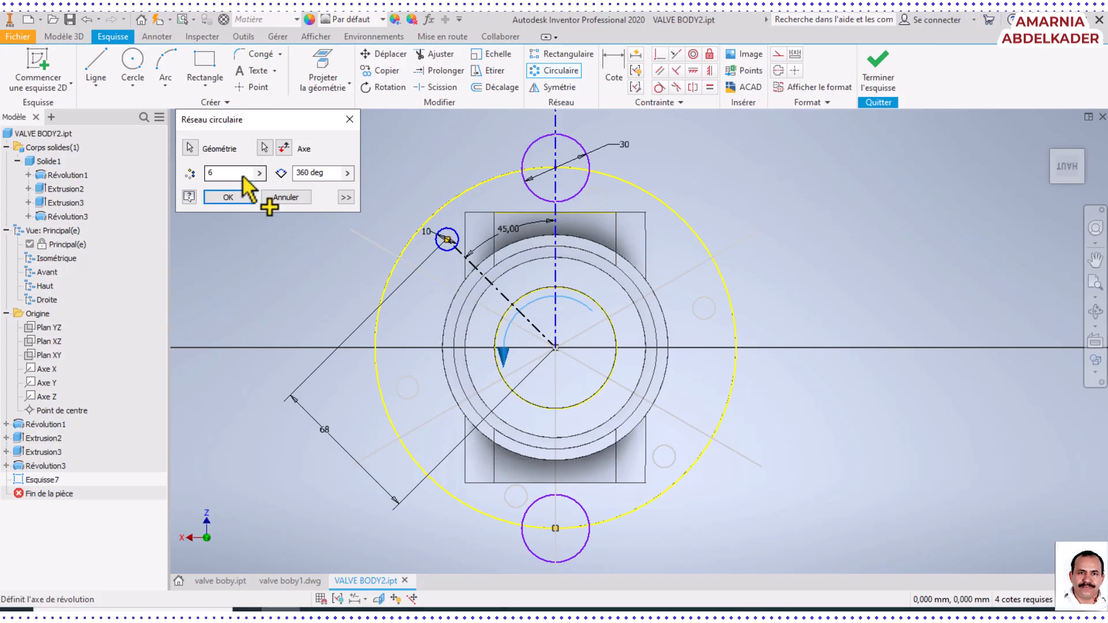
{"action": "left_click_drag", "start_coordinate": [241, 174], "coordinate": [203, 174]}
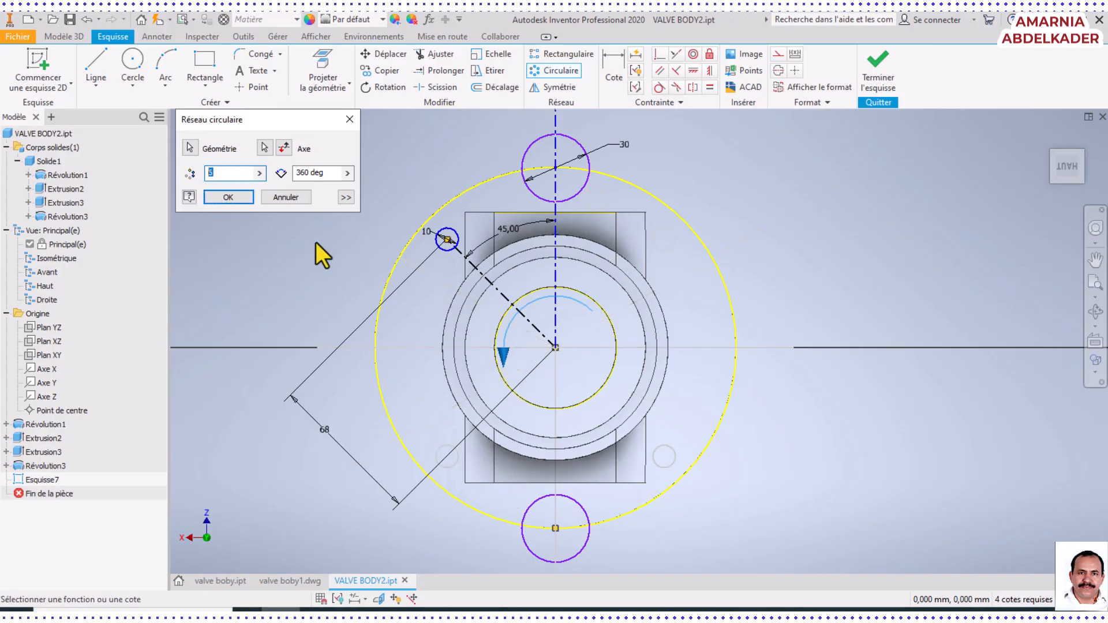
{"action": "type", "text": "4"}
{"action": "key", "text": "Return"}
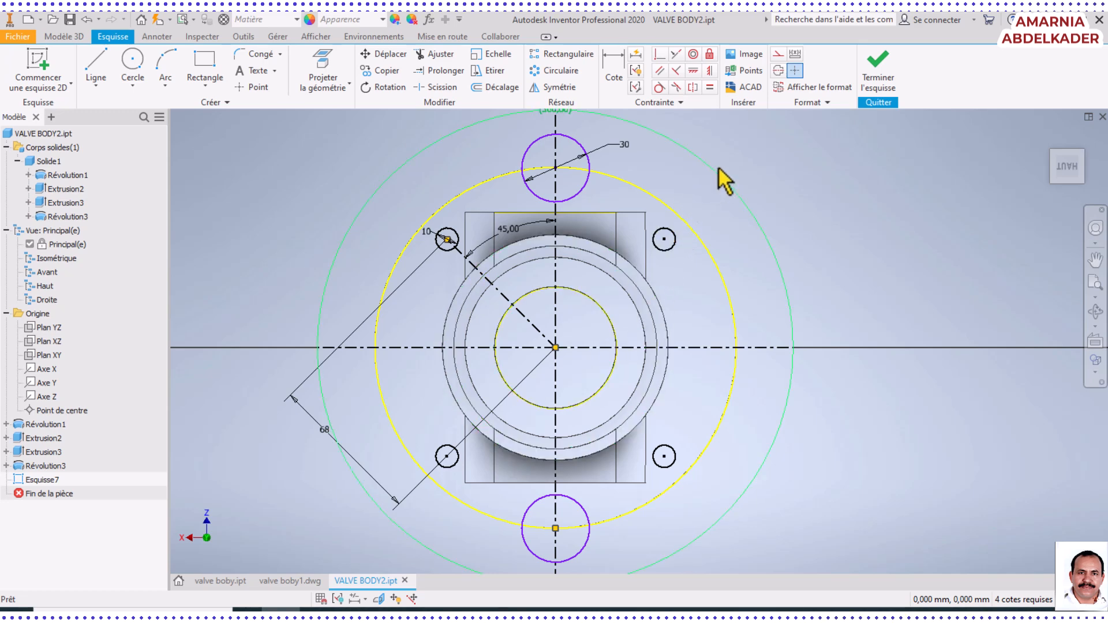
Finish the flange sketch containing the notch and bolt hole circles
{"action": "left_click", "coordinate": [1097, 312]}
{"action": "mouse_move", "coordinate": [663, 321]}
{"action": "left_mouse_down"}
{"action": "mouse_move", "coordinate": [663, 260]}
{"action": "mouse_move", "coordinate": [700, 223]}
{"action": "mouse_move", "coordinate": [749, 250]}
{"action": "mouse_move", "coordinate": [702, 252]}
{"action": "mouse_move", "coordinate": [684, 288]}
{"action": "left_mouse_up"}
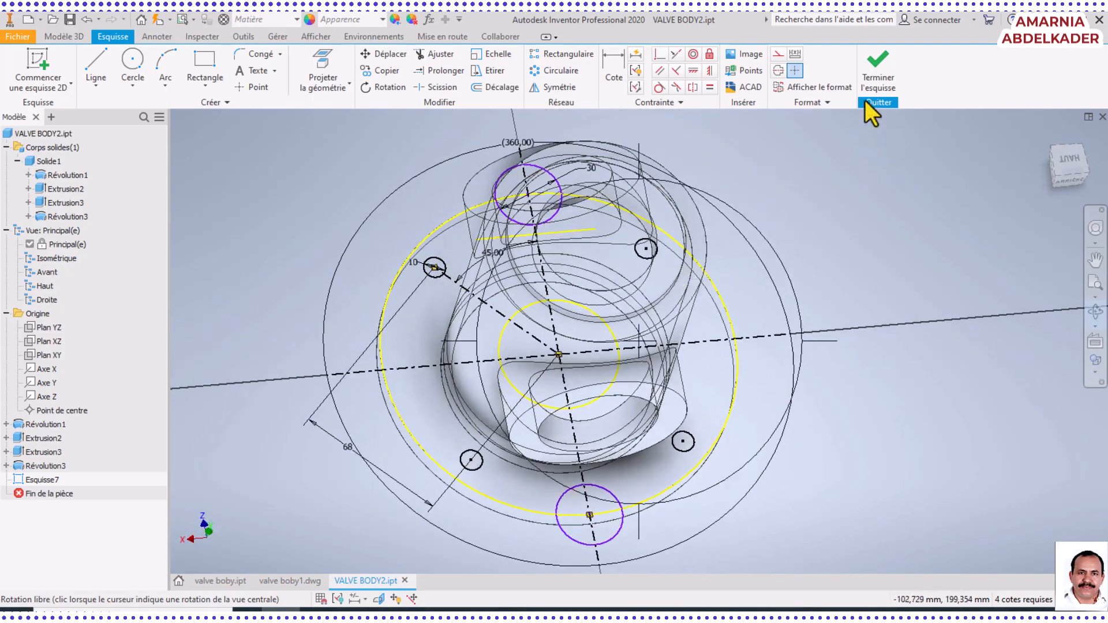
{"action": "left_click", "coordinate": [878, 72]}
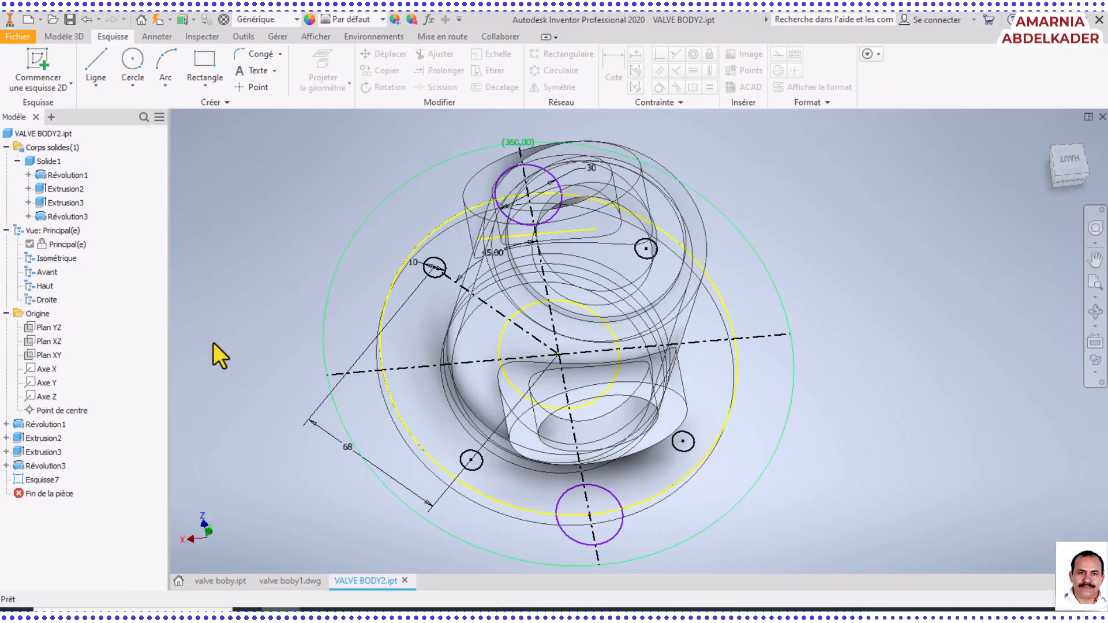
Start an Extrude from the flange sketch and select all regions inside the lower 30 mm notch circle as profiles
{"action": "left_click", "coordinate": [41, 481]}
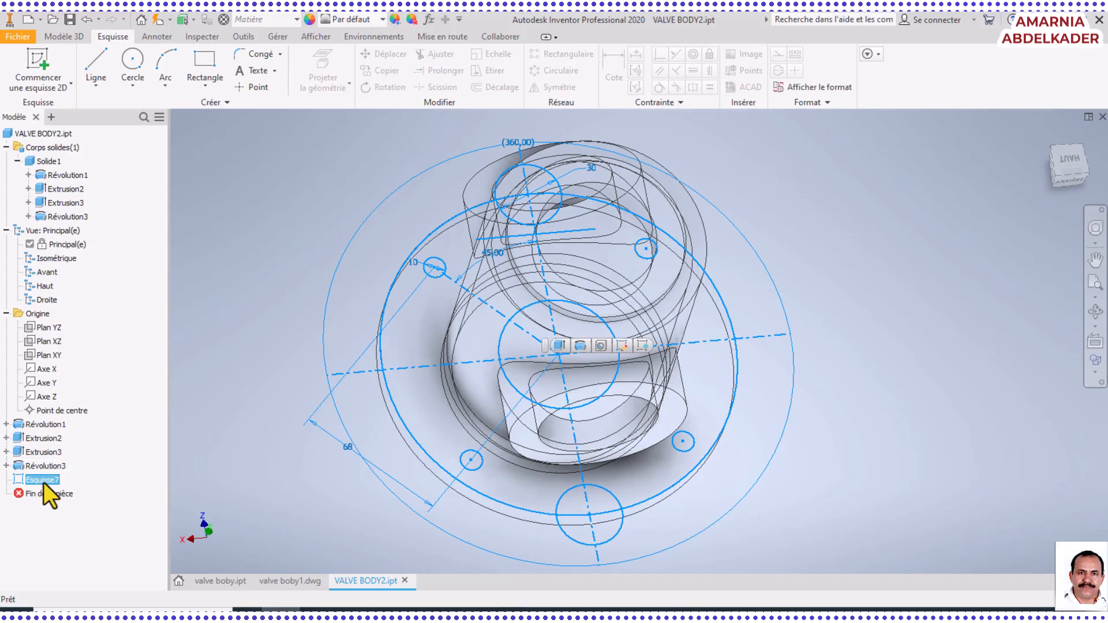
{"action": "mouse_move", "coordinate": [750, 388]}
{"action": "middle_mouse_down"}
{"action": "mouse_move", "coordinate": [834, 396]}
{"action": "mouse_move", "coordinate": [813, 391]}
{"action": "middle_mouse_up"}
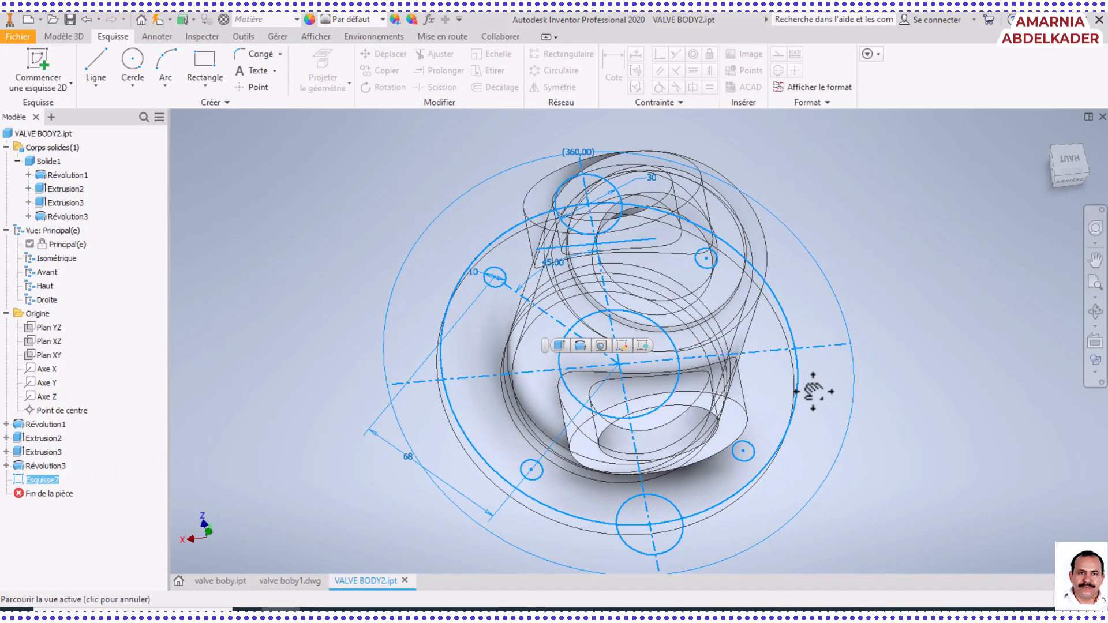
{"action": "left_click", "coordinate": [62, 37]}
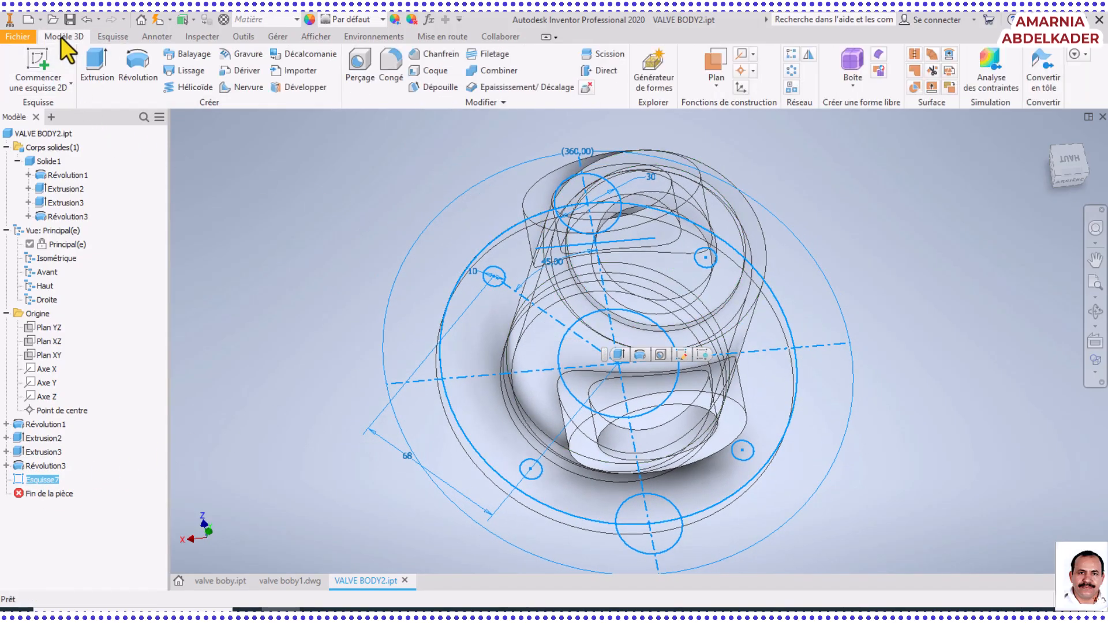
{"action": "left_click", "coordinate": [95, 61]}
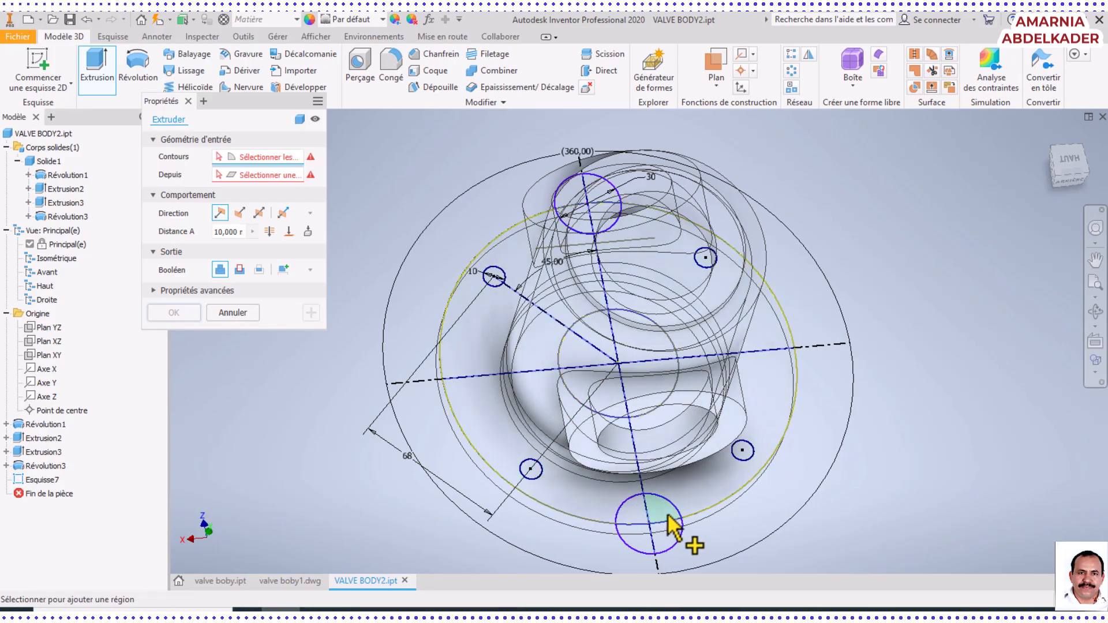
{"action": "scroll", "coordinate": [667, 510], "scroll_direction": "up", "scroll_amount": 2}
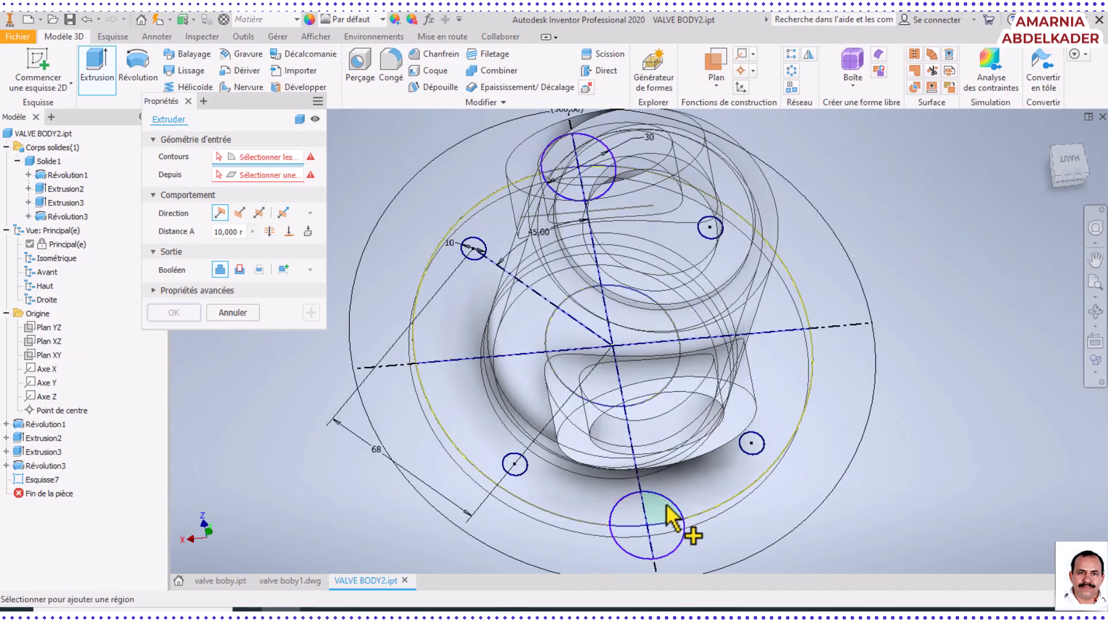
{"action": "left_click", "coordinate": [667, 511]}
{"action": "left_click", "coordinate": [640, 517]}
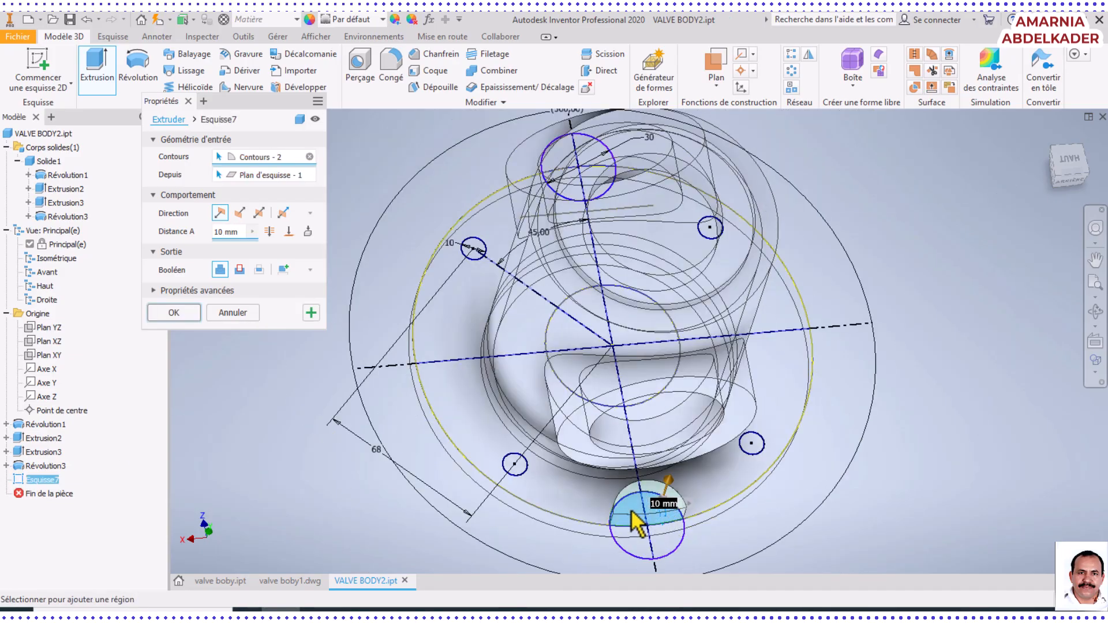
{"action": "left_click", "coordinate": [664, 547]}
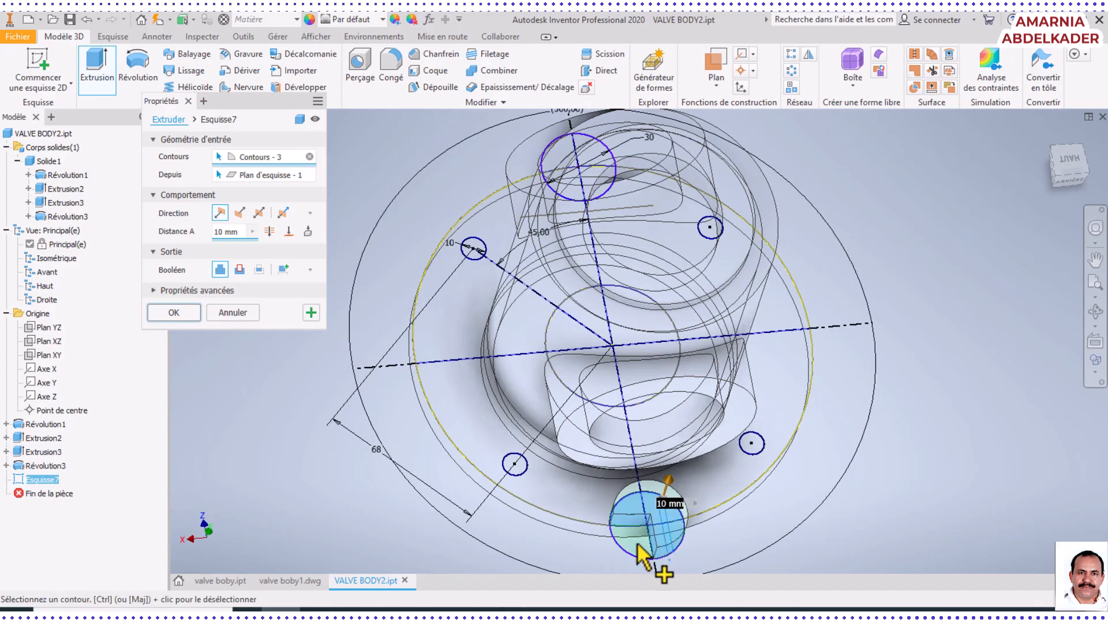
Add the four 10 mm bolt hole circles to the extrusion profiles
{"action": "left_click", "coordinate": [520, 468]}
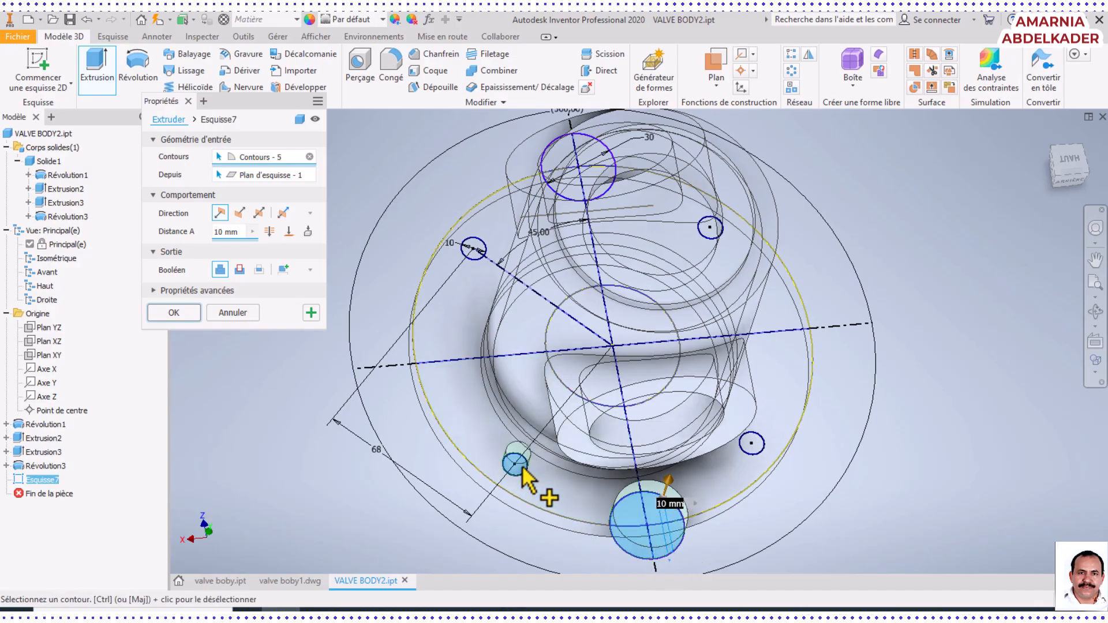
{"action": "left_click", "coordinate": [752, 444]}
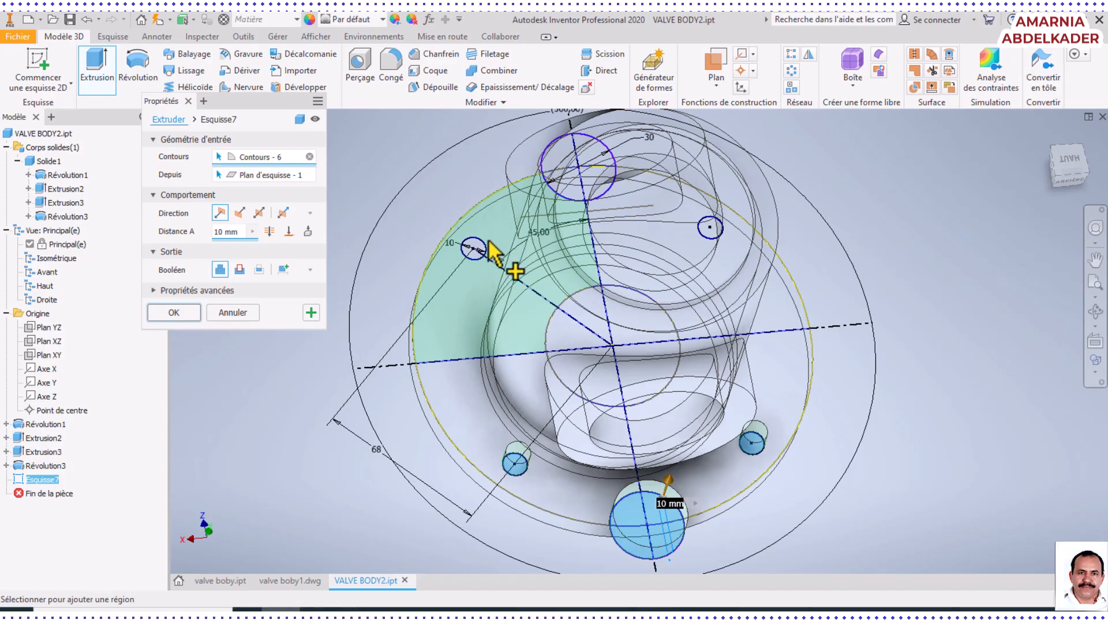
{"action": "left_click", "coordinate": [487, 247]}
{"action": "middle_click_drag", "start_coordinate": [627, 275], "coordinate": [562, 387]}
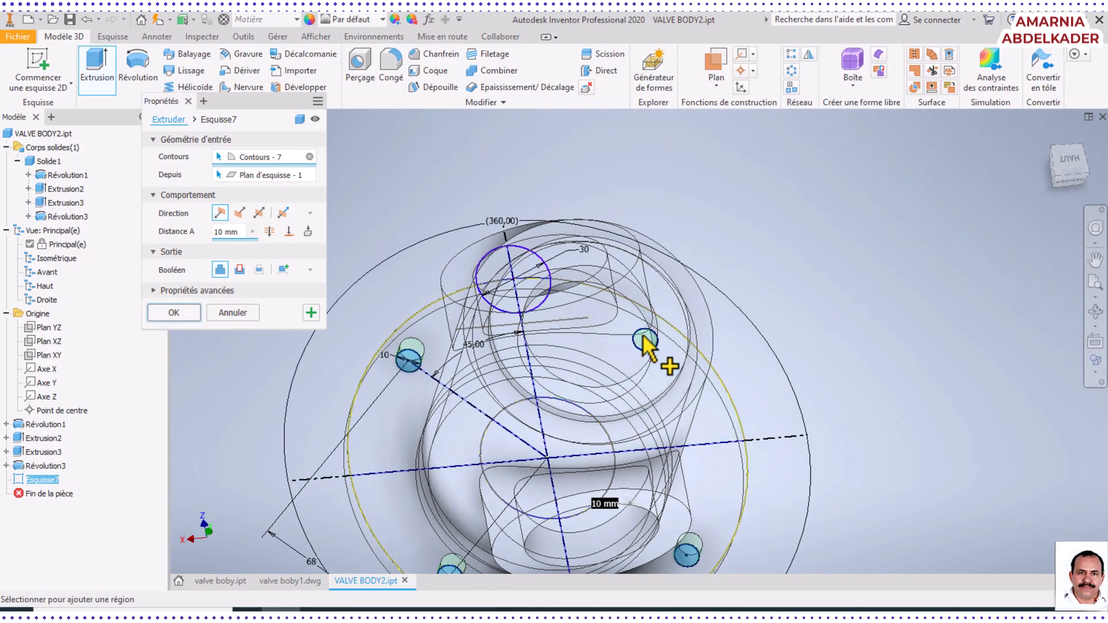
{"action": "left_click", "coordinate": [645, 339]}
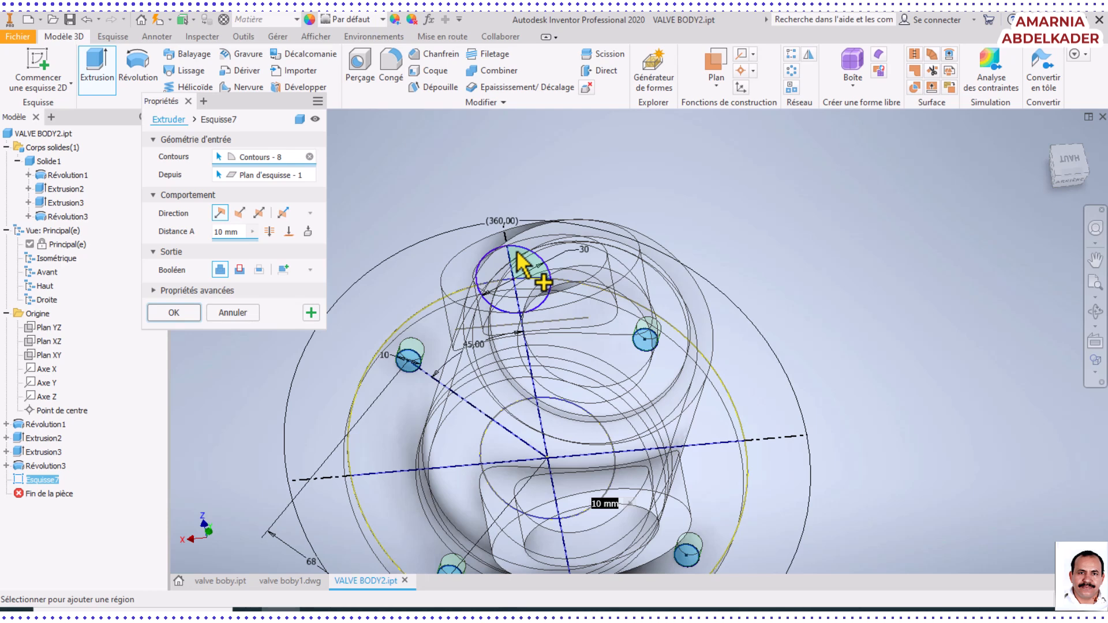
Add all regions inside the upper 30 mm notch circle to the extrusion profiles
{"action": "left_click", "coordinate": [499, 261]}
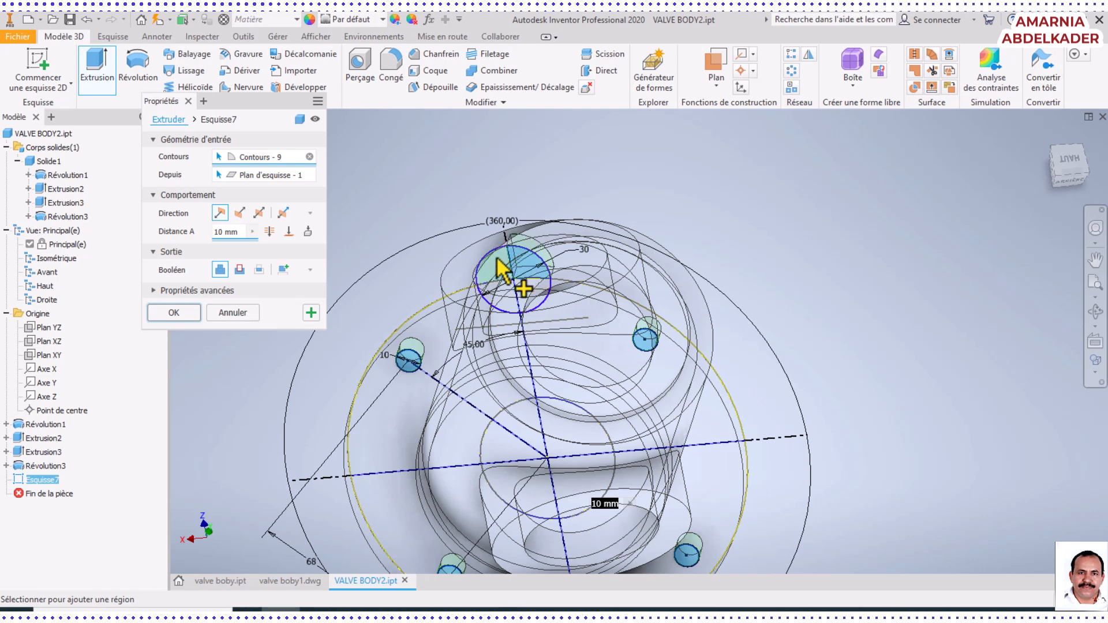
{"action": "left_click", "coordinate": [510, 296]}
{"action": "left_click", "coordinate": [528, 294]}
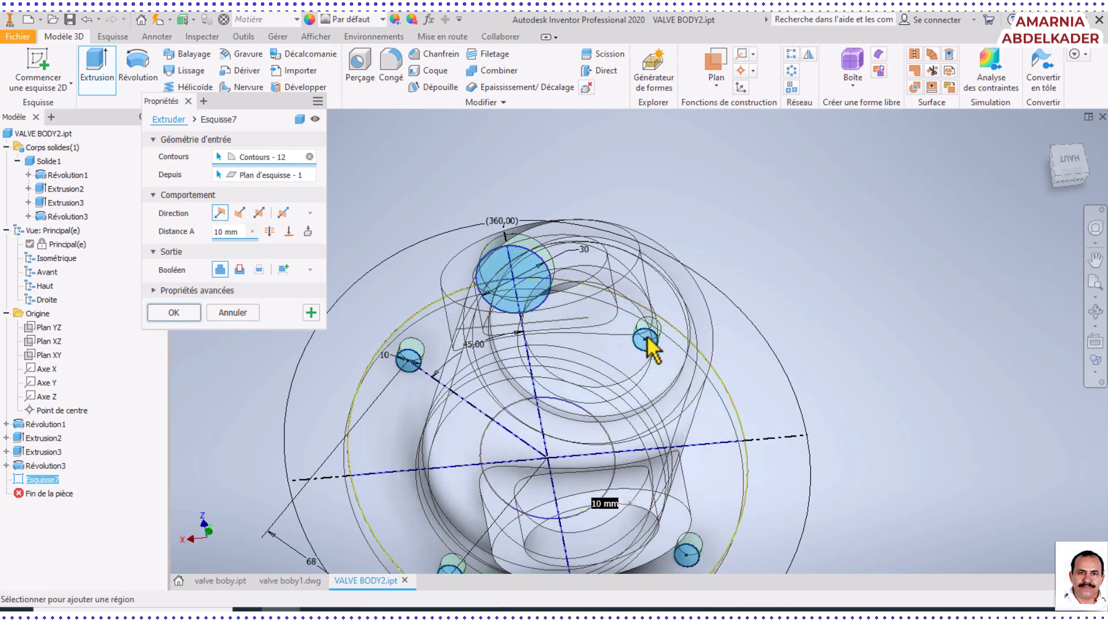
{"action": "middle_click_drag", "start_coordinate": [646, 338], "coordinate": [709, 247]}
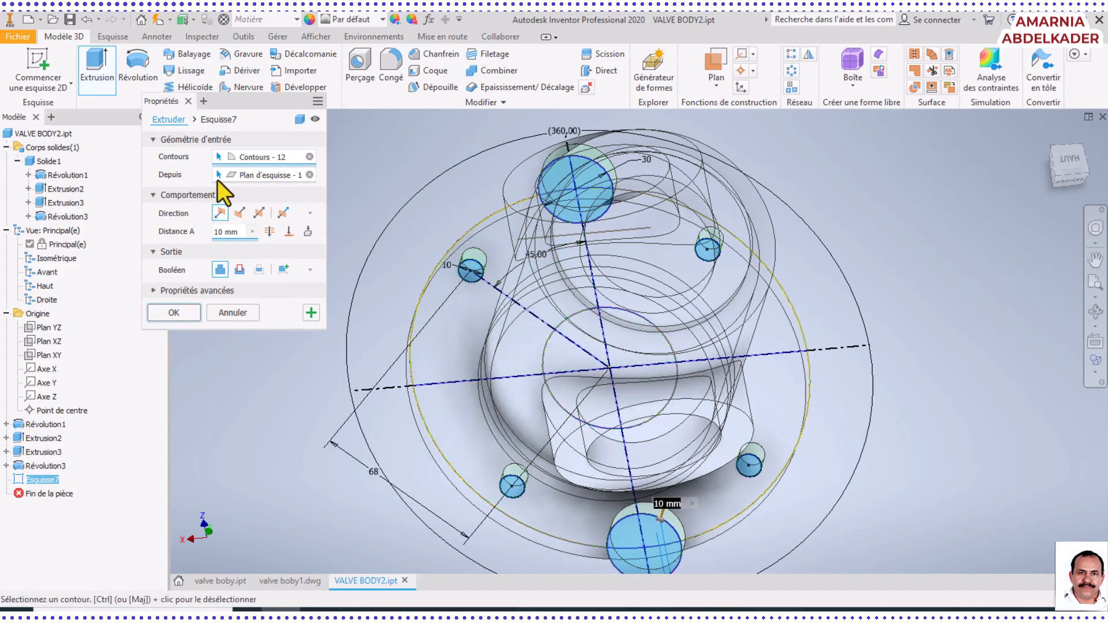
Cut the selected notch and bolt hole profiles through all in the flipped direction, through the flange
{"action": "left_click", "coordinate": [238, 270]}
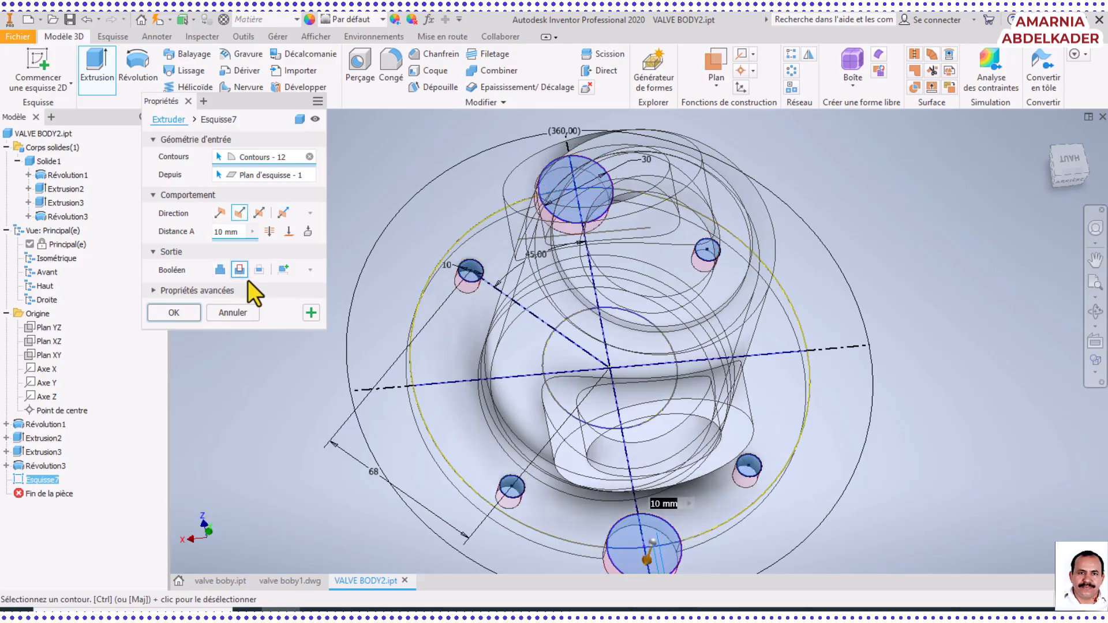
{"action": "left_click", "coordinate": [268, 232]}
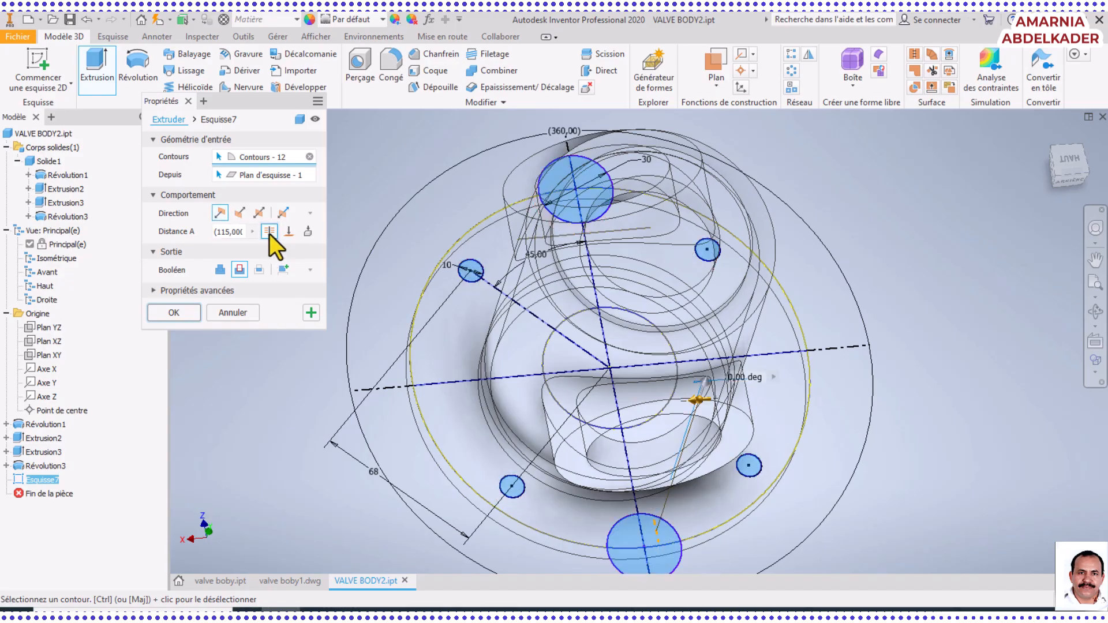
{"action": "left_click", "coordinate": [238, 213]}
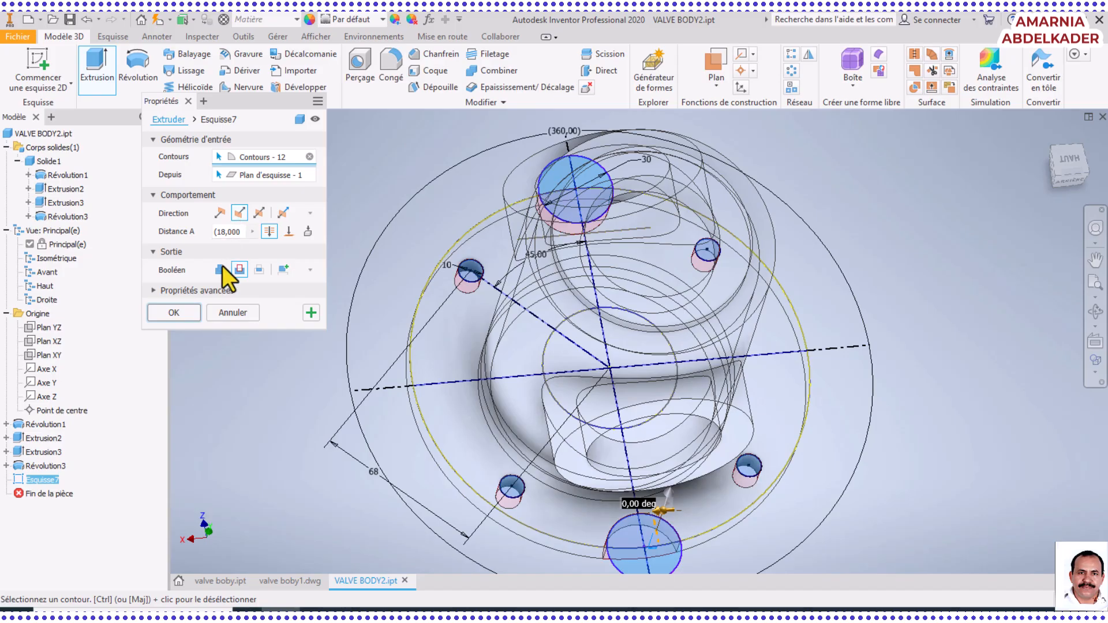
{"action": "left_click", "coordinate": [174, 312]}
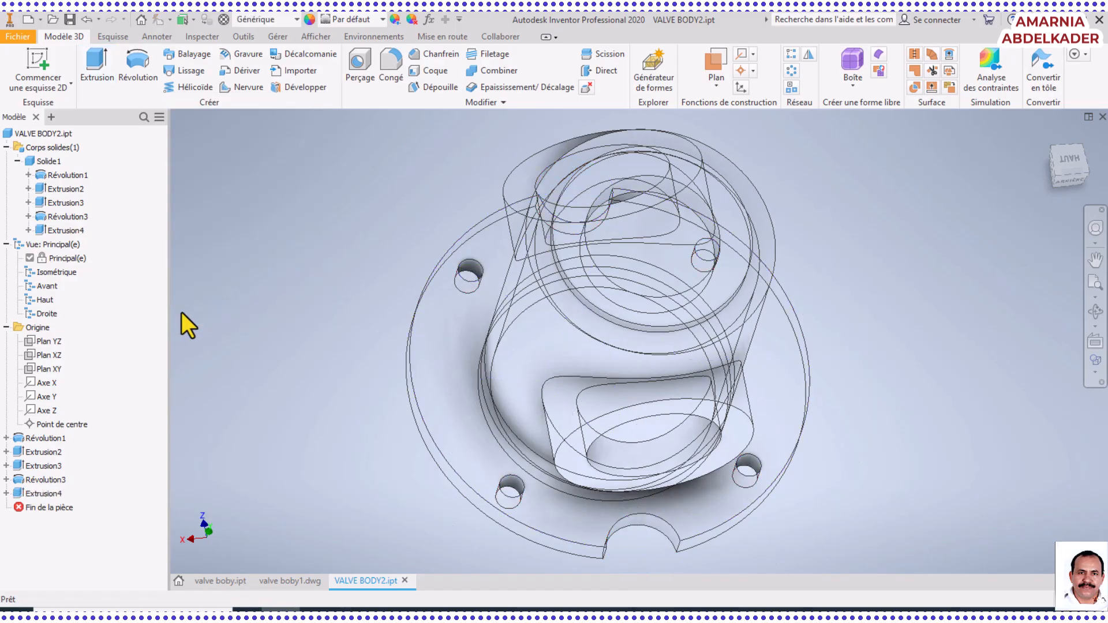
Set the visual style to shaded with edges and orbit the model to inspect the flange notches and bolt holes
{"action": "left_click", "coordinate": [1095, 323]}
{"action": "left_click_drag", "start_coordinate": [781, 337], "coordinate": [700, 465]}
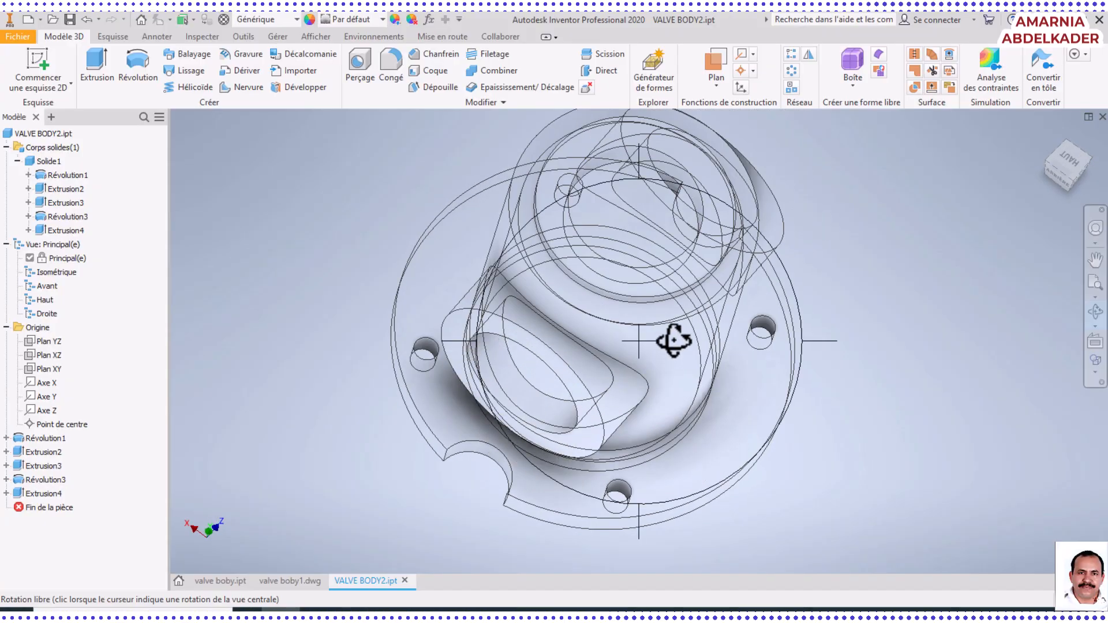
{"action": "left_click", "coordinate": [309, 37]}
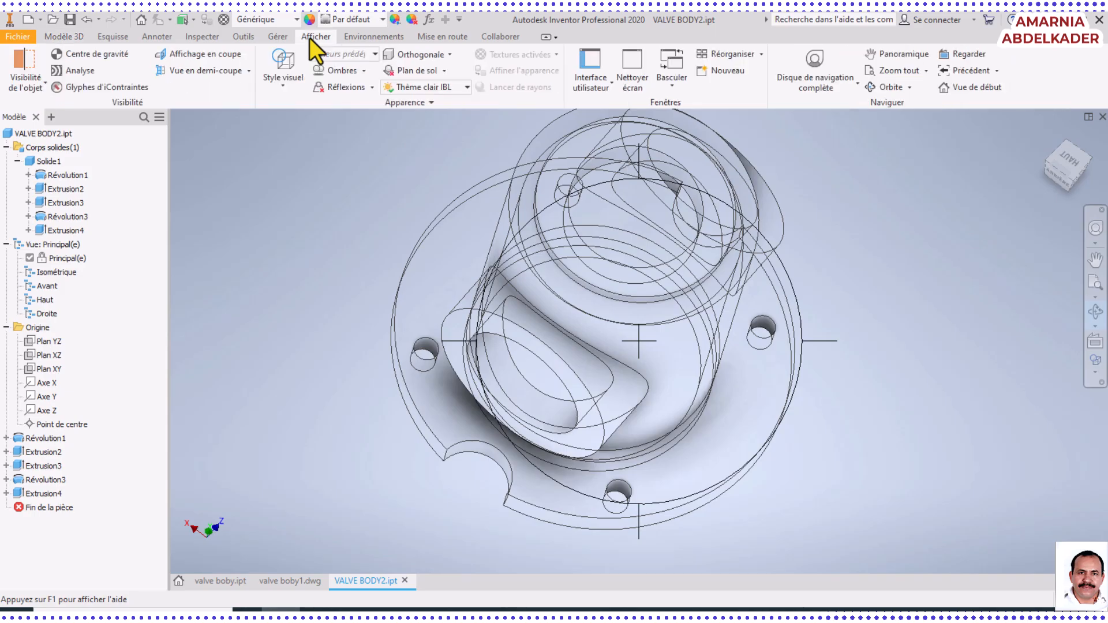
{"action": "left_click", "coordinate": [286, 83]}
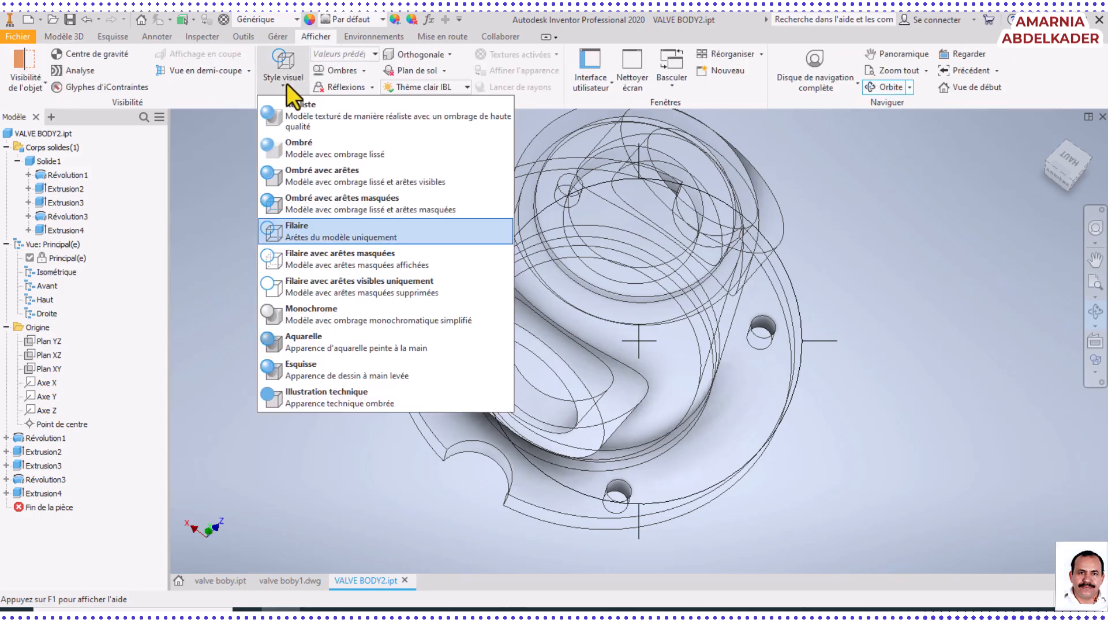
{"action": "left_click", "coordinate": [296, 172]}
{"action": "left_click_drag", "start_coordinate": [507, 388], "coordinate": [537, 329]}
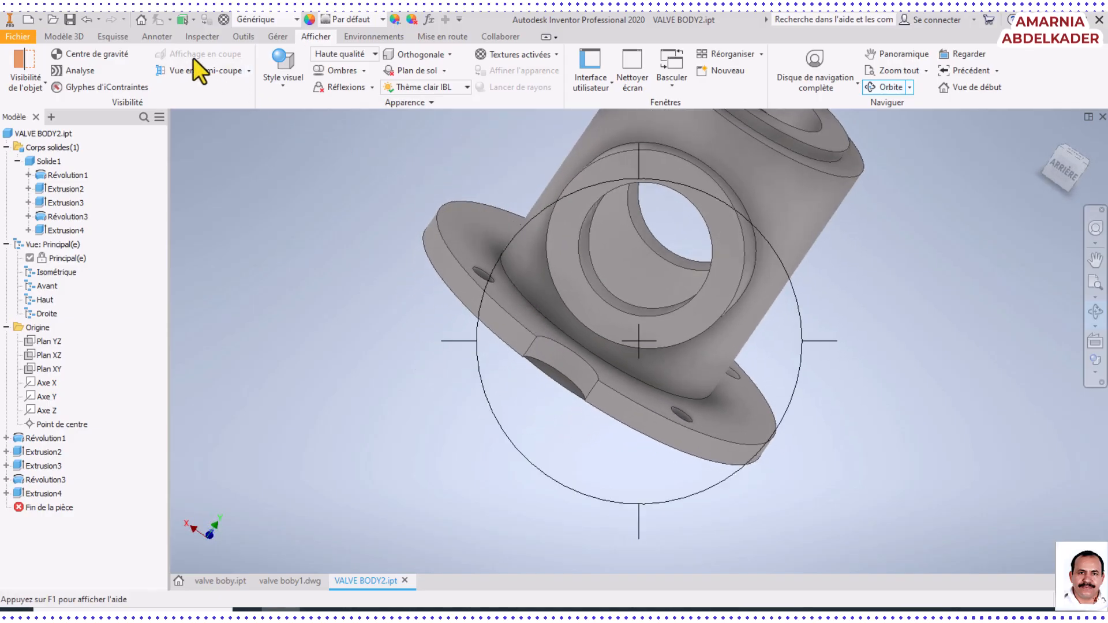
{"action": "right_click", "coordinate": [778, 312]}
{"action": "left_click", "coordinate": [827, 311]}
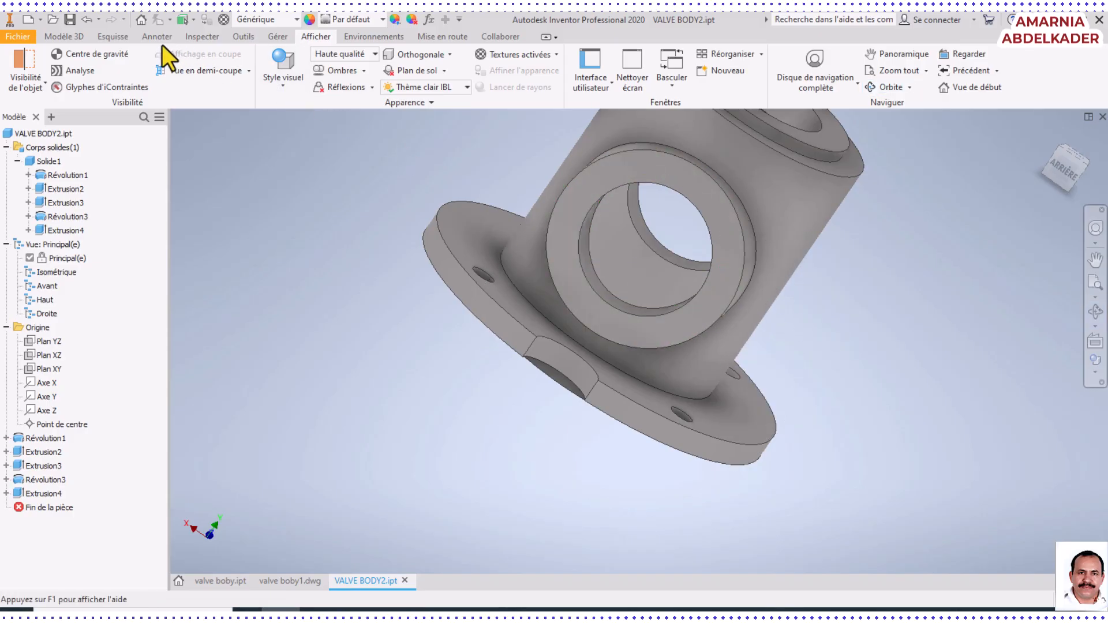
Start a new 2D sketch on the ring-shaped end face of the side port above the flange notch
{"action": "left_click", "coordinate": [103, 36]}
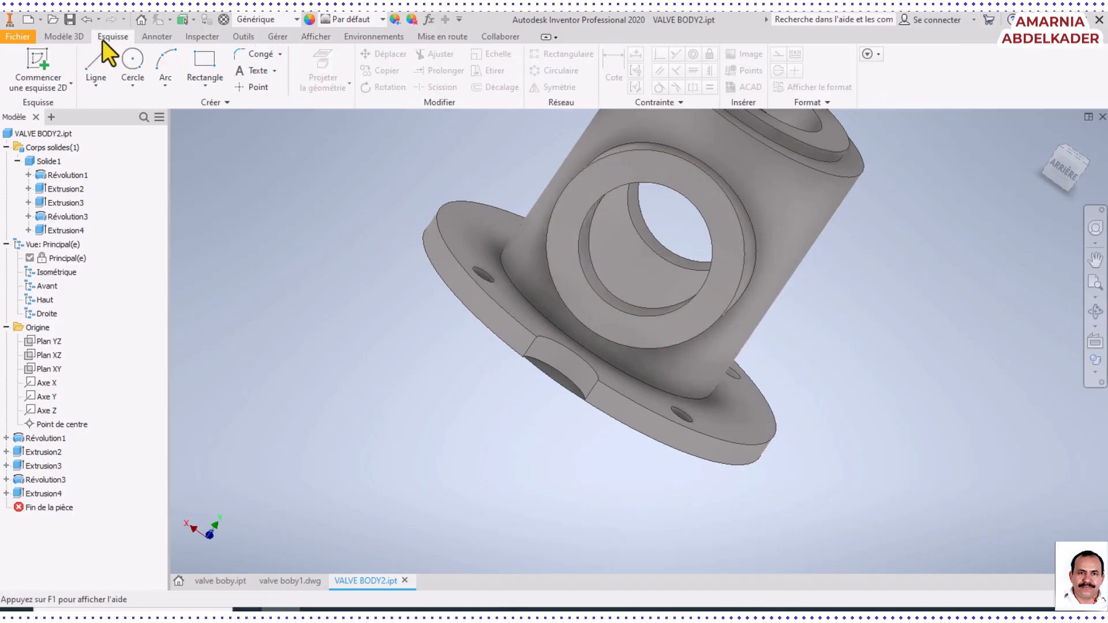
{"action": "left_click", "coordinate": [35, 68]}
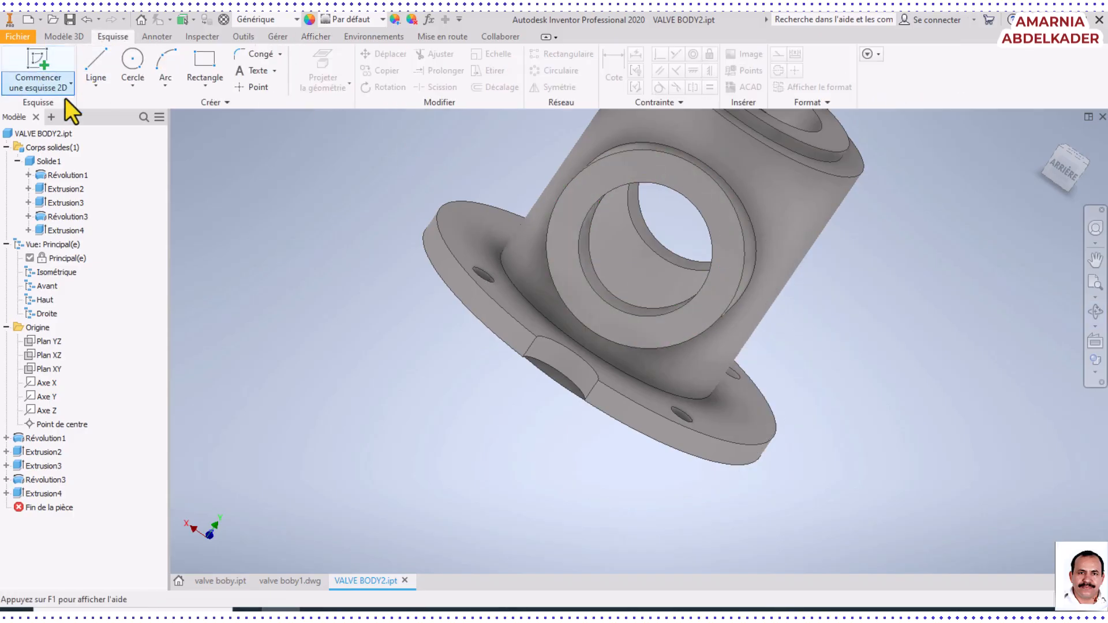
{"action": "left_click", "coordinate": [571, 226]}
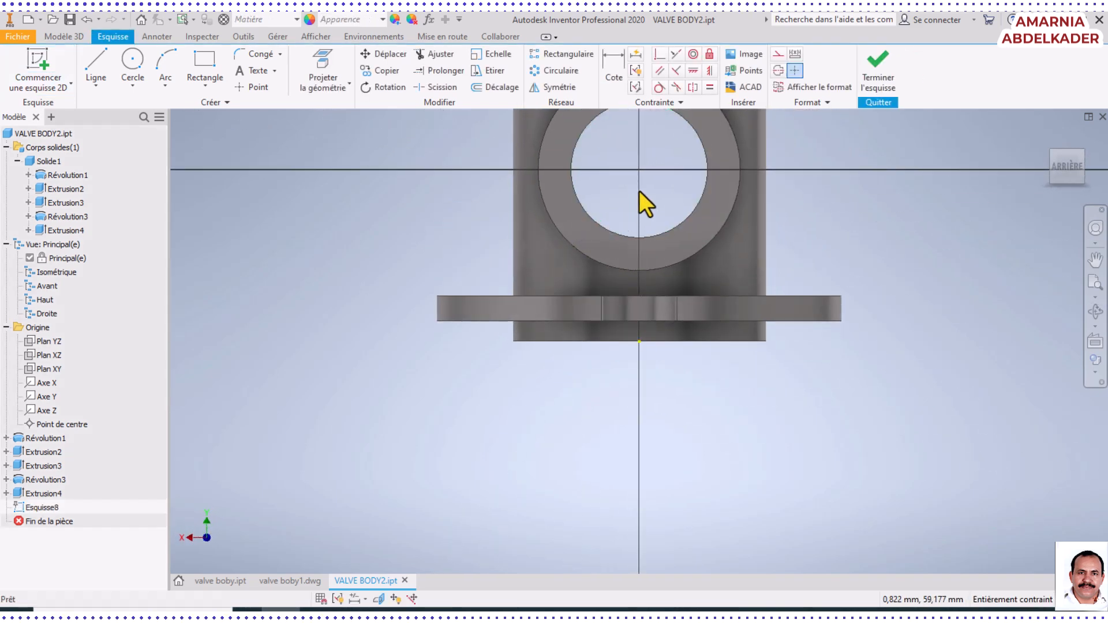
{"action": "middle_click_drag", "start_coordinate": [648, 190], "coordinate": [644, 357]}
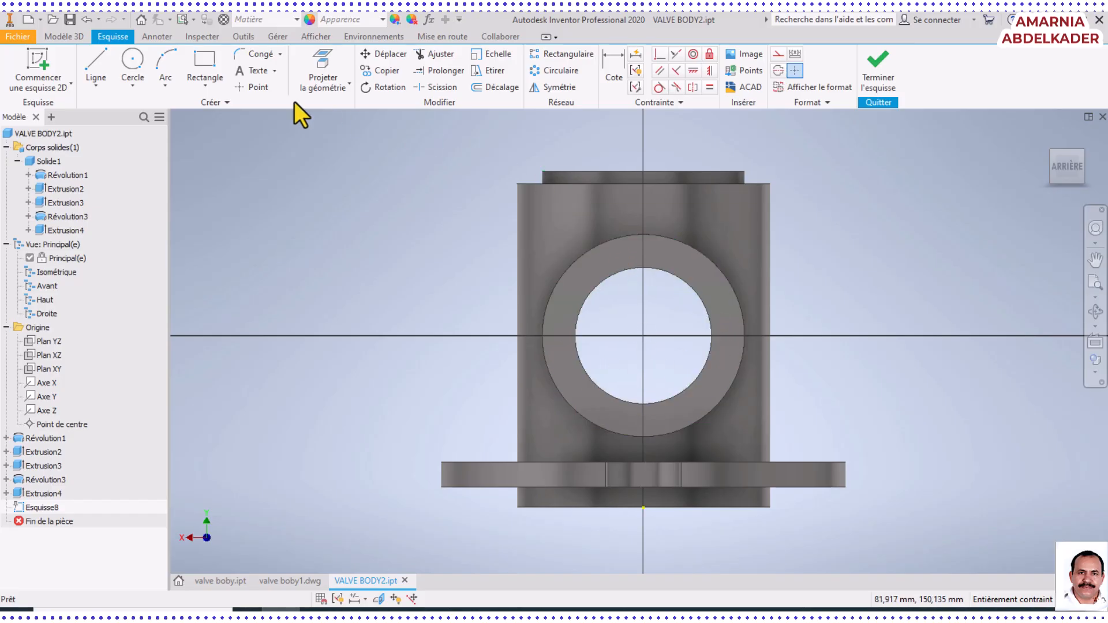
Draw a vertical line about 33.4 mm long from the side port's centre up into the ring face and convert it to a centerline
{"action": "left_click", "coordinate": [93, 67]}
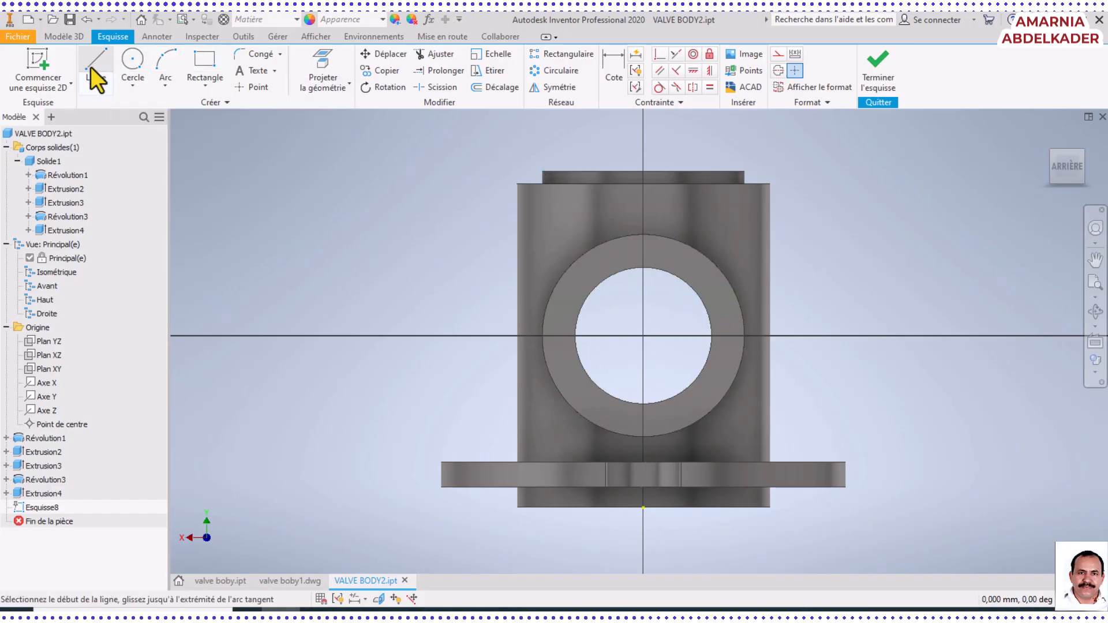
{"action": "left_click", "coordinate": [645, 337]}
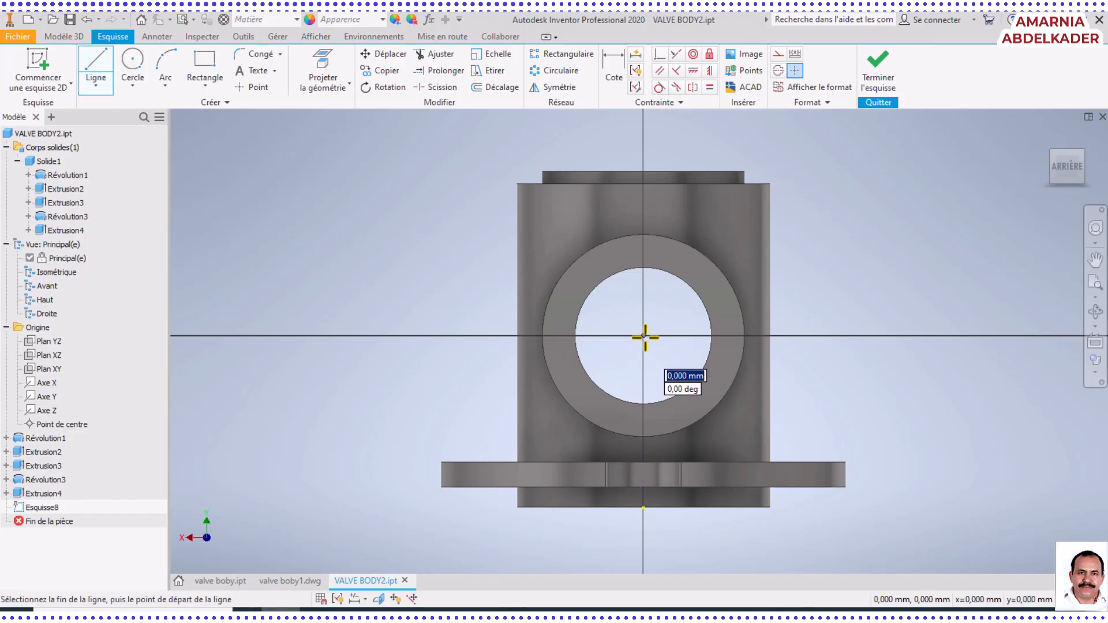
{"action": "left_click", "coordinate": [644, 252]}
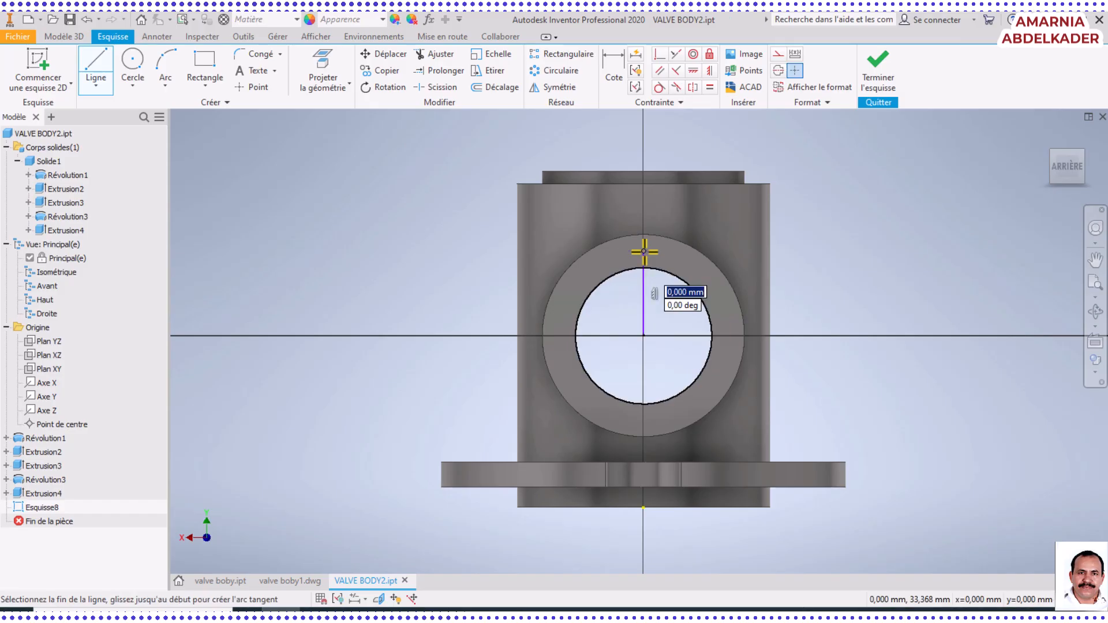
{"action": "right_click", "coordinate": [750, 262]}
{"action": "left_click", "coordinate": [799, 264]}
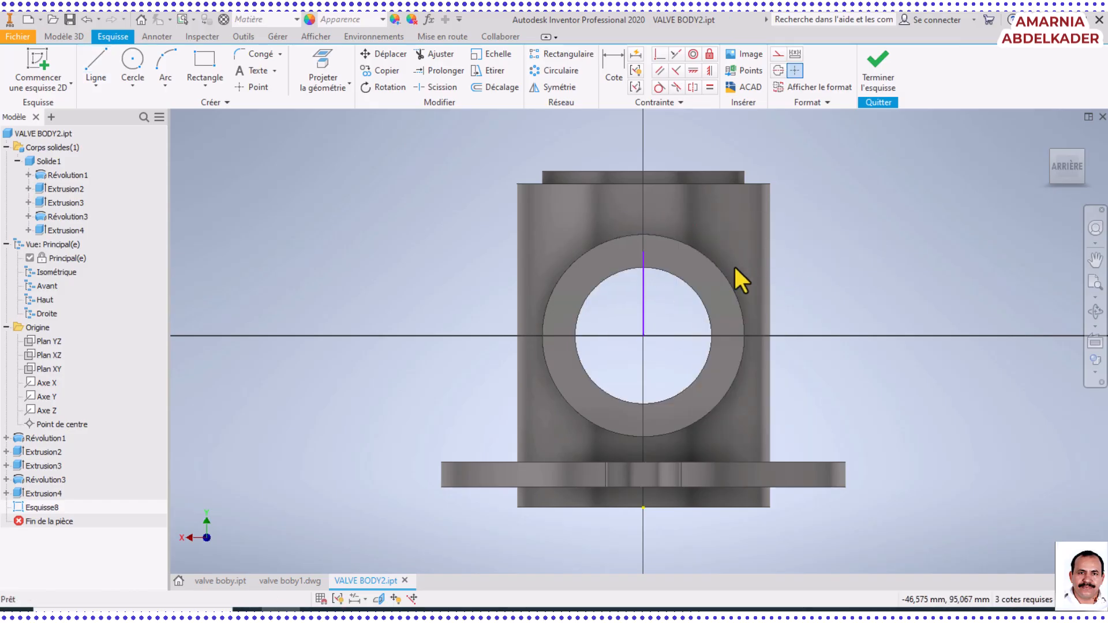
{"action": "left_click", "coordinate": [644, 309]}
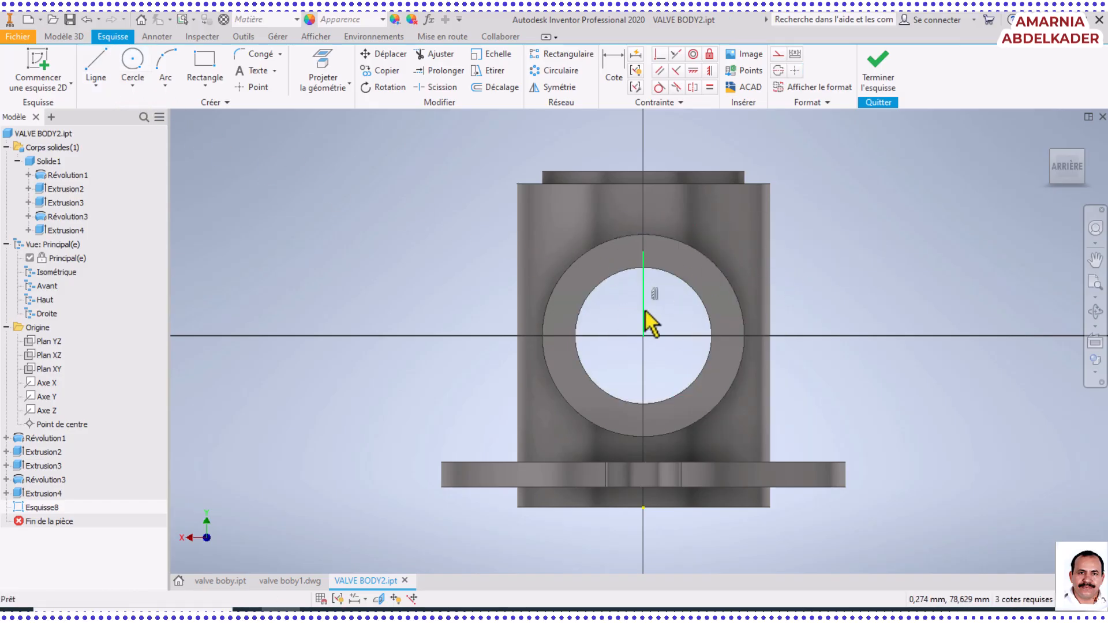
{"action": "left_click", "coordinate": [777, 70]}
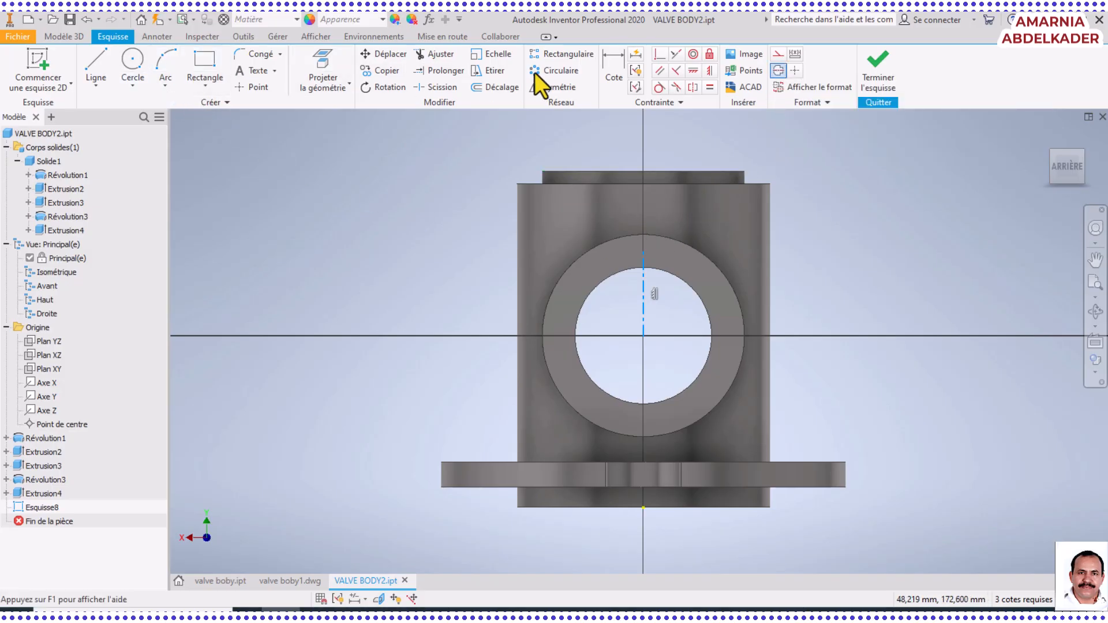
Consult the side port's hole offset in valve boby1.pdf in Foxit PhantomPDF, and dimension the centerline's length to 32.5 mm in Inventor
{"action": "left_click", "coordinate": [621, 71]}
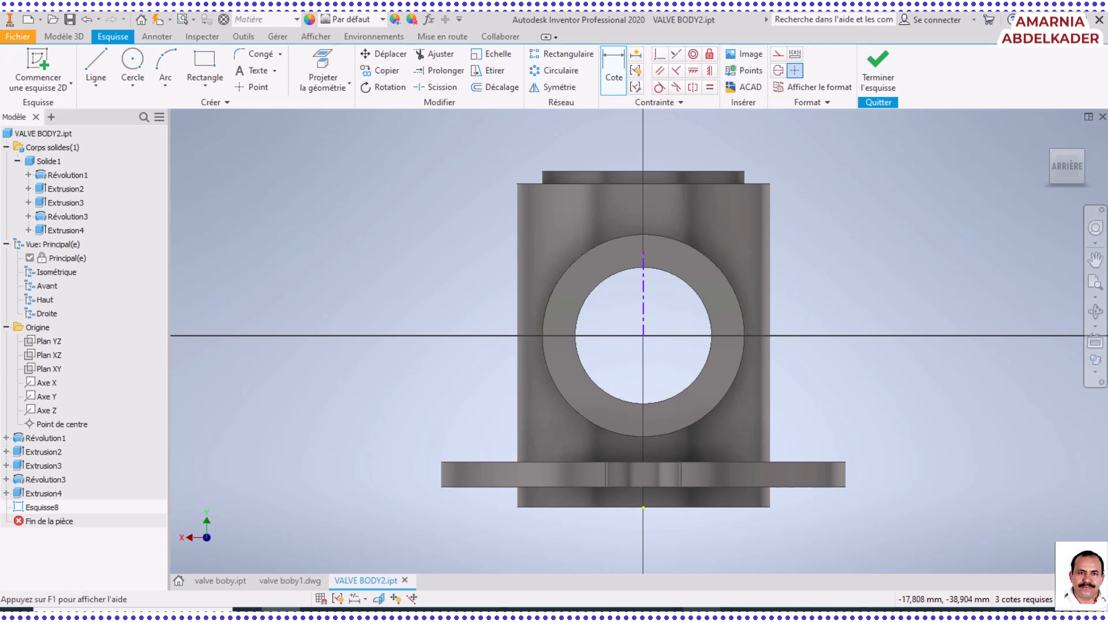
{"action": "left_click", "coordinate": [696, 613]}
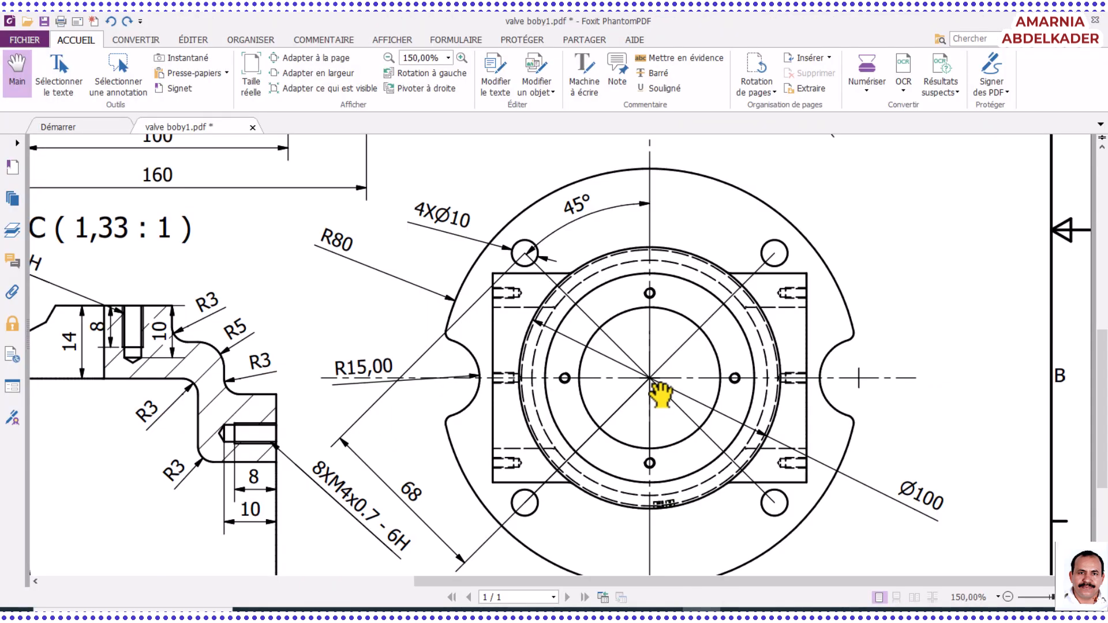
{"action": "scroll", "coordinate": [661, 396], "scroll_direction": "up", "scroll_amount": 6}
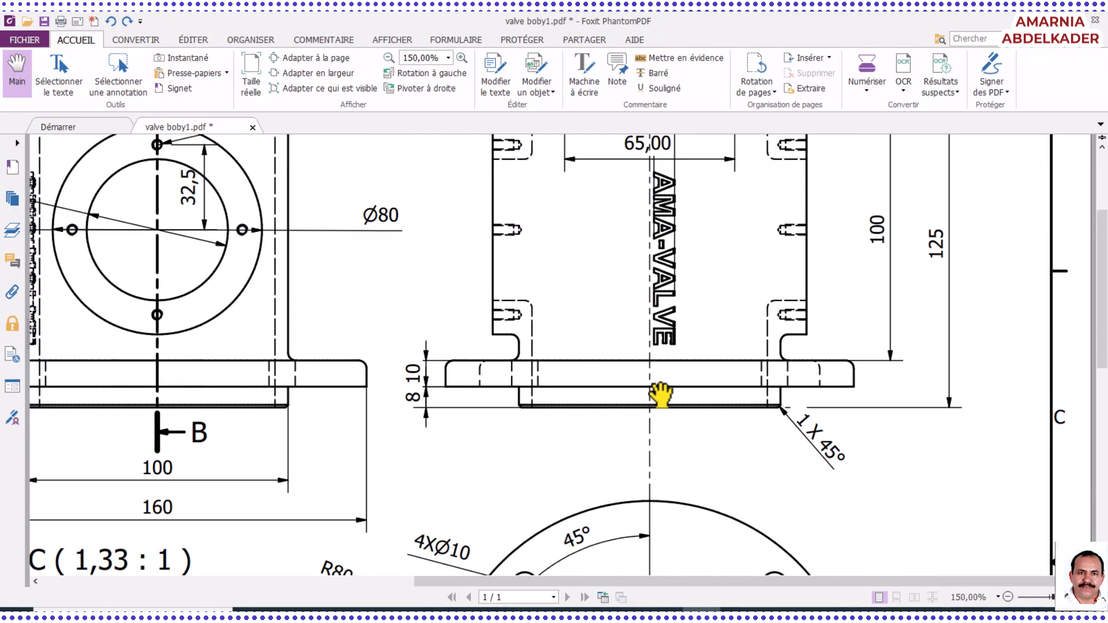
{"action": "scroll", "coordinate": [660, 395], "scroll_direction": "up", "scroll_amount": 2}
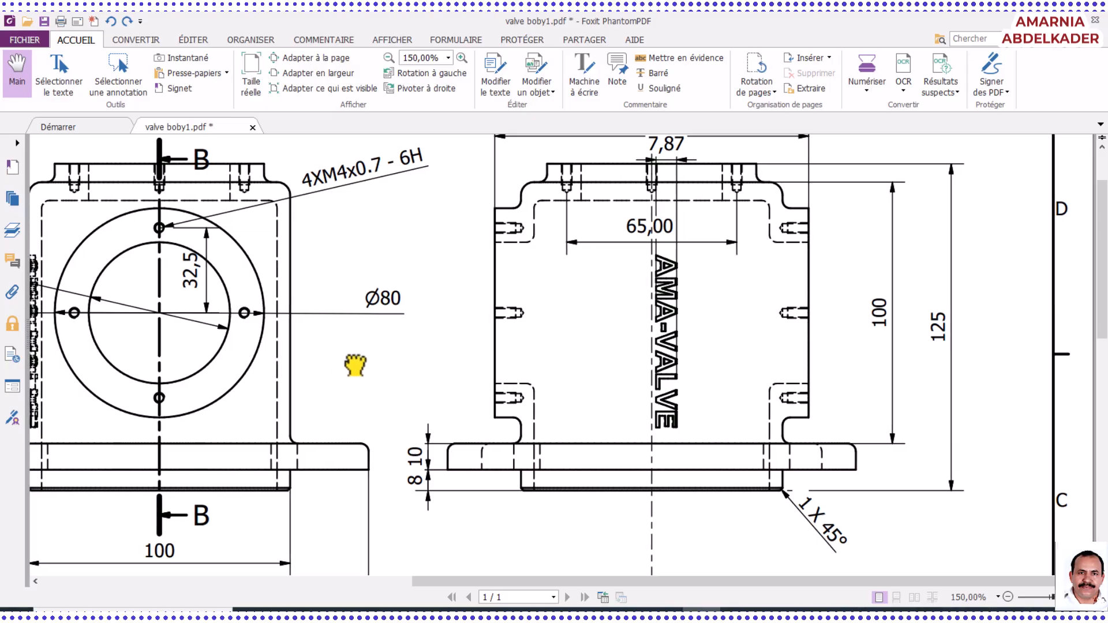
{"action": "left_click_drag", "start_coordinate": [355, 364], "coordinate": [590, 398]}
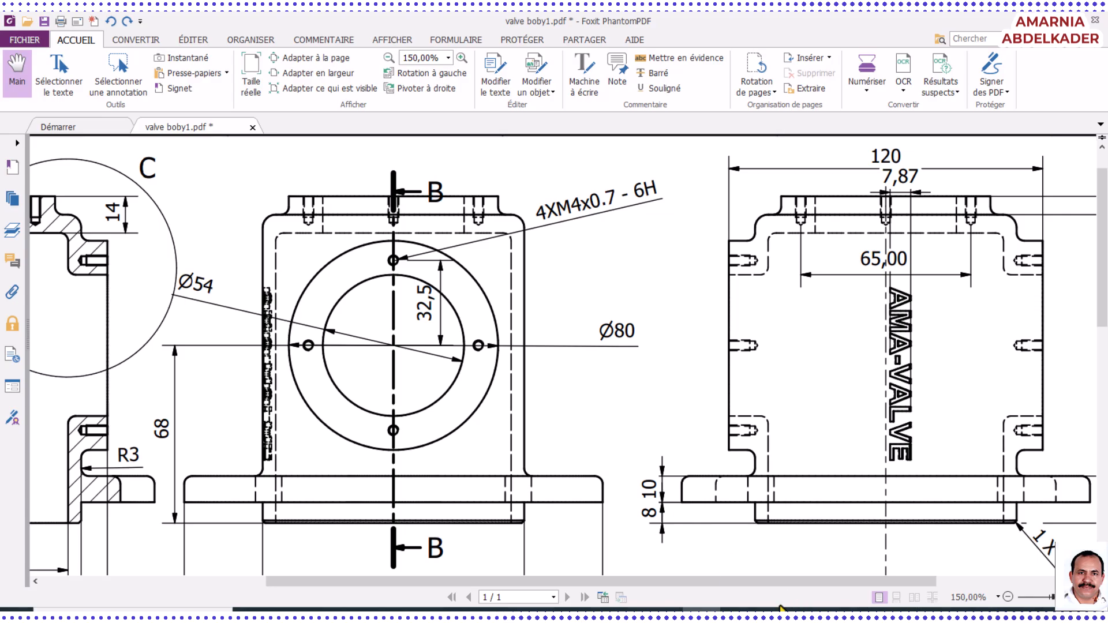
{"action": "left_click", "coordinate": [280, 609]}
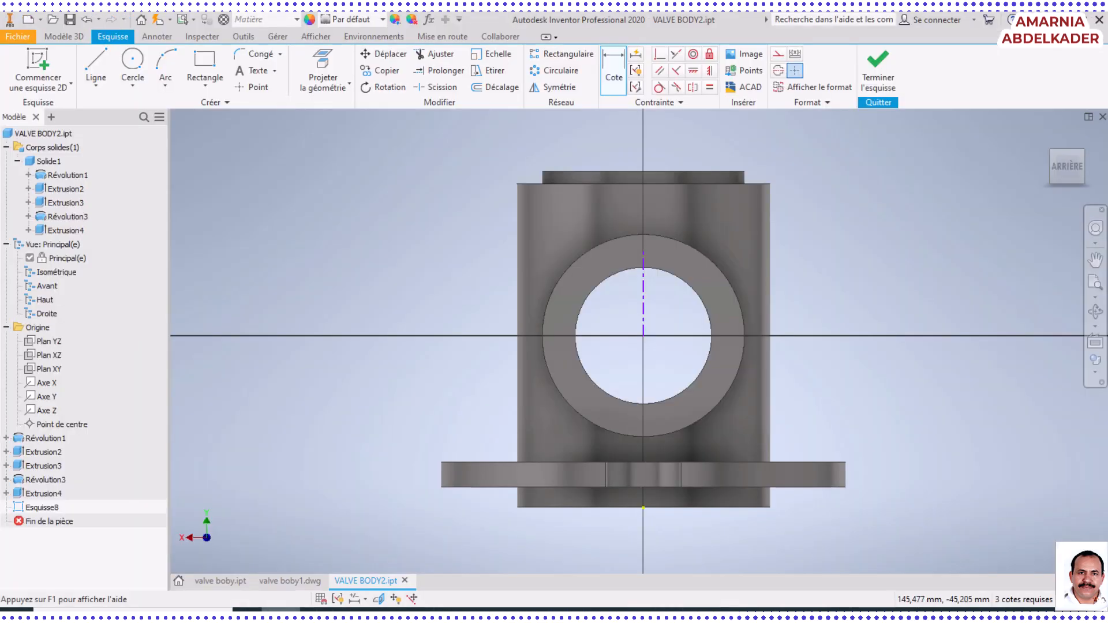
{"action": "left_click", "coordinate": [644, 316]}
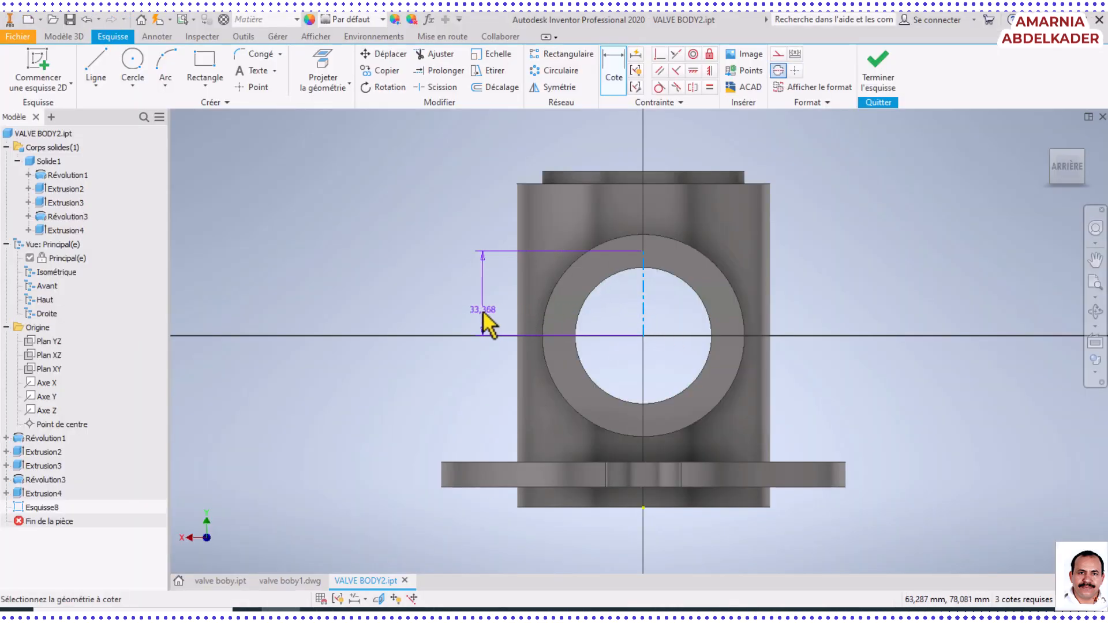
{"action": "left_click", "coordinate": [466, 307]}
{"action": "type", "text": "32."}
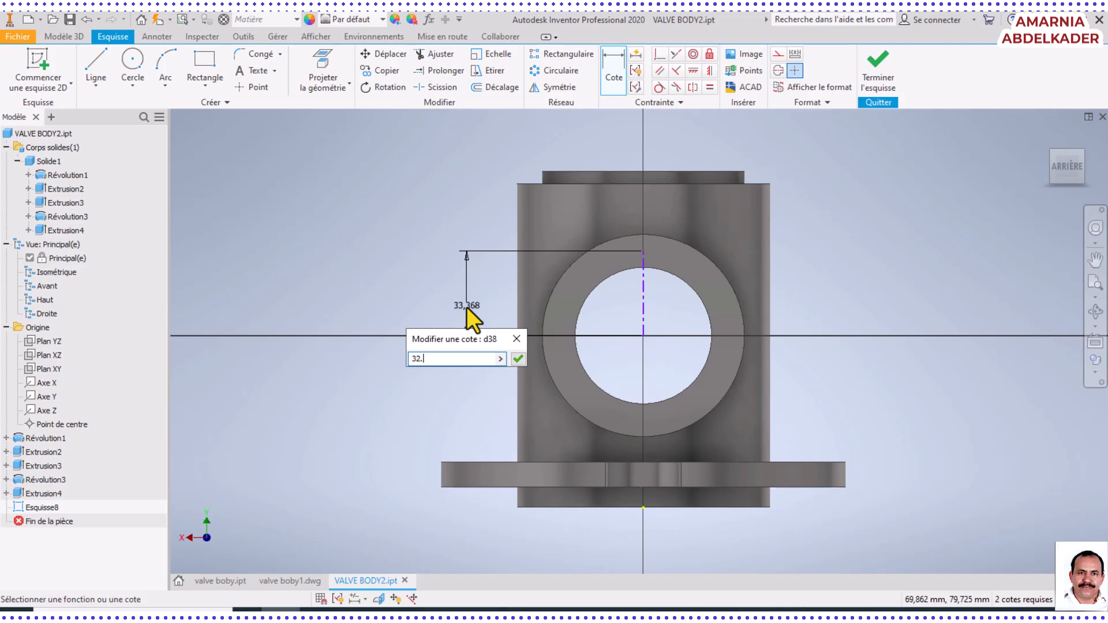
{"action": "type", "text": "5"}
{"action": "key", "text": "Return"}
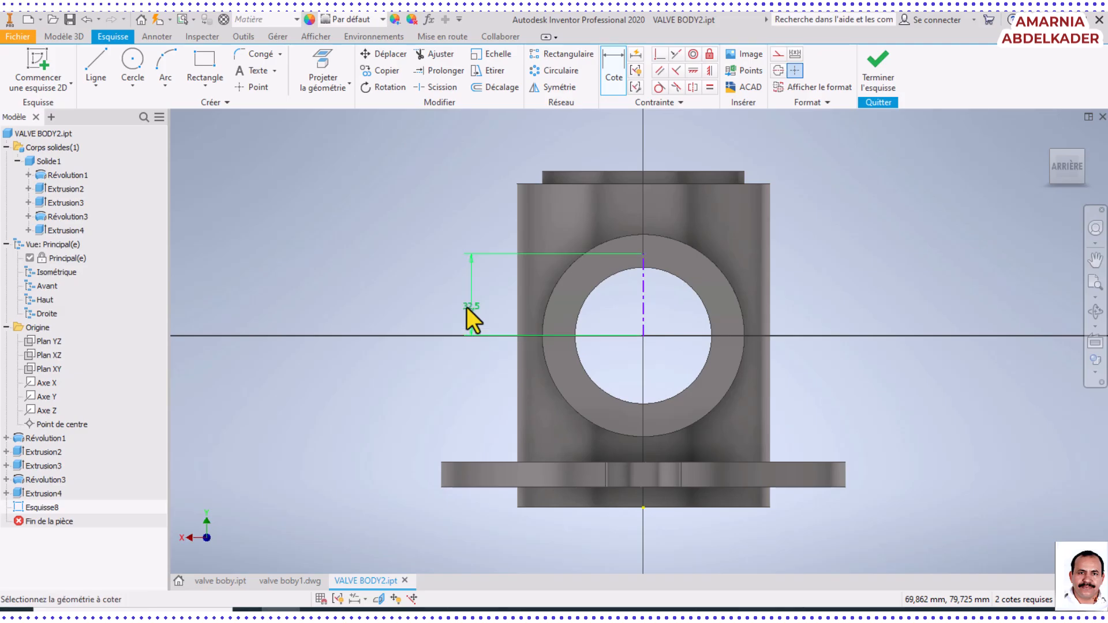
Start a tapped Hole feature and set its thread to the ANSI metric M profile, size 4, designation M4x0.7, class 6H
{"action": "scroll", "coordinate": [633, 297], "scroll_direction": "up", "scroll_amount": 5}
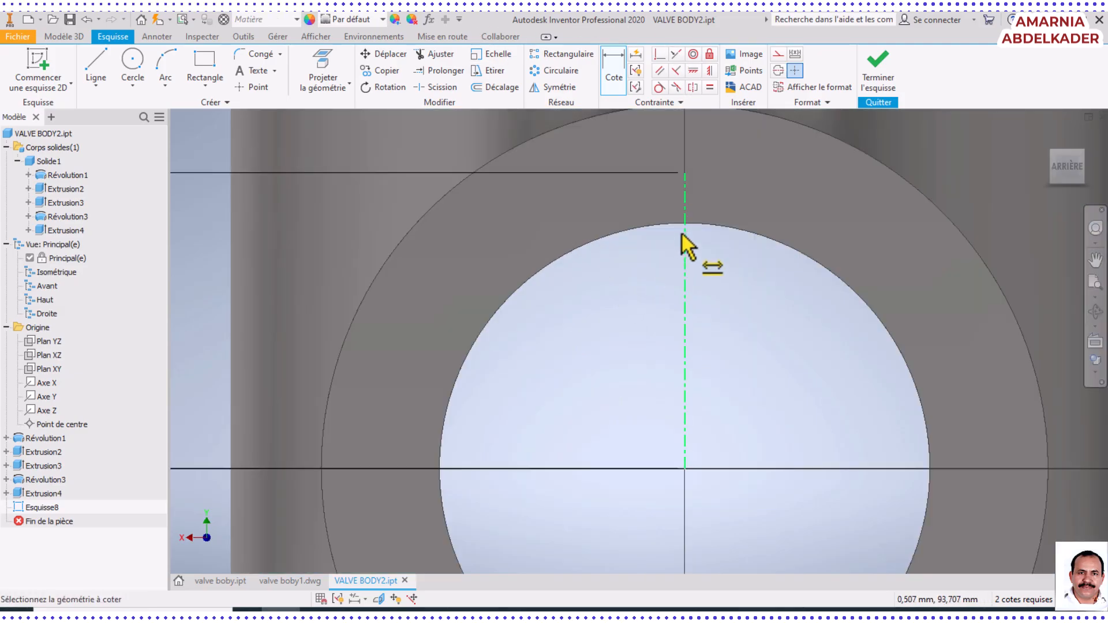
{"action": "middle_click_drag", "start_coordinate": [682, 233], "coordinate": [635, 364]}
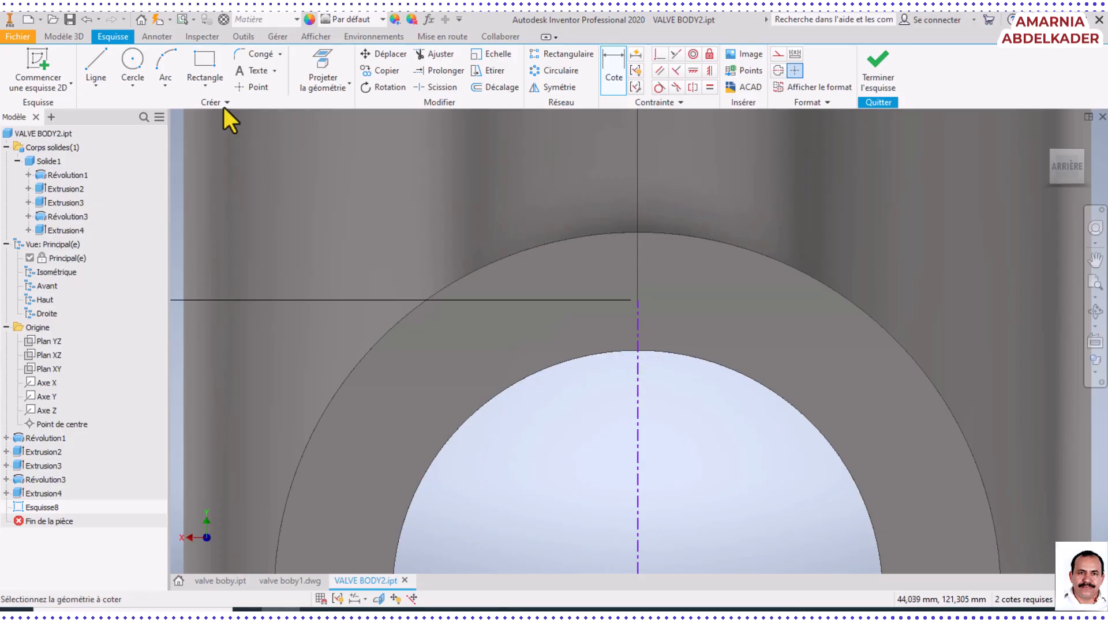
{"action": "left_click", "coordinate": [124, 83]}
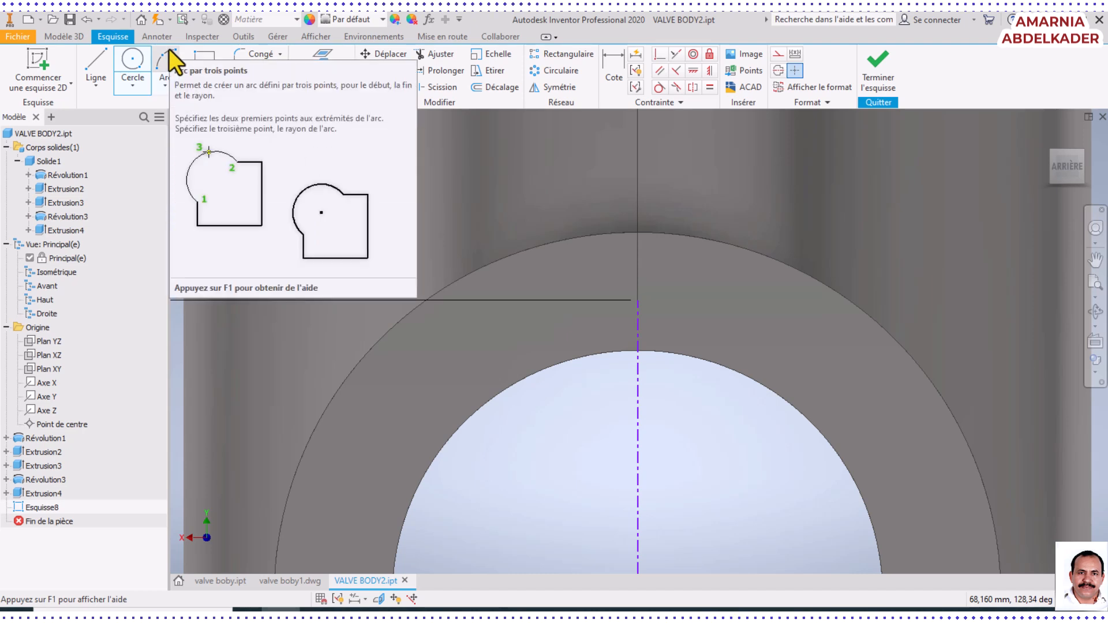
{"action": "left_click", "coordinate": [76, 40]}
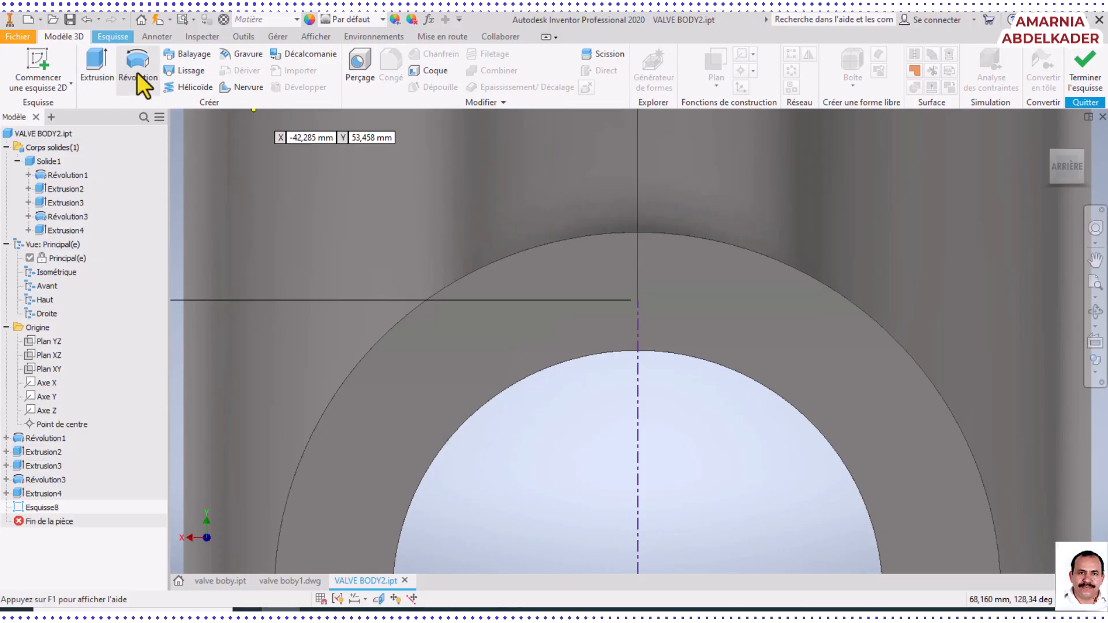
{"action": "left_click", "coordinate": [363, 68]}
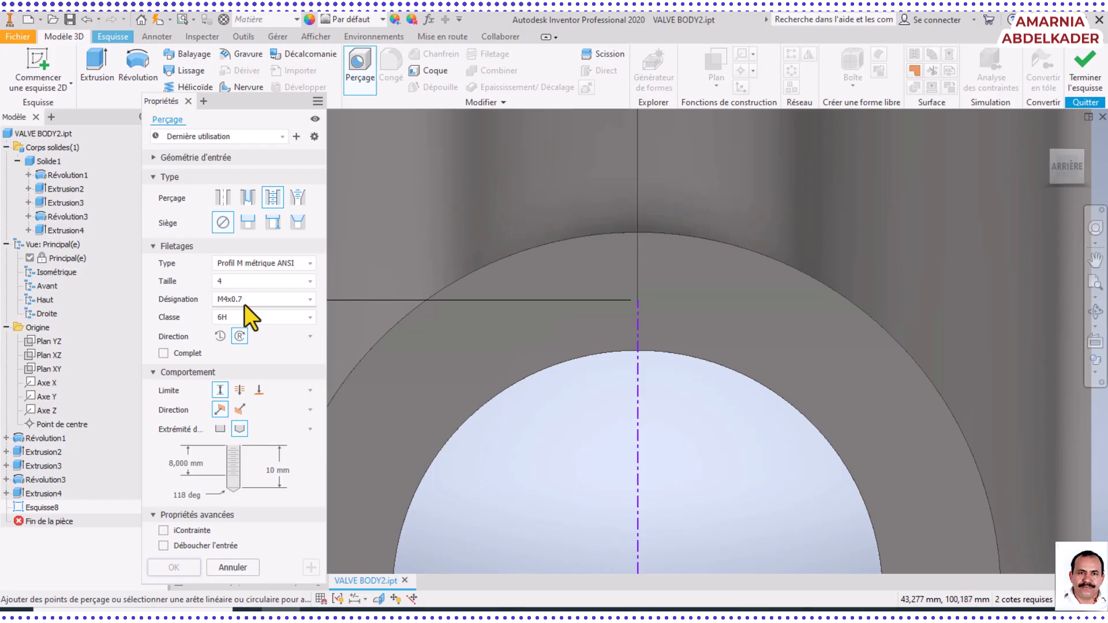
{"action": "left_click", "coordinate": [312, 263]}
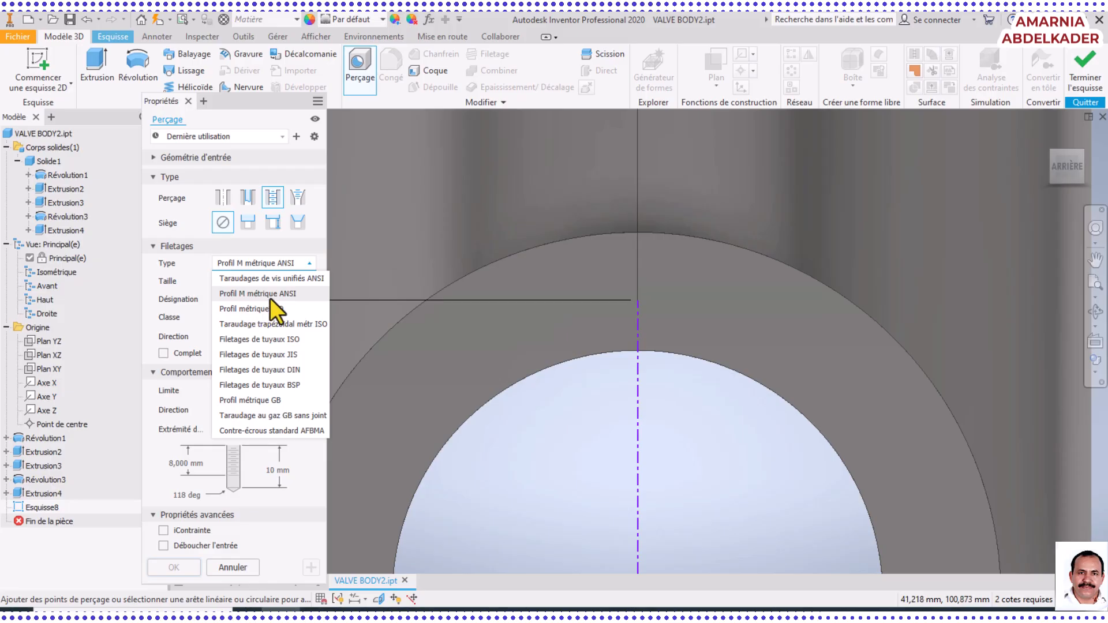
{"action": "left_click", "coordinate": [290, 297]}
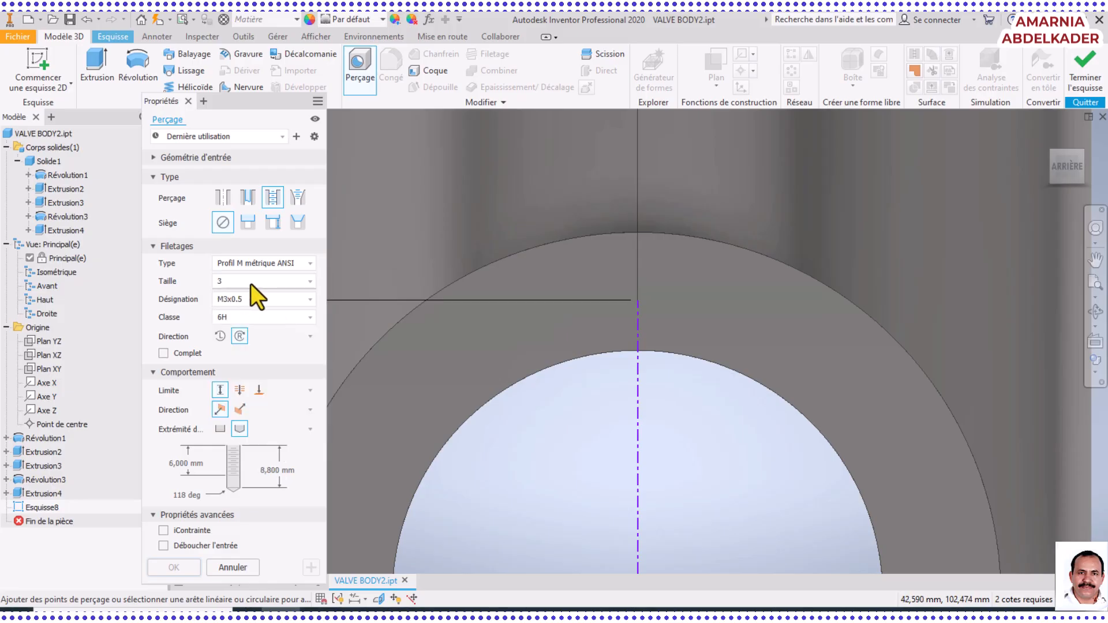
{"action": "left_click", "coordinate": [291, 281]}
{"action": "left_click", "coordinate": [308, 282]}
{"action": "left_click", "coordinate": [307, 283]}
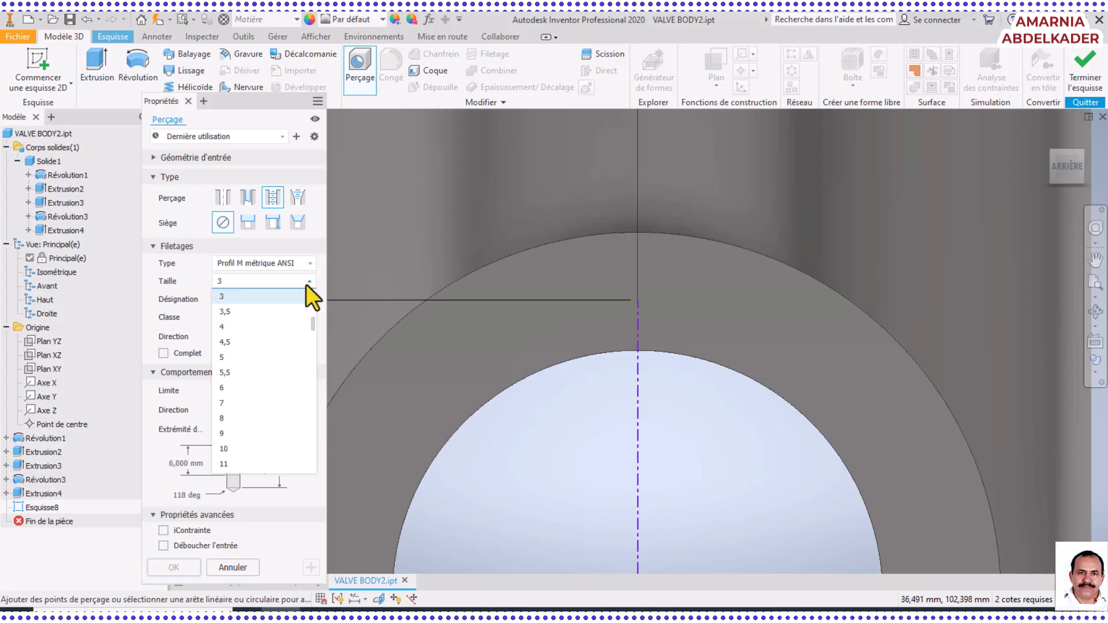
{"action": "left_click", "coordinate": [265, 324]}
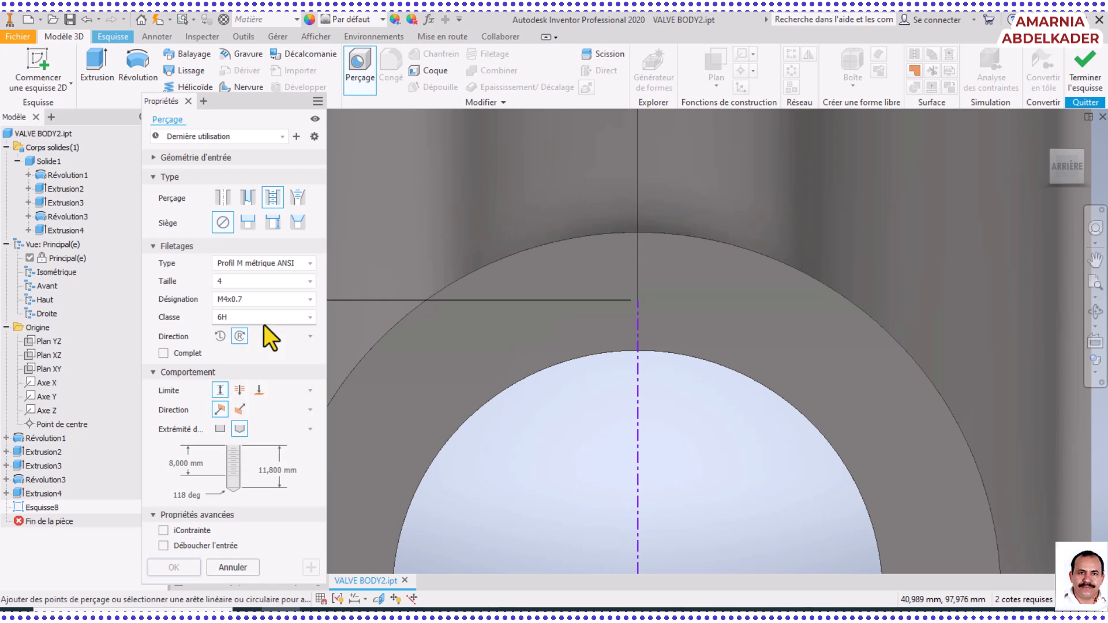
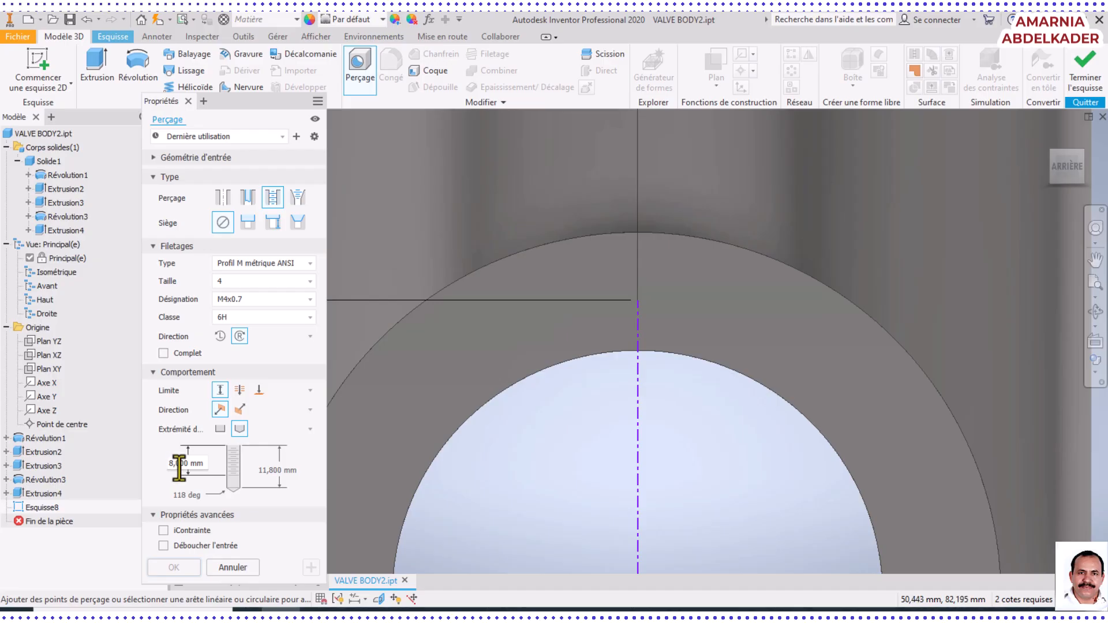
Set the tapped hole's drilling depth to 10 mm, keeping the 8 mm thread depth
{"action": "left_click", "coordinate": [269, 470]}
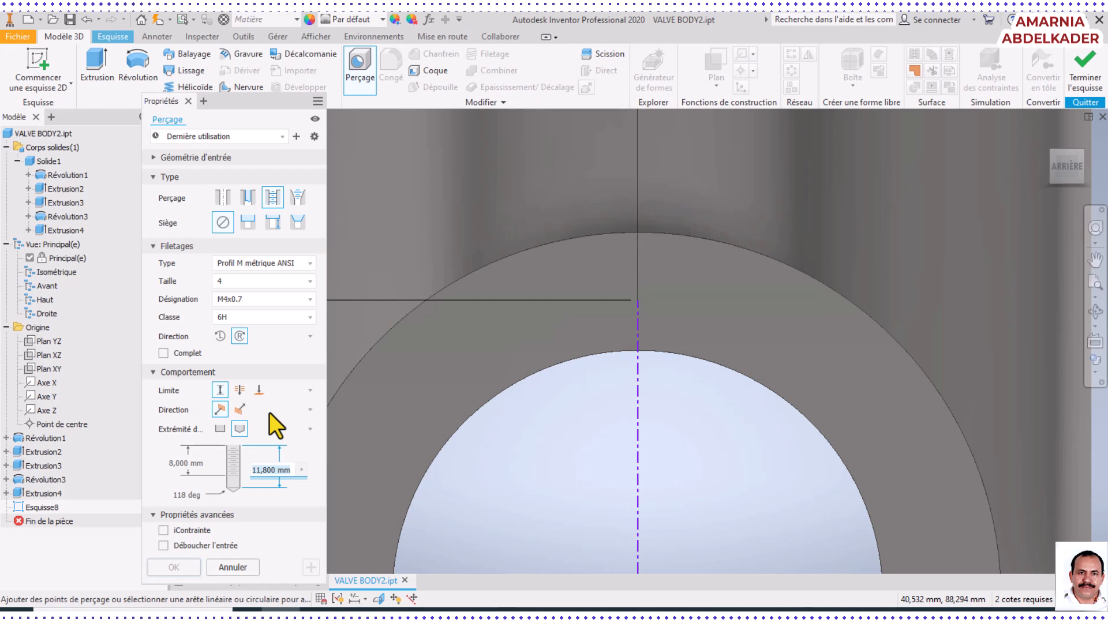
{"action": "type", "text": "10"}
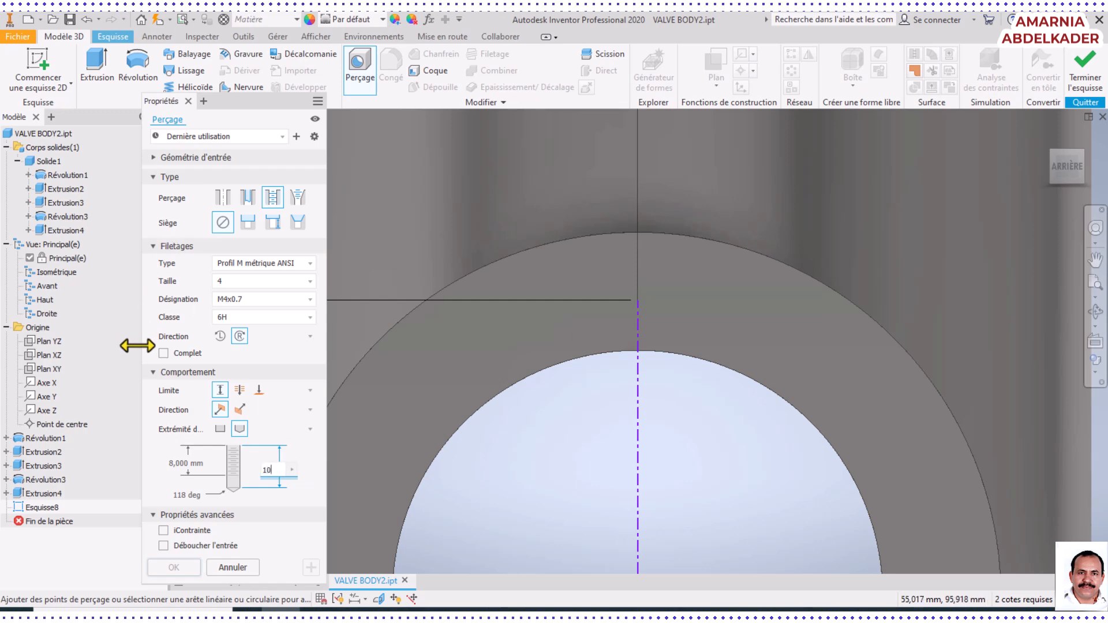
{"action": "left_click", "coordinate": [174, 462]}
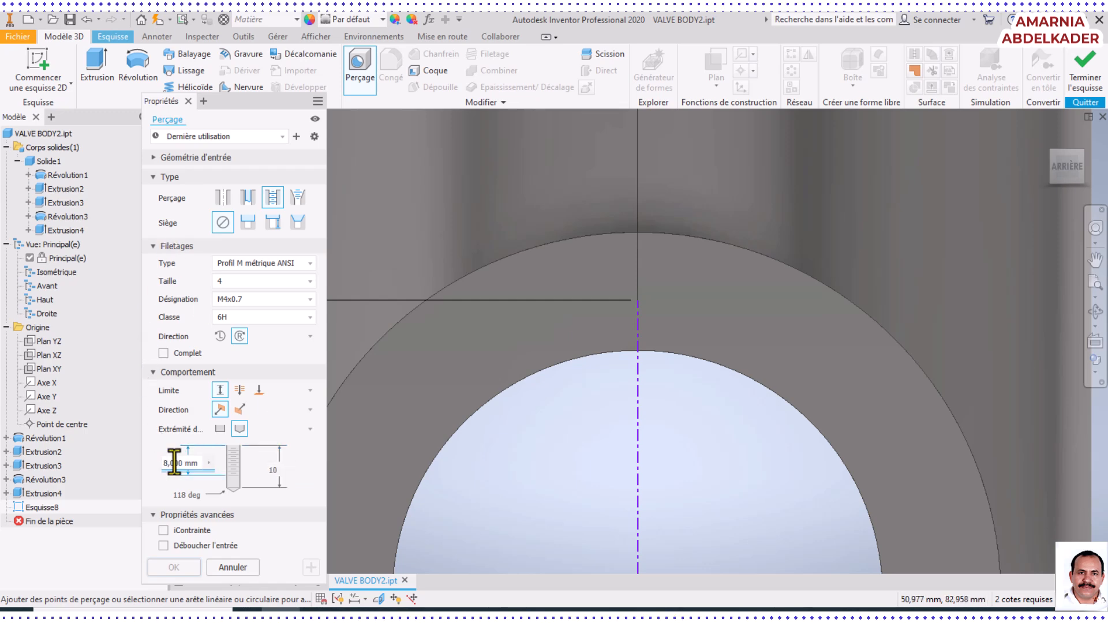
{"action": "left_click", "coordinate": [275, 472]}
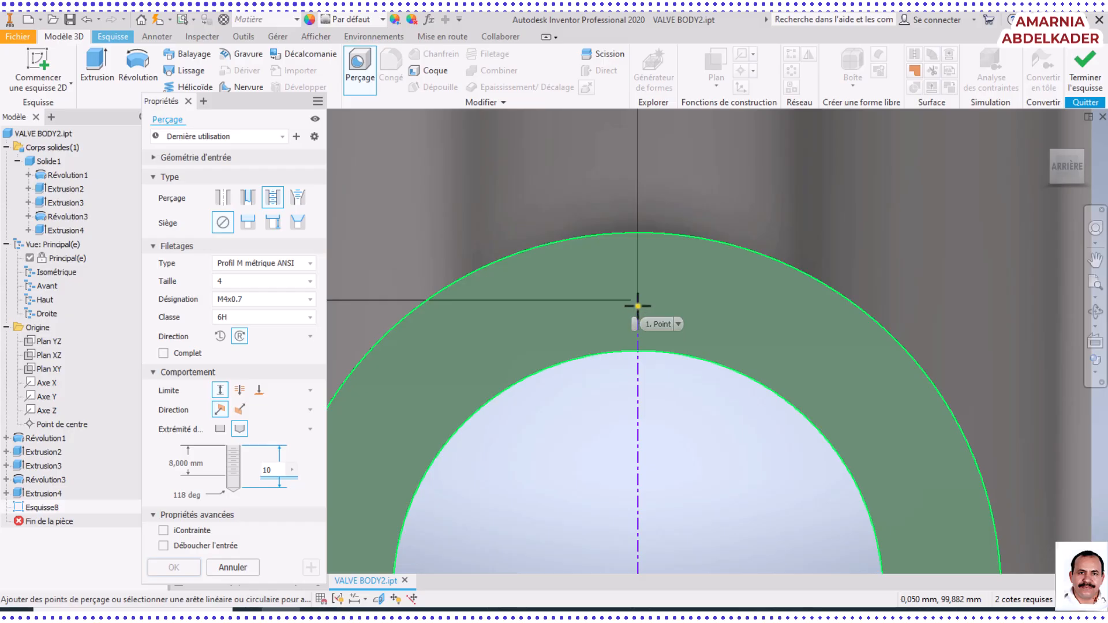
Place the tapped hole at the upper endpoint of the centerline on the side port's ring face and create it
{"action": "scroll", "coordinate": [638, 306], "scroll_direction": "up", "scroll_amount": 3}
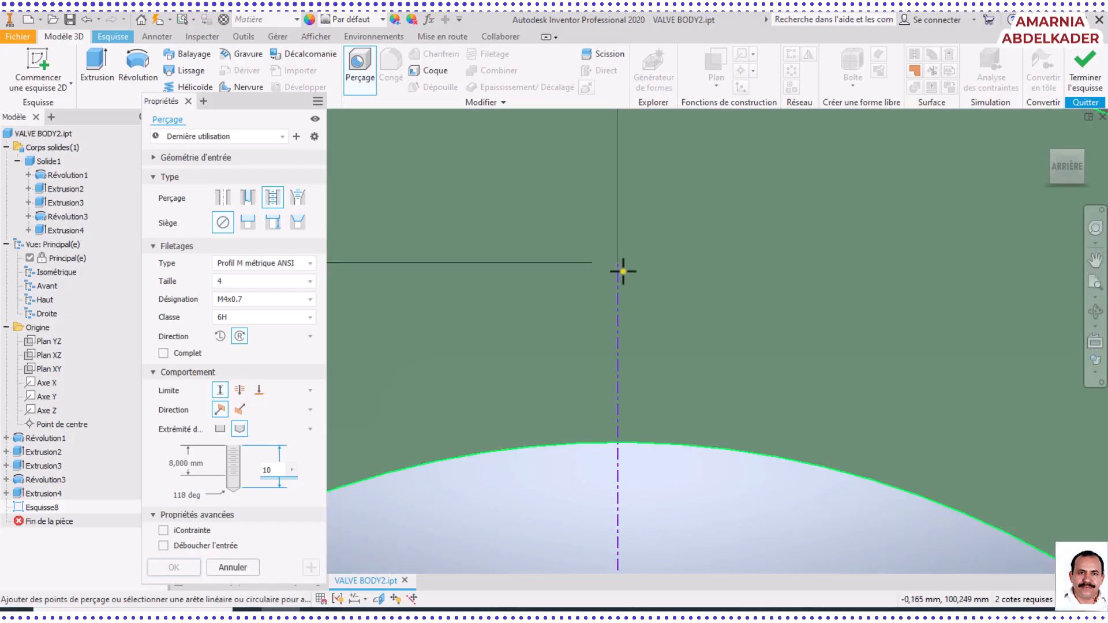
{"action": "left_click", "coordinate": [617, 263]}
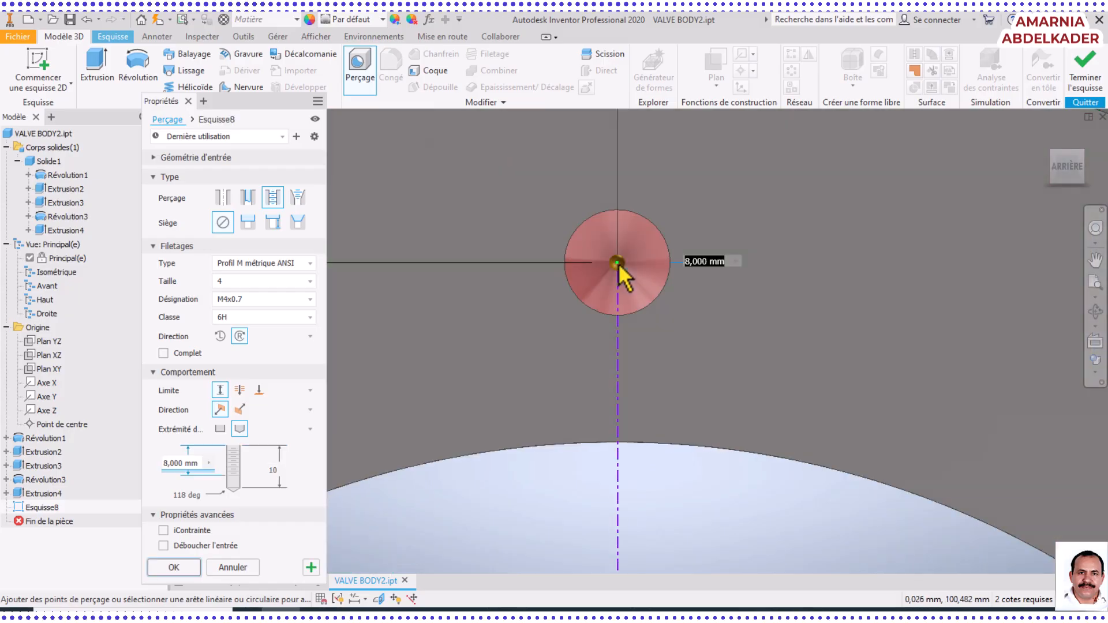
{"action": "scroll", "coordinate": [777, 275], "scroll_direction": "down", "scroll_amount": 4}
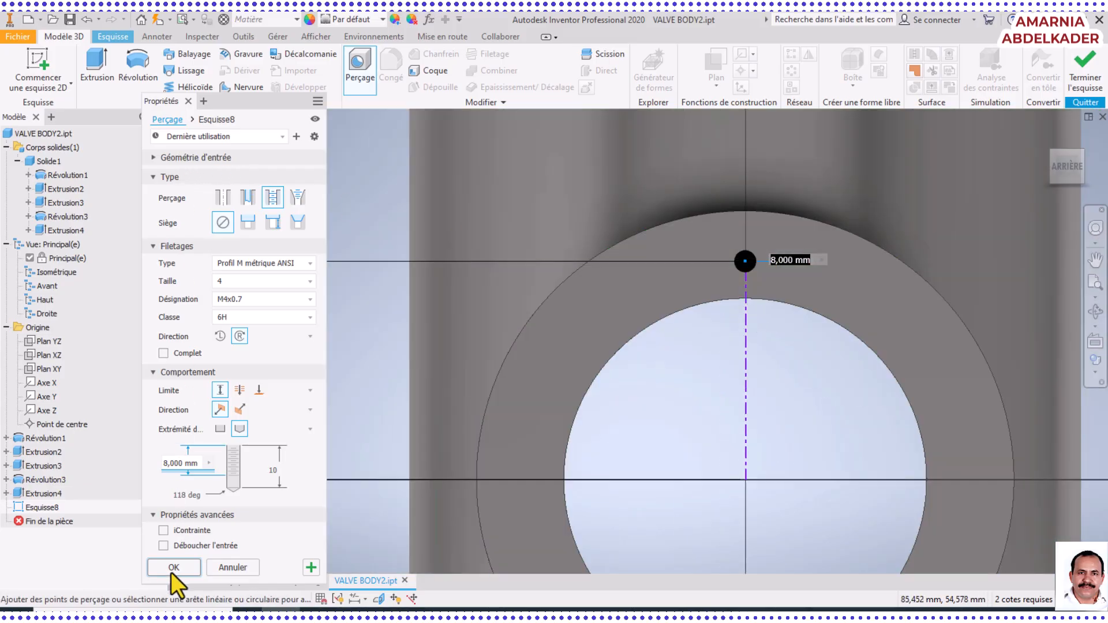
{"action": "left_click", "coordinate": [171, 568]}
Examine the new tapped hole on the side port's ring face up close
{"action": "scroll", "coordinate": [752, 366], "scroll_direction": "down", "scroll_amount": 6}
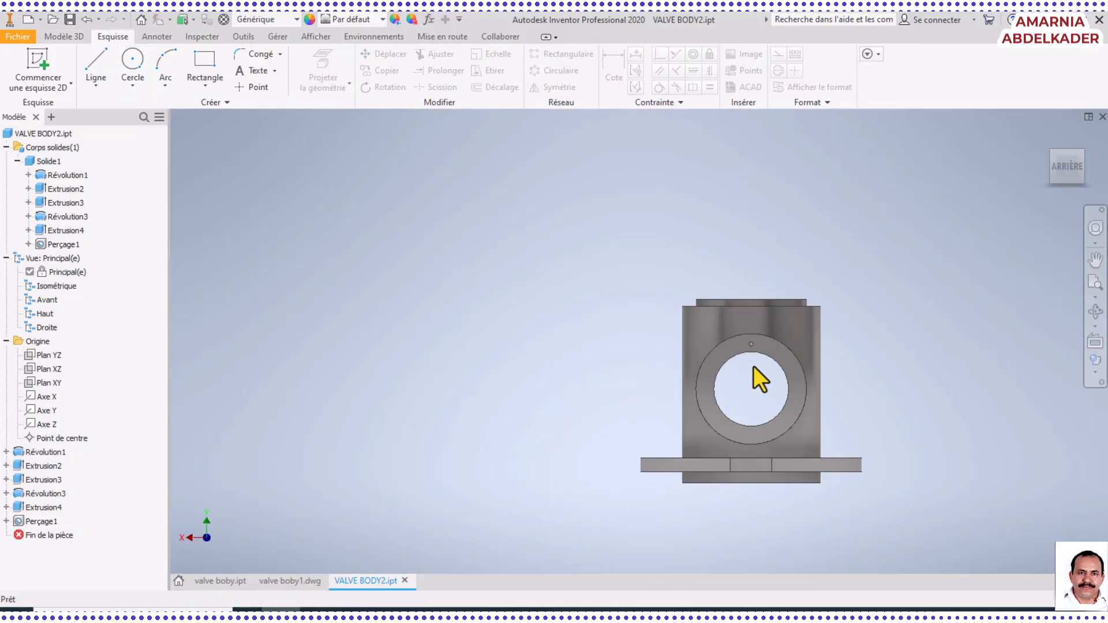
{"action": "scroll", "coordinate": [731, 320], "scroll_direction": "up", "scroll_amount": 8}
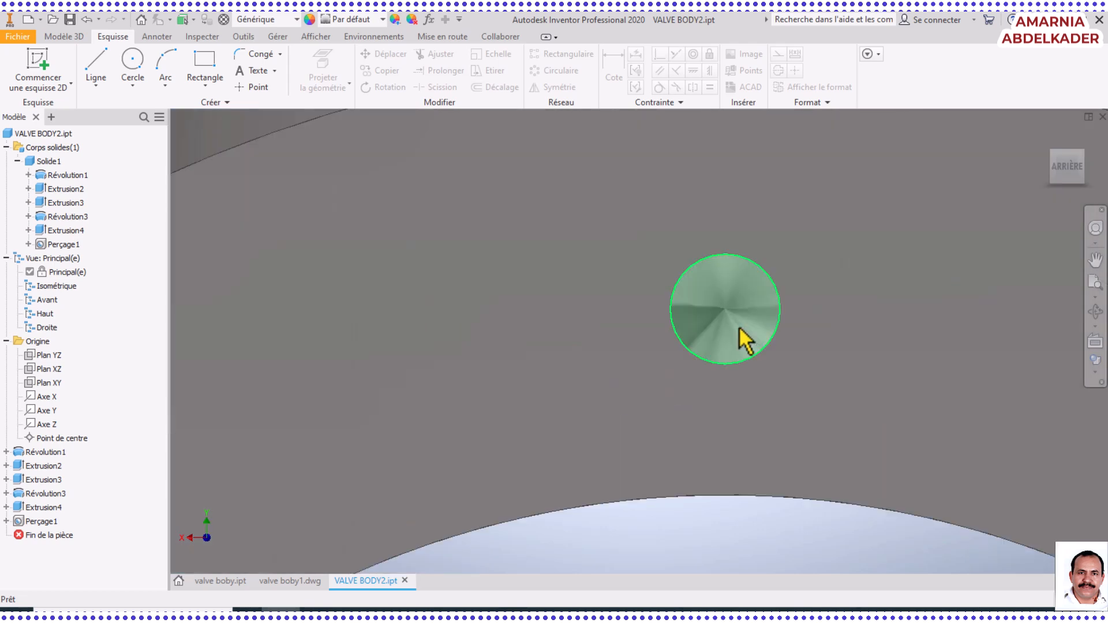
{"action": "scroll", "coordinate": [741, 358], "scroll_direction": "down", "scroll_amount": 2}
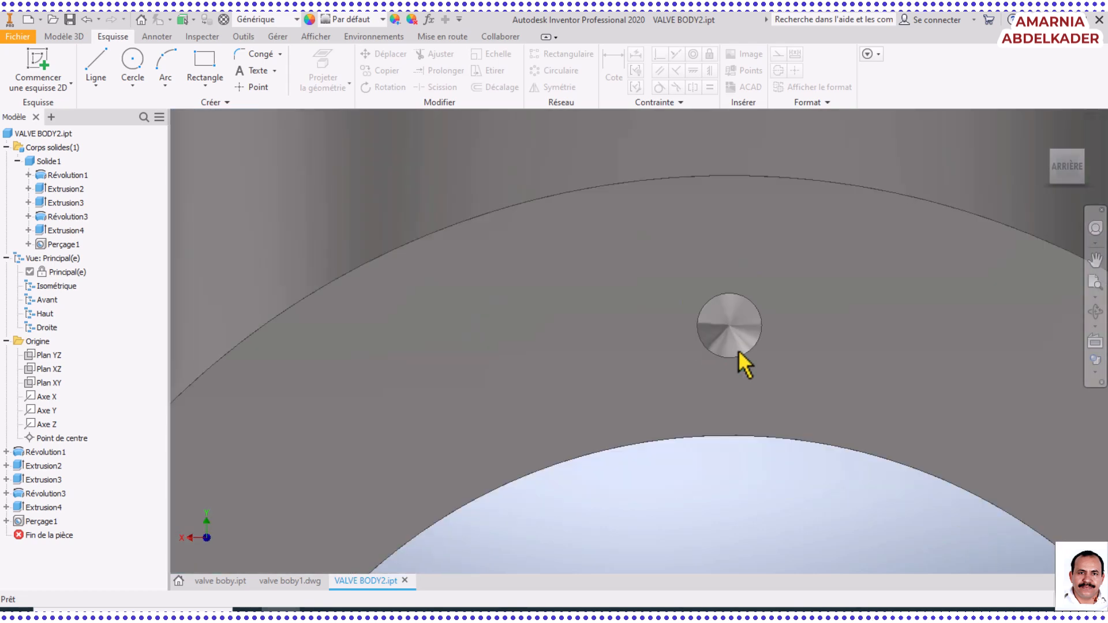
{"action": "middle_click_drag", "start_coordinate": [738, 350], "coordinate": [633, 279]}
{"action": "scroll", "coordinate": [633, 280], "scroll_direction": "up", "scroll_amount": 5}
{"action": "scroll", "coordinate": [633, 280], "scroll_direction": "down", "scroll_amount": 6}
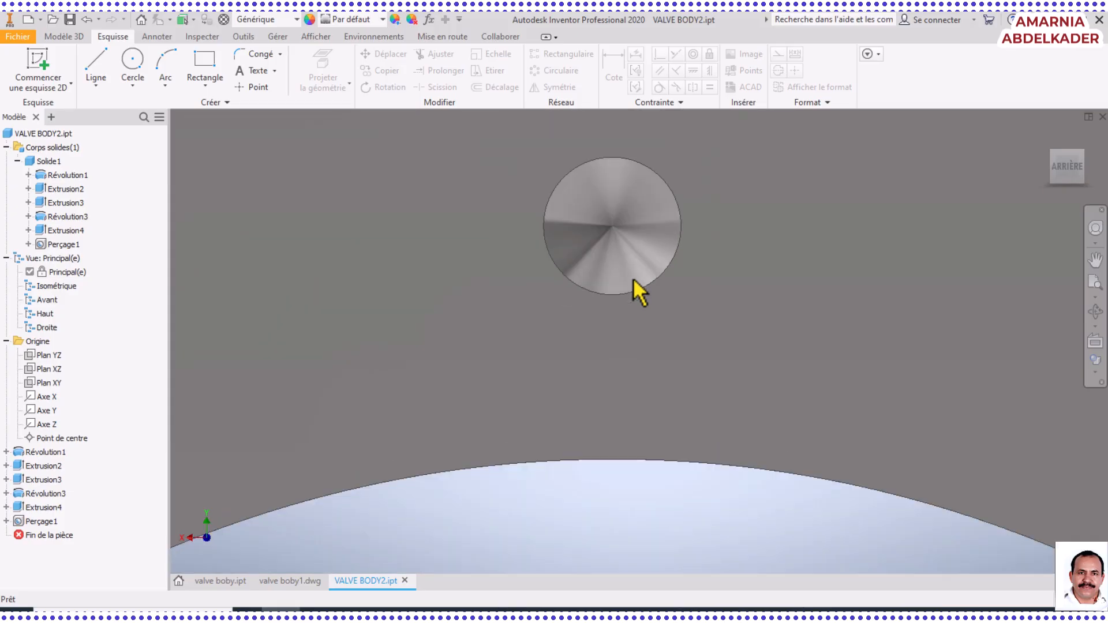
{"action": "scroll", "coordinate": [633, 280], "scroll_direction": "down", "scroll_amount": 4}
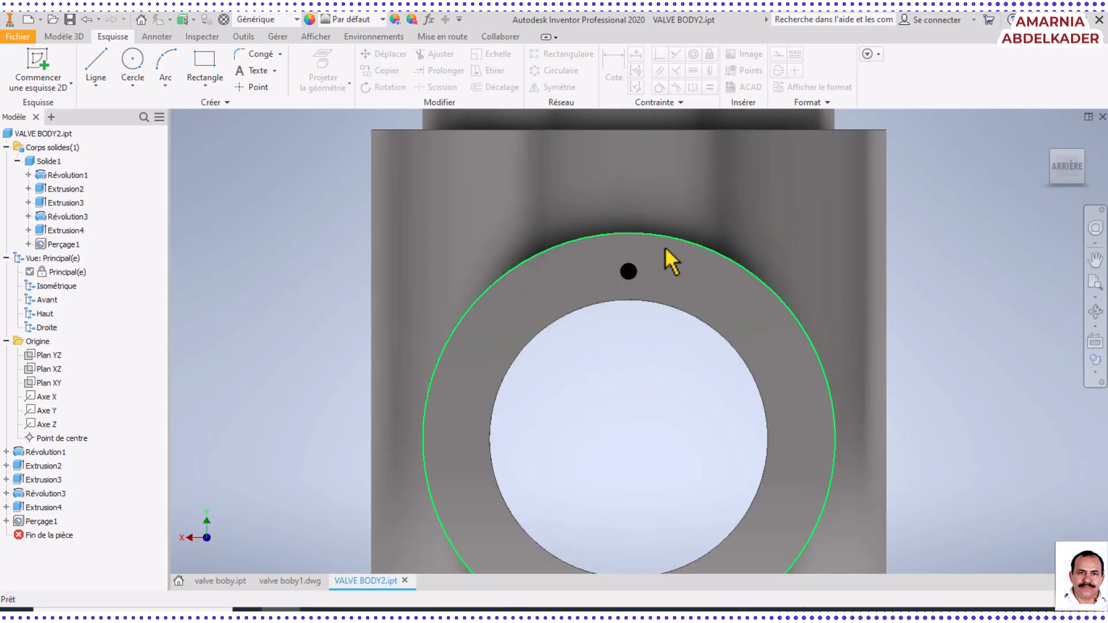
Try a circular pattern of the tapped hole together with the side port extrusion, 4 occurrences over 360 deg about the port bore's axis
{"action": "left_click", "coordinate": [61, 36]}
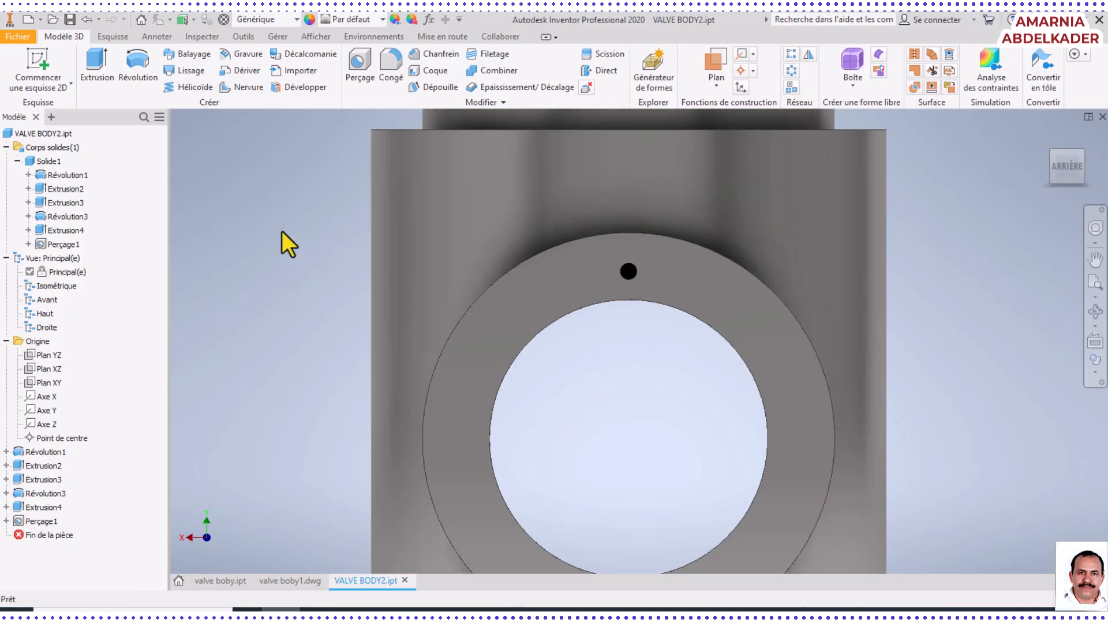
{"action": "left_click", "coordinate": [112, 37]}
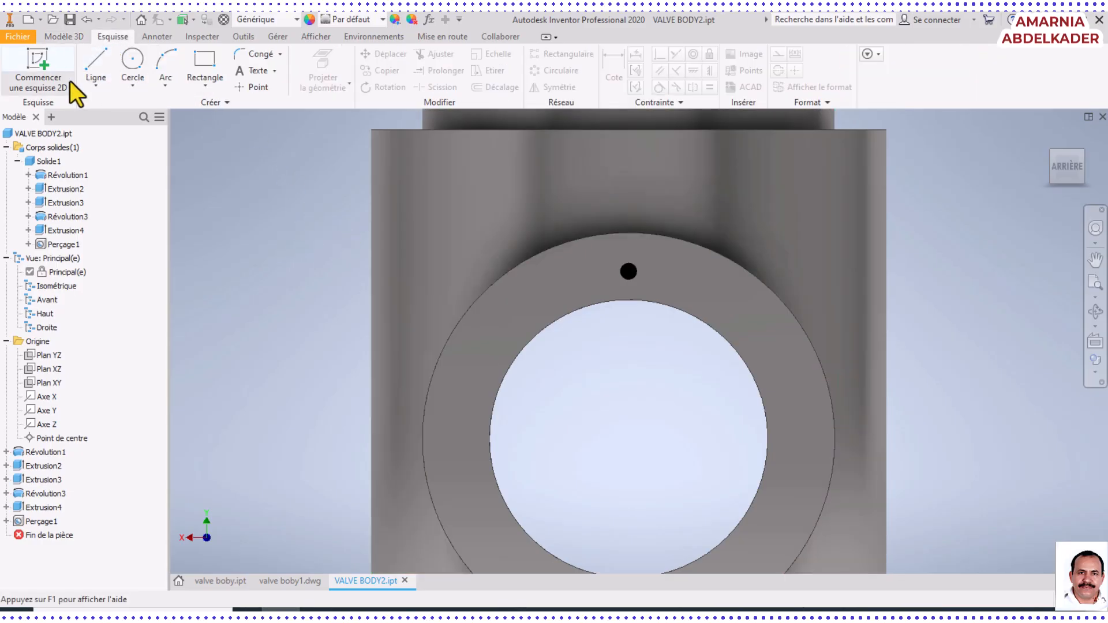
{"action": "left_click", "coordinate": [64, 36]}
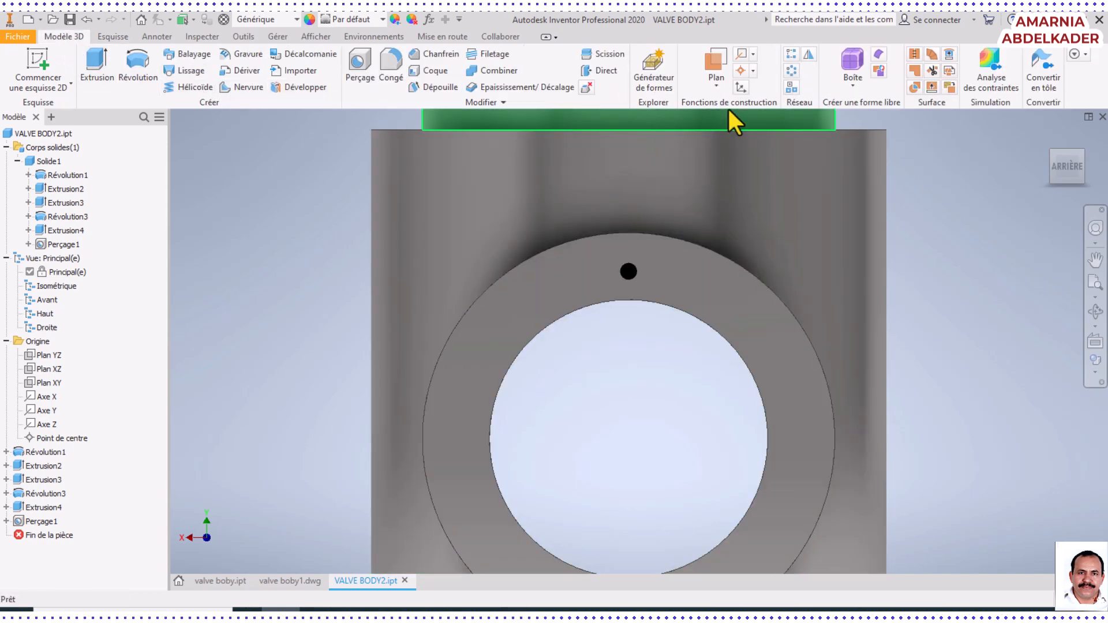
{"action": "left_click", "coordinate": [791, 71]}
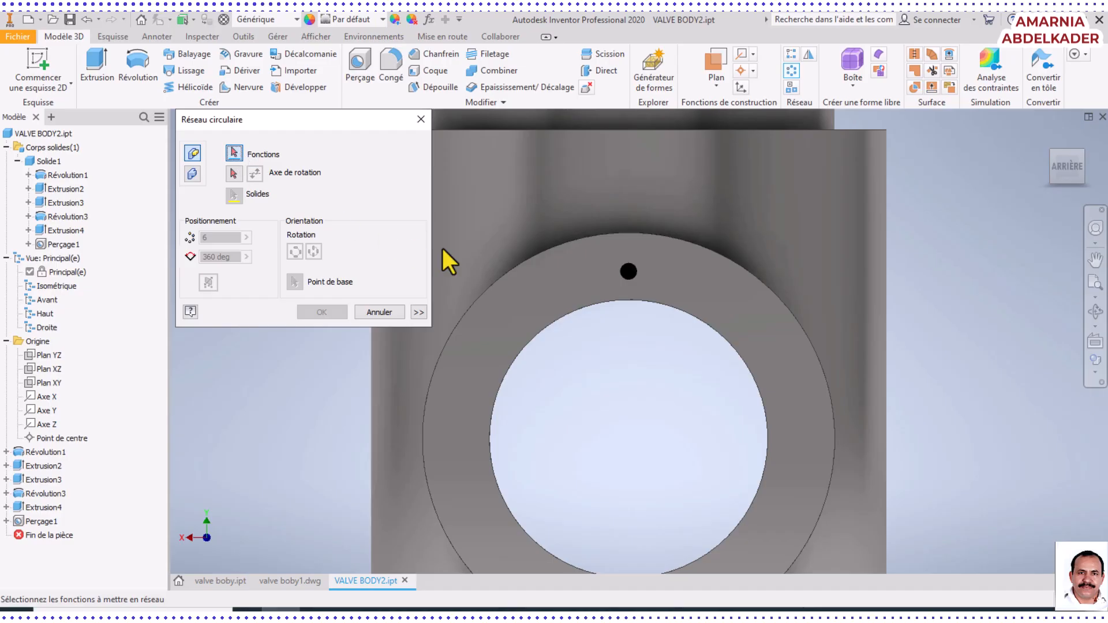
{"action": "left_click", "coordinate": [629, 272]}
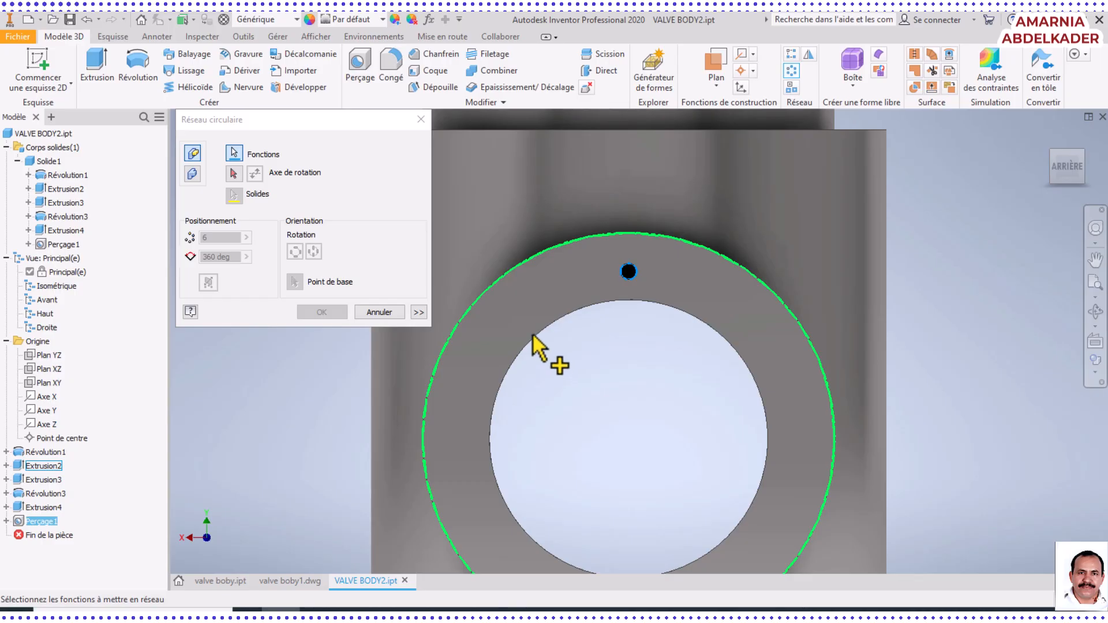
{"action": "left_click", "coordinate": [487, 305]}
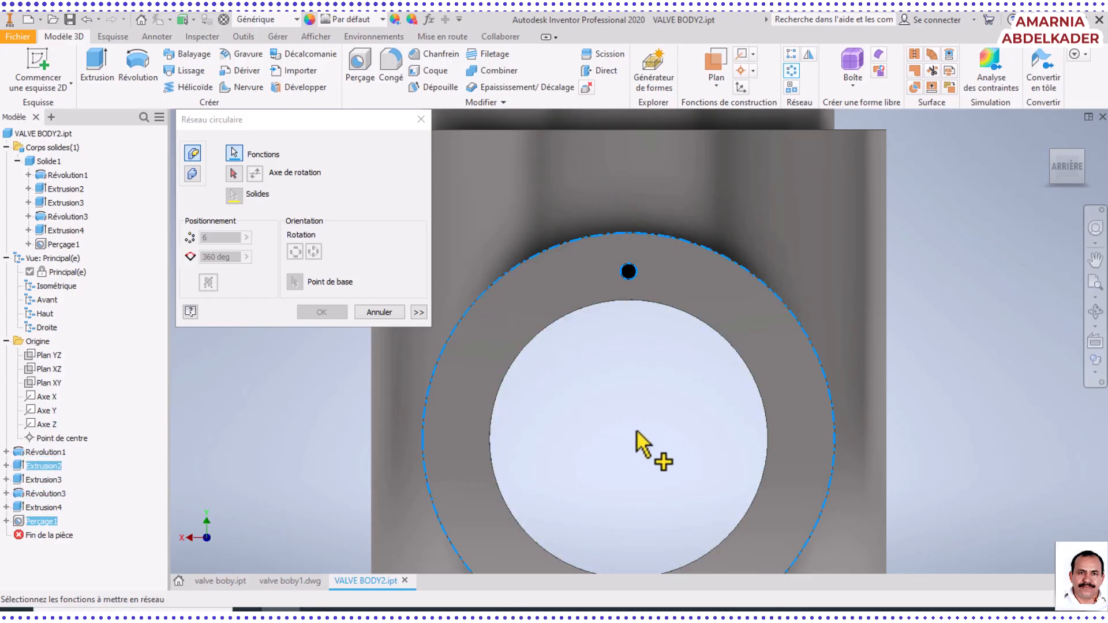
{"action": "middle_click_drag", "start_coordinate": [617, 426], "coordinate": [618, 282]}
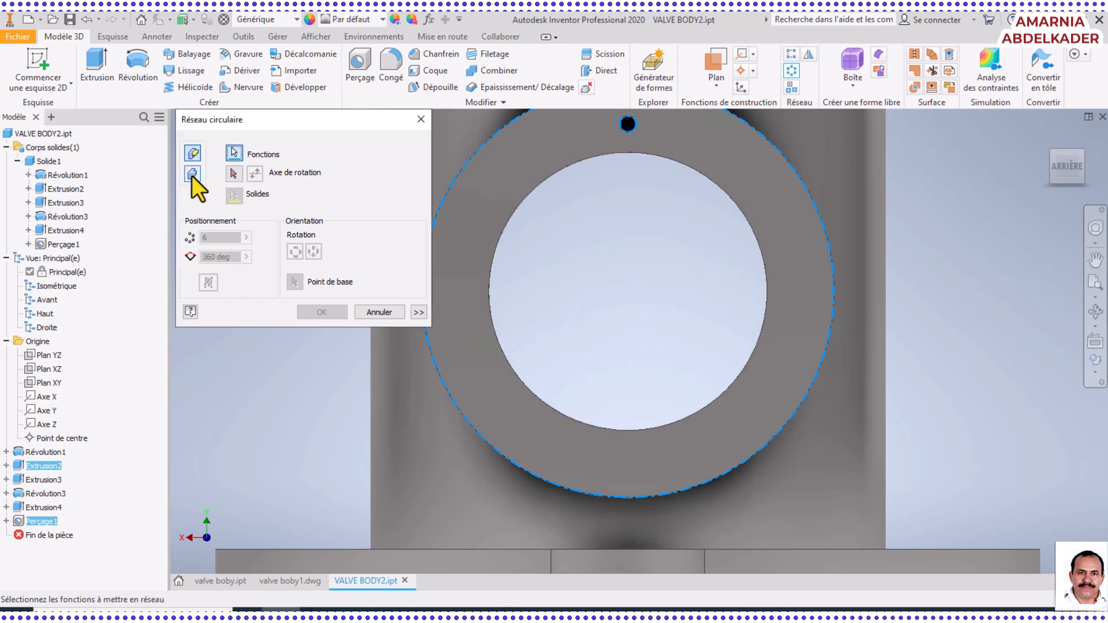
{"action": "left_click", "coordinate": [234, 173]}
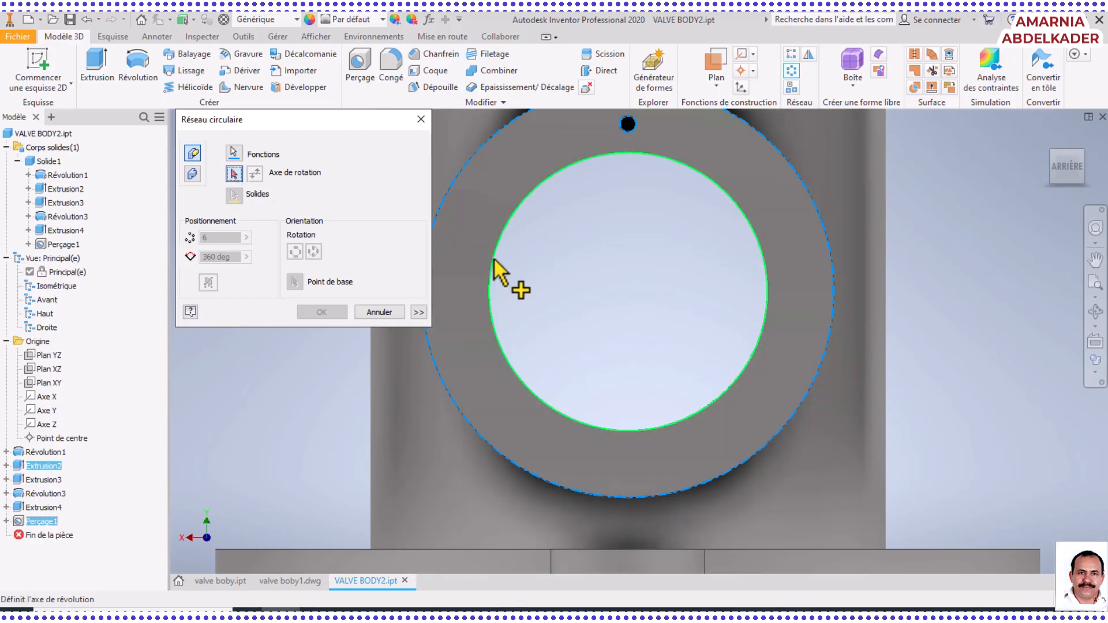
{"action": "left_click", "coordinate": [494, 261]}
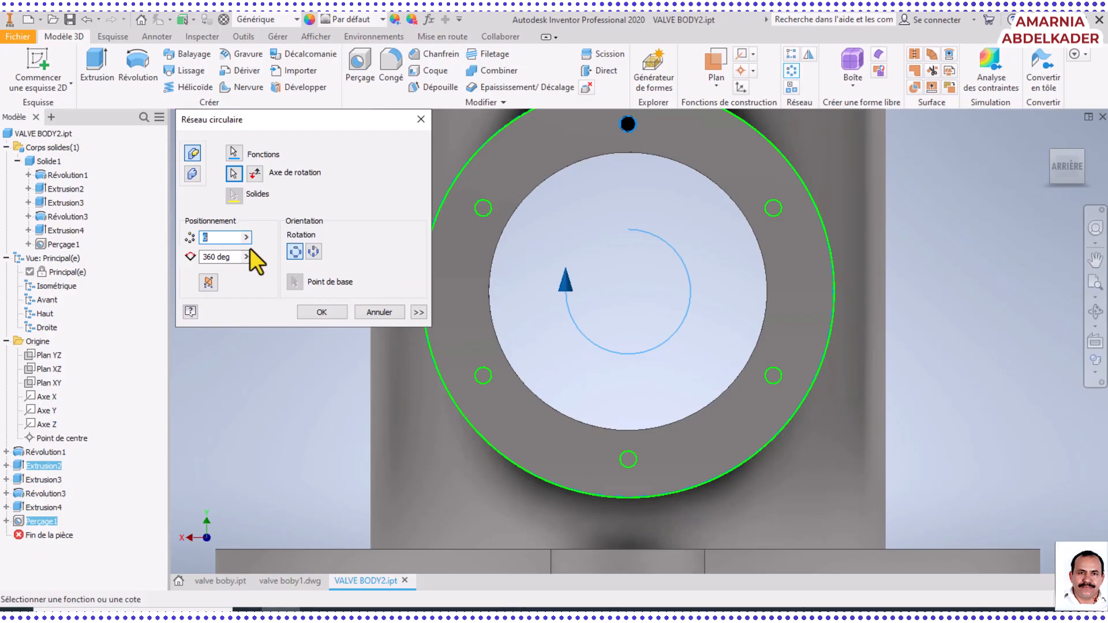
{"action": "type", "text": "5"}
{"action": "type", "text": "4"}
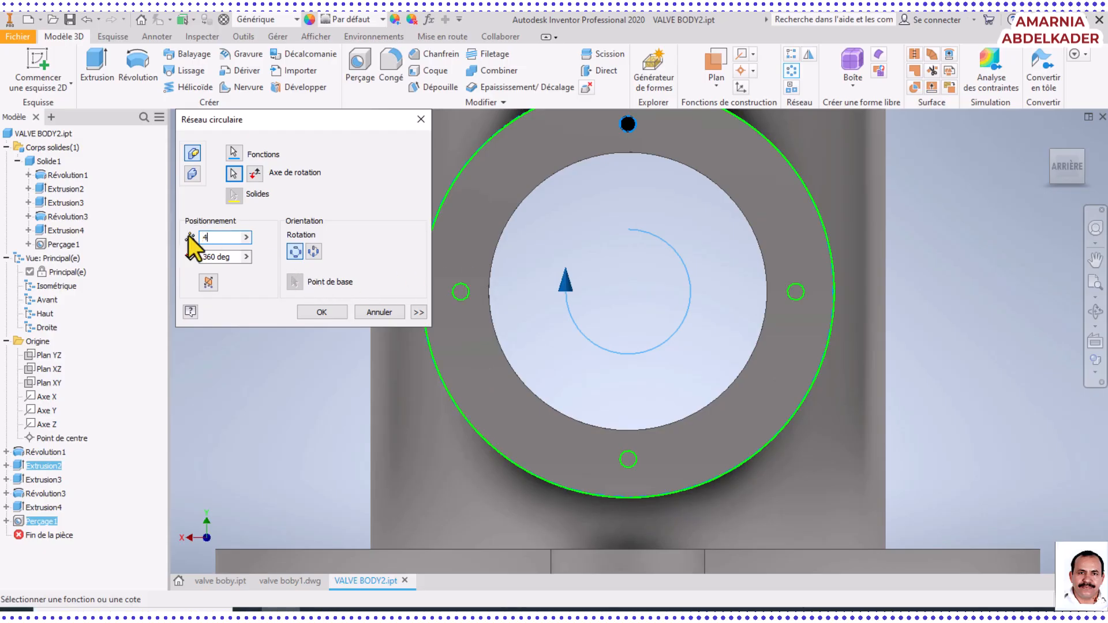
{"action": "left_click", "coordinate": [321, 312]}
Check the patterned side port in an isometric view and undo the circular pattern
{"action": "scroll", "coordinate": [694, 358], "scroll_direction": "up", "scroll_amount": 2}
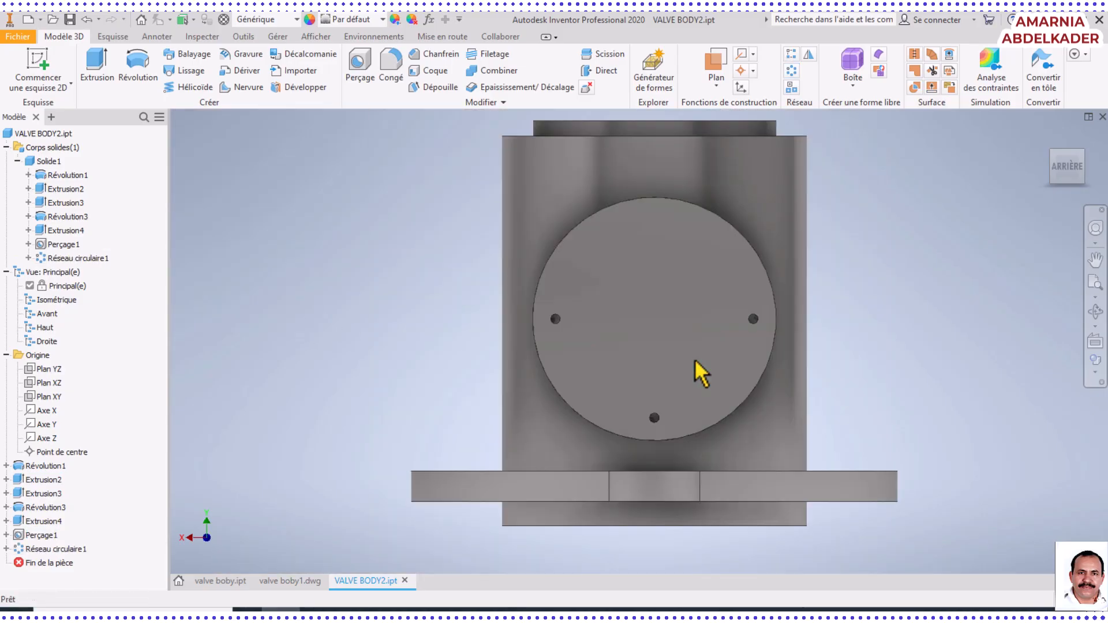
{"action": "middle_click_drag", "start_coordinate": [851, 347], "coordinate": [822, 371]}
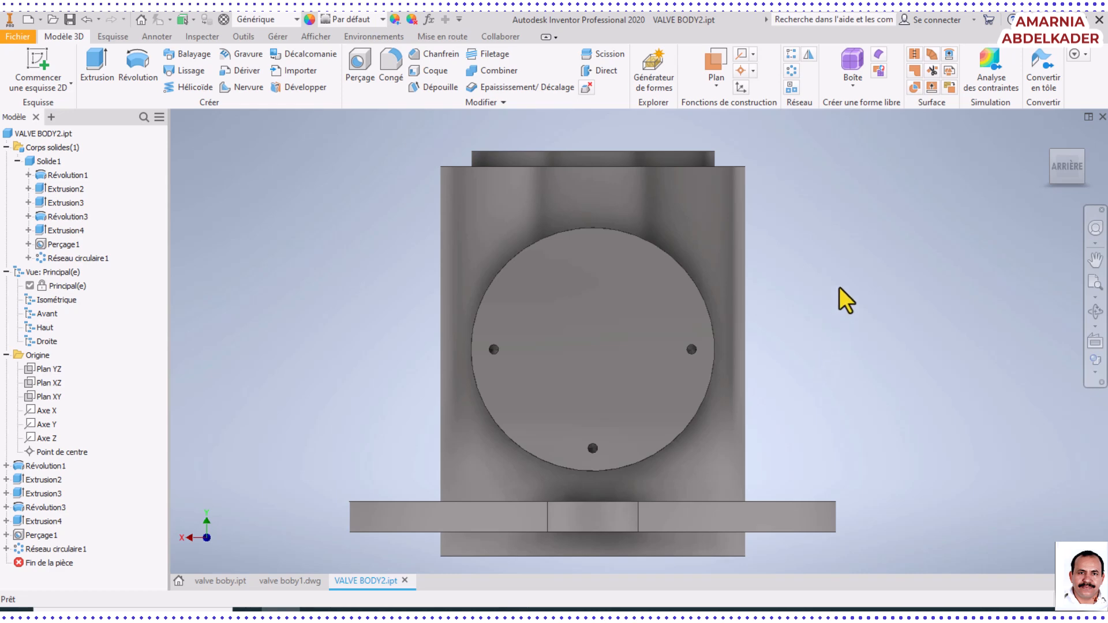
{"action": "left_click", "coordinate": [1082, 152]}
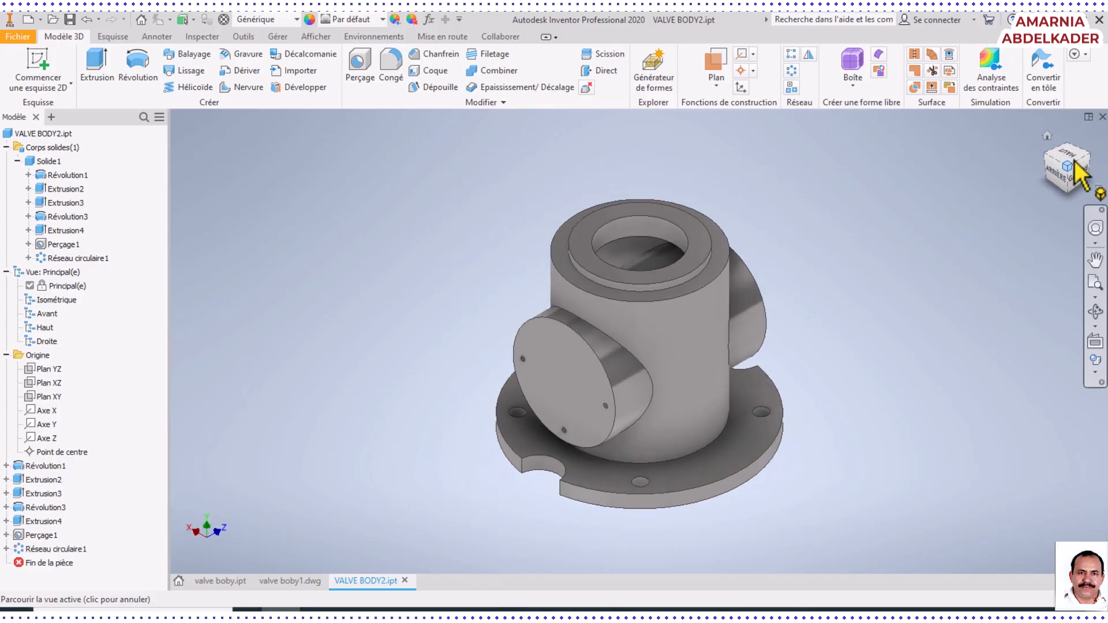
{"action": "middle_click_drag", "start_coordinate": [859, 321], "coordinate": [815, 338]}
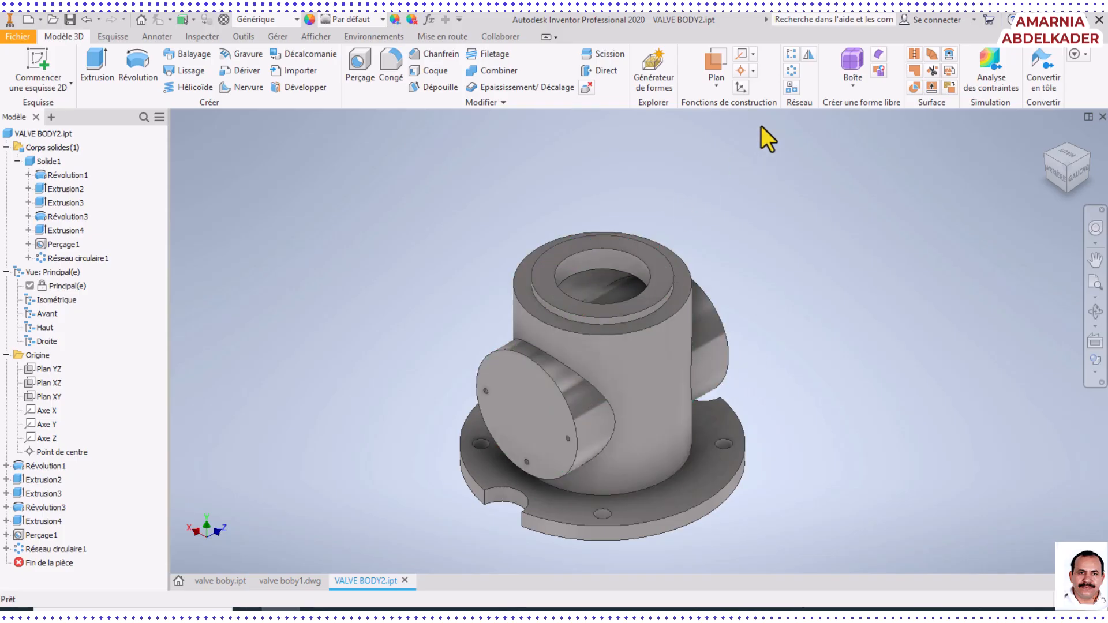
{"action": "left_click", "coordinate": [86, 18]}
{"action": "middle_click_drag", "start_coordinate": [596, 389], "coordinate": [664, 326]}
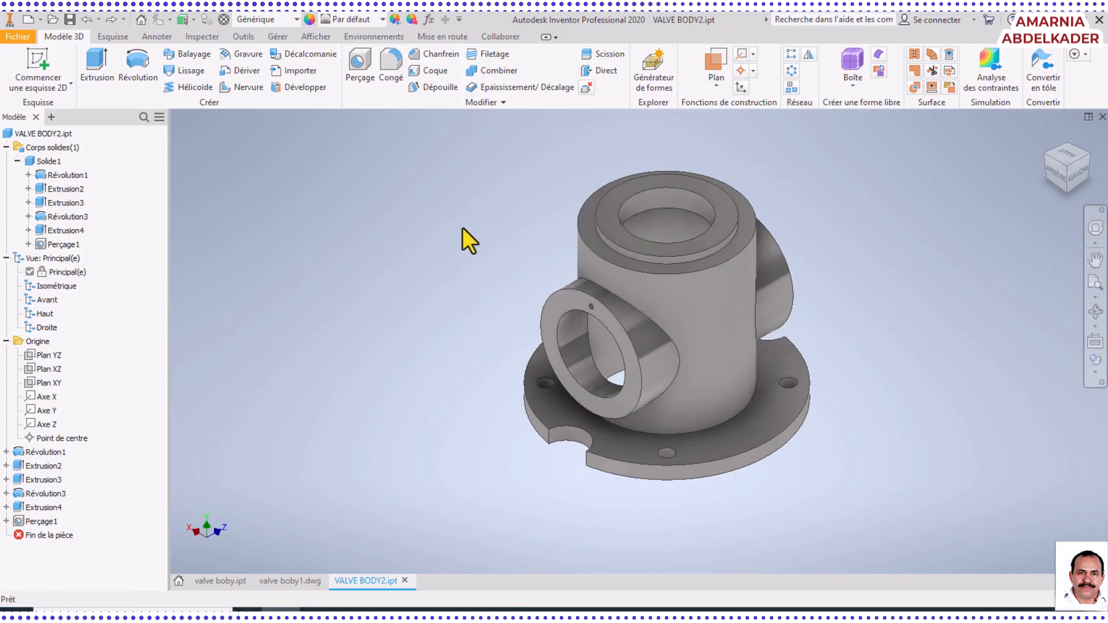
Create a circular pattern of only the tapped hole, with 4 occurrences over 360 deg about the side port bore's axis
{"action": "left_click", "coordinate": [791, 71]}
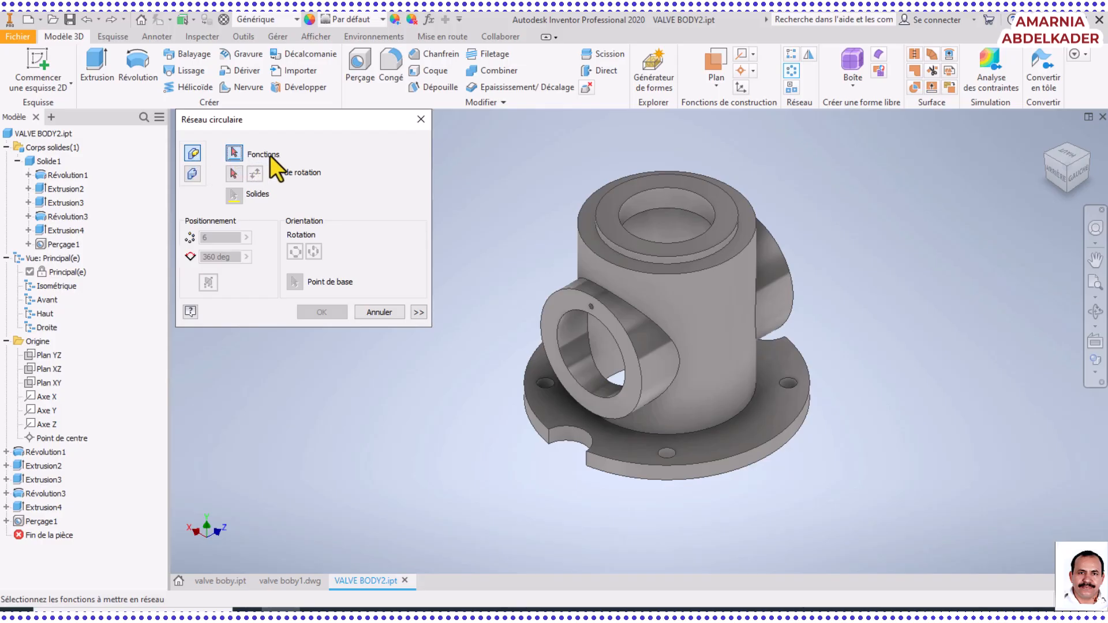
{"action": "left_click", "coordinate": [32, 521]}
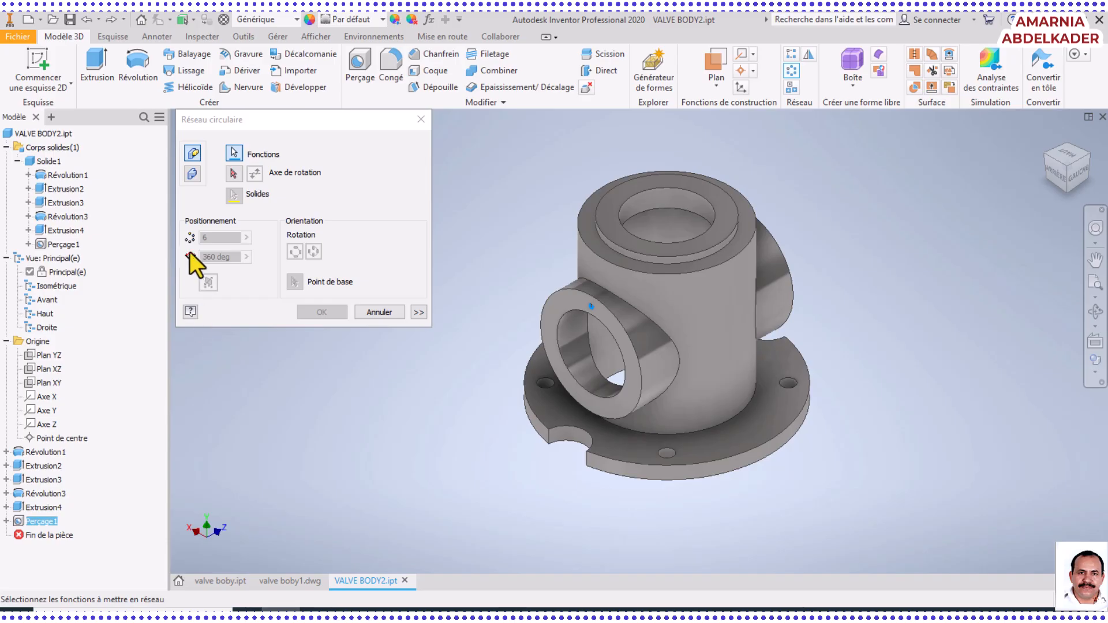
{"action": "left_click", "coordinate": [233, 174]}
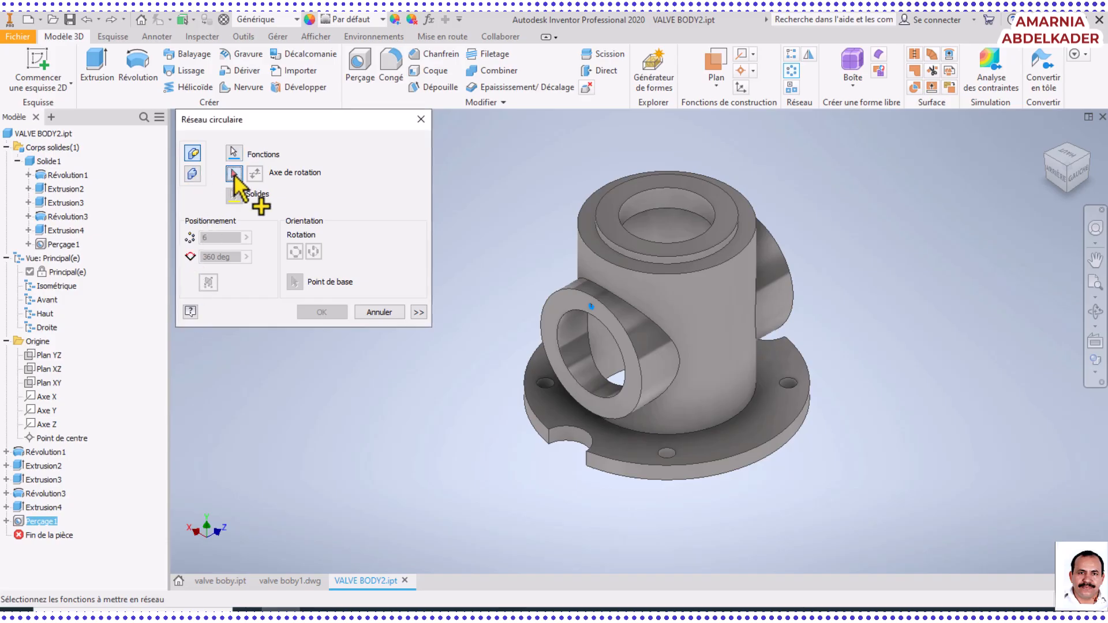
{"action": "left_click", "coordinate": [580, 335]}
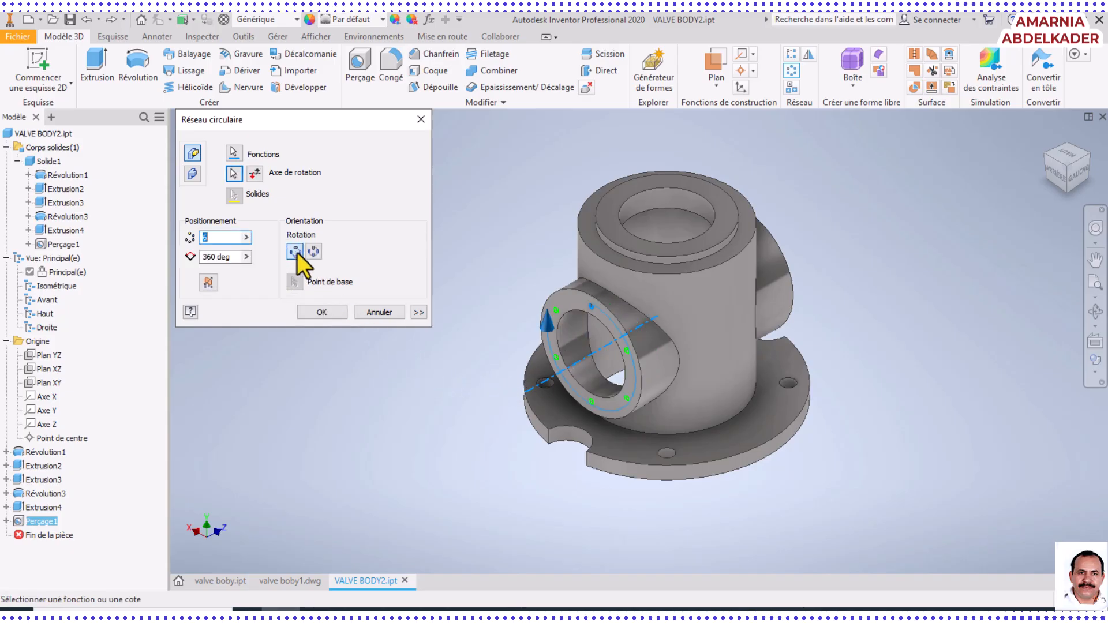
{"action": "type", "text": "4"}
{"action": "left_click", "coordinate": [322, 312]}
Inspect the patterned holes on the side port and the port on the opposite side of the valve body
{"action": "middle_click_drag", "start_coordinate": [541, 373], "coordinate": [556, 362]}
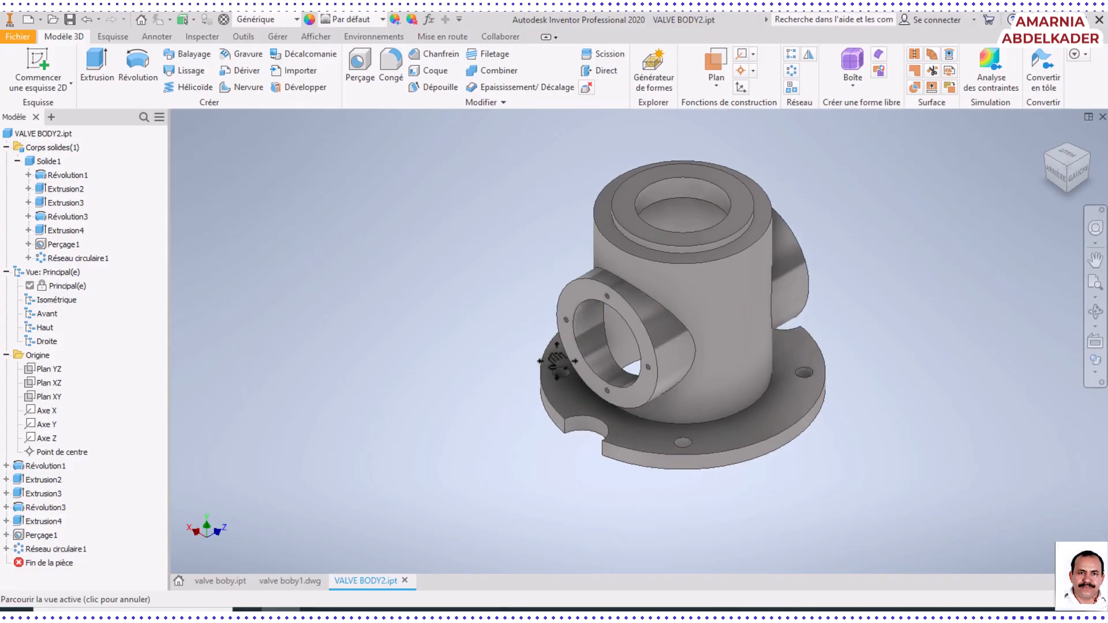
{"action": "left_click", "coordinate": [1096, 312]}
{"action": "mouse_move", "coordinate": [700, 366]}
{"action": "left_mouse_down"}
{"action": "mouse_move", "coordinate": [579, 403]}
{"action": "mouse_move", "coordinate": [691, 348]}
{"action": "left_mouse_up"}
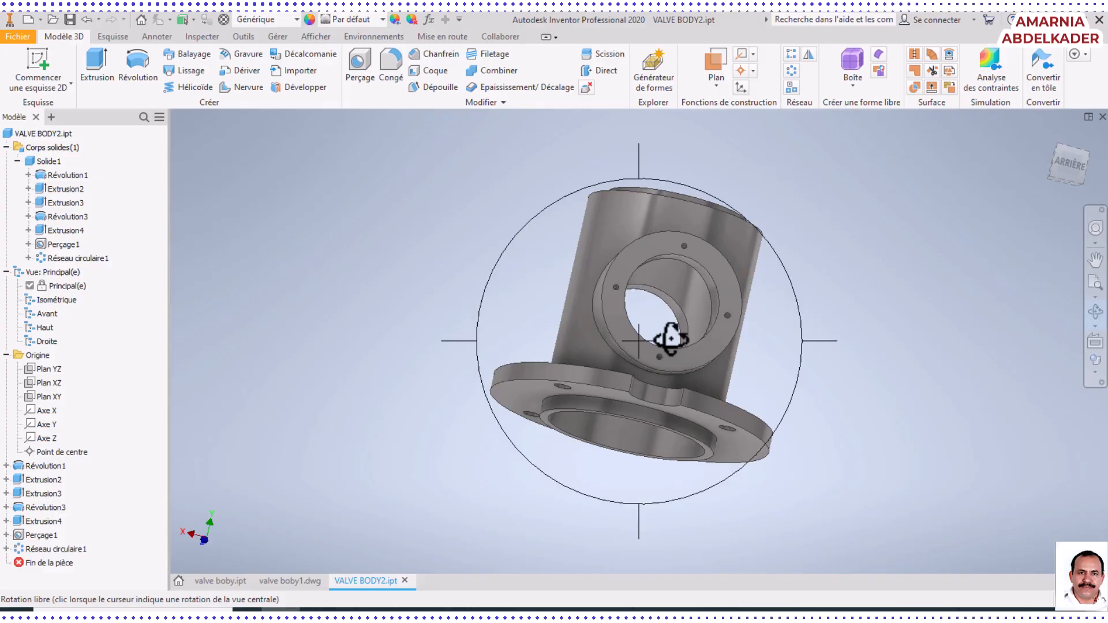
{"action": "left_click_drag", "start_coordinate": [774, 334], "coordinate": [750, 306]}
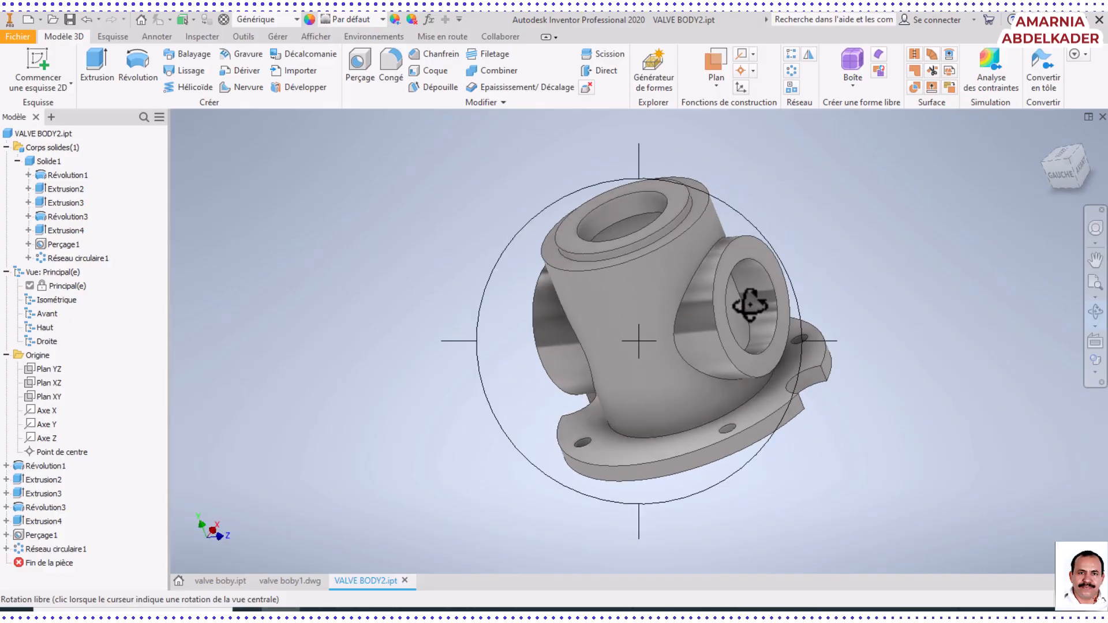
{"action": "right_click", "coordinate": [762, 301]}
{"action": "left_click", "coordinate": [814, 302]}
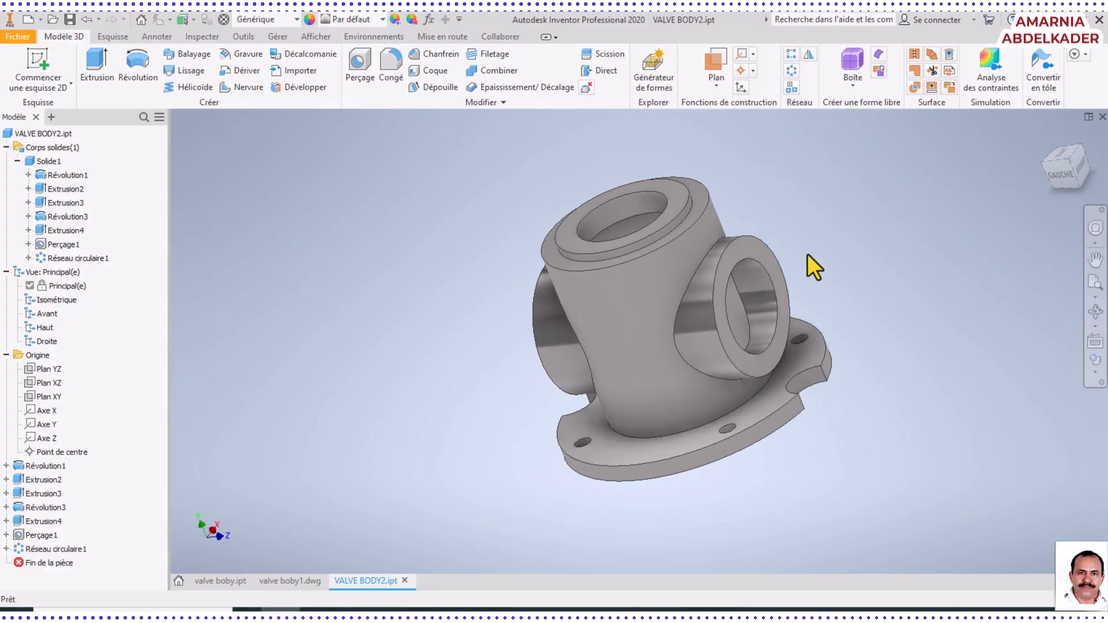
Mirror the side port's tapped hole and its circular pattern across the XY origin plane onto the opposite port
{"action": "left_click", "coordinate": [808, 54]}
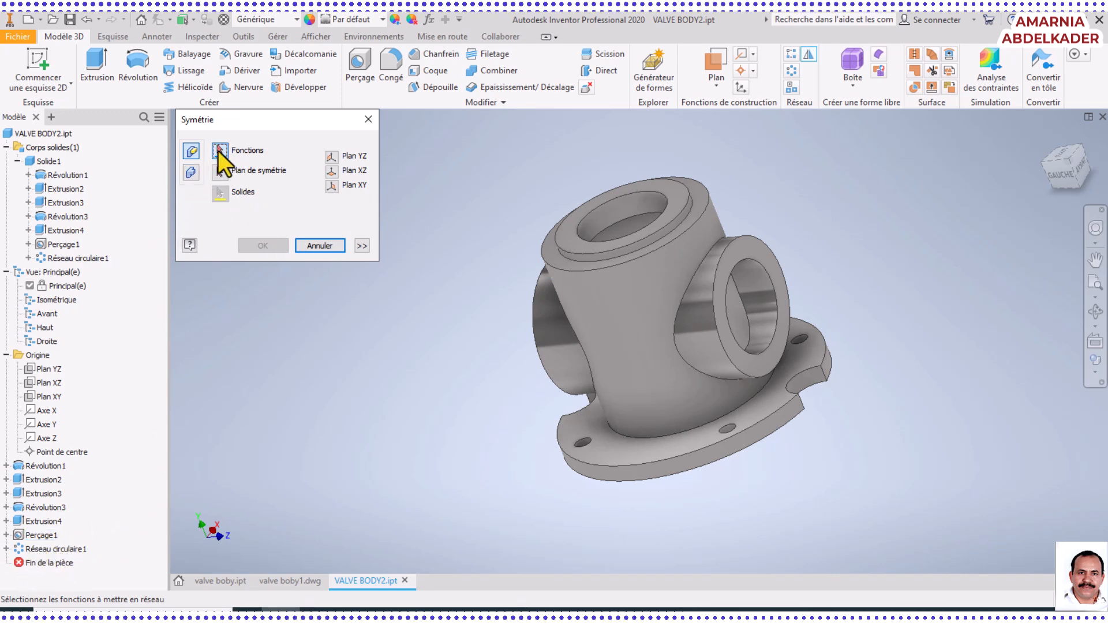
{"action": "left_click", "coordinate": [26, 535]}
{"action": "left_click", "coordinate": [17, 549]}
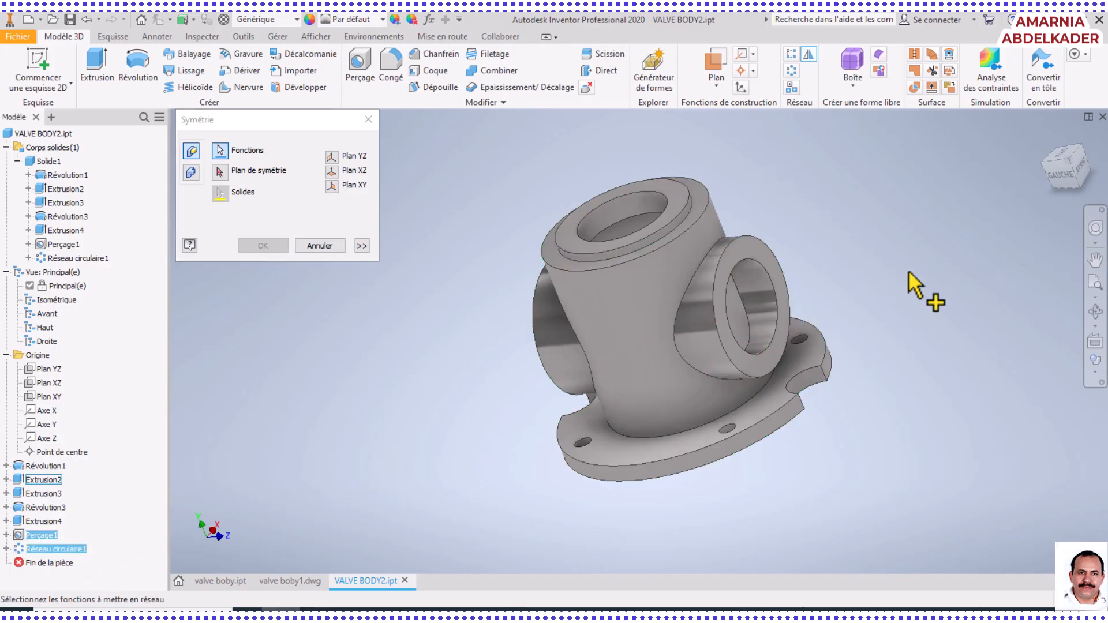
{"action": "left_click", "coordinate": [1095, 311]}
{"action": "left_click_drag", "start_coordinate": [584, 332], "coordinate": [488, 304]}
{"action": "left_click", "coordinate": [220, 171]}
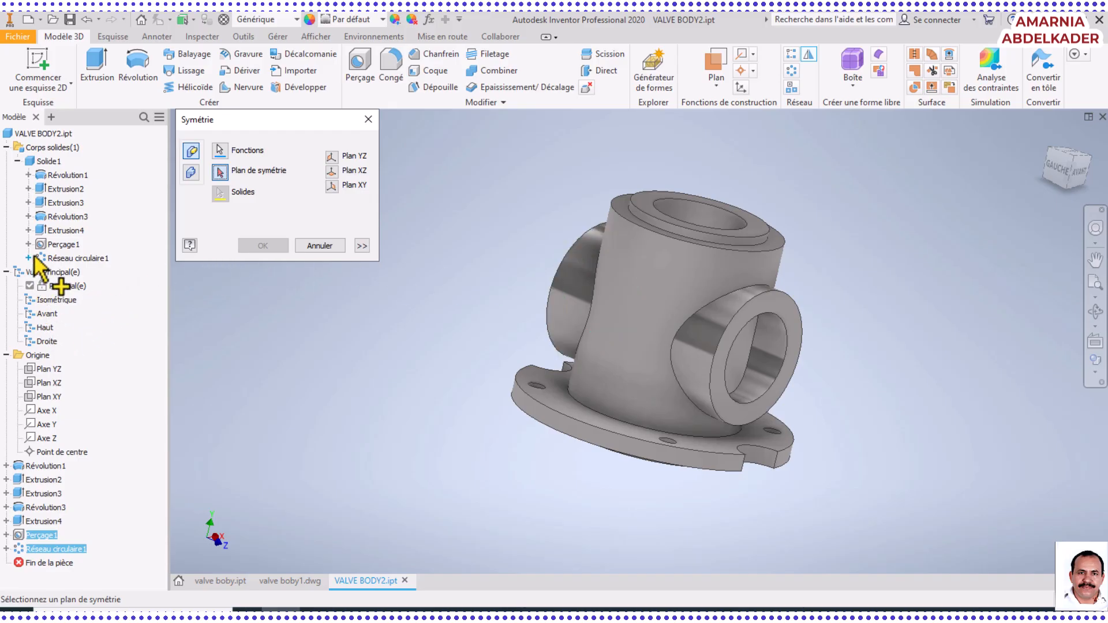
{"action": "left_click", "coordinate": [40, 396]}
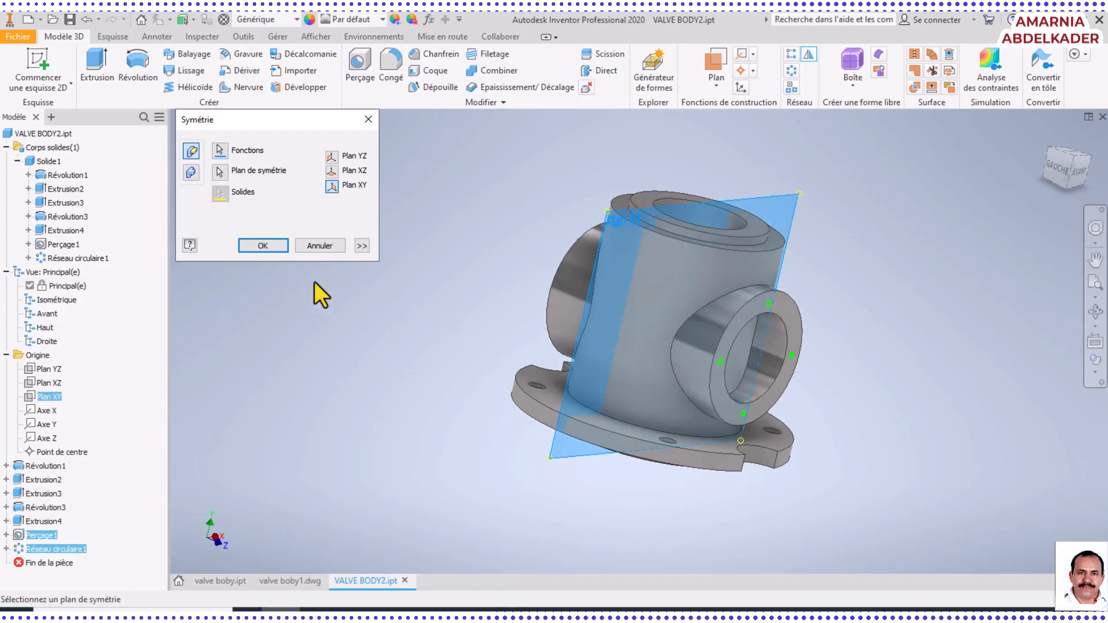
{"action": "left_click", "coordinate": [259, 243]}
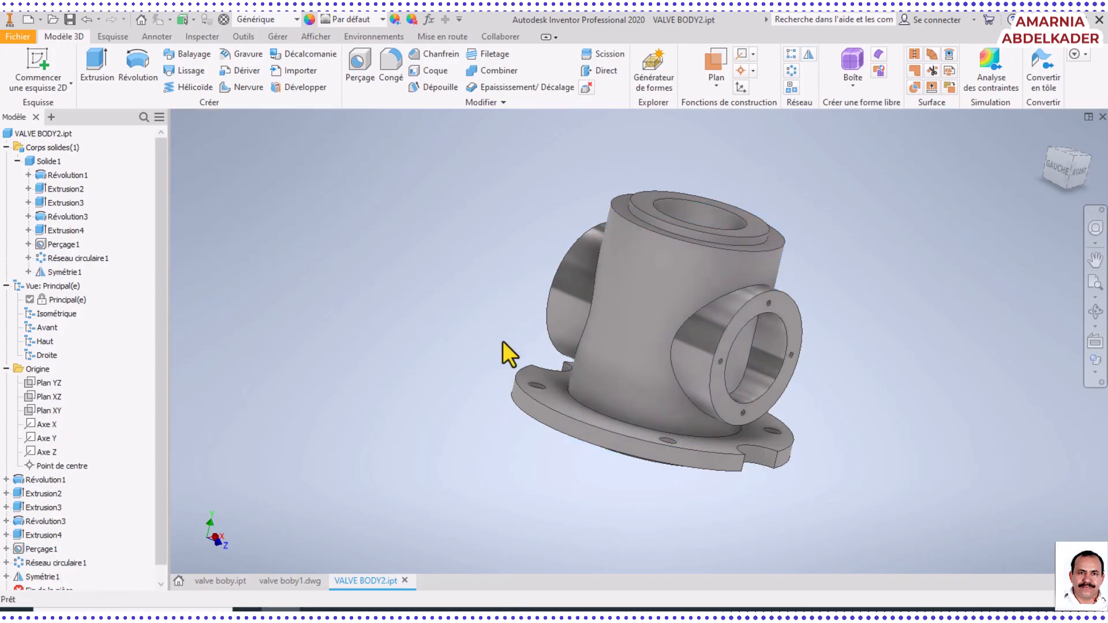
Start a new 2D sketch on the raised ring face around the bore at the top of the valve body
{"action": "middle_click_drag", "start_coordinate": [861, 342], "coordinate": [696, 386]}
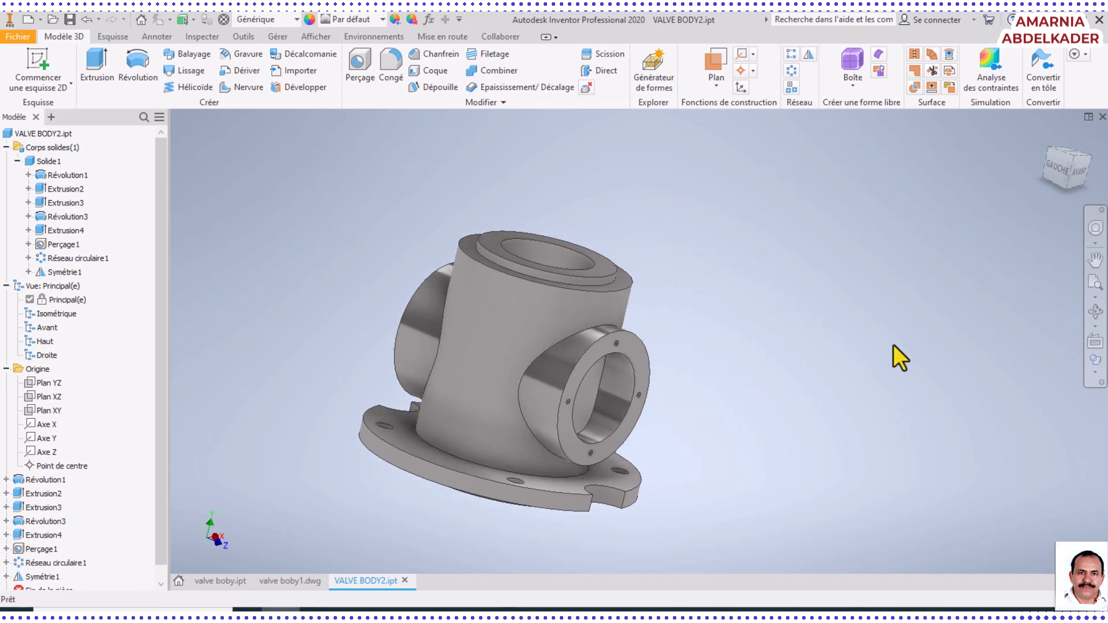
{"action": "left_click", "coordinate": [1095, 312]}
{"action": "left_click_drag", "start_coordinate": [631, 339], "coordinate": [525, 307]}
{"action": "right_click", "coordinate": [716, 288]}
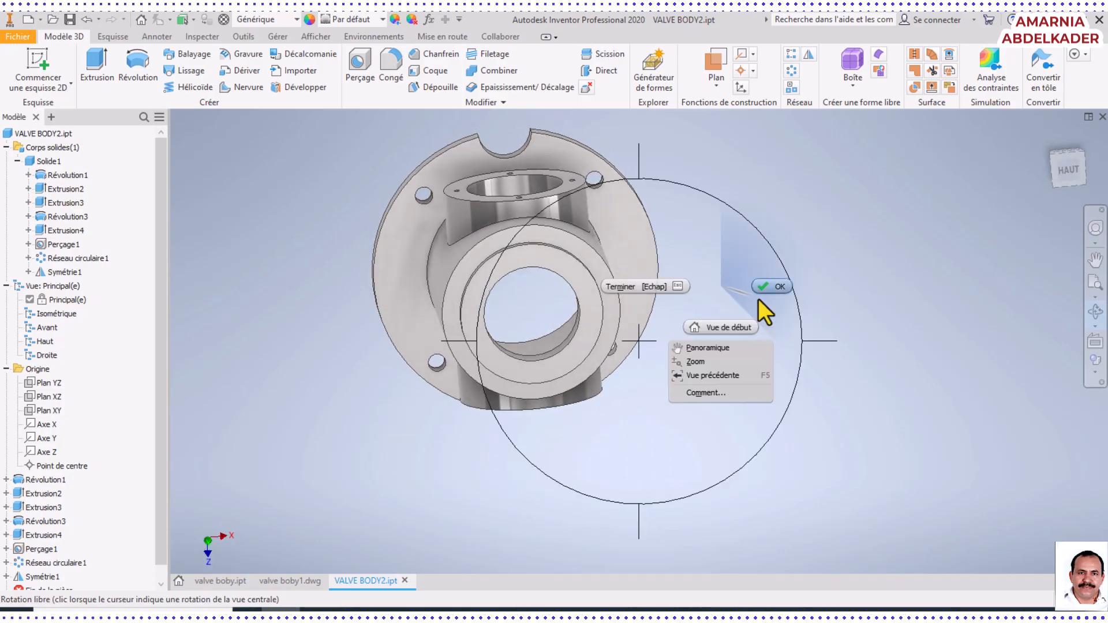
{"action": "left_click", "coordinate": [766, 289]}
{"action": "left_click", "coordinate": [580, 293]}
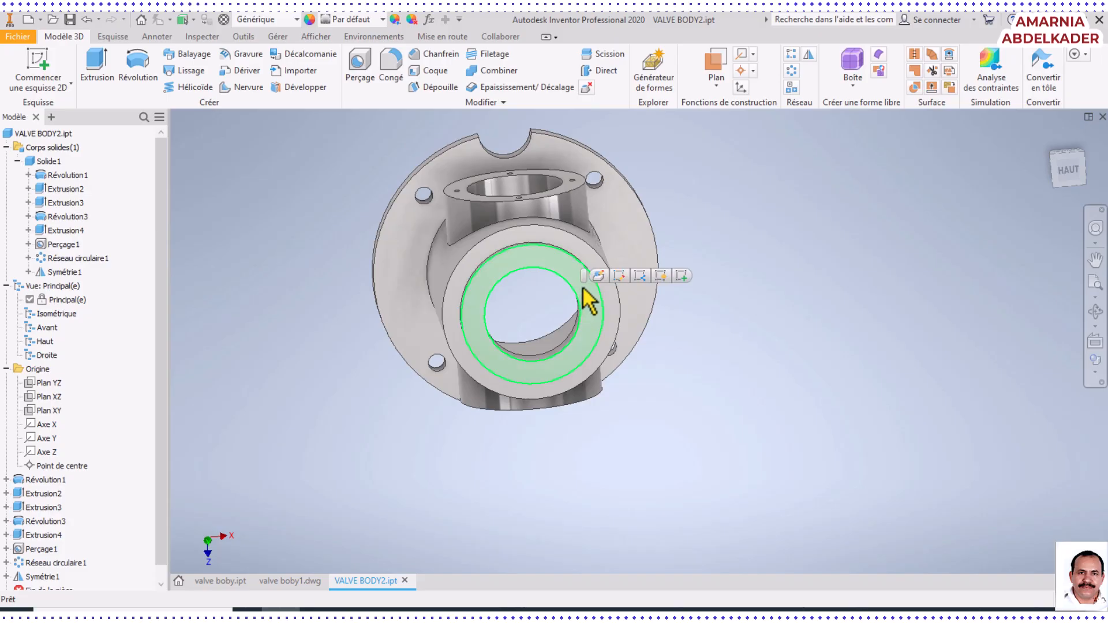
{"action": "left_click", "coordinate": [41, 67]}
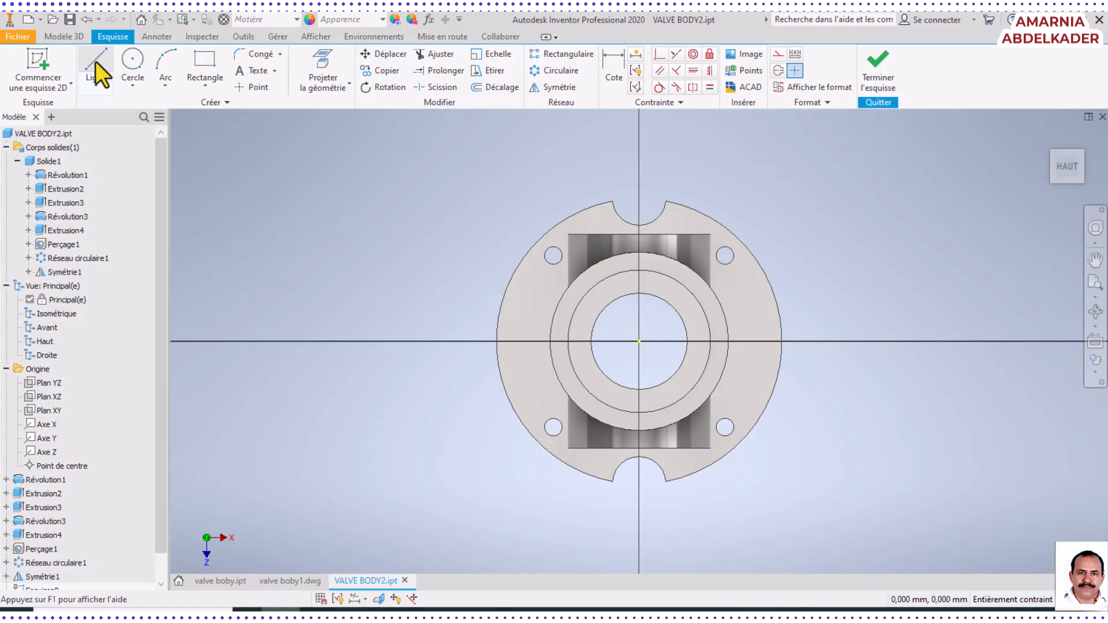
Sketch a vertical line about 33.5 mm long upward from the bore centre and convert it to a centerline
{"action": "left_click", "coordinate": [96, 61]}
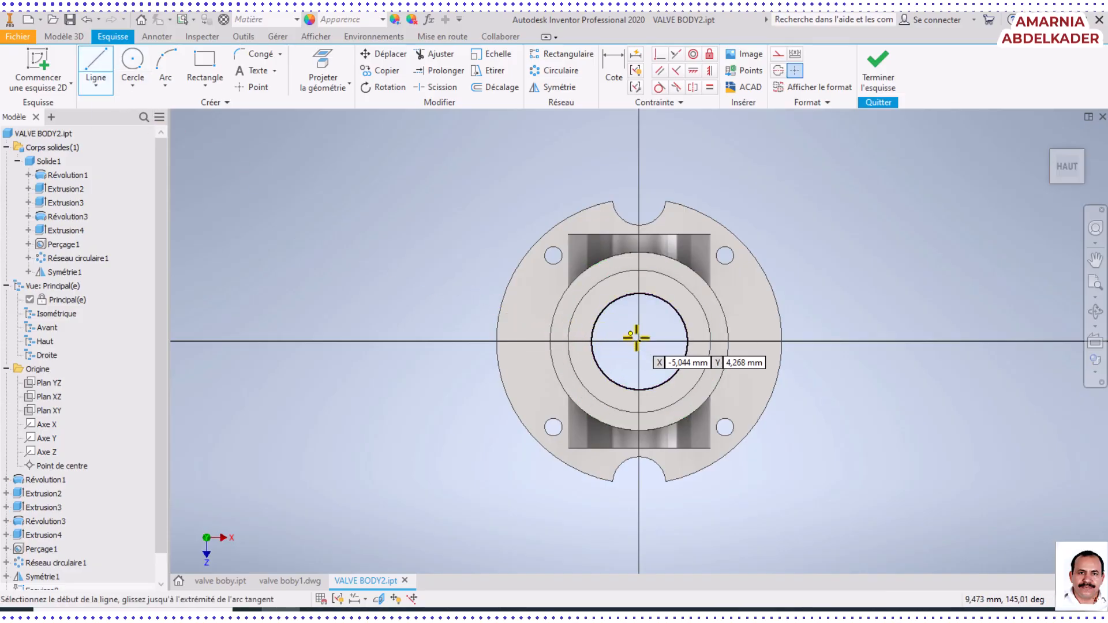
{"action": "scroll", "coordinate": [638, 340], "scroll_direction": "up", "scroll_amount": 6}
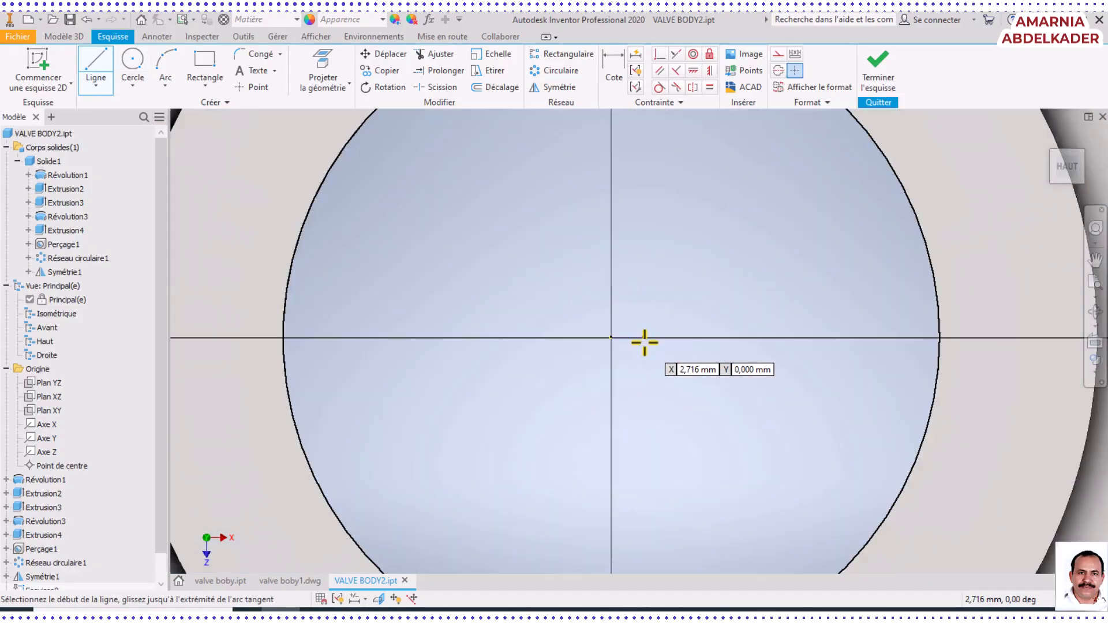
{"action": "left_click", "coordinate": [612, 337]}
{"action": "scroll", "coordinate": [616, 235], "scroll_direction": "down", "scroll_amount": 5}
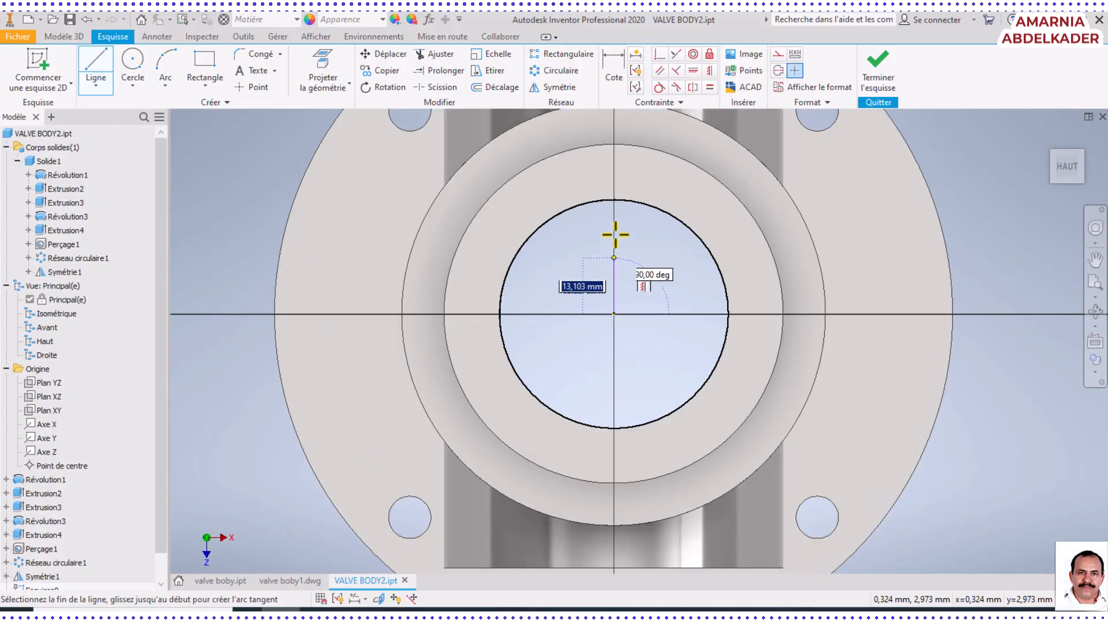
{"action": "left_click", "coordinate": [613, 172]}
{"action": "right_click", "coordinate": [613, 171]}
{"action": "left_click", "coordinate": [658, 180]}
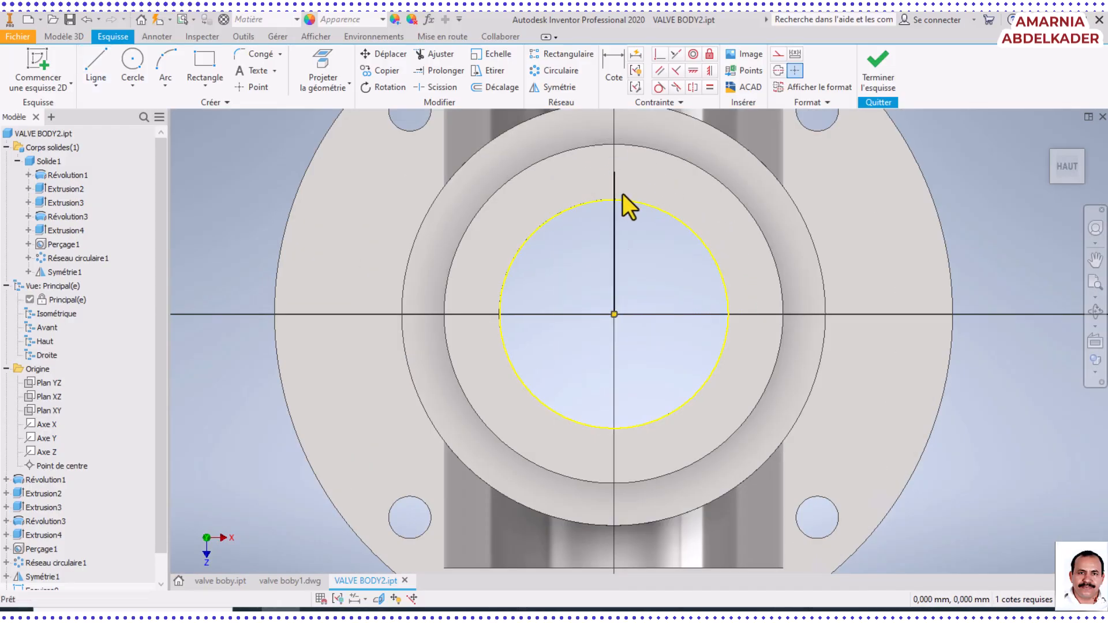
{"action": "left_click", "coordinate": [615, 231]}
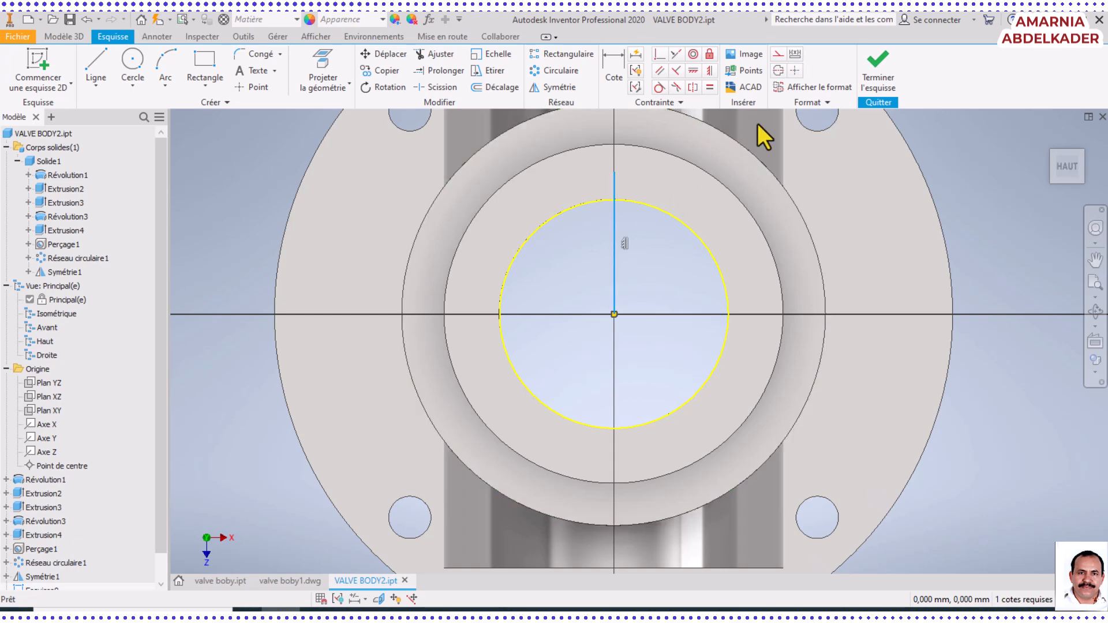
{"action": "left_click", "coordinate": [778, 70]}
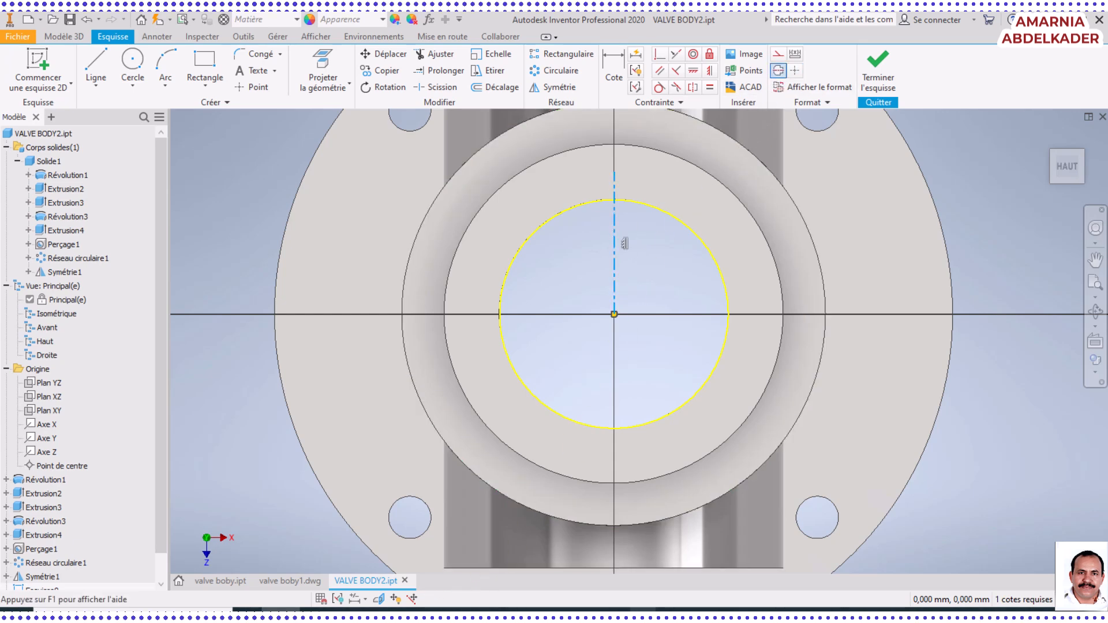
Dimension the vertical centerline's length and set it to 65/2 mm
{"action": "left_click", "coordinate": [702, 613]}
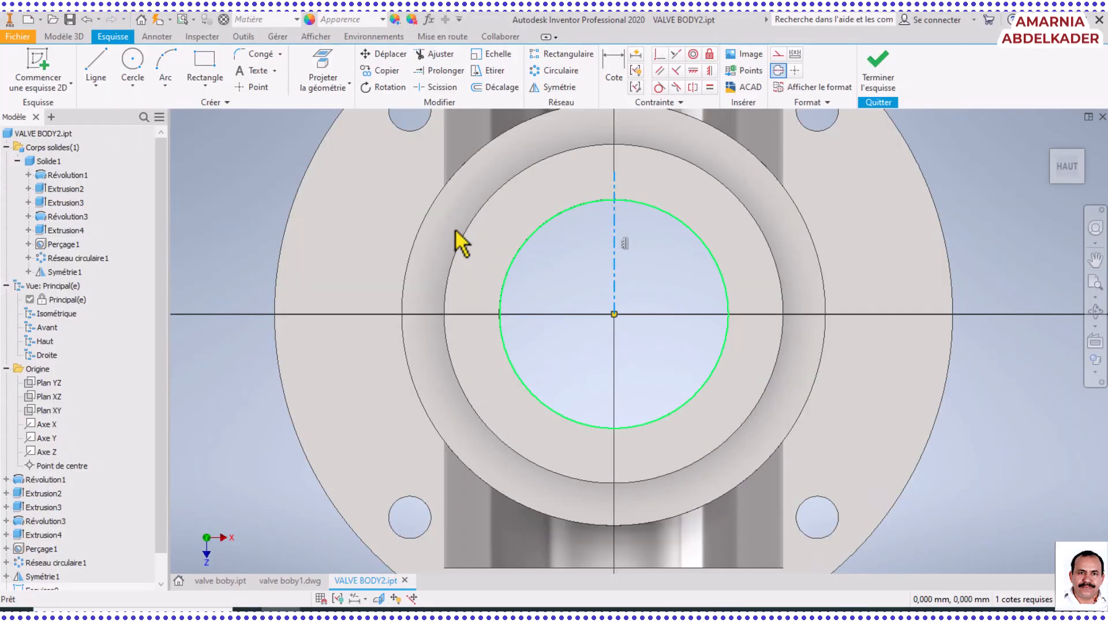
{"action": "left_click", "coordinate": [617, 72]}
{"action": "left_click", "coordinate": [615, 242]}
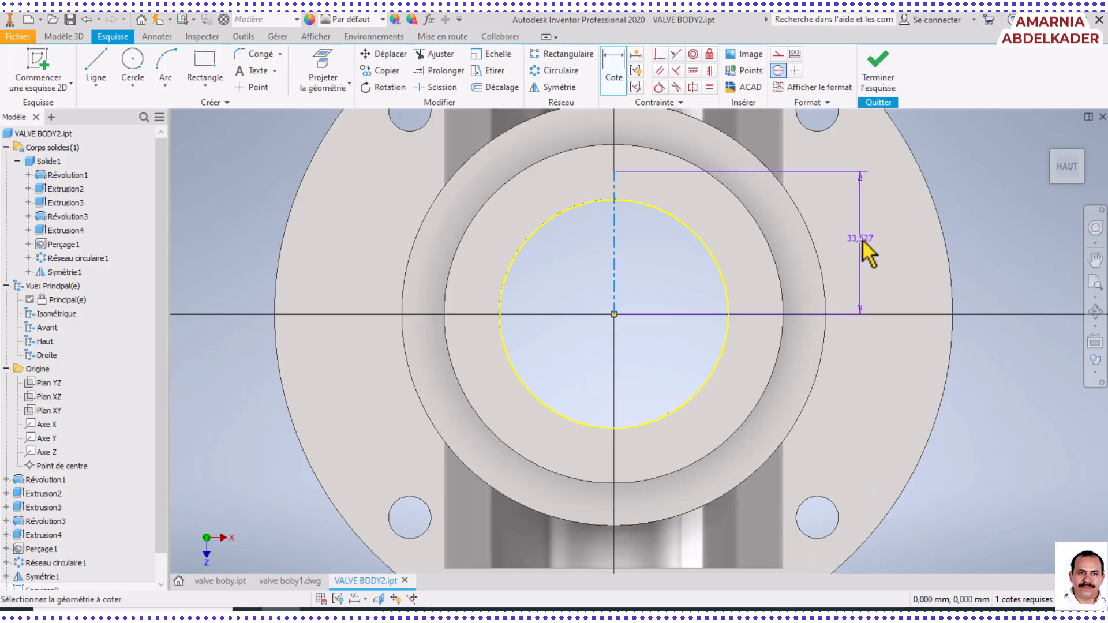
{"action": "left_click", "coordinate": [862, 241]}
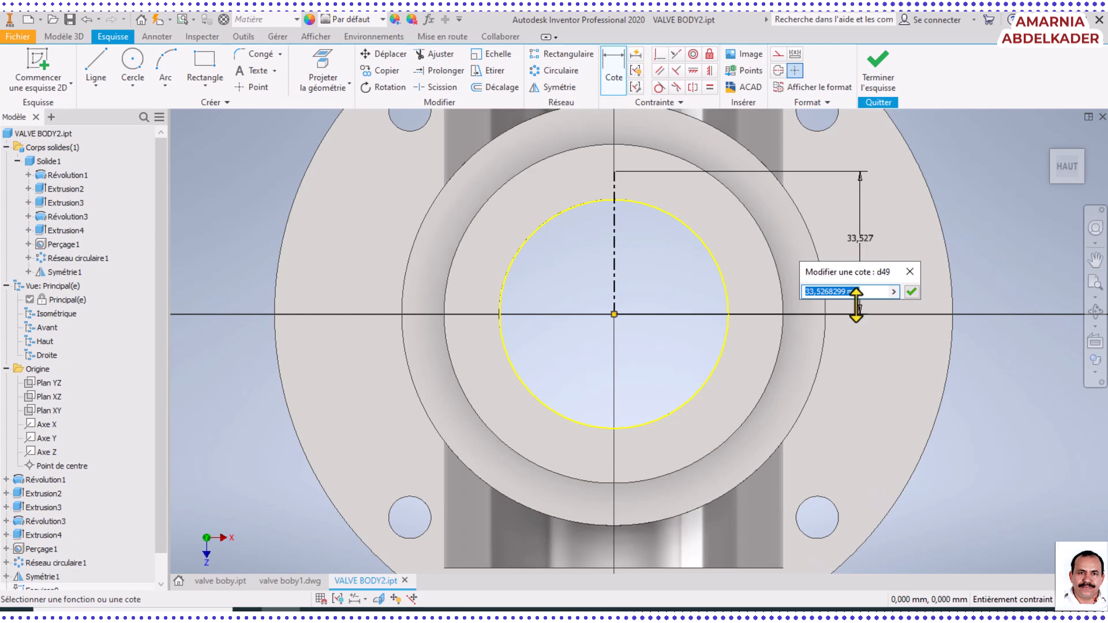
{"action": "type", "text": "5"}
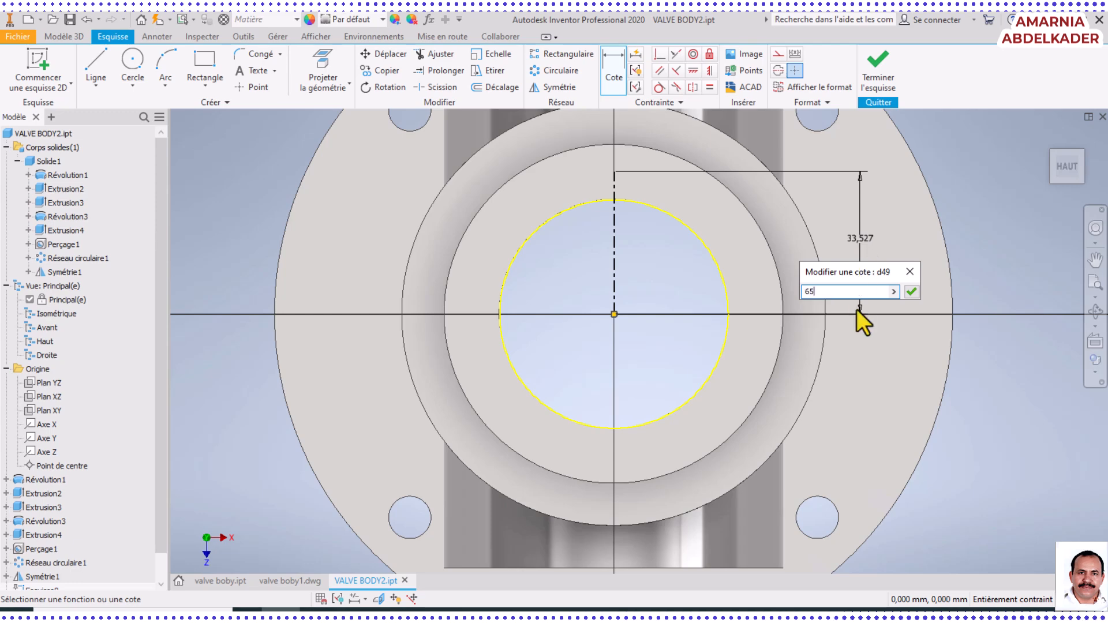
{"action": "type", "text": "/2"}
{"action": "key", "text": "Return"}
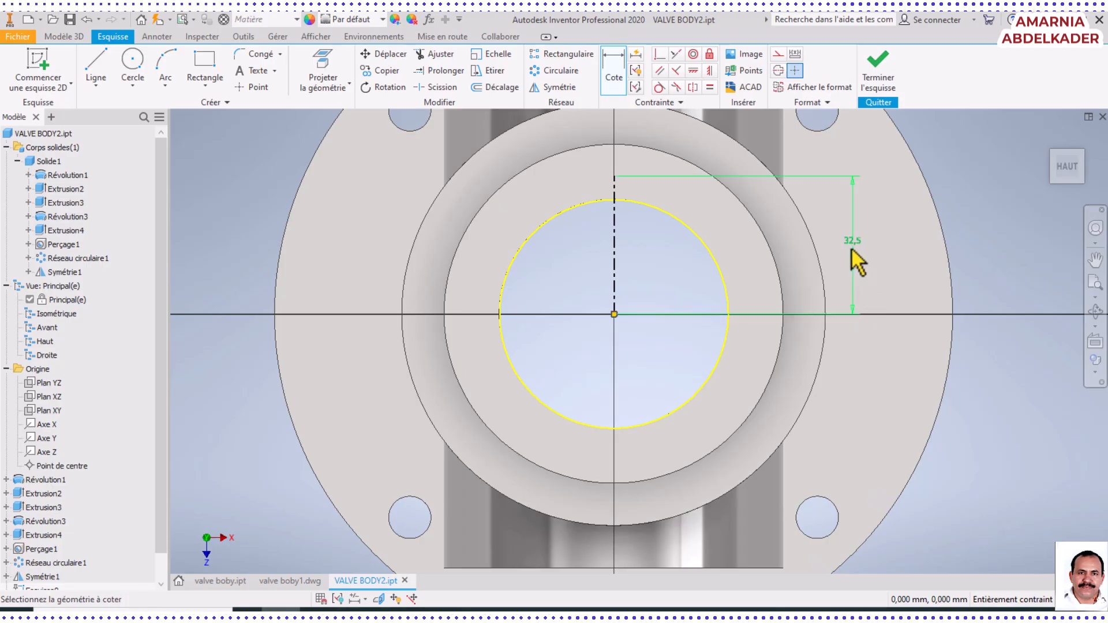
{"action": "scroll", "coordinate": [850, 247], "scroll_direction": "up", "scroll_amount": 5}
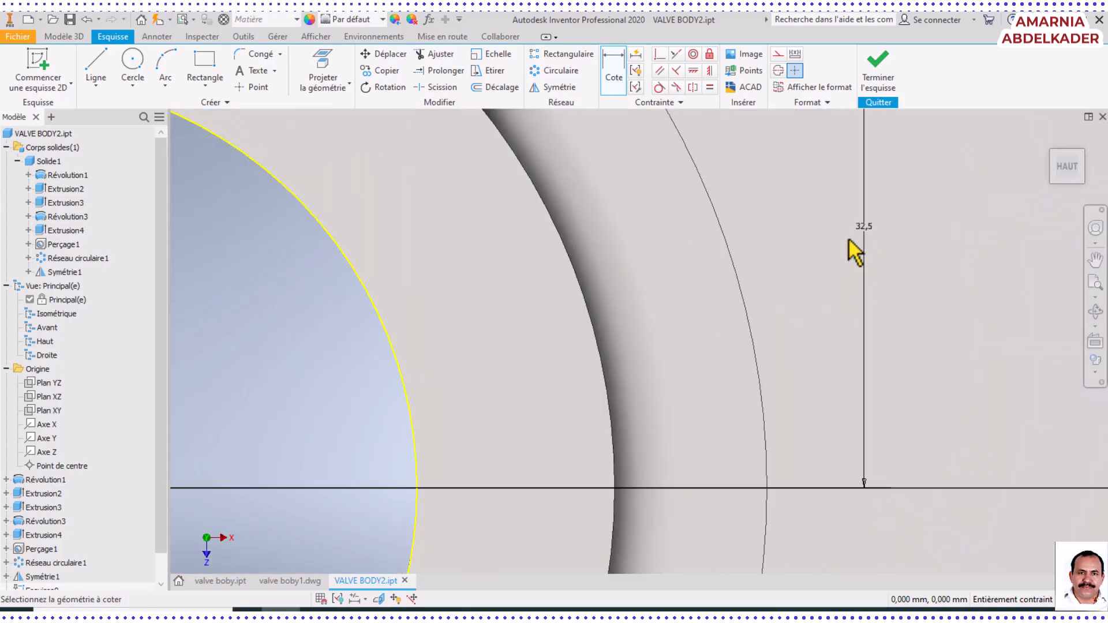
{"action": "scroll", "coordinate": [851, 247], "scroll_direction": "down", "scroll_amount": 5}
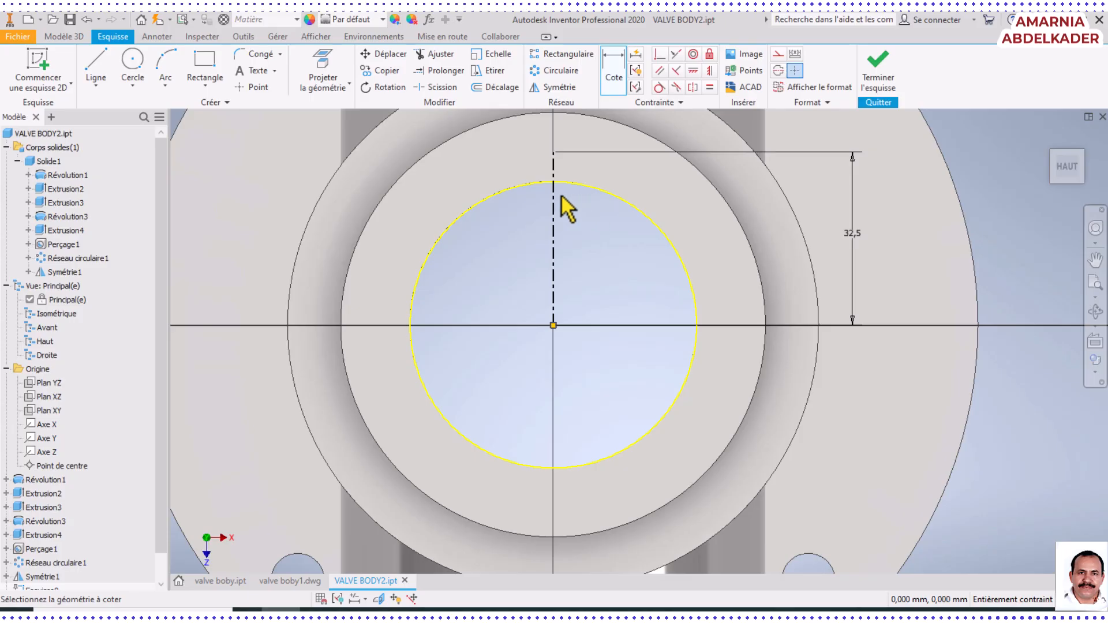
{"action": "left_click", "coordinate": [131, 72]}
{"action": "scroll", "coordinate": [585, 280], "scroll_direction": "down", "scroll_amount": 5}
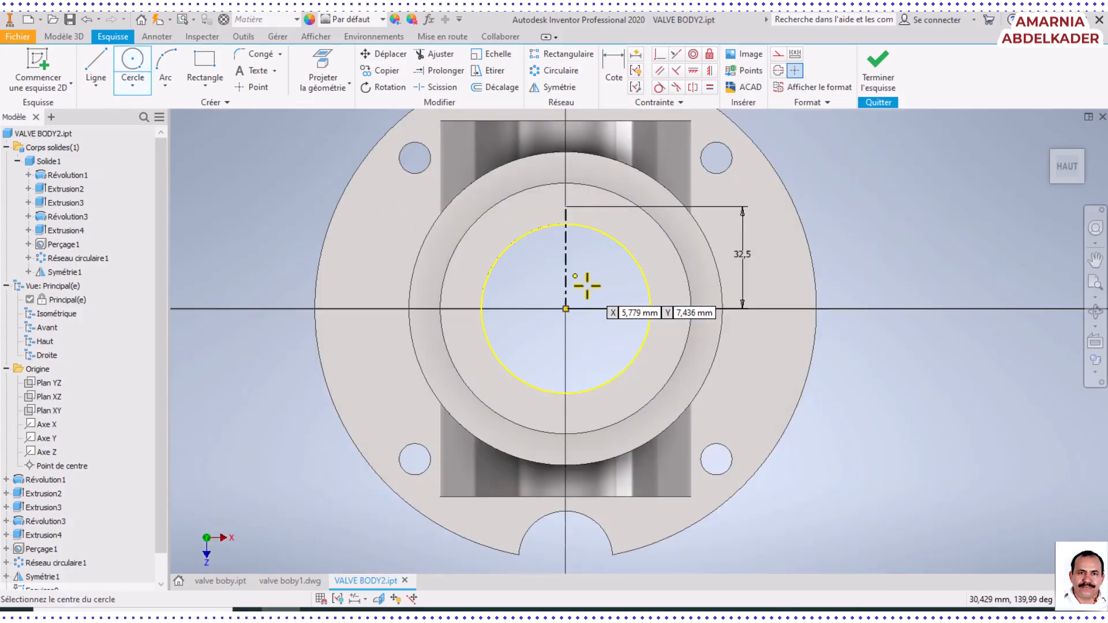
{"action": "scroll", "coordinate": [546, 243], "scroll_direction": "up", "scroll_amount": 7}
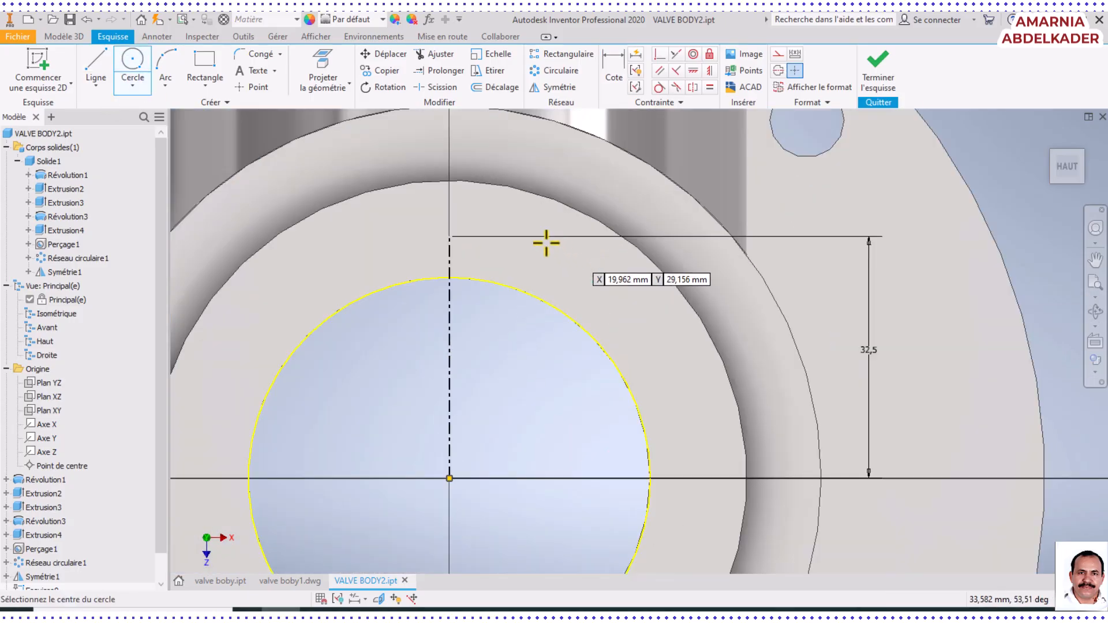
{"action": "left_click", "coordinate": [450, 237]}
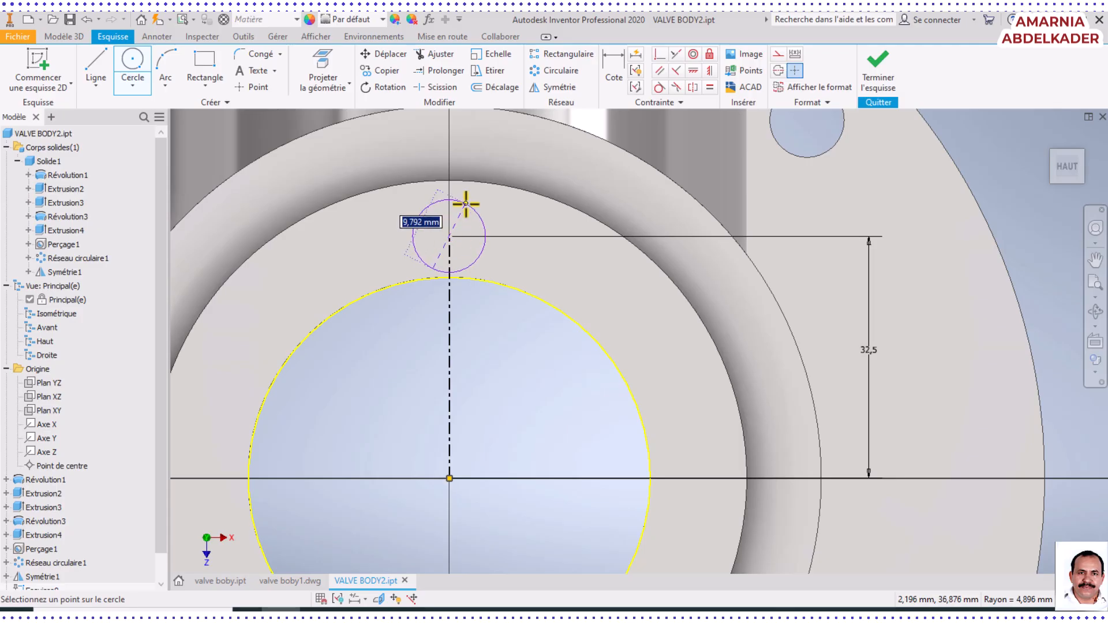
{"action": "key", "text": "Escape"}
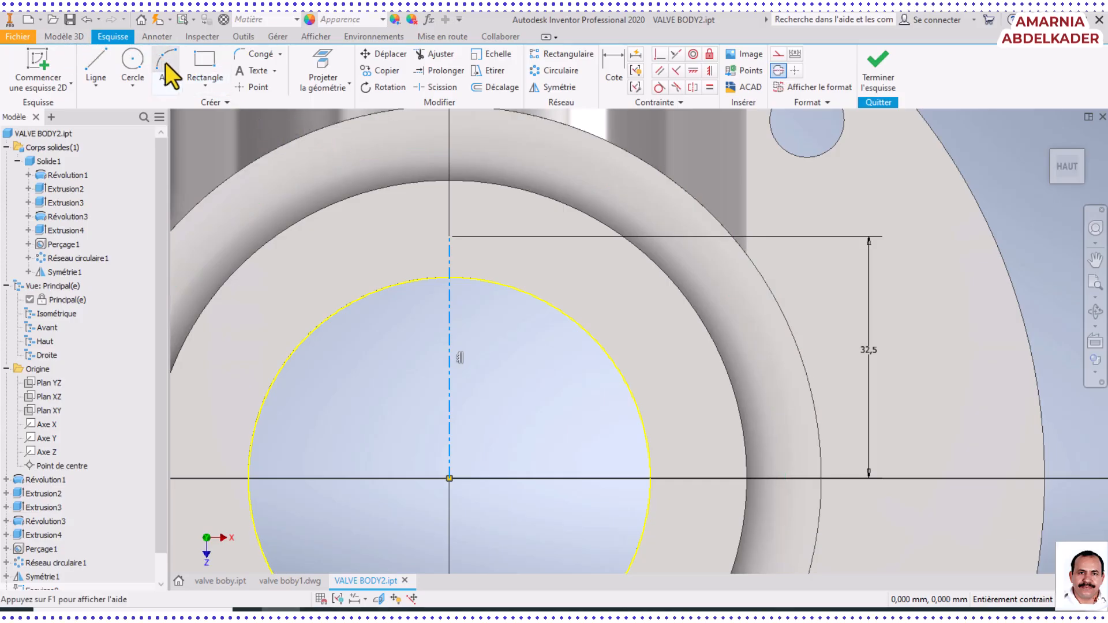
Create an M4x0.7 tapped hole at the centerline's outer endpoint, with 8 mm thread depth and 10 mm drill depth
{"action": "left_click", "coordinate": [60, 37]}
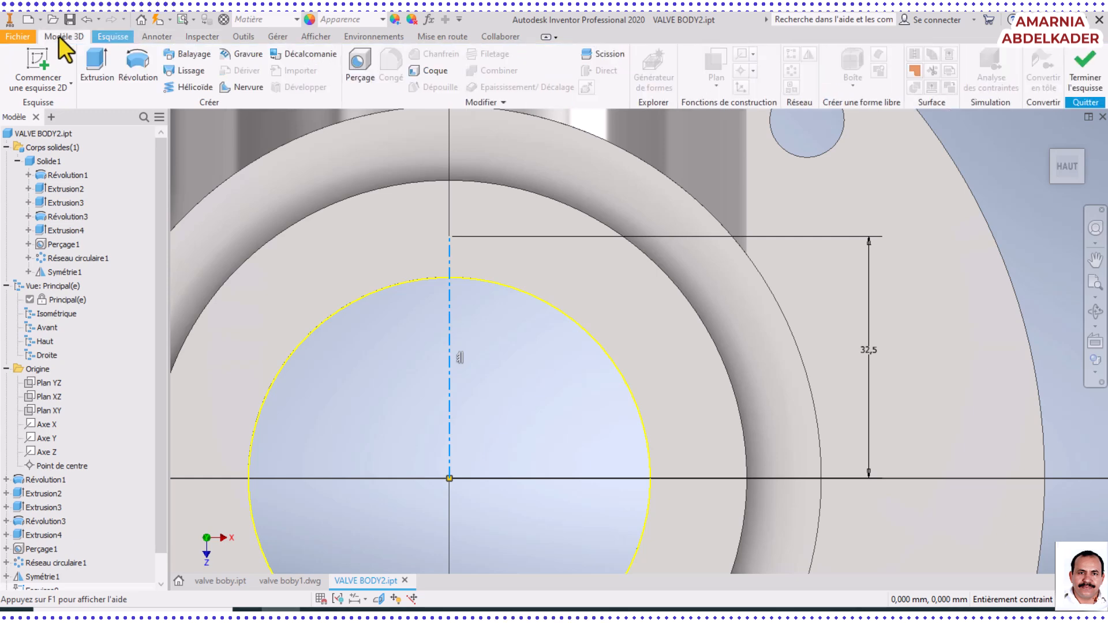
{"action": "left_click", "coordinate": [361, 64]}
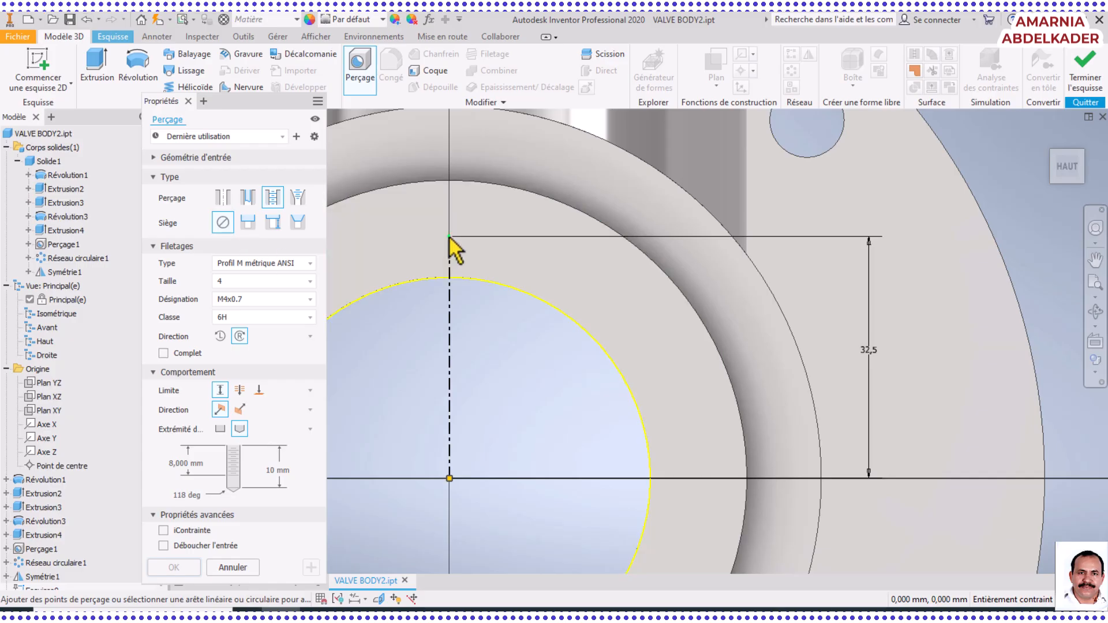
{"action": "scroll", "coordinate": [449, 236], "scroll_direction": "up", "scroll_amount": 3}
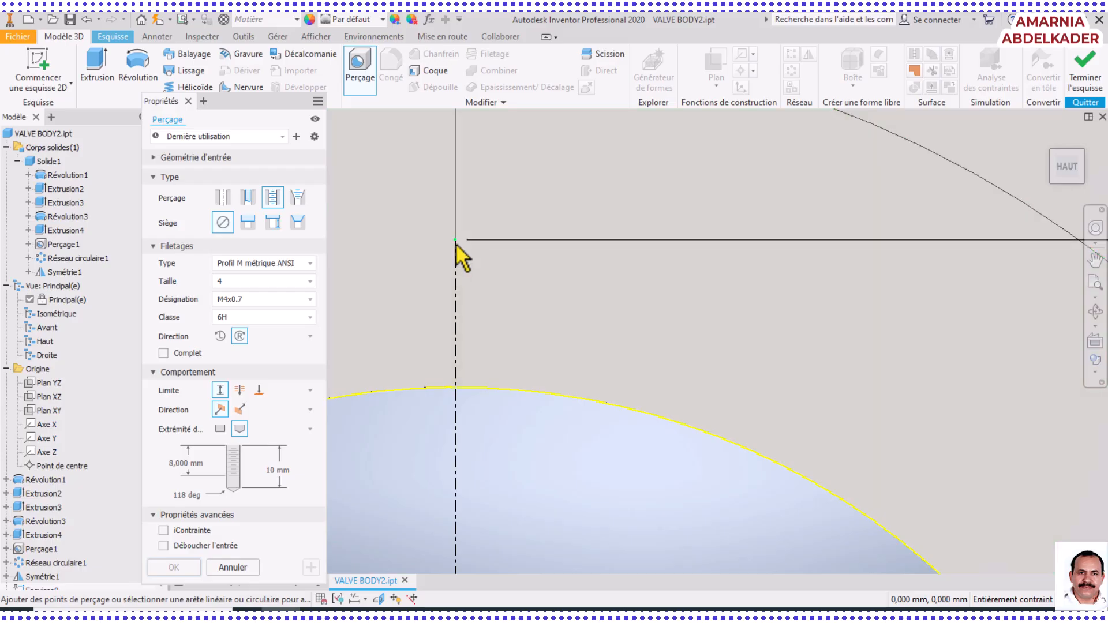
{"action": "left_click", "coordinate": [456, 240]}
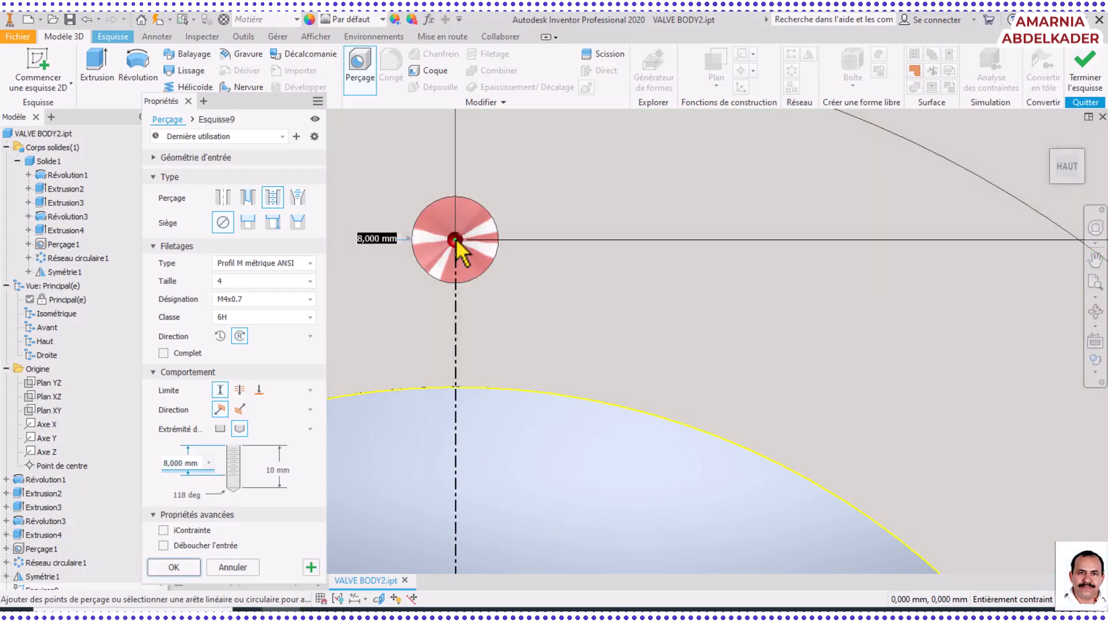
{"action": "scroll", "coordinate": [453, 338], "scroll_direction": "down", "scroll_amount": 5}
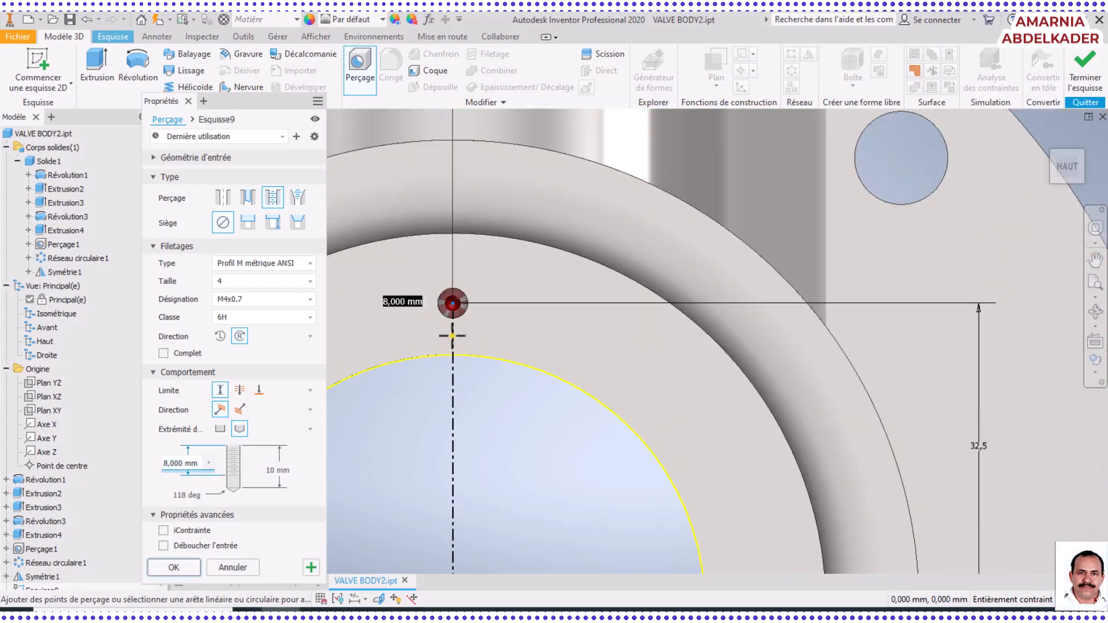
{"action": "left_click", "coordinate": [174, 568]}
Pattern the new M4x0.7 tapped hole circularly around the top bore's axis, with 4 occurrences over 360 deg
{"action": "scroll", "coordinate": [573, 431], "scroll_direction": "down", "scroll_amount": 5}
{"action": "scroll", "coordinate": [572, 427], "scroll_direction": "up", "scroll_amount": 5}
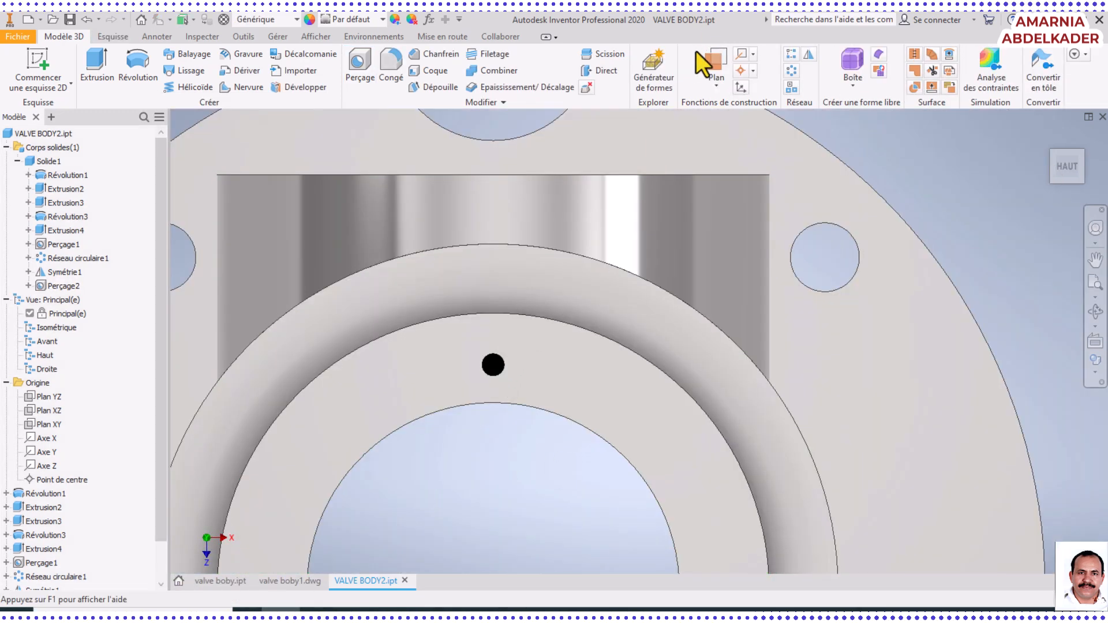
{"action": "left_click", "coordinate": [793, 74]}
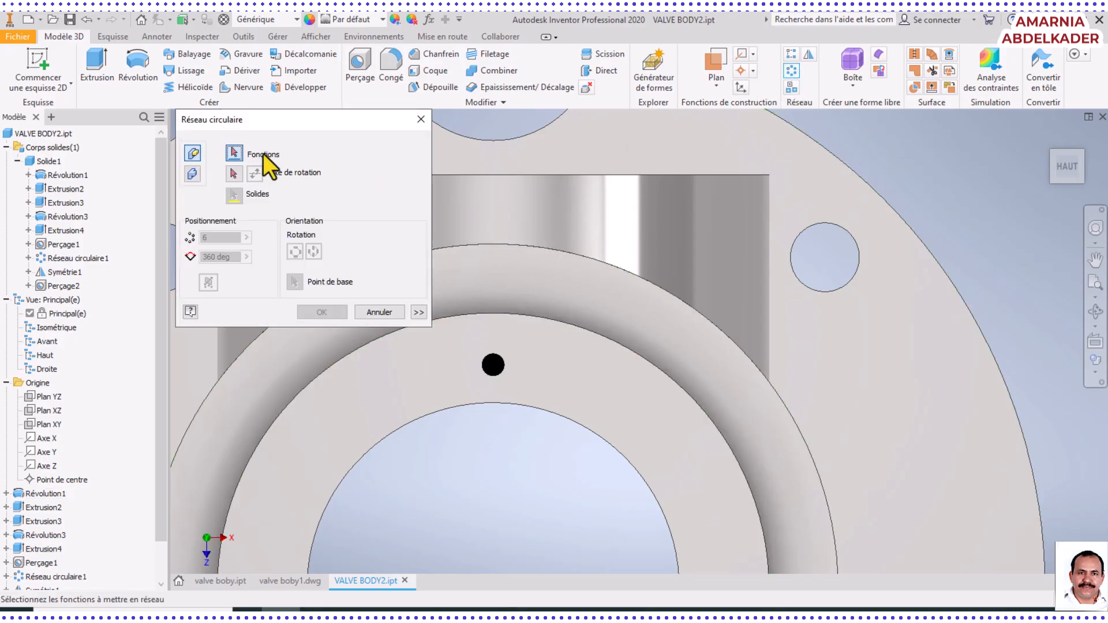
{"action": "scroll", "coordinate": [157, 455], "scroll_direction": "down", "scroll_amount": 3}
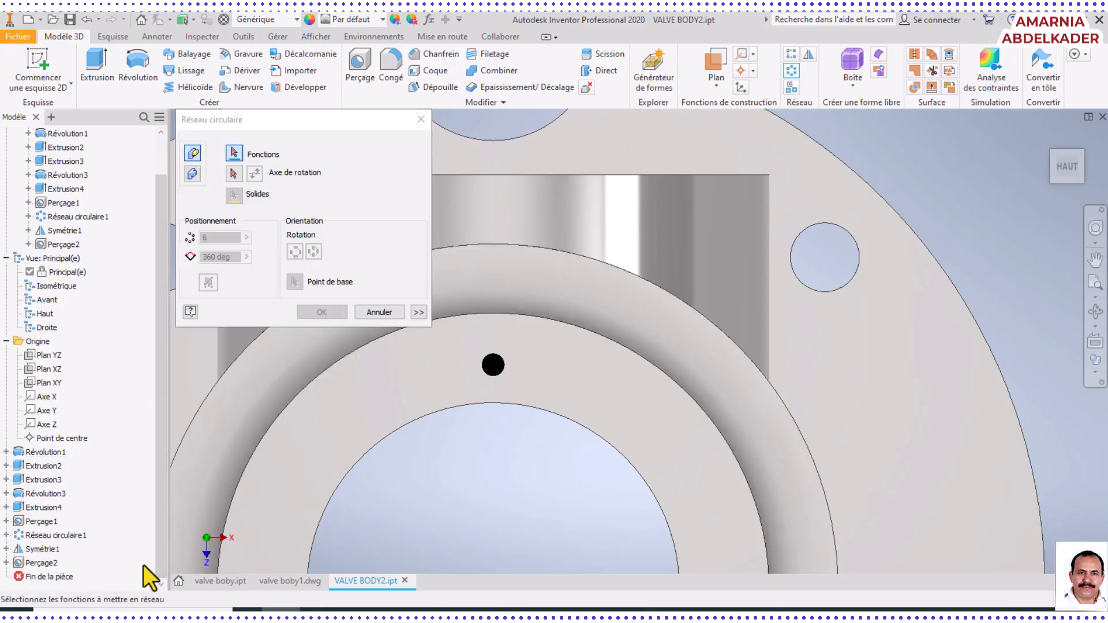
{"action": "left_click", "coordinate": [29, 564]}
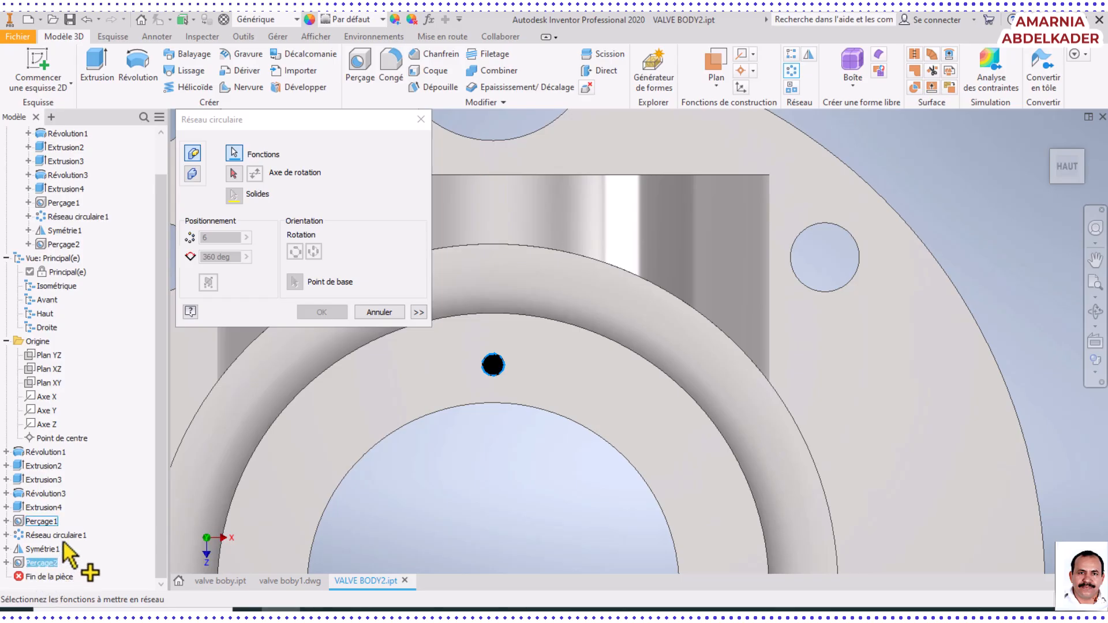
{"action": "left_click", "coordinate": [234, 173]}
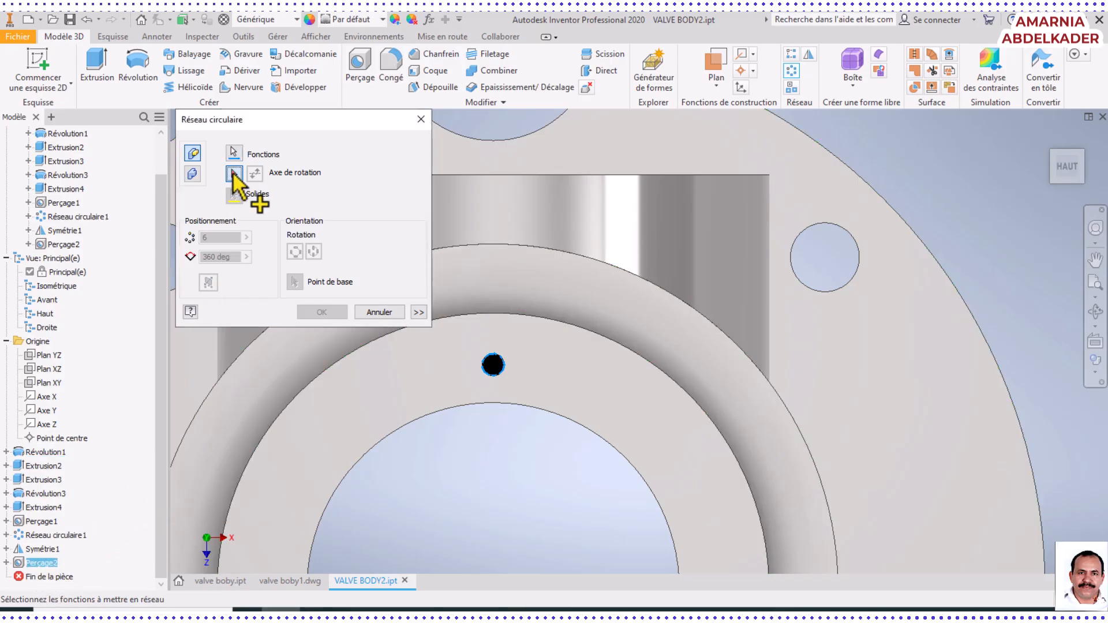
{"action": "left_click", "coordinate": [394, 438]}
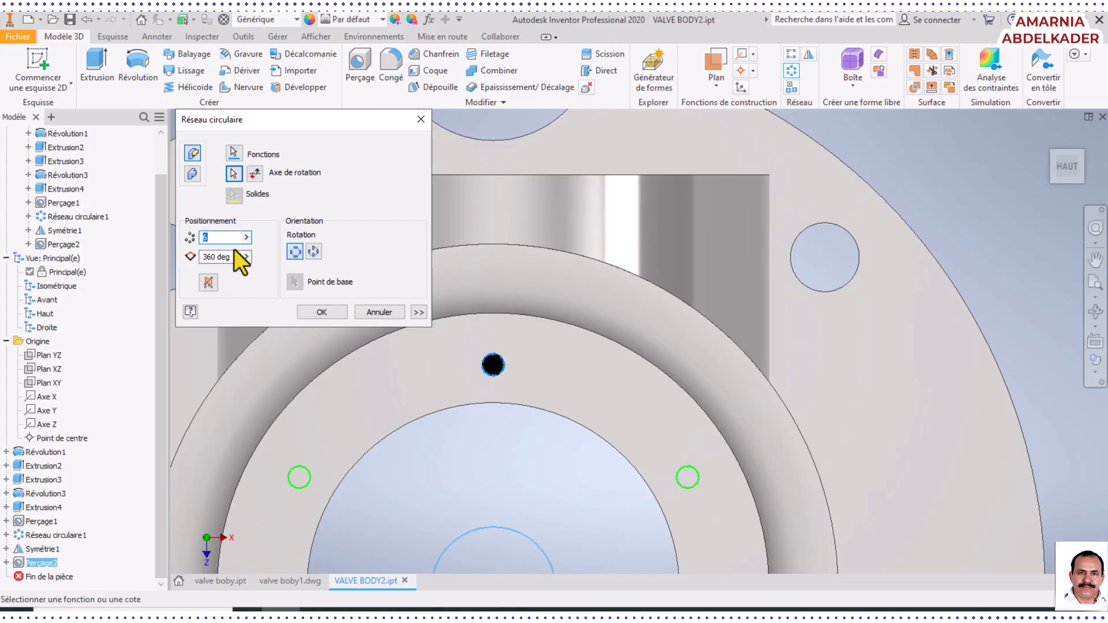
{"action": "scroll", "coordinate": [620, 507], "scroll_direction": "down", "scroll_amount": 5}
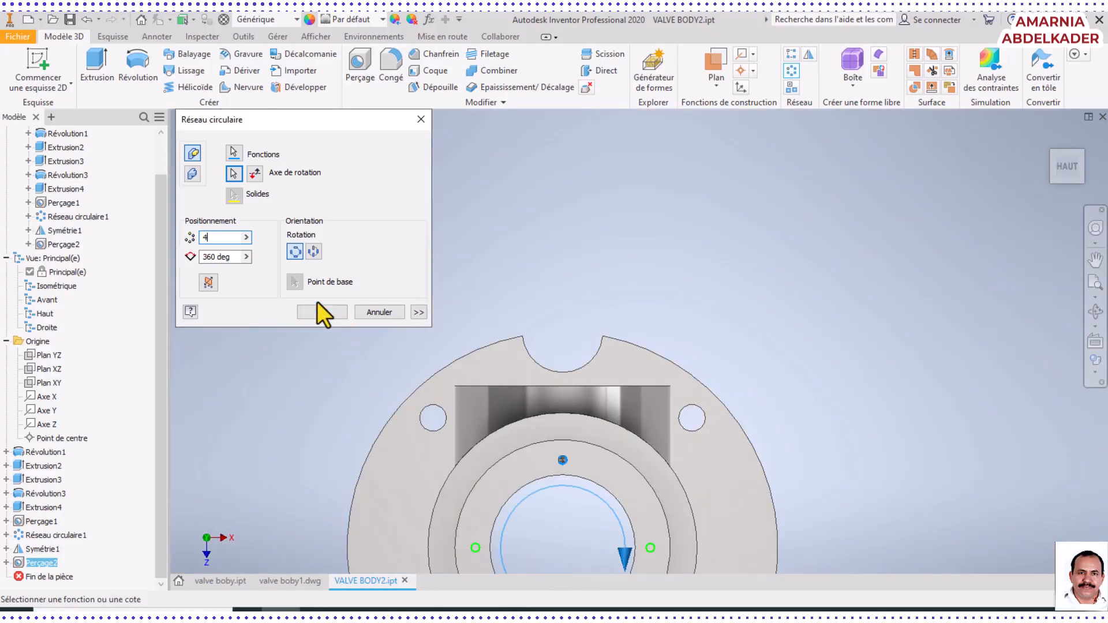
{"action": "left_click", "coordinate": [314, 313]}
Examine the valve body from the top, the side ports and the flange underside to check the patterned holes and remaining edges
{"action": "scroll", "coordinate": [577, 484], "scroll_direction": "down", "scroll_amount": 3}
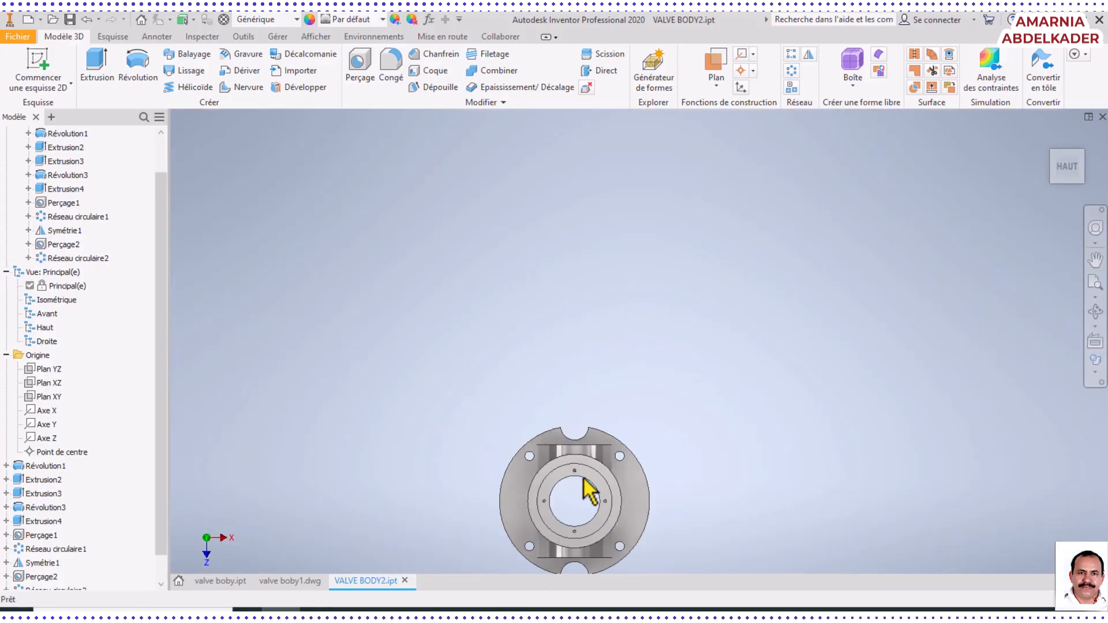
{"action": "scroll", "coordinate": [586, 488], "scroll_direction": "up", "scroll_amount": 8}
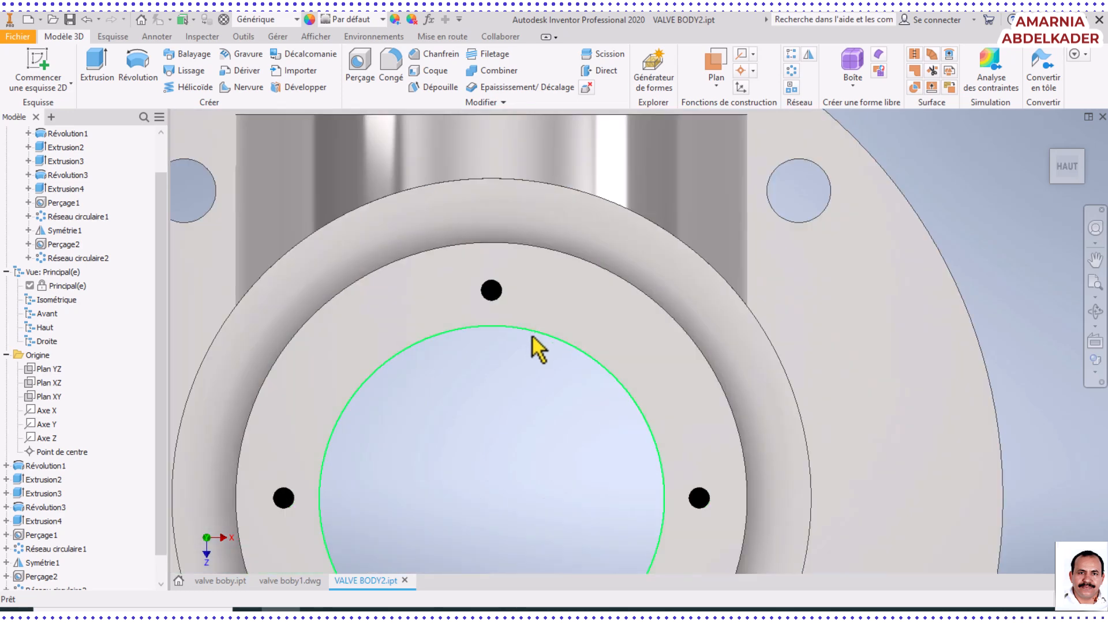
{"action": "middle_click_drag", "start_coordinate": [532, 334], "coordinate": [615, 238]}
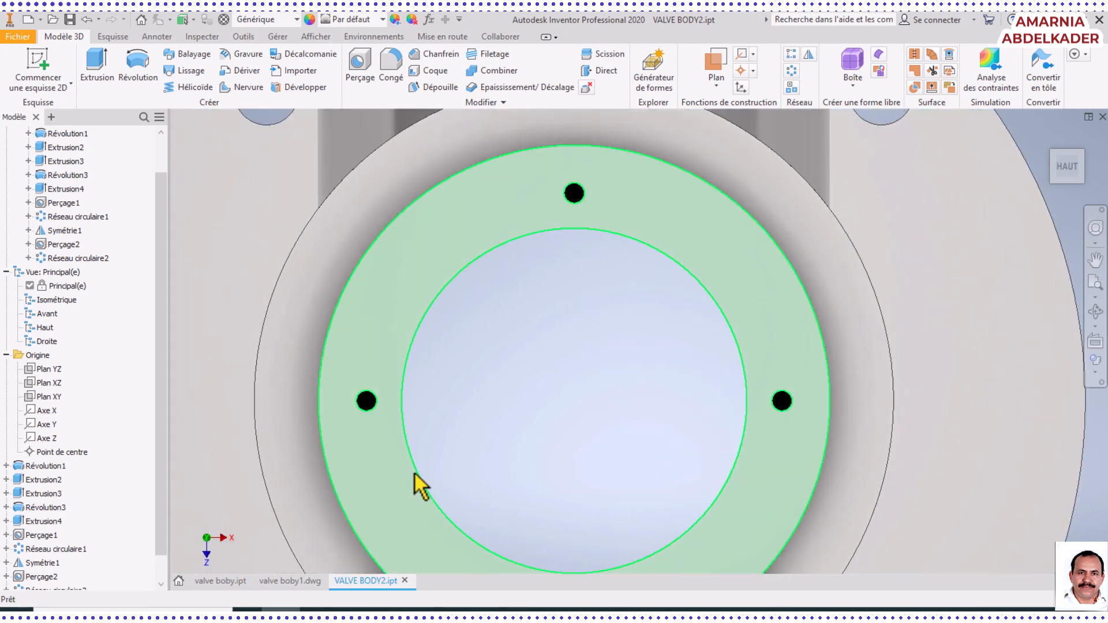
{"action": "scroll", "coordinate": [460, 413], "scroll_direction": "down", "scroll_amount": 5}
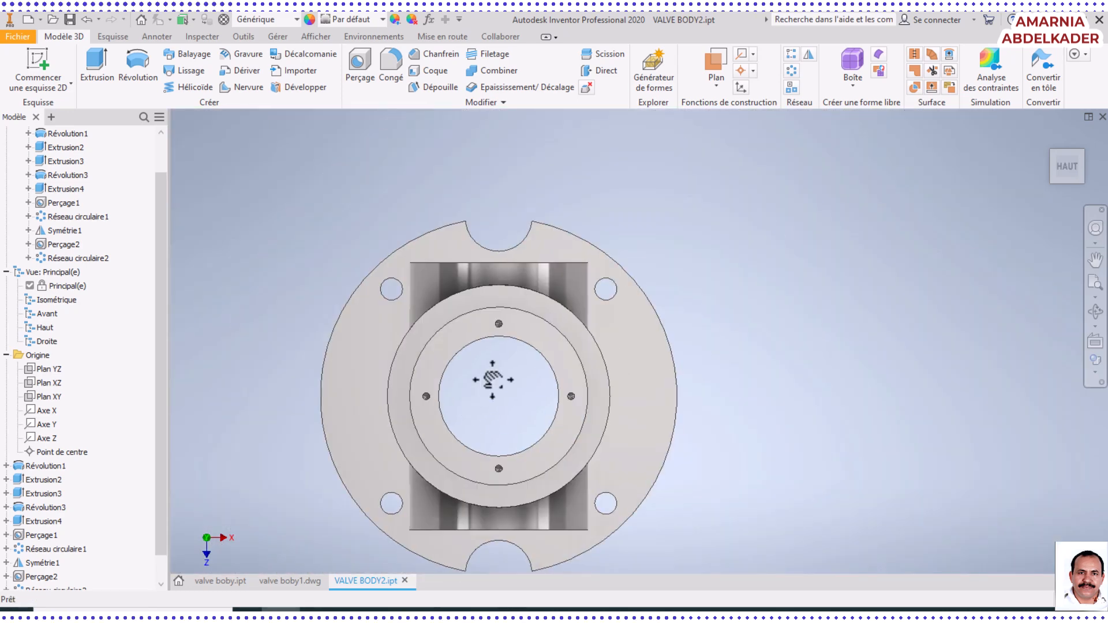
{"action": "middle_click_drag", "start_coordinate": [492, 380], "coordinate": [564, 365]}
{"action": "left_click", "coordinate": [1096, 312]}
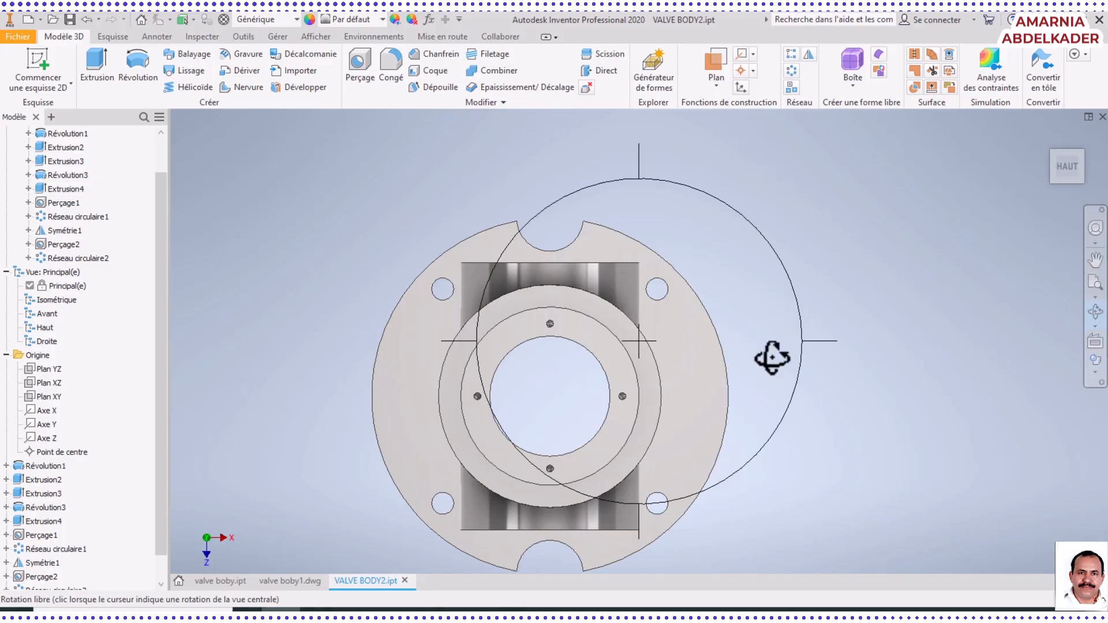
{"action": "left_click_drag", "start_coordinate": [586, 379], "coordinate": [584, 321]}
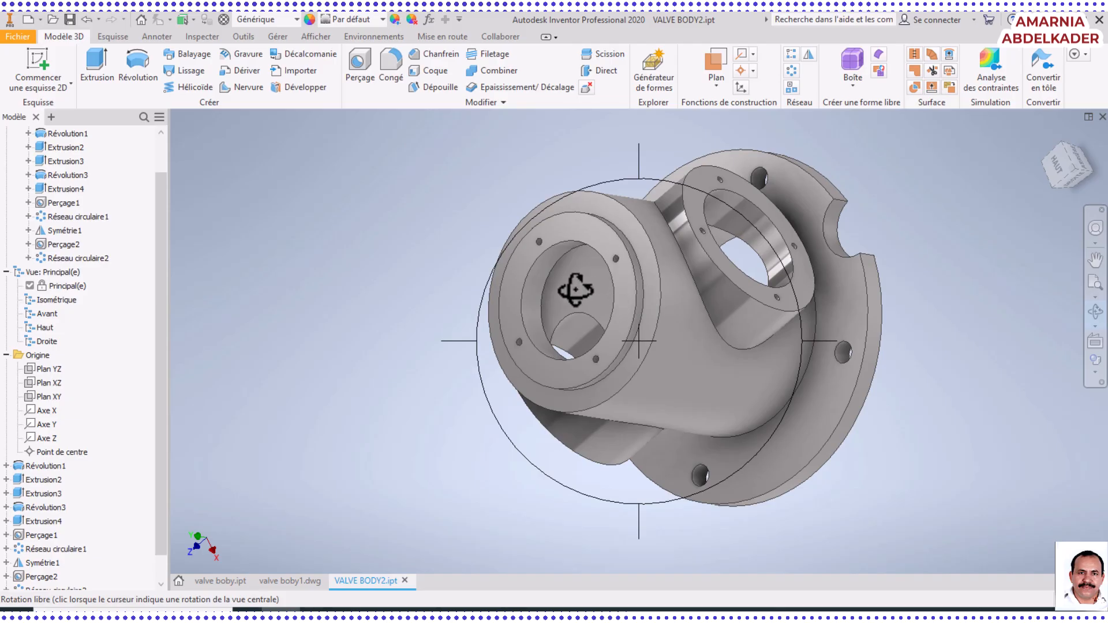
{"action": "right_click", "coordinate": [734, 328]}
{"action": "left_click", "coordinate": [745, 320]}
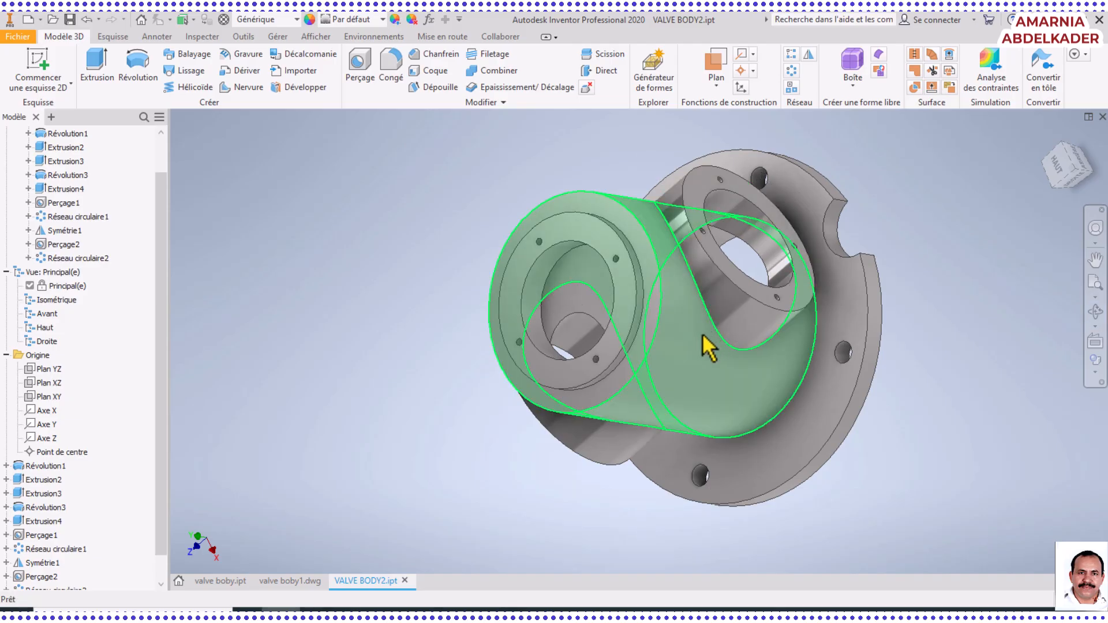
{"action": "left_click", "coordinate": [1095, 286]}
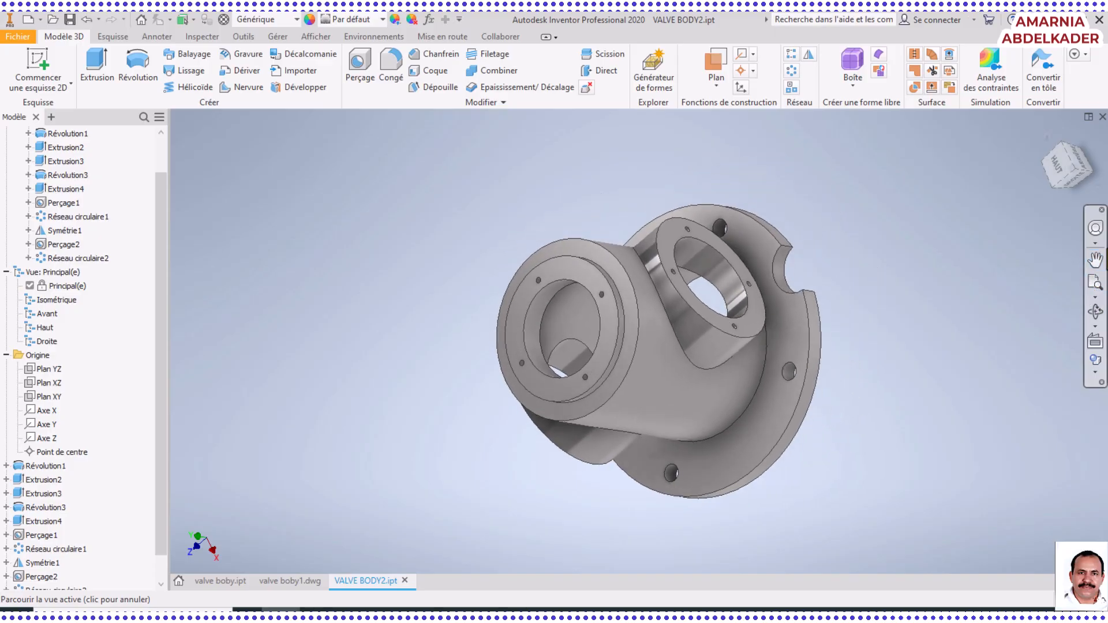
{"action": "left_click", "coordinate": [1096, 311]}
{"action": "left_click_drag", "start_coordinate": [668, 338], "coordinate": [717, 230]}
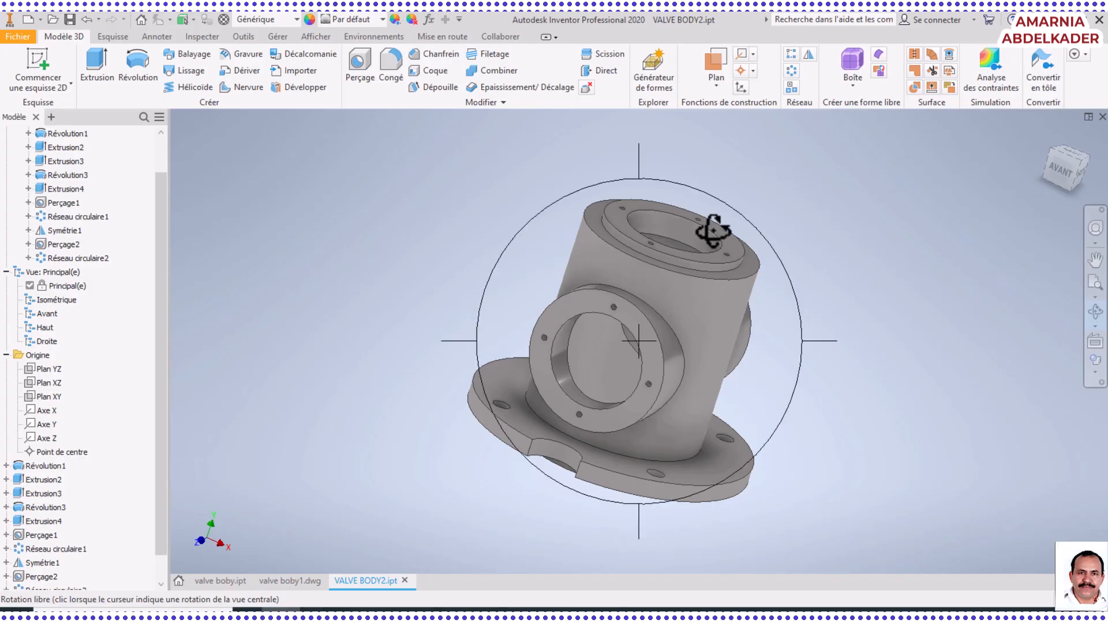
{"action": "right_click", "coordinate": [420, 306]}
{"action": "left_click", "coordinate": [478, 305]}
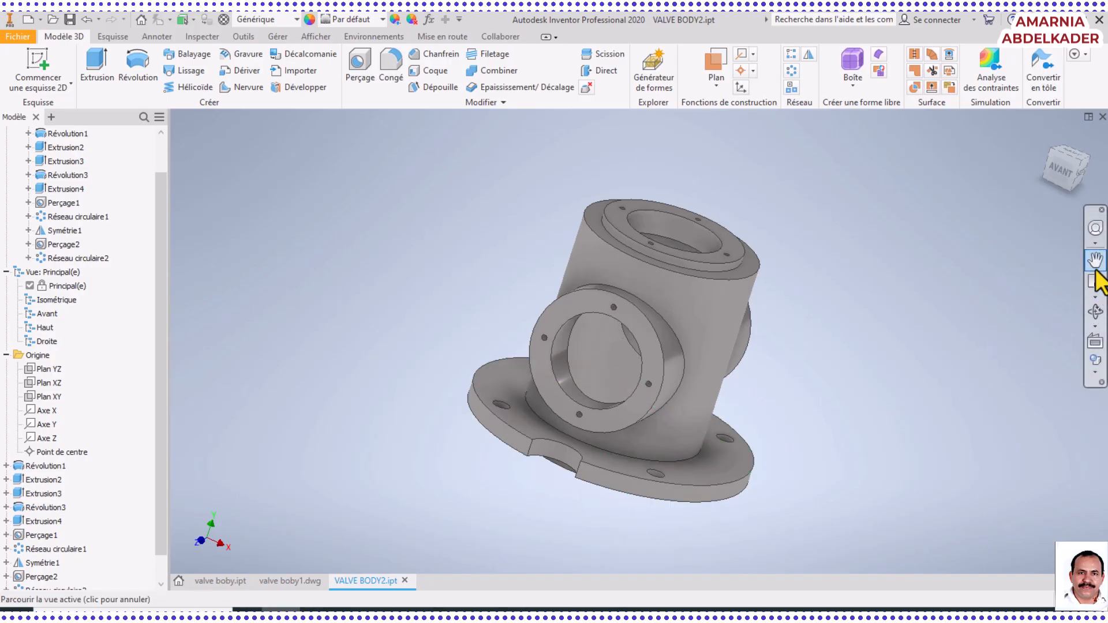
{"action": "left_click", "coordinate": [1096, 315]}
{"action": "left_click_drag", "start_coordinate": [734, 432], "coordinate": [811, 316]}
{"action": "right_click", "coordinate": [811, 316]}
{"action": "left_click", "coordinate": [859, 310]}
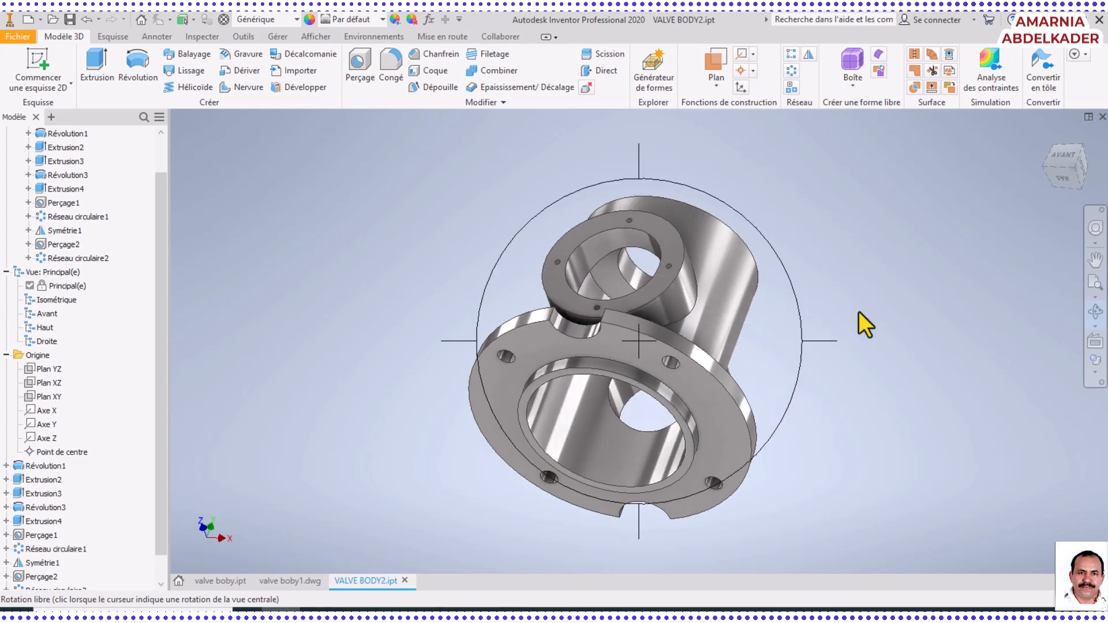
Chamfer the outer edge of the raised ring on the flange underside with a 1 mm distance
{"action": "left_click", "coordinate": [430, 56]}
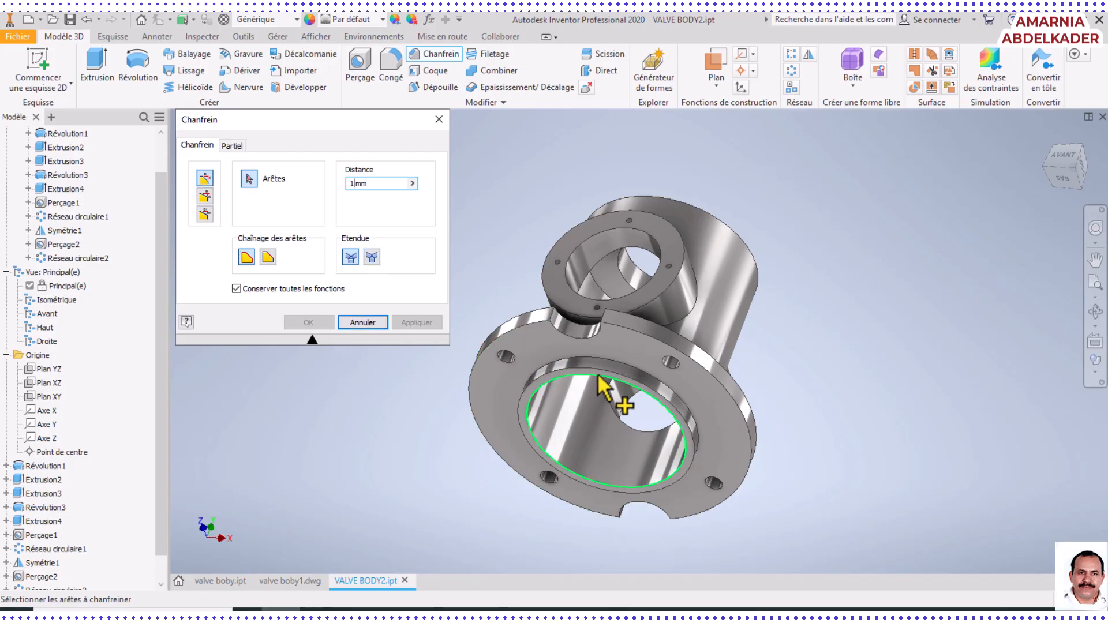
{"action": "scroll", "coordinate": [615, 381], "scroll_direction": "up", "scroll_amount": 5}
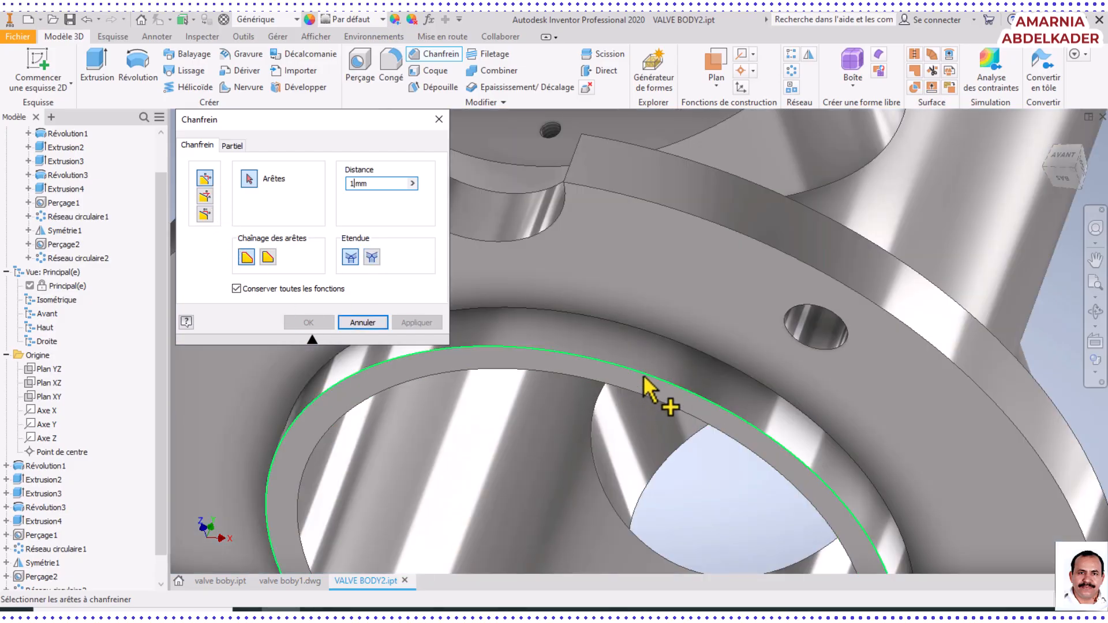
{"action": "left_click", "coordinate": [644, 376]}
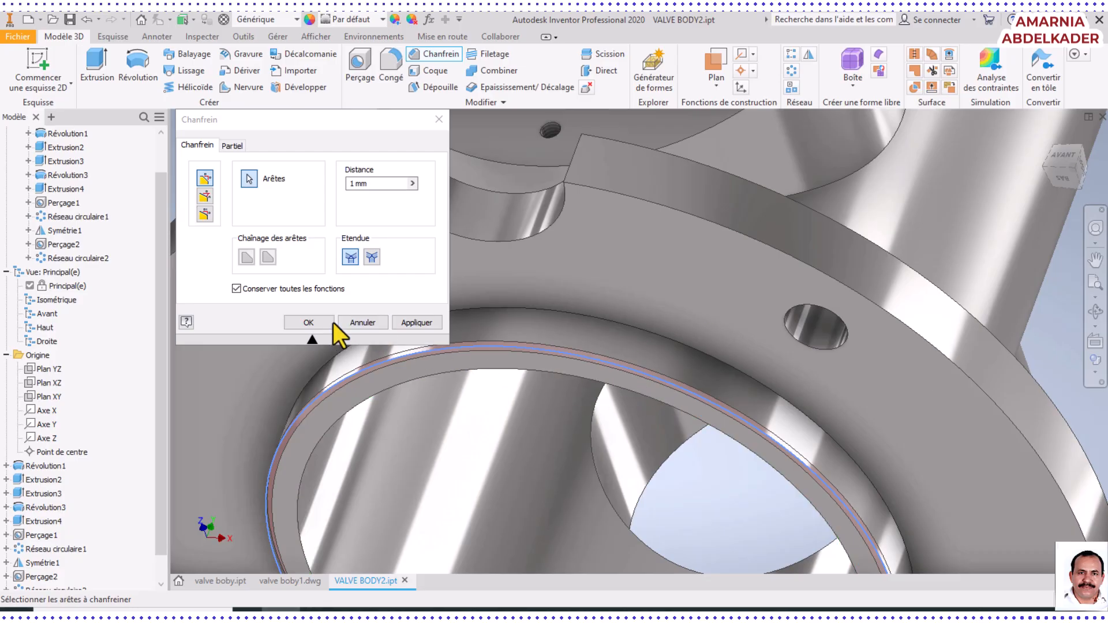
{"action": "left_click", "coordinate": [428, 327]}
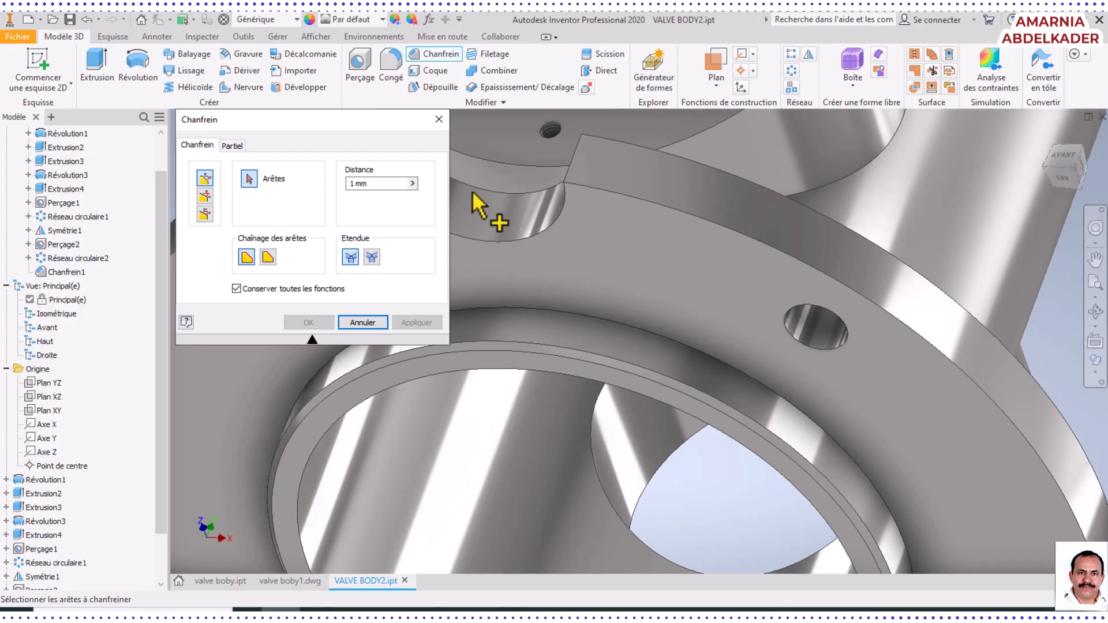
{"action": "left_click", "coordinate": [439, 119]}
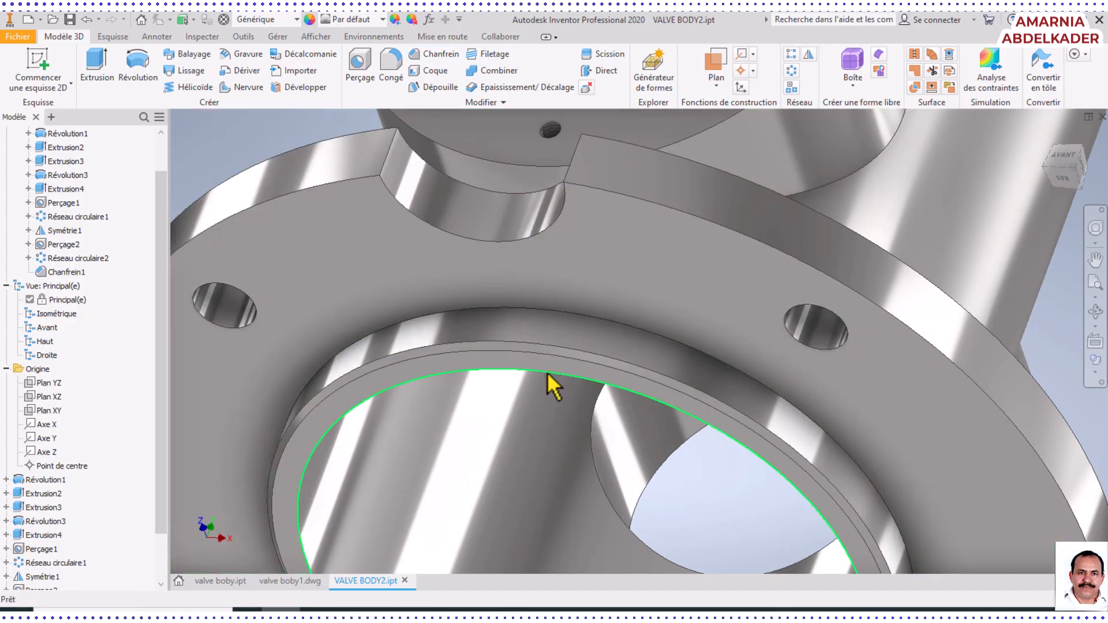
Set up a 3 mm constant-radius fillet on the edges where the front side port and the flange meet the main body
{"action": "left_click", "coordinate": [1096, 312]}
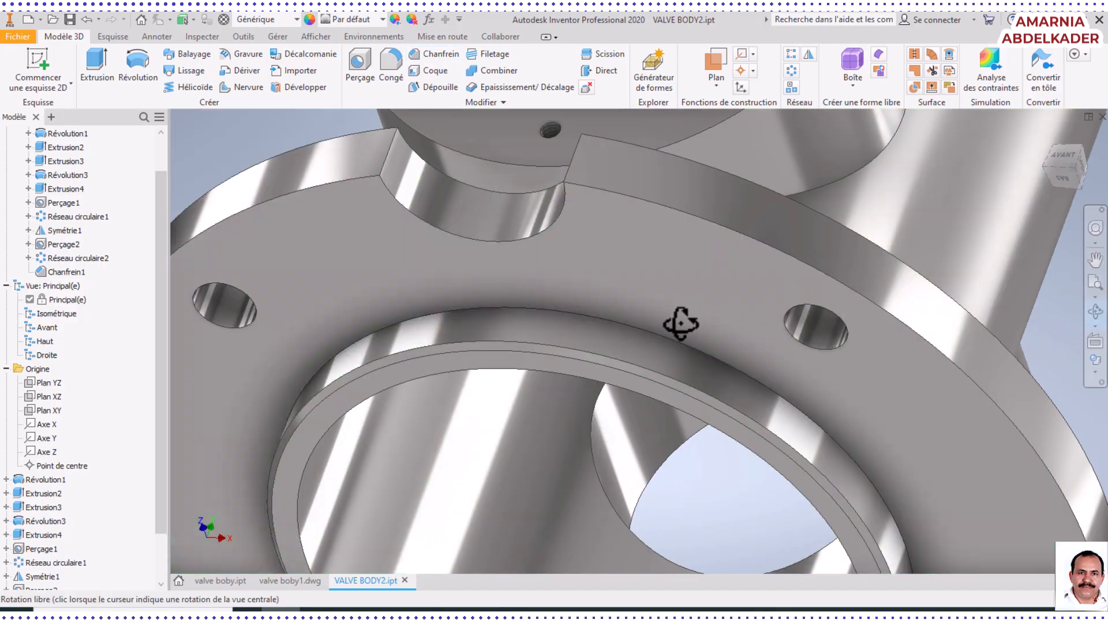
{"action": "left_click_drag", "start_coordinate": [675, 322], "coordinate": [674, 376]}
{"action": "scroll", "coordinate": [674, 376], "scroll_direction": "down", "scroll_amount": 6}
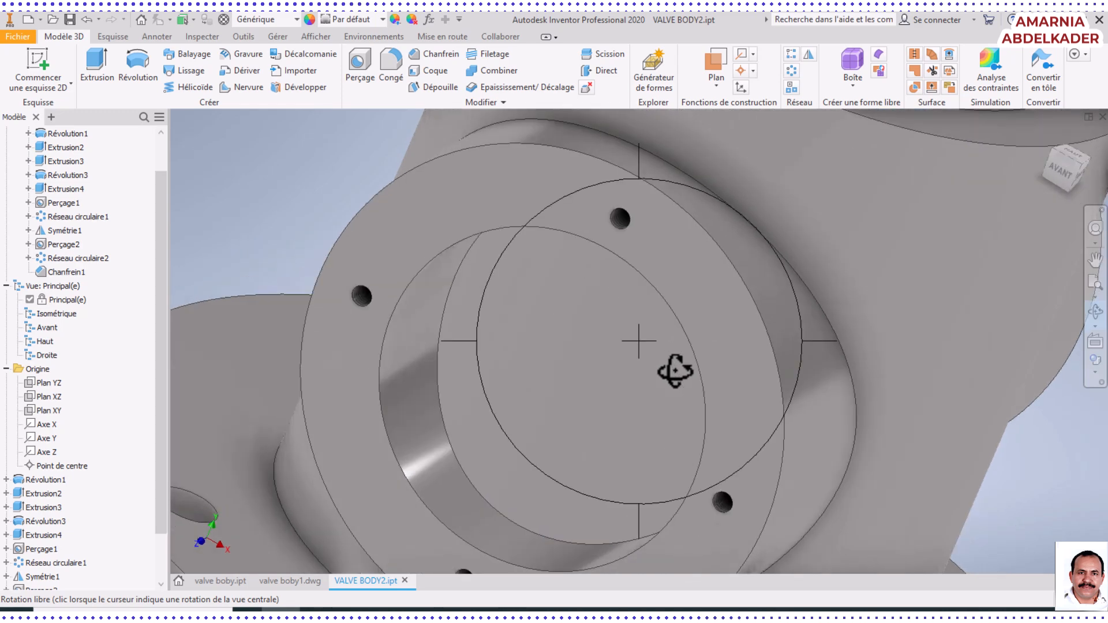
{"action": "left_click", "coordinate": [389, 64]}
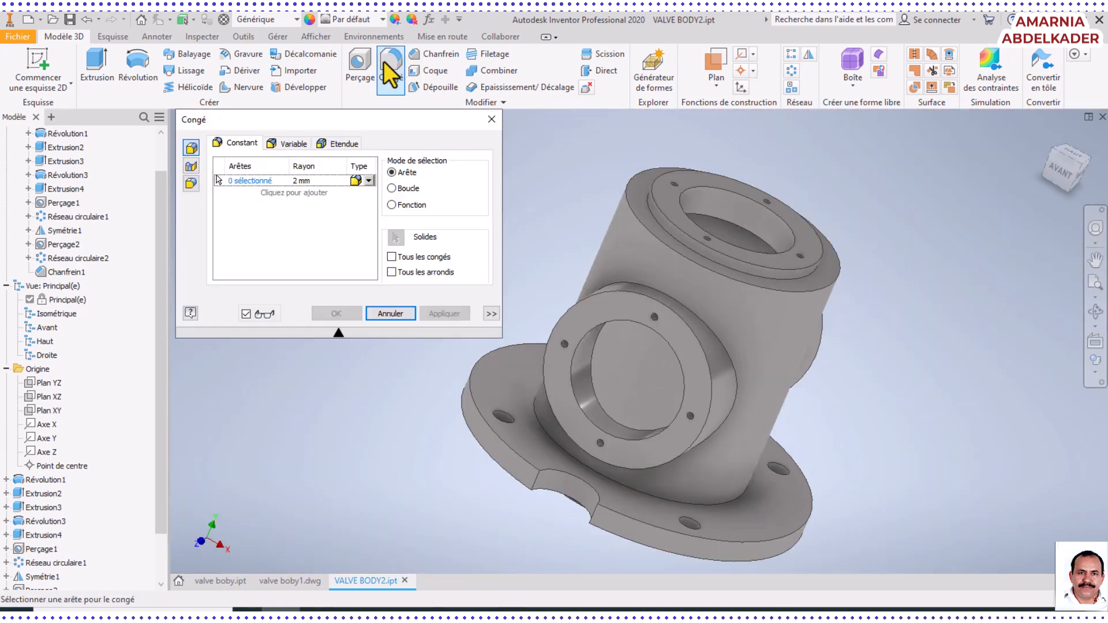
{"action": "left_click", "coordinate": [296, 183]}
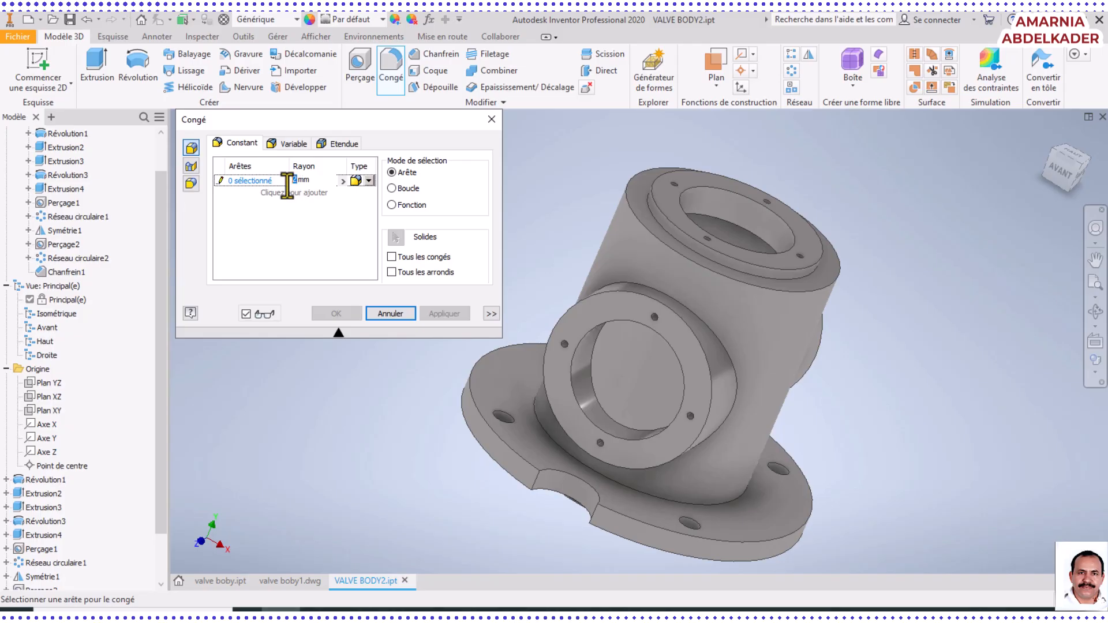
{"action": "type", "text": "3"}
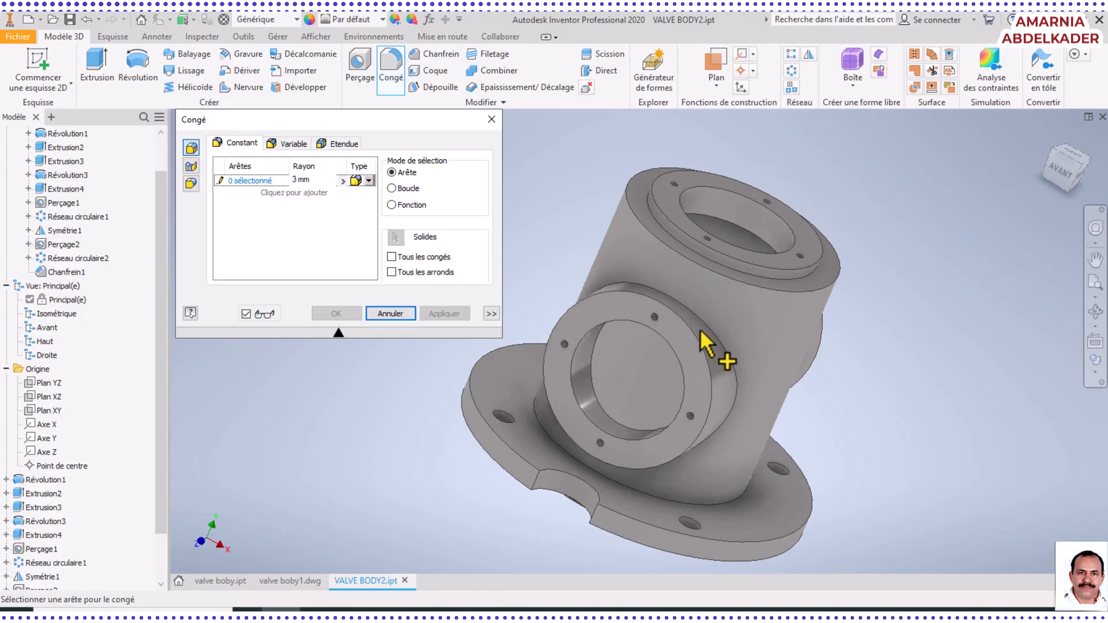
{"action": "left_click", "coordinate": [717, 348]}
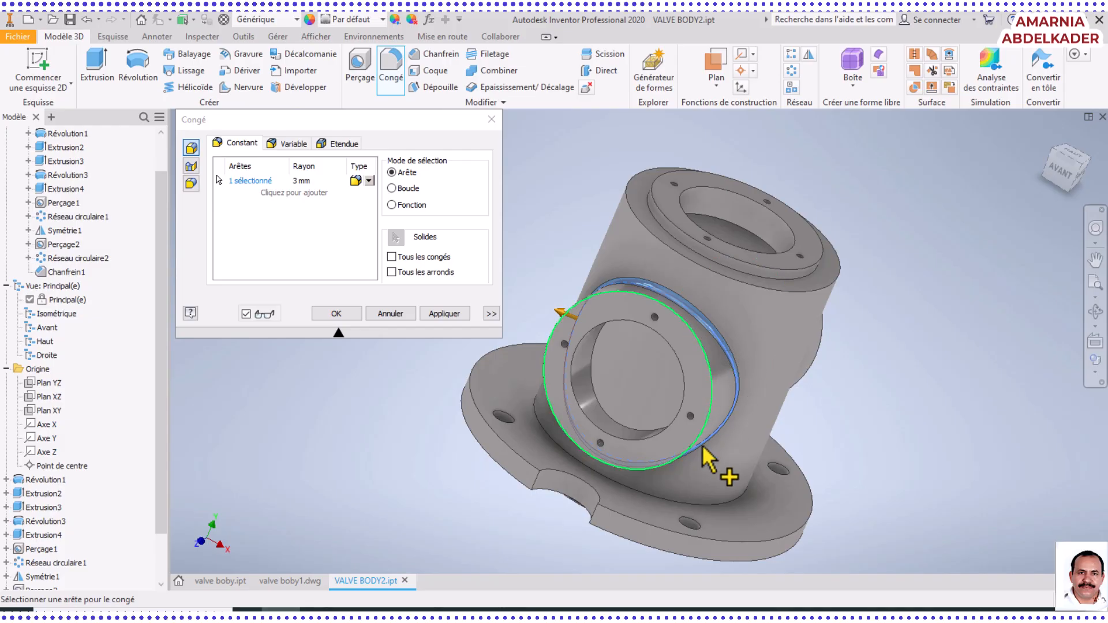
{"action": "left_click", "coordinate": [704, 505]}
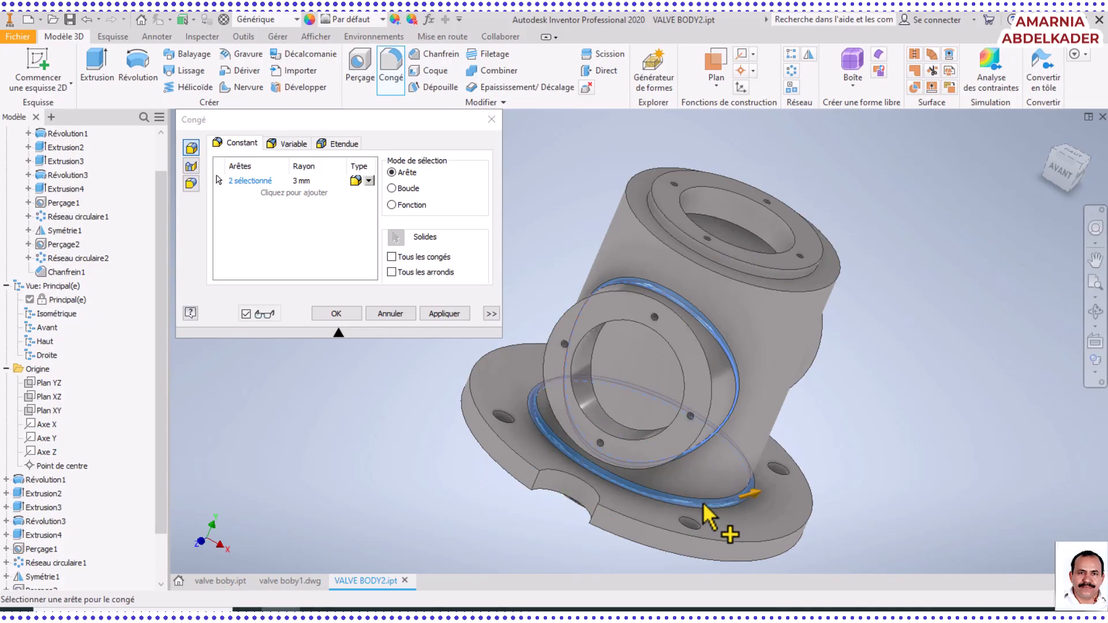
Add the flange's upper outer edges and the front notch's top and vertical corner edges to the 3 mm fillet
{"action": "left_click", "coordinate": [593, 512]}
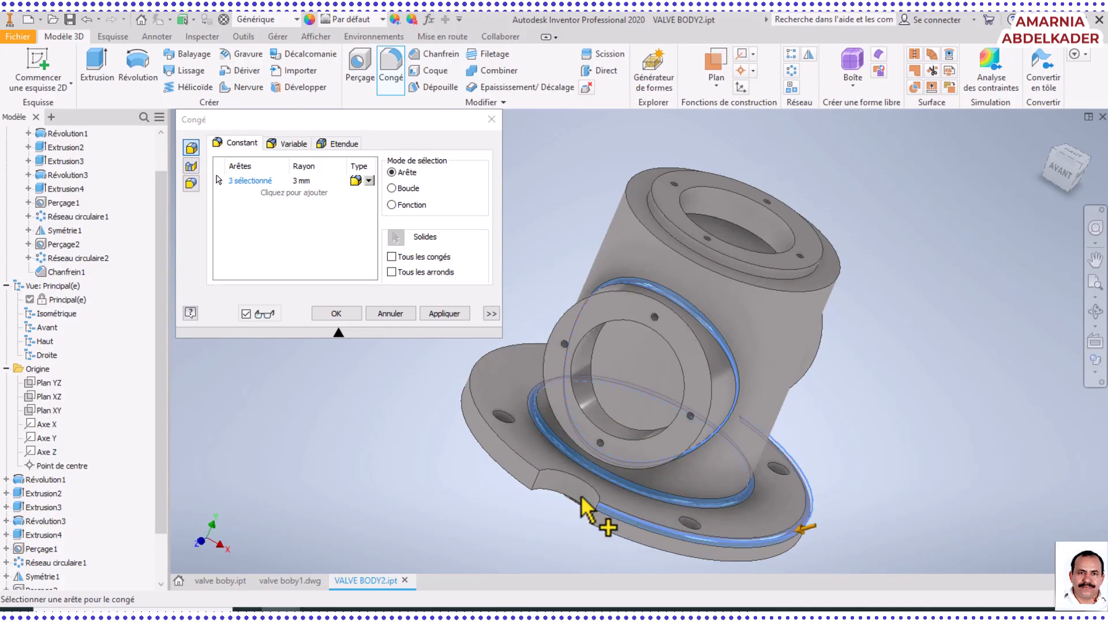
{"action": "left_click", "coordinate": [540, 485]}
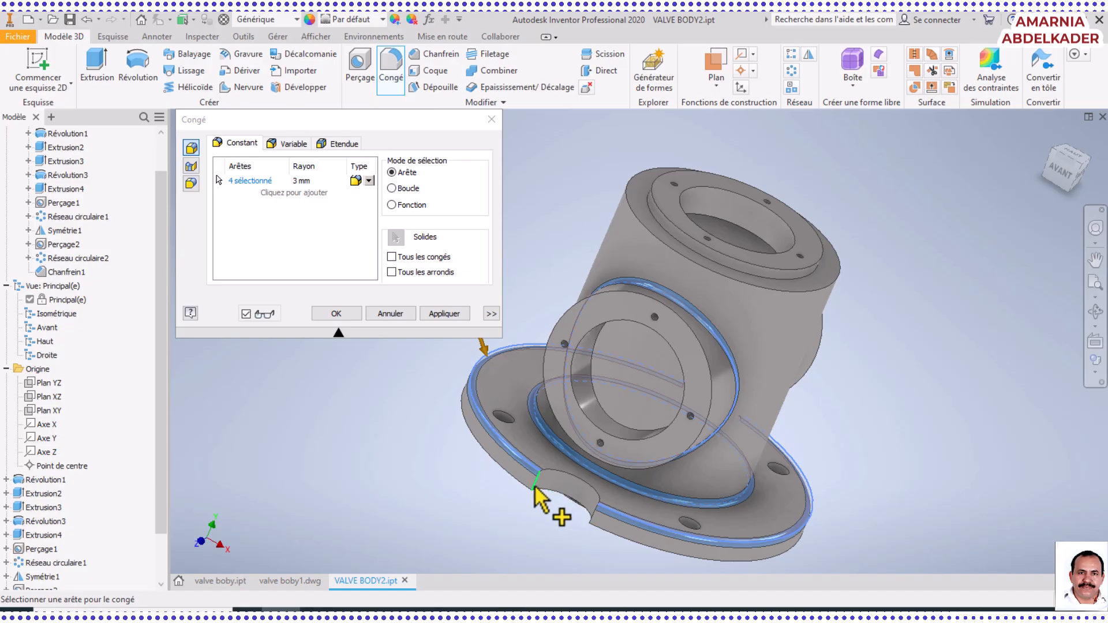
{"action": "left_click", "coordinate": [536, 486]}
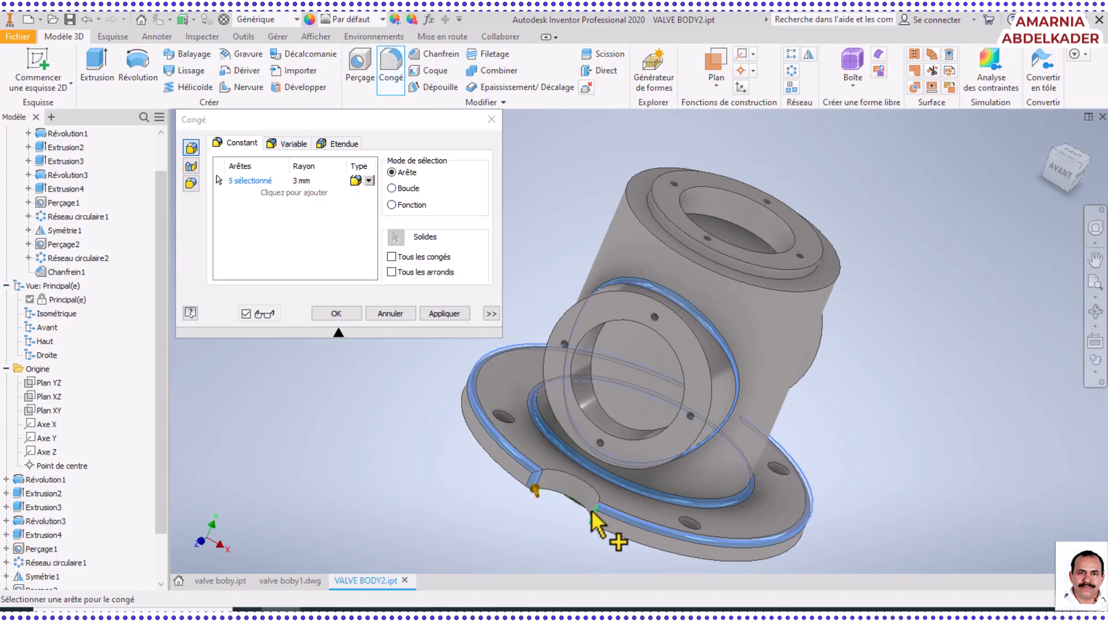
{"action": "left_click", "coordinate": [589, 499]}
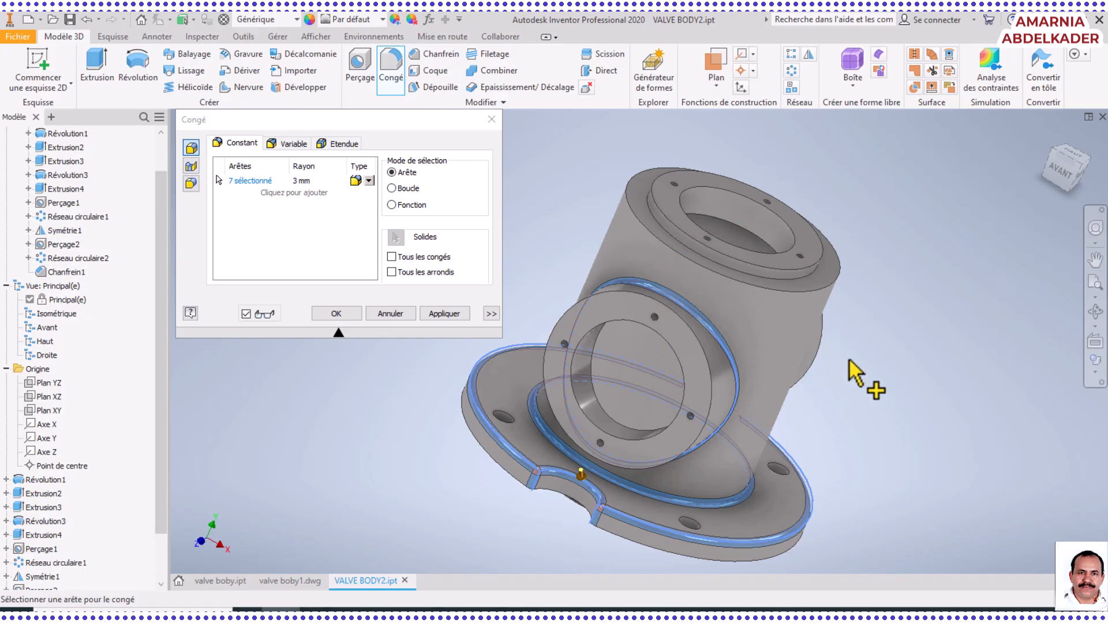
Add the base edge of the rear side port and the base edge of the top raised ring to the 3 mm fillet
{"action": "middle_click_drag", "start_coordinate": [881, 373], "coordinate": [826, 404]}
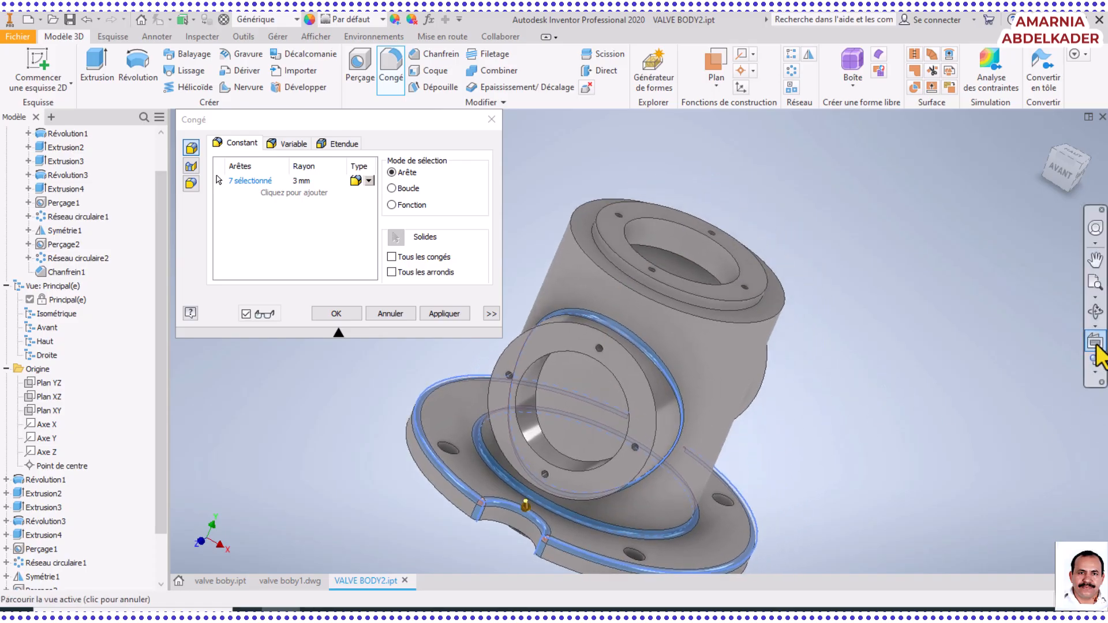
{"action": "left_click", "coordinate": [1095, 312]}
{"action": "left_click_drag", "start_coordinate": [737, 427], "coordinate": [639, 354]}
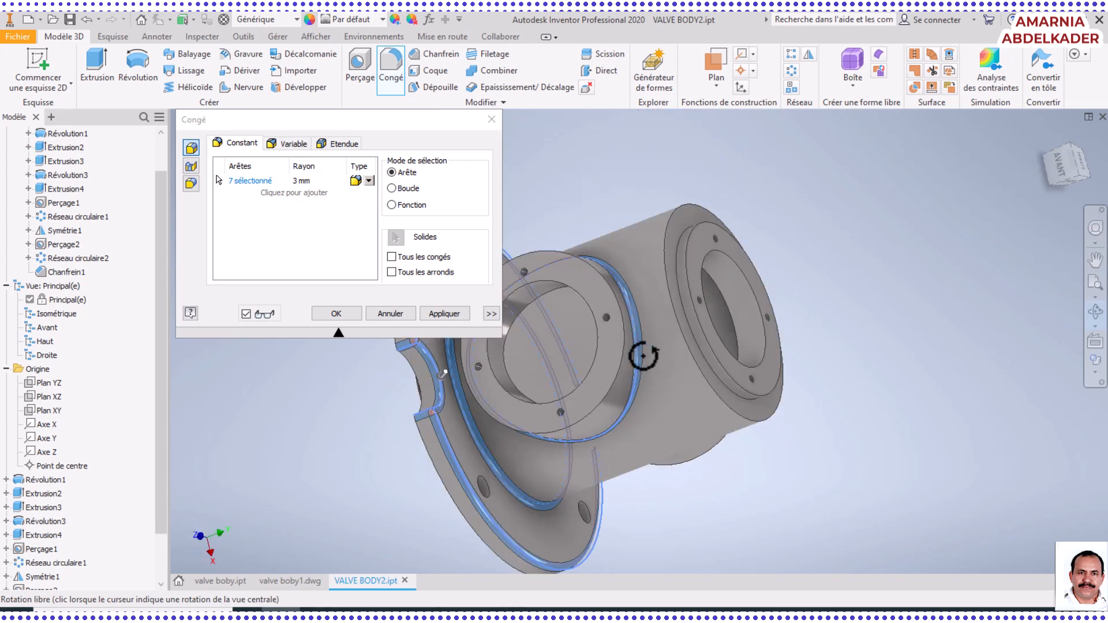
{"action": "left_click_drag", "start_coordinate": [808, 348], "coordinate": [744, 310]}
{"action": "right_click", "coordinate": [744, 310]}
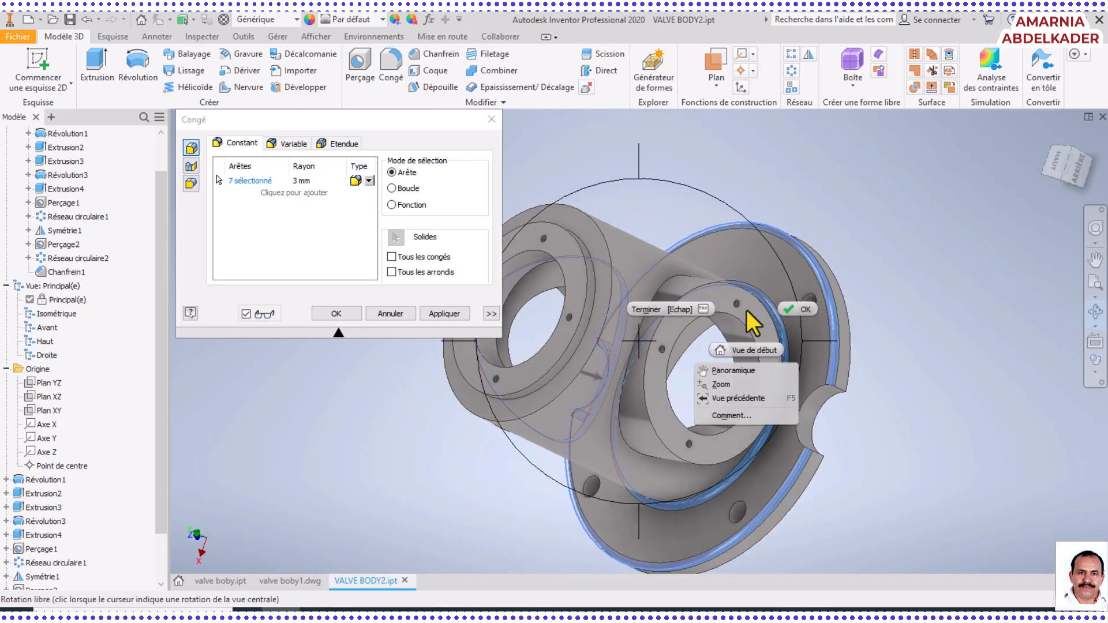
{"action": "left_click", "coordinate": [794, 313]}
{"action": "left_click", "coordinate": [649, 319]}
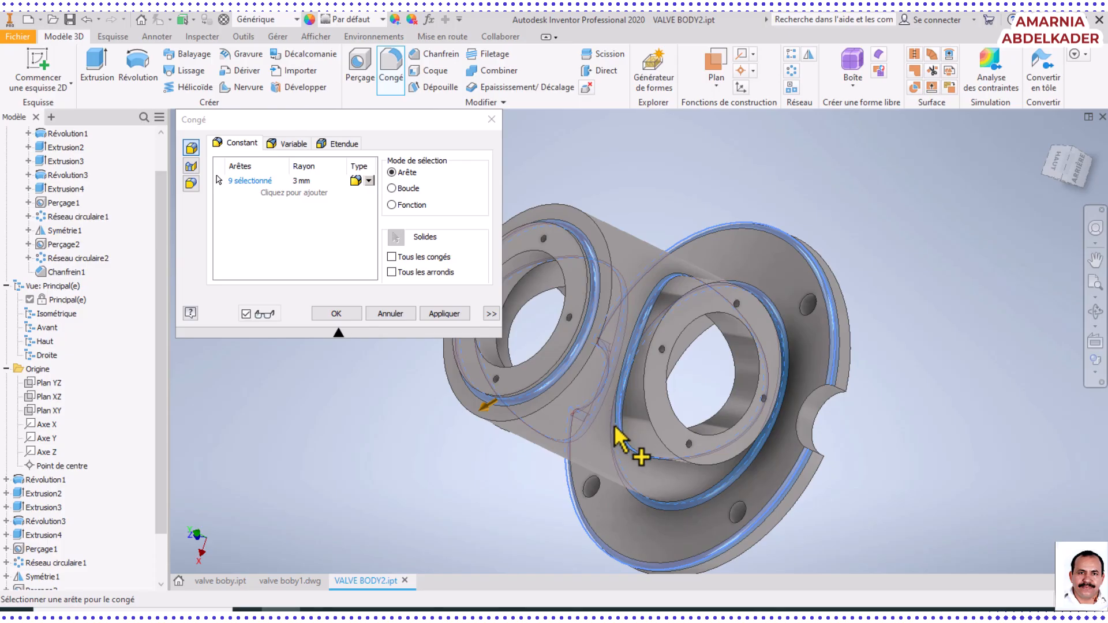
From the underside, add the inner shoulder edge of the main bore and one side port's inner opening edge to the fillet
{"action": "middle_click_drag", "start_coordinate": [655, 512], "coordinate": [748, 445]}
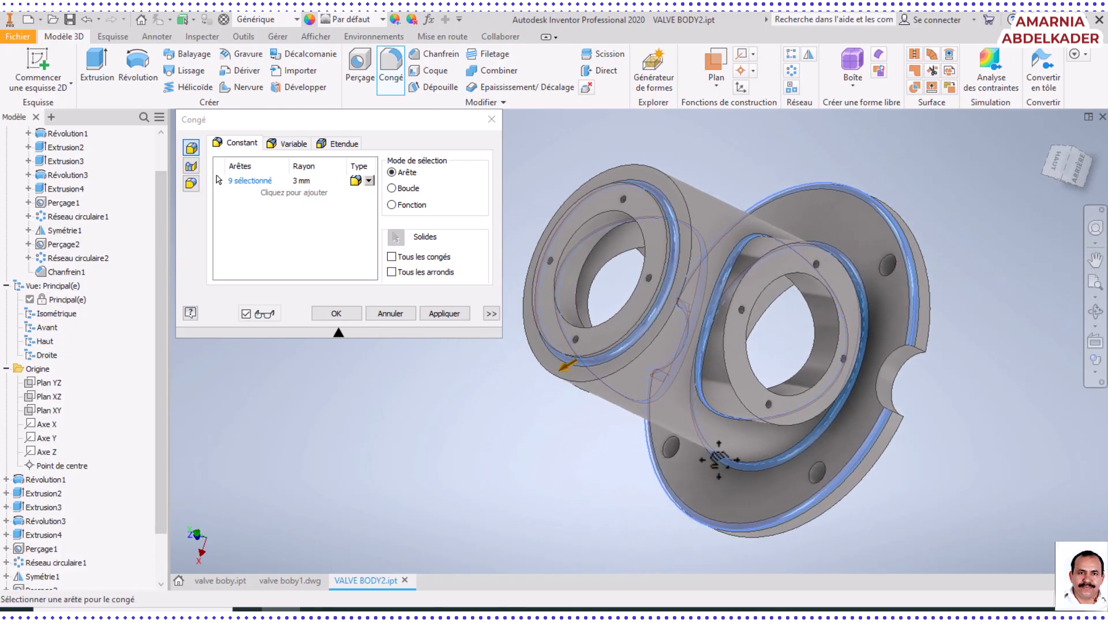
{"action": "left_click", "coordinate": [1094, 315]}
{"action": "left_click_drag", "start_coordinate": [774, 396], "coordinate": [747, 444]}
{"action": "left_click_drag", "start_coordinate": [648, 527], "coordinate": [643, 433]}
{"action": "left_click_drag", "start_coordinate": [644, 437], "coordinate": [643, 437]}
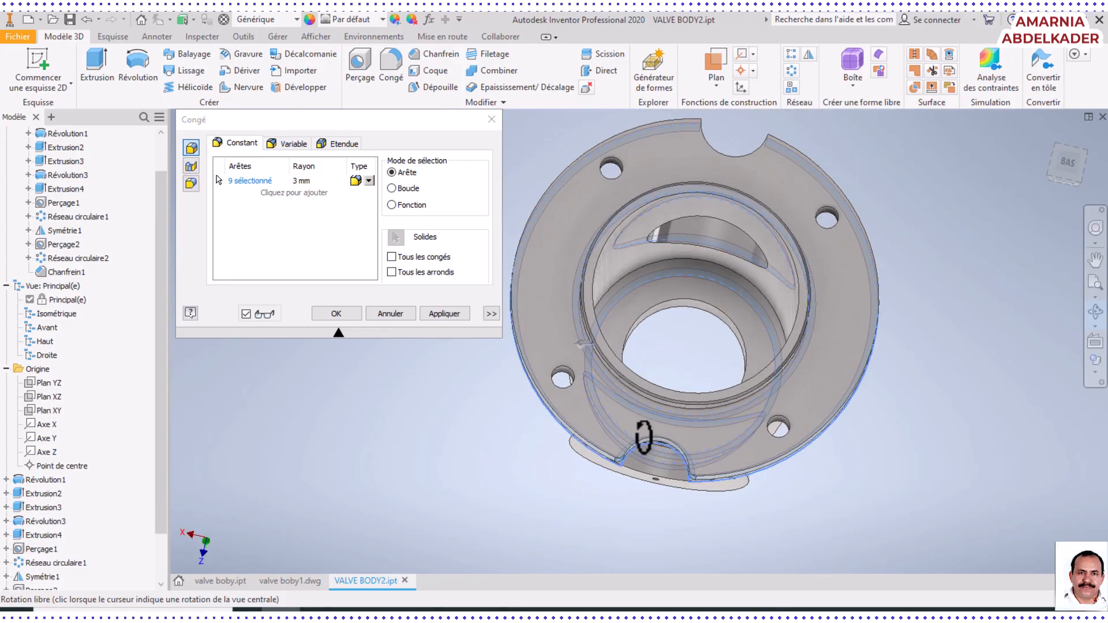
{"action": "right_click", "coordinate": [938, 389]}
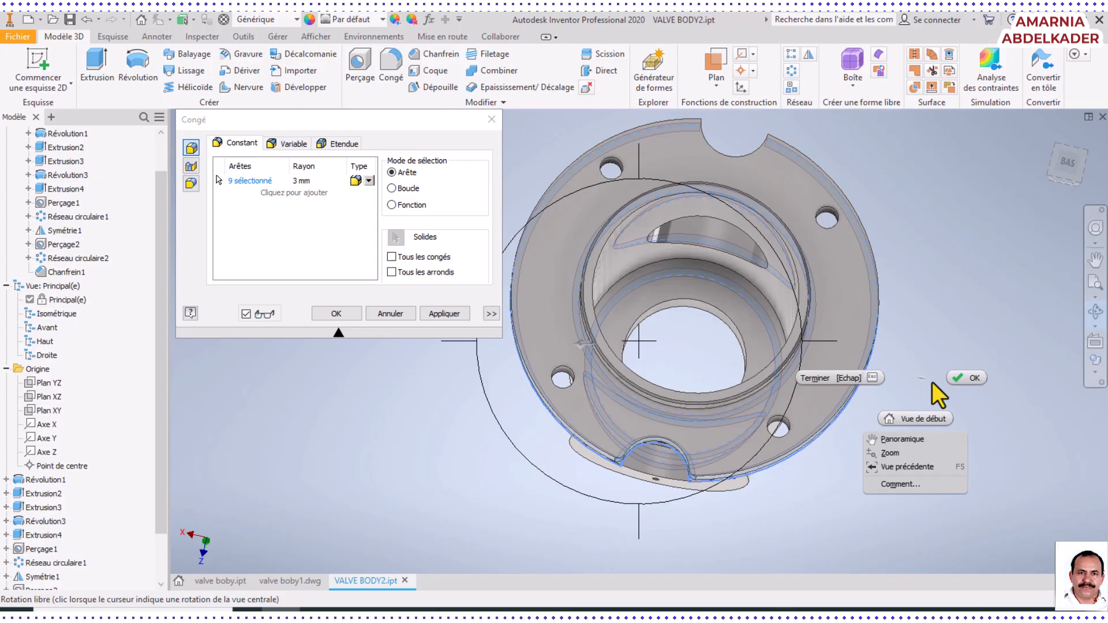
{"action": "left_click", "coordinate": [964, 378]}
{"action": "left_click", "coordinate": [753, 286]}
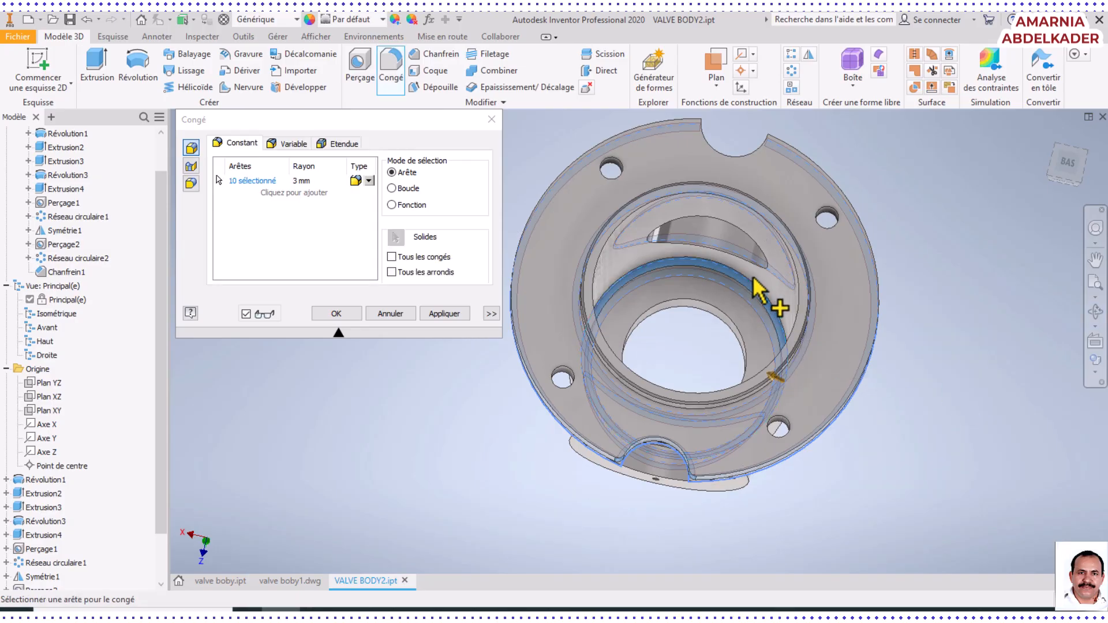
{"action": "left_click", "coordinate": [763, 252]}
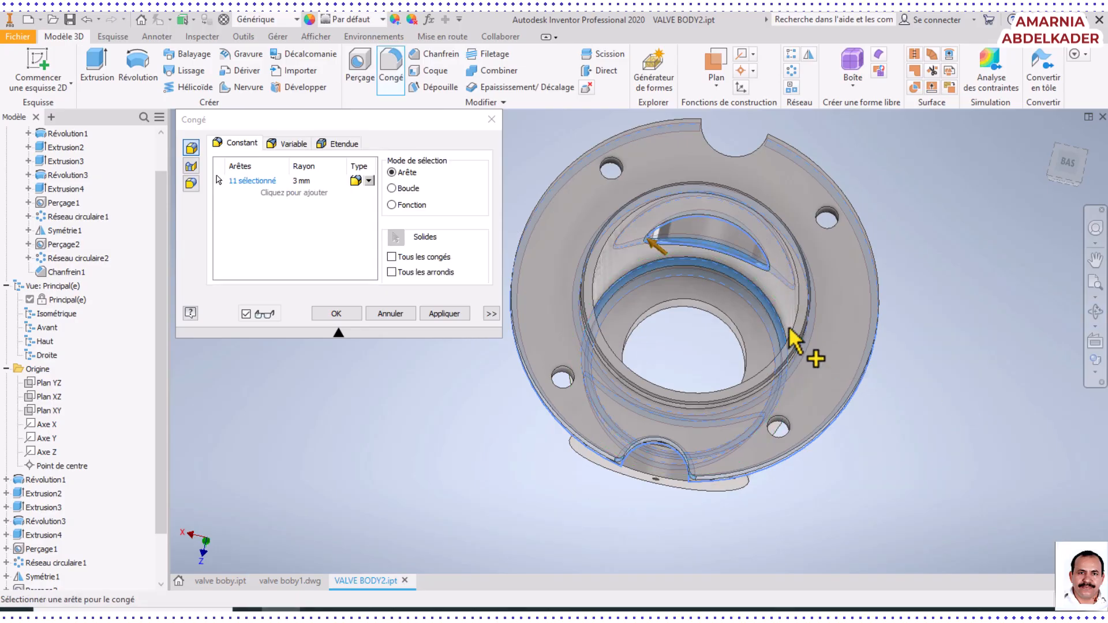
Add the opposite side port's inner opening edge inside the main bore to the 3 mm fillet selection
{"action": "left_click", "coordinate": [1090, 313]}
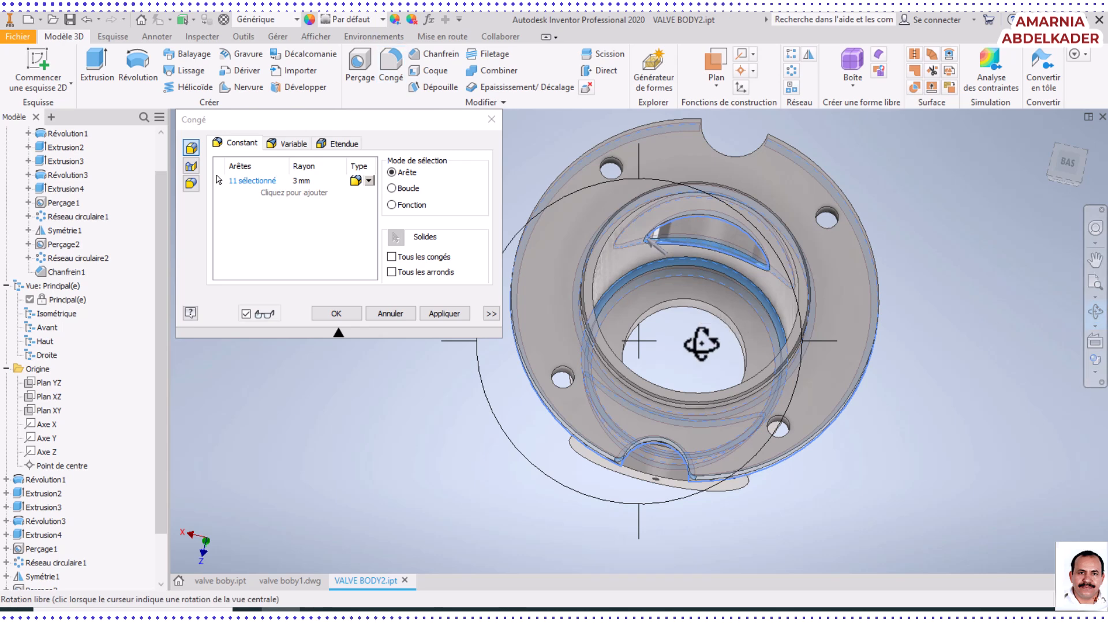
{"action": "left_click_drag", "start_coordinate": [699, 338], "coordinate": [675, 367]}
{"action": "right_click", "coordinate": [674, 369]}
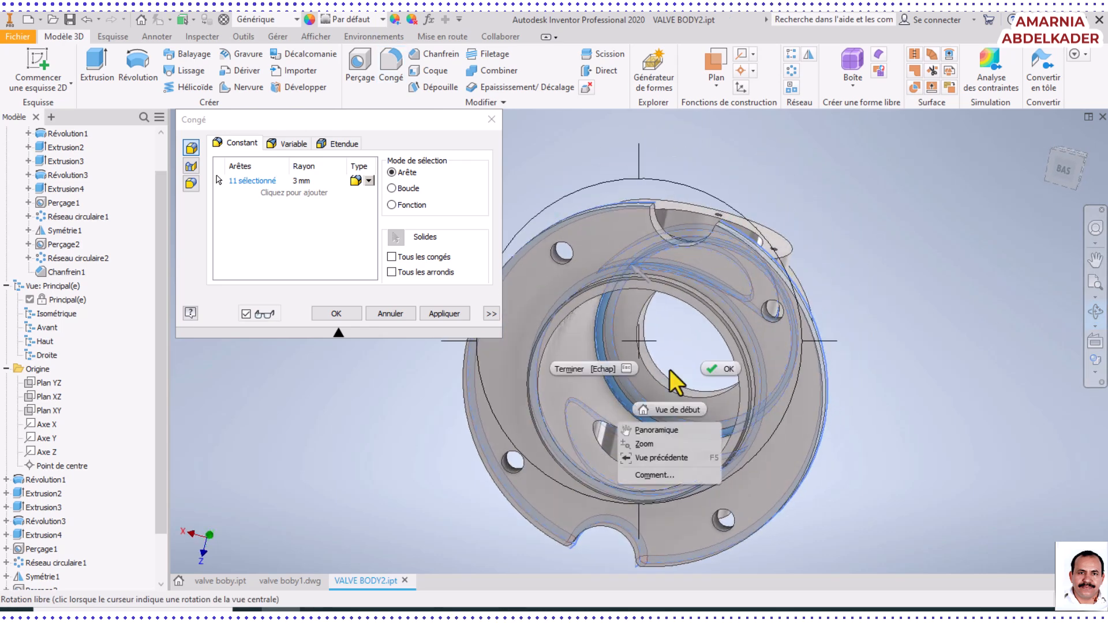
{"action": "left_click", "coordinate": [722, 366]}
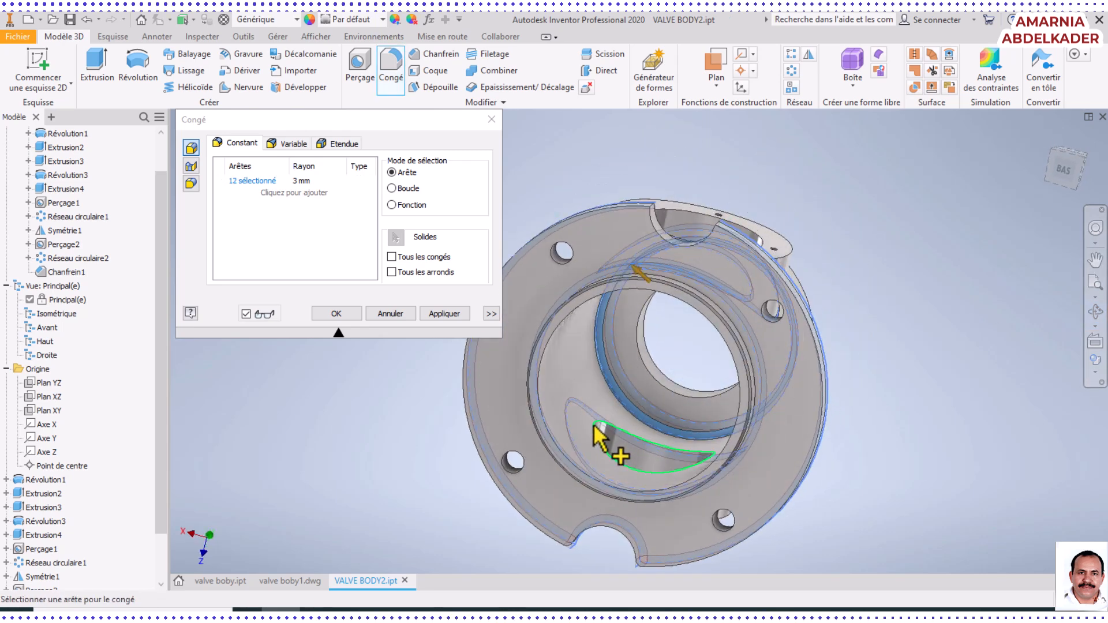
{"action": "left_click", "coordinate": [594, 425]}
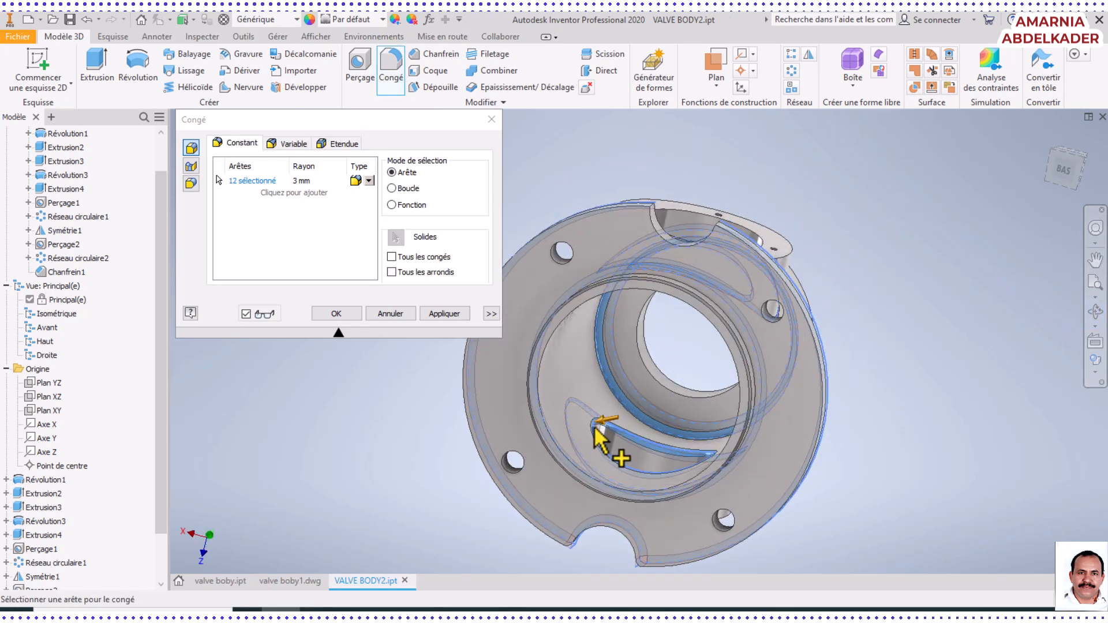
Add the rear flange notch's top and vertical corner edges, and create the 3 mm fillet on all selected edges
{"action": "left_click", "coordinate": [1090, 311]}
{"action": "left_click_drag", "start_coordinate": [668, 317], "coordinate": [814, 456]}
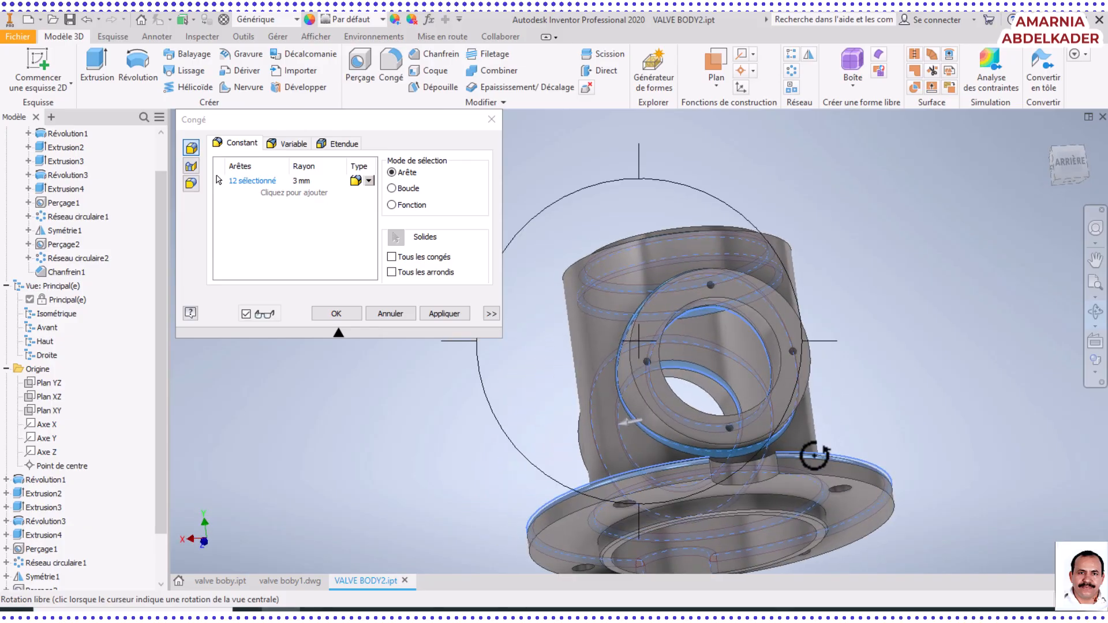
{"action": "mouse_move", "coordinate": [802, 395]}
{"action": "left_mouse_down"}
{"action": "mouse_move", "coordinate": [816, 438]}
{"action": "mouse_move", "coordinate": [816, 400]}
{"action": "left_mouse_up"}
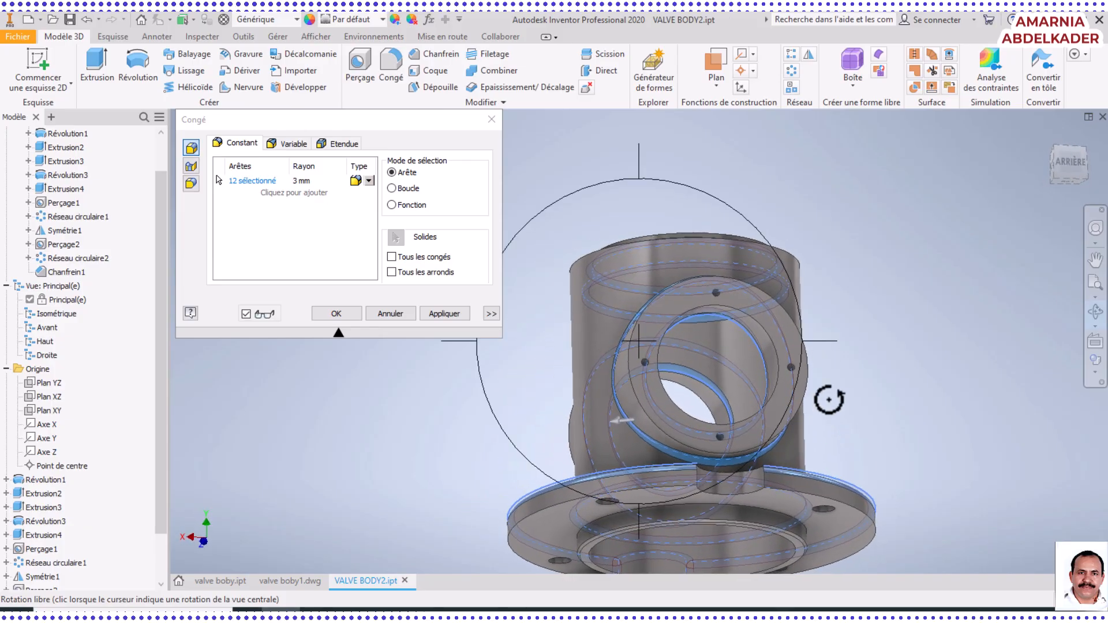
{"action": "right_click", "coordinate": [834, 388]}
{"action": "left_click", "coordinate": [884, 386]}
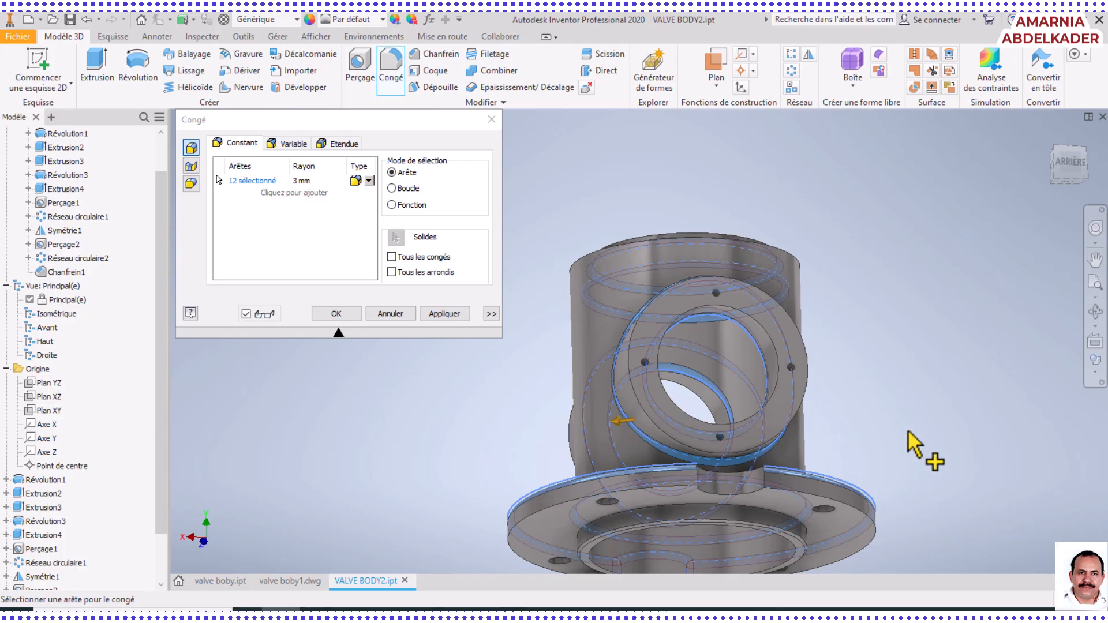
{"action": "left_click", "coordinate": [1094, 312]}
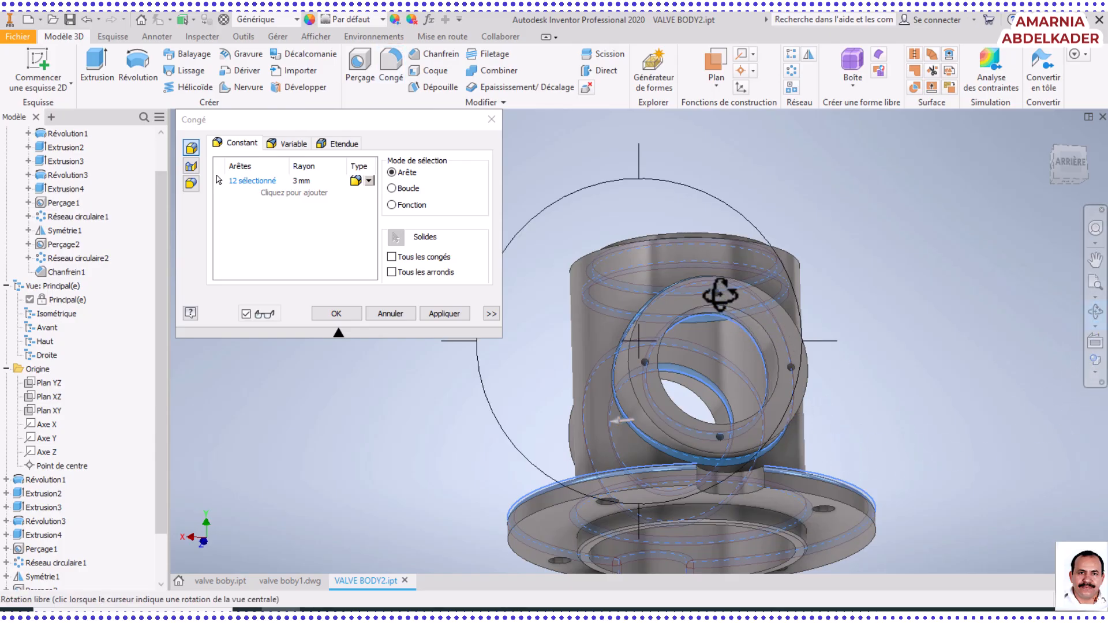
{"action": "left_click_drag", "start_coordinate": [717, 292], "coordinate": [718, 396]}
{"action": "right_click", "coordinate": [723, 407]}
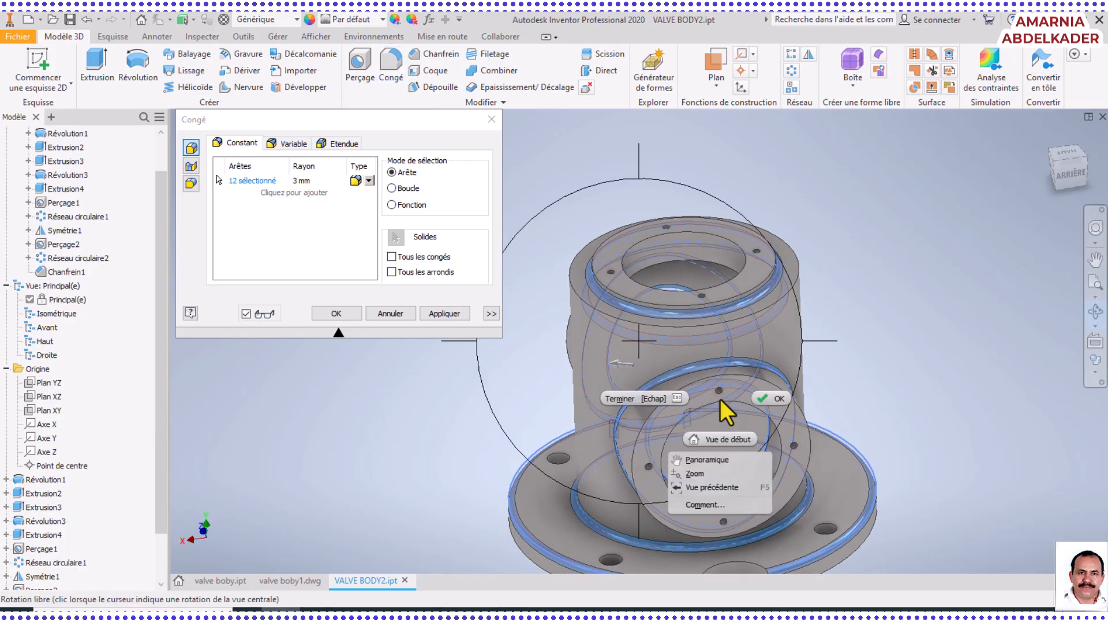
{"action": "left_click", "coordinate": [775, 400]}
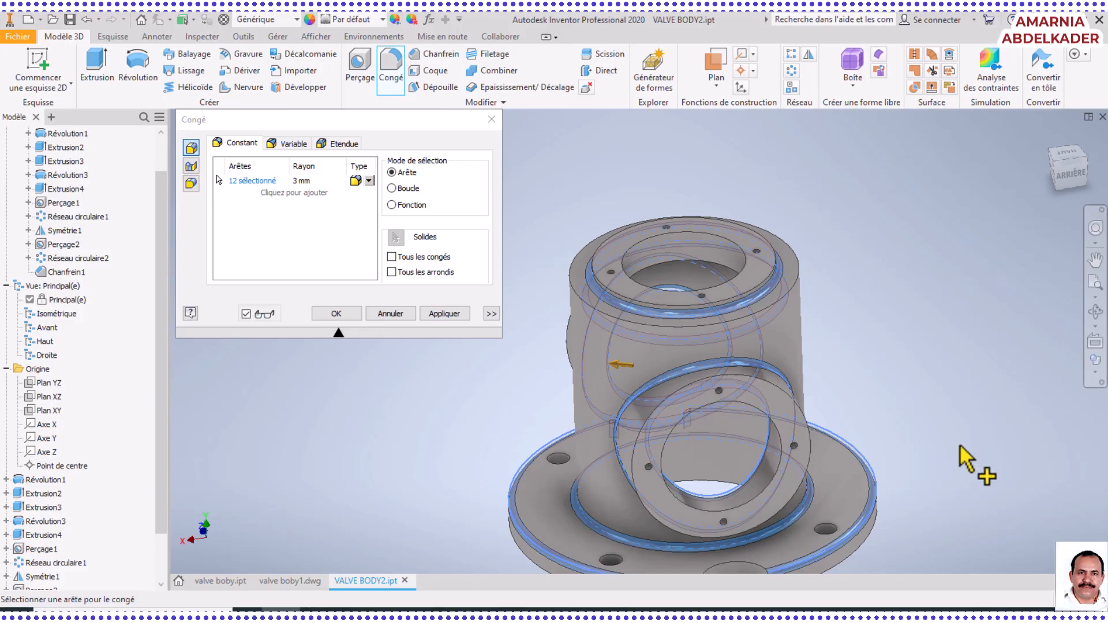
{"action": "left_click", "coordinate": [1096, 290]}
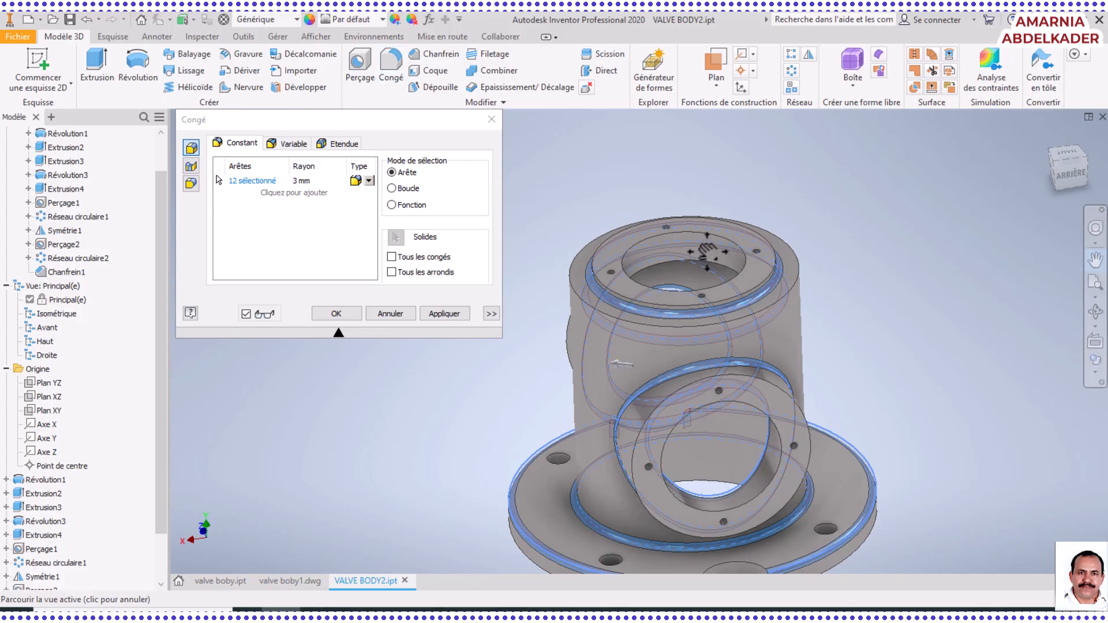
{"action": "left_click_drag", "start_coordinate": [706, 251], "coordinate": [681, 146]}
{"action": "right_click", "coordinate": [810, 361]}
{"action": "left_click", "coordinate": [860, 359]}
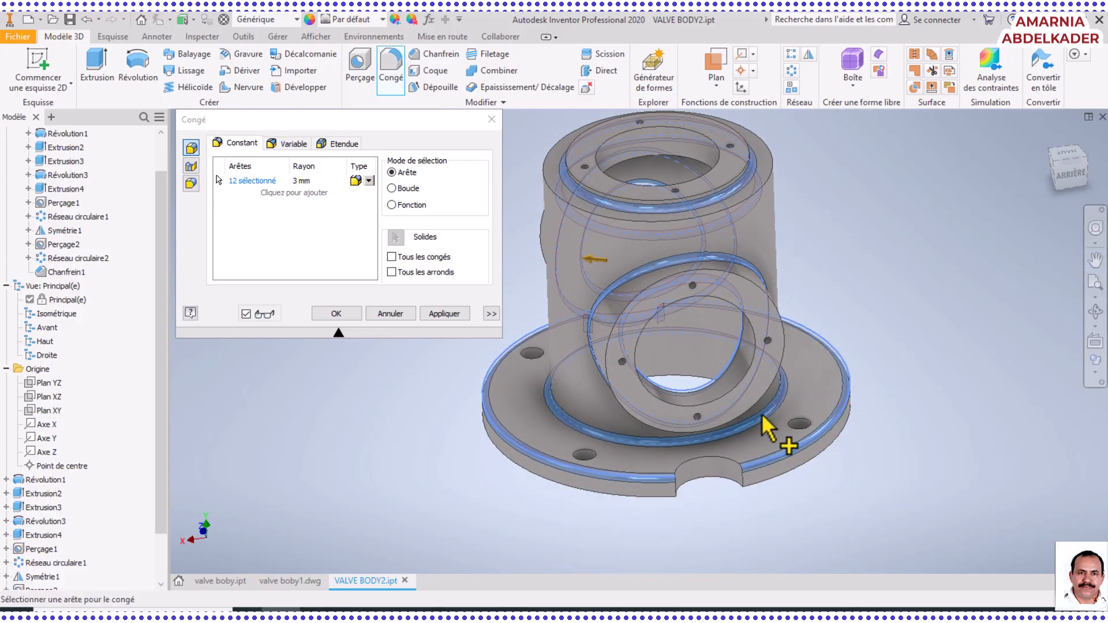
{"action": "left_click", "coordinate": [742, 477]}
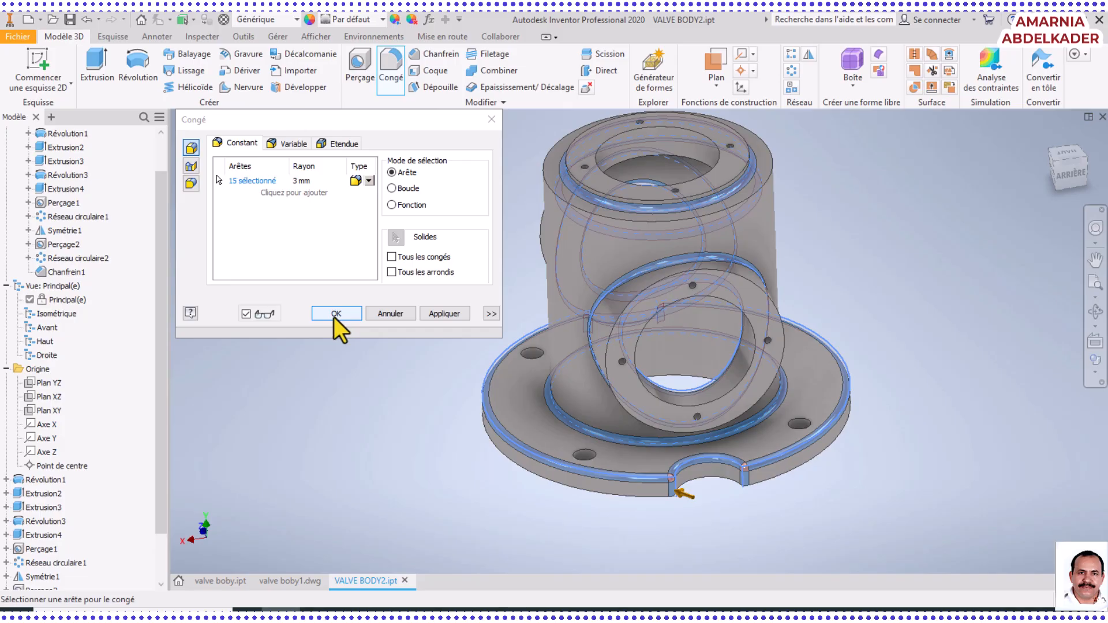
{"action": "left_click", "coordinate": [334, 317]}
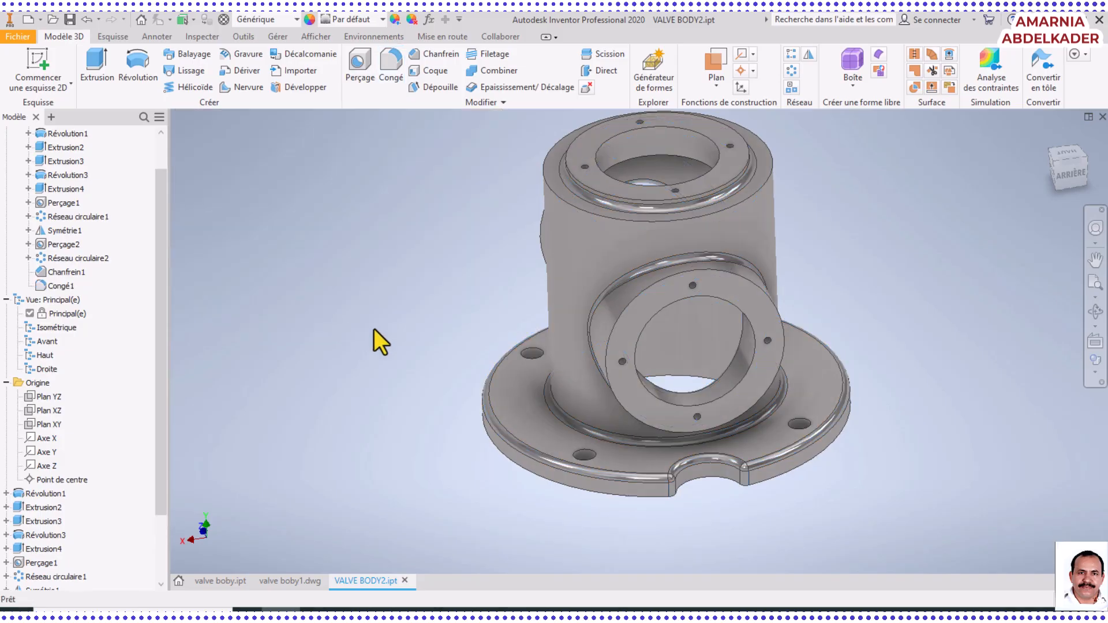
Fillet the outer top edge of the main cylindrical body with a 5 mm radius
{"action": "left_click", "coordinate": [391, 65]}
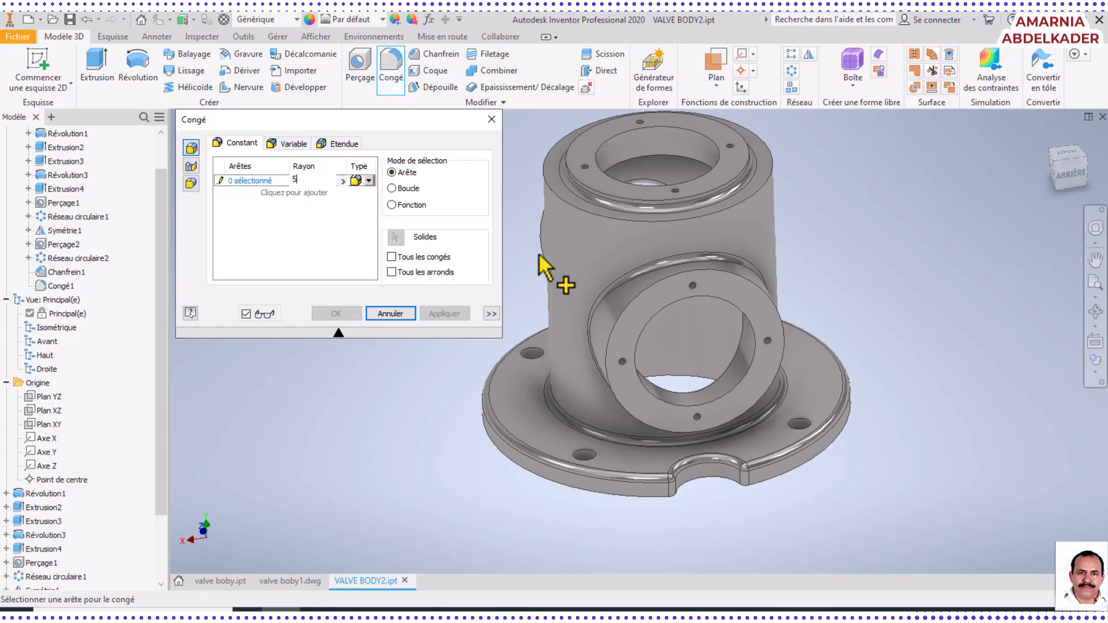
{"action": "left_click", "coordinate": [598, 219]}
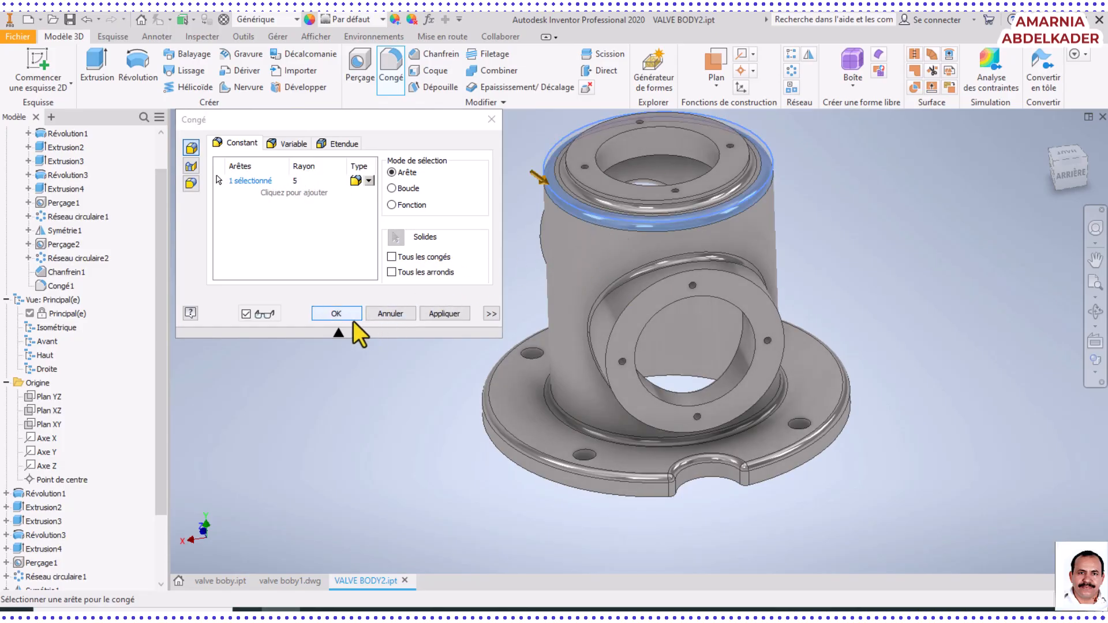
{"action": "left_click", "coordinate": [337, 315]}
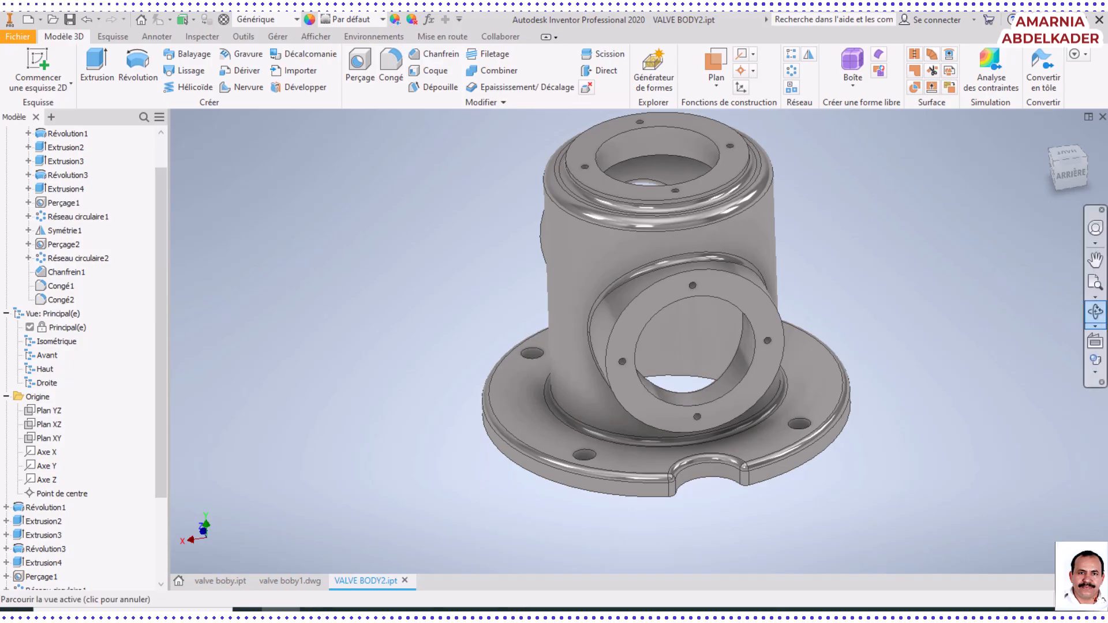
Examine the flange underside and compare it with the valve boby1.pdf drawing in Foxit PhantomPDF, including the flange fillets and chamfer callout
{"action": "left_click", "coordinate": [1094, 312]}
{"action": "left_click_drag", "start_coordinate": [772, 272], "coordinate": [719, 325]}
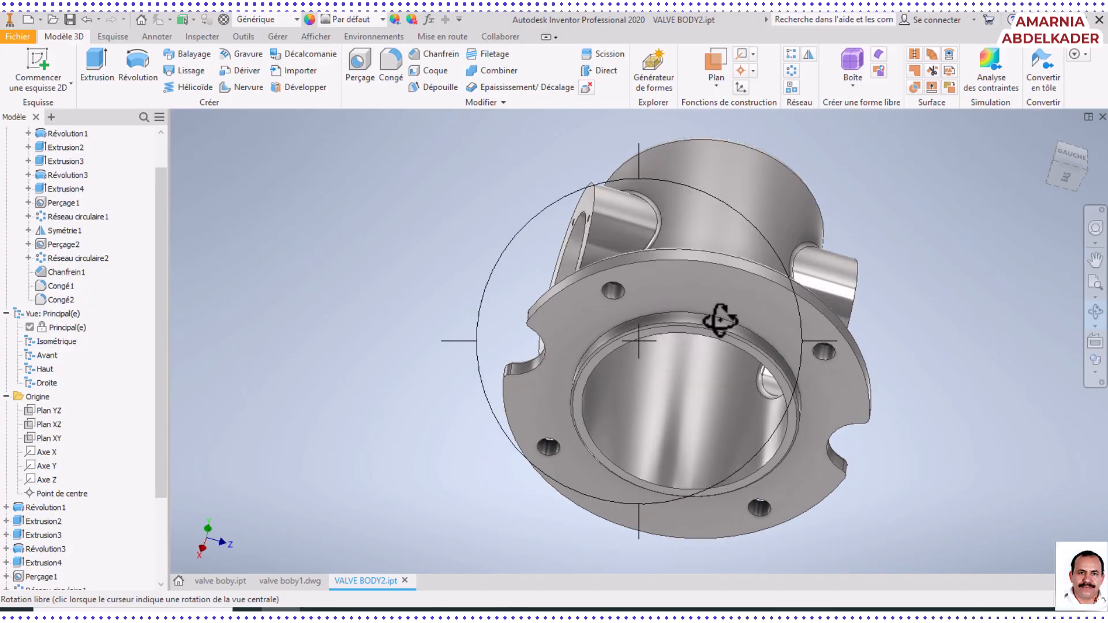
{"action": "scroll", "coordinate": [720, 320], "scroll_direction": "up", "scroll_amount": 3}
{"action": "scroll", "coordinate": [718, 346], "scroll_direction": "down", "scroll_amount": 10}
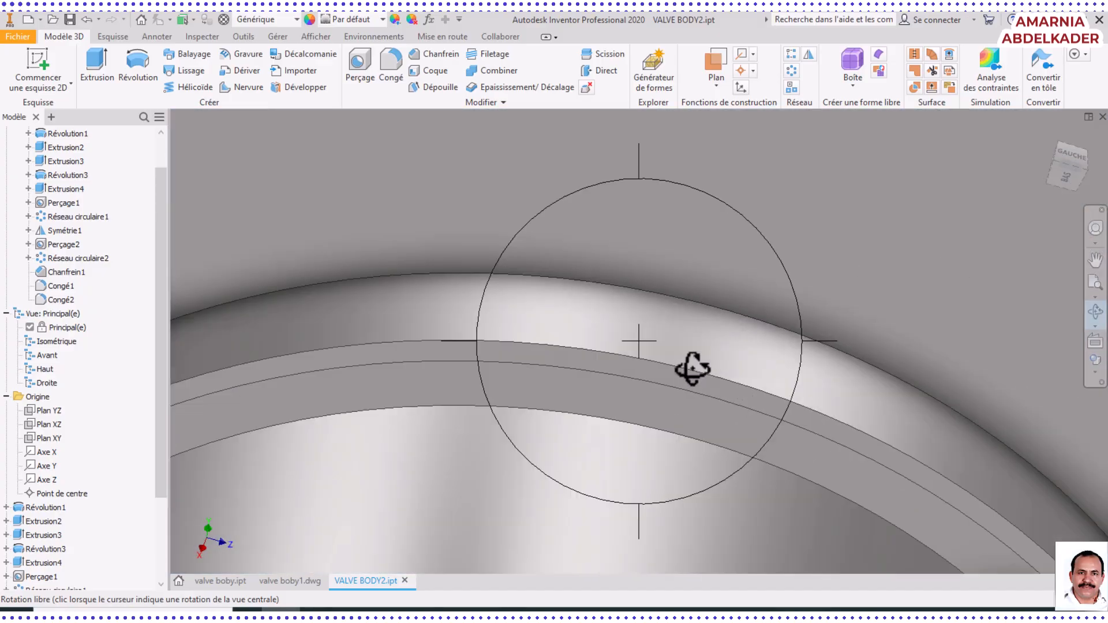
{"action": "left_click", "coordinate": [702, 611]}
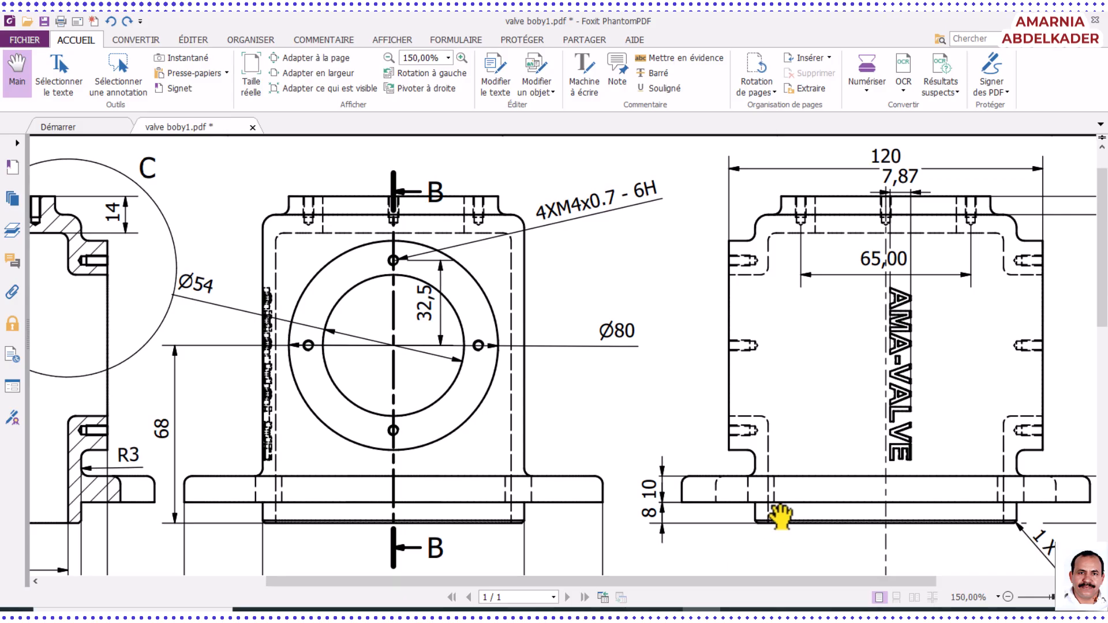
{"action": "scroll", "coordinate": [1002, 448], "scroll_direction": "down", "scroll_amount": 3}
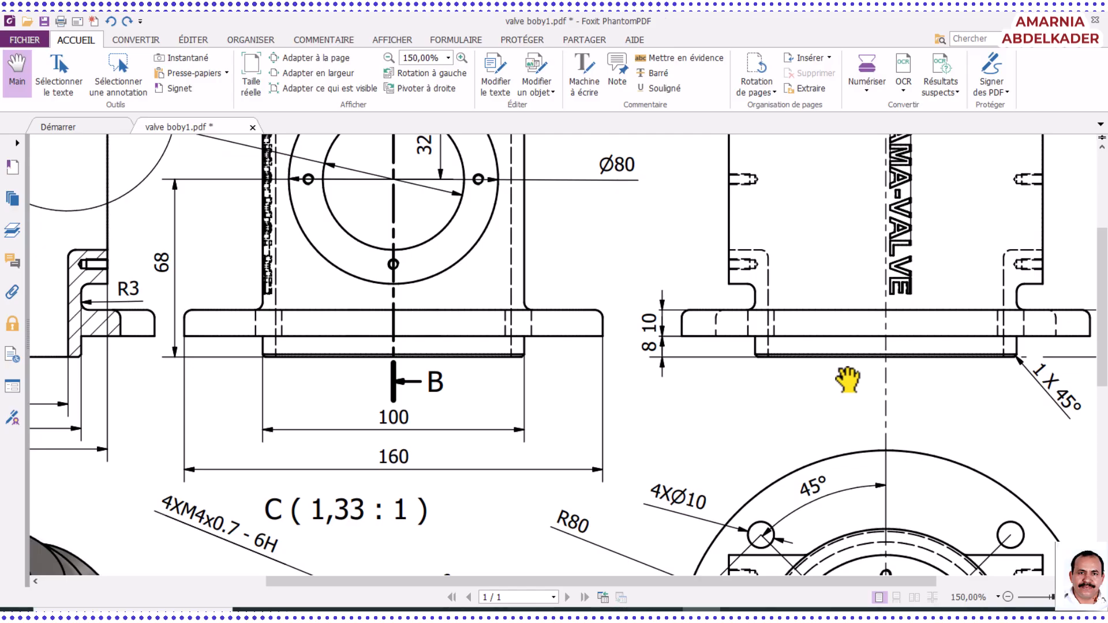
{"action": "scroll", "coordinate": [836, 395], "scroll_direction": "up", "scroll_amount": 2}
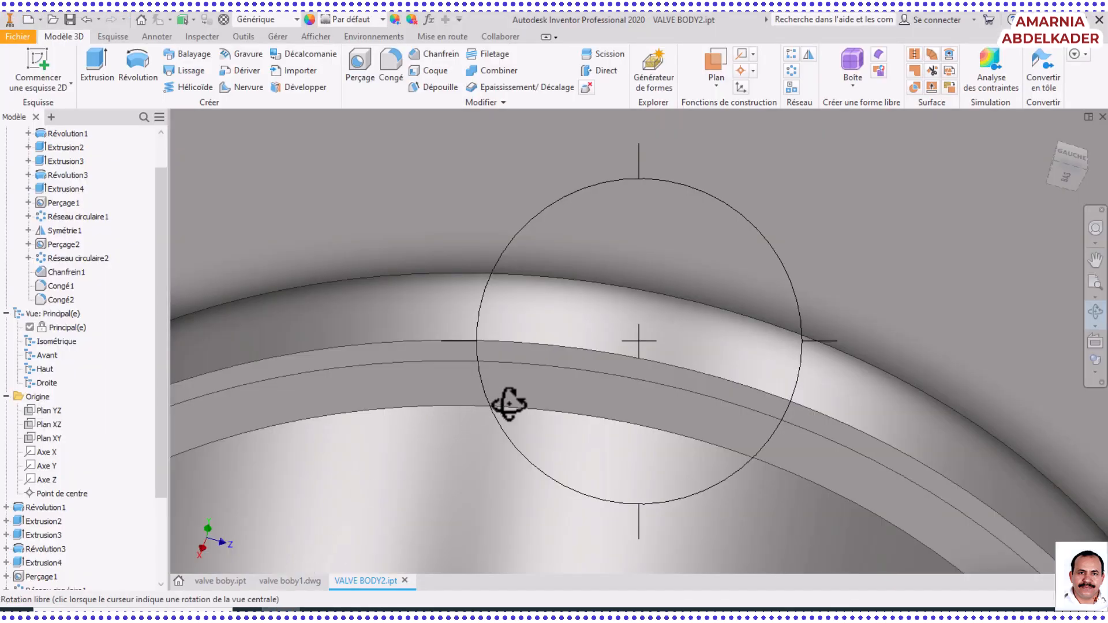
Save the VALVE BODY2 part after a final look at the whole body
{"action": "left_click_drag", "start_coordinate": [508, 400], "coordinate": [554, 400]}
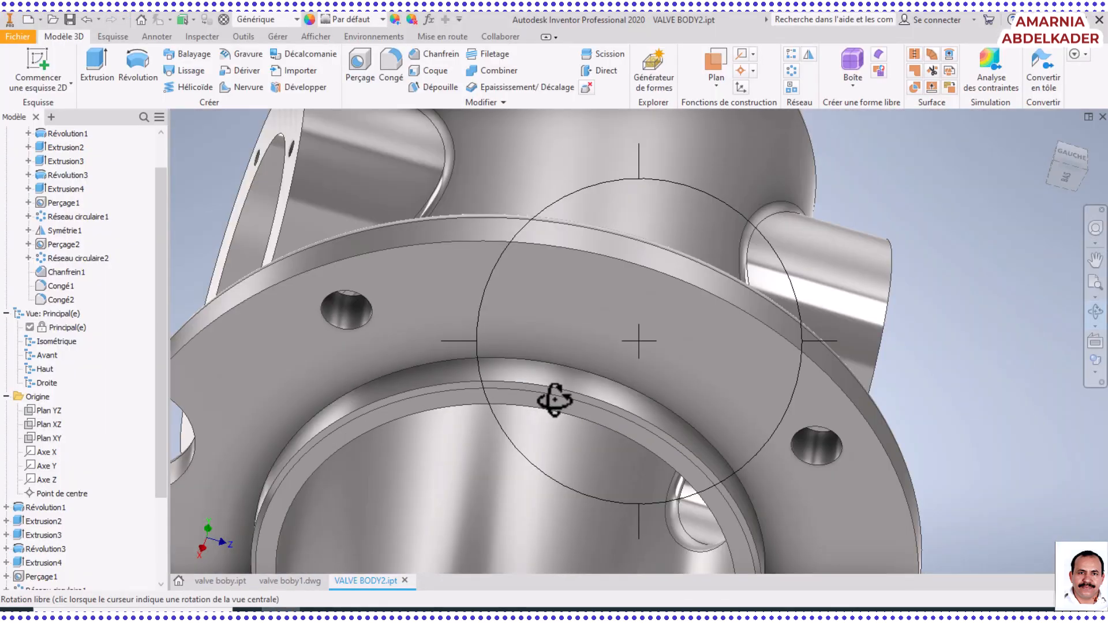
{"action": "scroll", "coordinate": [555, 399], "scroll_direction": "down", "scroll_amount": 4}
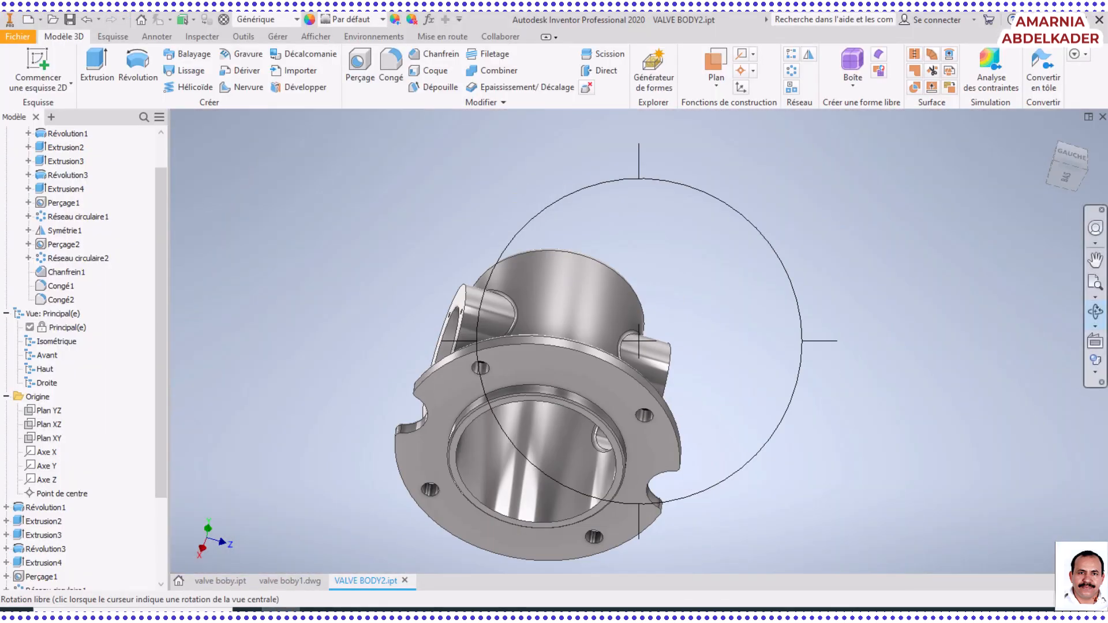
{"action": "left_click", "coordinate": [1095, 285]}
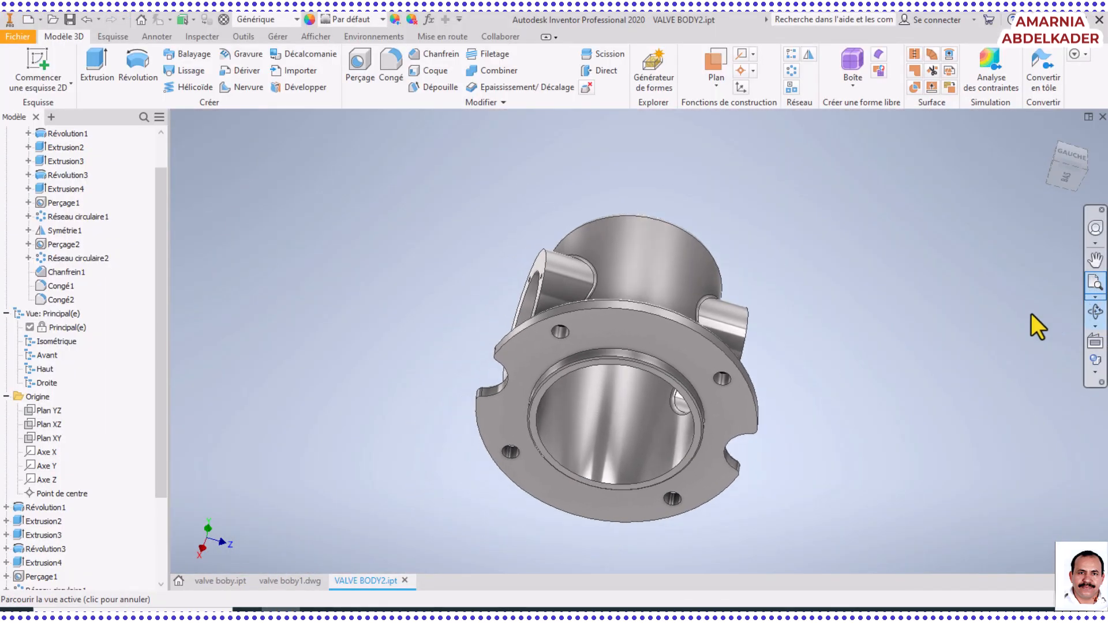
{"action": "left_click", "coordinate": [68, 20]}
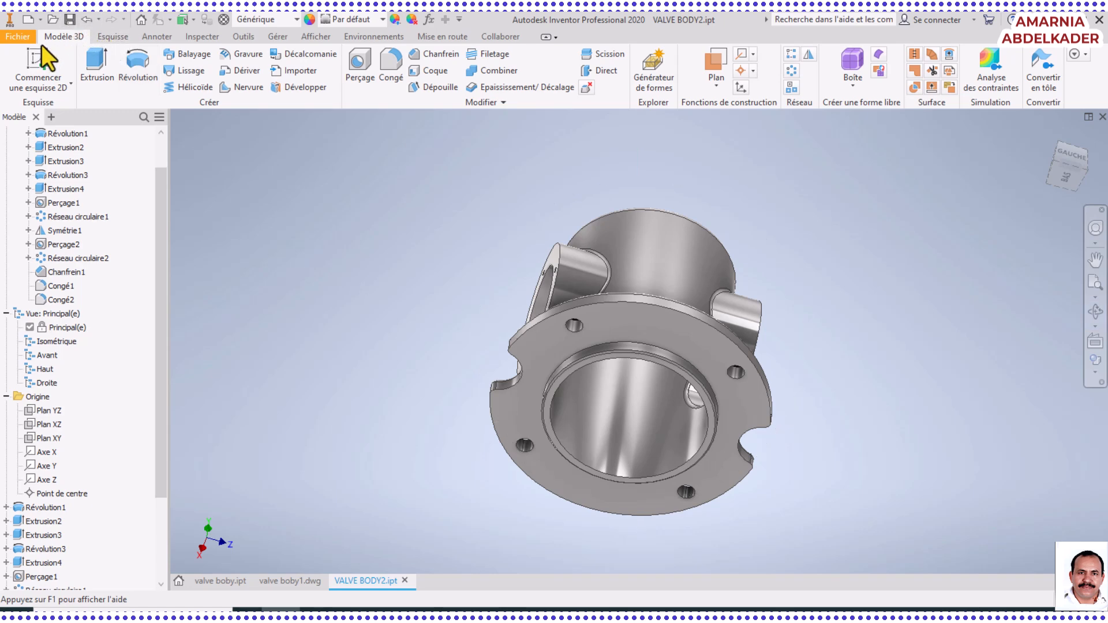
Create a new drawing file and start a base view of VALVE BODY2
{"action": "left_click", "coordinate": [20, 37]}
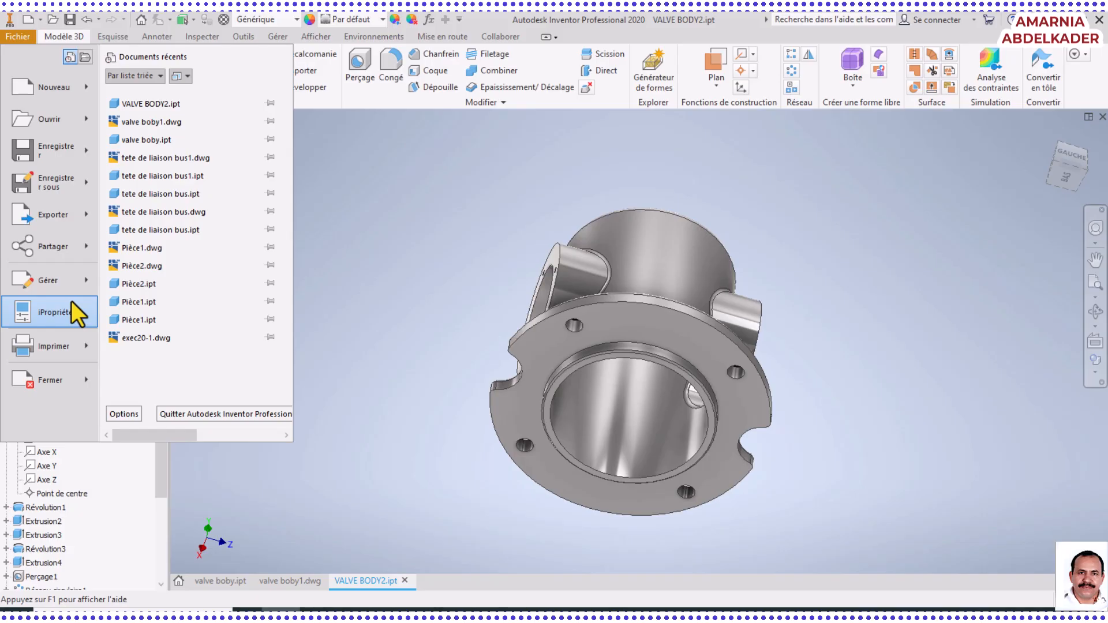
{"action": "mouse_move", "coordinate": [75, 88]}
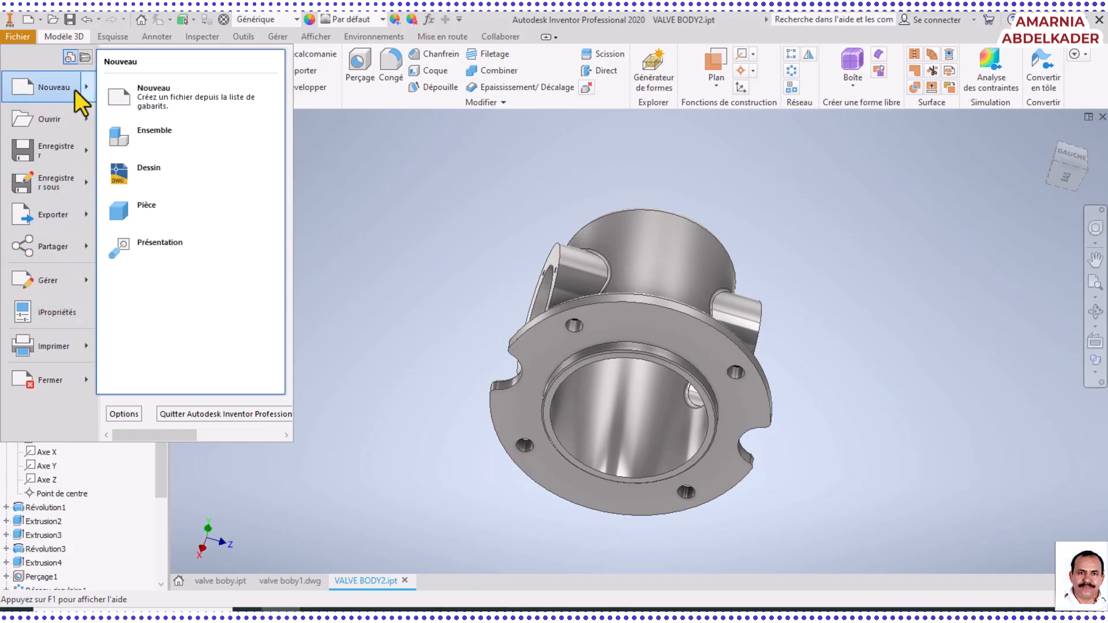
{"action": "left_click", "coordinate": [139, 174]}
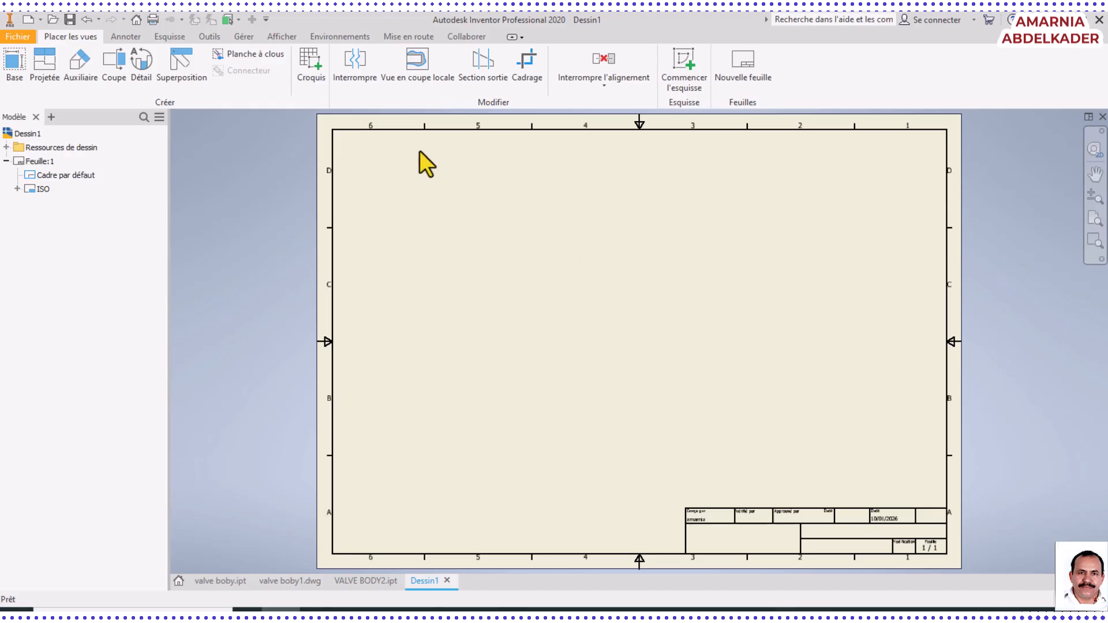
{"action": "left_click", "coordinate": [12, 70]}
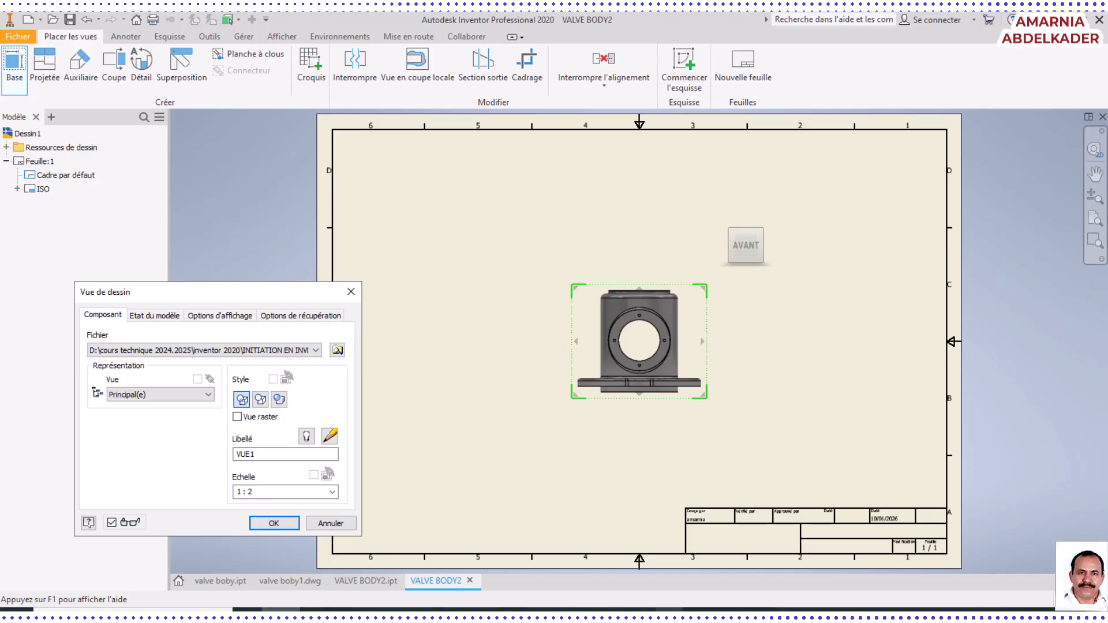
Check the view layout and detail C in the valve boby1.pdf reference drawing in Foxit PhantomPDF, and return to the Inventor drawing
{"action": "left_click", "coordinate": [702, 610]}
{"action": "scroll", "coordinate": [595, 515], "scroll_direction": "up", "scroll_amount": 3}
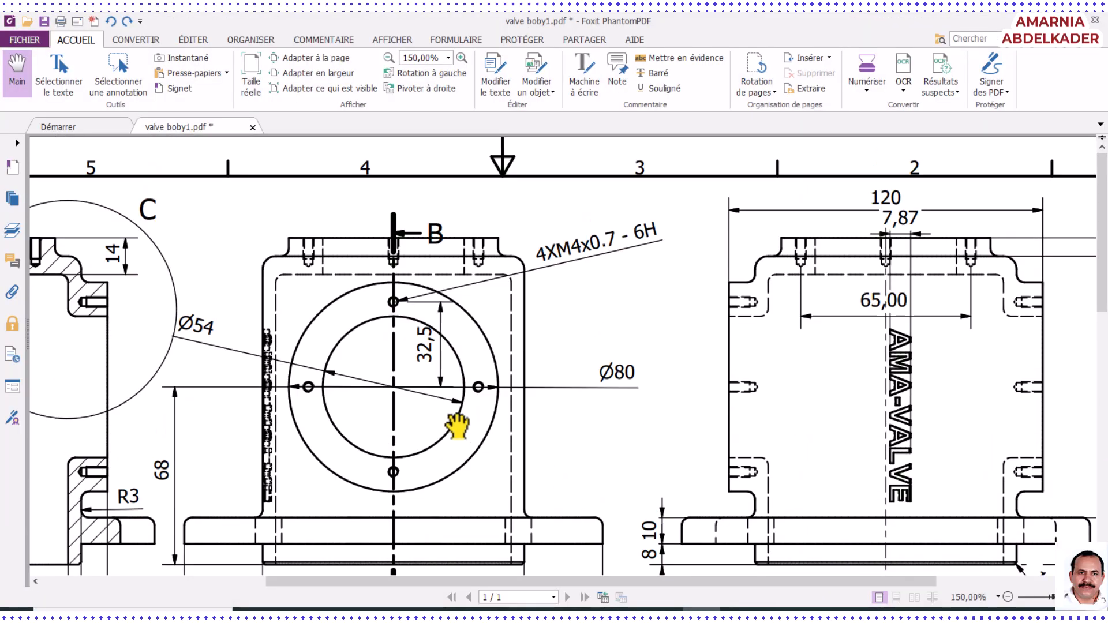
{"action": "scroll", "coordinate": [453, 421], "scroll_direction": "down", "scroll_amount": 5}
{"action": "scroll", "coordinate": [450, 420], "scroll_direction": "down", "scroll_amount": 6}
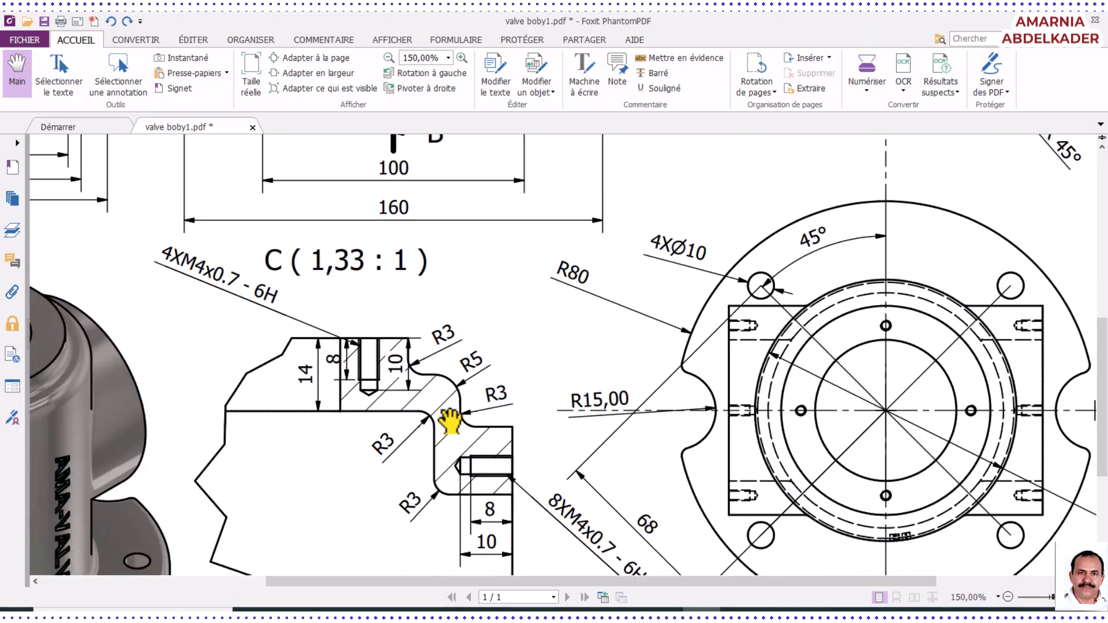
{"action": "scroll", "coordinate": [450, 421], "scroll_direction": "up", "scroll_amount": 2}
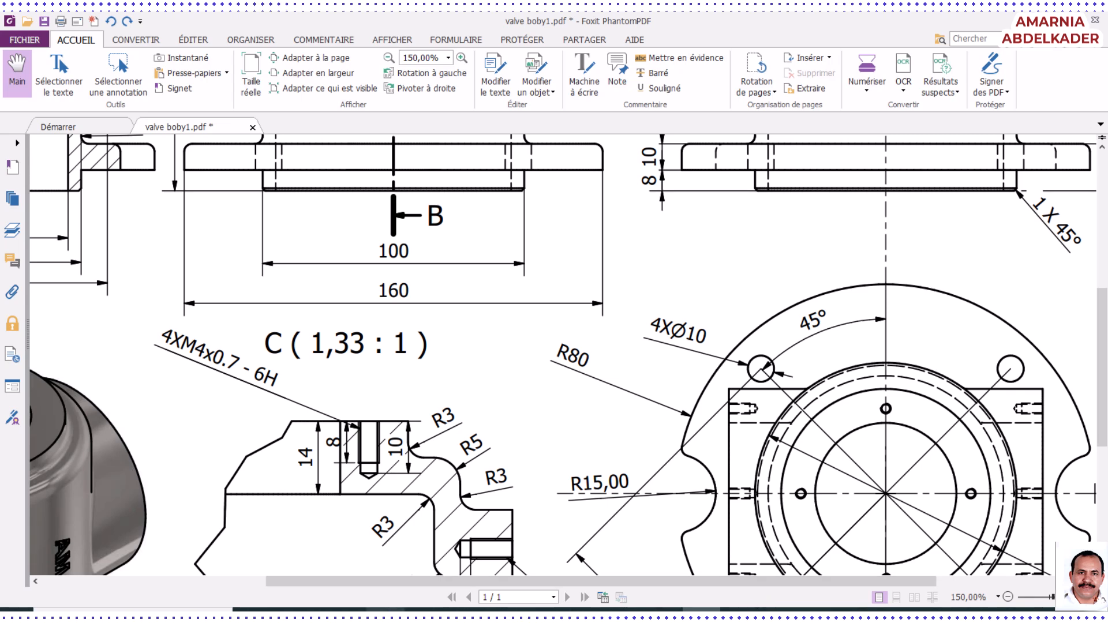
{"action": "left_click", "coordinate": [281, 610]}
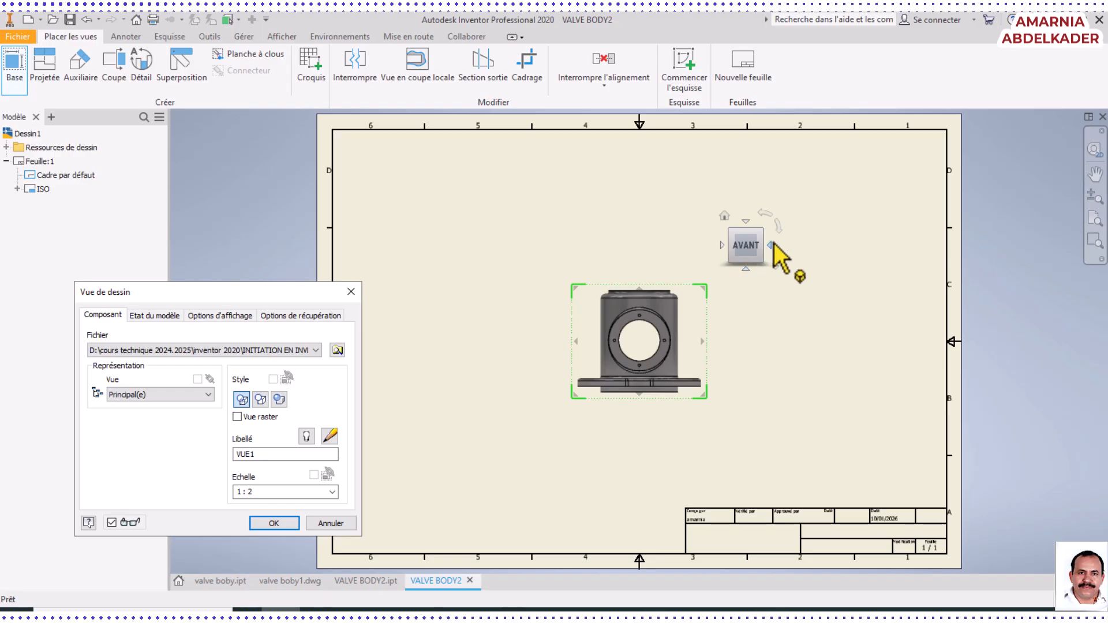
Place the upright front view of VALVE BODY2 as the base view at scale 1/2
{"action": "left_click", "coordinate": [780, 228]}
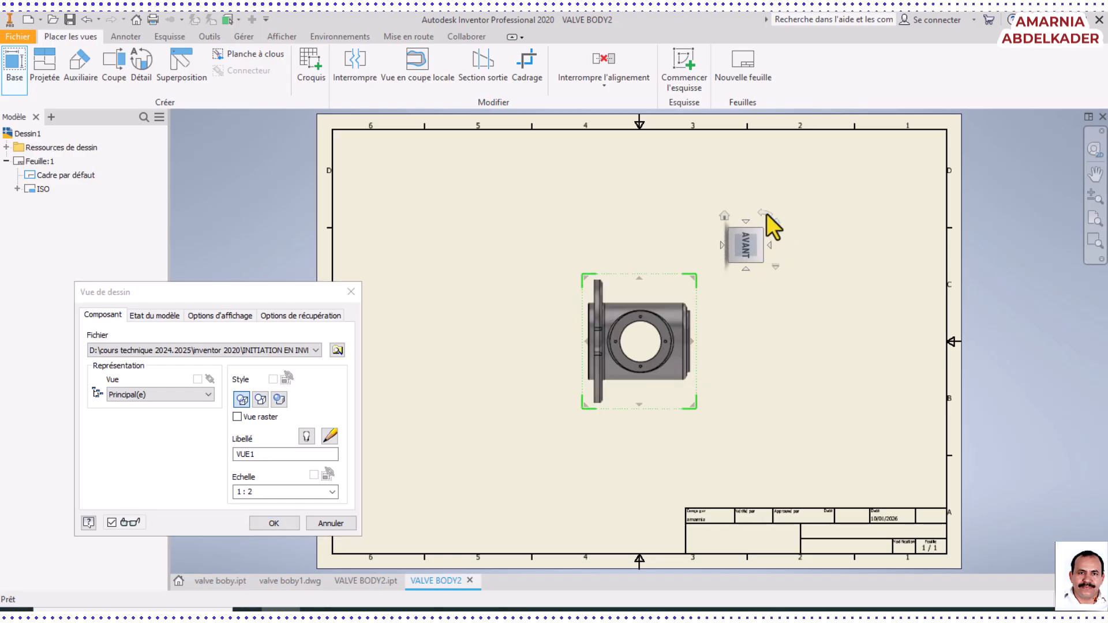
{"action": "left_click", "coordinate": [767, 213]}
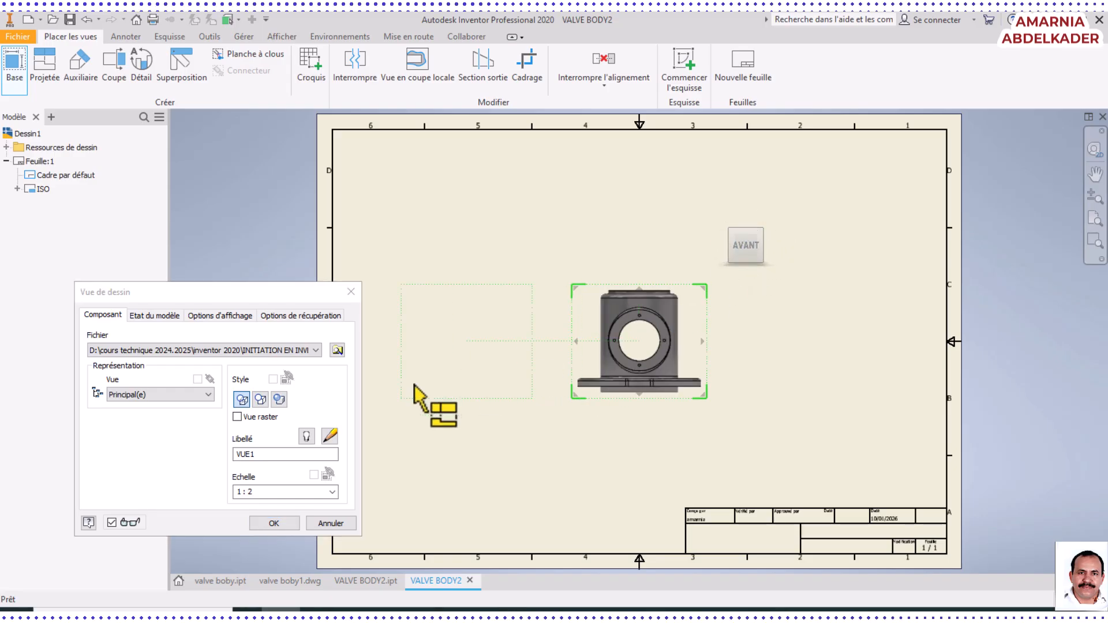
{"action": "left_click", "coordinate": [263, 493]}
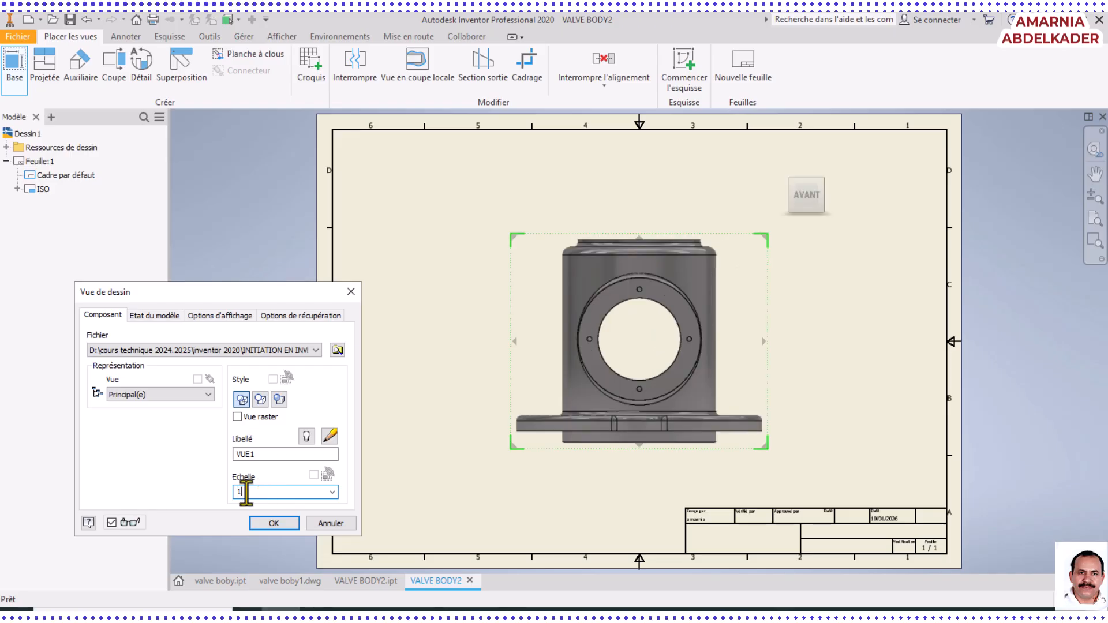
{"action": "left_click", "coordinate": [282, 454]}
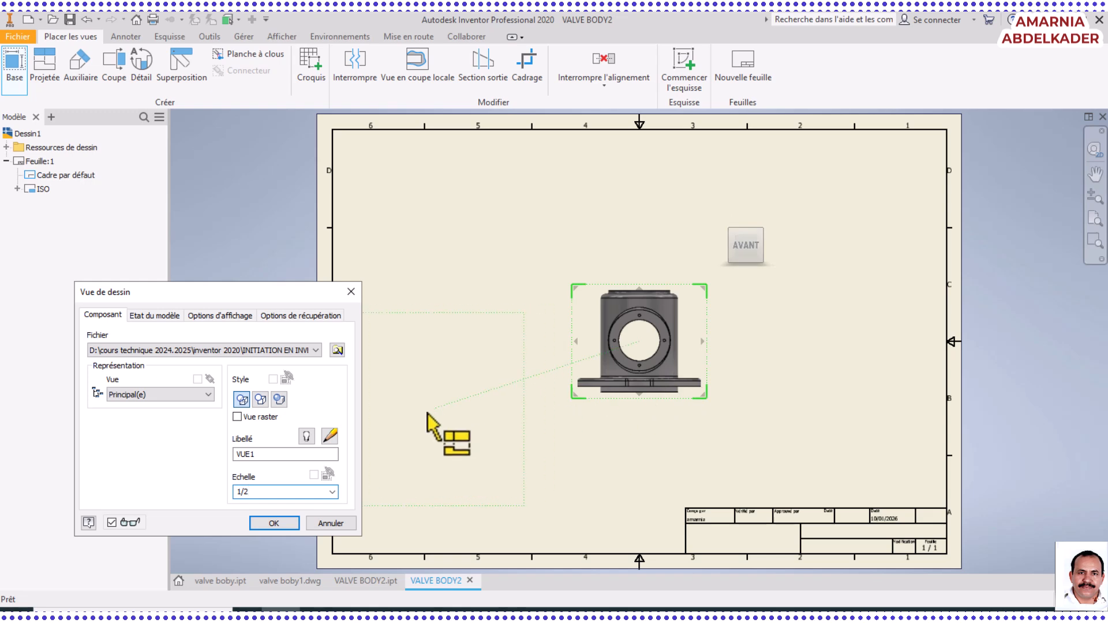
{"action": "left_click", "coordinate": [273, 524]}
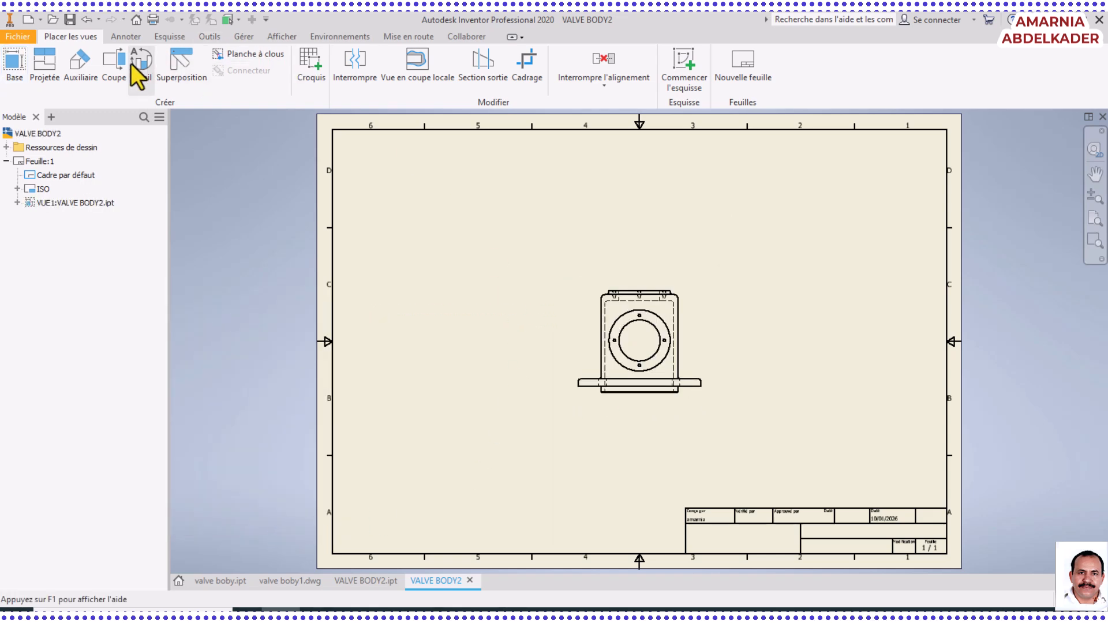
Project a side view to the right of the front view, a top view below it and an isometric view at its lower left
{"action": "left_click", "coordinate": [51, 77]}
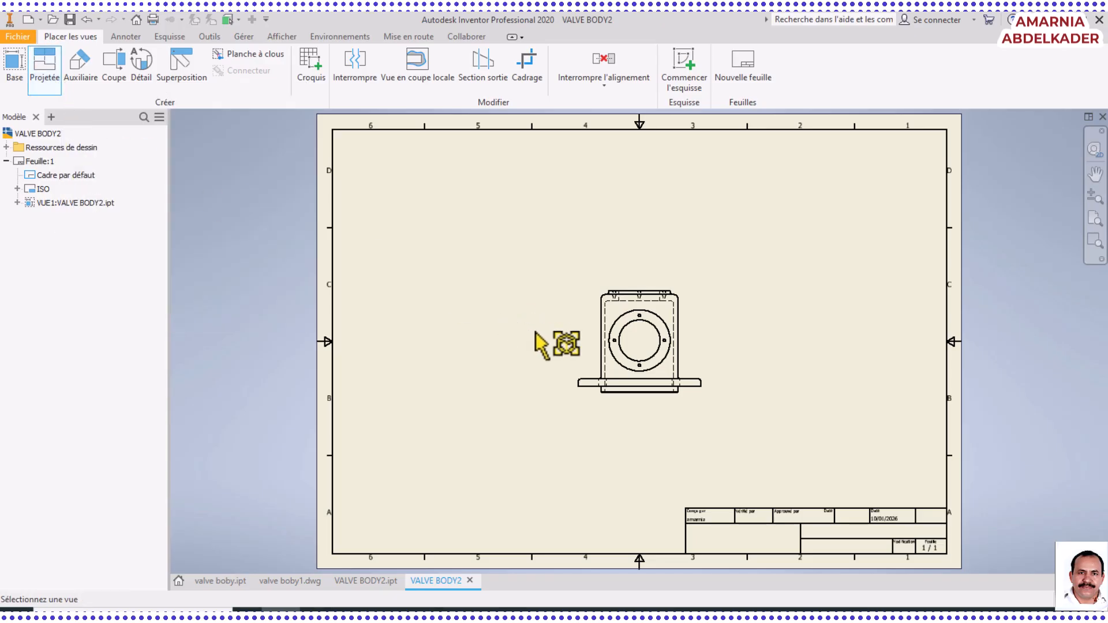
{"action": "left_click", "coordinate": [686, 345]}
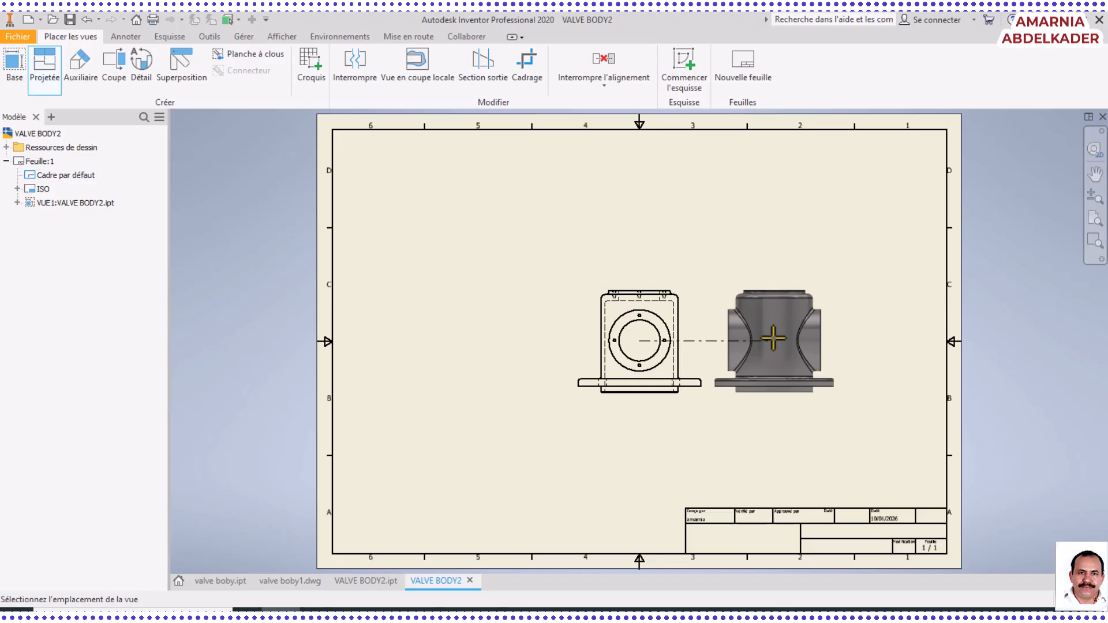
{"action": "left_click", "coordinate": [783, 341]}
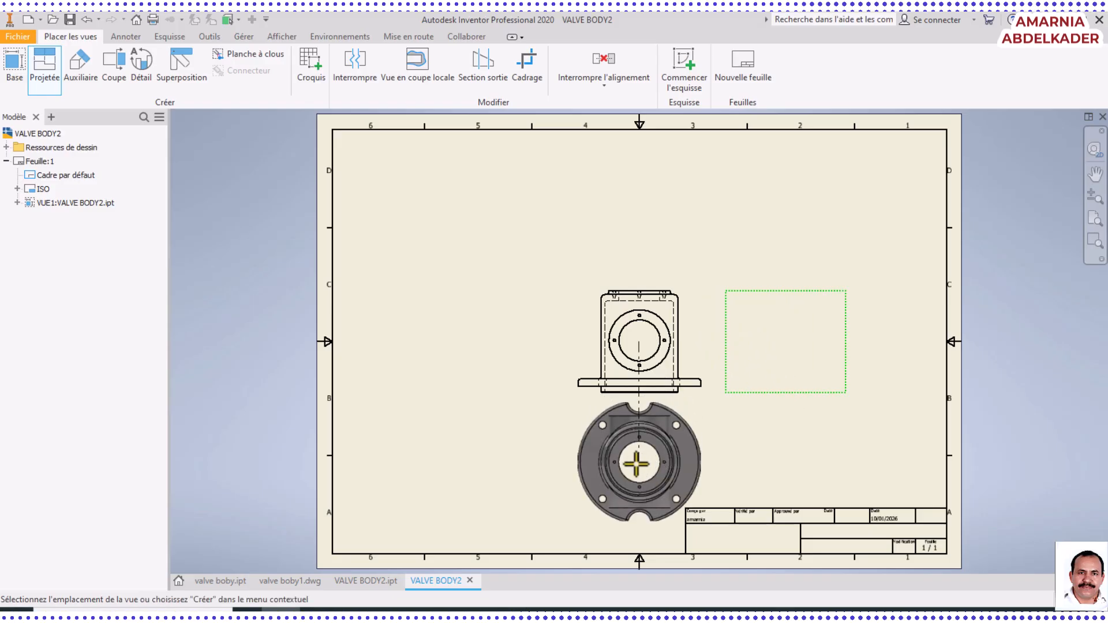
{"action": "left_click", "coordinate": [636, 463]}
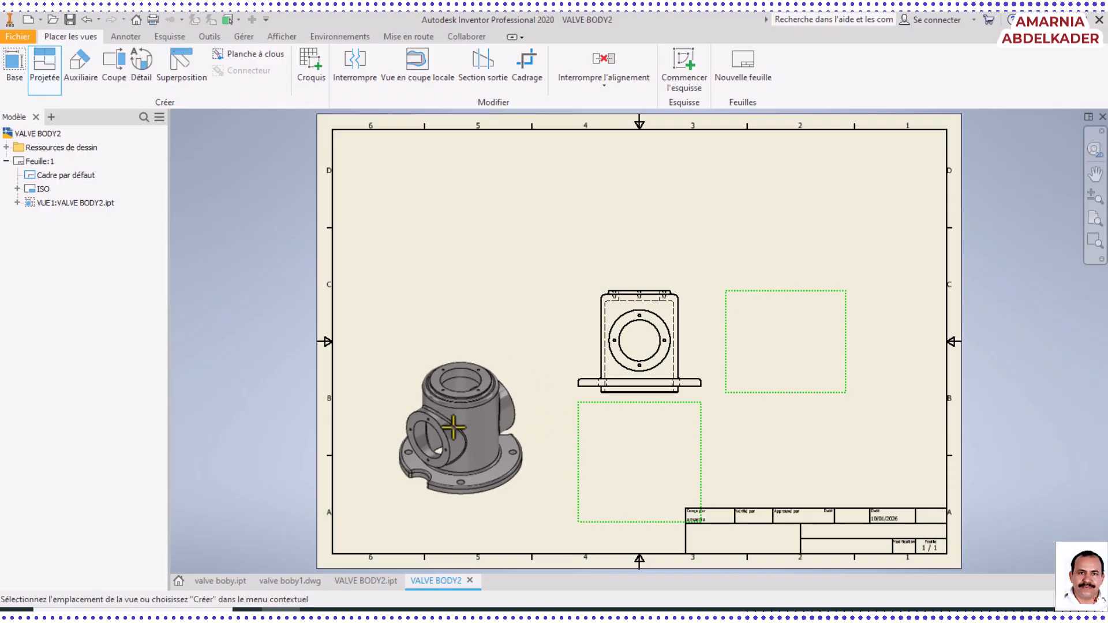
{"action": "left_click", "coordinate": [441, 432]}
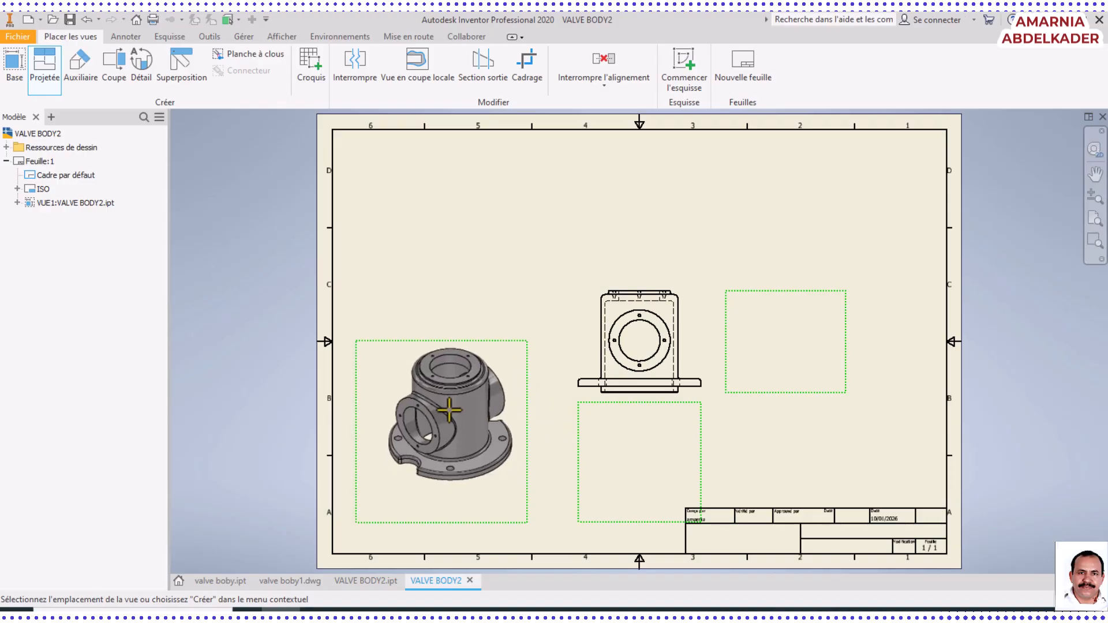
{"action": "right_click", "coordinate": [449, 411]}
{"action": "left_click", "coordinate": [506, 413]}
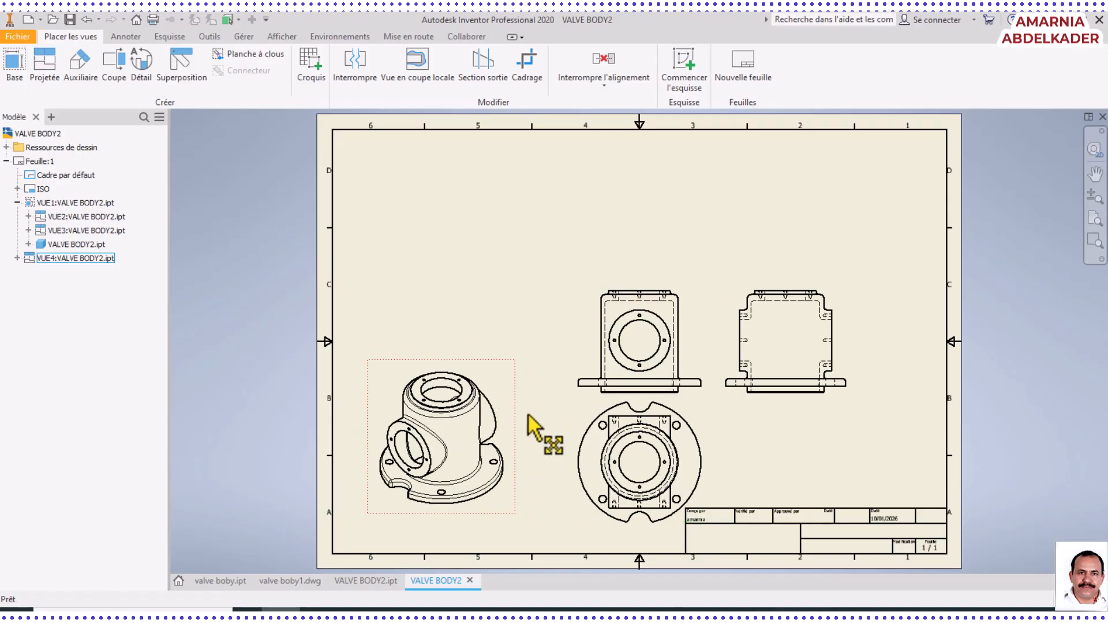
Rearrange the sheet by raising the front, top and isometric views and shifting the side view closer to the front view
{"action": "left_click_drag", "start_coordinate": [678, 283], "coordinate": [659, 172]}
{"action": "left_click_drag", "start_coordinate": [672, 403], "coordinate": [674, 326]}
{"action": "mouse_move", "coordinate": [774, 296]}
{"action": "left_mouse_down"}
{"action": "mouse_move", "coordinate": [781, 310]}
{"action": "mouse_move", "coordinate": [755, 304]}
{"action": "left_mouse_up"}
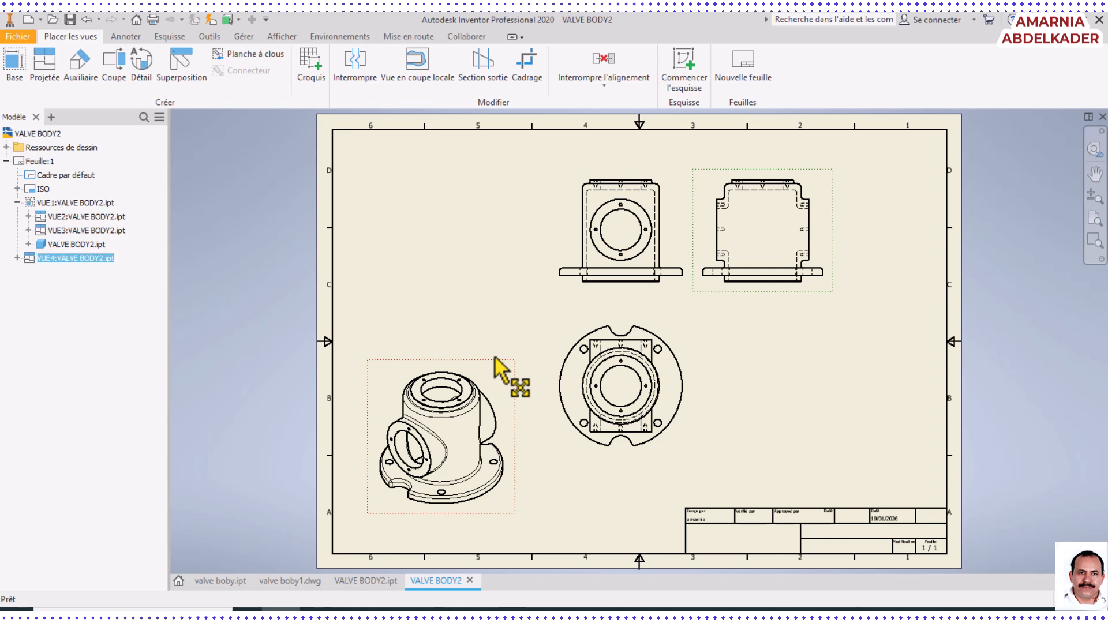
{"action": "left_click_drag", "start_coordinate": [508, 310], "coordinate": [518, 276]}
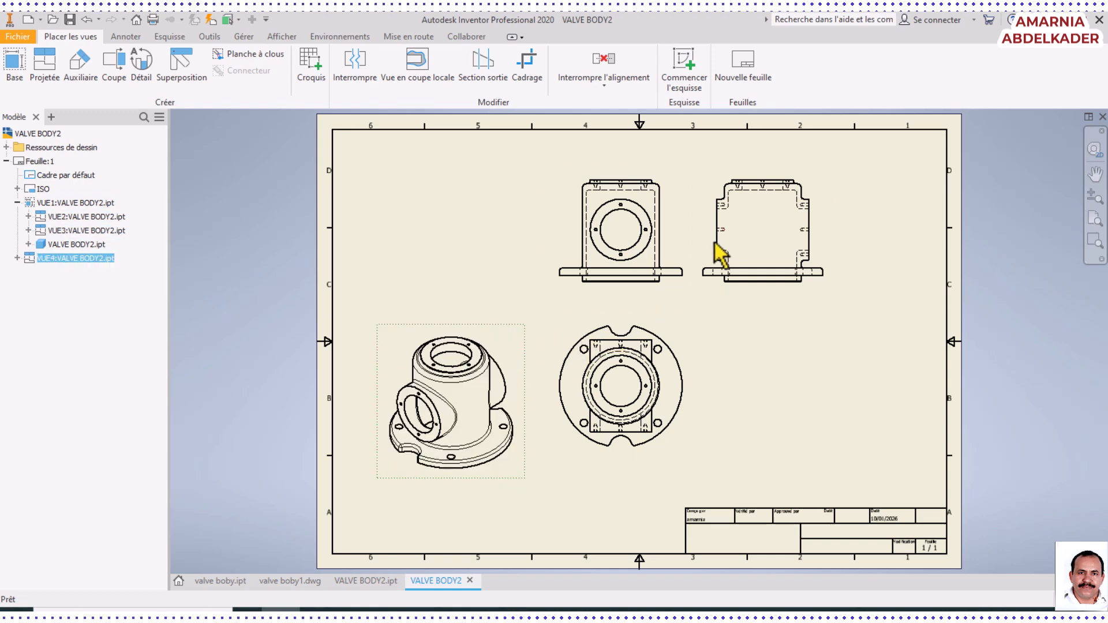
Change the isometric view's display style to shaded
{"action": "right_click", "coordinate": [461, 331]}
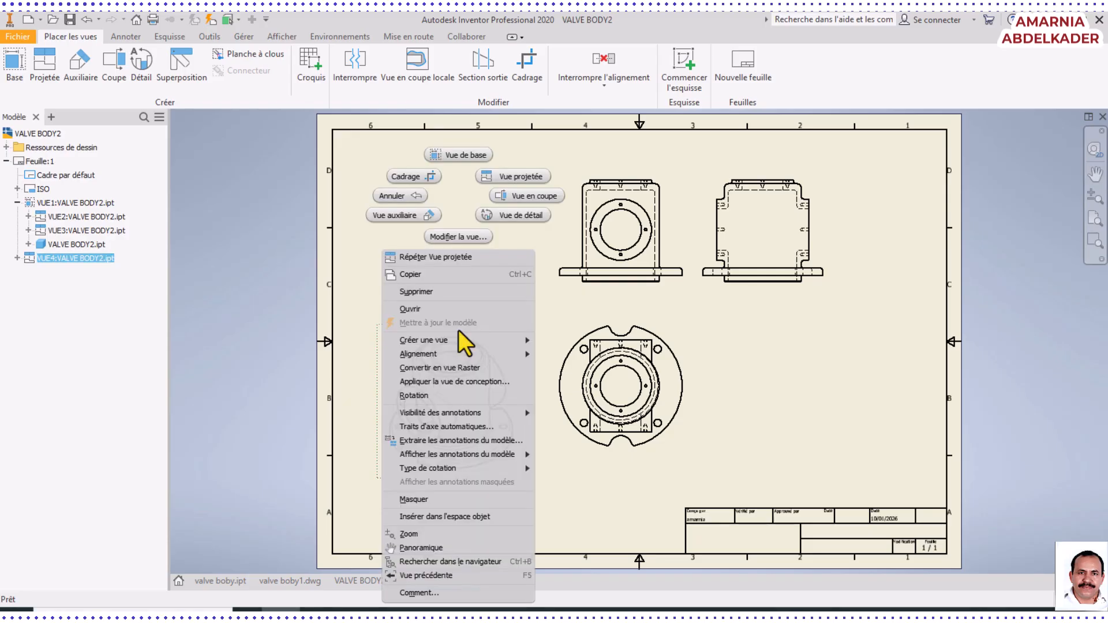
{"action": "left_click", "coordinate": [447, 235]}
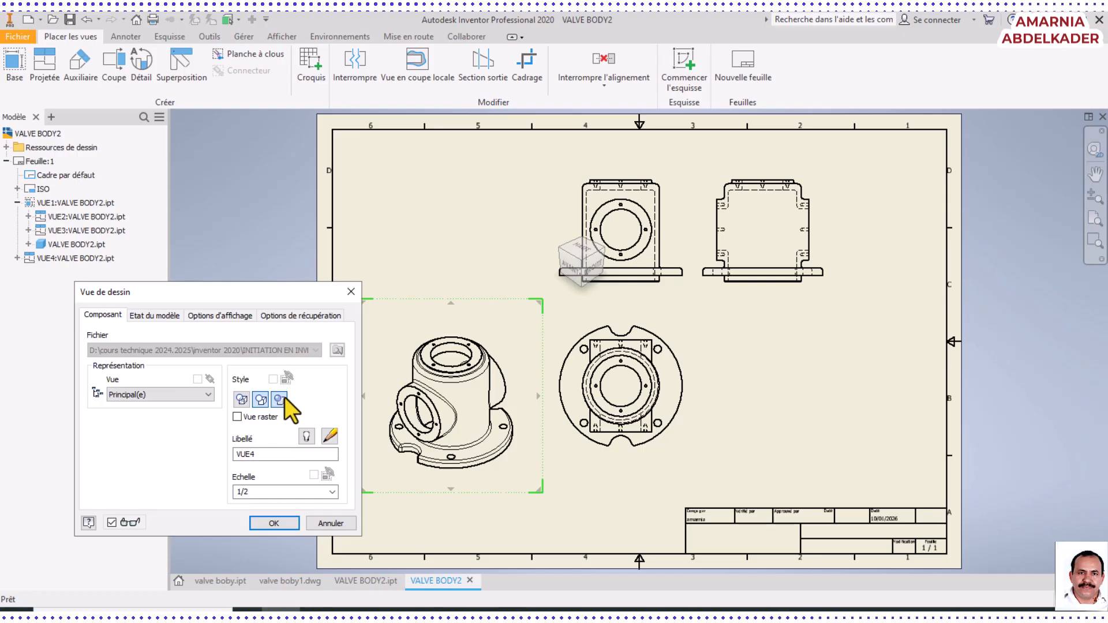
{"action": "left_click", "coordinate": [276, 522]}
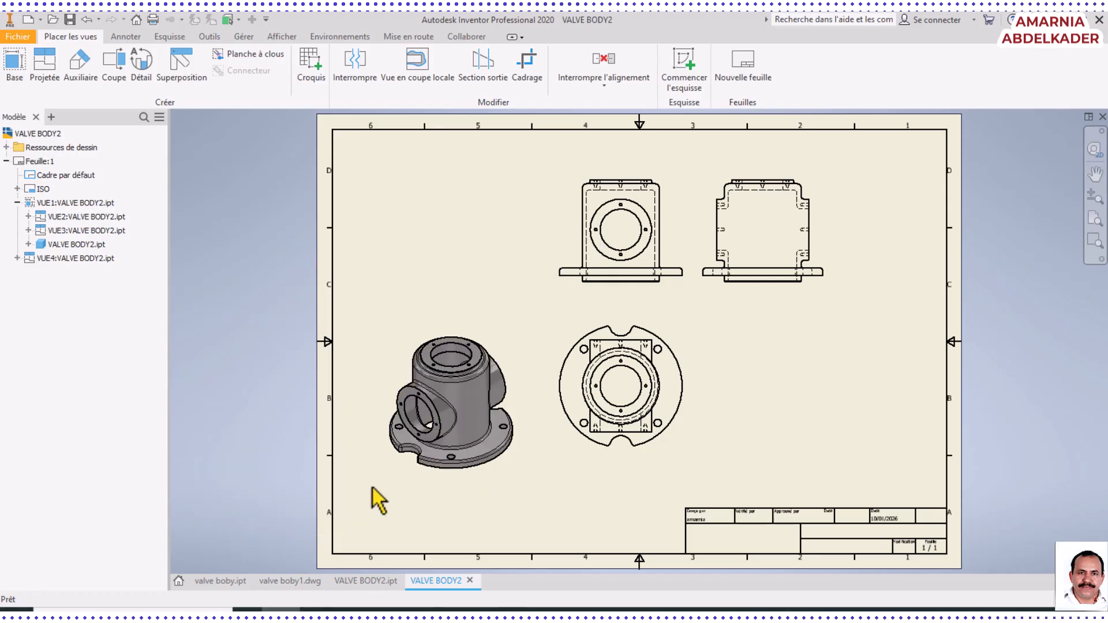
Show hidden lines in the shaded isometric view
{"action": "right_click", "coordinate": [460, 395]}
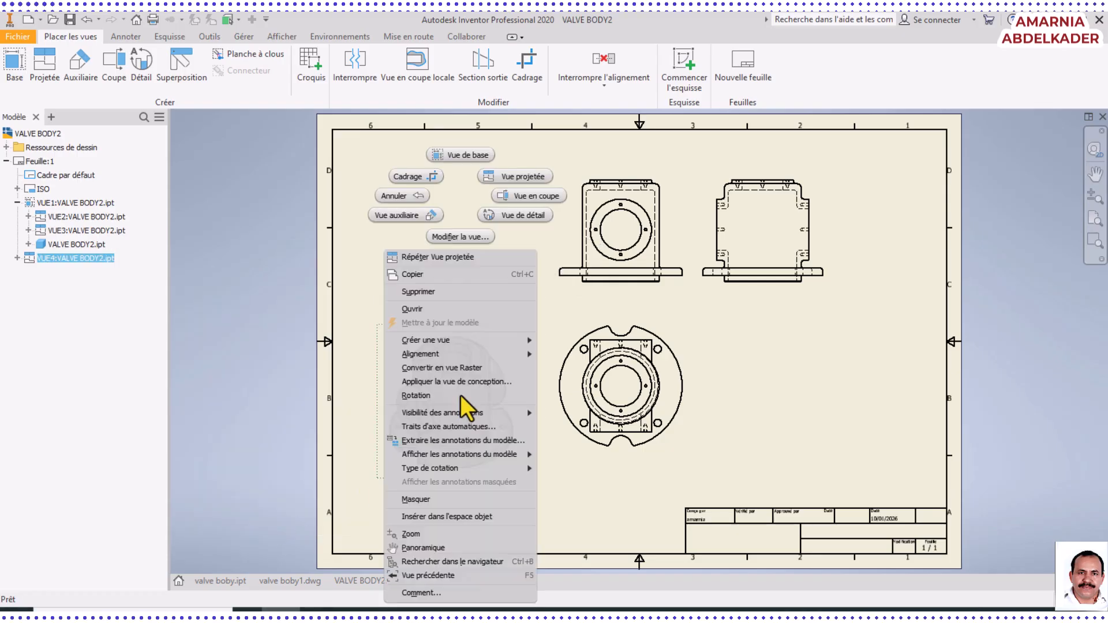
{"action": "left_click", "coordinate": [460, 235]}
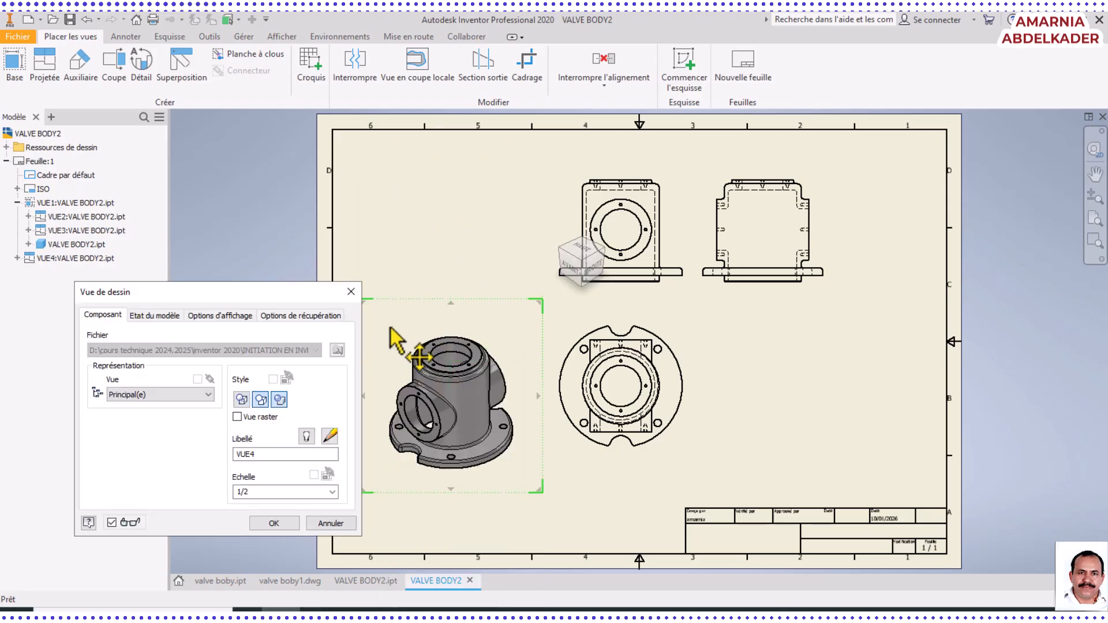
{"action": "left_click", "coordinate": [243, 400]}
{"action": "left_click", "coordinate": [274, 523]}
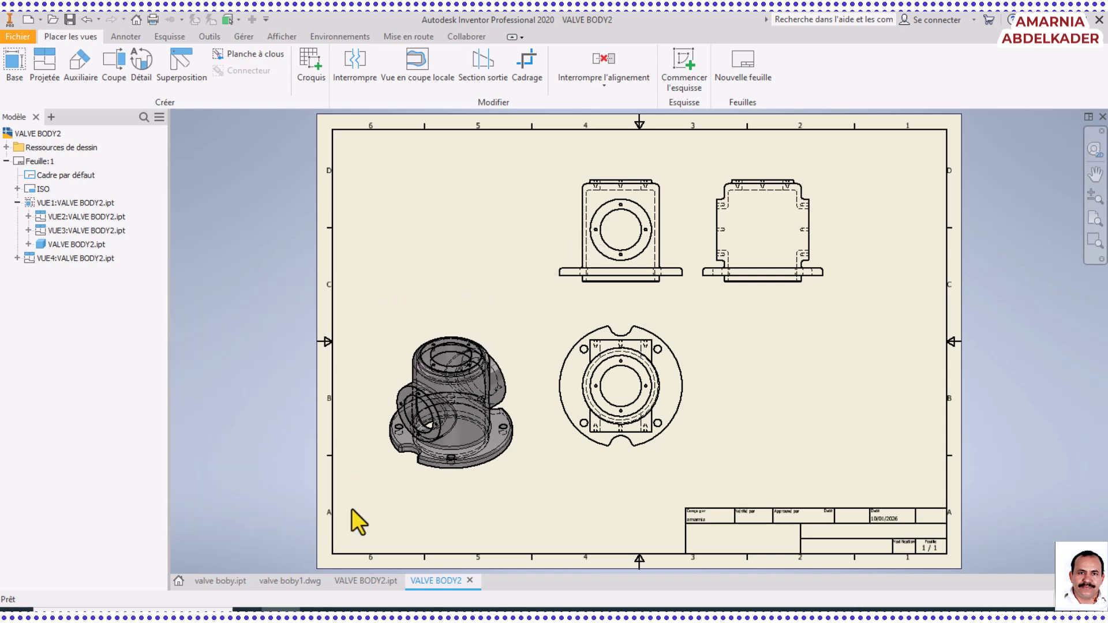
{"action": "right_click", "coordinate": [466, 421]}
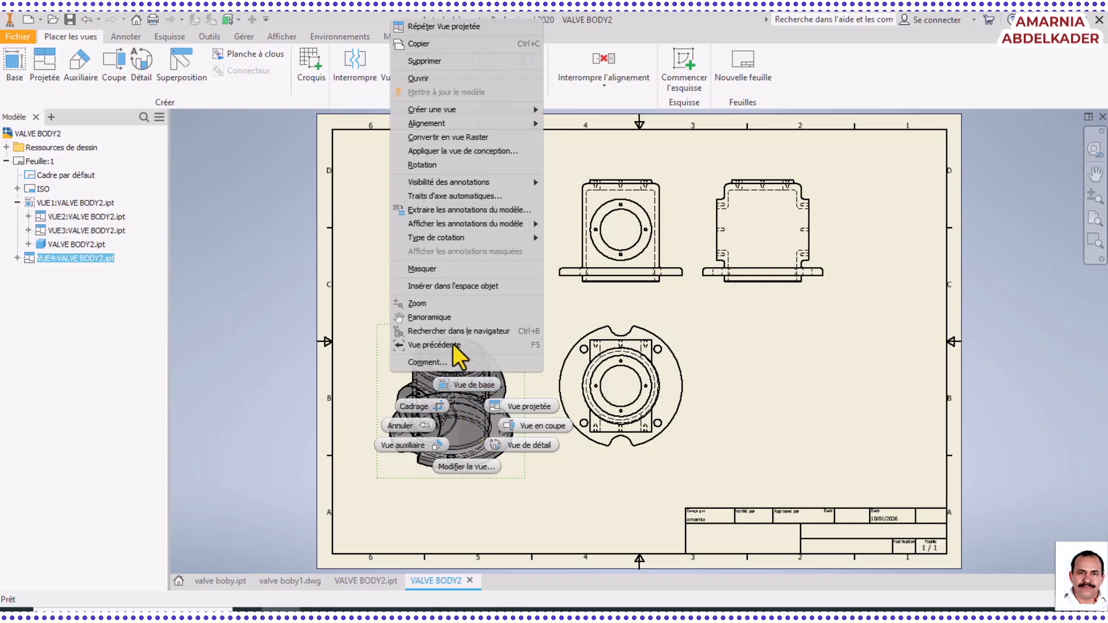
{"action": "left_click", "coordinate": [116, 67]}
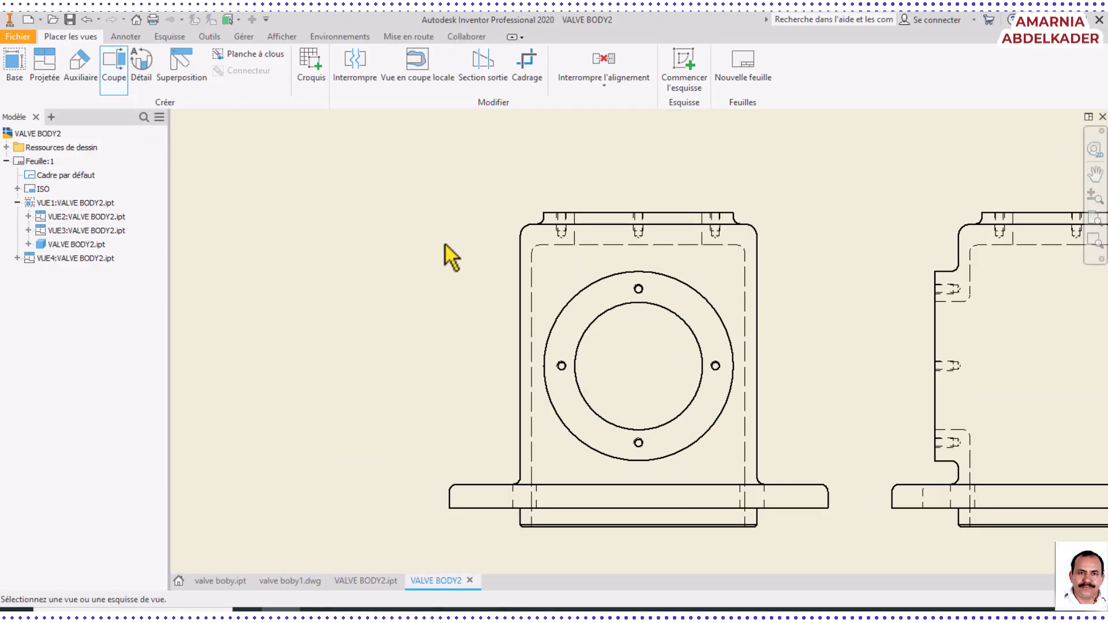
{"action": "left_click", "coordinate": [126, 35]}
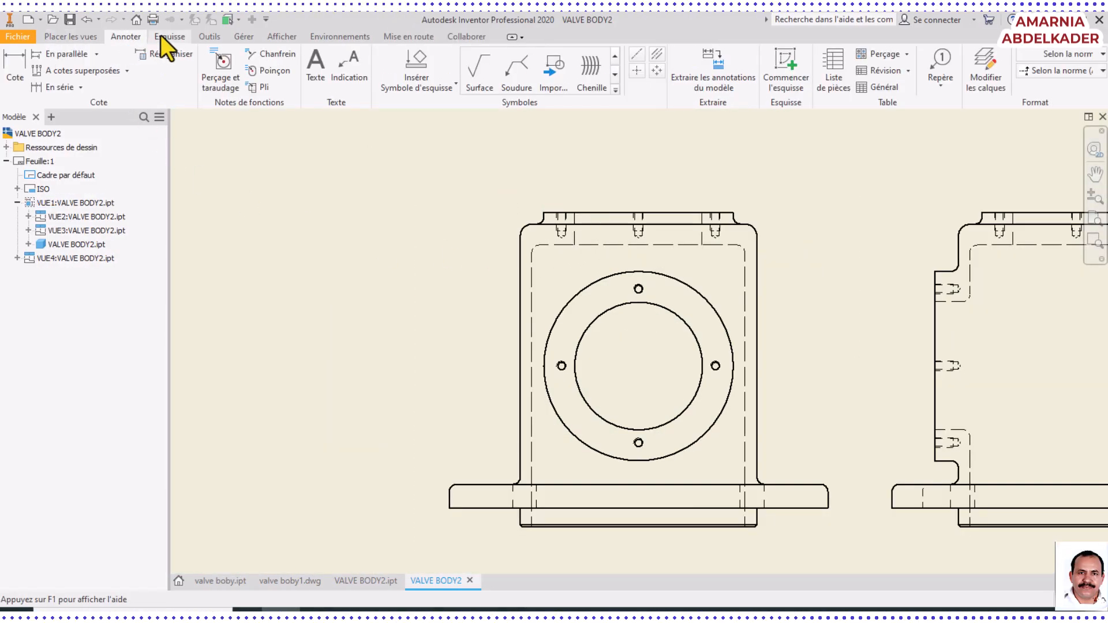
{"action": "left_click", "coordinate": [175, 40]}
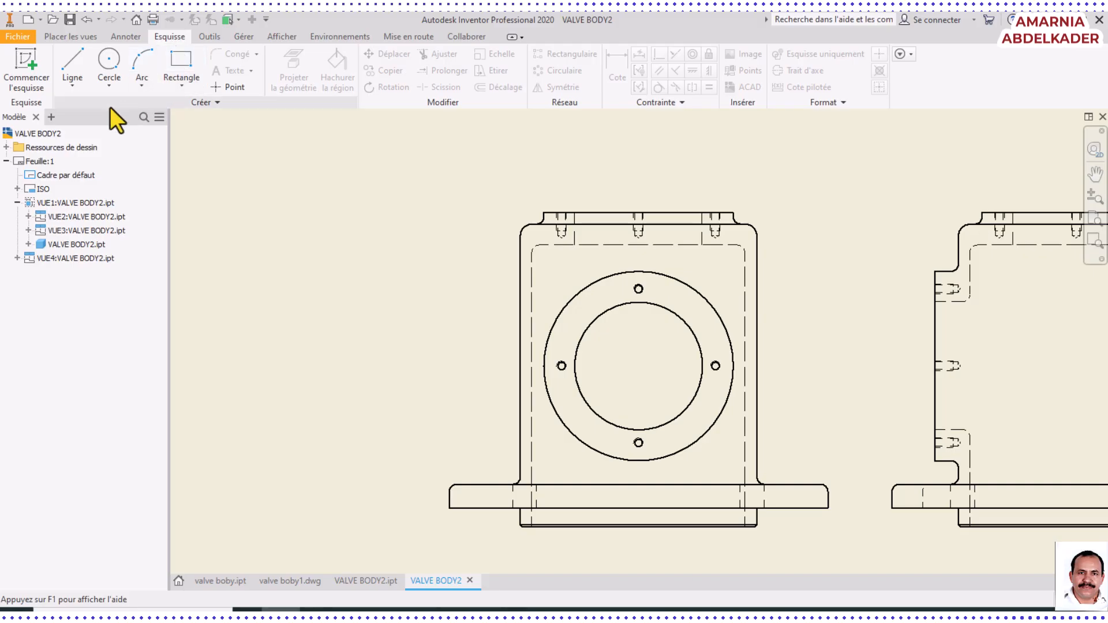
Sketch a vertical line about 163 mm long through the front view's centre, extending past its upper and lower edges
{"action": "left_click", "coordinate": [74, 86]}
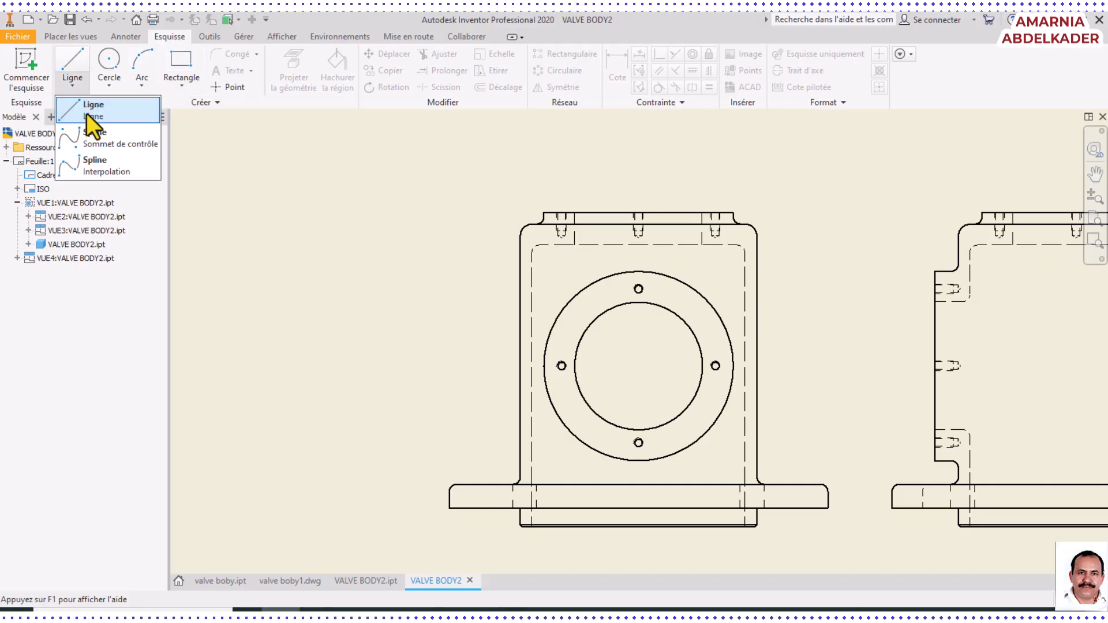
{"action": "left_click", "coordinate": [85, 112]}
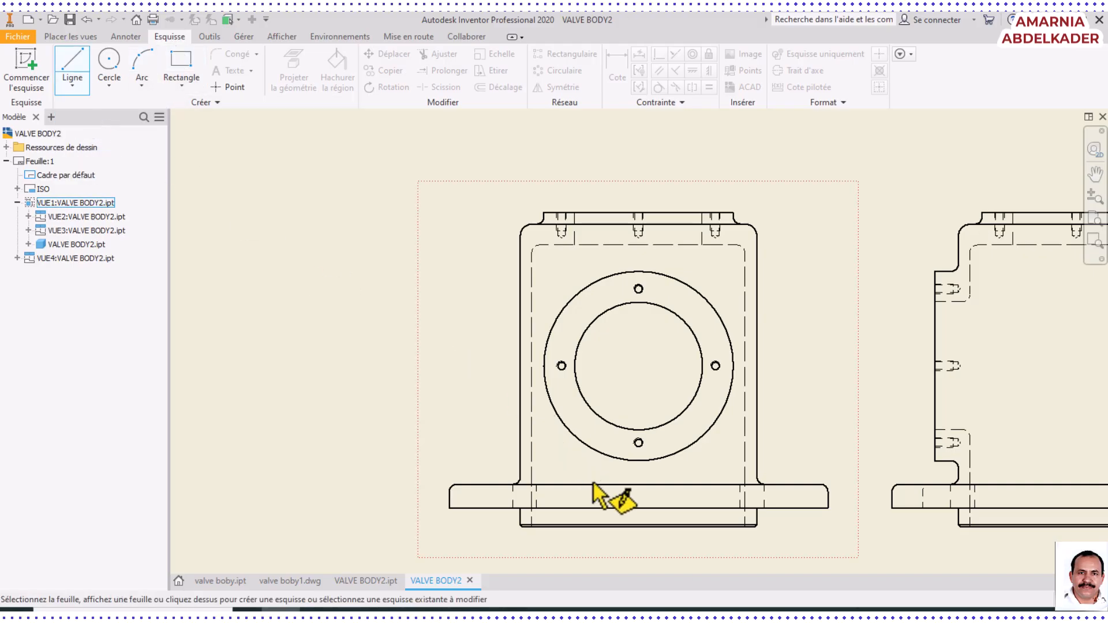
{"action": "left_click", "coordinate": [637, 525]}
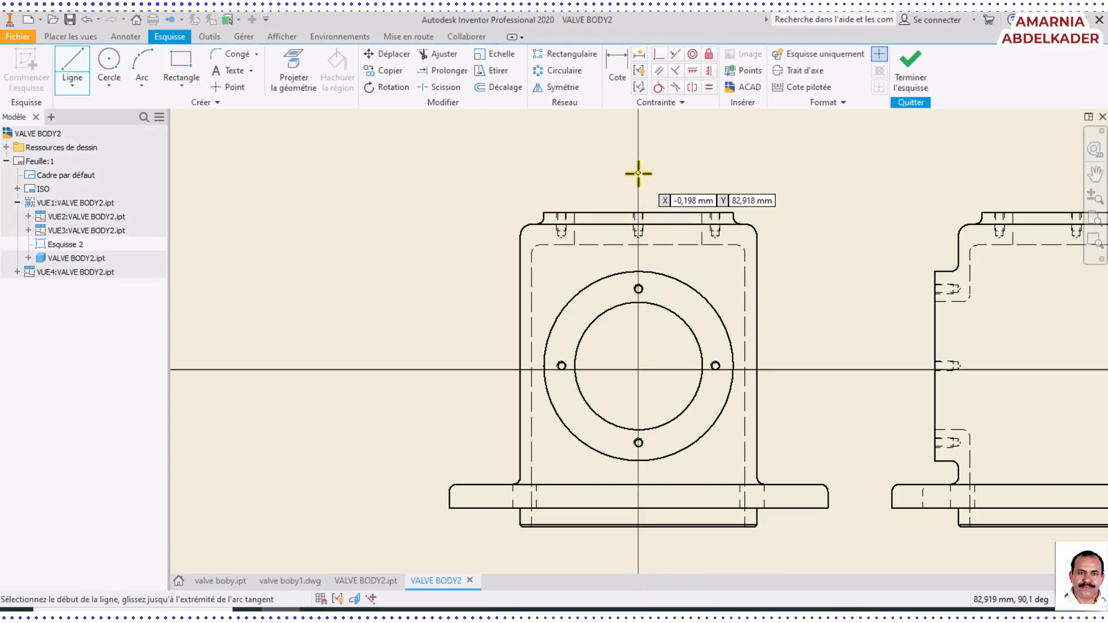
{"action": "left_click", "coordinate": [637, 172]}
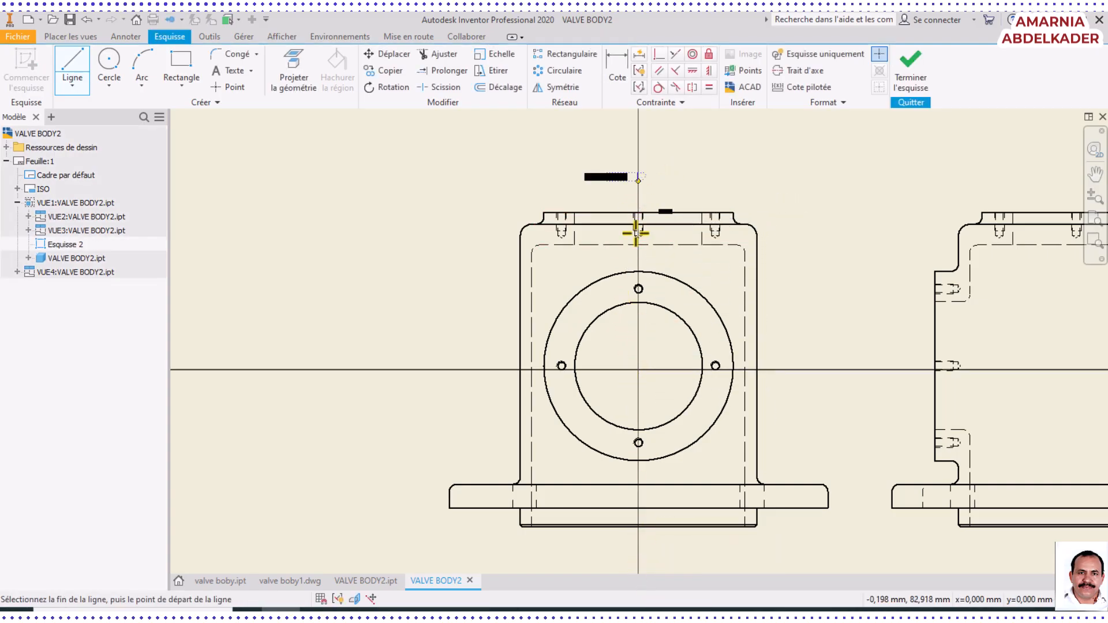
{"action": "left_click", "coordinate": [637, 558]}
{"action": "right_click", "coordinate": [637, 557]}
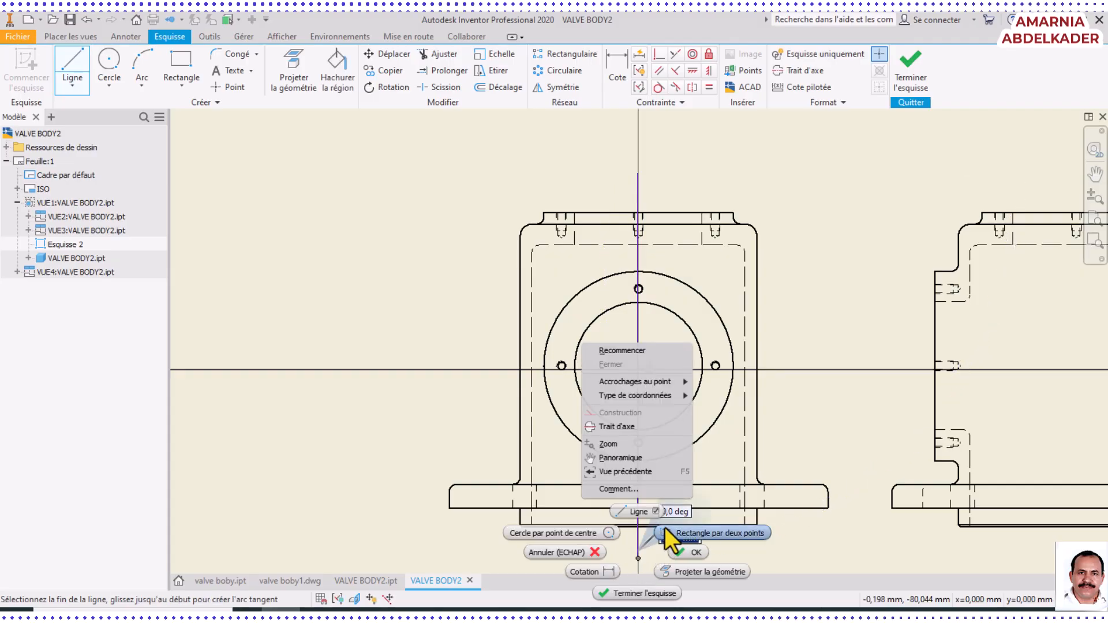
{"action": "left_click", "coordinate": [690, 553]}
Format the vertical sketch line as a centerline and finish the sketch
{"action": "left_click", "coordinate": [637, 486]}
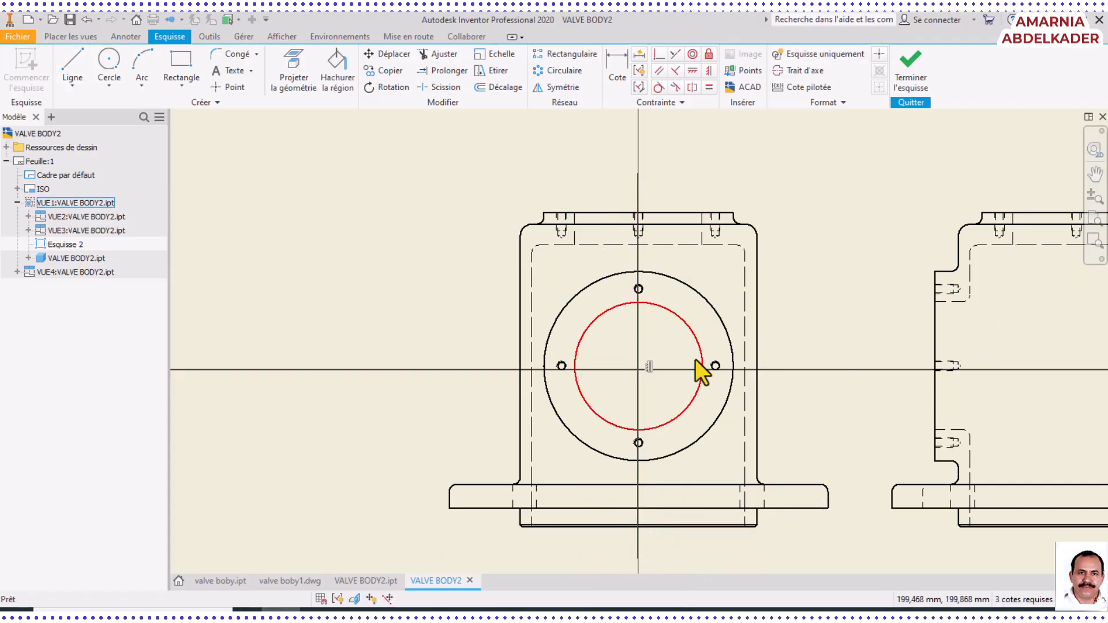
{"action": "left_click", "coordinate": [791, 71]}
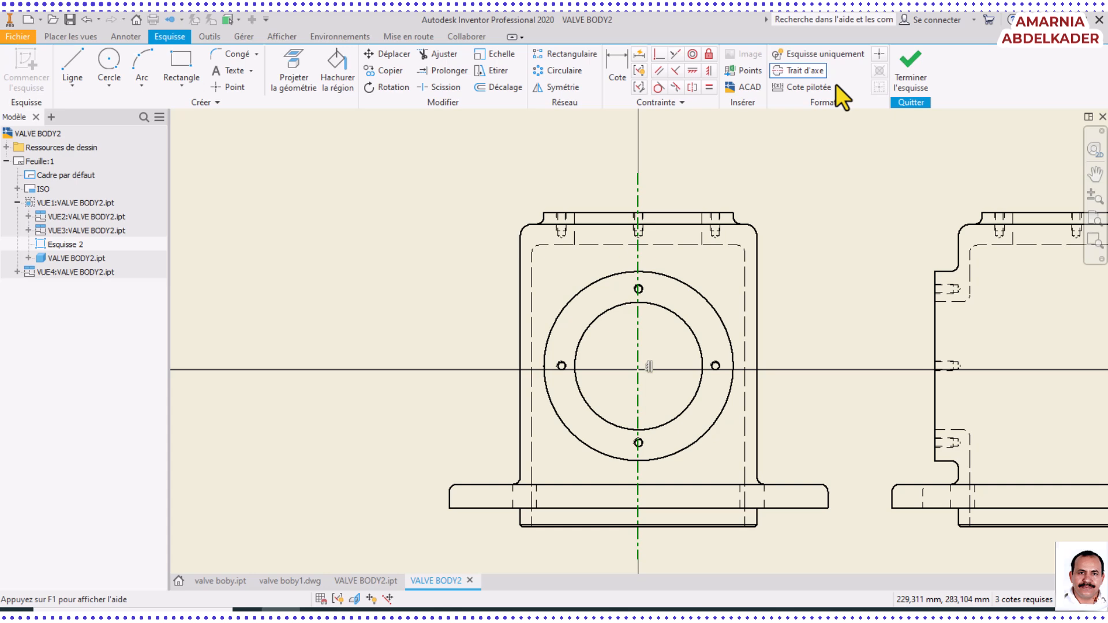
{"action": "left_click", "coordinate": [912, 62]}
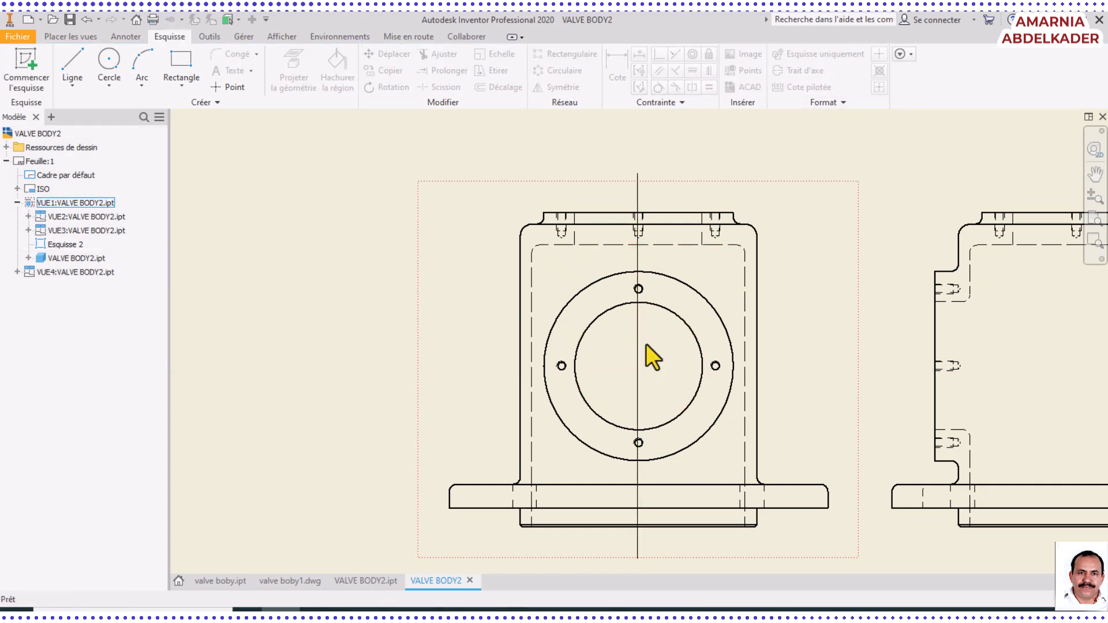
Create a full-depth 1/2 scale section view from the vertical sketch line and place it left of the front view
{"action": "left_click", "coordinate": [72, 37]}
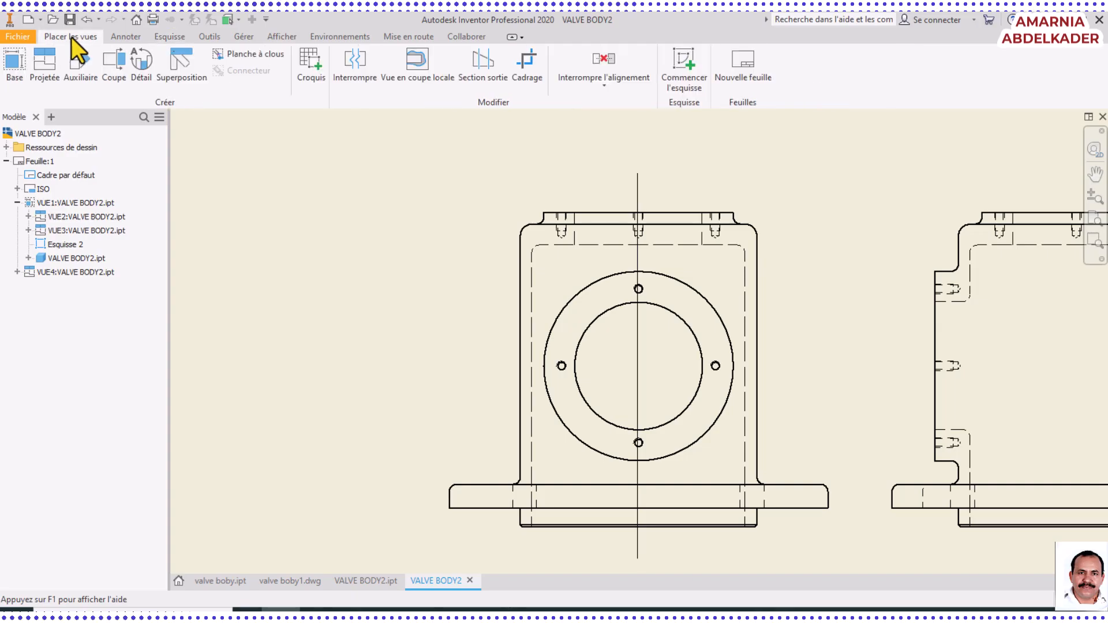
{"action": "left_click", "coordinate": [122, 64]}
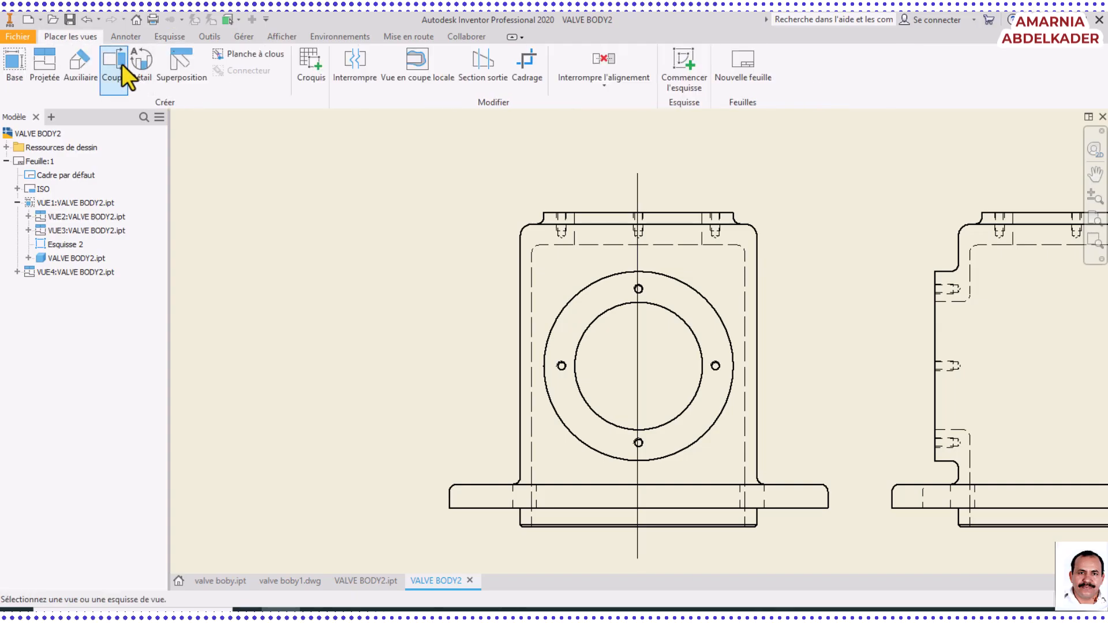
{"action": "left_click", "coordinate": [639, 559]}
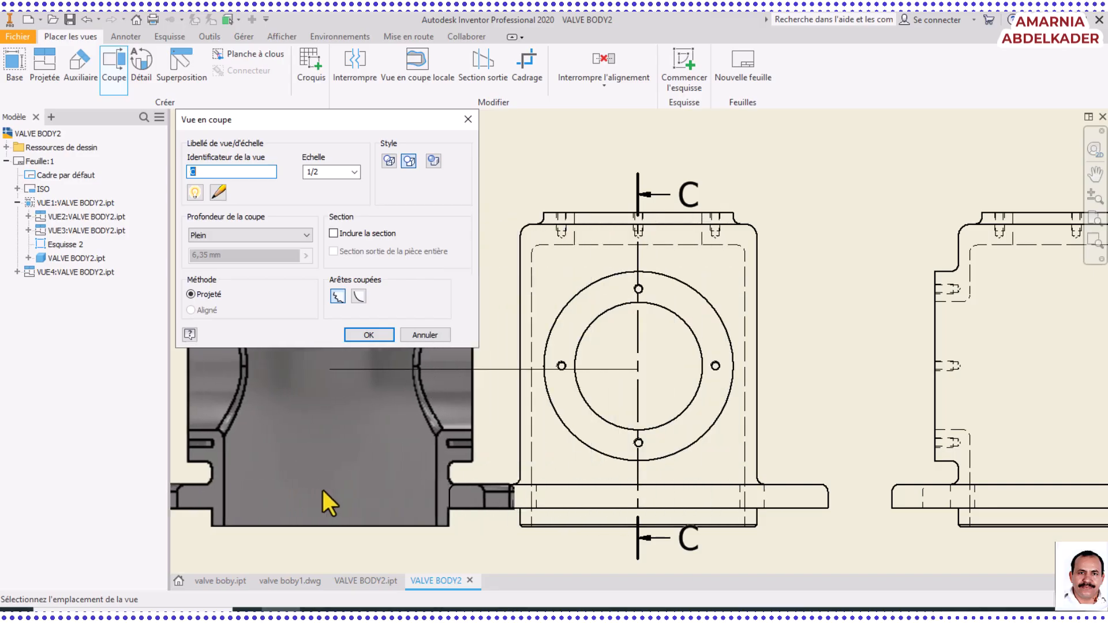
{"action": "scroll", "coordinate": [265, 511], "scroll_direction": "down", "scroll_amount": 3}
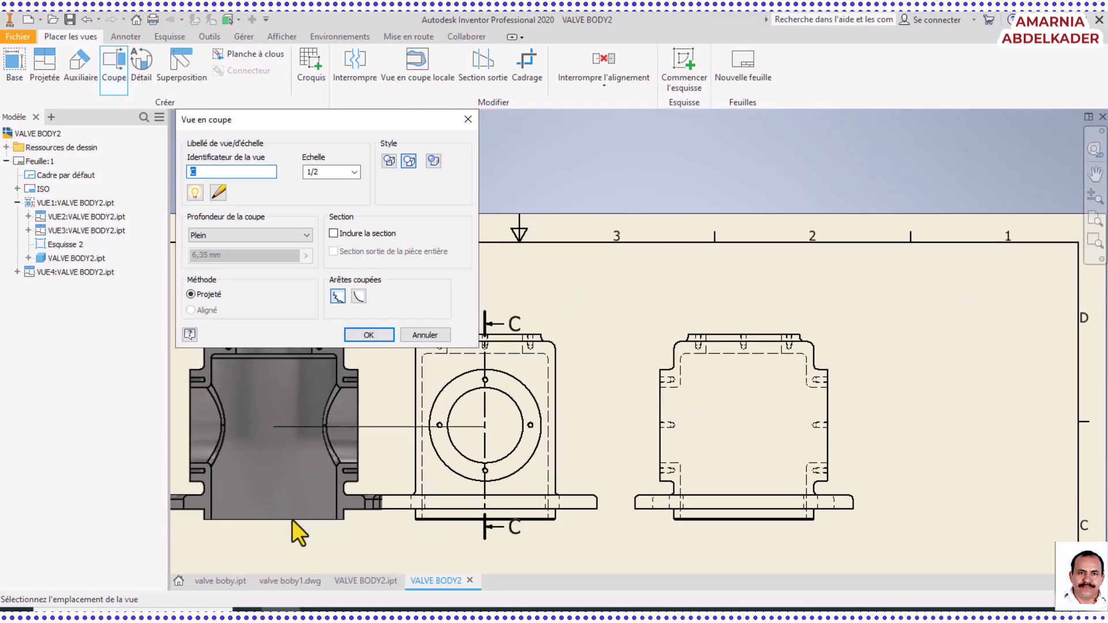
{"action": "left_click", "coordinate": [246, 511]}
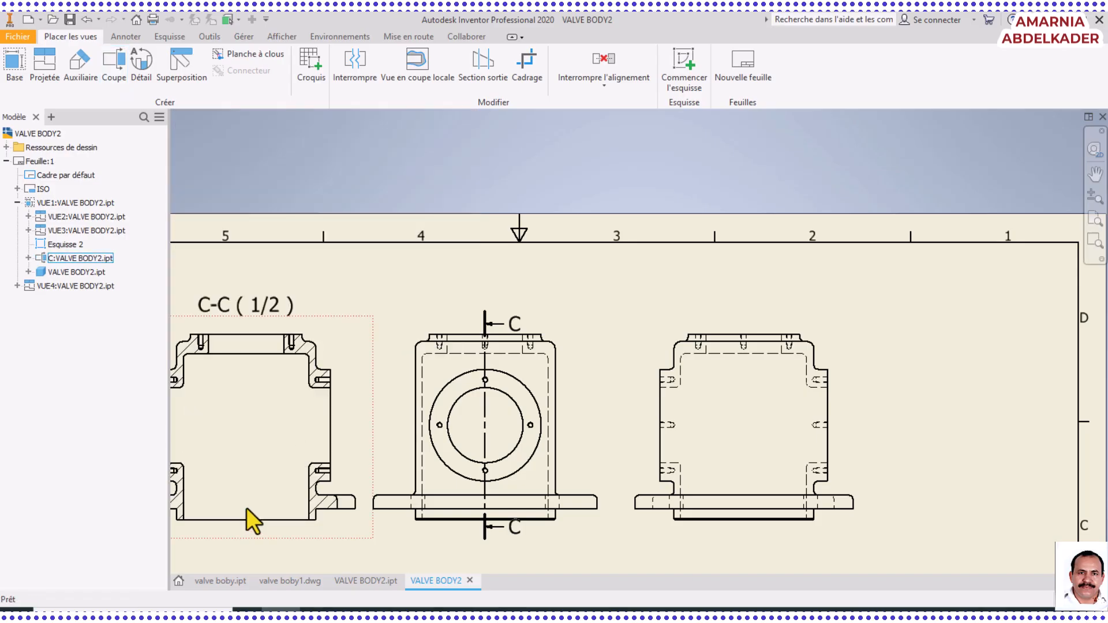
Shift the section view farther left, away from the front view
{"action": "middle_click_drag", "start_coordinate": [310, 432], "coordinate": [600, 421]}
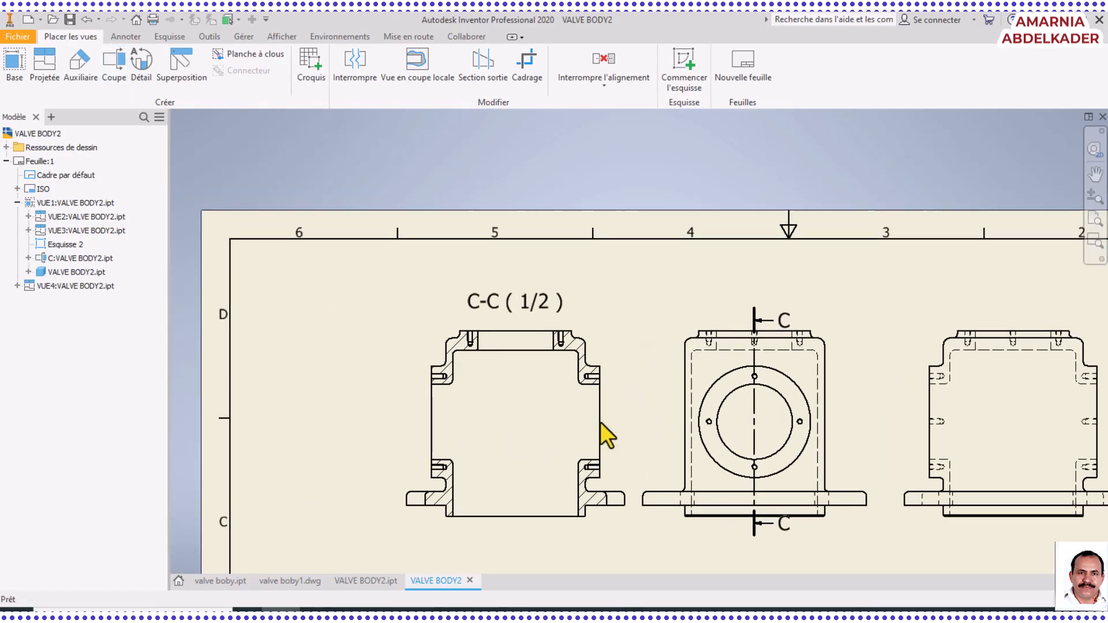
{"action": "left_click_drag", "start_coordinate": [617, 317], "coordinate": [579, 314]}
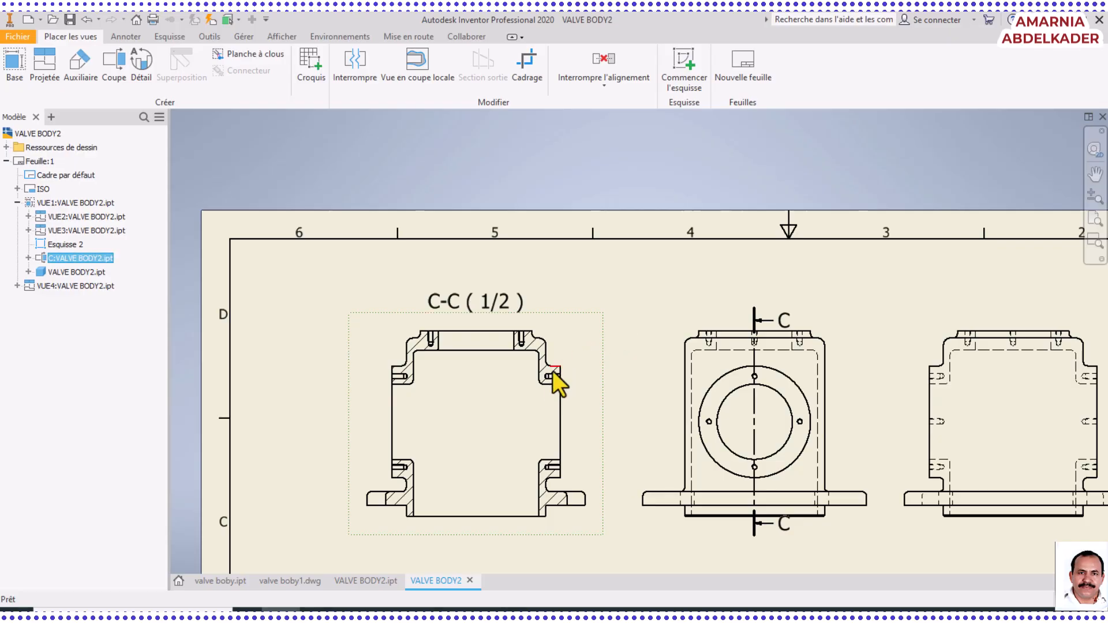
{"action": "middle_click_drag", "start_coordinate": [580, 434], "coordinate": [518, 359]}
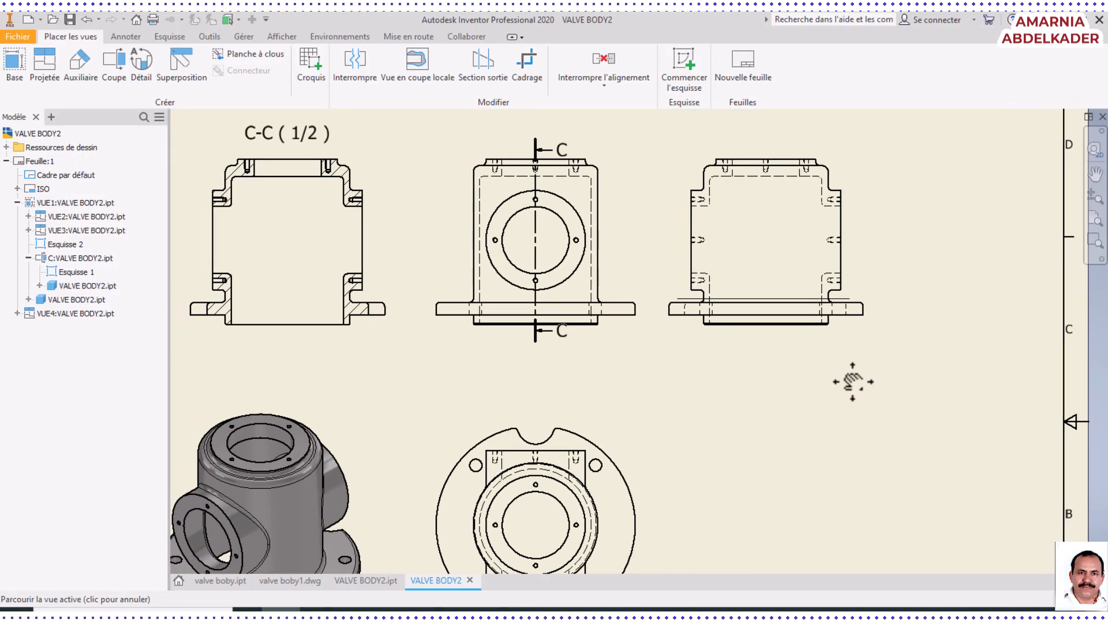
{"action": "mouse_move", "coordinate": [718, 416]}
{"action": "middle_mouse_down"}
{"action": "mouse_move", "coordinate": [754, 371]}
{"action": "mouse_move", "coordinate": [814, 376]}
{"action": "mouse_move", "coordinate": [824, 361]}
{"action": "mouse_move", "coordinate": [748, 370]}
{"action": "middle_mouse_up"}
{"action": "scroll", "coordinate": [822, 359], "scroll_direction": "down", "scroll_amount": 3}
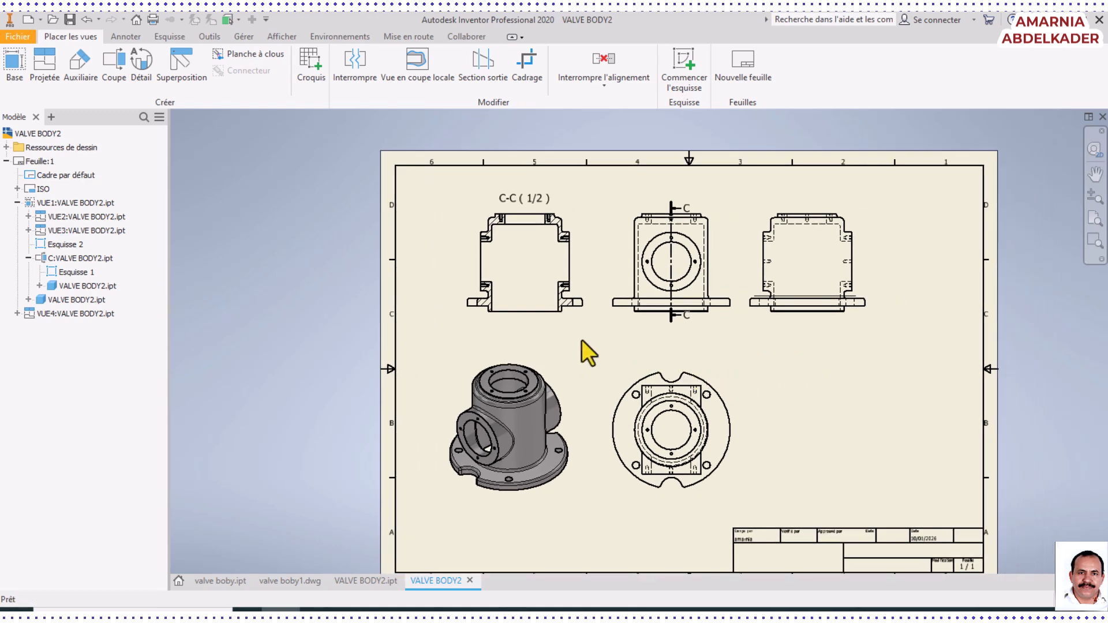
Create a 1:1 circular detail view of the section view's upper-right corner and place it right of the top view
{"action": "left_click", "coordinate": [142, 68]}
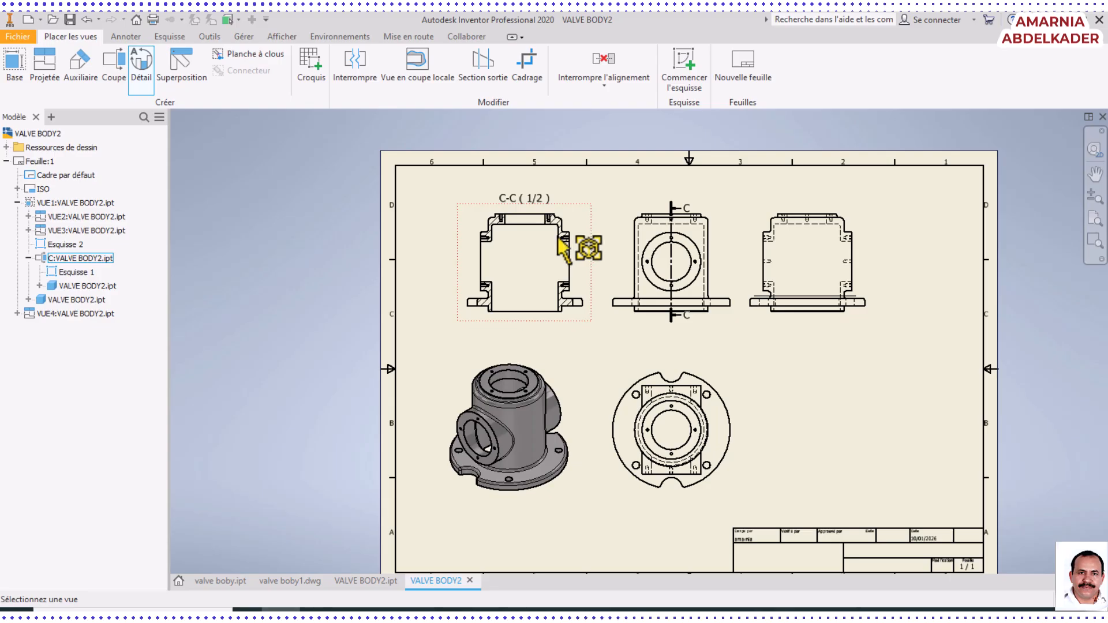
{"action": "scroll", "coordinate": [558, 236], "scroll_direction": "up", "scroll_amount": 5}
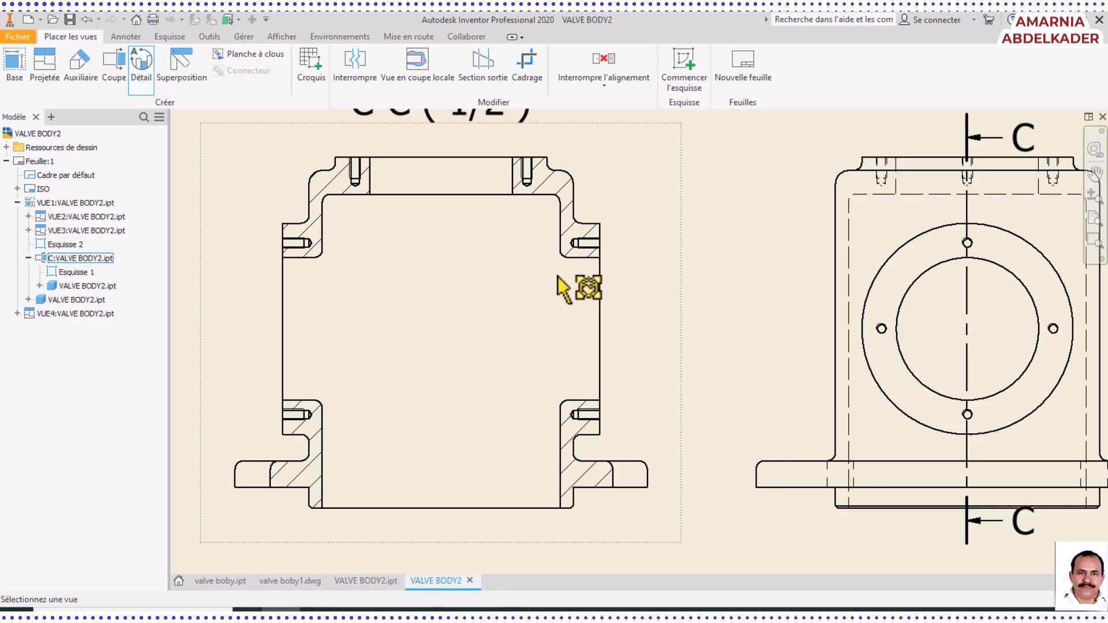
{"action": "left_click", "coordinate": [680, 270]}
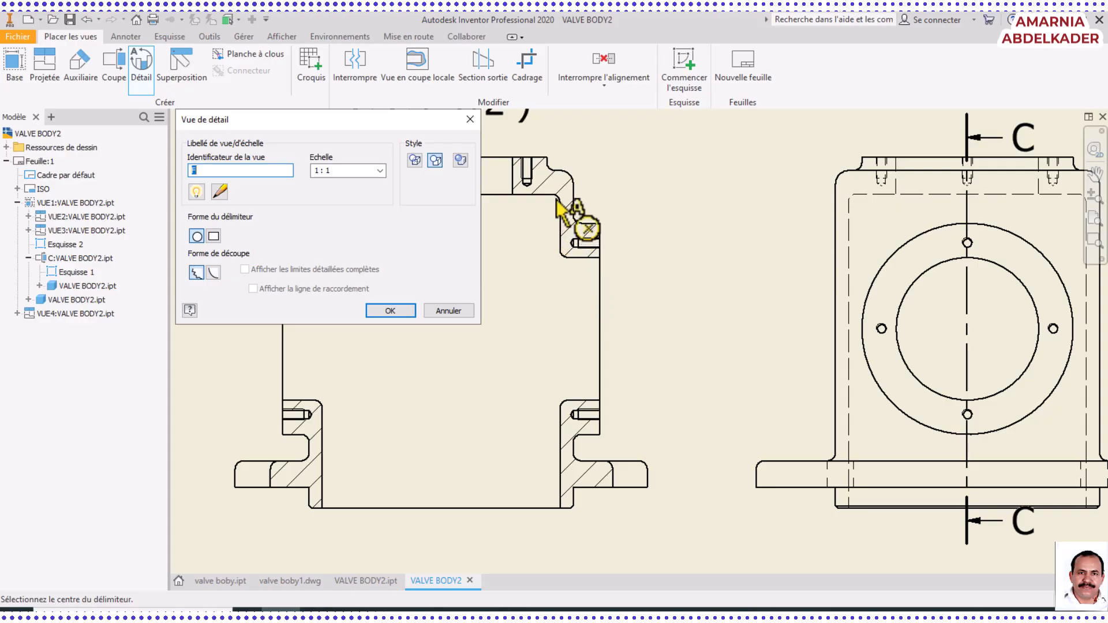
{"action": "left_click", "coordinate": [550, 225]}
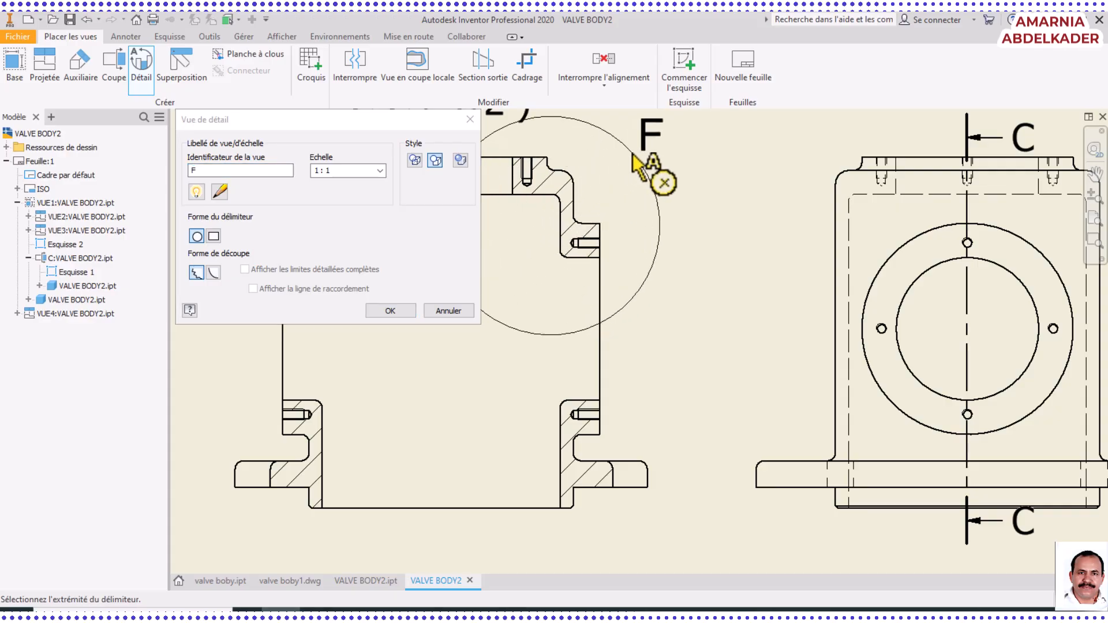
{"action": "left_click", "coordinate": [641, 174]}
{"action": "scroll", "coordinate": [681, 435], "scroll_direction": "down", "scroll_amount": 3}
{"action": "middle_click_drag", "start_coordinate": [679, 434], "coordinate": [572, 274]}
{"action": "middle_click_drag", "start_coordinate": [607, 394], "coordinate": [554, 304]}
{"action": "middle_click_drag", "start_coordinate": [856, 449], "coordinate": [667, 339]}
{"action": "left_click", "coordinate": [863, 409]}
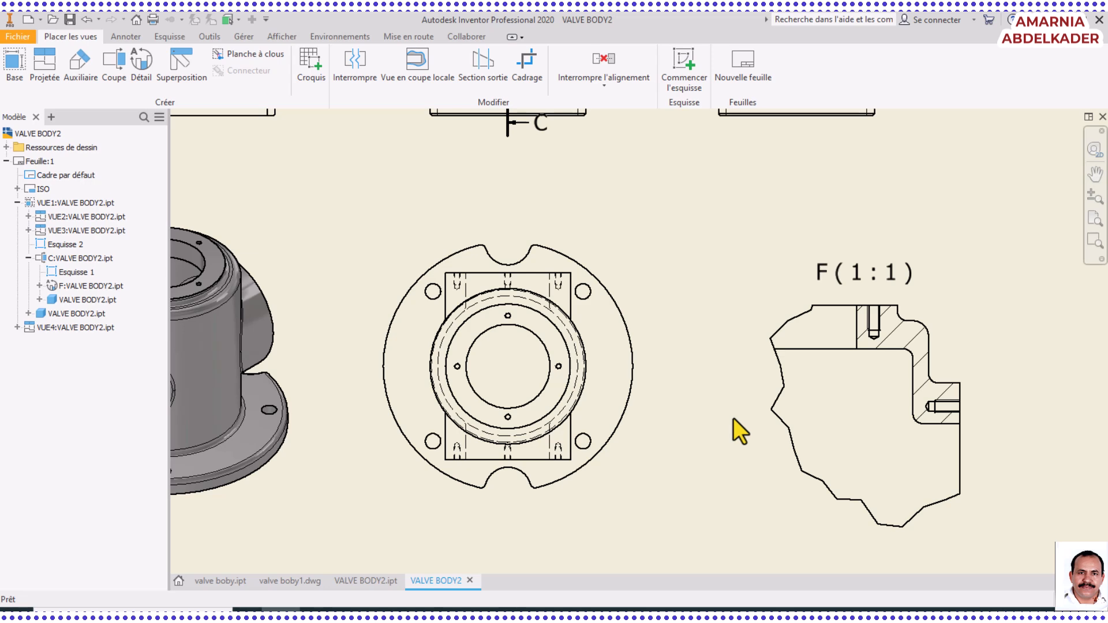
Save the drawing as VALVE BODY2.dwg
{"action": "middle_click_drag", "start_coordinate": [664, 385], "coordinate": [740, 482]}
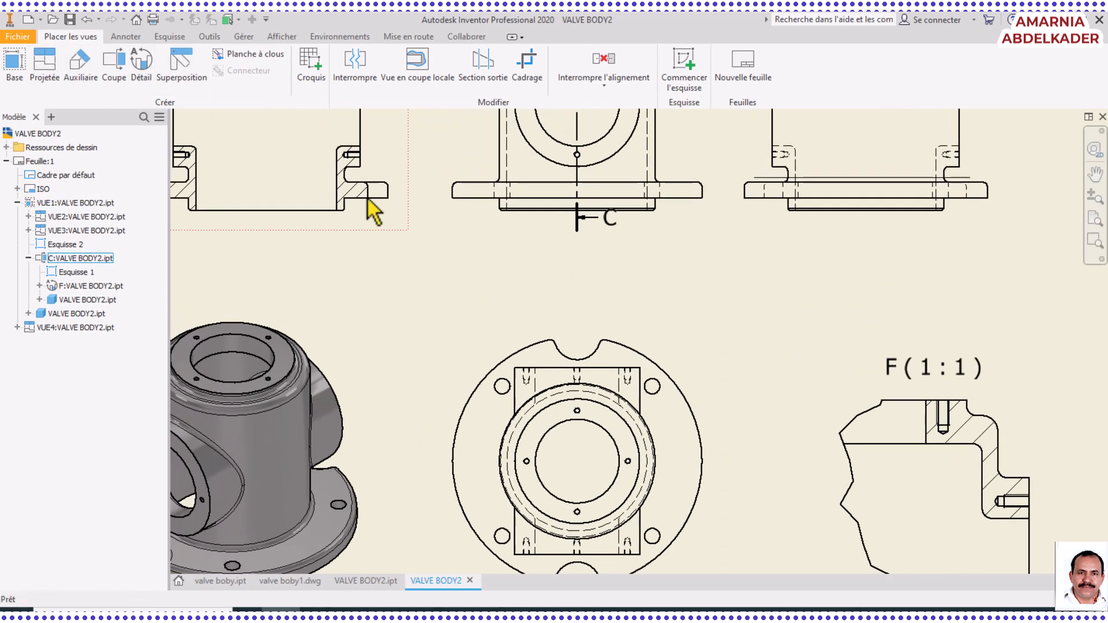
{"action": "scroll", "coordinate": [461, 237], "scroll_direction": "down", "scroll_amount": 5}
{"action": "middle_click_drag", "start_coordinate": [506, 263], "coordinate": [505, 263]}
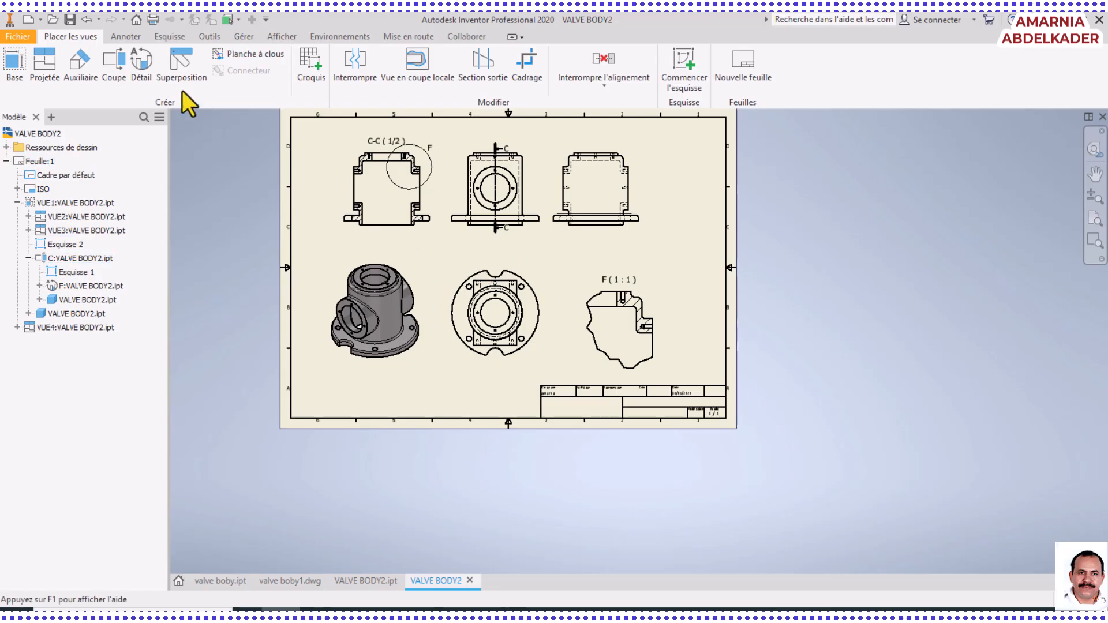
{"action": "left_click", "coordinate": [70, 22]}
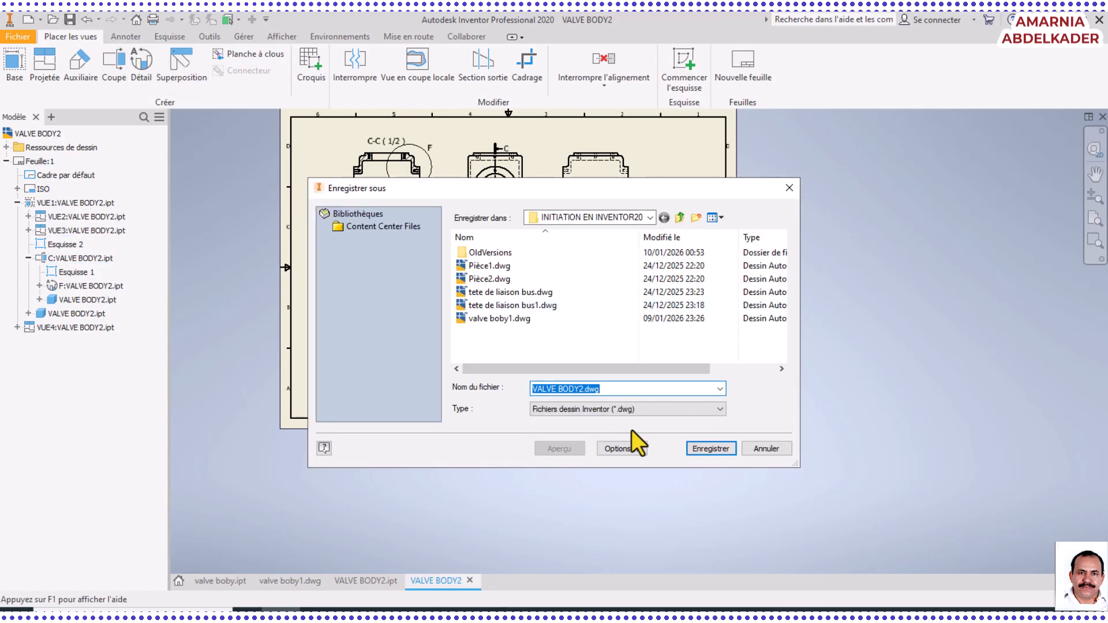
{"action": "left_click", "coordinate": [709, 448]}
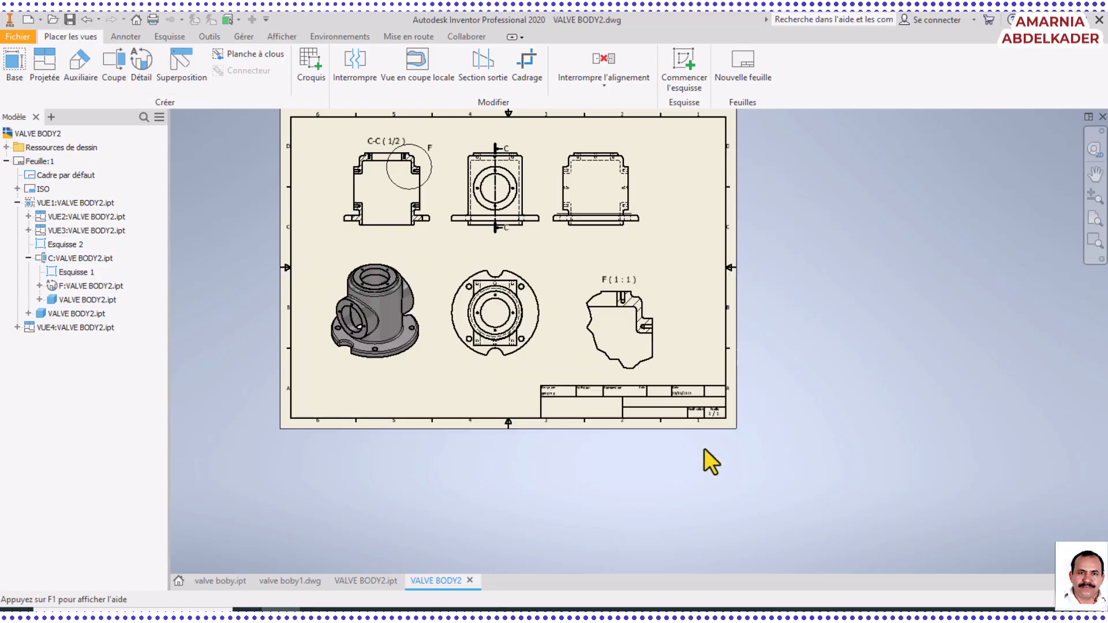
Dimension the lower opening's width below the section view with precision set to 0 decimals, and save the drawing
{"action": "scroll", "coordinate": [540, 285], "scroll_direction": "up", "scroll_amount": 5}
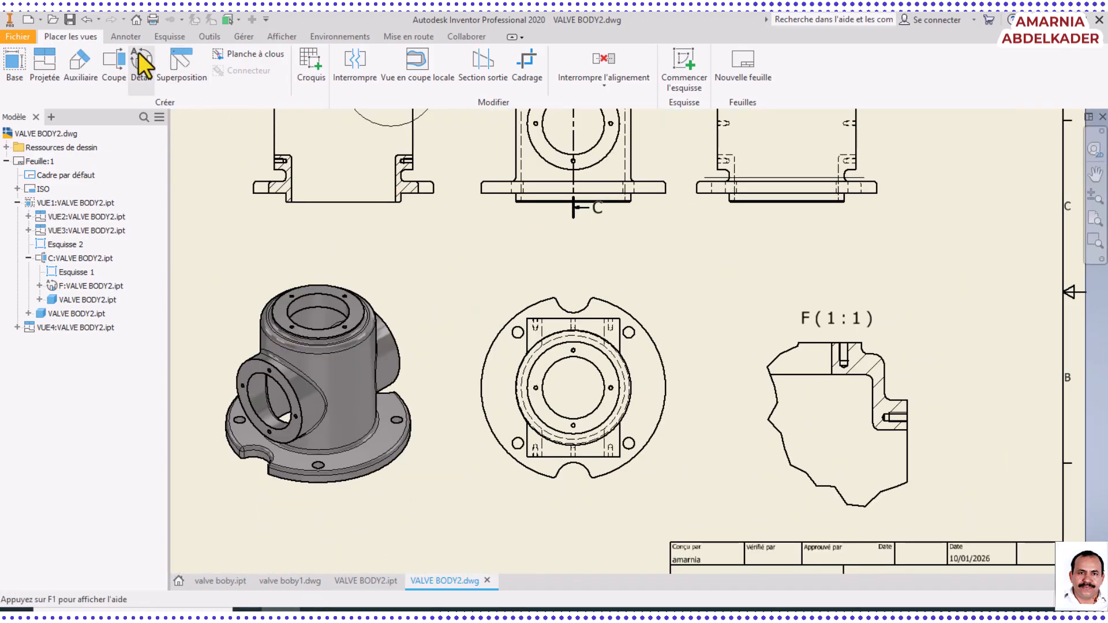
{"action": "left_click", "coordinate": [128, 39]}
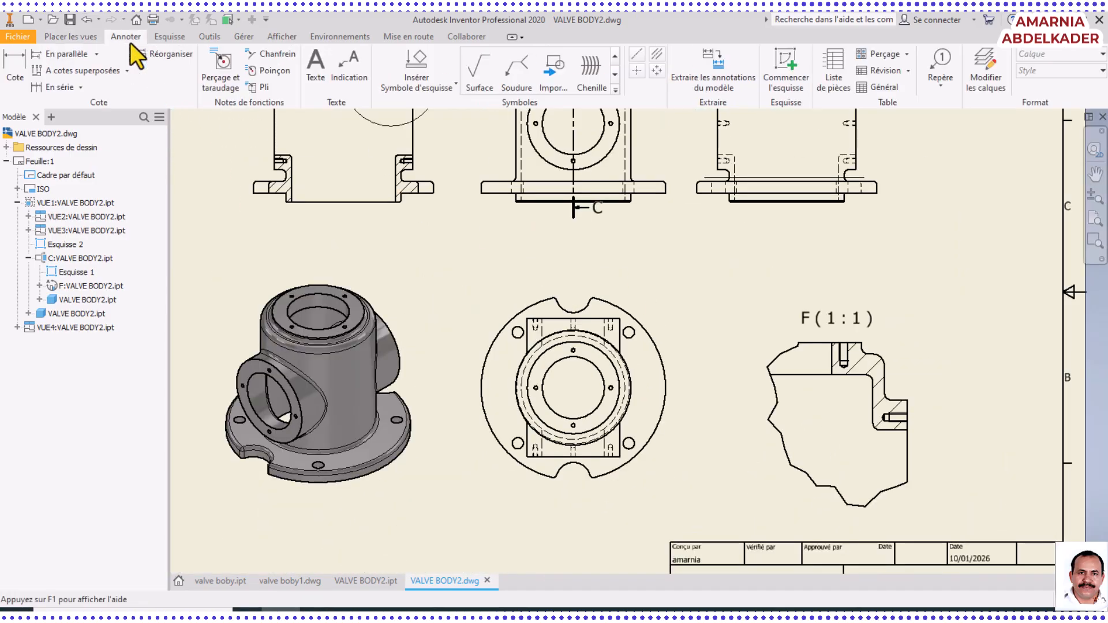
{"action": "left_click", "coordinate": [11, 61]}
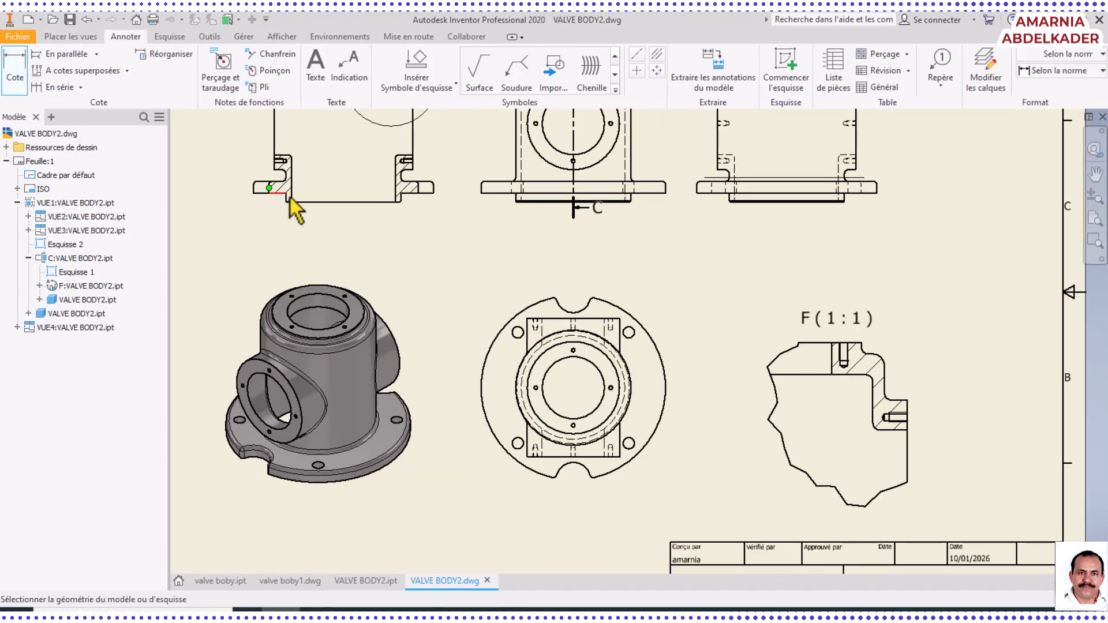
{"action": "left_click", "coordinate": [324, 203]}
{"action": "left_click", "coordinate": [337, 243]}
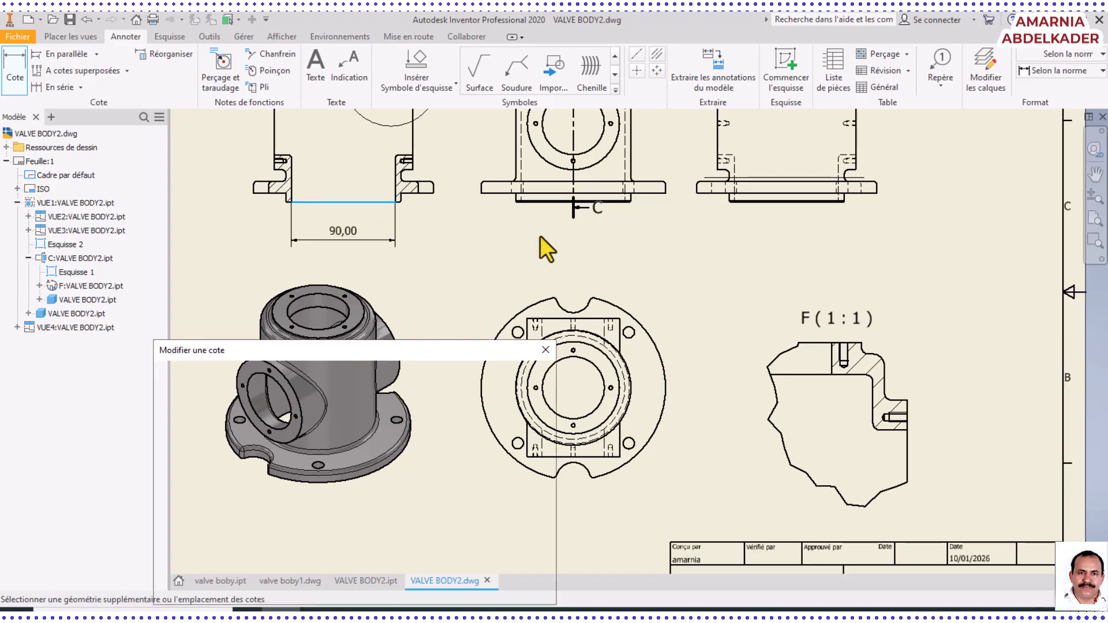
{"action": "left_click", "coordinate": [436, 446]}
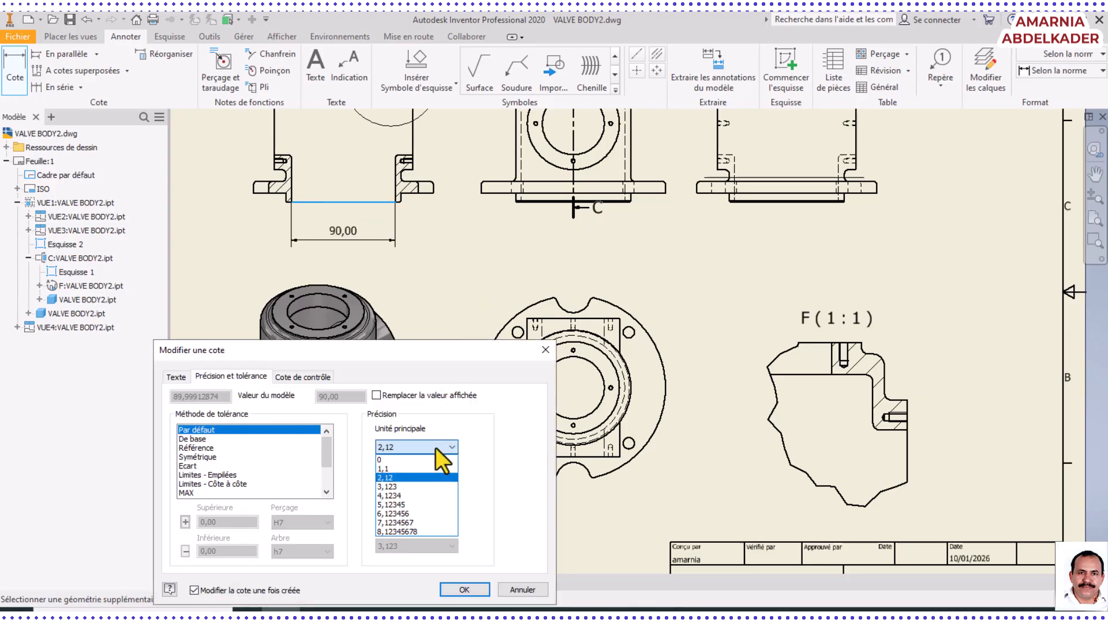
{"action": "left_click", "coordinate": [409, 463]}
{"action": "left_click", "coordinate": [465, 590]}
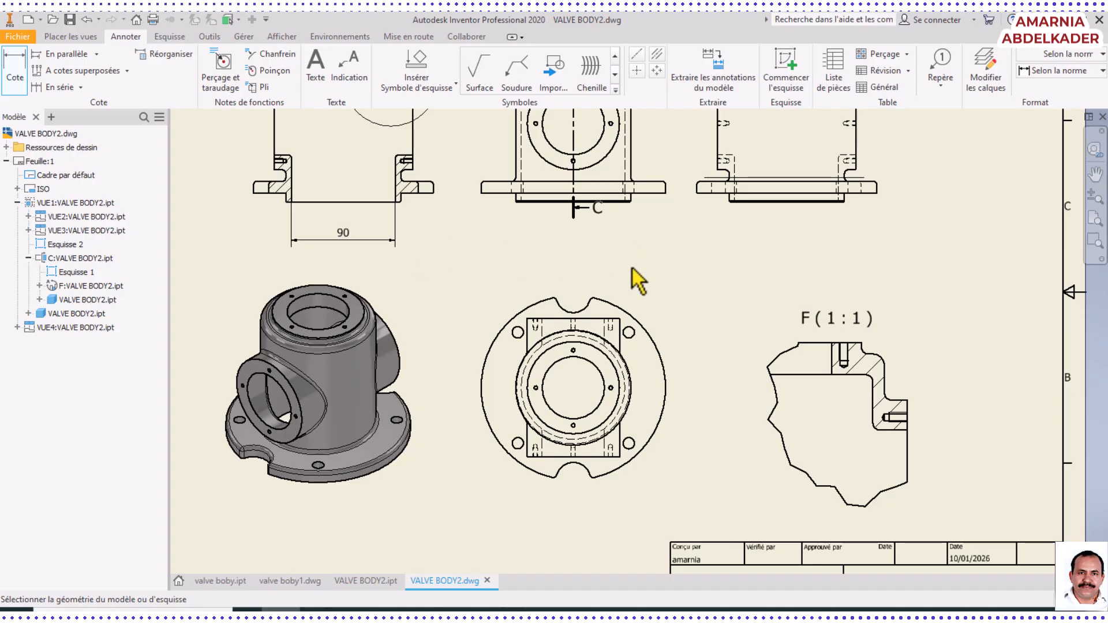
{"action": "middle_click_drag", "start_coordinate": [633, 268], "coordinate": [670, 346]}
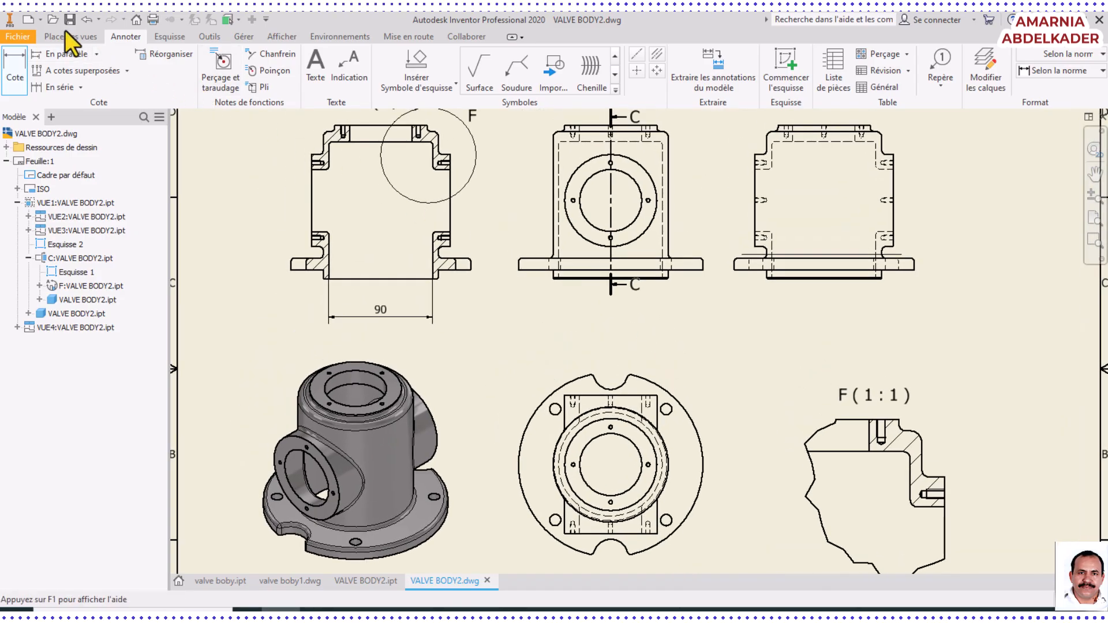
{"action": "left_click", "coordinate": [68, 21]}
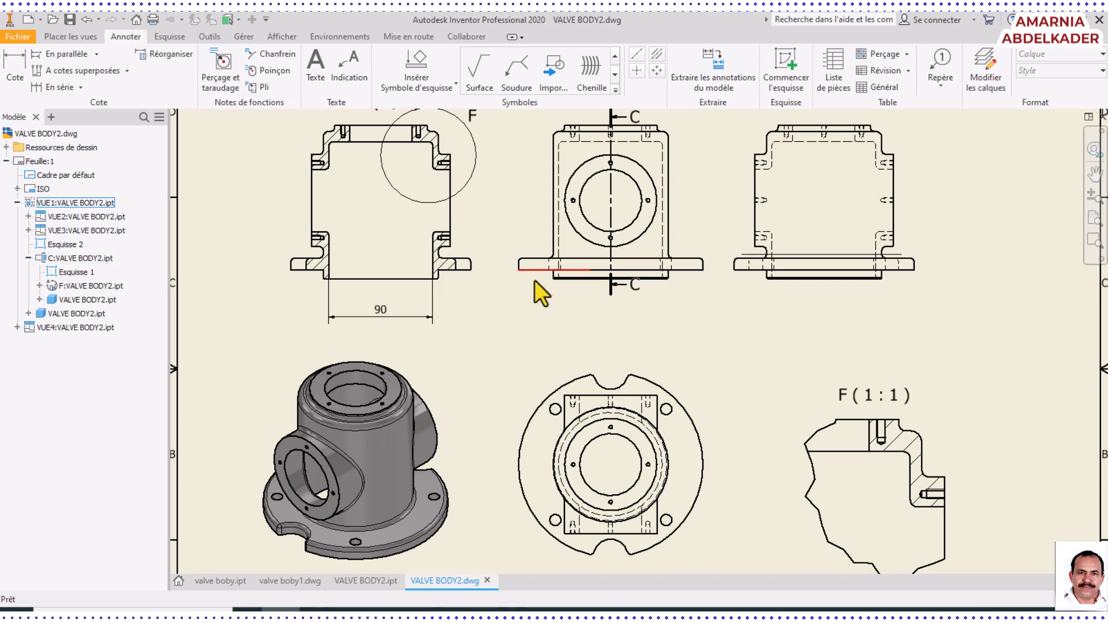